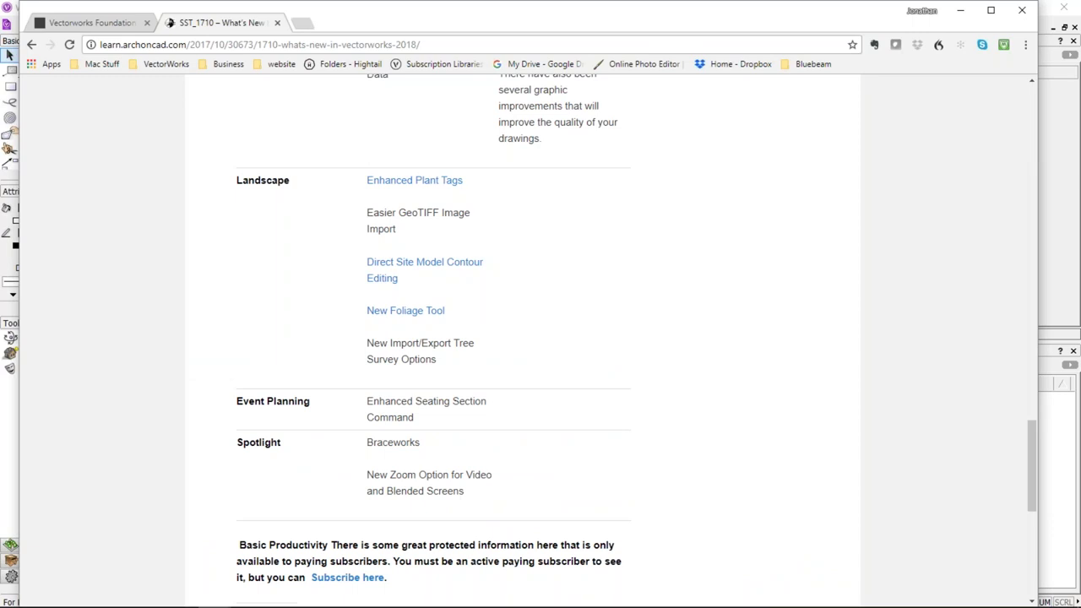
Review the needs, features and benefits table on the What's New In Vectorworks 2018 page, from Basic productivity through Landscape
scroll(586, 152, "up", 8)
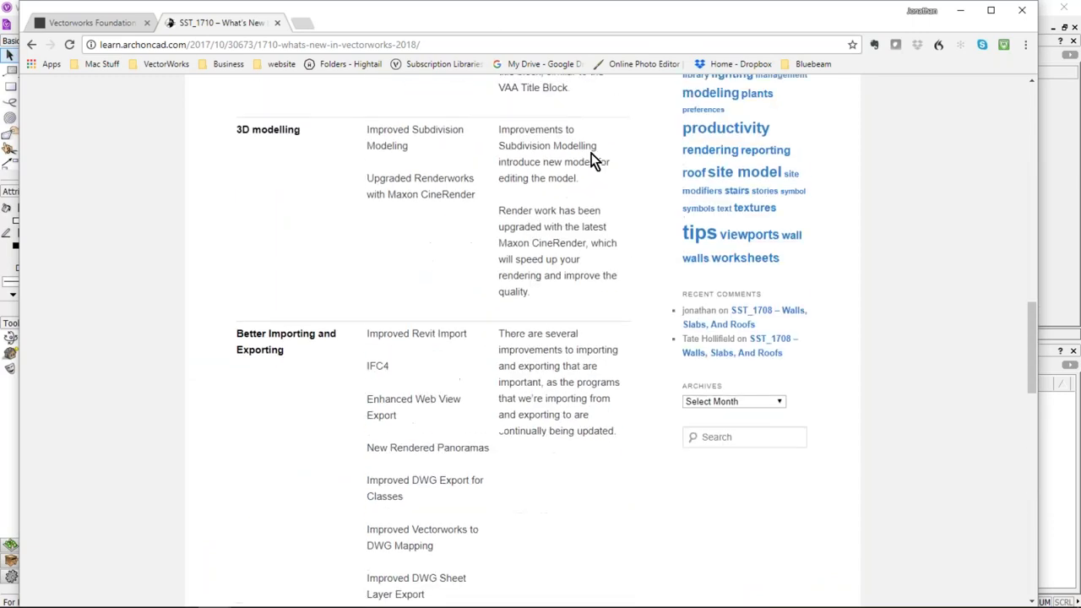
scroll(591, 153, "up", 12)
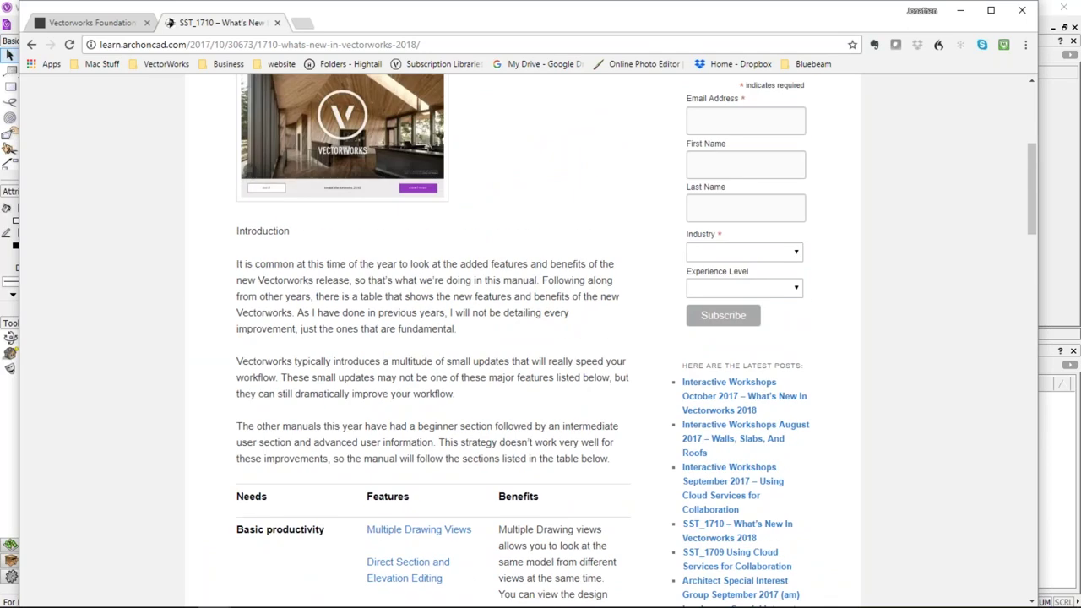
scroll(651, 161, "up", 2)
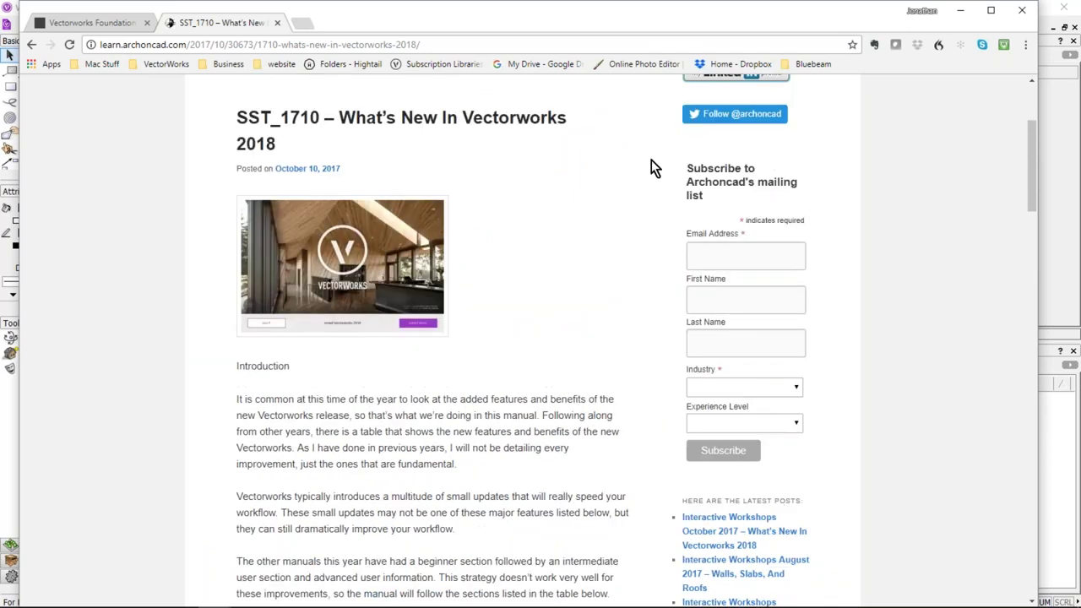
scroll(650, 165, "down", 5)
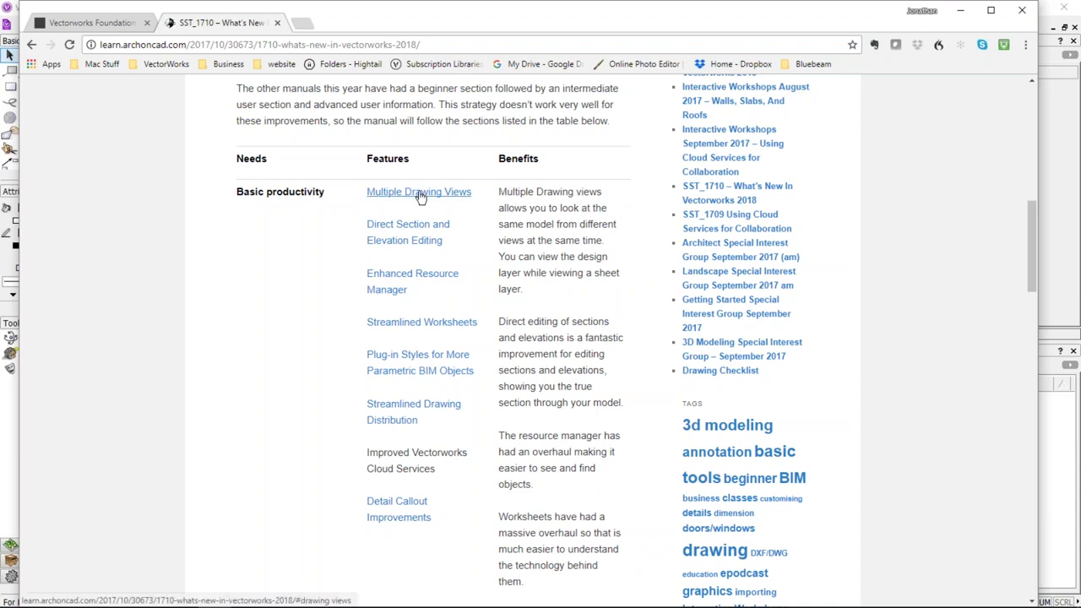
scroll(428, 202, "down", 1)
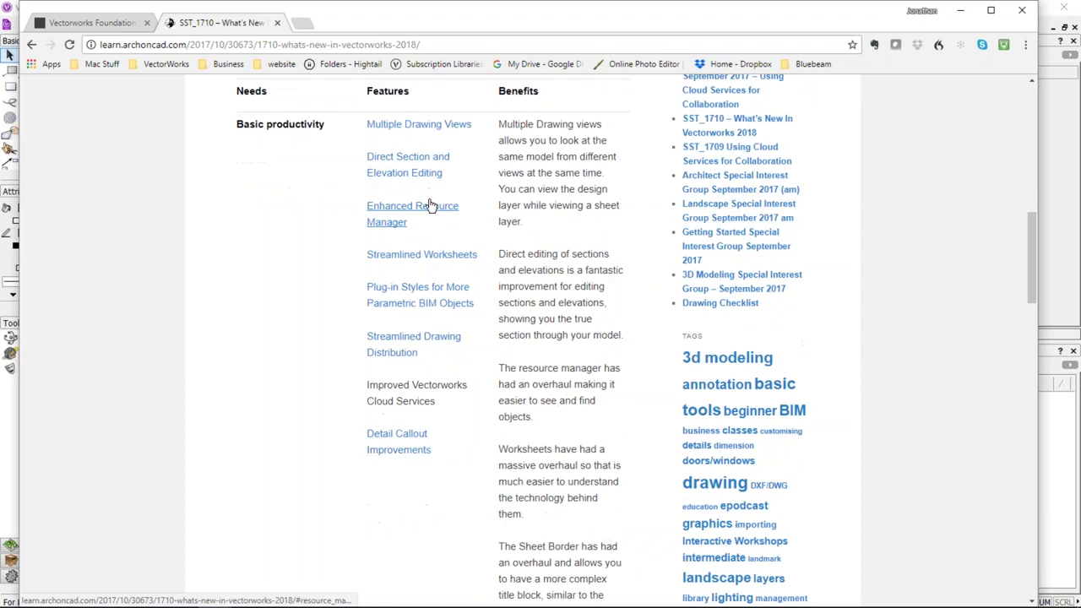
scroll(433, 215, "down", 3)
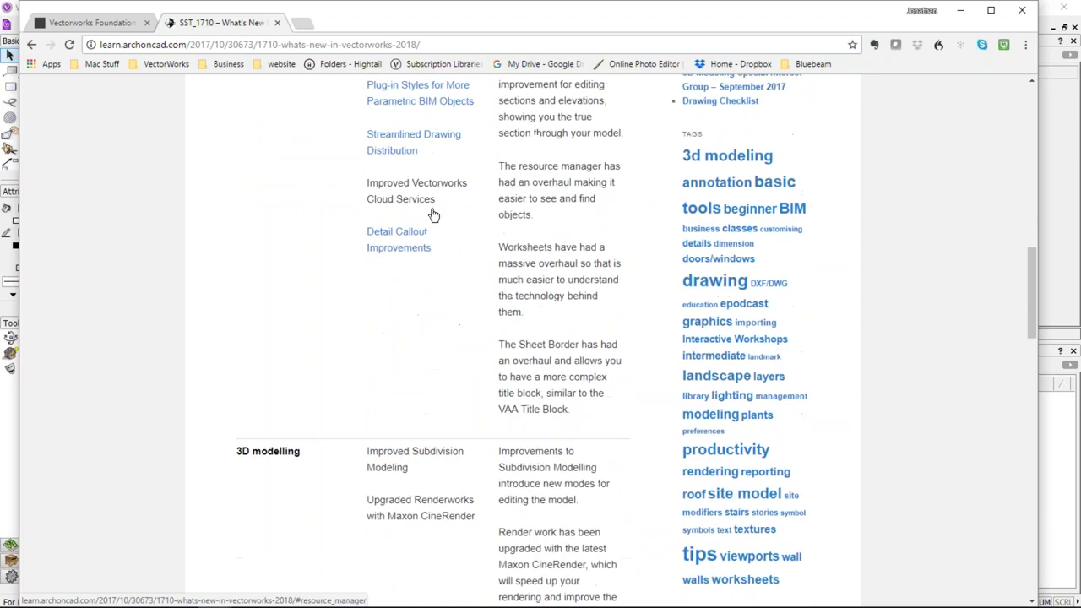
scroll(411, 144, "down", 7)
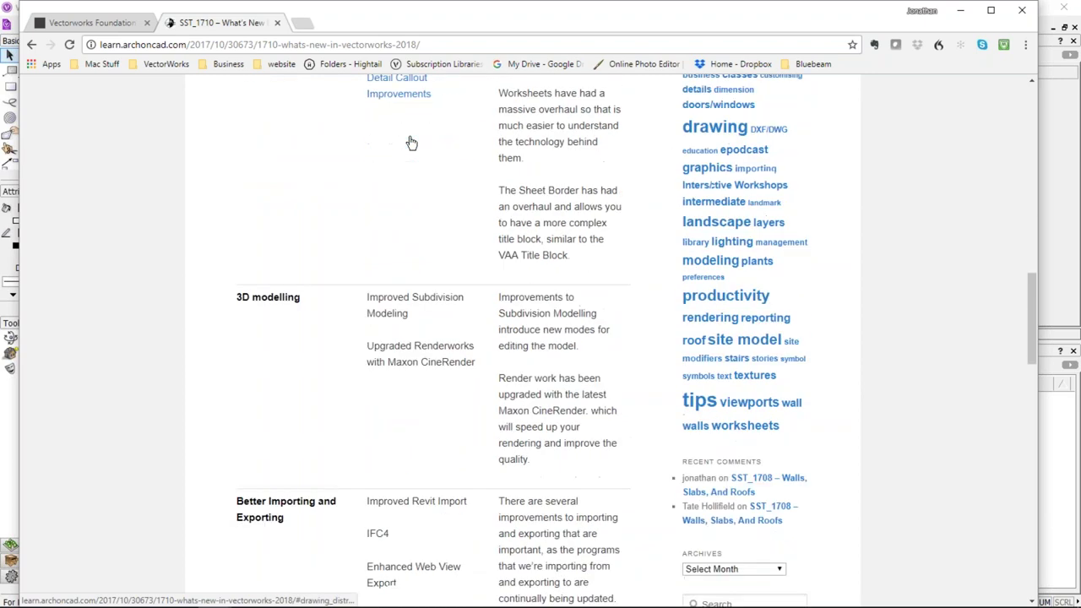
scroll(394, 94, "down", 1)
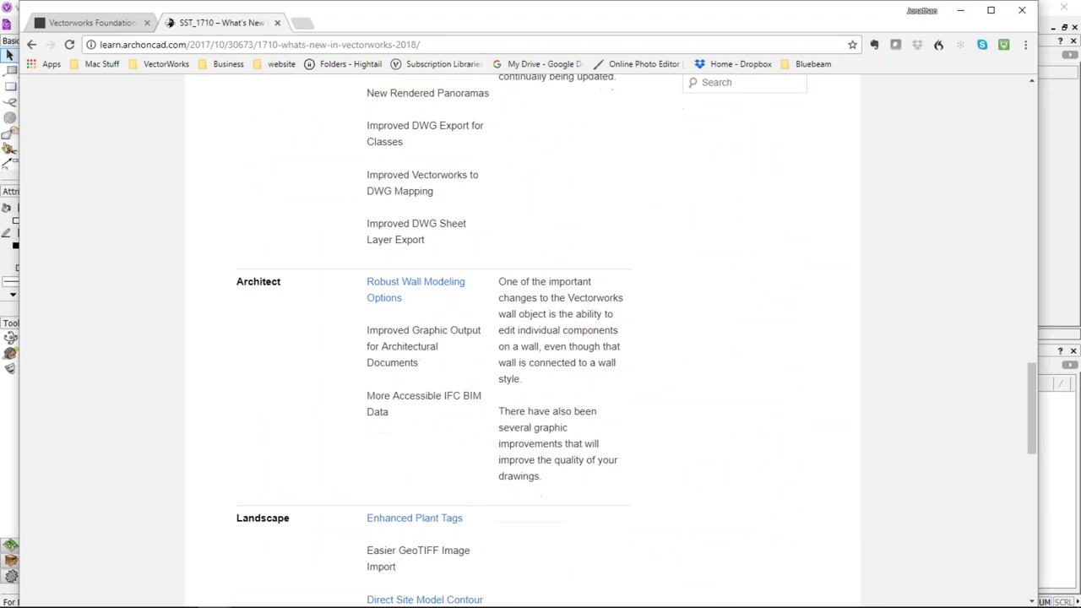
Switch to Vectorworks and display the blank Untitled1 drawing in multiple view panes
key("alt+Tab")
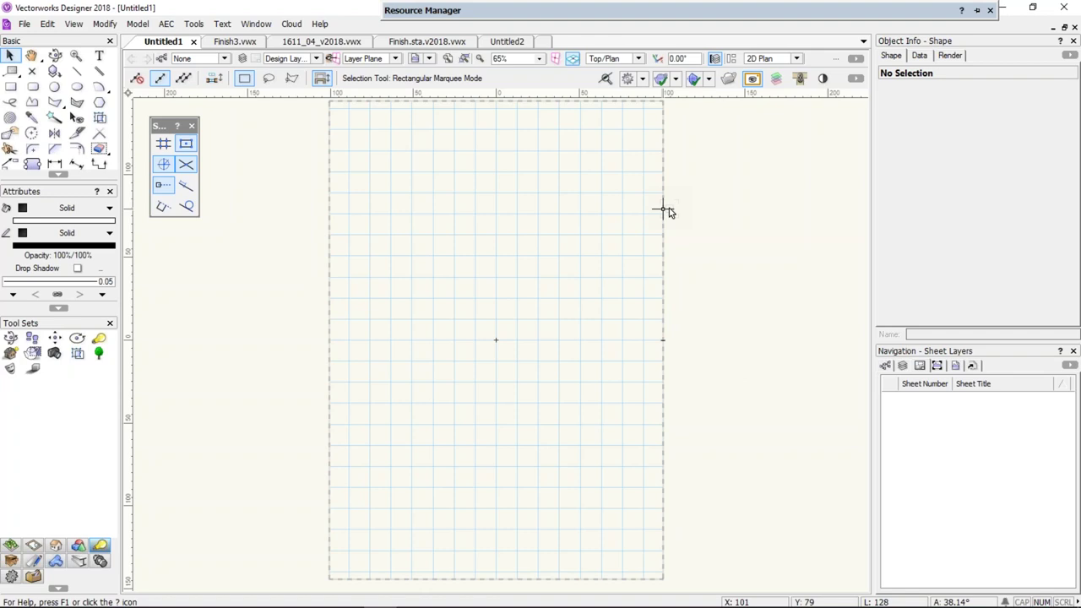
left_click(733, 61)
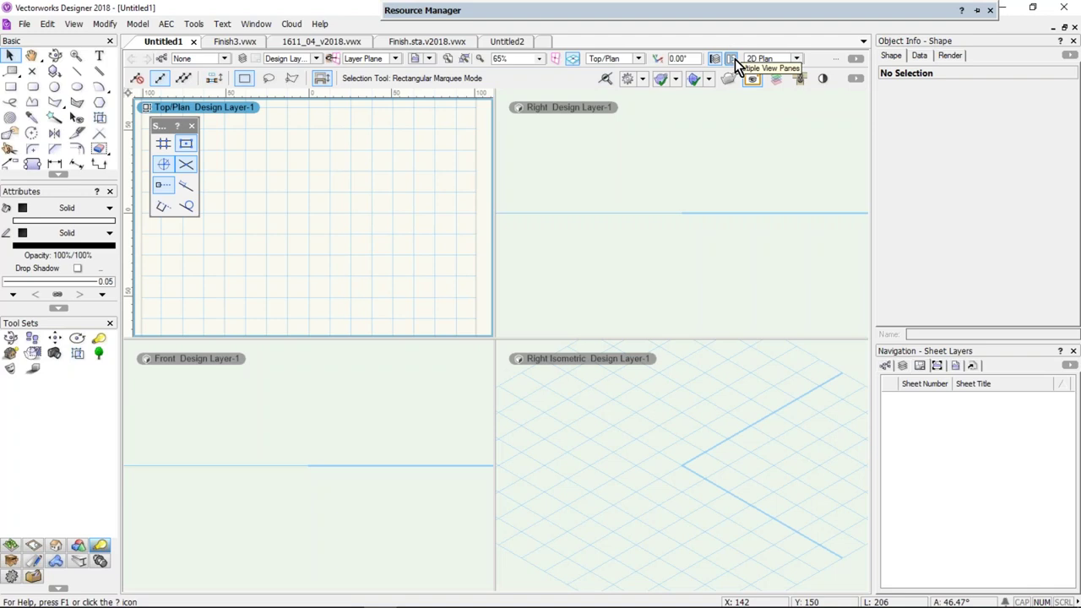
Draw a three-point rotated rectangle in the Right Isometric pane and push/pull it up into an extrude about 42 high
left_click(10, 87)
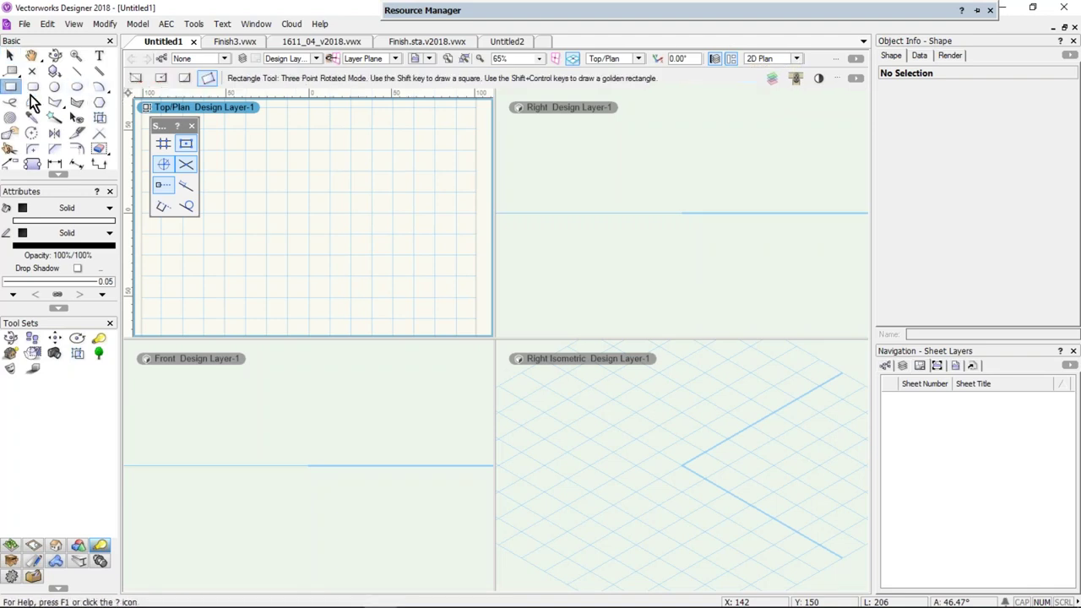
left_click(634, 477)
left_click(743, 461)
left_click(760, 501)
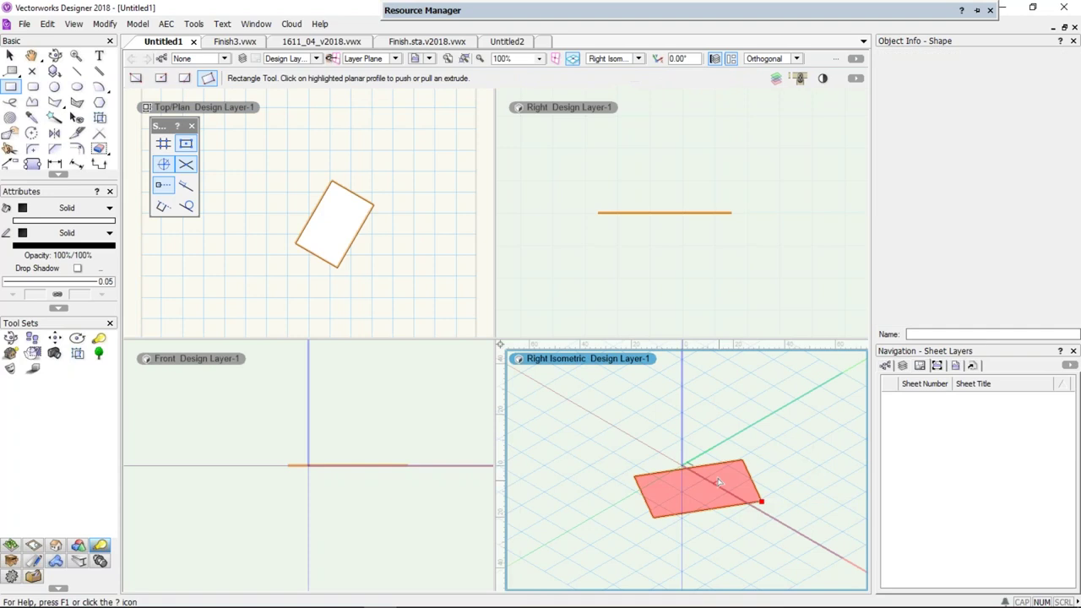
left_click(718, 480)
left_click(715, 393)
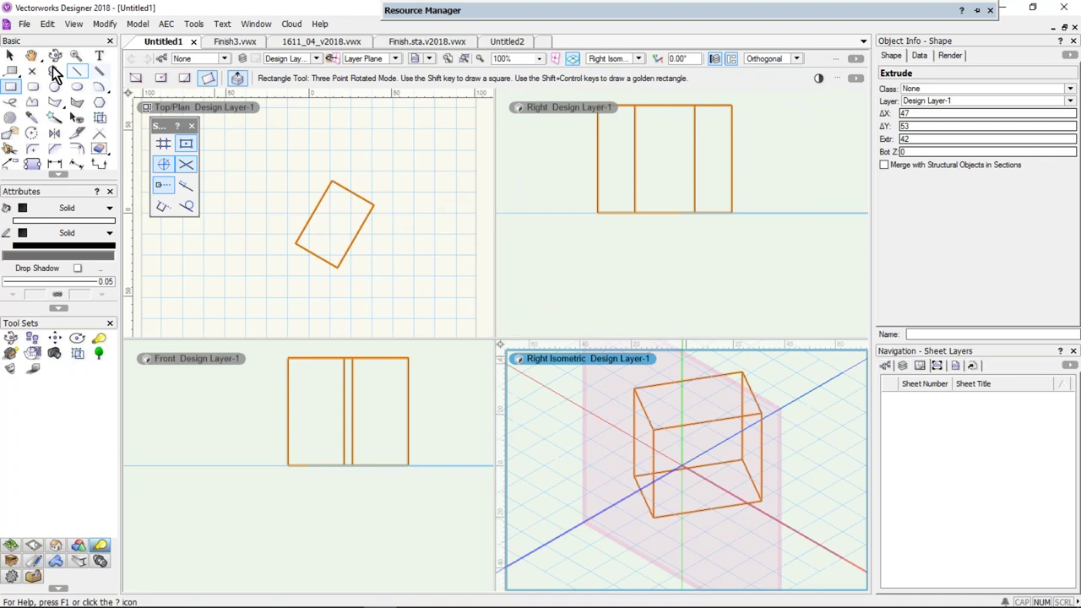
Set the active plane to Automatic and draw a diagonal Line across the box face, starting in the Front pane and ending in the Right pane
left_click(79, 72)
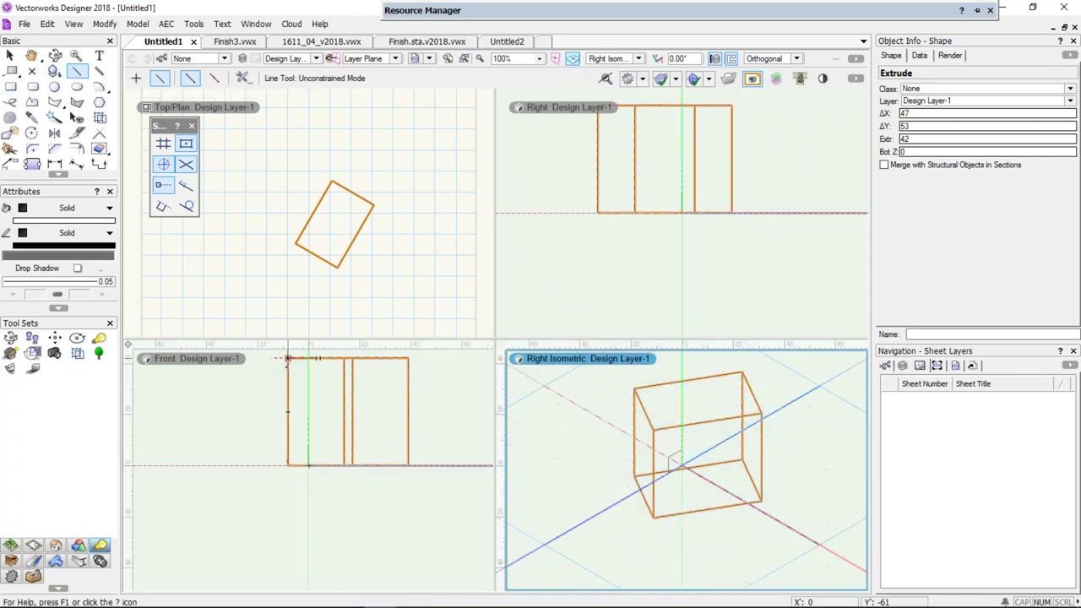
left_click(370, 59)
left_click(378, 75)
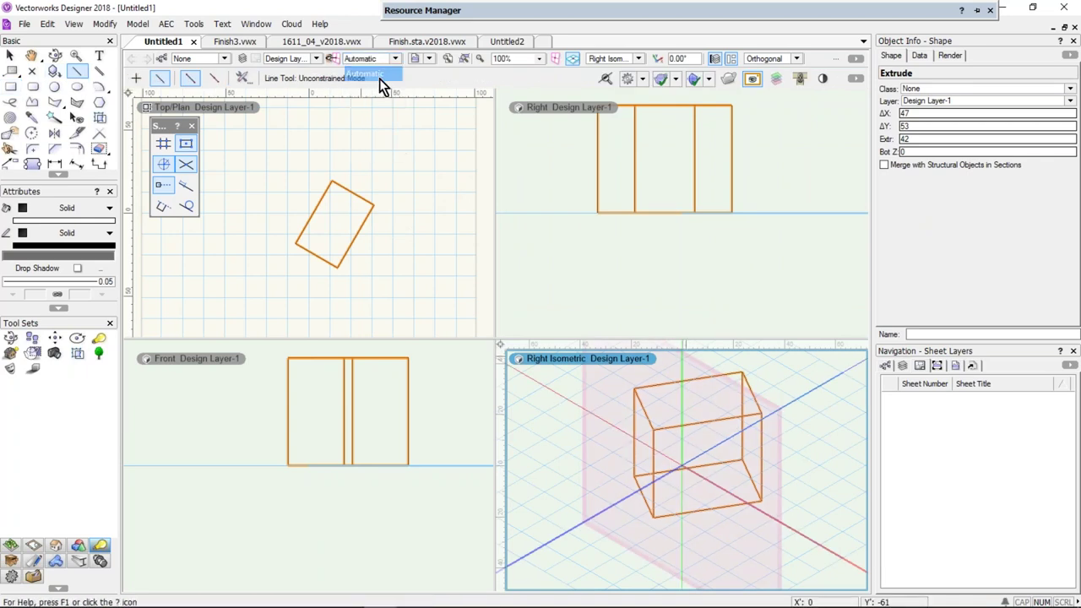
left_click(536, 341)
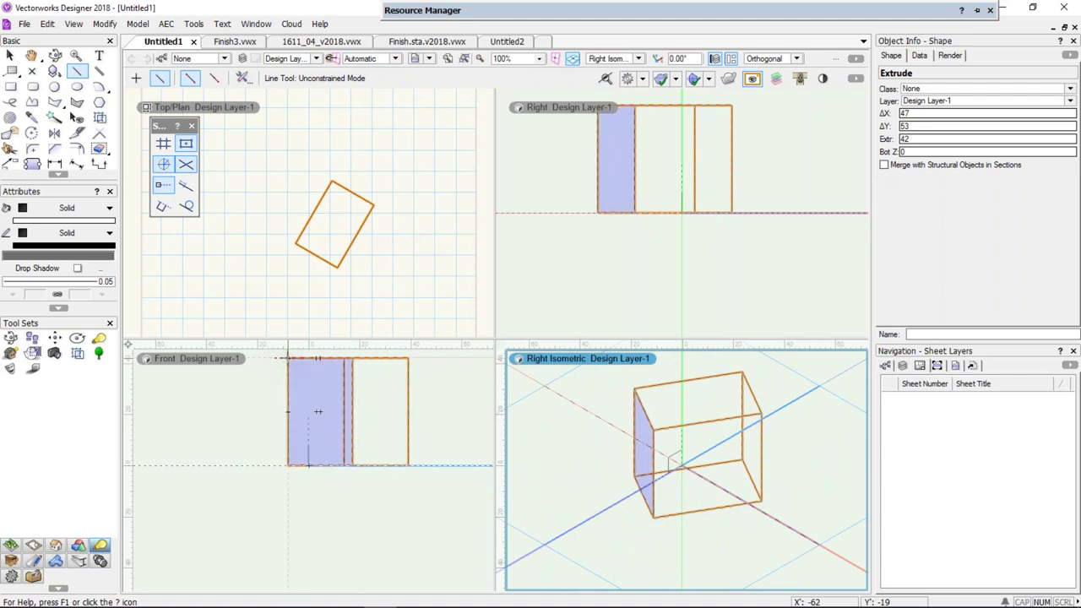
left_click(288, 359)
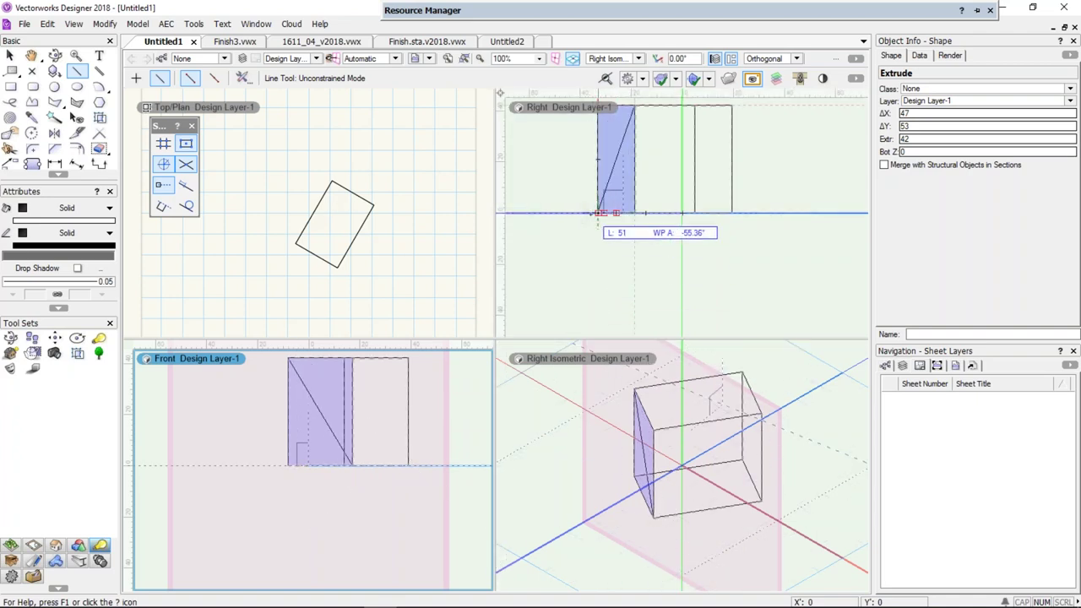
left_click(598, 212)
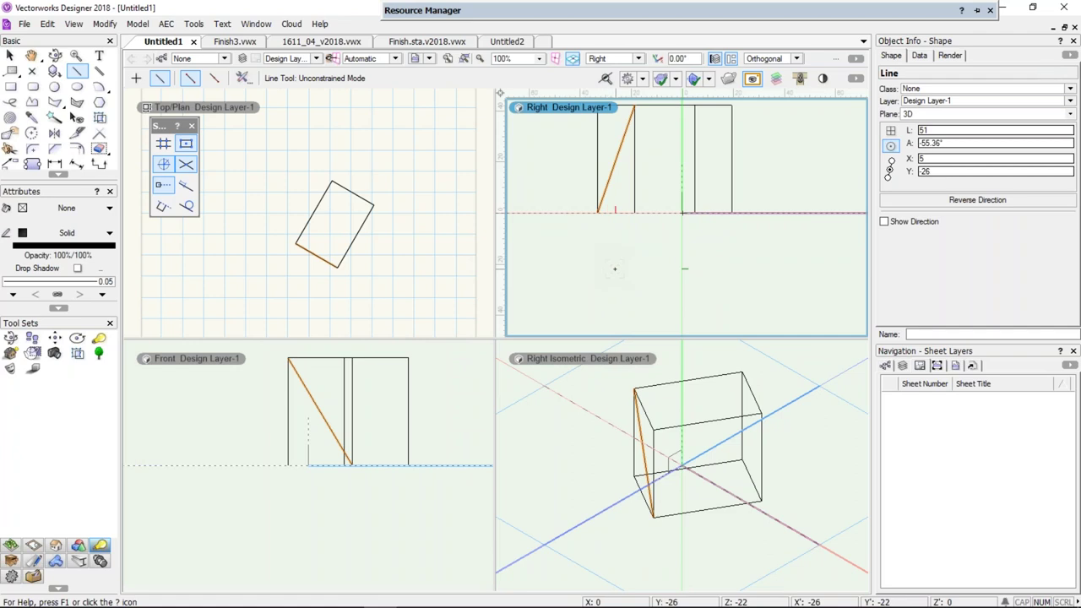
Delete the diagonal line from the box face, with the Front and Right Isometric panes enlarged around its opposite end corners
scroll(299, 379, "up", 5)
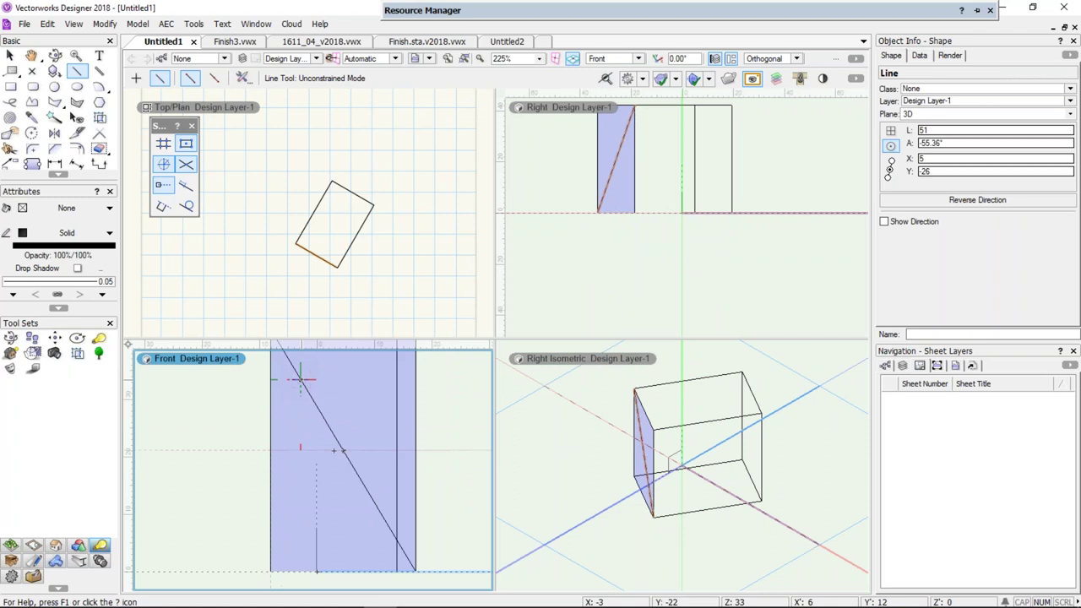
scroll(300, 379, "up", 3)
middle_click_drag(299, 379, 190, 443)
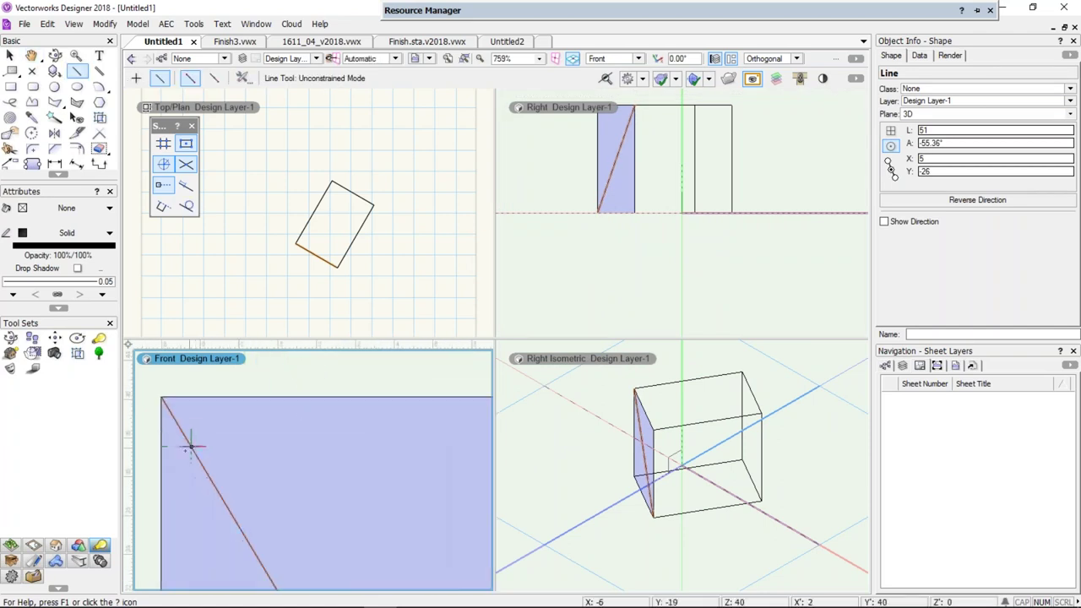
scroll(637, 487, "up", 3)
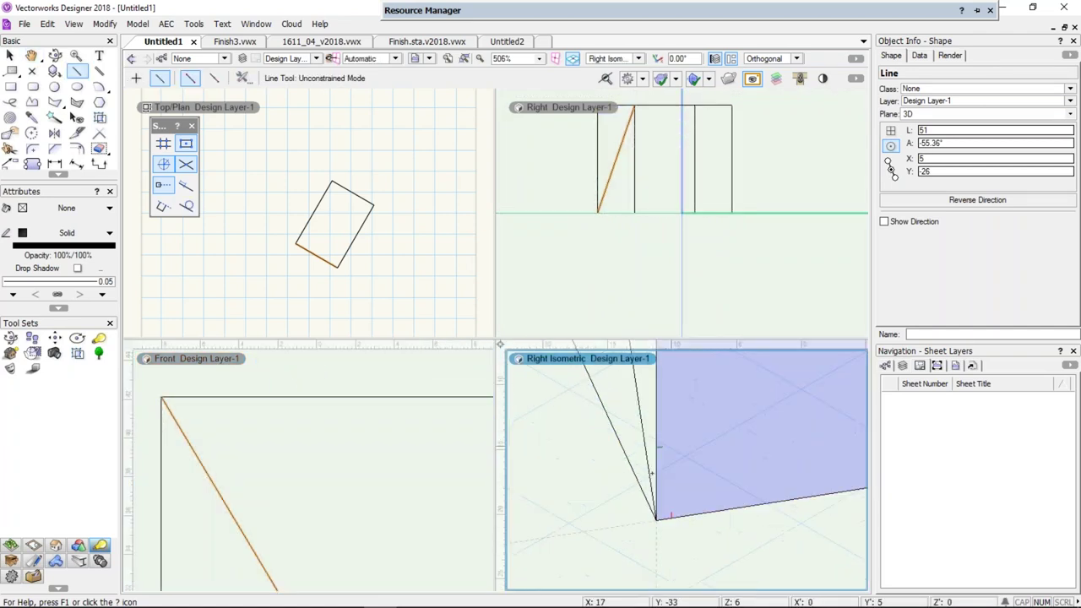
scroll(638, 490, "up", 2)
key("x")
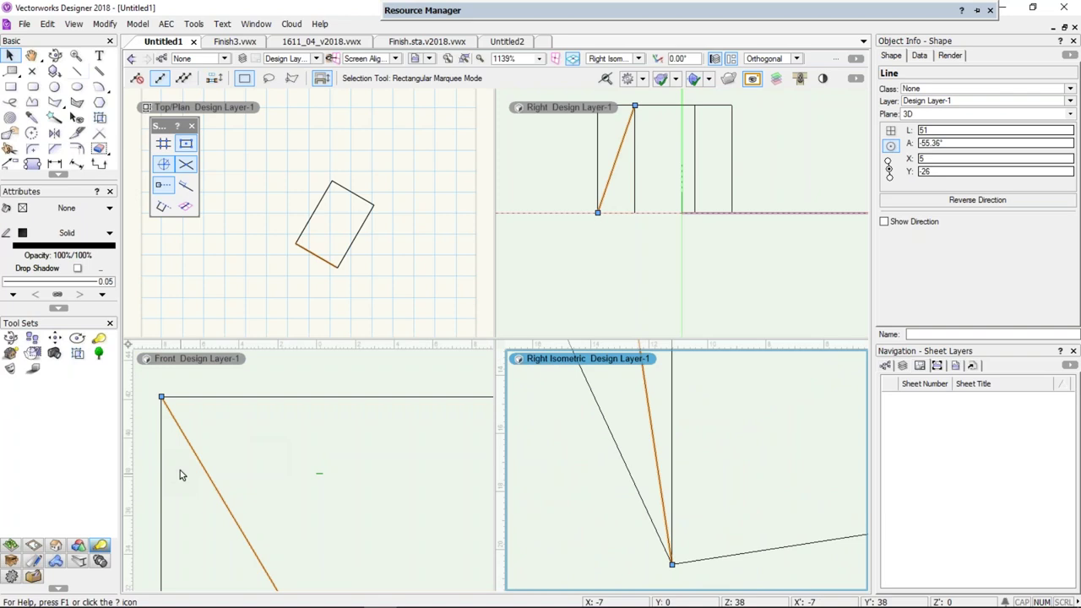
key("Delete")
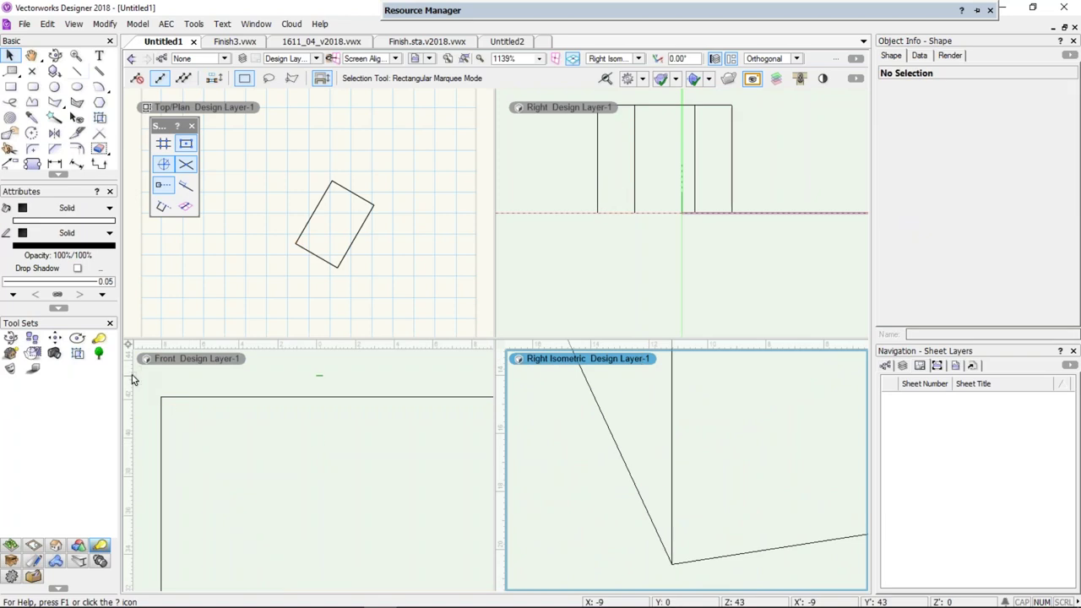
Draw a diagonal line about 51 long from the face's upper corner in the Front pane to its lower corner in the Right Isometric pane
key("2")
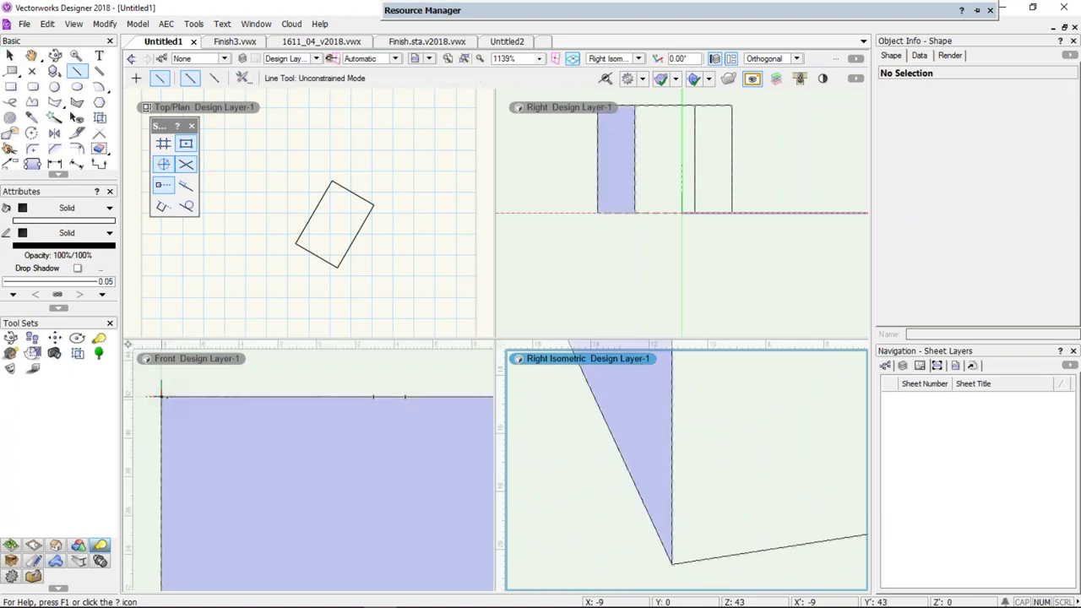
left_click(162, 396)
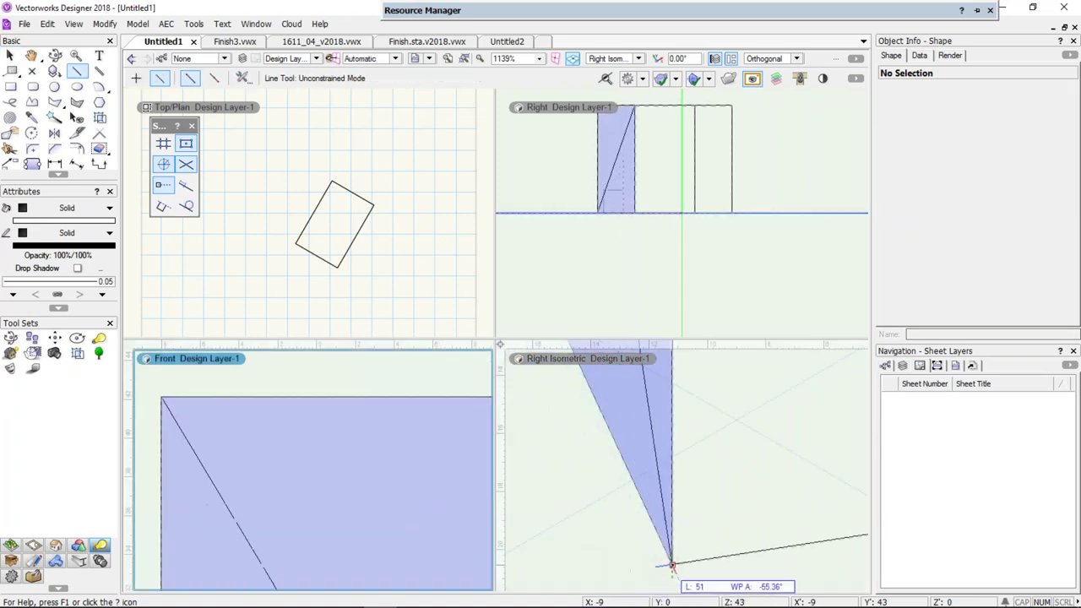
left_click(672, 565)
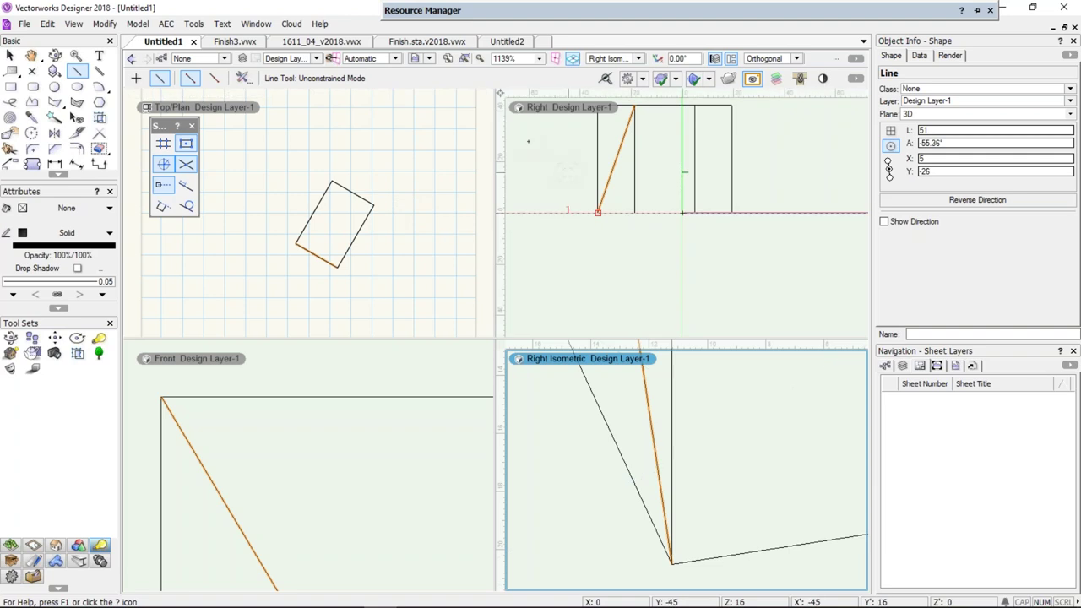
Switch to Finish3.vwx and show sheet layer 005 [Lower Floor Framing Plan] with multiple view panes
left_click(230, 39)
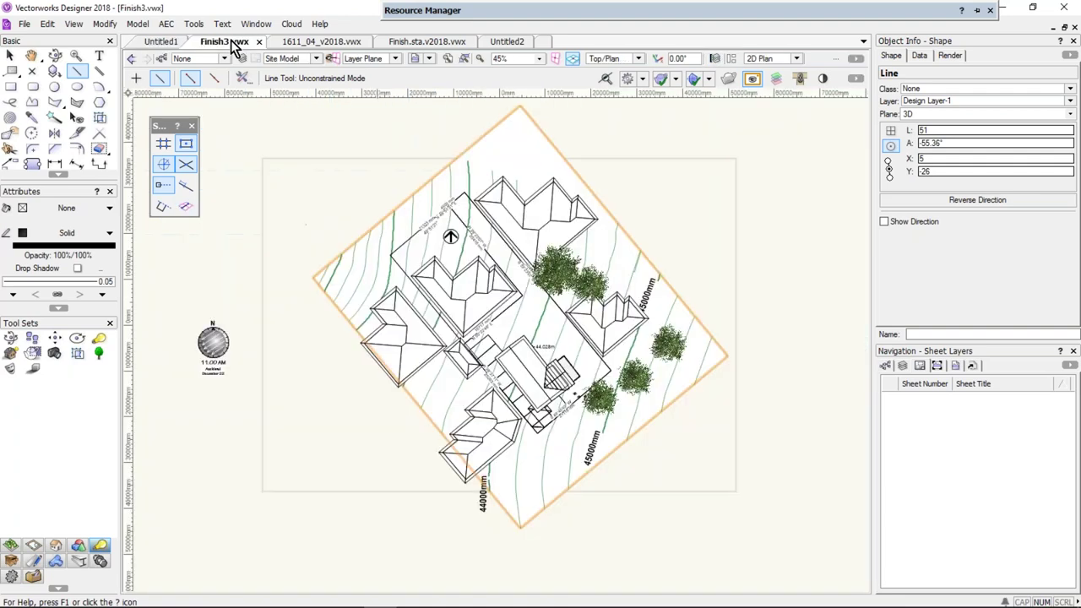
left_click(285, 61)
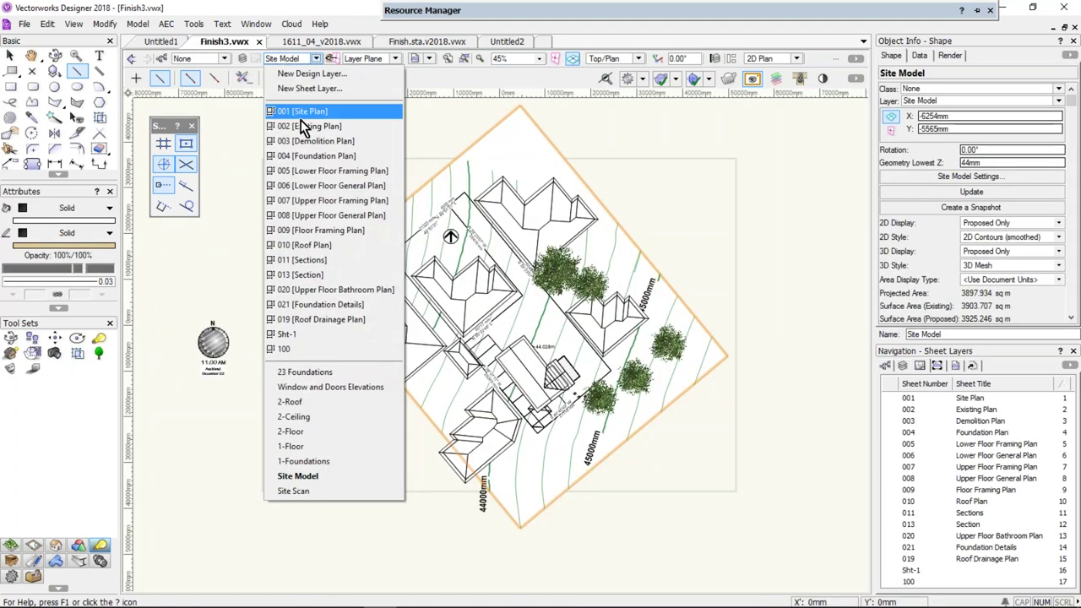
left_click(321, 172)
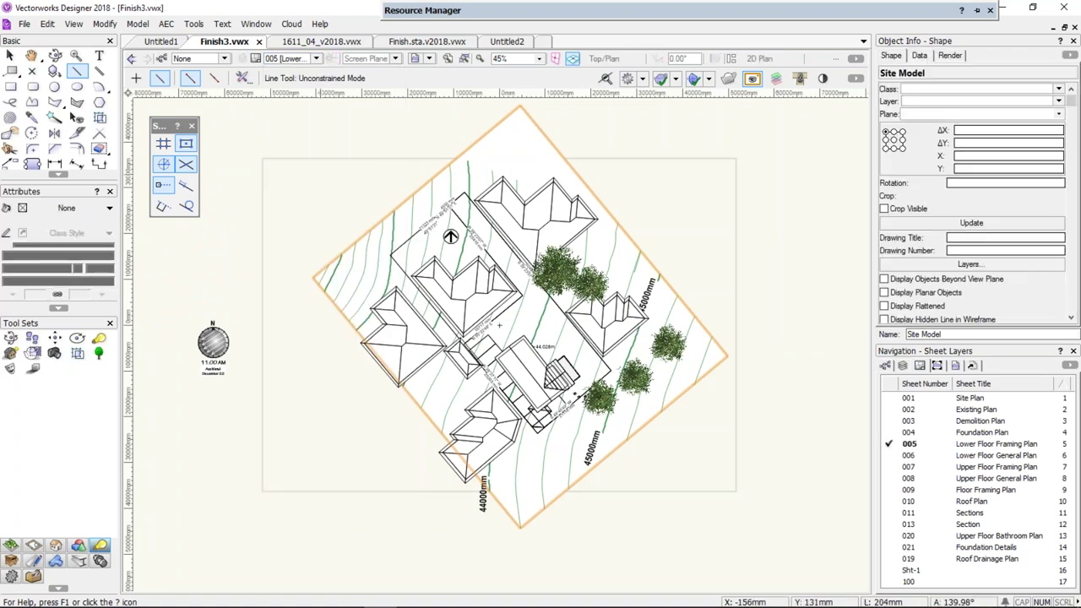
key("c")
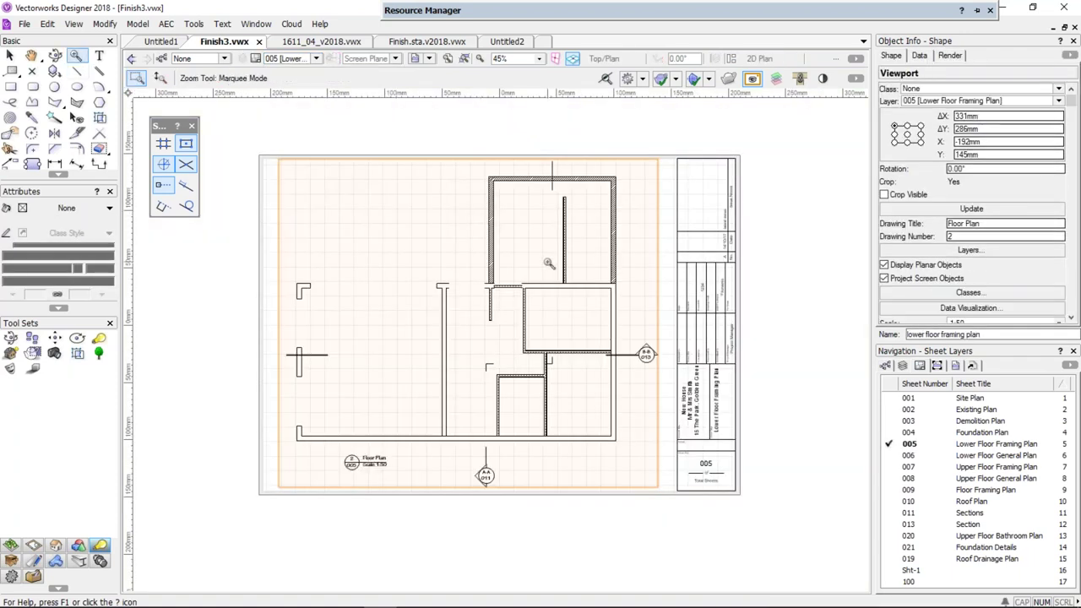
left_click(731, 61)
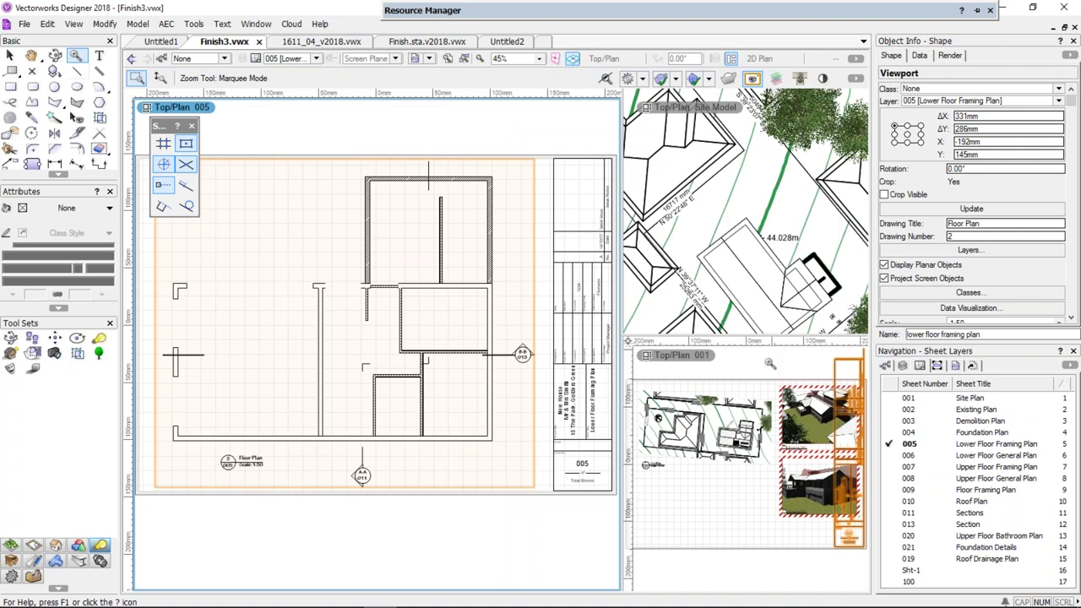
Activate the view panes in turn, narrow the sheet 005 pane to widen the other two, and make the sheet 001 pane active
left_click(725, 523)
key("x")
left_click(583, 338)
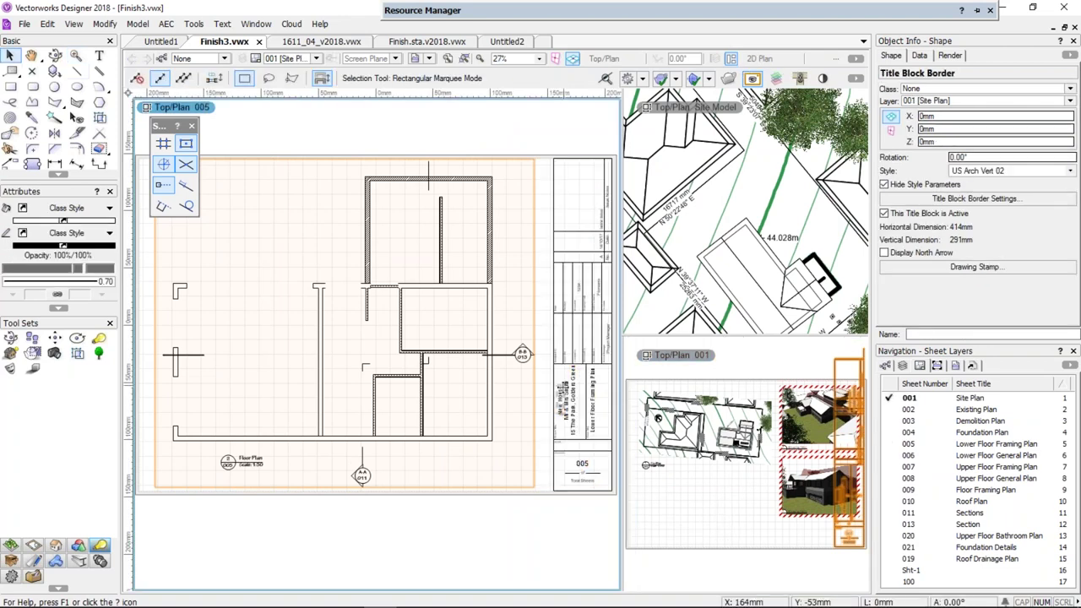
left_click(660, 329)
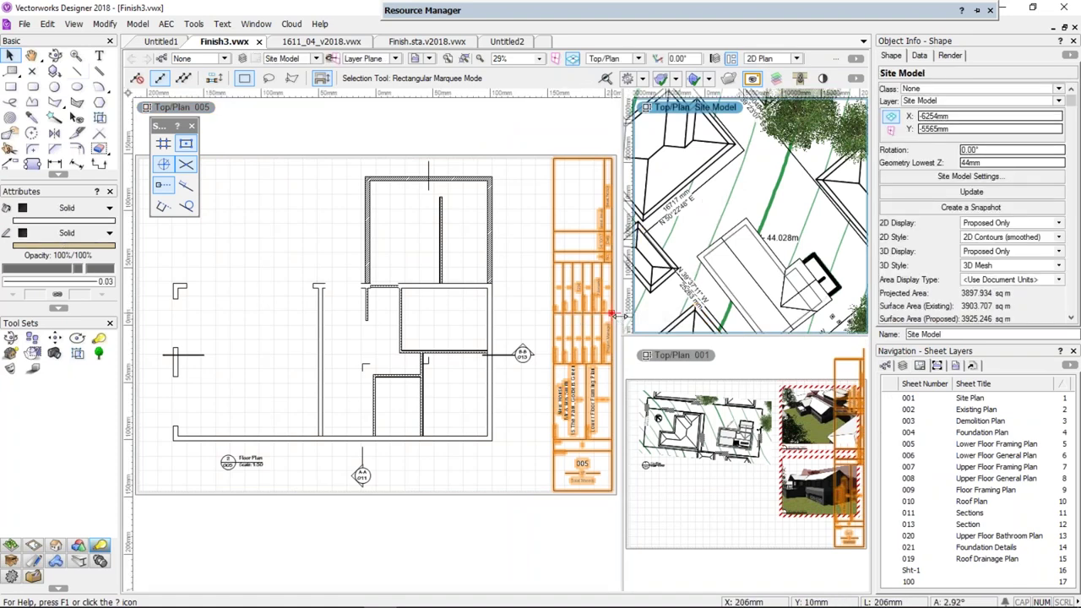
left_click_drag(619, 315, 510, 306)
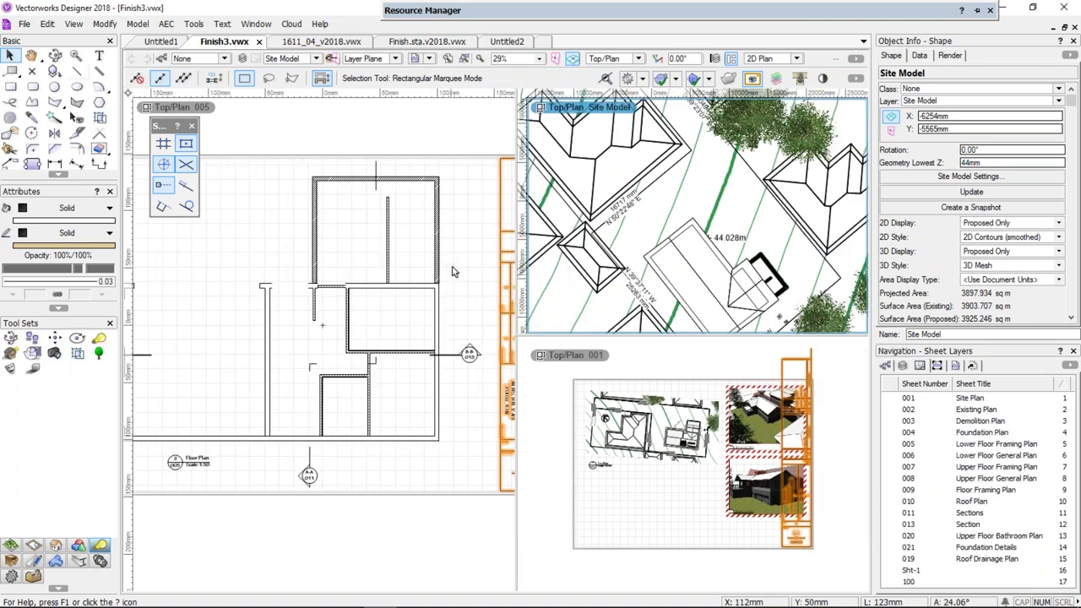
left_click(596, 358)
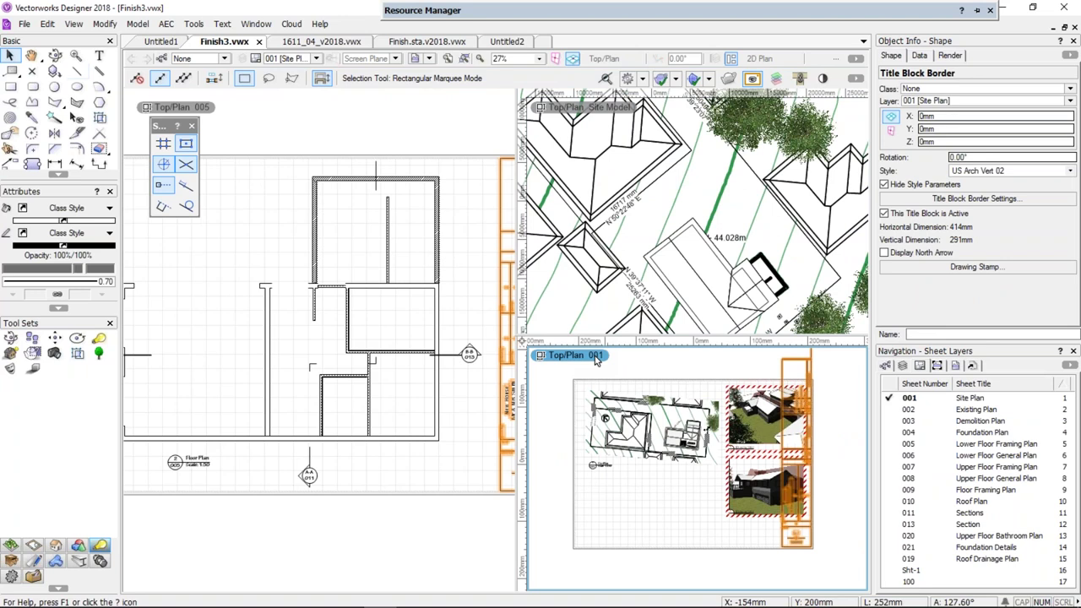
Show sheet layer 003 [Demolition Plan] in the Site Model pane, framed on the upper floor demolition plan
right_click(596, 358)
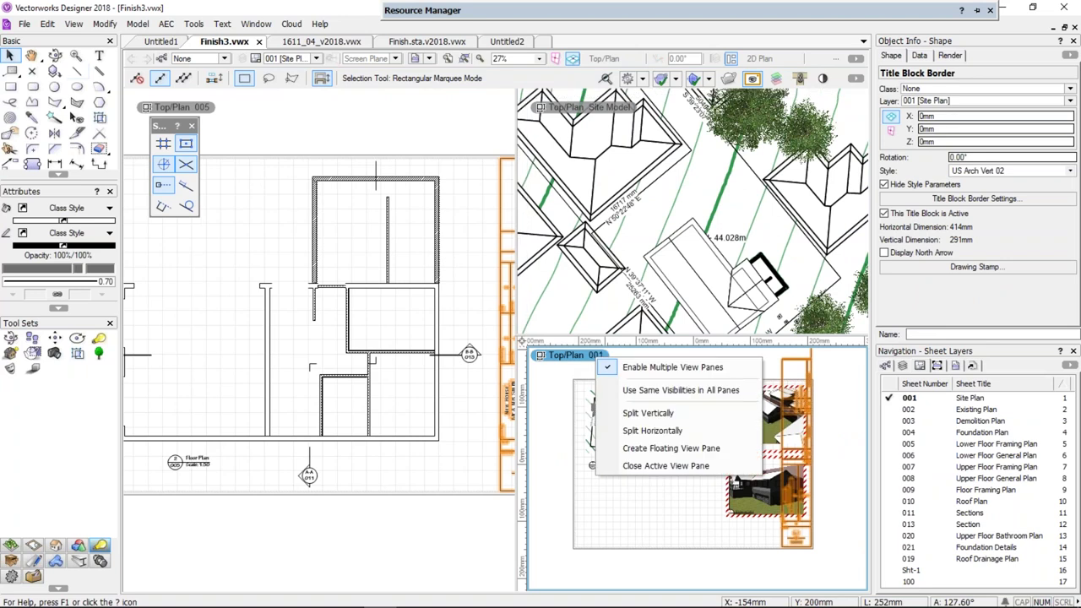
left_click(611, 389)
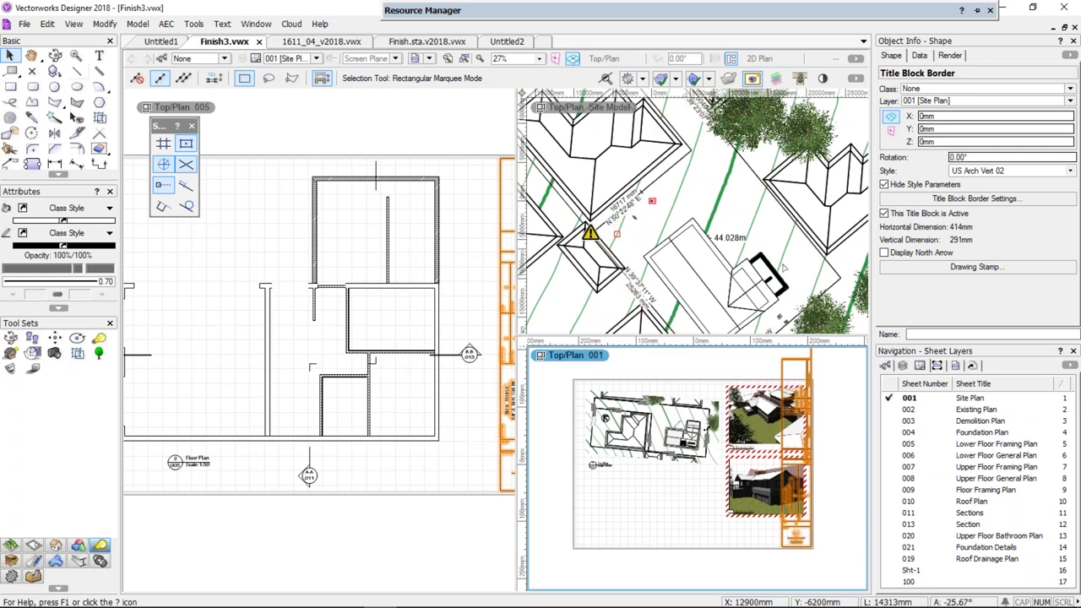
left_click(545, 123)
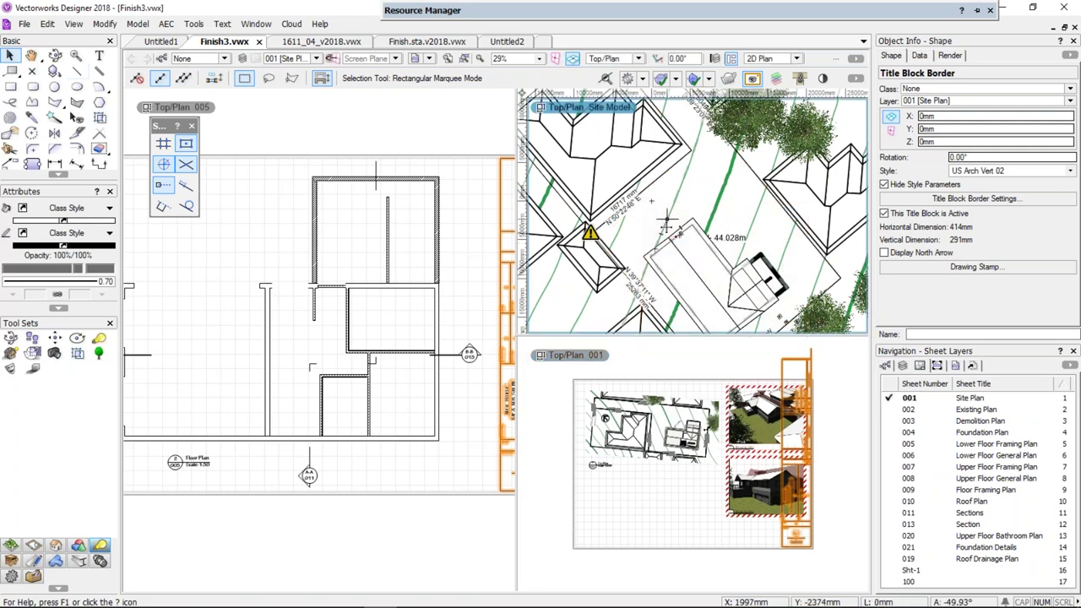
left_click(545, 121)
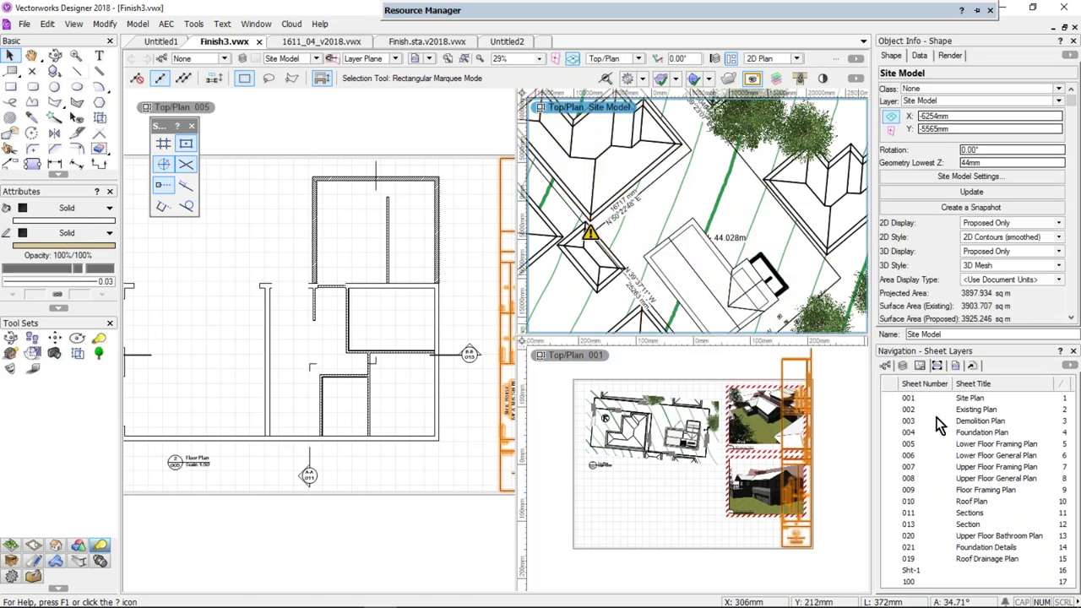
left_click(895, 421)
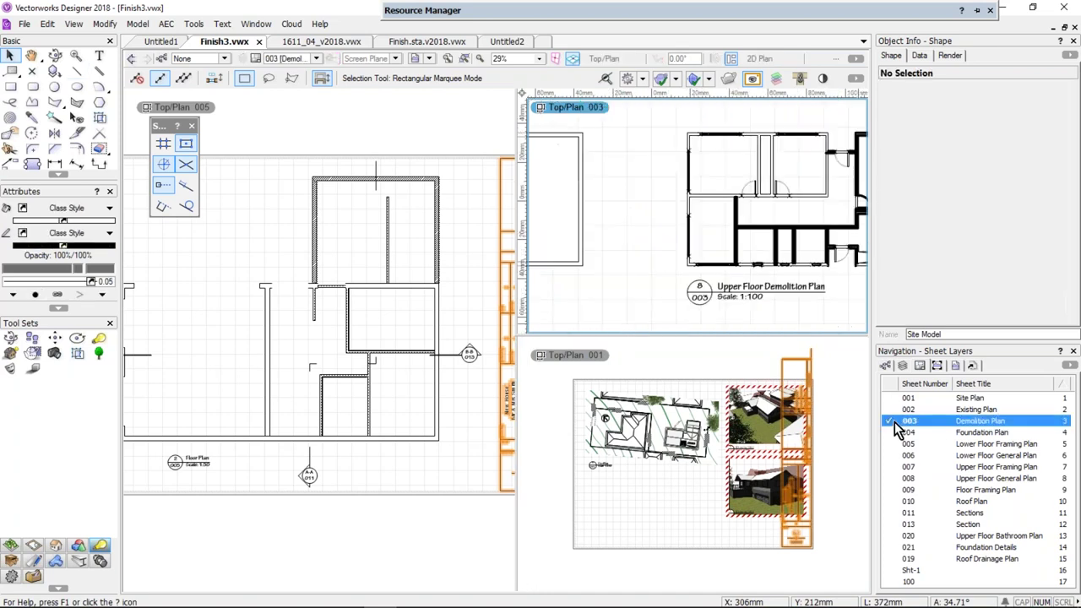
scroll(667, 193, "up", 2)
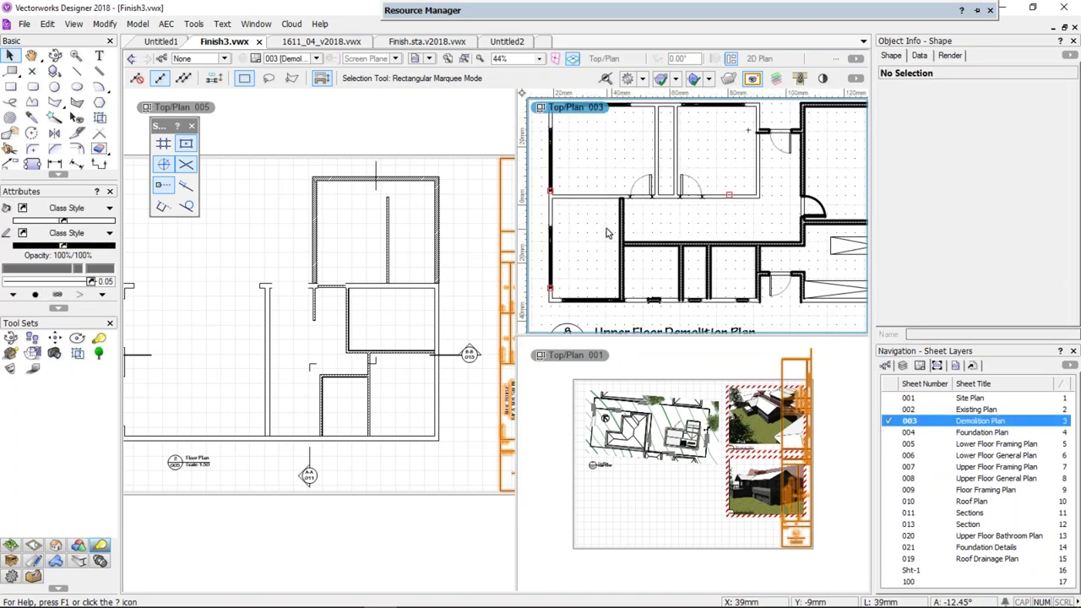
middle_click_drag(497, 204, 598, 202)
key("x")
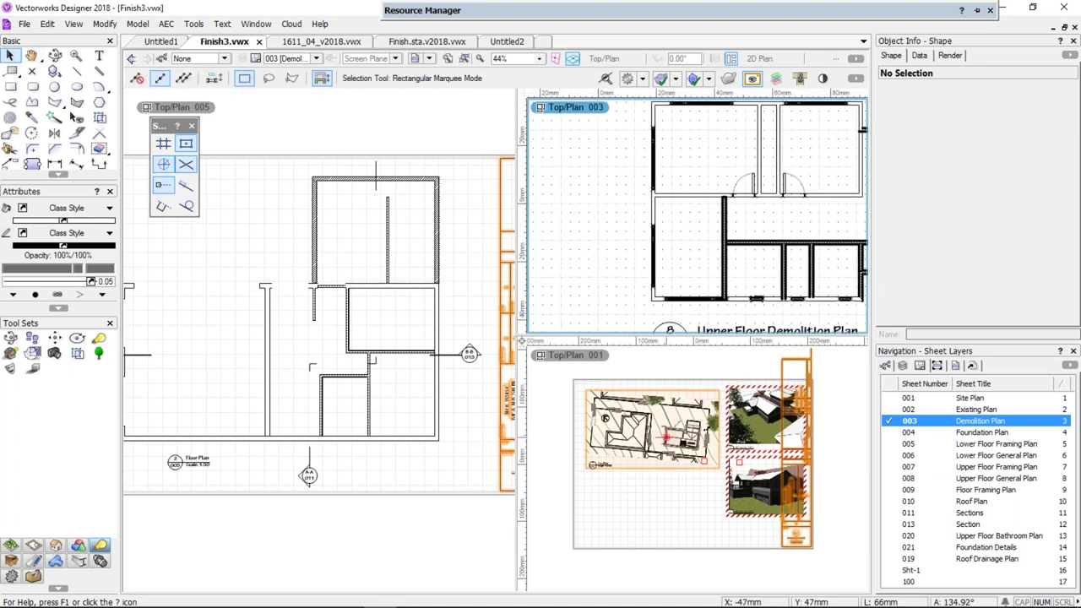
Show sheet layer 007 [Upper Floor Framing Plan] in the sheet 001 pane, enlarged on the plan's walls
left_click(652, 427)
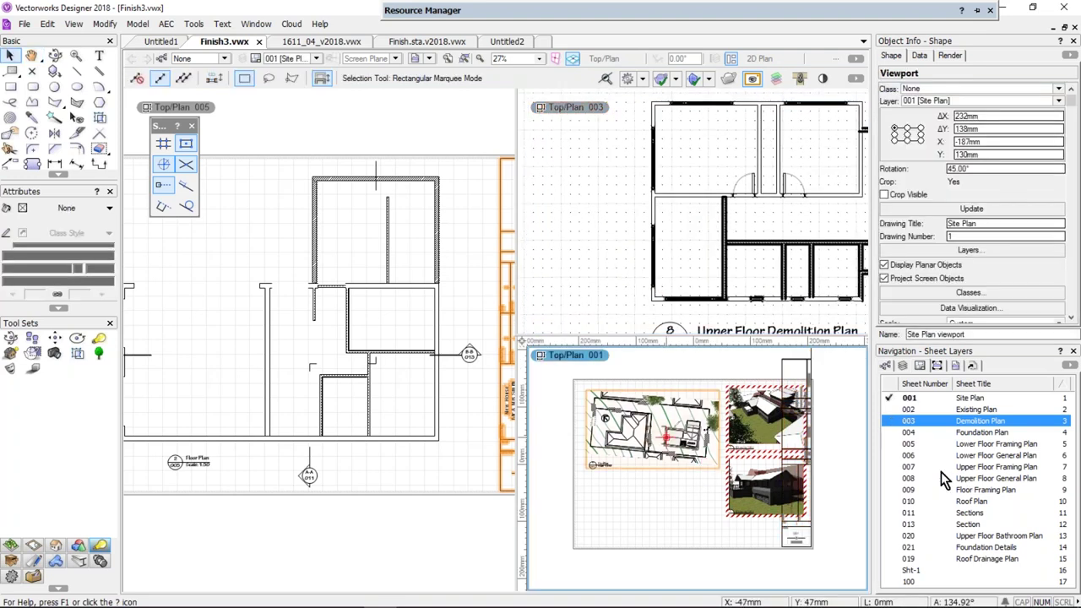
left_click(892, 467)
scroll(736, 426, "up", 5)
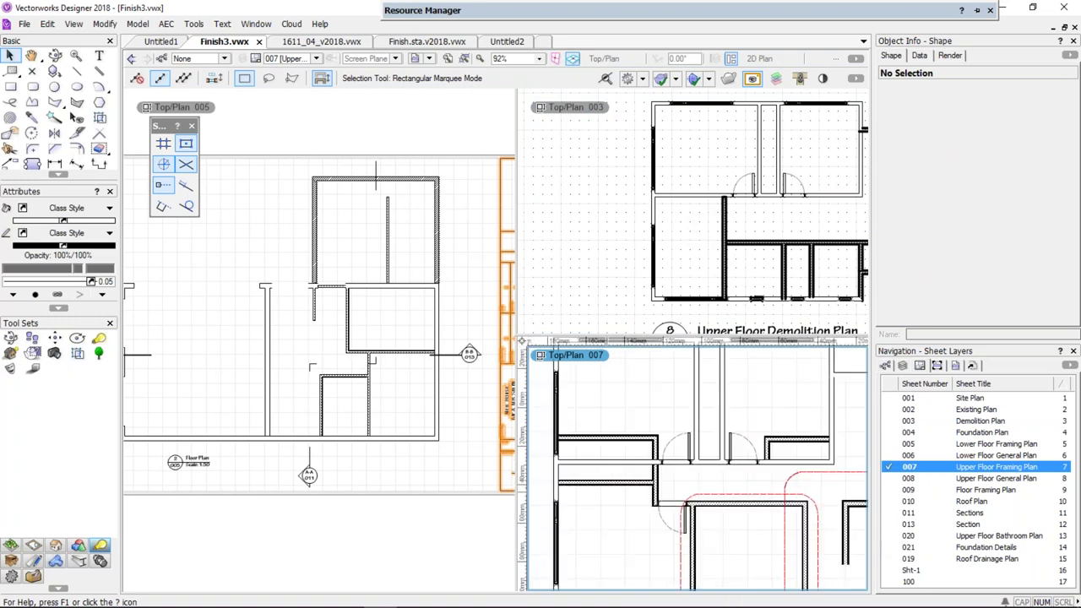
Make 2-Floor the active design layer in the sheet 005 pane, with the upper floor walls in view and nothing selected
left_click(336, 283)
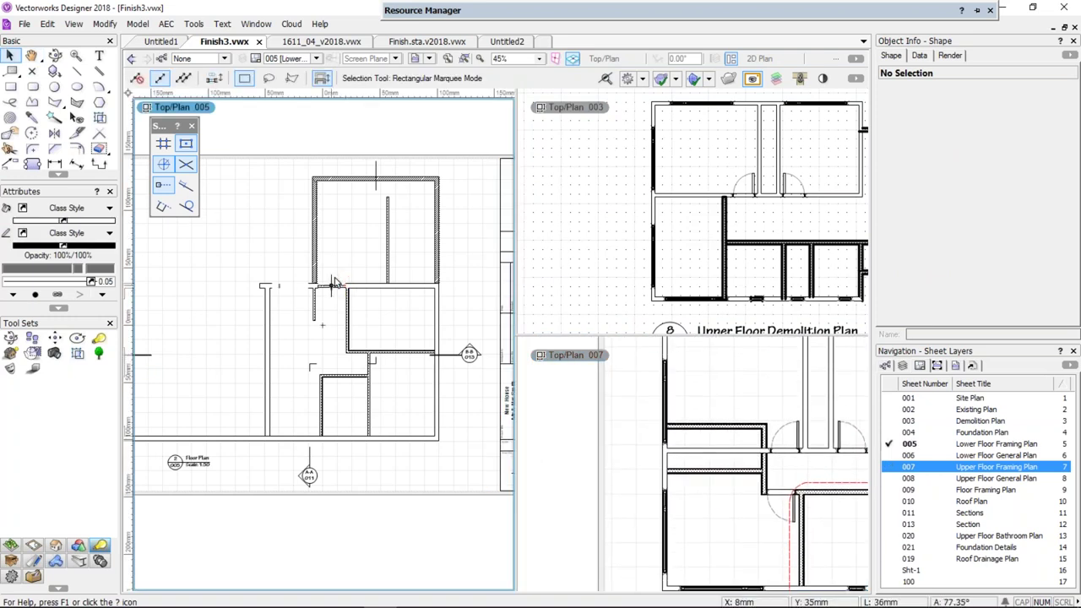
left_click(886, 365)
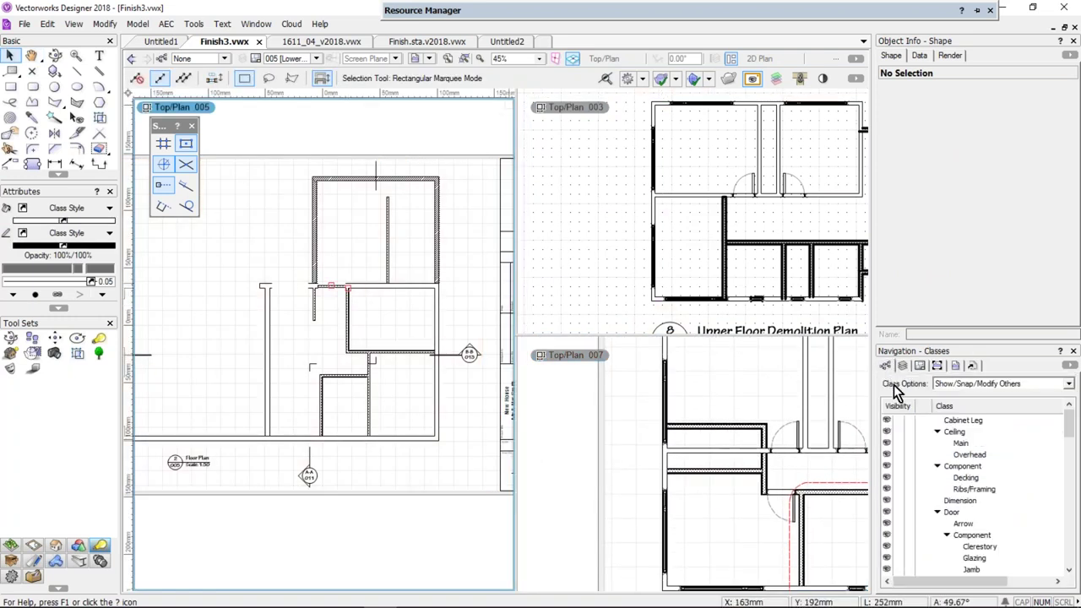
left_click(902, 366)
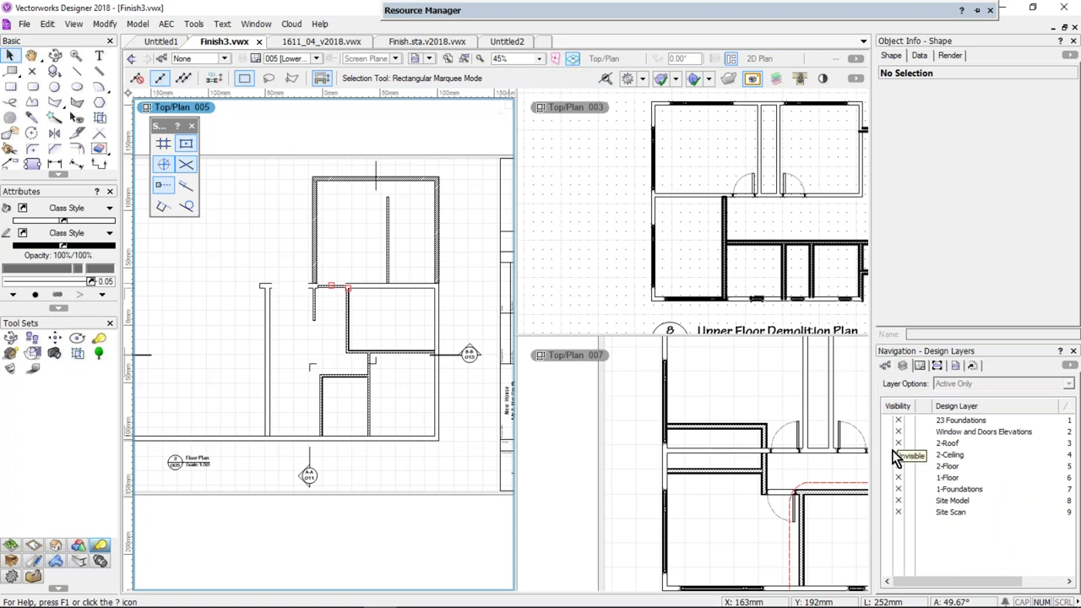
left_click(929, 467)
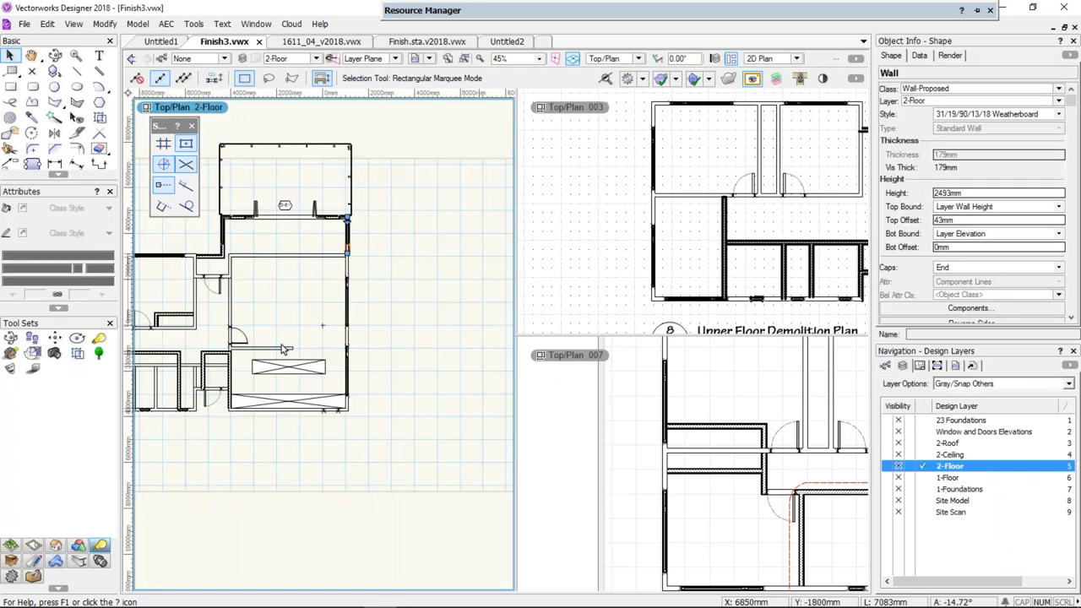
middle_click_drag(258, 303, 267, 275)
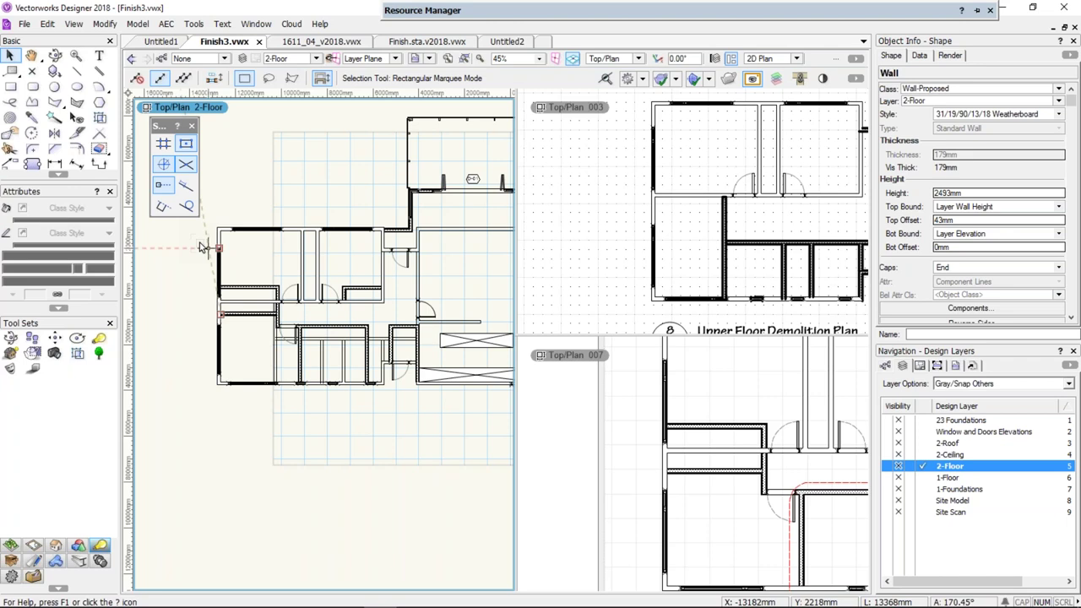
left_click(281, 225)
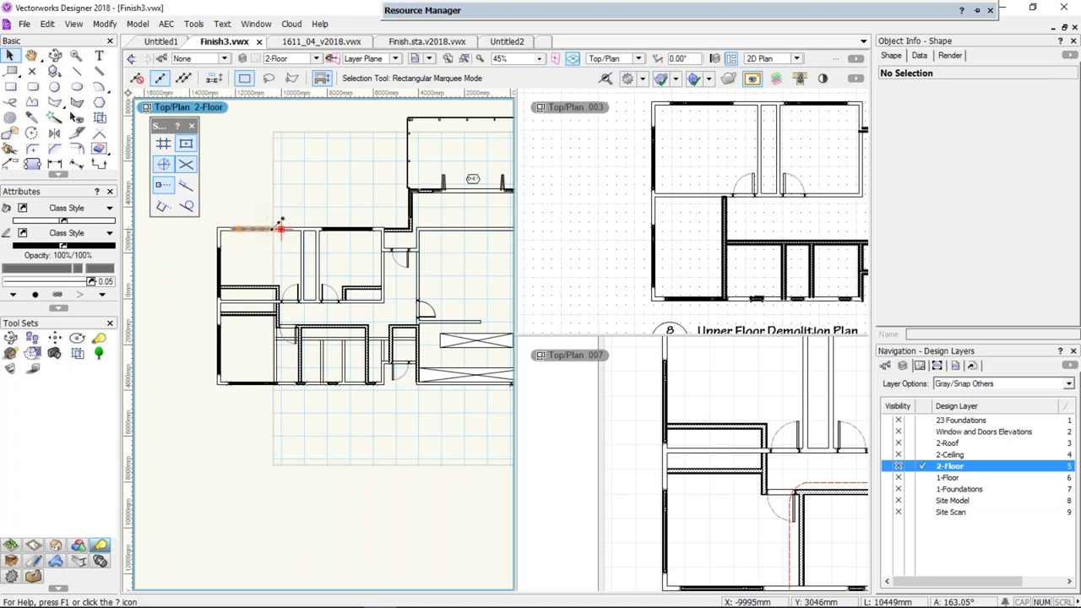
Split the horizontal 120 Existing wall between the two hatched walls near its middle in the 2-Floor pane, using point split mode
left_click(628, 244)
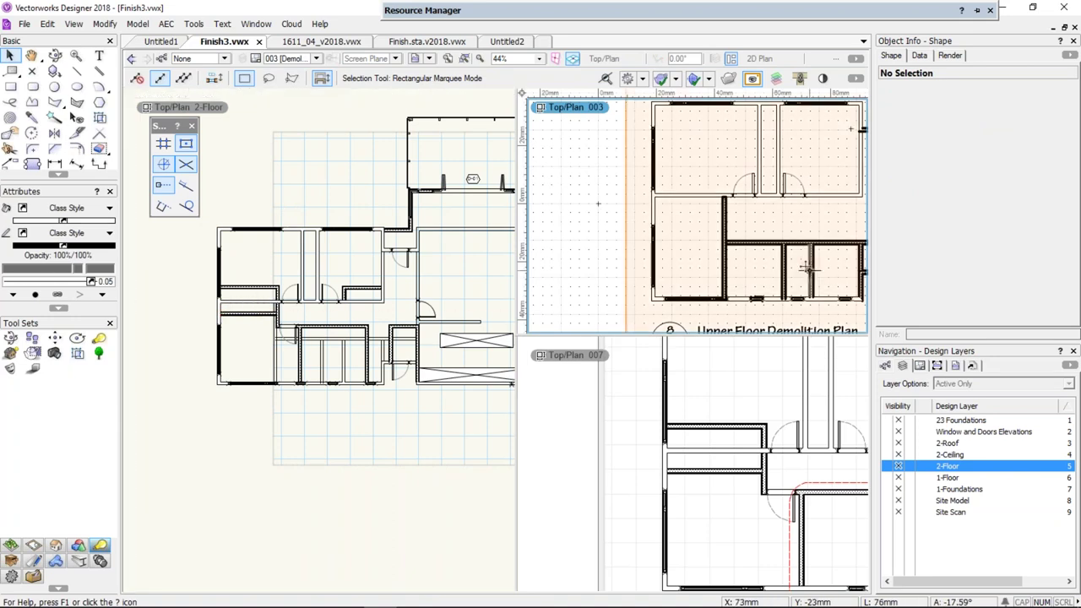
scroll(212, 316, "up", 5)
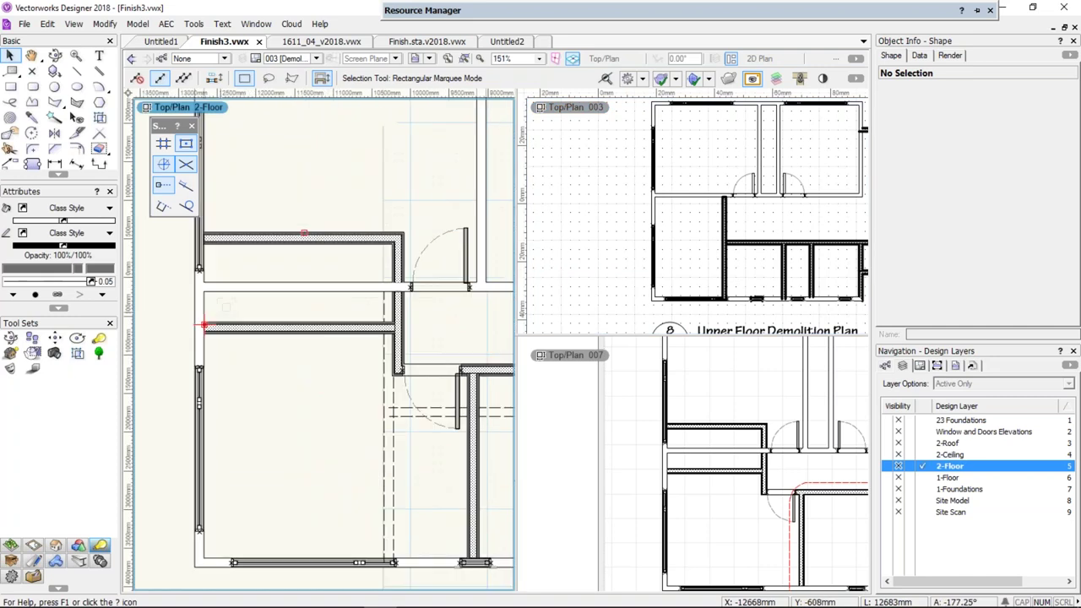
scroll(205, 325, "up", 3)
left_click(234, 274)
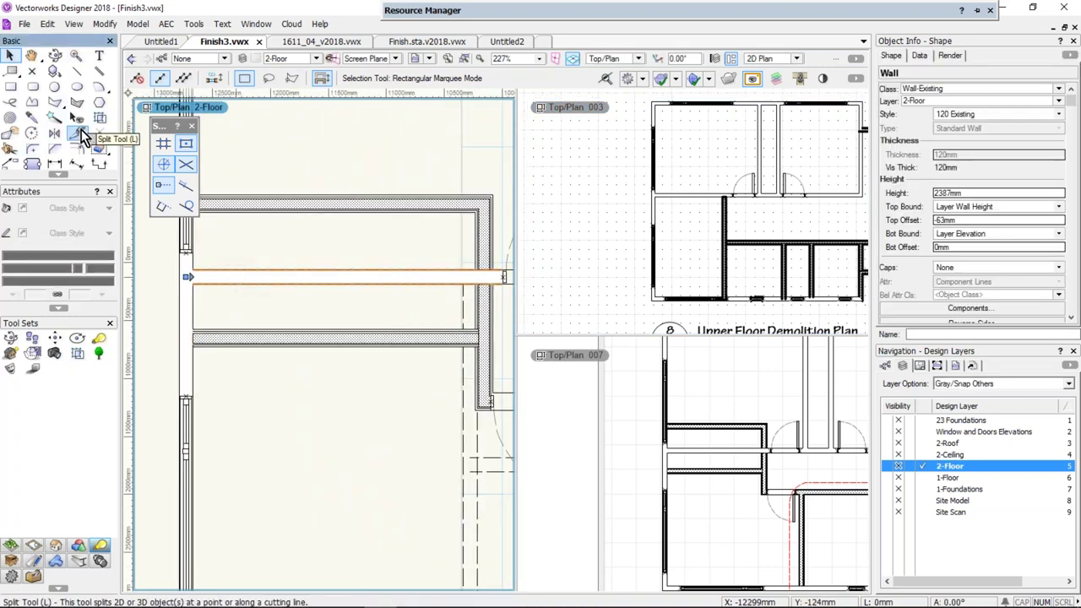
left_click(82, 135)
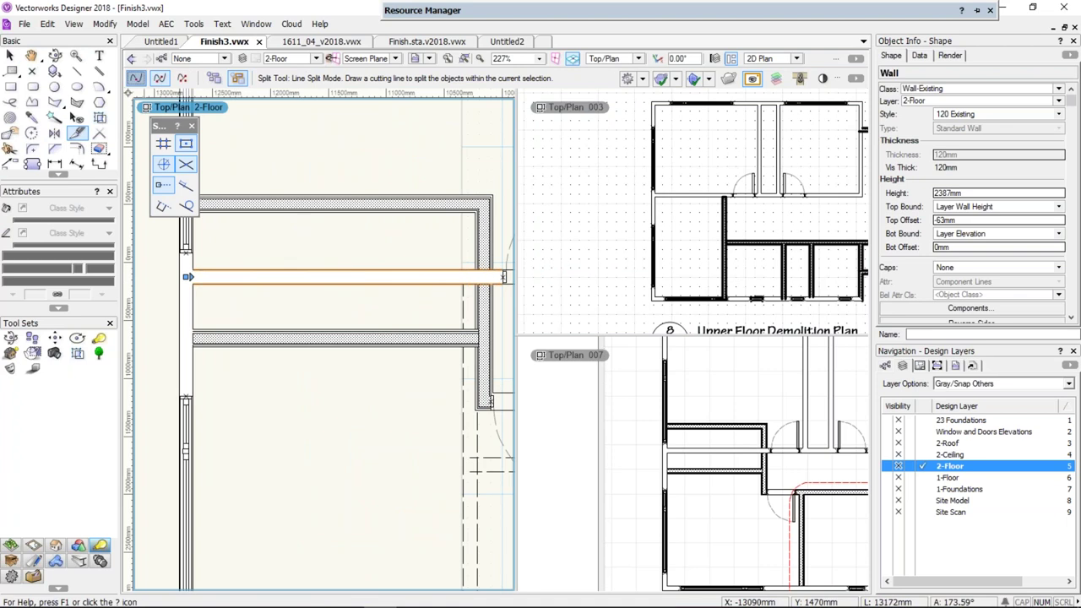
left_click(135, 78)
left_click(360, 280)
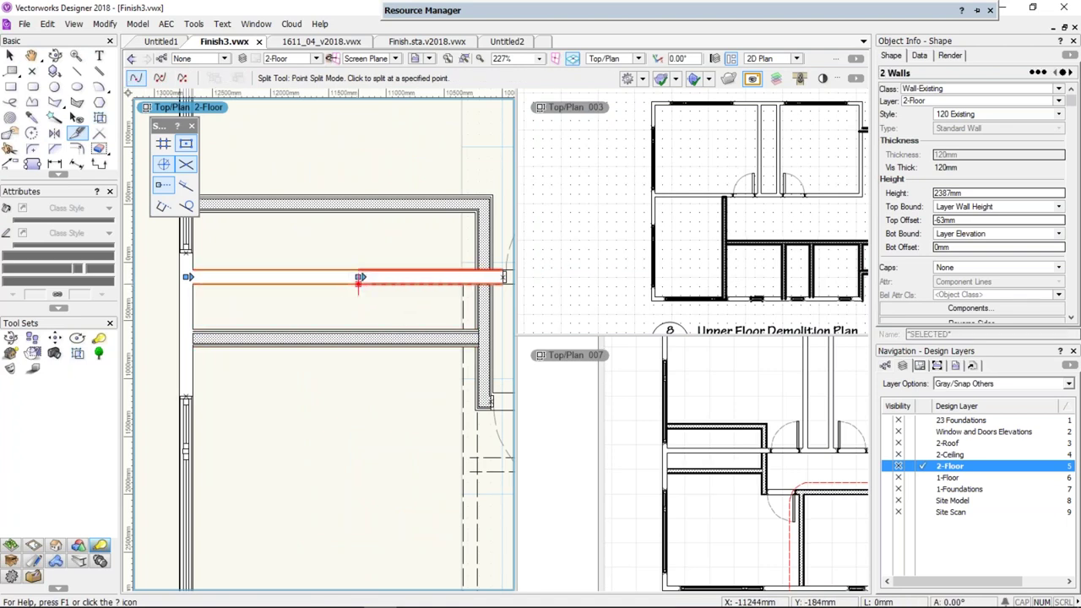
key("x")
Assign the wall piece joining the exterior wall to the Wall-Demolition class and compare it in the sheet 003 and 007 panes
left_click(291, 277)
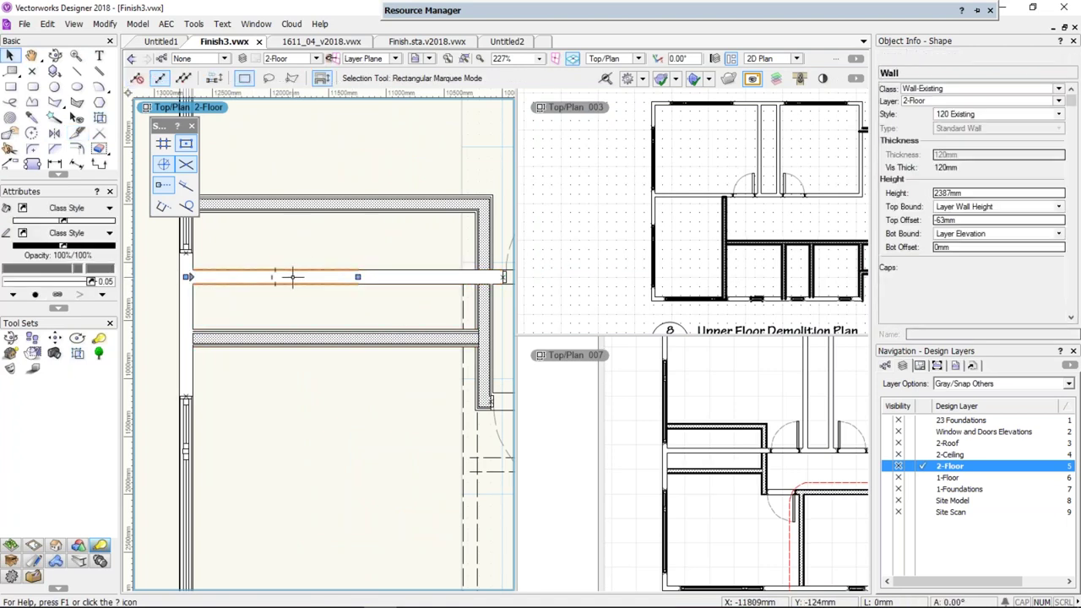
left_click(929, 89)
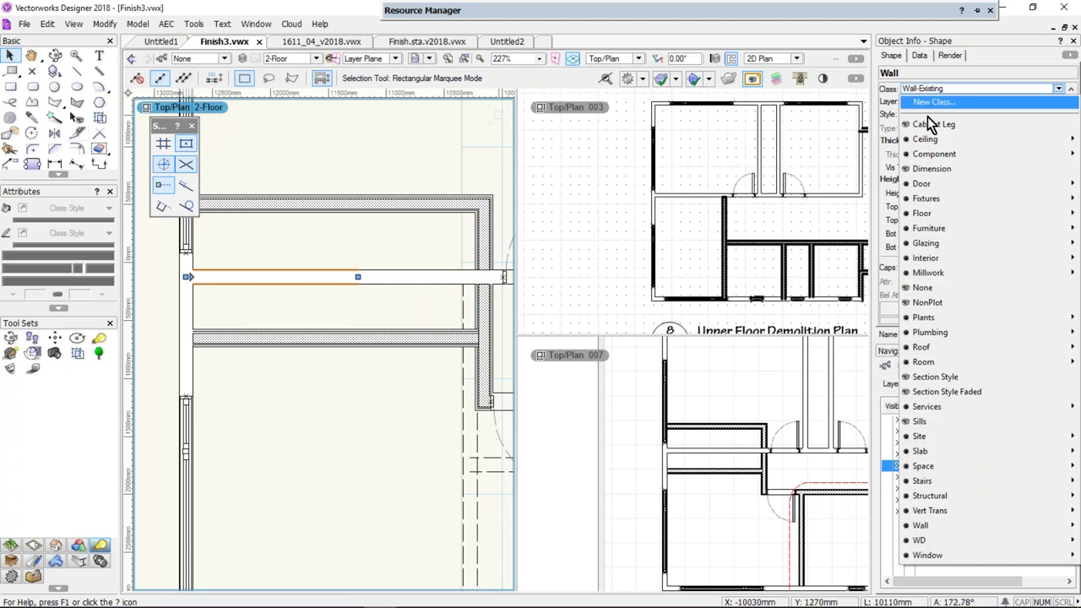
mouse_move(918, 532)
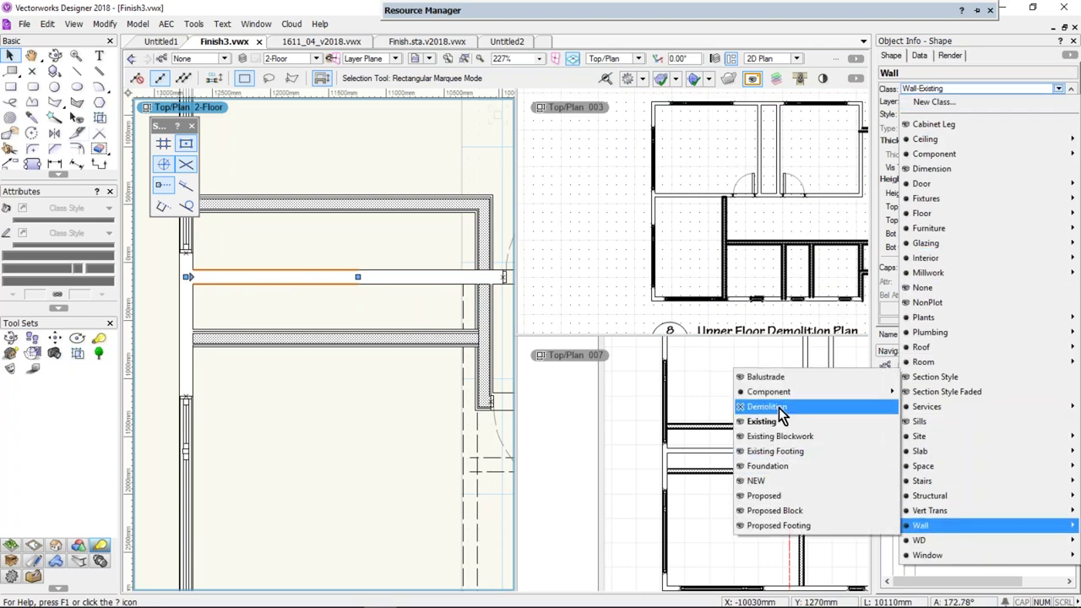
left_click(767, 407)
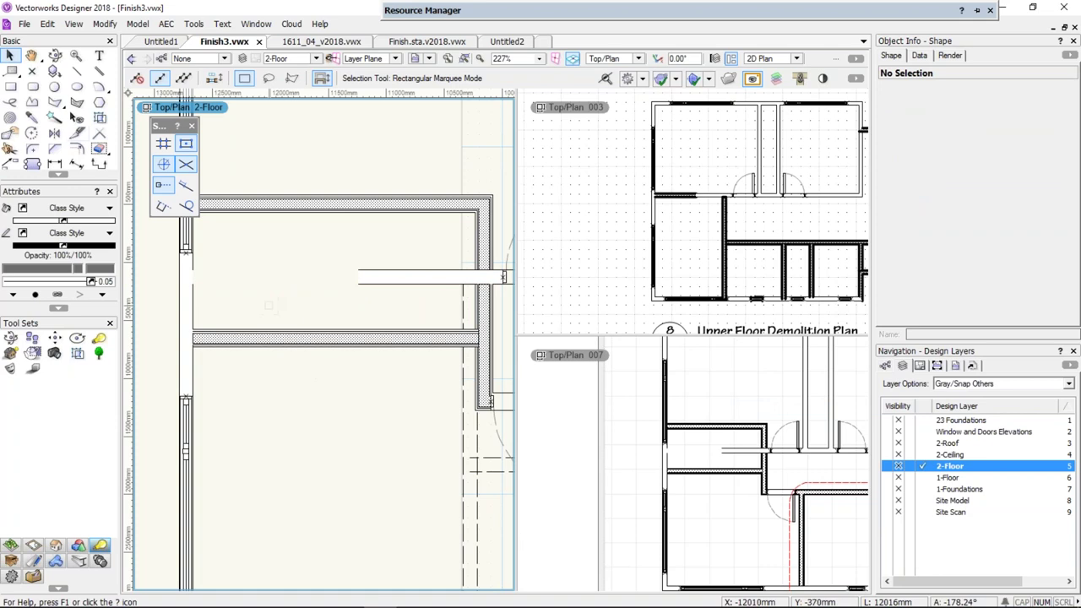
left_click(642, 200)
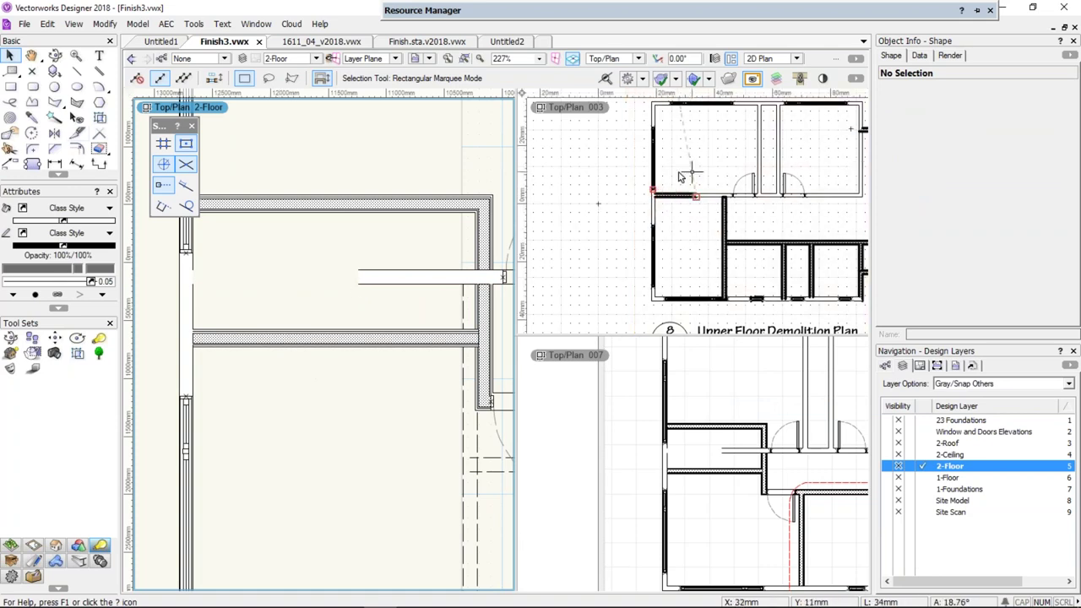
left_click(693, 426)
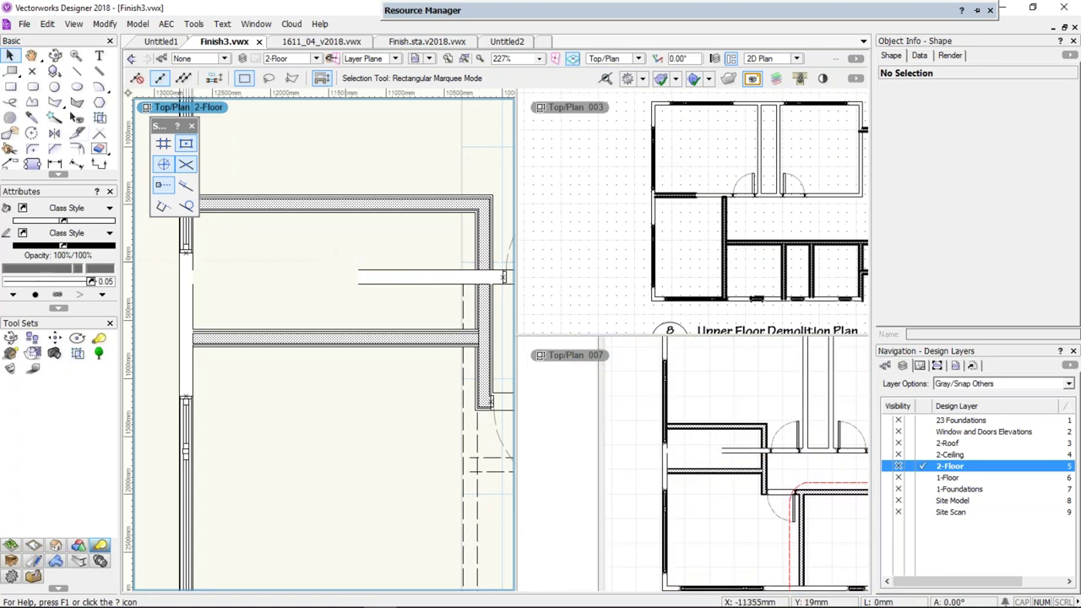
Make the whole Wall class group visible in the 2-Floor pane
left_click(887, 366)
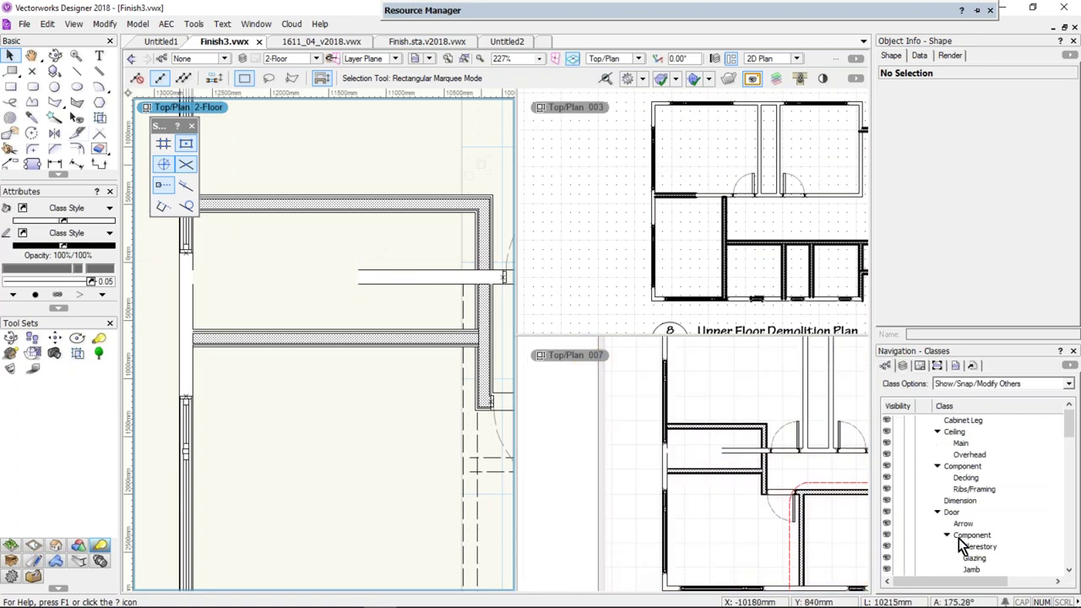
left_click_drag(1069, 430, 1069, 561)
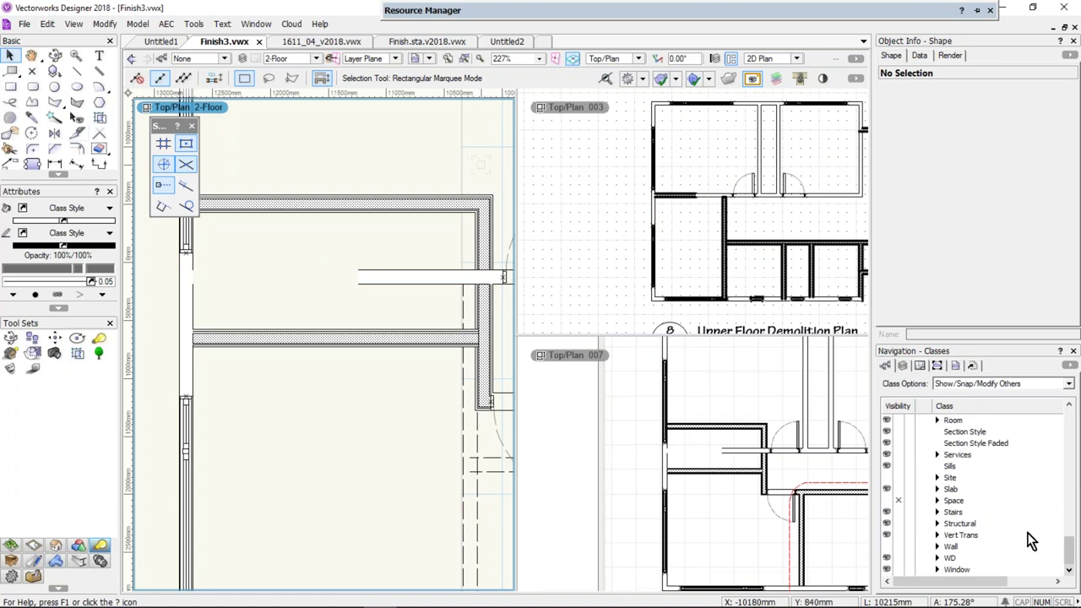
left_click(888, 548)
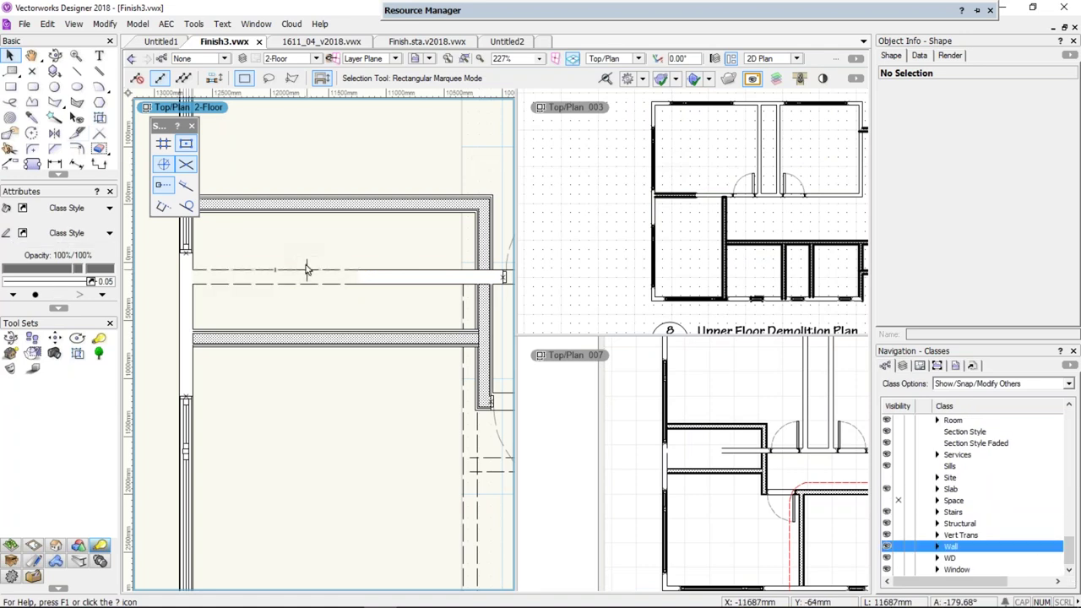
Shorten the remaining Wall-Existing piece with the Reshape tool so its free end meets the vertical hatched wall's near face
left_click(365, 272)
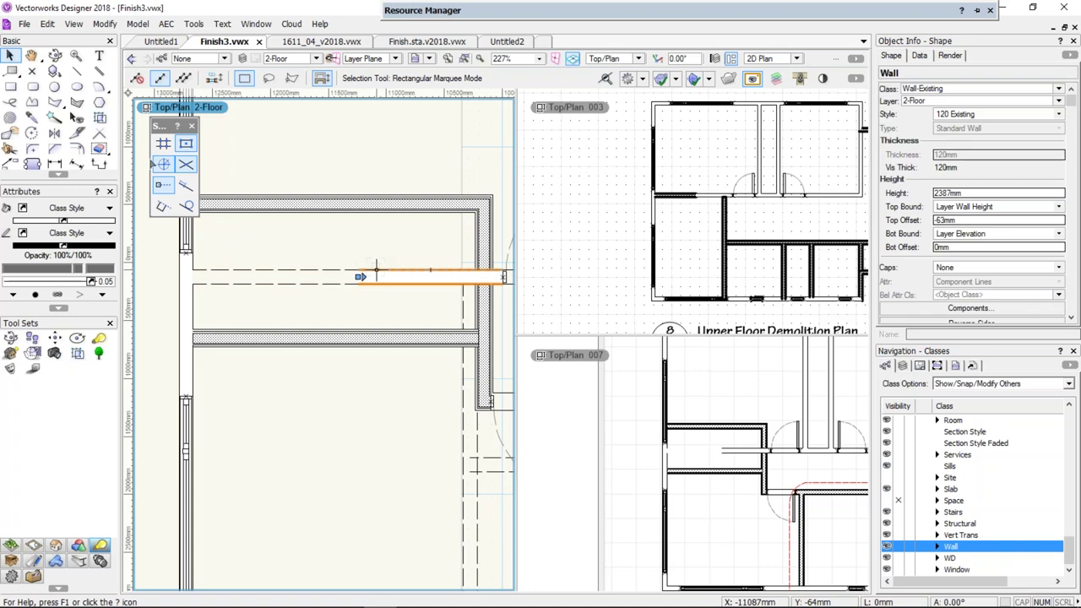
left_click(9, 139)
mouse_move(338, 252)
left_mouse_down()
mouse_move(362, 289)
mouse_move(389, 303)
mouse_move(365, 281)
mouse_move(477, 277)
left_mouse_up()
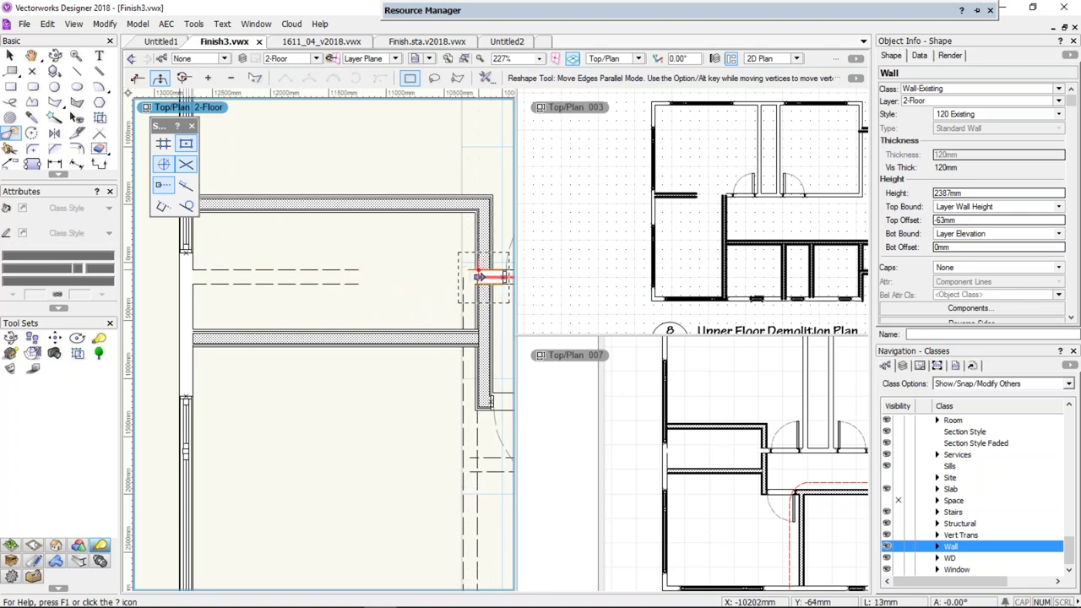
Stretch the free end of the Wall-Demolition piece to meet the shortened existing wall at the vertical hatched wall
left_click(355, 275)
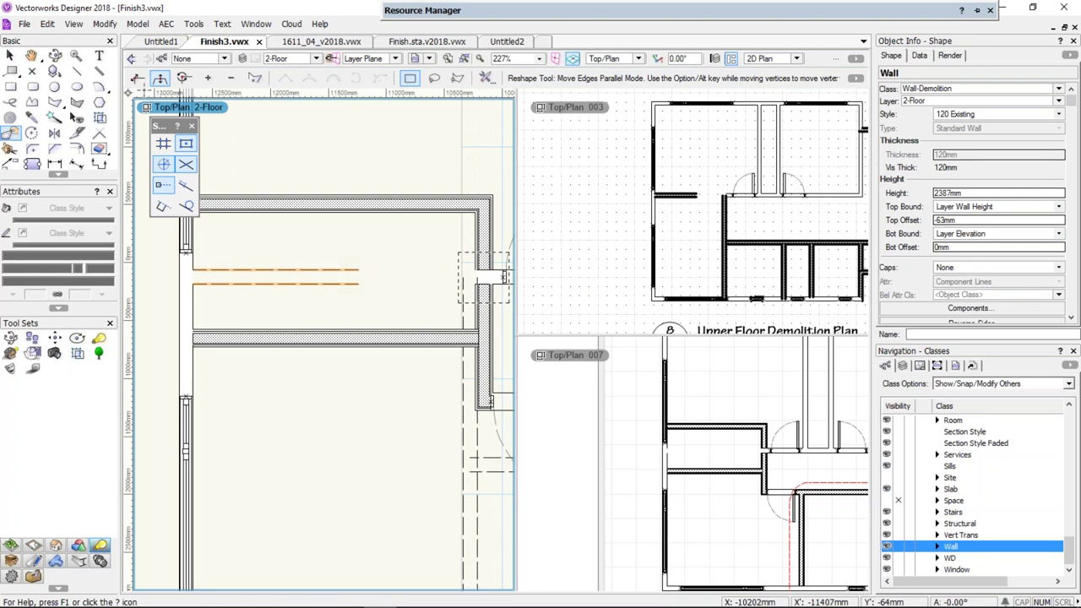
left_click(10, 55)
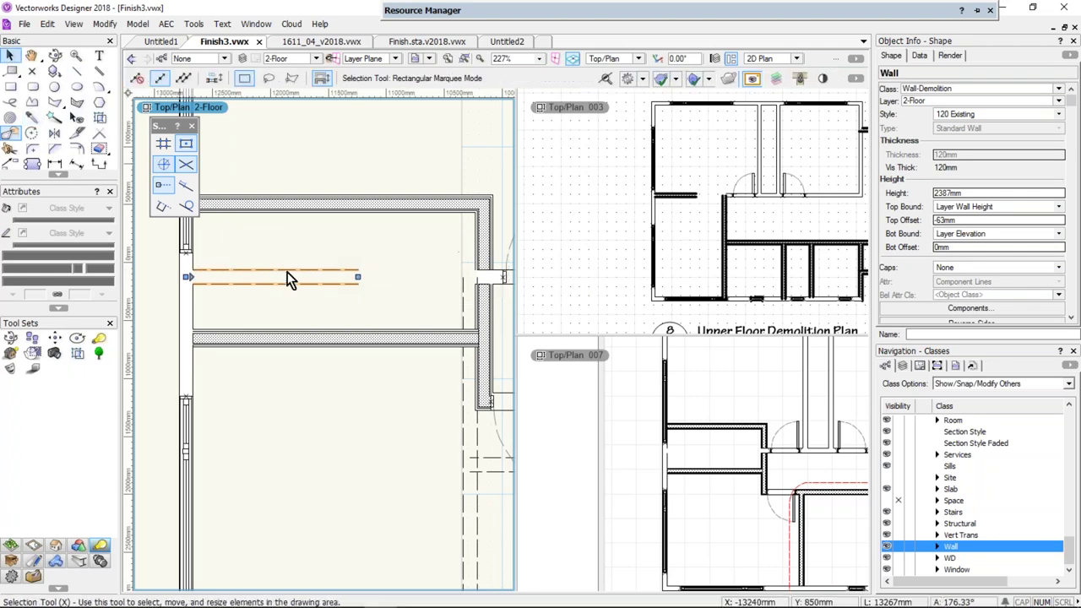
left_click_drag(357, 277, 478, 278)
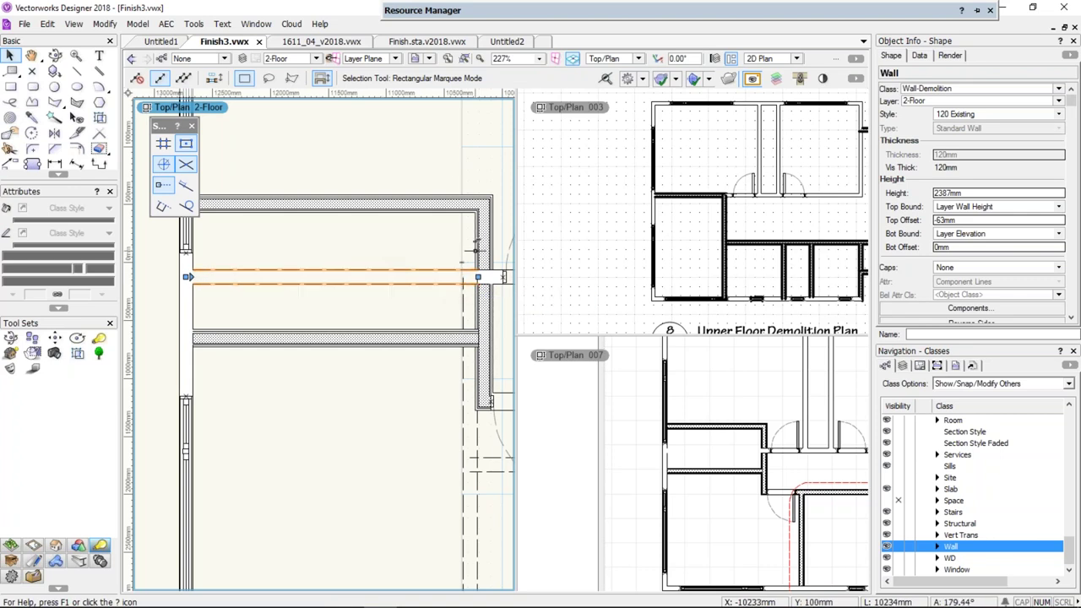
left_click(684, 232)
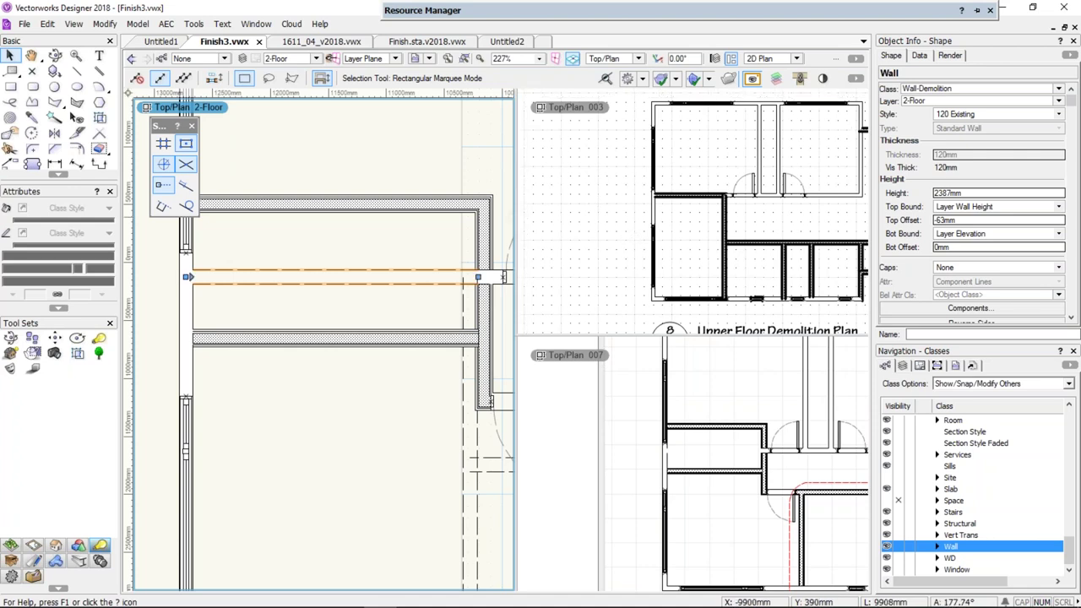
Widen the 2-Floor pane, and close the sheet 003 and sheet 007 panes so that only the 2-Floor plan is shown
left_click_drag(514, 217, 581, 217)
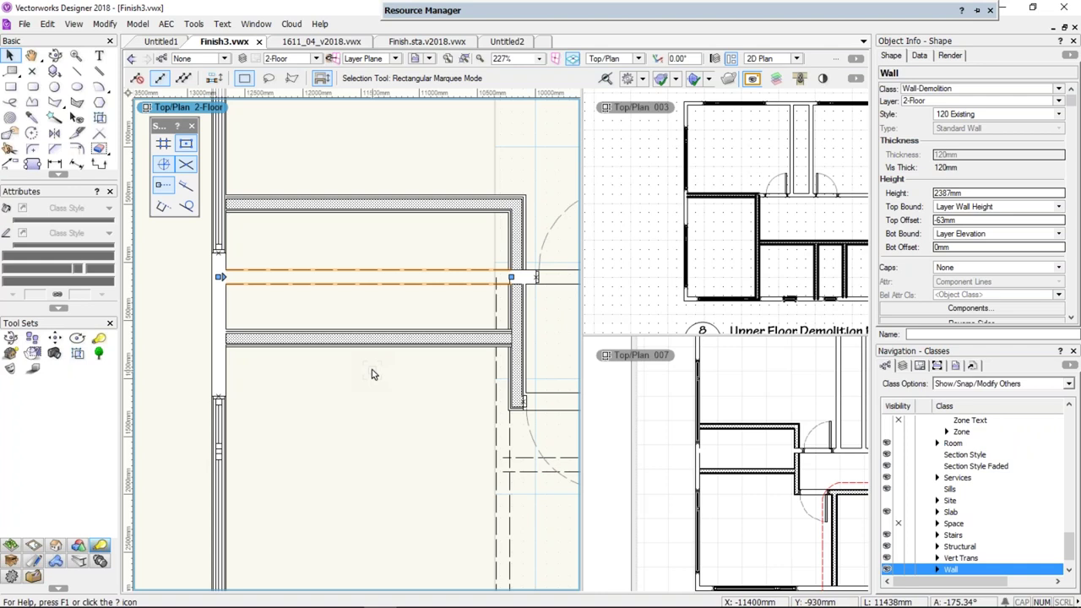
left_click(622, 186)
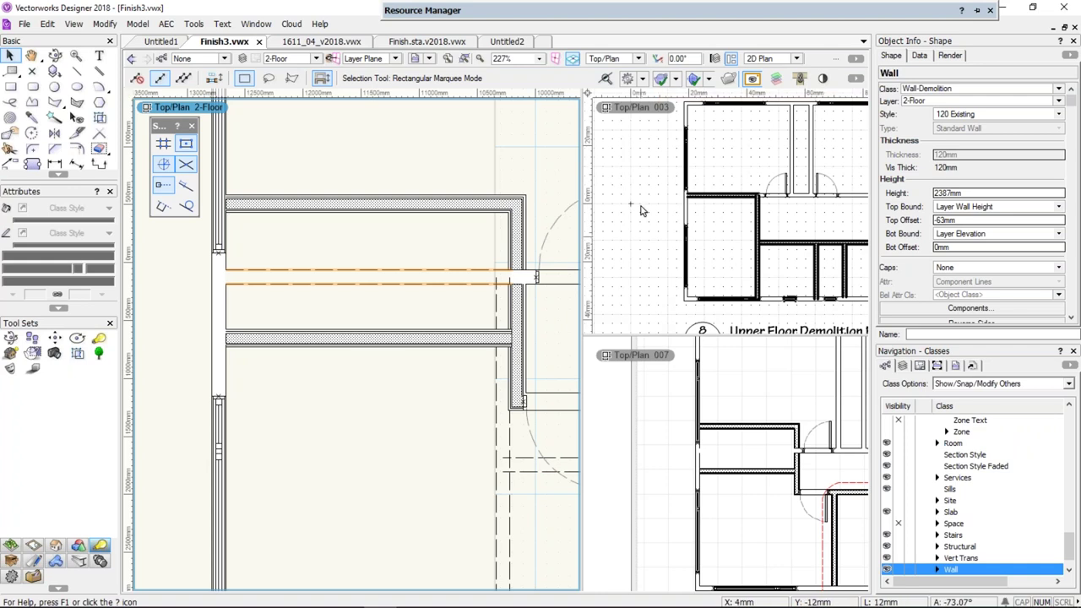
right_click(665, 113)
left_click(705, 215)
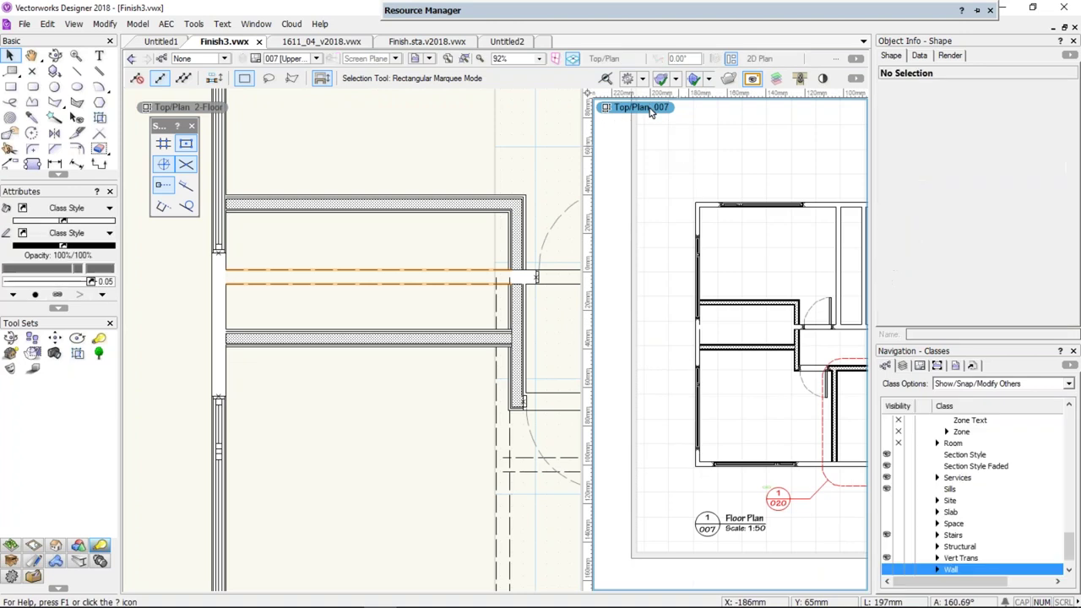
right_click(650, 112)
left_click(684, 216)
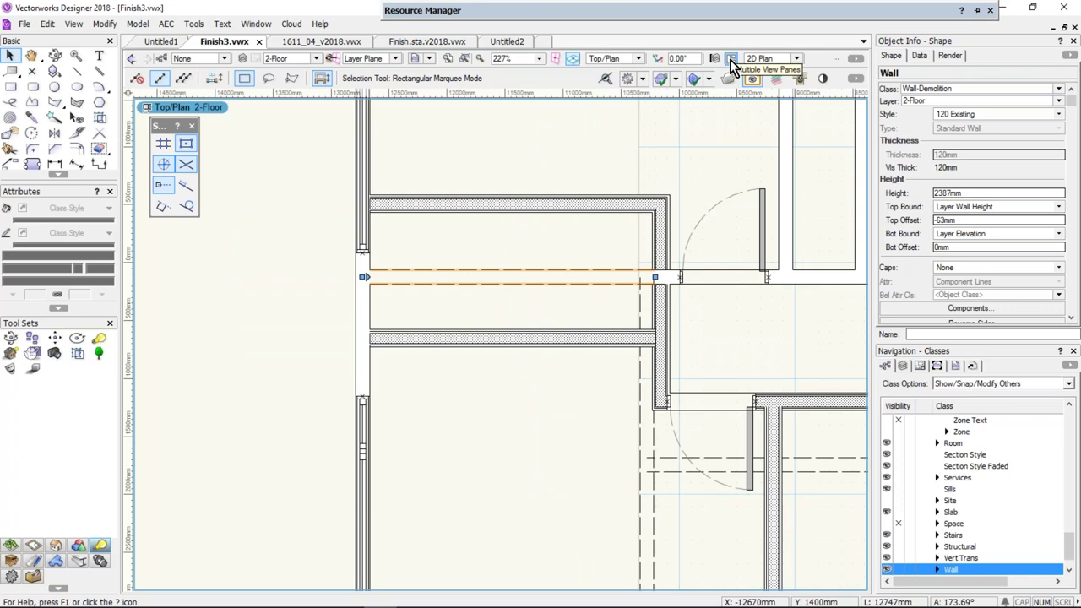
Split the 2-Floor view vertically, widen the working plan pane, and split the narrower pane horizontally
left_click(212, 115)
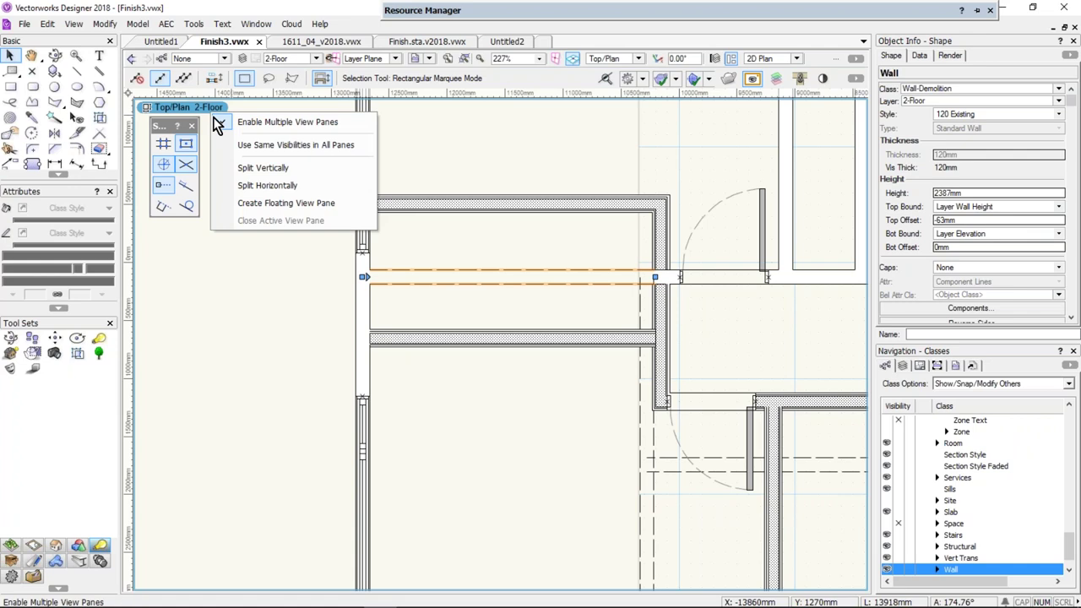
left_click(243, 174)
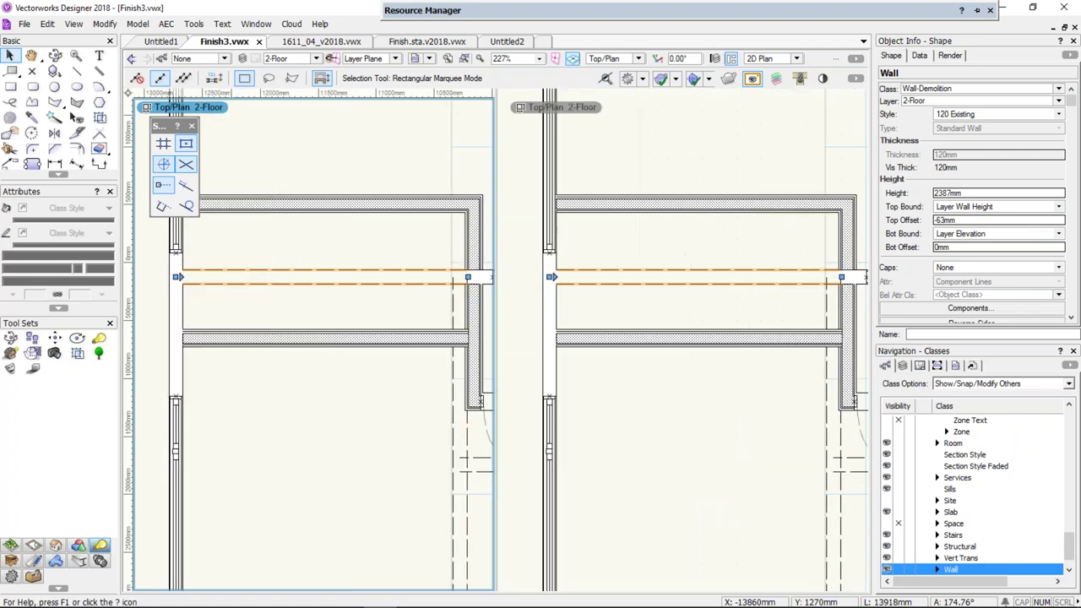
left_click_drag(495, 218, 620, 218)
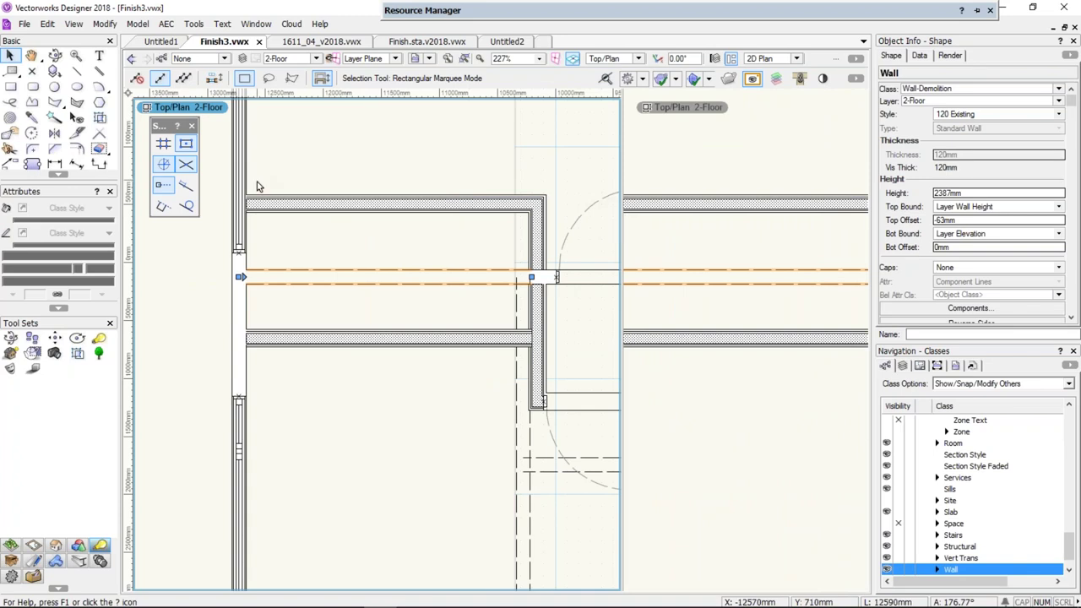
left_click(680, 125)
left_click(694, 106)
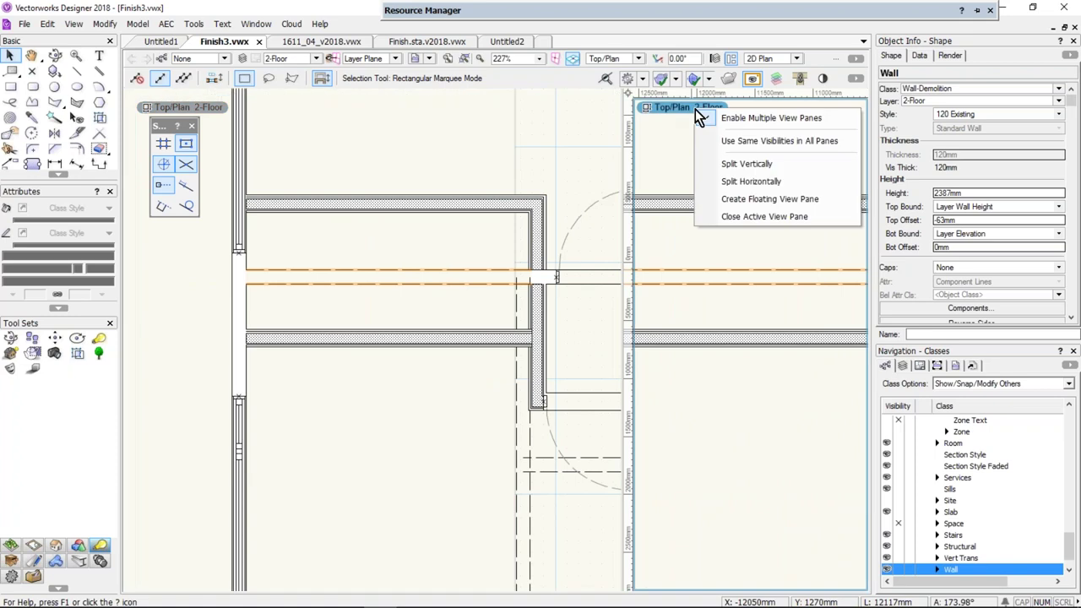
left_click(724, 179)
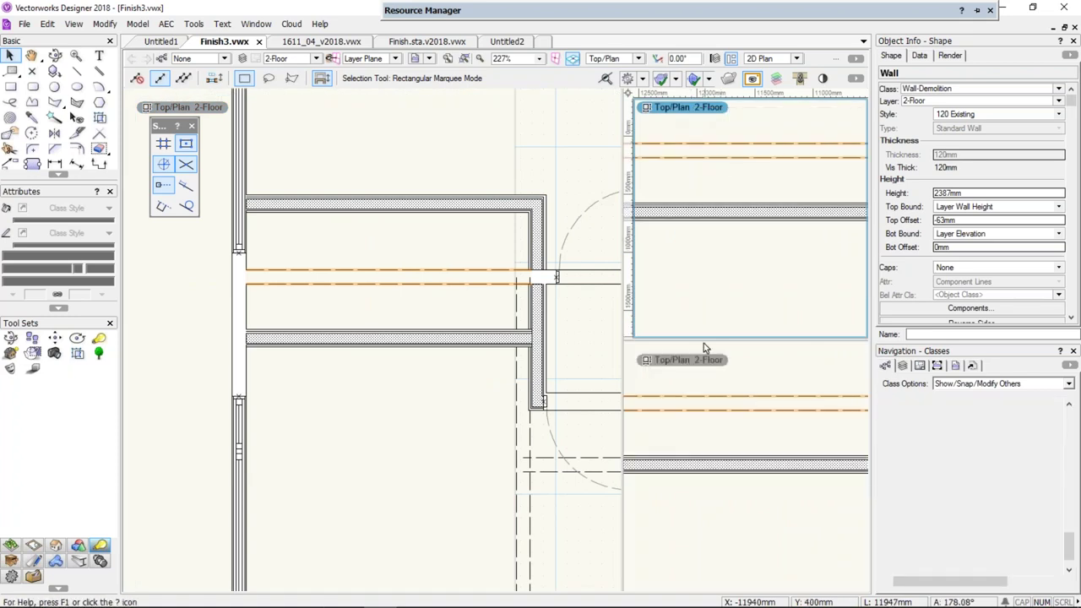
Show sheet 001 Site Plan and sheet 003 Demolition Plan in the two small panes, keeping 2-Floor active in the large one
left_click(747, 247)
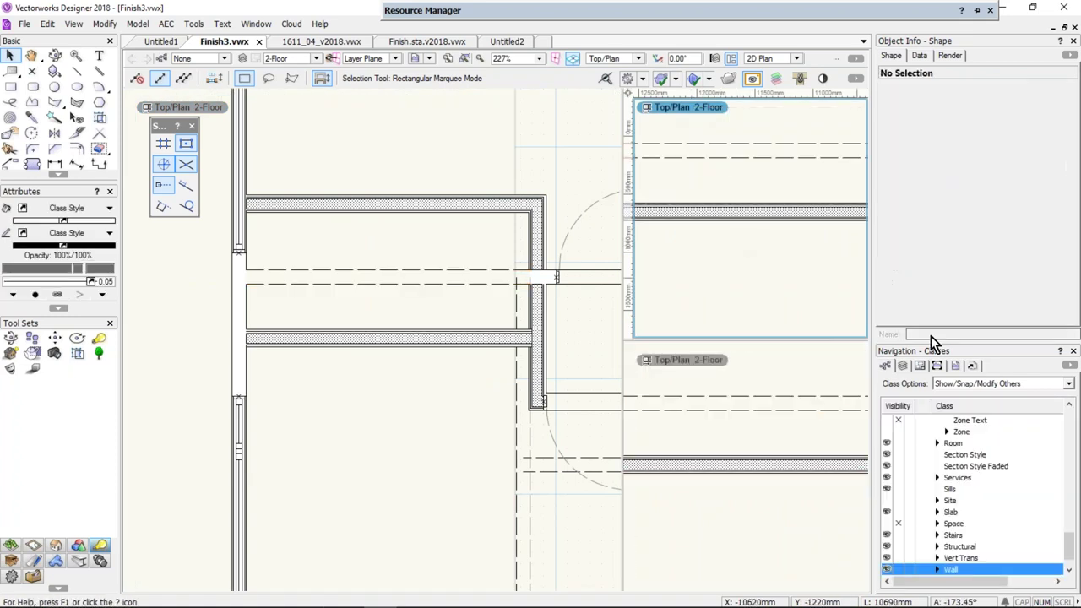
left_click(902, 367)
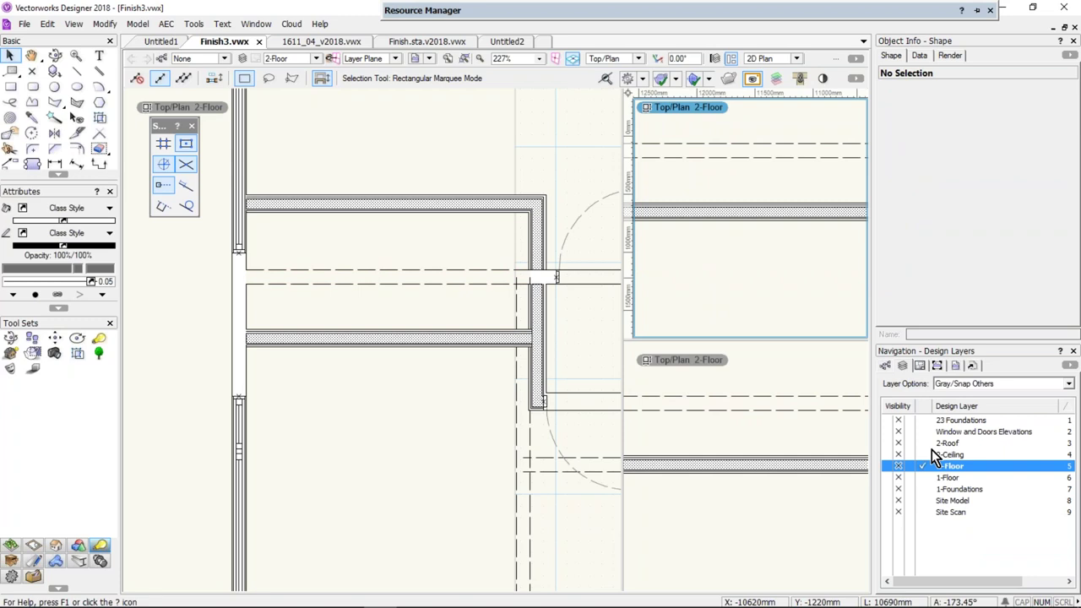
left_click(917, 367)
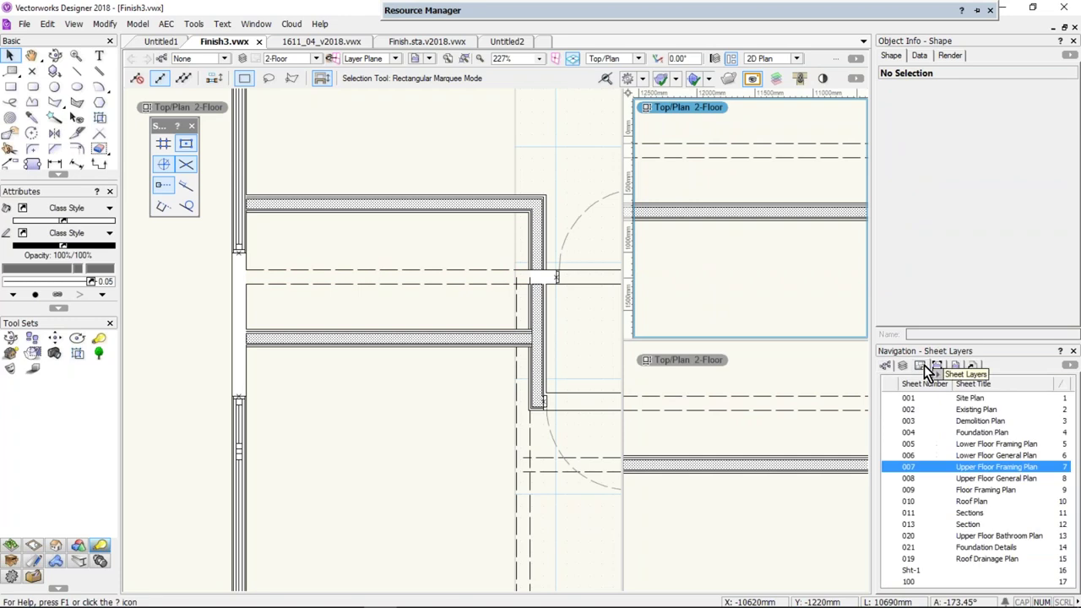
double_click(888, 399)
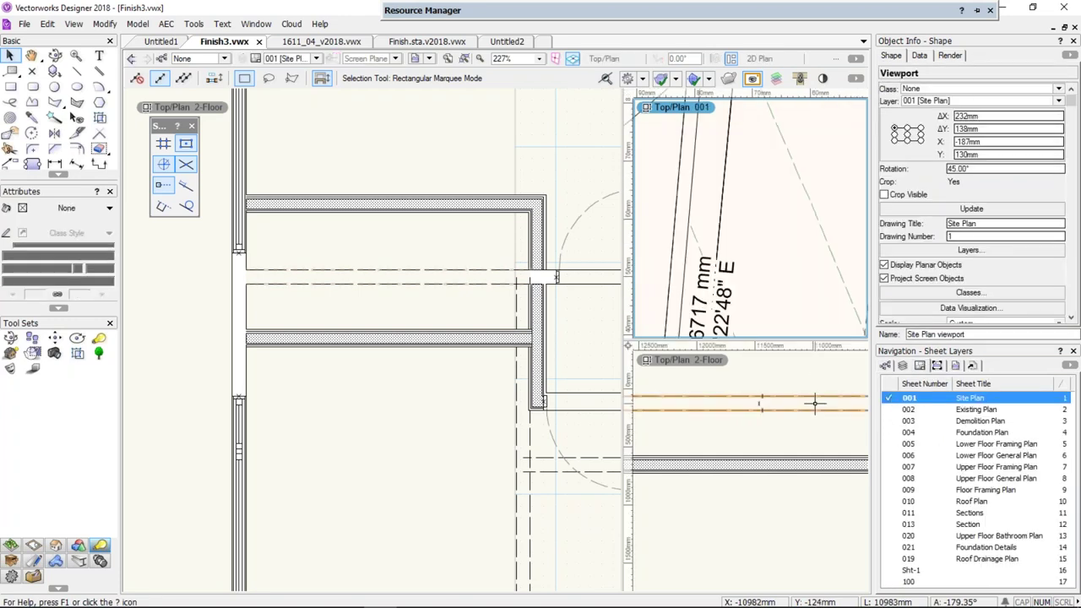
left_click(815, 404)
left_click(892, 422)
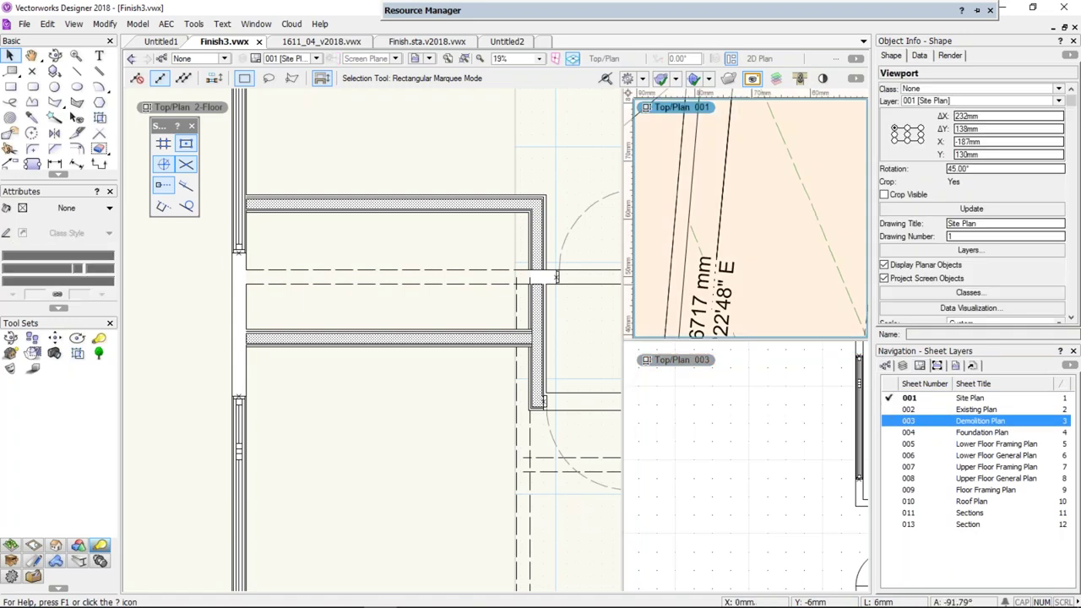
left_click(751, 407)
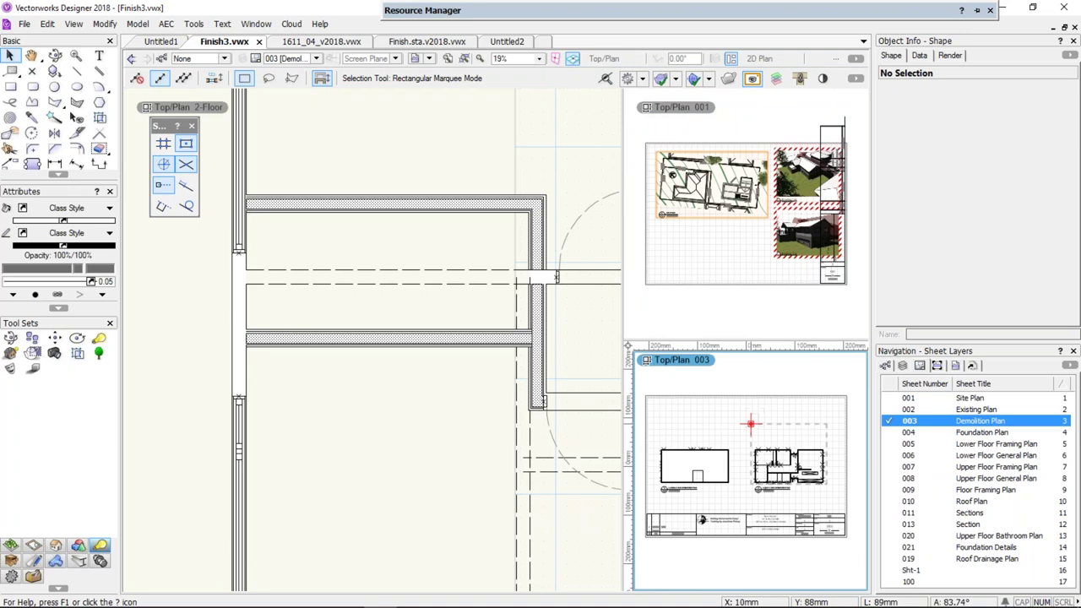
left_click(318, 172)
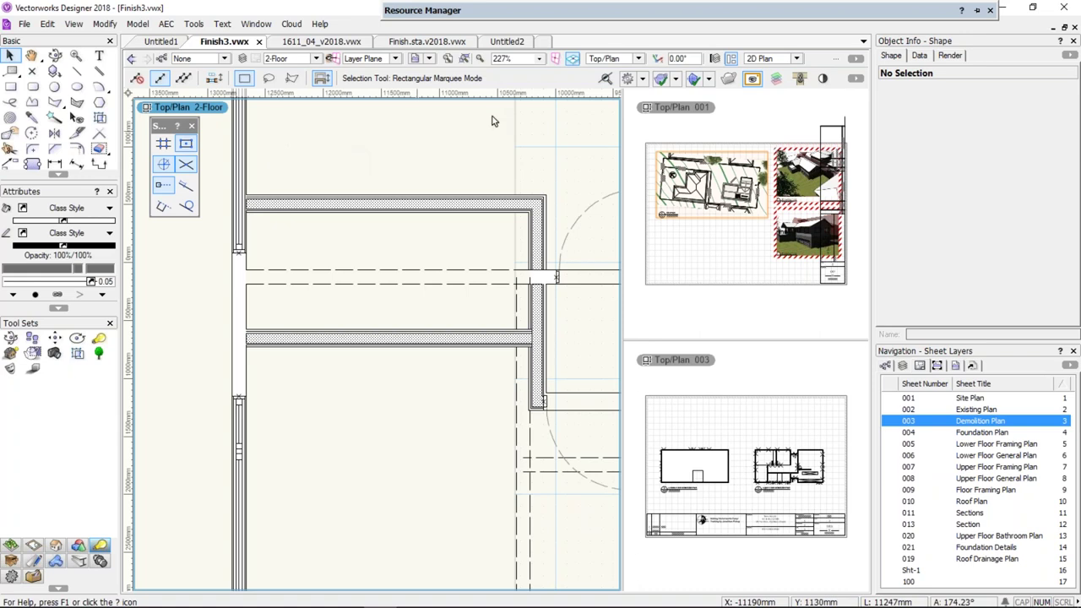
Close the sheet 003 Demolition Plan and sheet 001 Site Plan panes
left_click(705, 361)
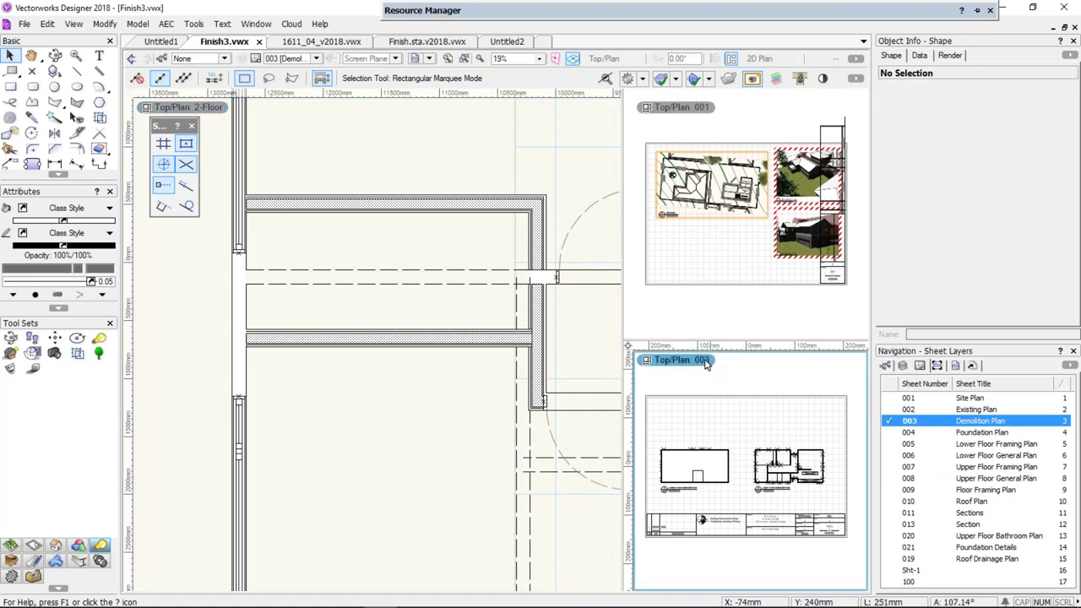
left_click(699, 363)
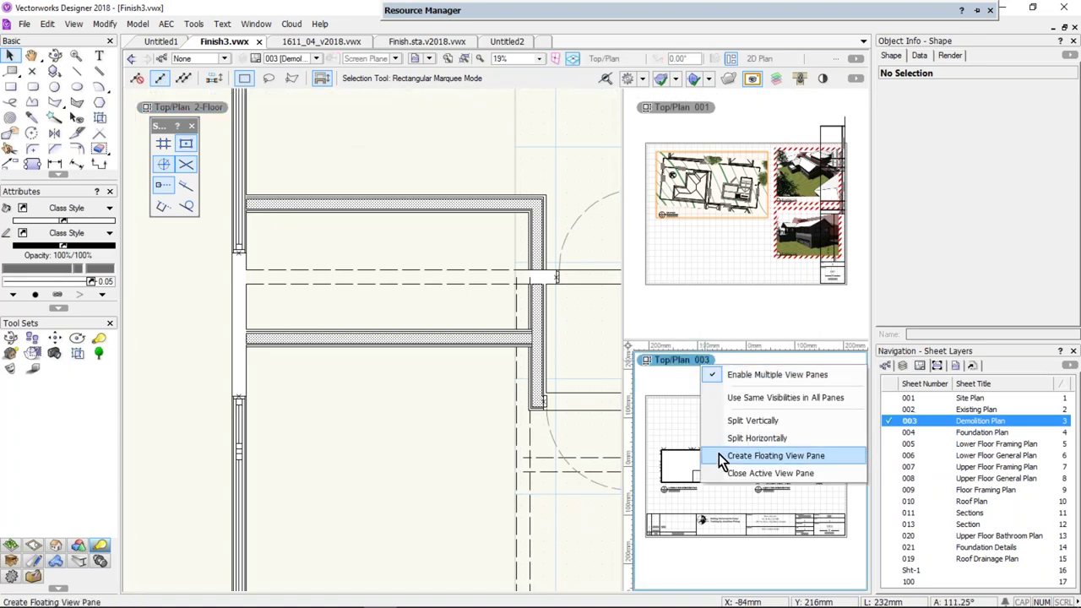
left_click(698, 239)
left_click(693, 109)
left_click(714, 218)
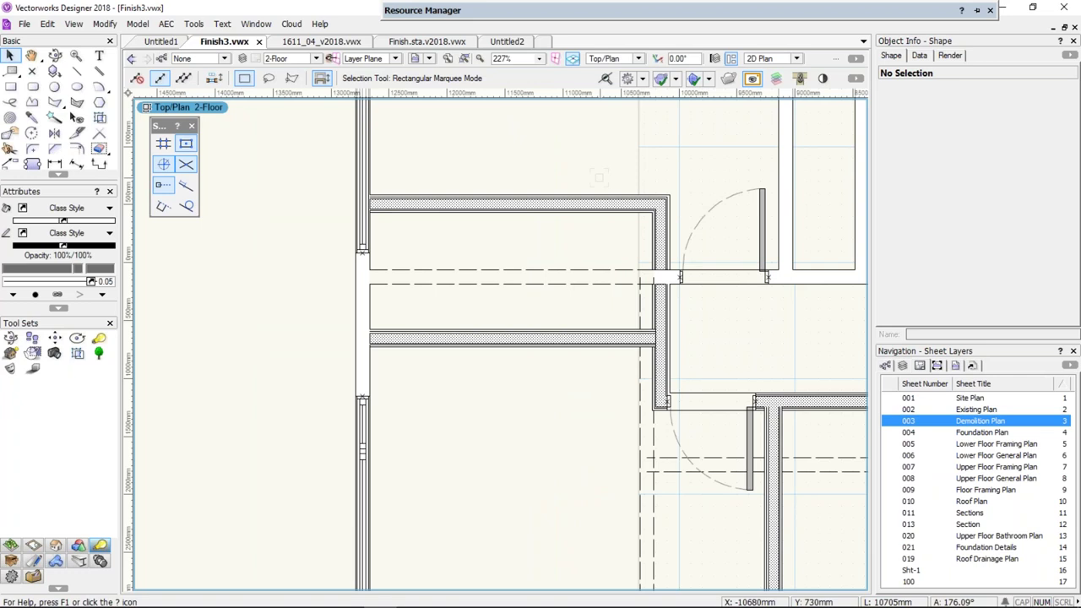
Create a floating view pane from the 2-Floor plan and position it over the drawing area
scroll(597, 176, "down", 2)
key("h")
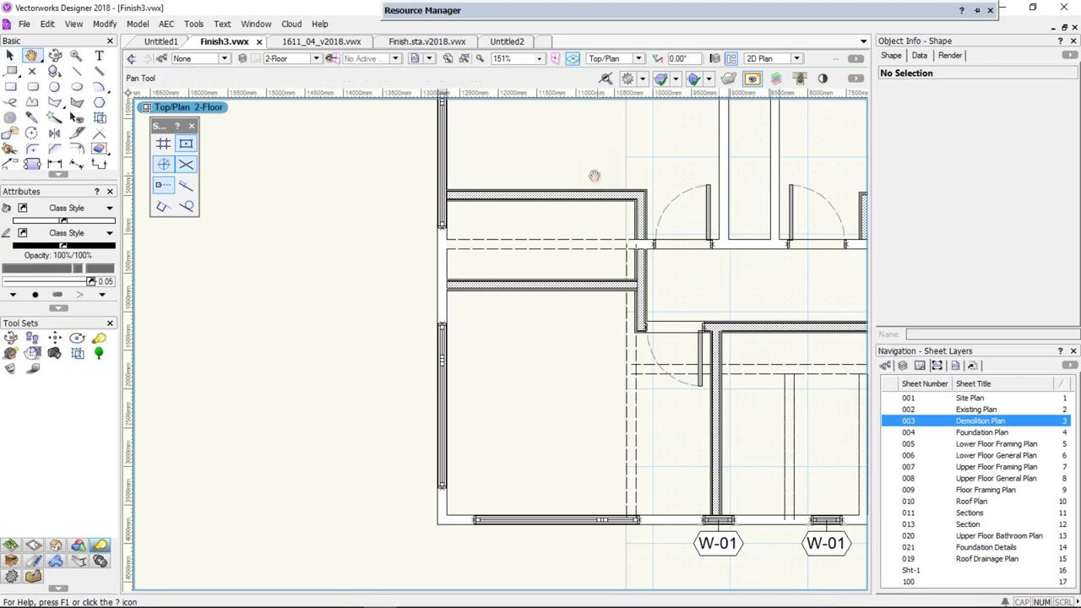
left_click_drag(595, 176, 402, 271)
key("x")
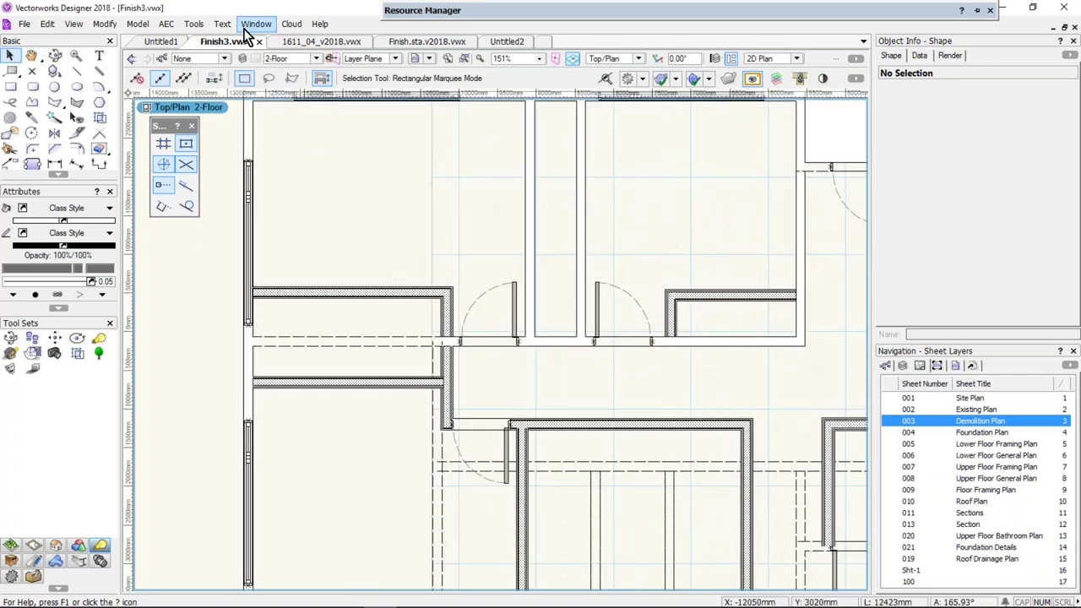
left_click(217, 114)
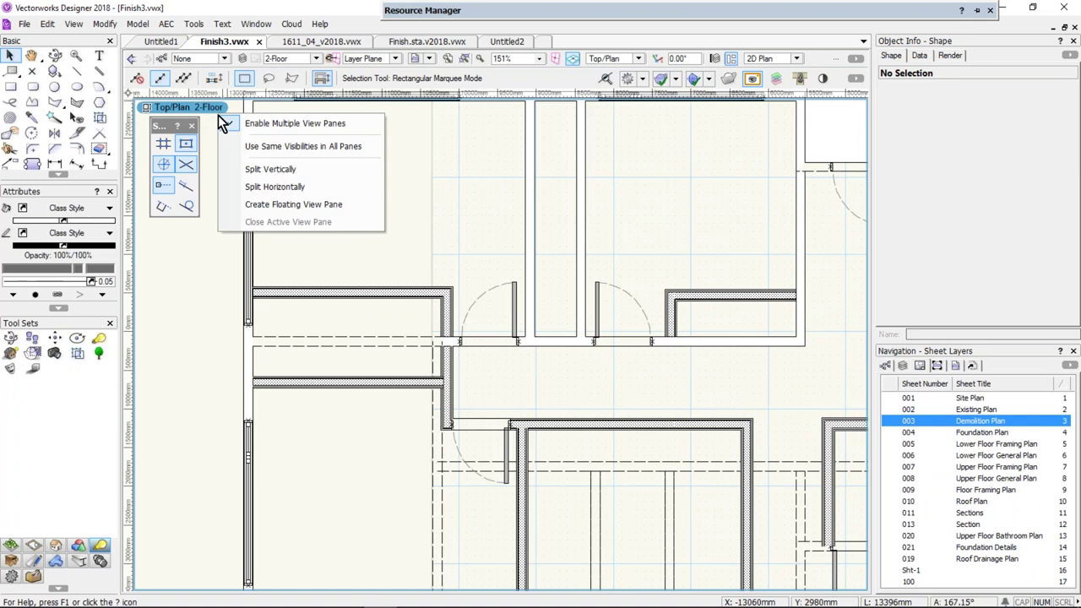
left_click(332, 204)
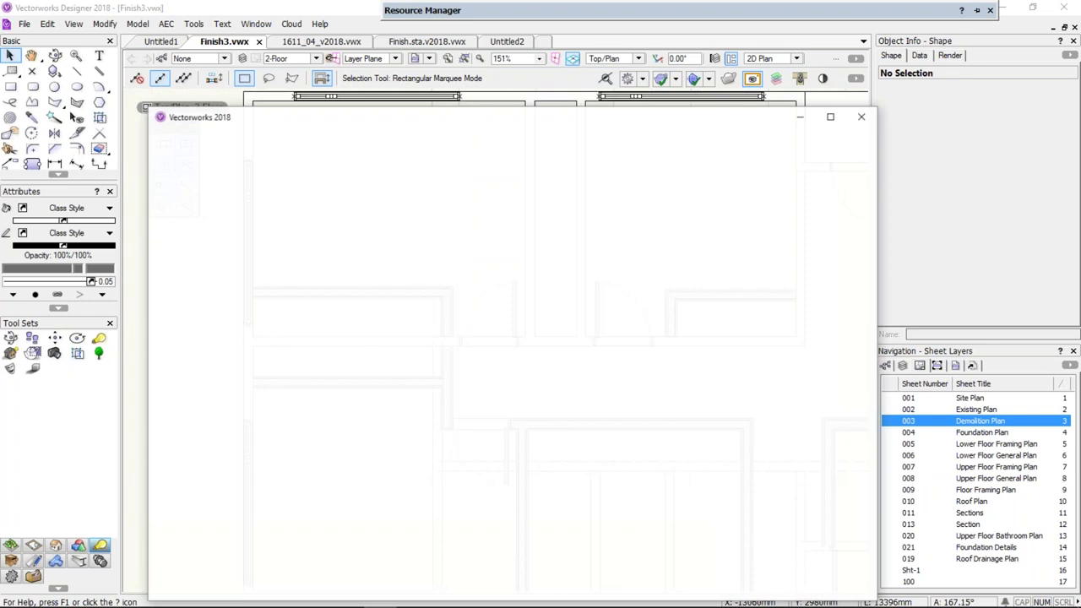
left_click_drag(434, 117, 424, 64)
scroll(602, 294, "down", 1)
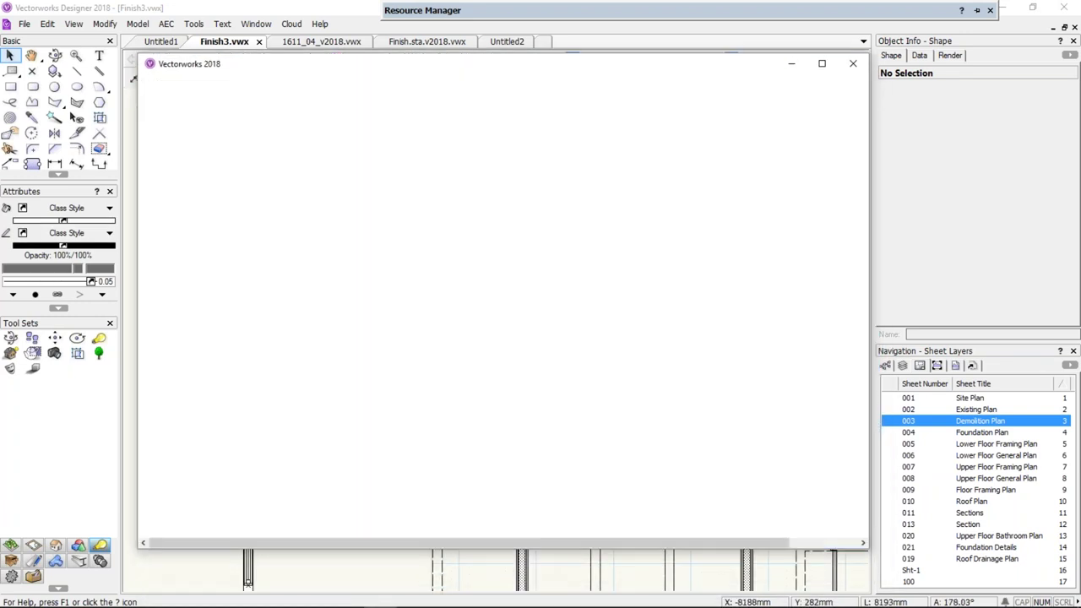
Orbit the floating pane to a 3D view of the gabled house and place it beside the 2-Floor plan
scroll(602, 271, "down", 2)
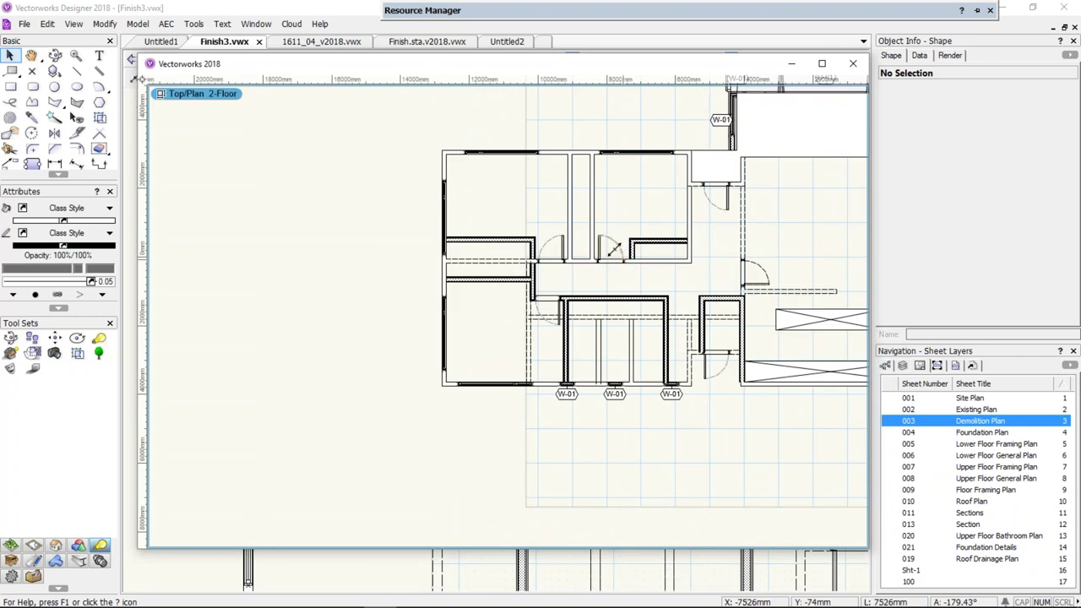
middle_click_drag(569, 226, 600, 247, "ctrl")
scroll(502, 355, "up", 2)
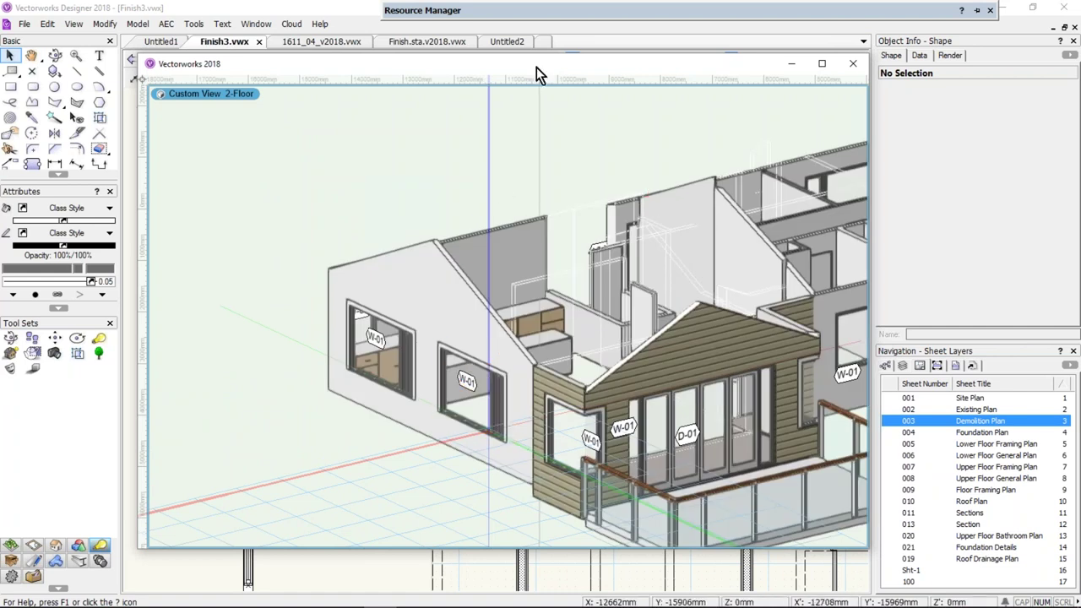
left_click_drag(533, 67, 197, 60)
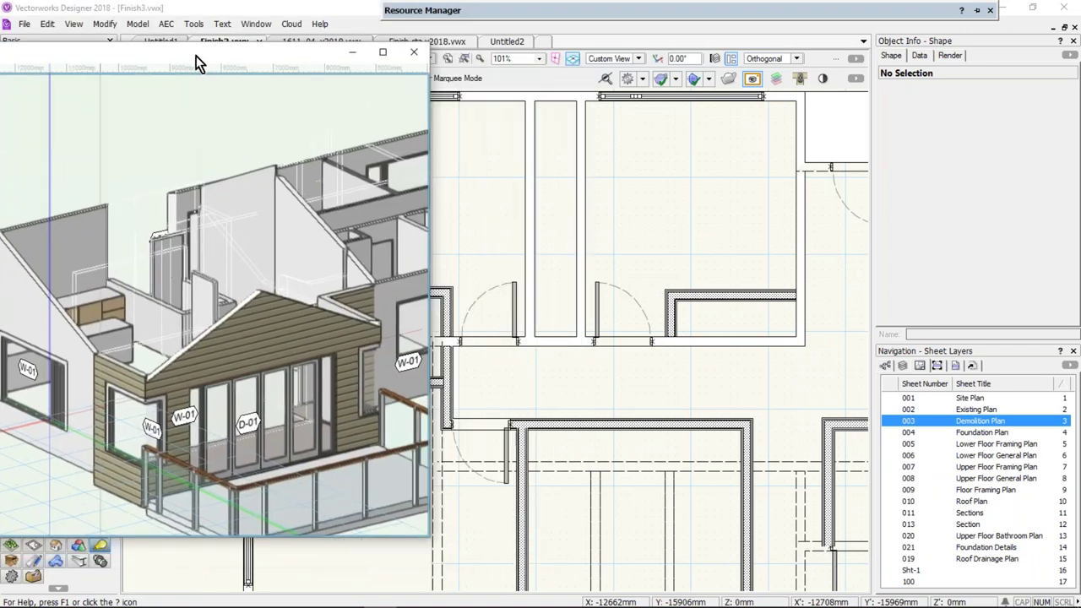
Delete the upper of the two W-01 windows in the outer wall of the large room with the crossed rectangles
scroll(778, 306, "down", 2)
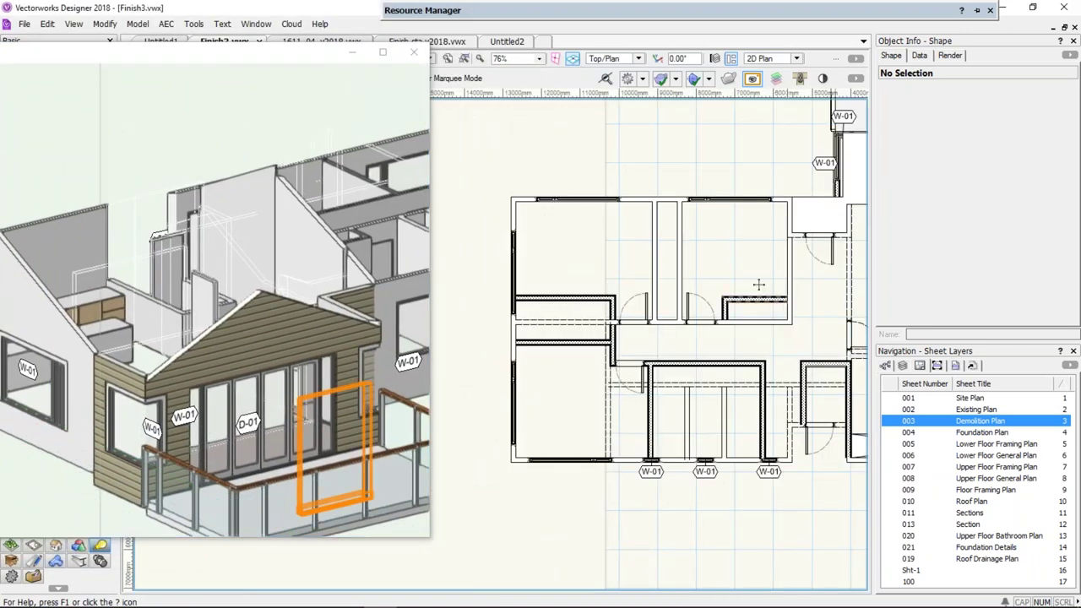
scroll(758, 284, "down", 3)
middle_click_drag(670, 222, 720, 242)
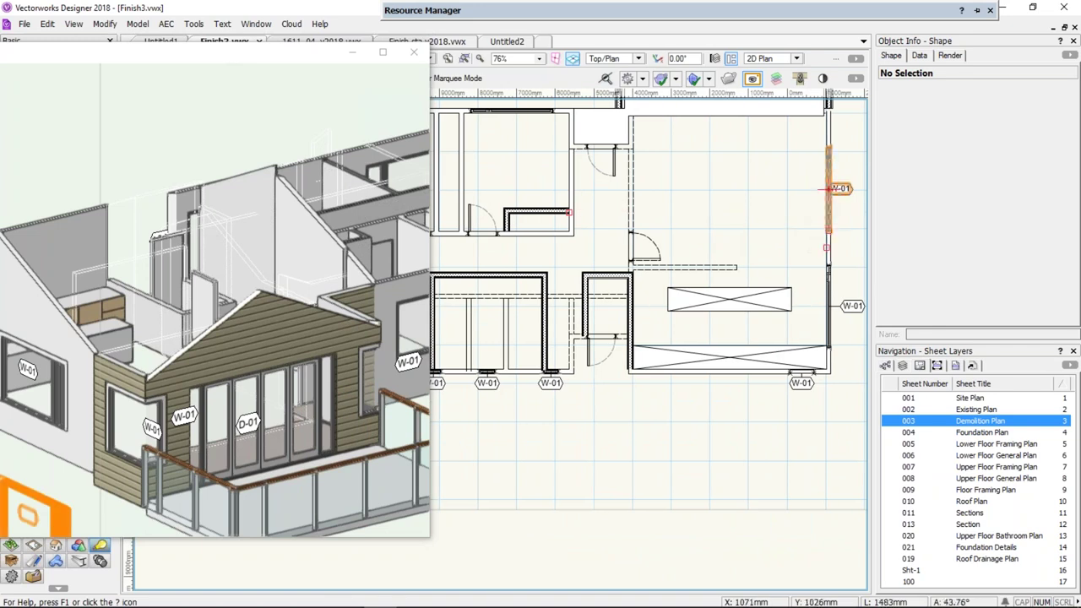
left_click(827, 166)
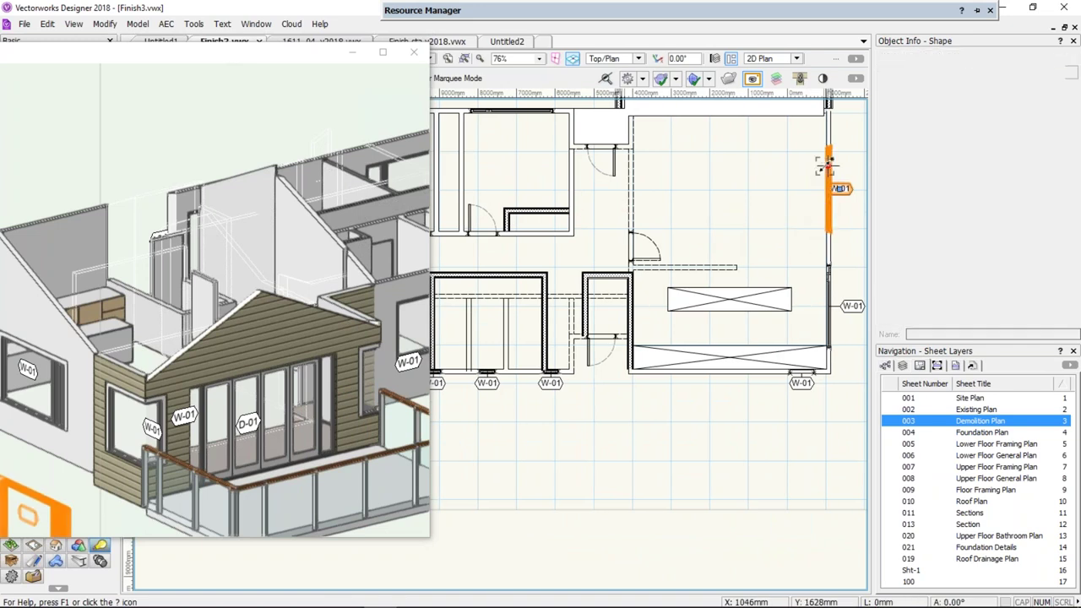
left_click(727, 208)
Move the remaining W-01 window in that outer wall up the plan, closer to the room's upper corner
left_click_drag(118, 51, 211, 73)
scroll(741, 249, "up", 2)
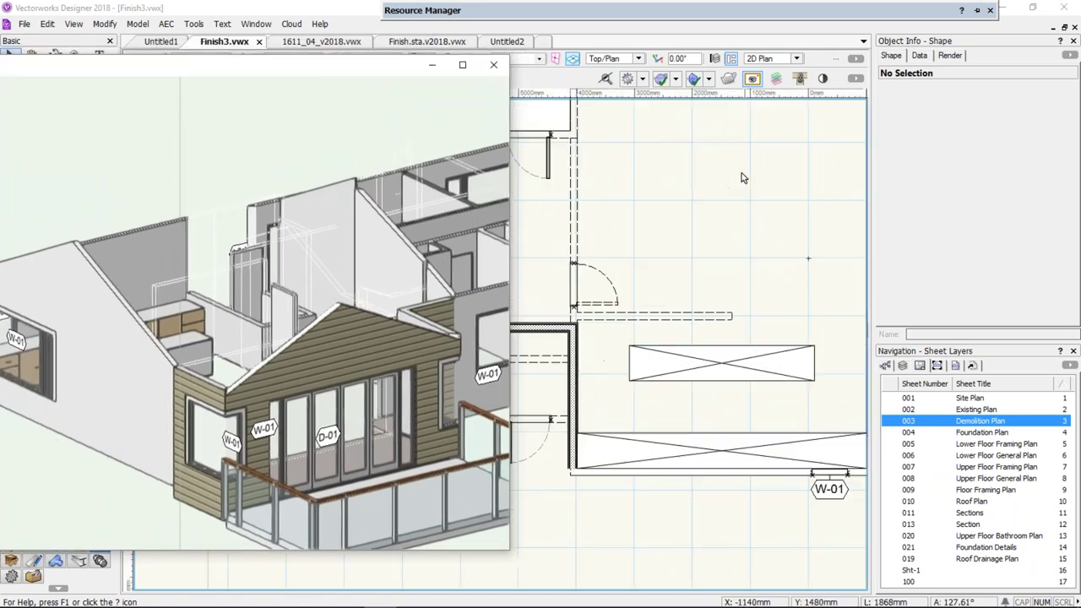
middle_click_drag(719, 265, 613, 332)
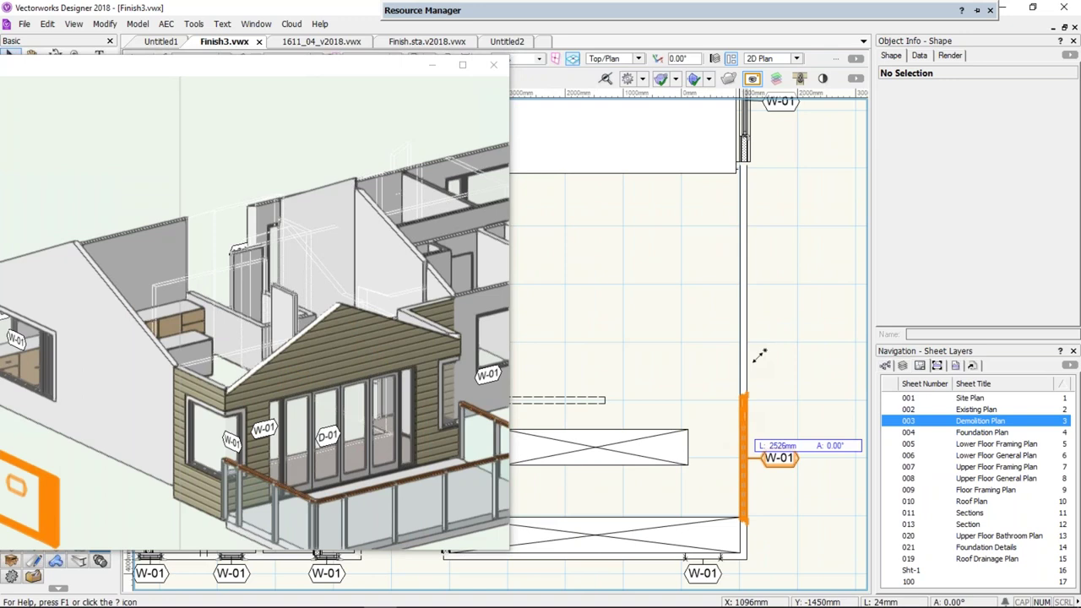
left_click_drag(759, 356, 766, 229)
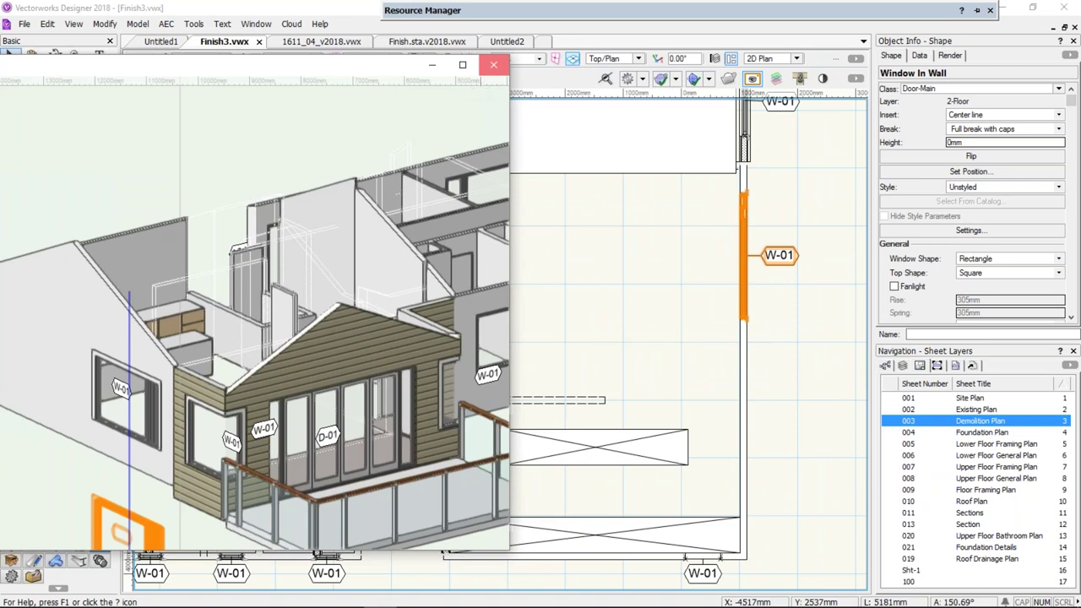
Close the floating view pane and switch to the 1611_04_v2018.vwx drawing
left_click(495, 69)
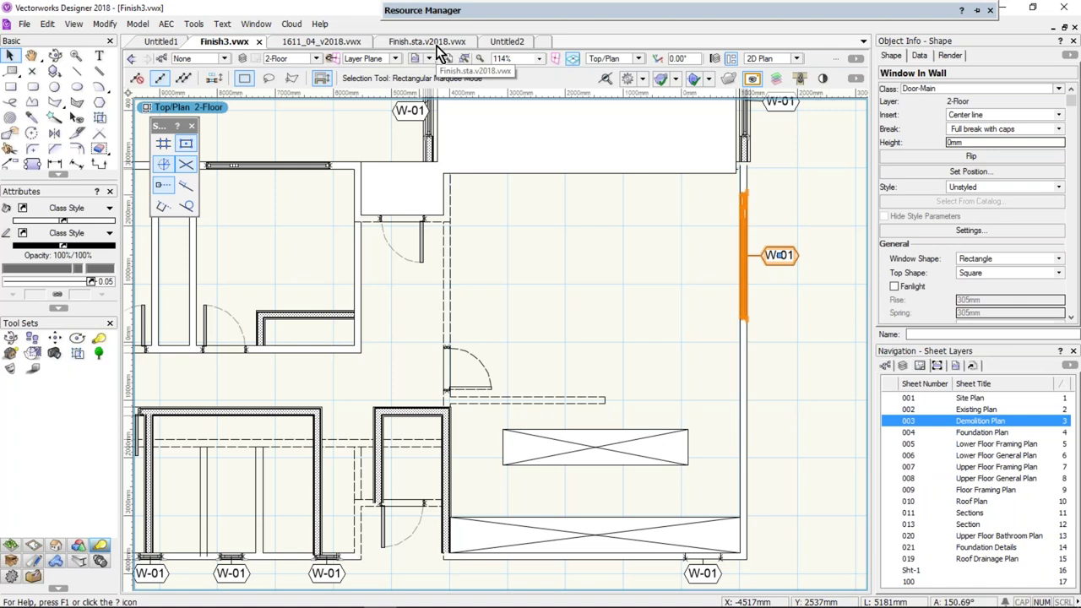
left_click(326, 42)
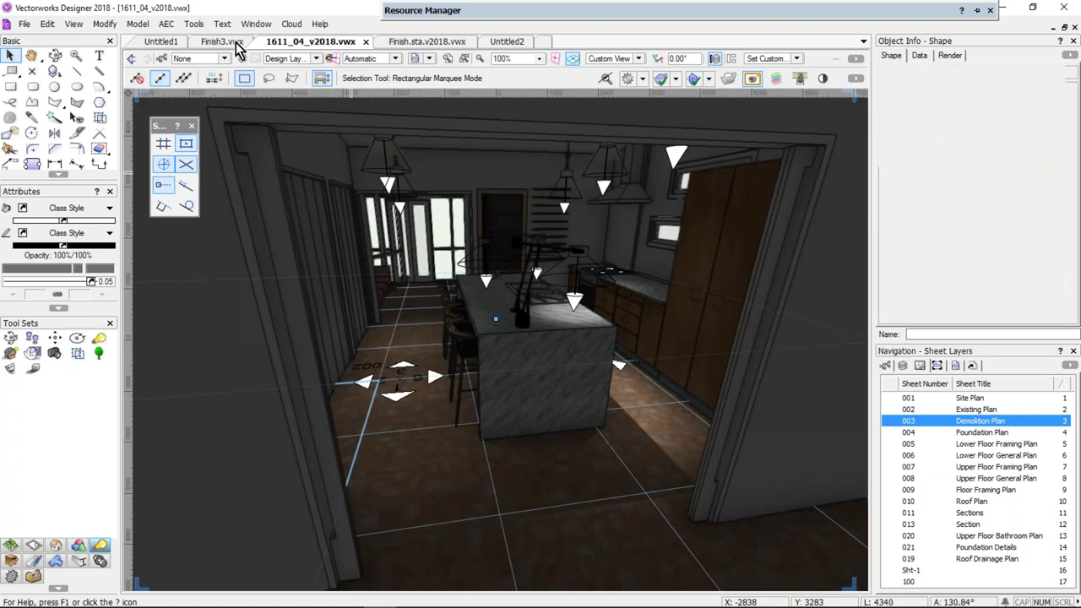
Look through the open drawings, including Finish.sta.v2018.vwx and 1611_04_v2018.vwx, and return to the 2-Floor plan in Finish3.vwx
left_click(236, 47)
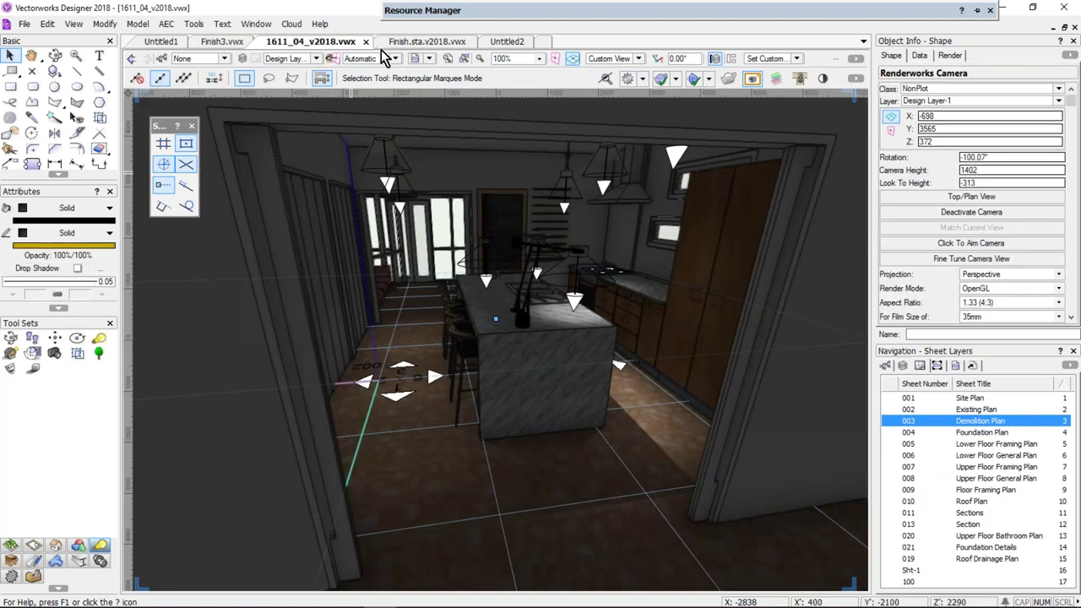
left_click(428, 51)
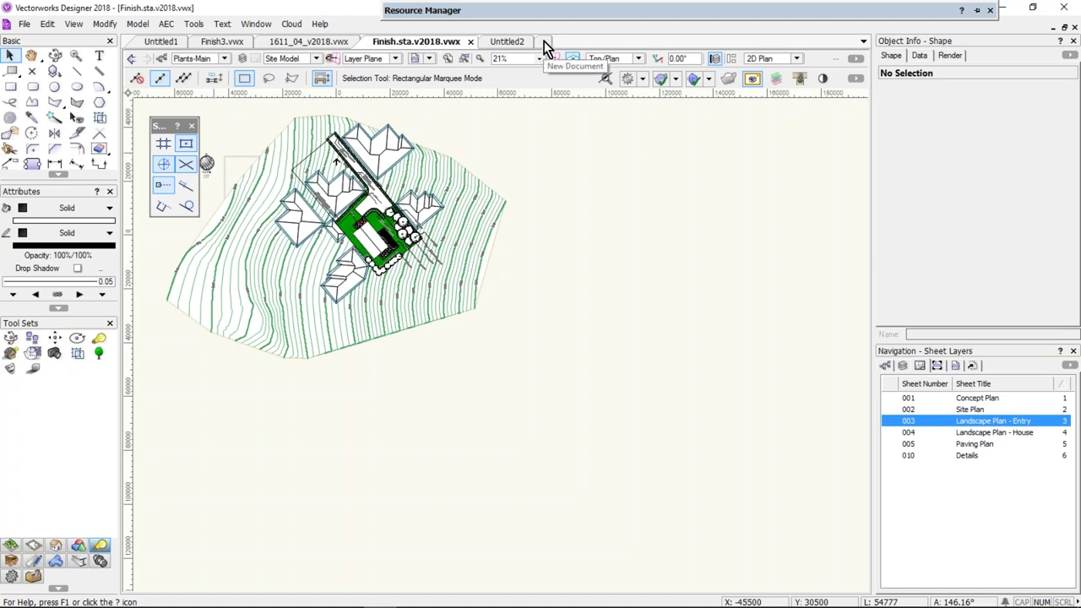
left_click(303, 42)
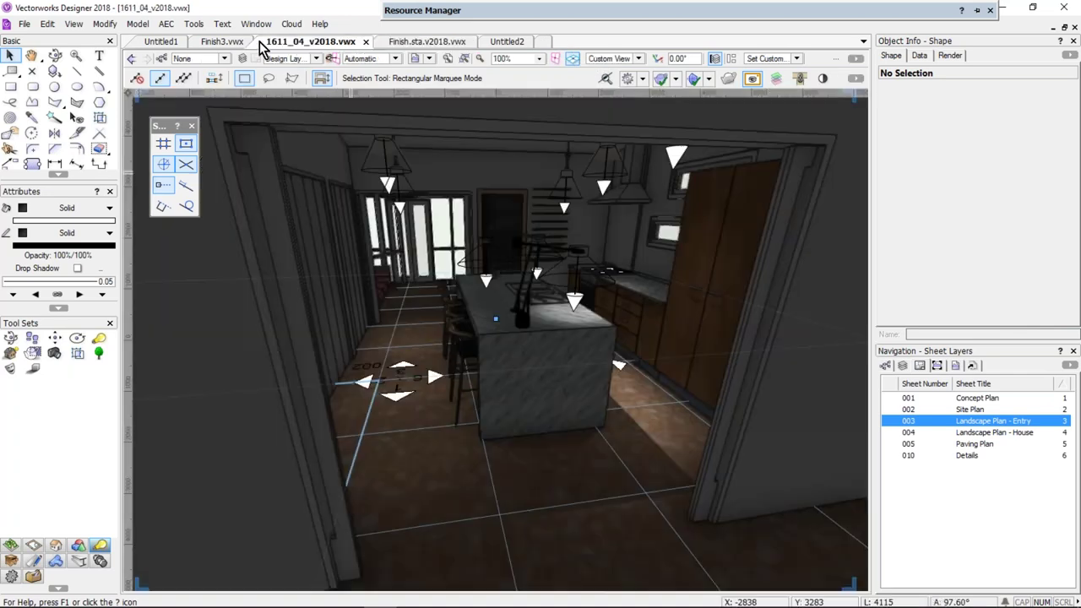
left_click(222, 42)
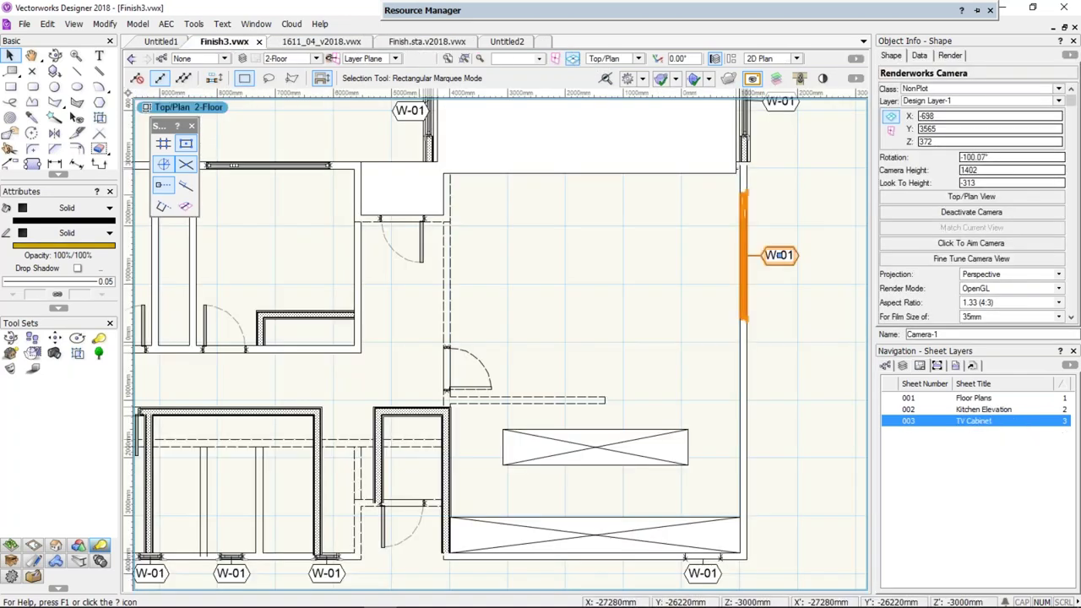
left_click(525, 244)
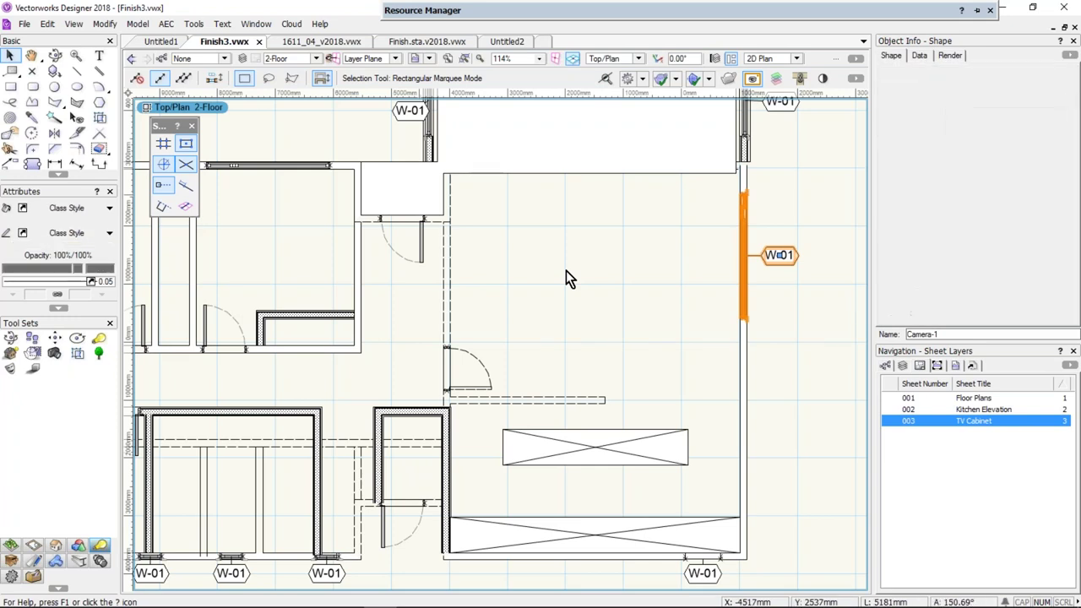
scroll(566, 270, "down", 2)
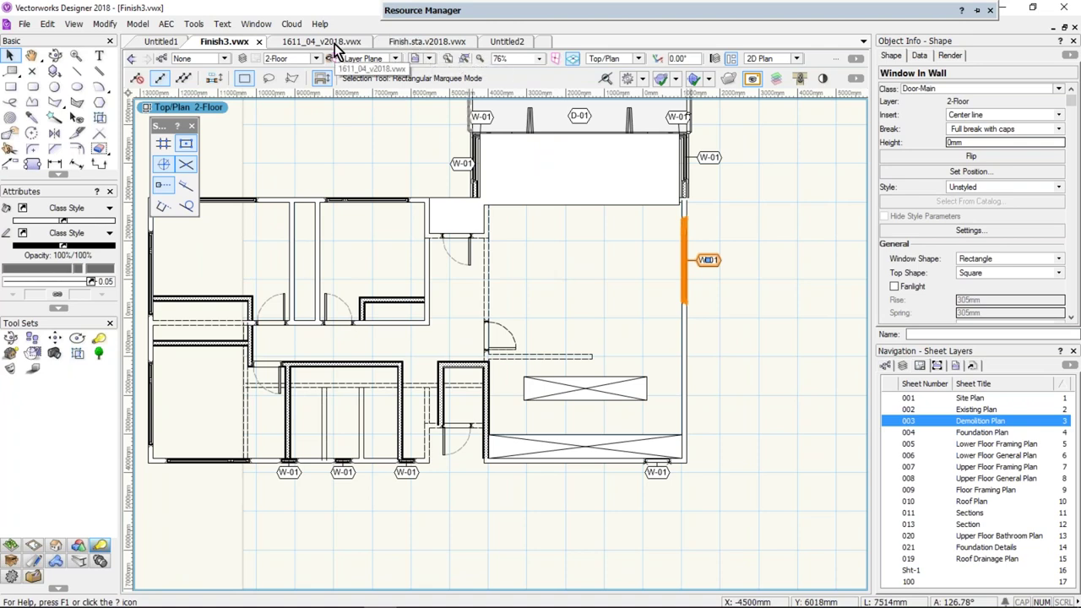
Go to sheet 003 [Demolition Plan], enter the design layer of the Upper Floor Demolition Plan viewport, and return to the viewport
left_click(312, 59)
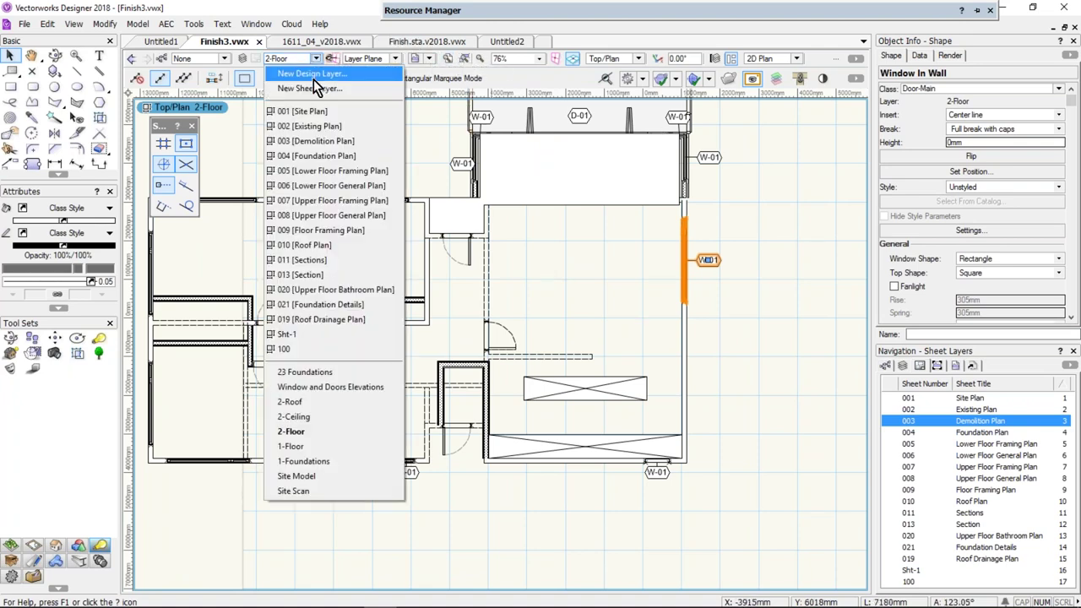
left_click(317, 141)
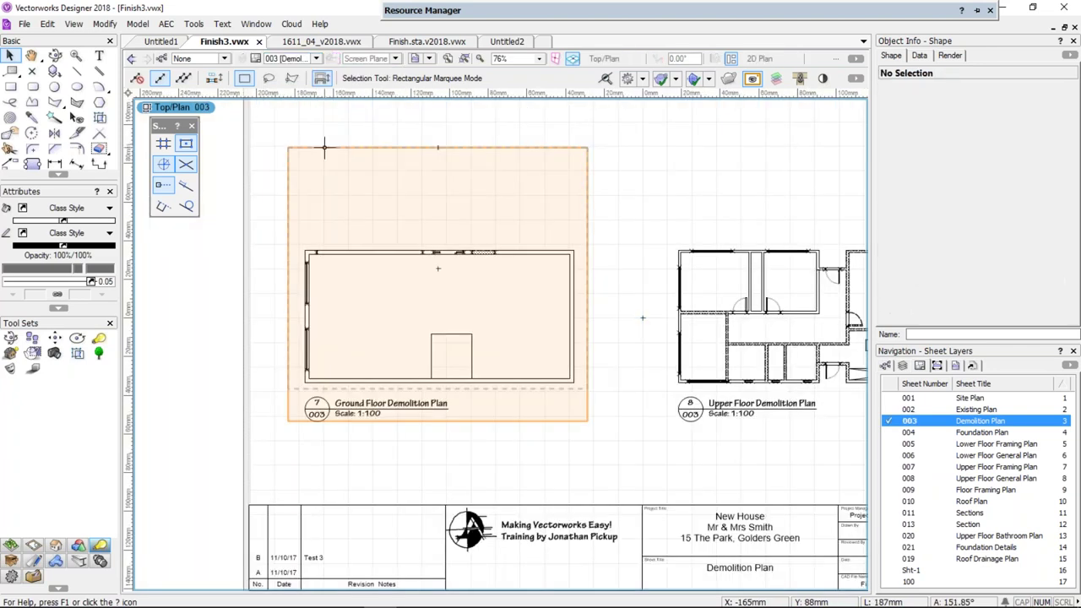
right_click(730, 313)
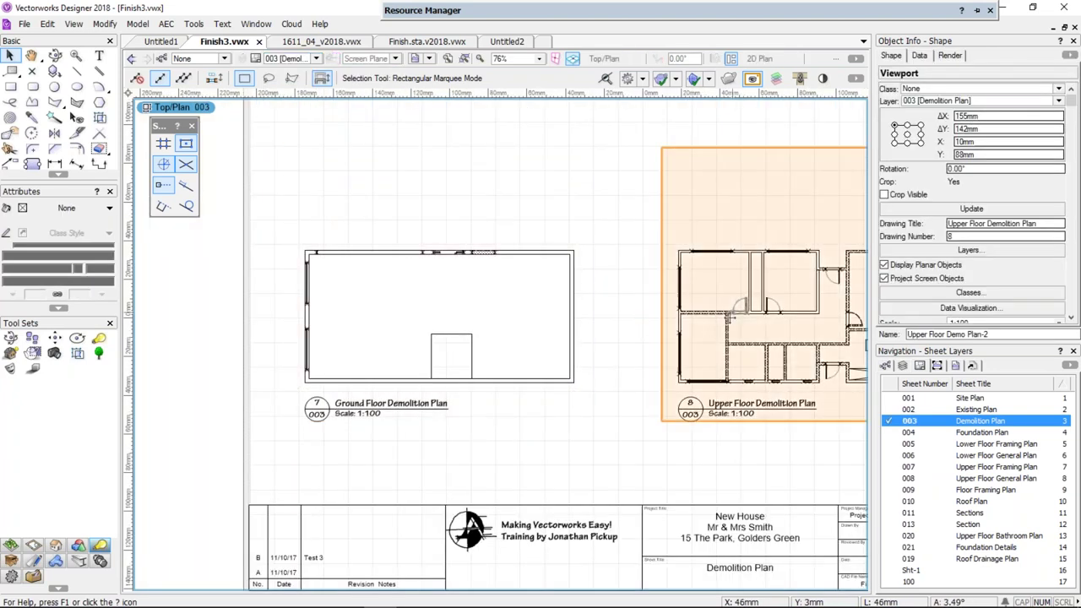
left_click(760, 407)
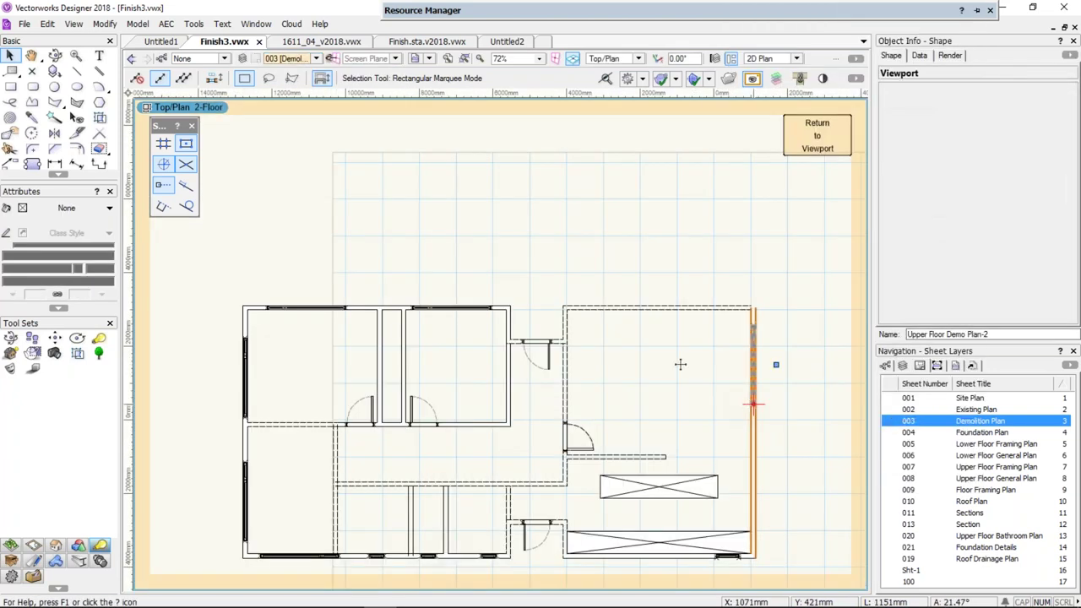
left_click(816, 135)
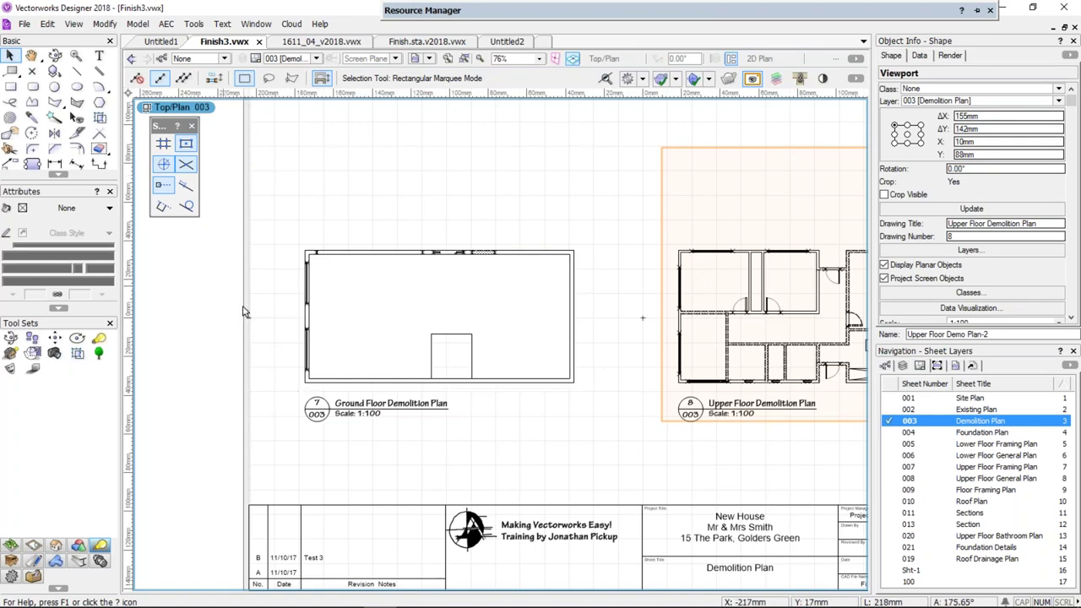
Split the sheet 003 view vertically, widen the left pane, and split the right pane horizontally
left_click(208, 111)
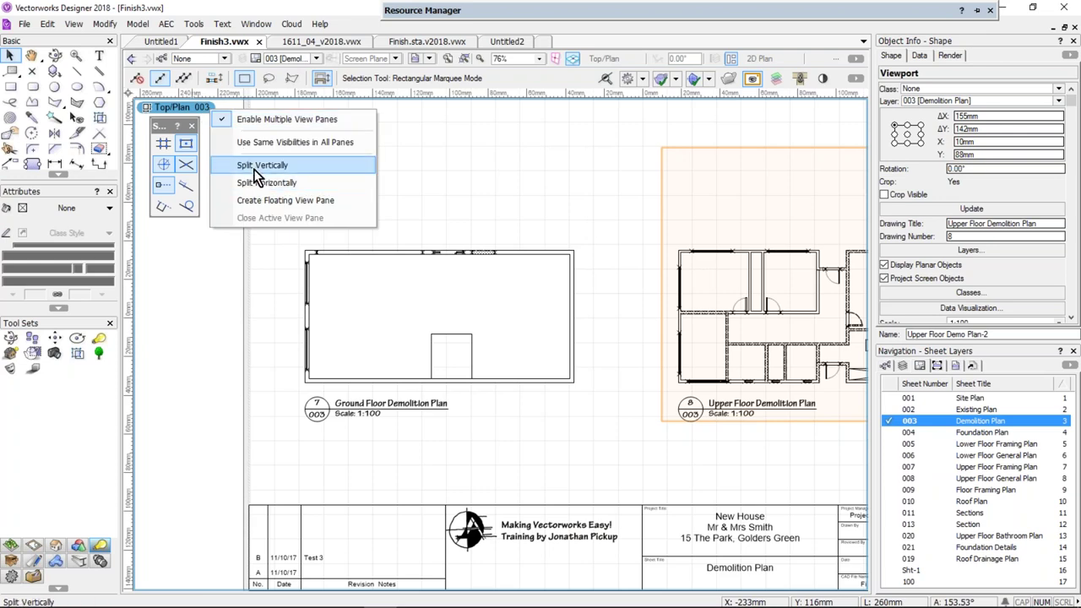
left_click(262, 166)
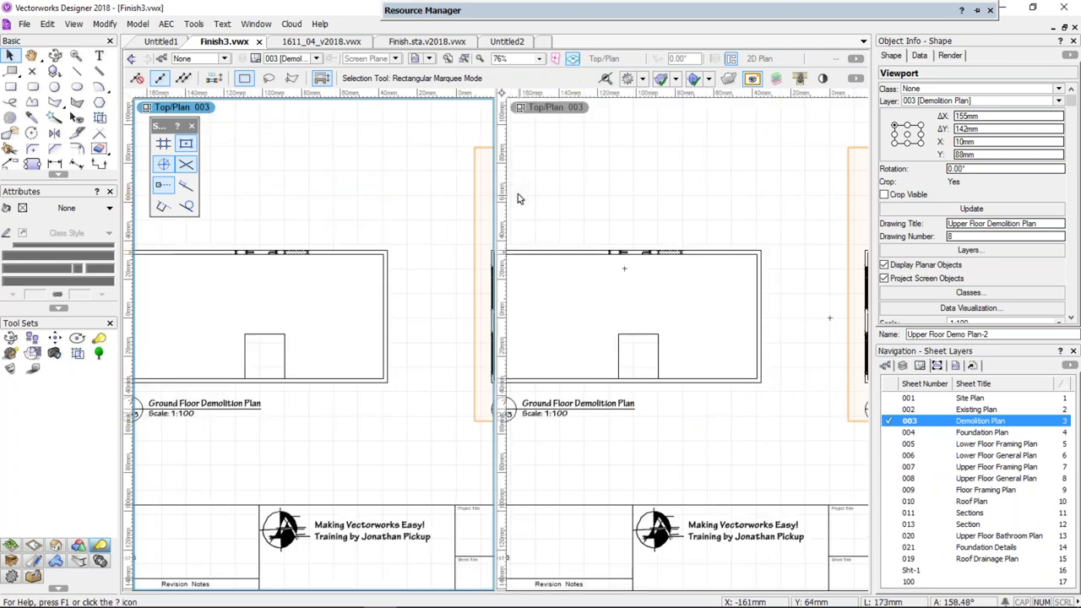
left_click_drag(494, 217, 632, 212)
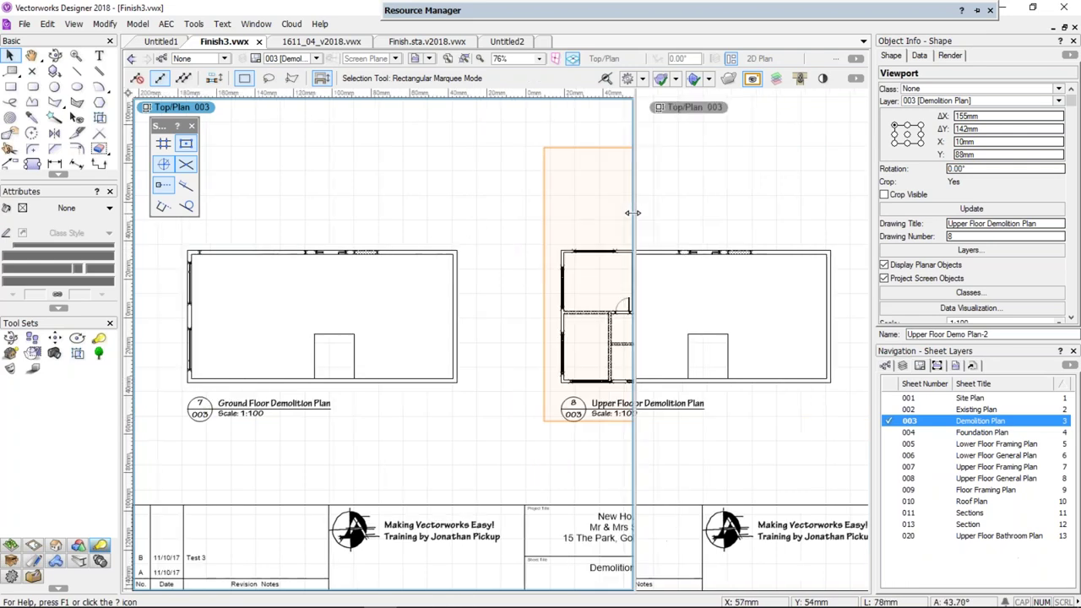
left_click(698, 110)
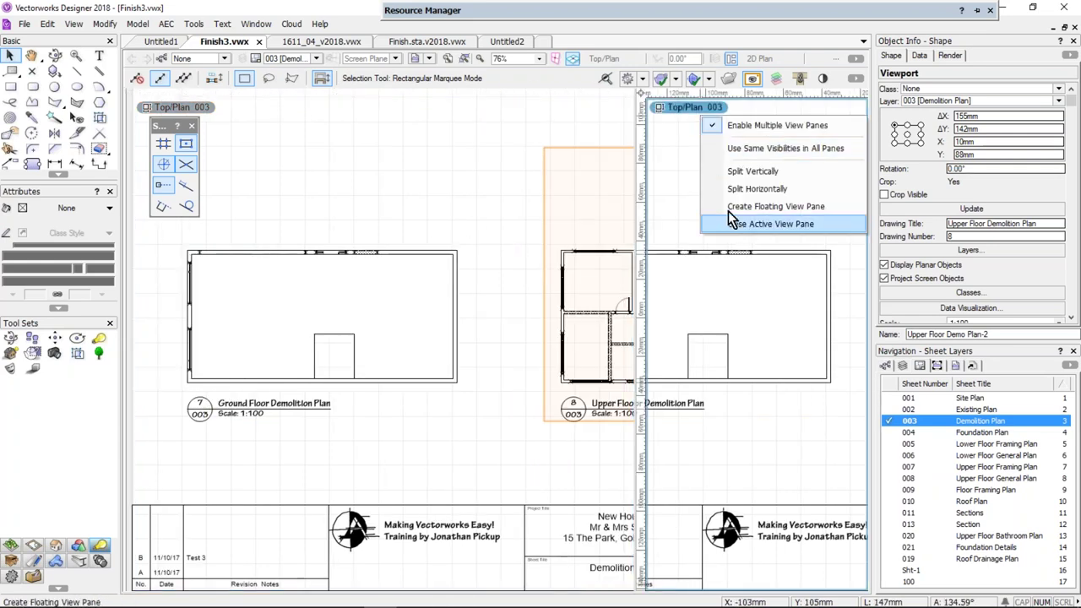
left_click(747, 188)
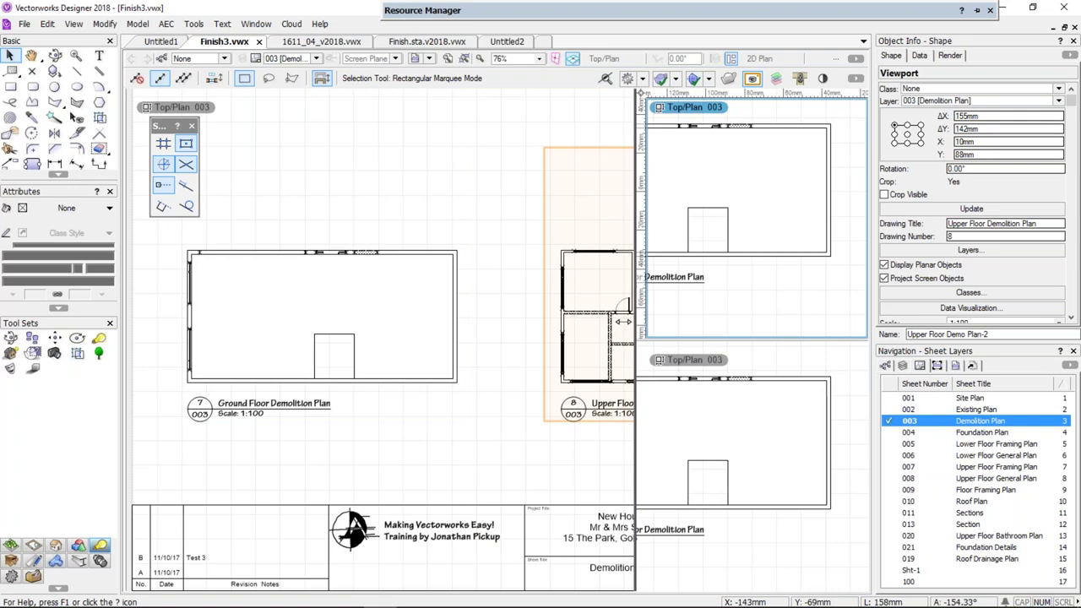
Make the 2-Floor design layer active in the large left pane while the other two panes stay on sheet 003
left_click(342, 279)
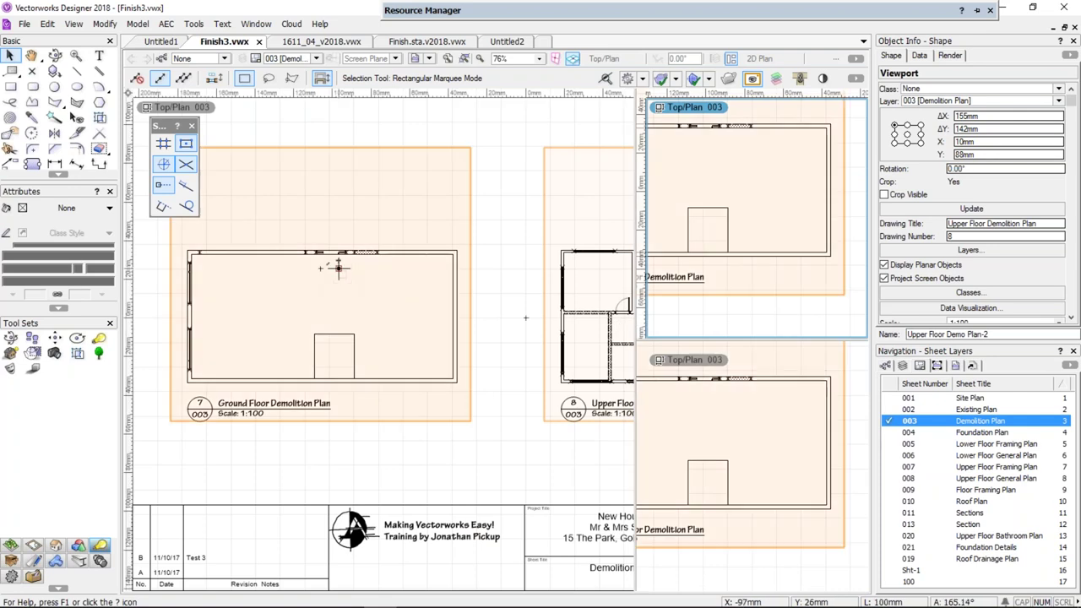
left_click(337, 253)
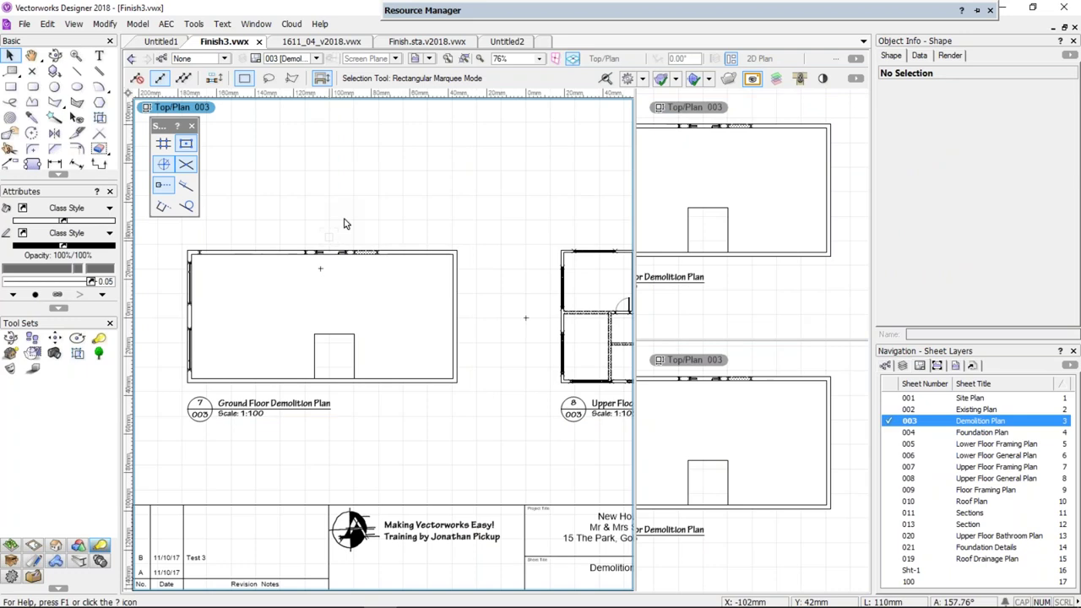
scroll(373, 213, "down", 2)
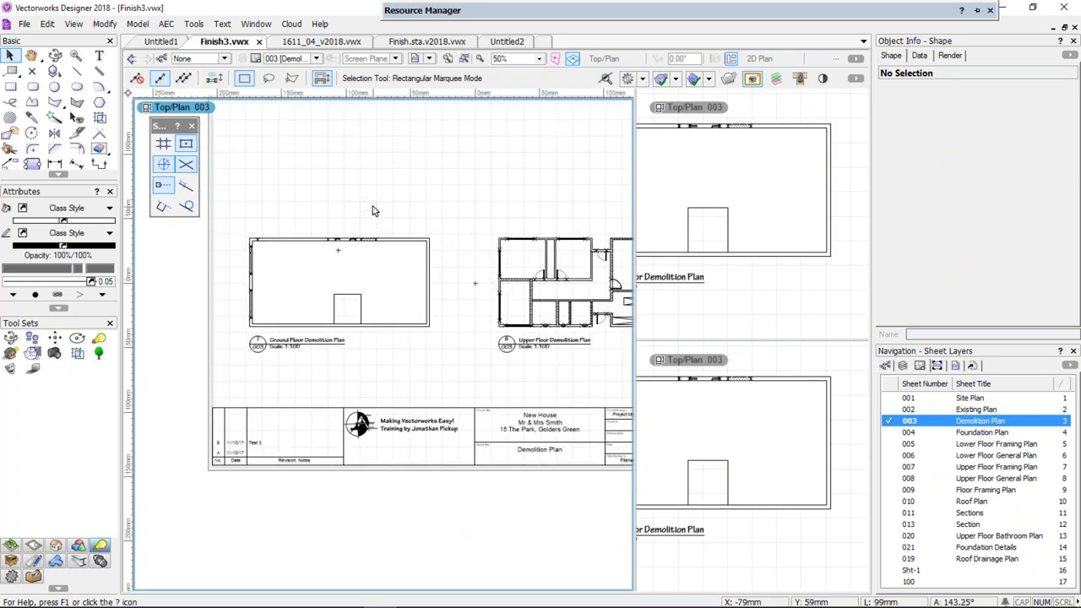
left_click(917, 366)
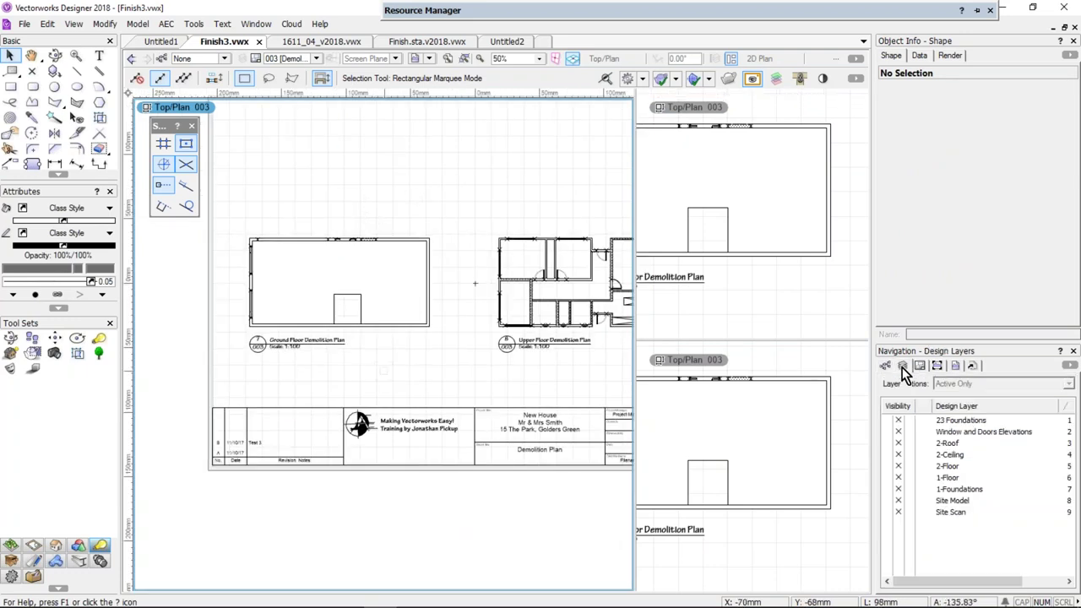
left_click(889, 466)
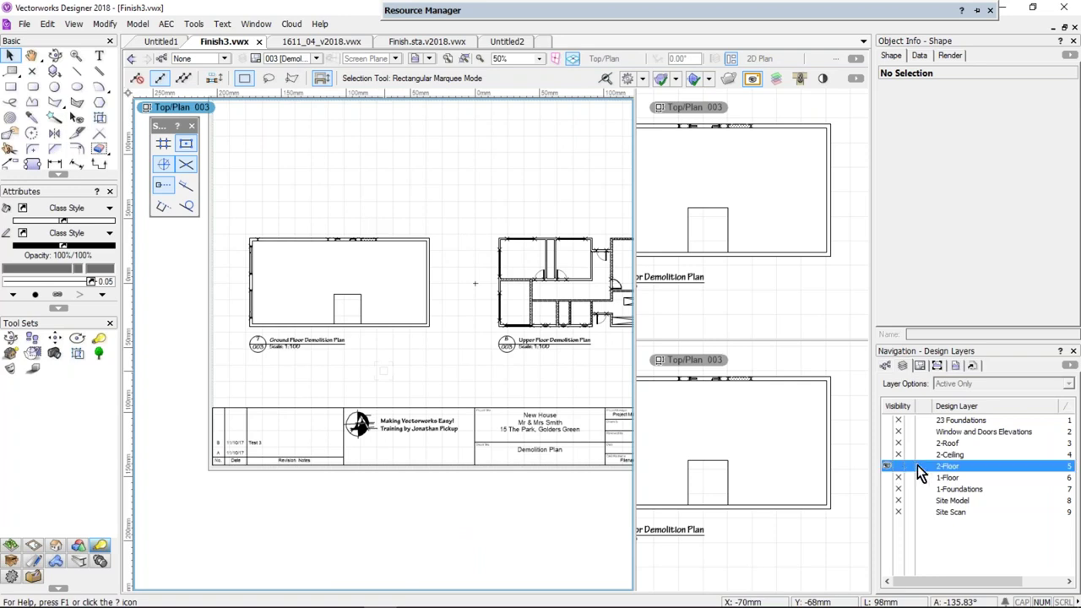
double_click(585, 370)
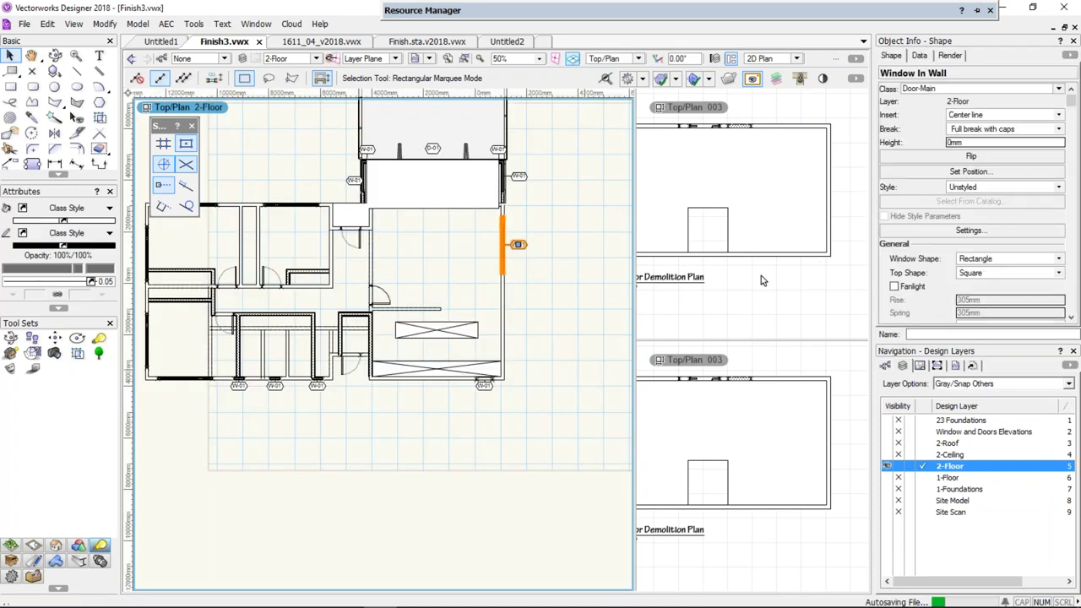
Widen the two stacked sheet panes, then turn off multiple view panes with the upper sheet 003 pane active
double_click(719, 277)
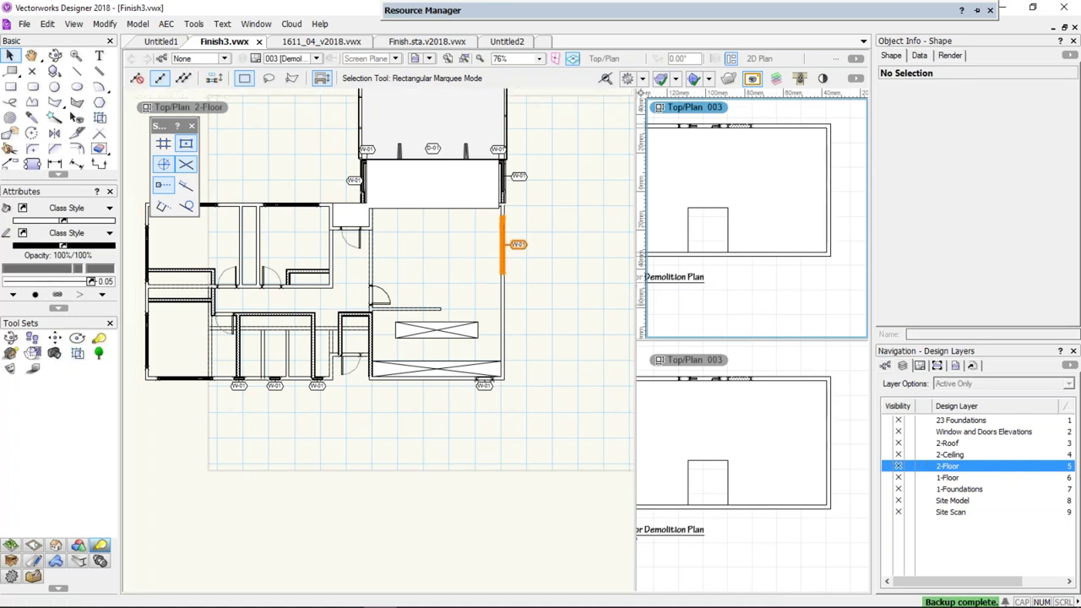
left_click_drag(633, 304, 559, 300)
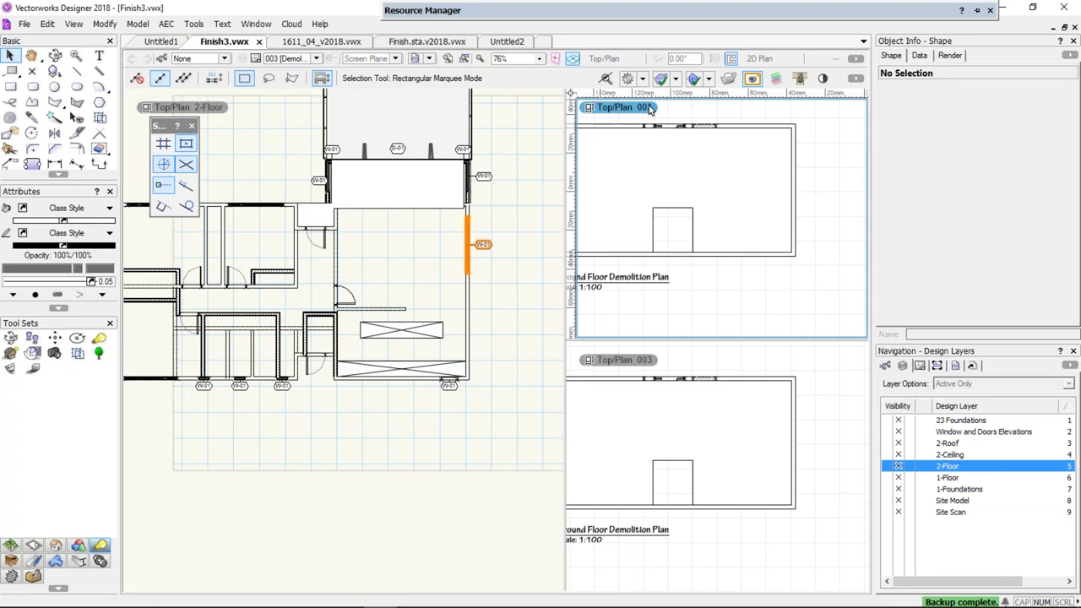
left_click(731, 63)
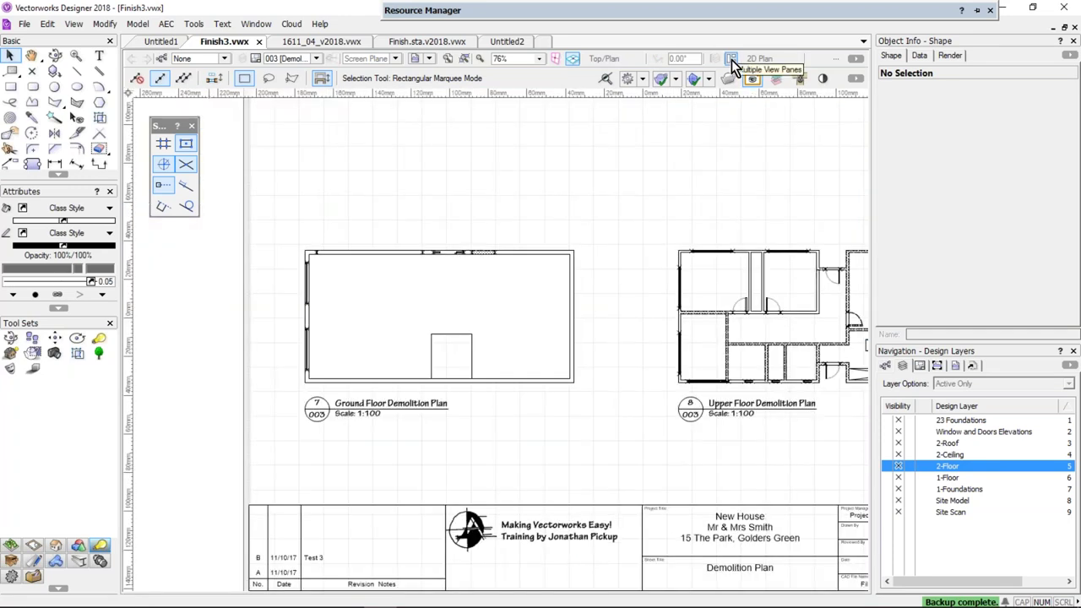
Go to sheet 011 [Sections] and edit the design layer of the Cross Section viewport
left_click(300, 57)
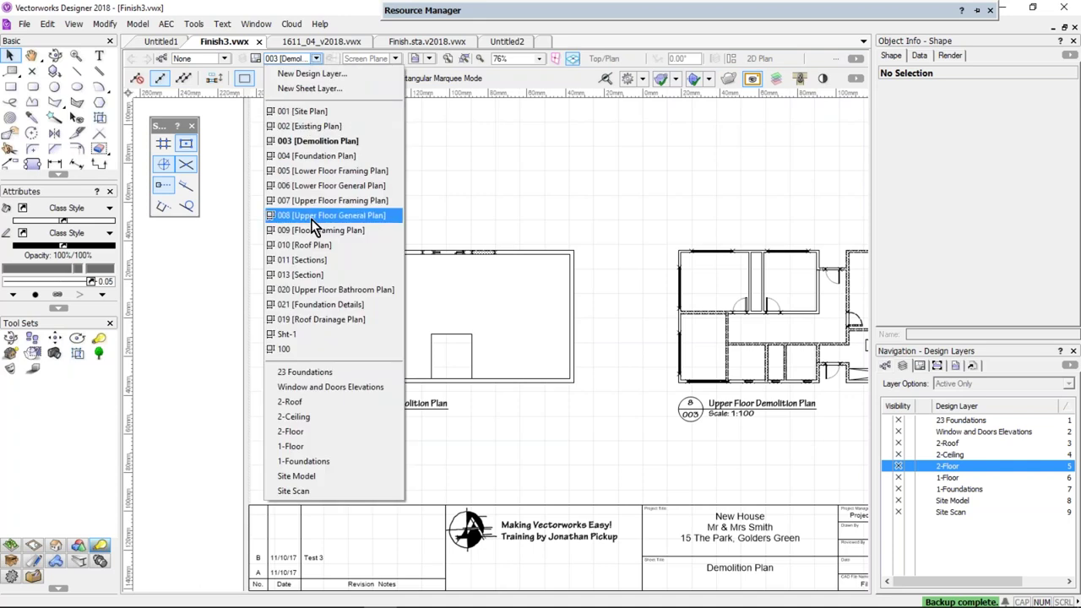
left_click(306, 265)
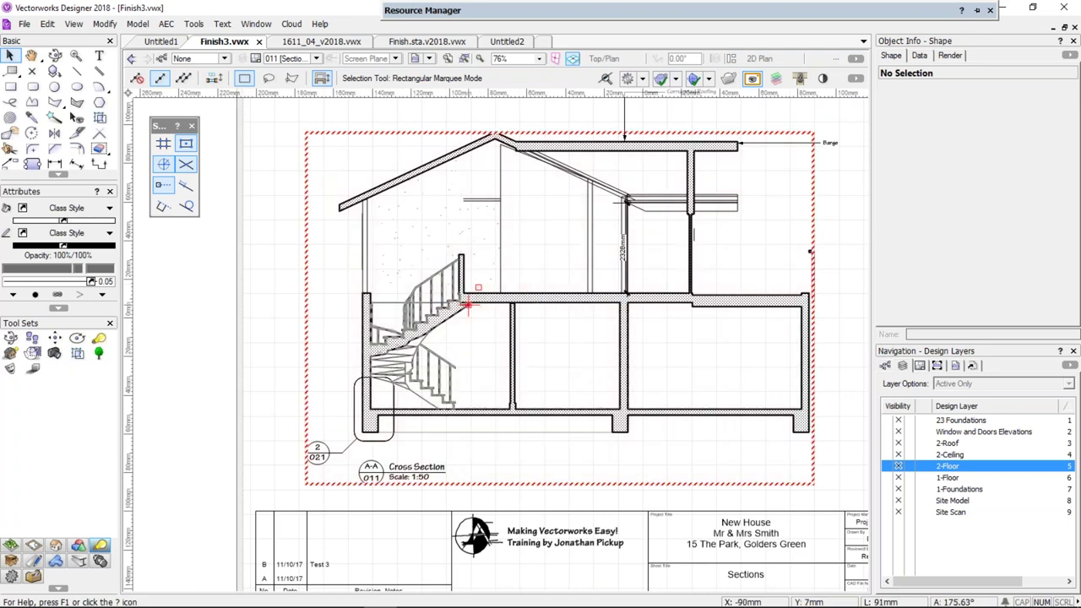
right_click(468, 306)
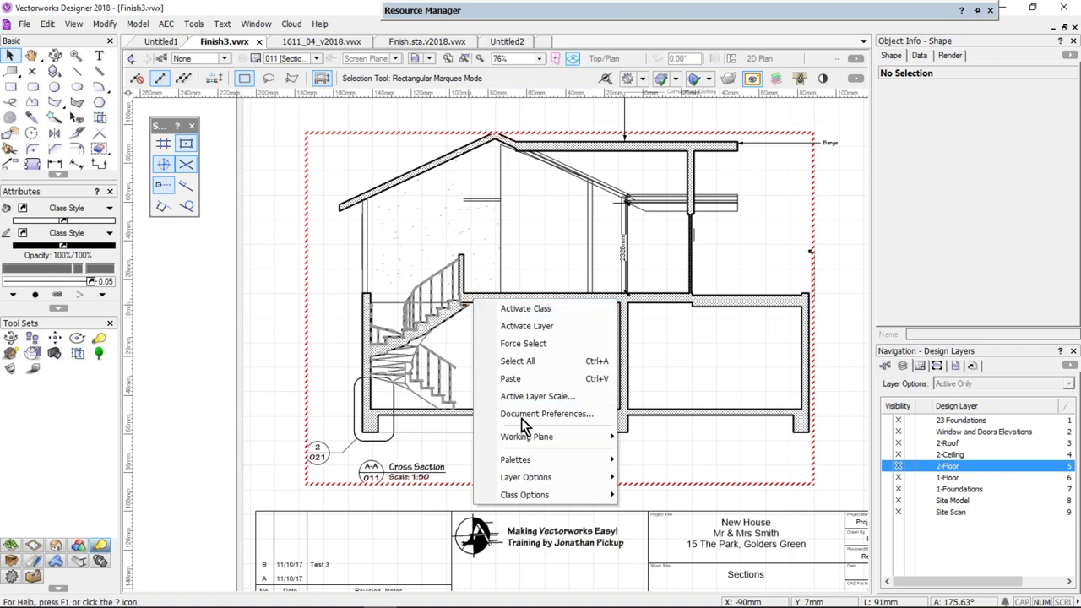
left_click(430, 268)
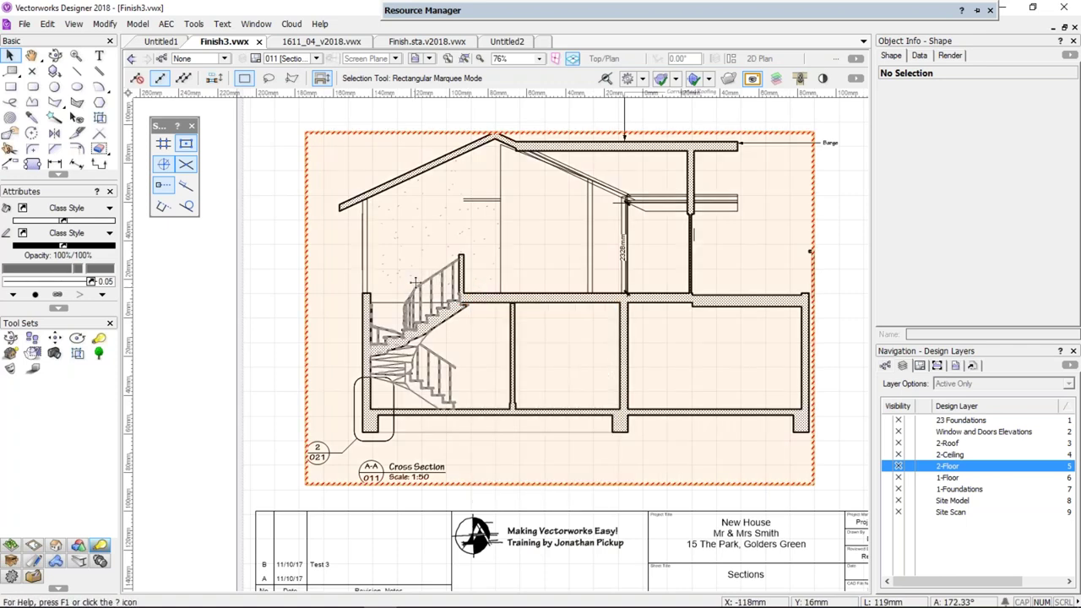
left_click(415, 282)
right_click(416, 281)
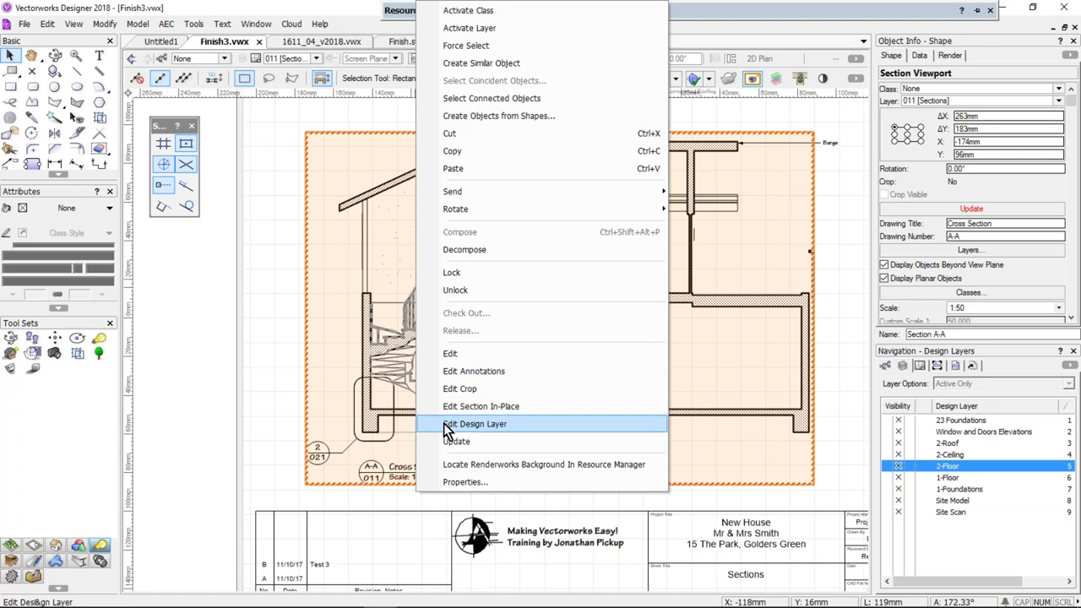
left_click(447, 425)
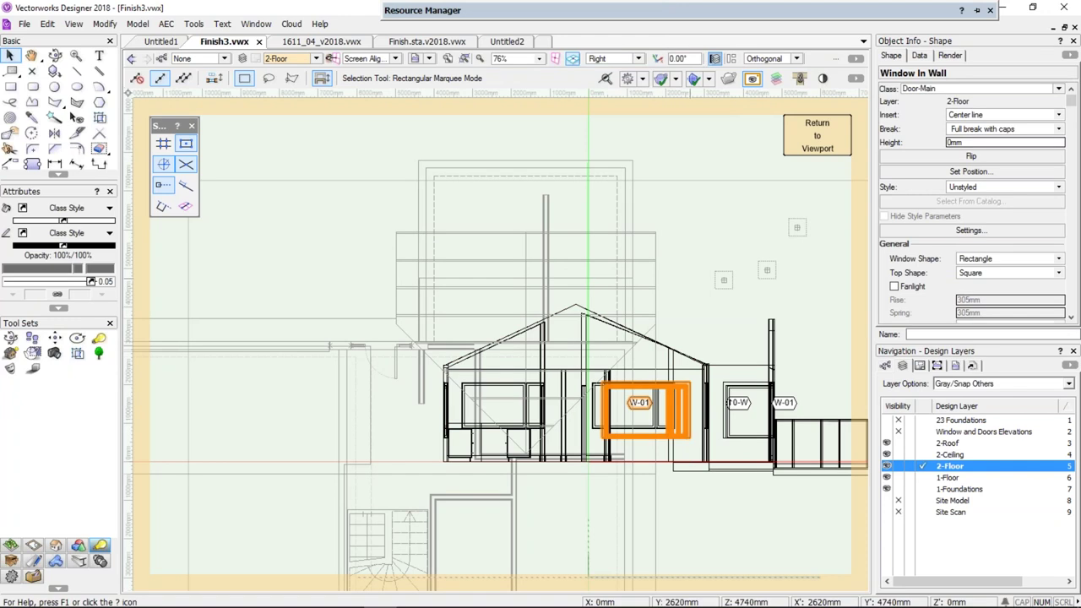
Turn on Unified View and show the whole house in the Left Isometric view
left_click(715, 59)
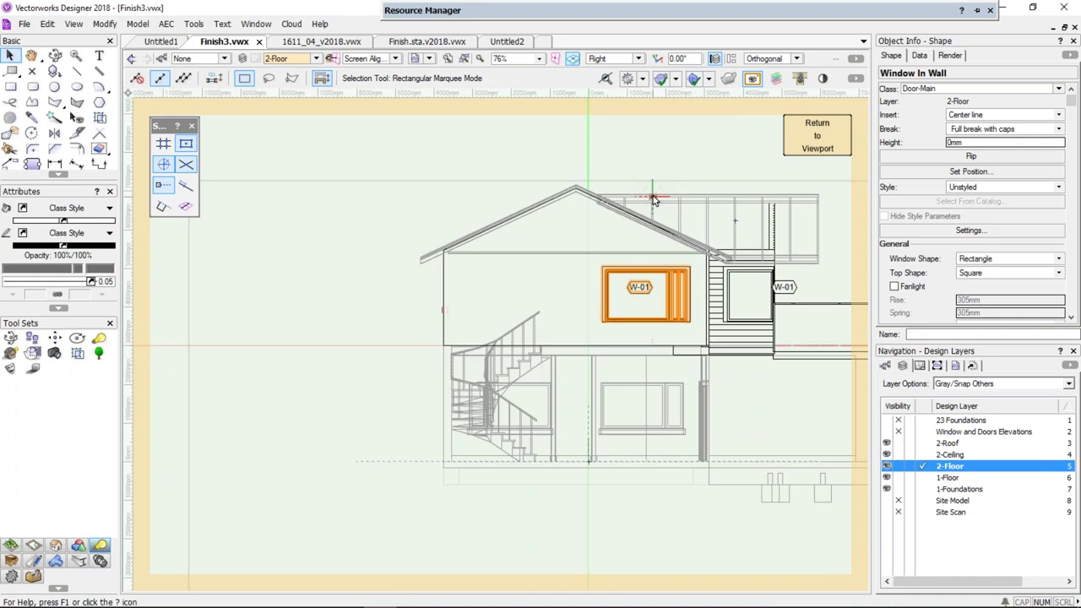
middle_click_drag(653, 200, 698, 255, "shift")
left_click(507, 346)
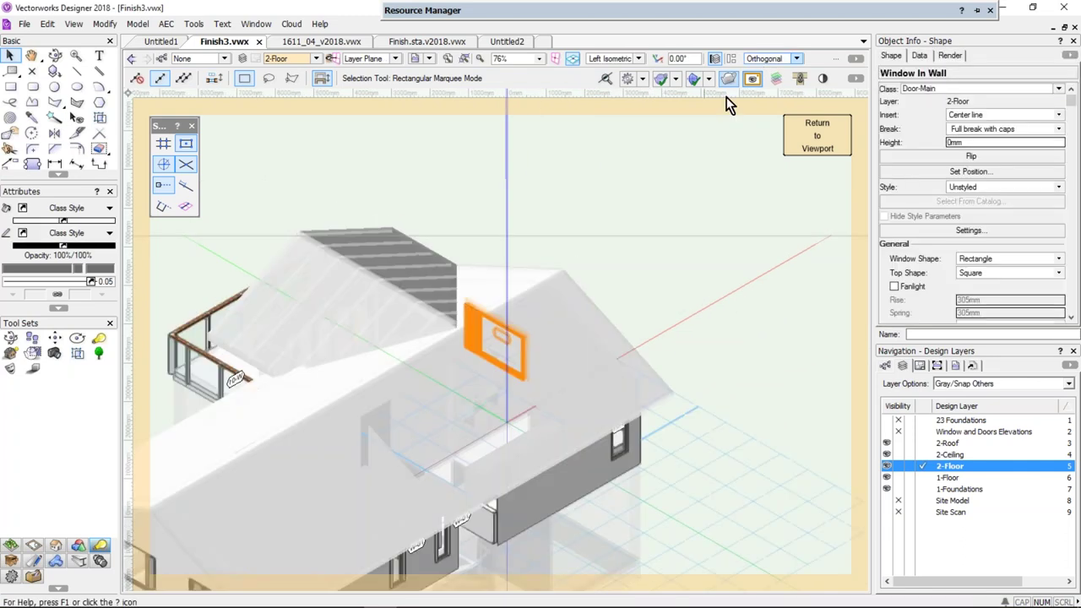
left_click_drag(490, 532, 565, 338)
Force-select the spiral stair on the 1-Floor design layer and turn on the clip cube around it
key("x")
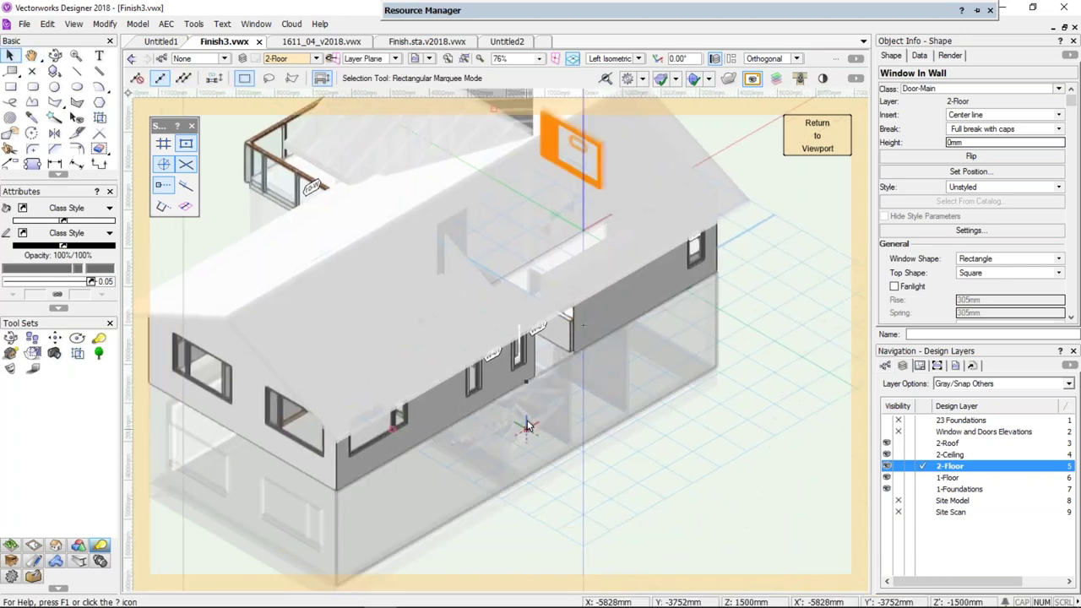
right_click(528, 421)
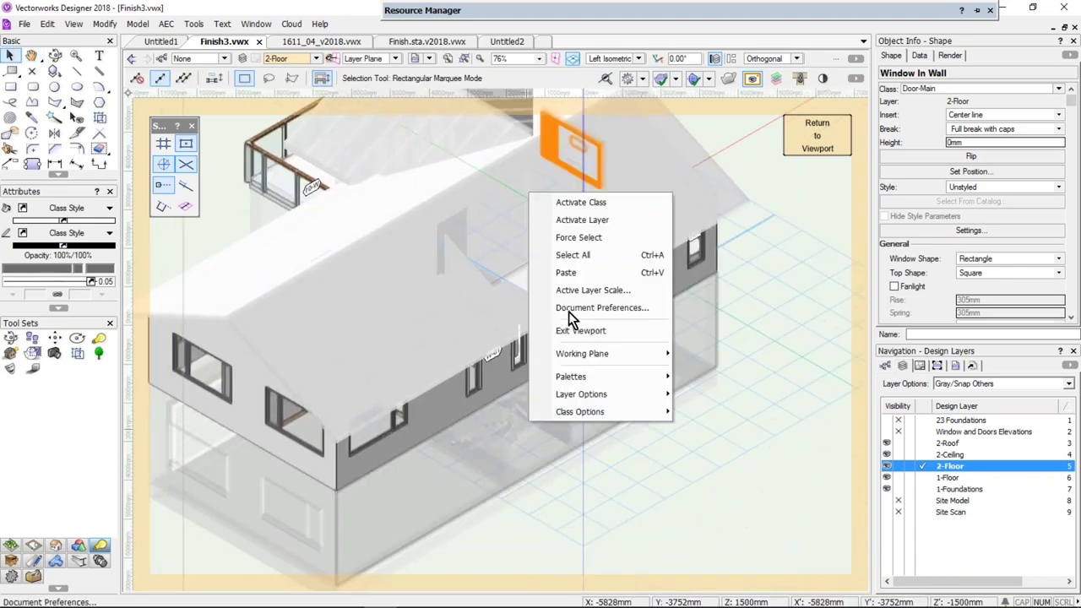
left_click(597, 242)
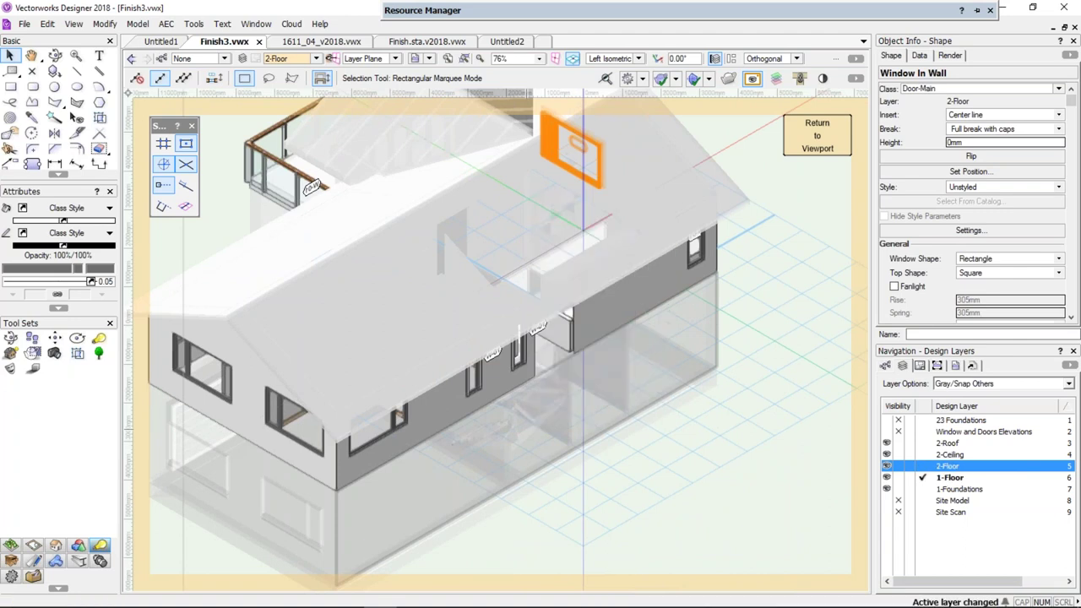
left_click(547, 369)
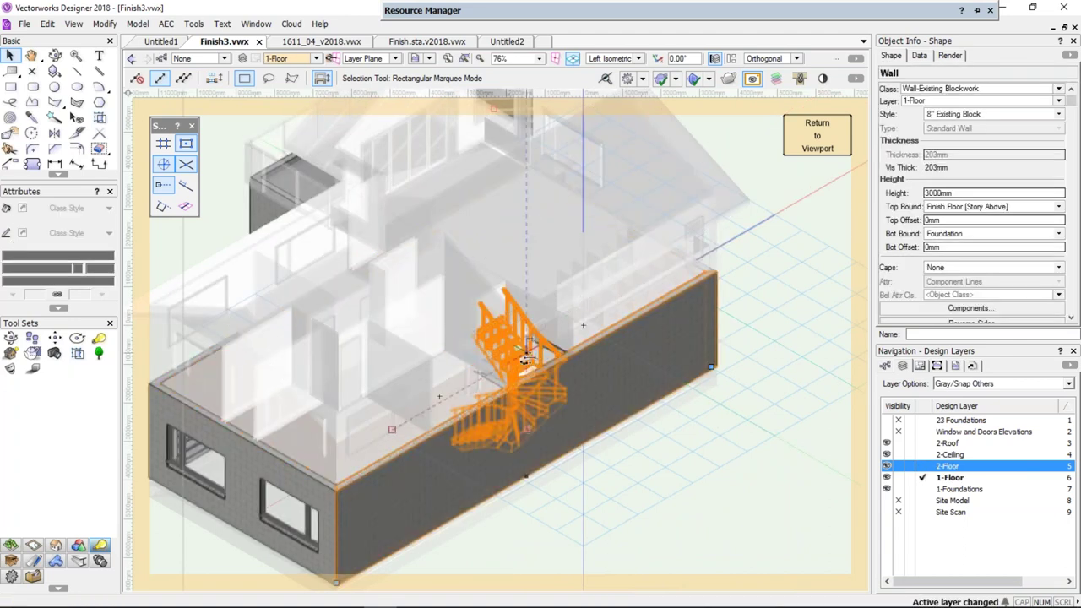
left_click(728, 77)
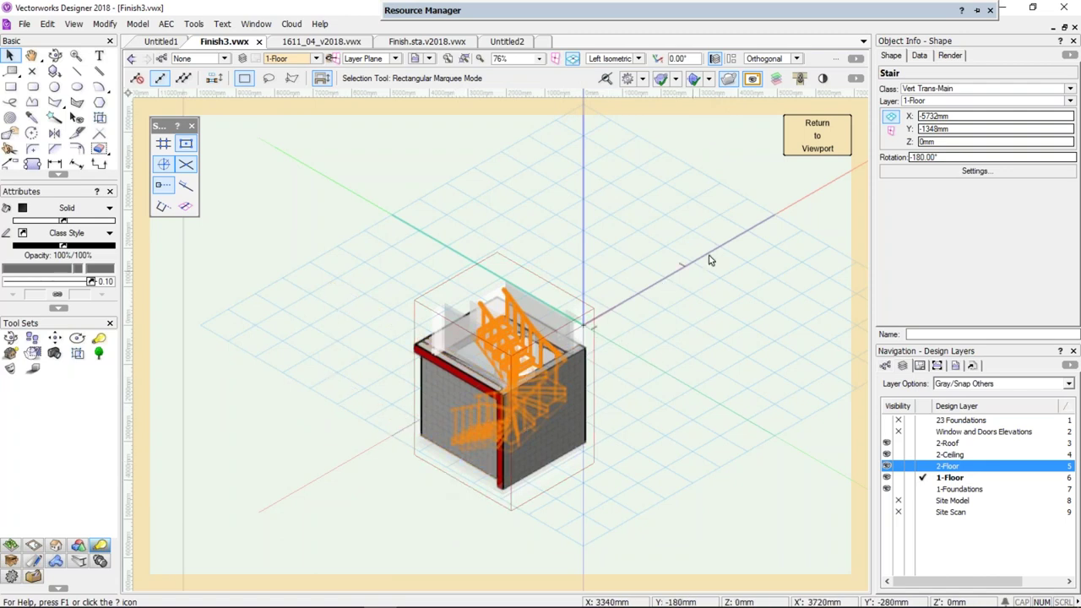
Return to sheet 011 [Sections], edit the Cross Section A-A viewport as a section in place, and clear the selection
left_click(794, 151)
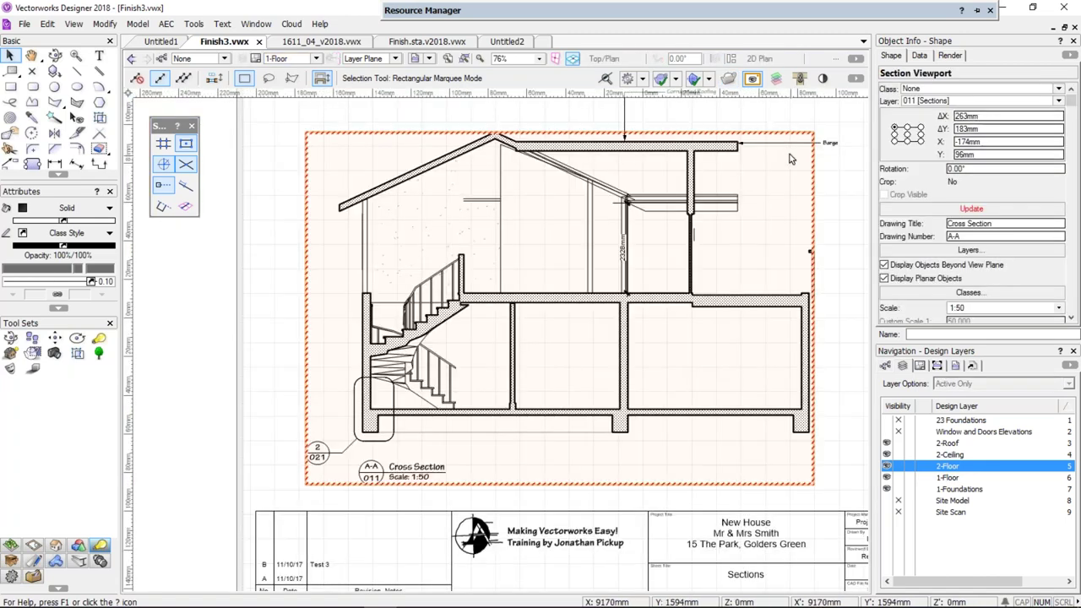
right_click(525, 297)
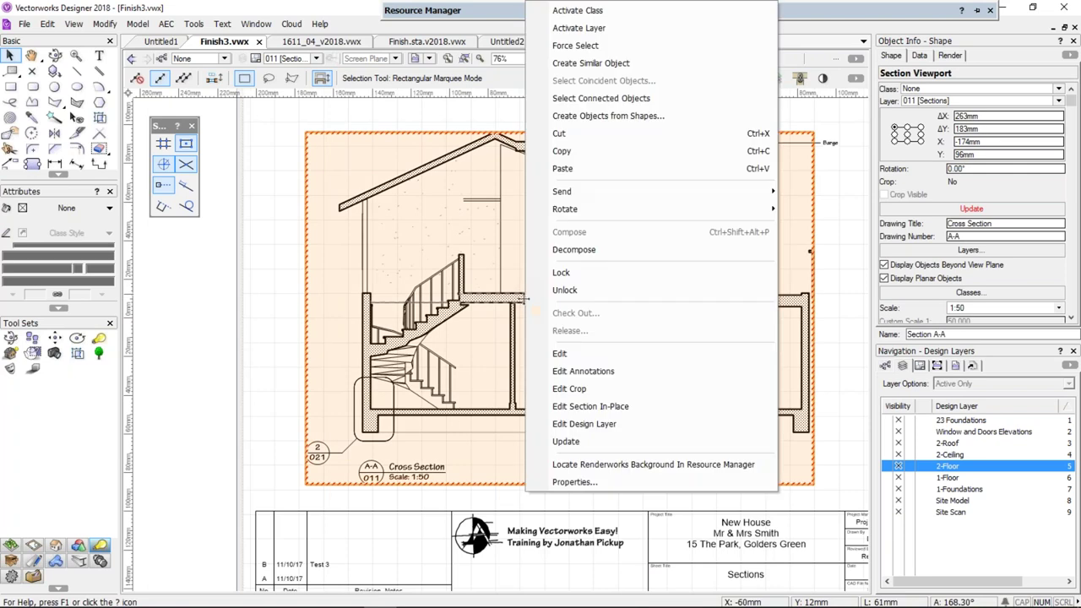
left_click(595, 409)
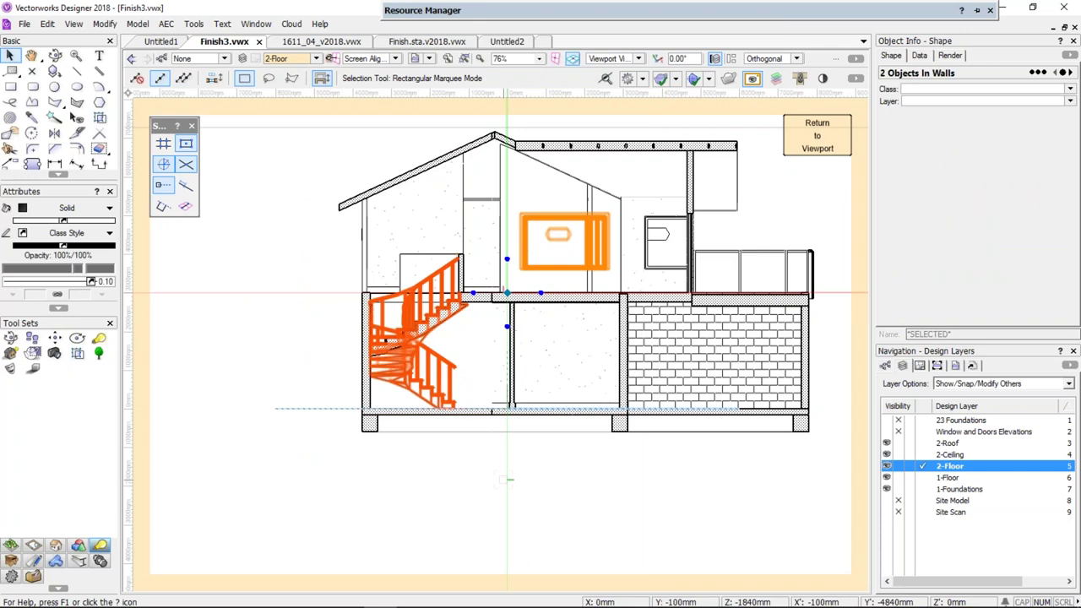
scroll(312, 243, "up", 2)
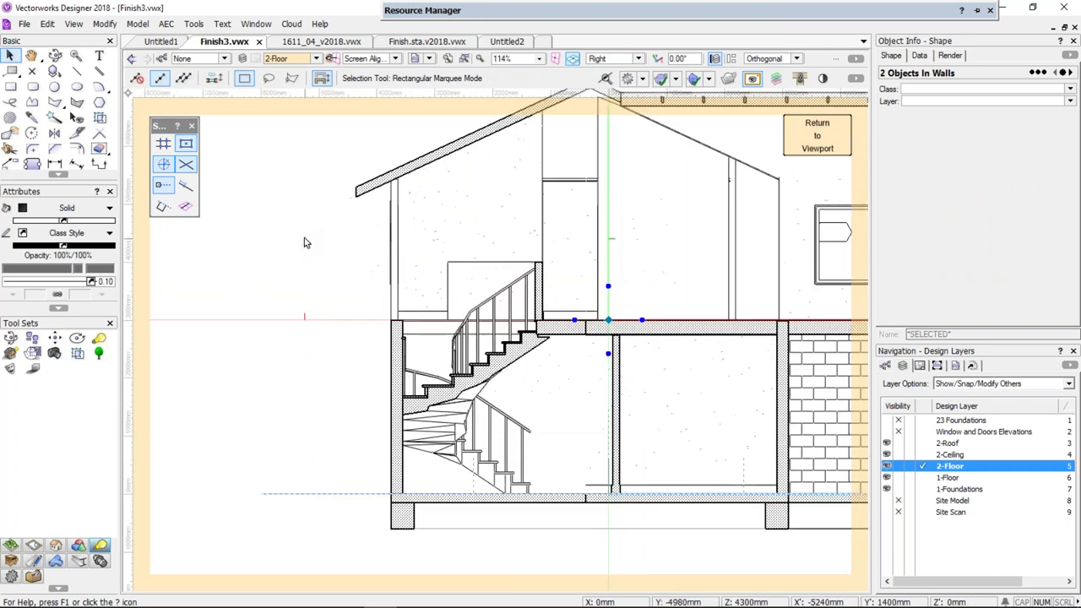
left_click(312, 243)
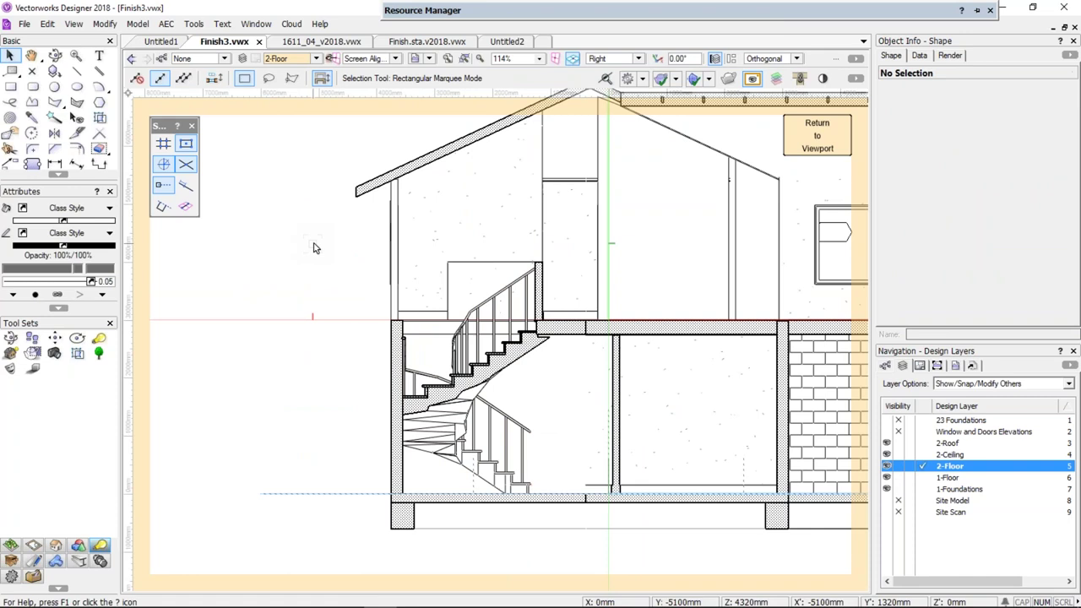
Reshape the balustrade wall beside the stair by extending its base down to the ground floor, giving a bottom offset of -3000mm
left_click(471, 384)
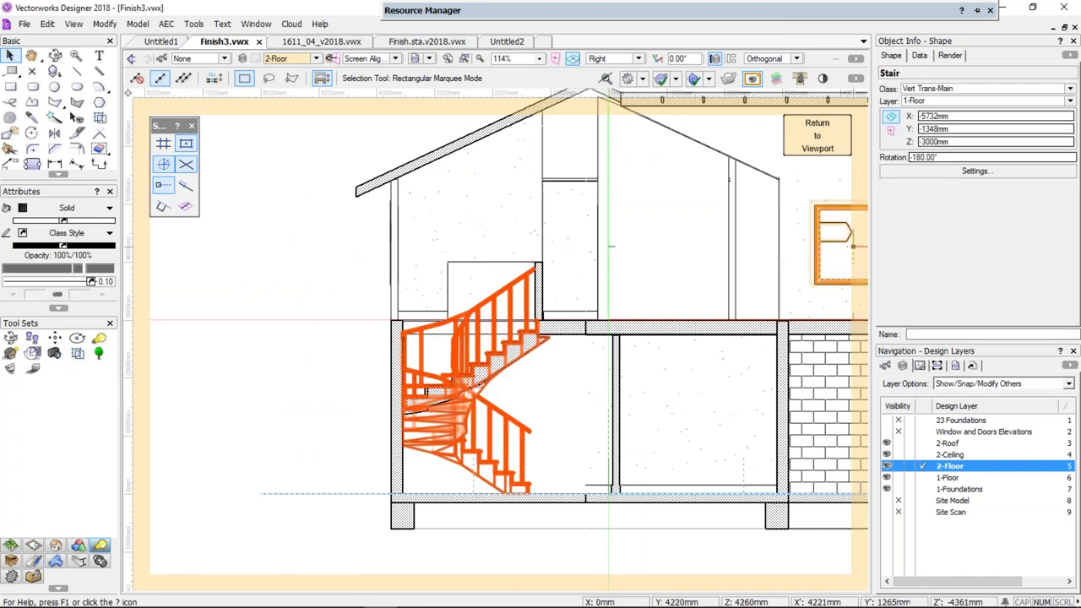
left_click(454, 262)
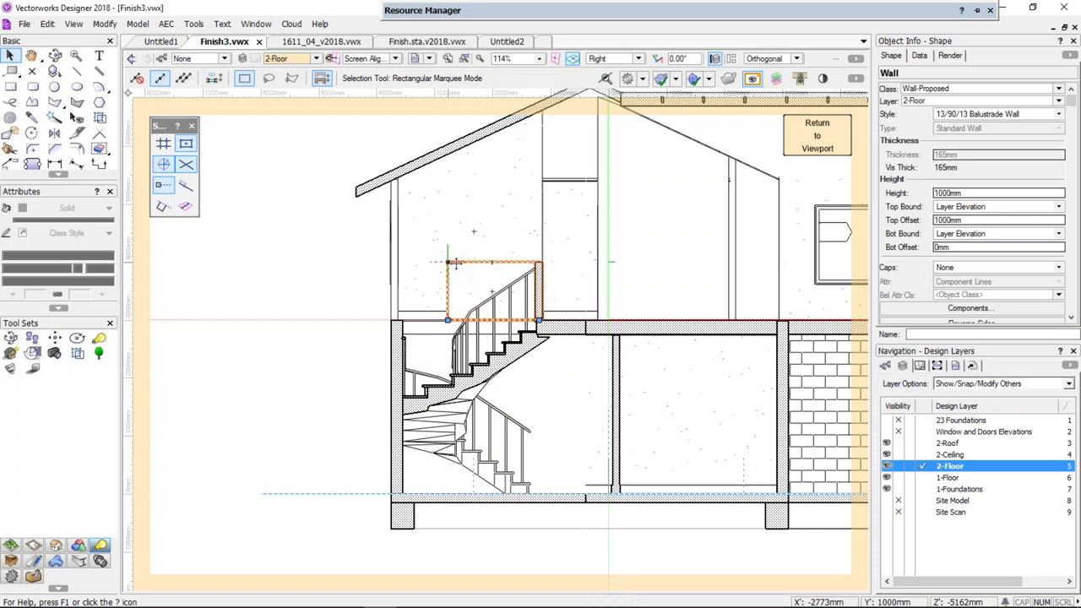
key("shift+r")
left_click_drag(492, 321, 493, 495)
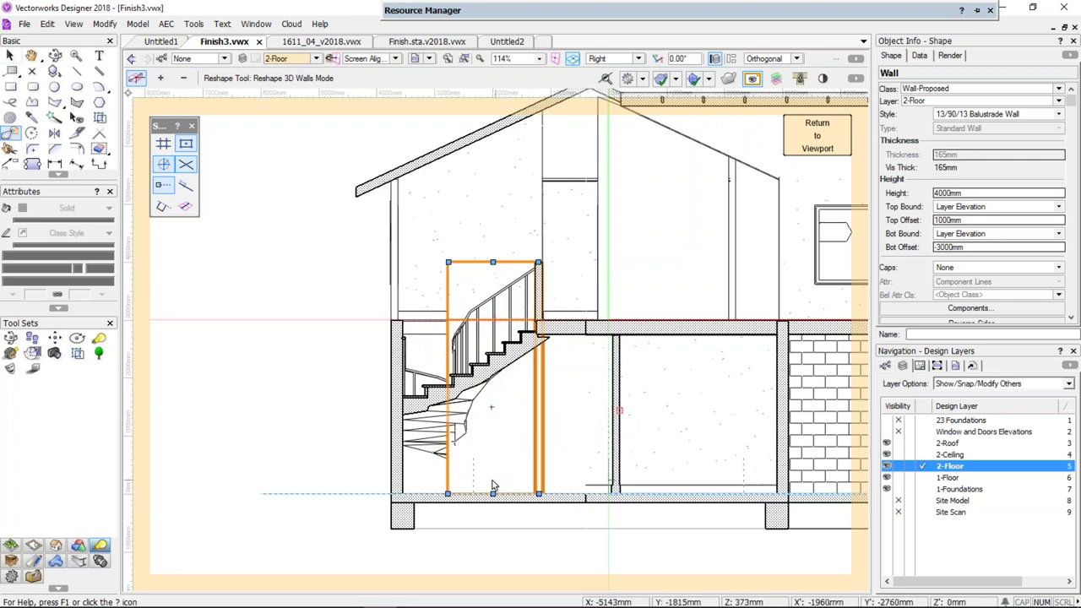
left_click(411, 515)
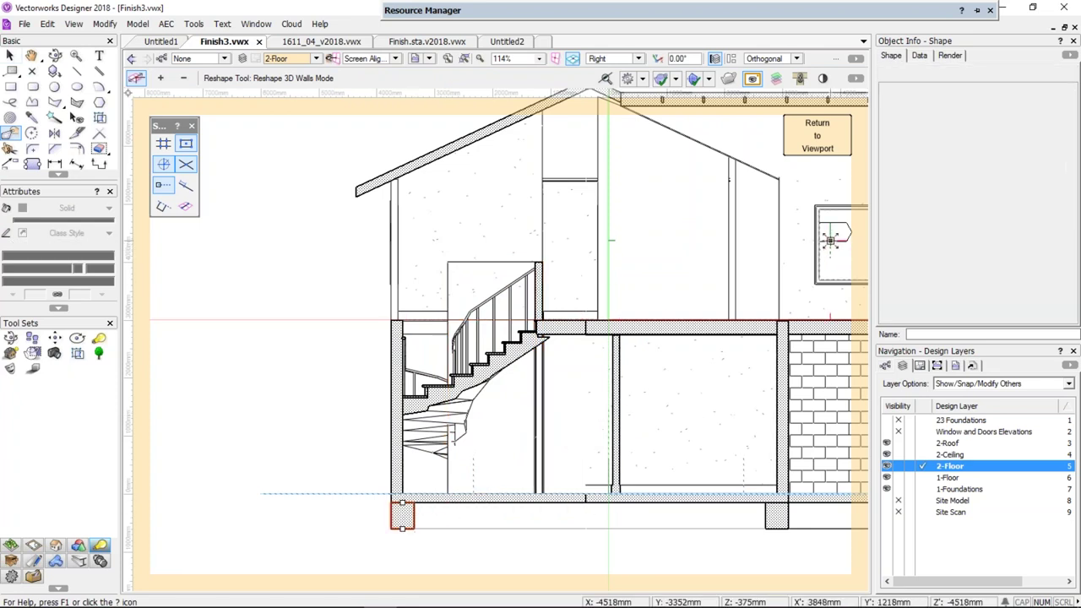
Examine the cut section along its length and as an orbited 3D view, and return to the Cross Section A-A viewport
middle_click_drag(828, 241, 450, 235)
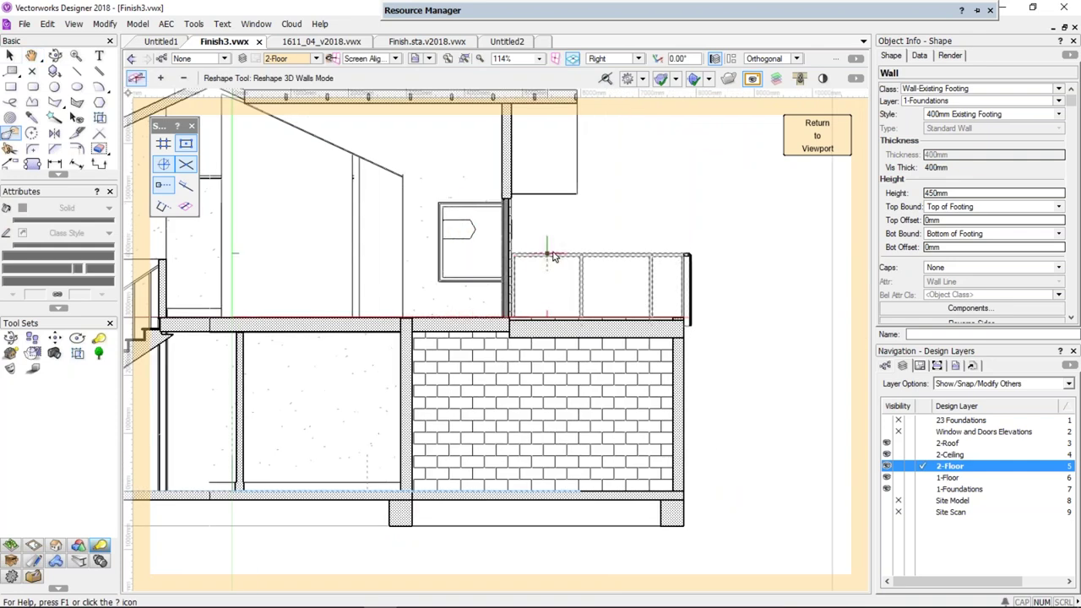
mouse_move(379, 350)
middle_mouse_down()
mouse_move(565, 307)
mouse_move(654, 325)
middle_mouse_up()
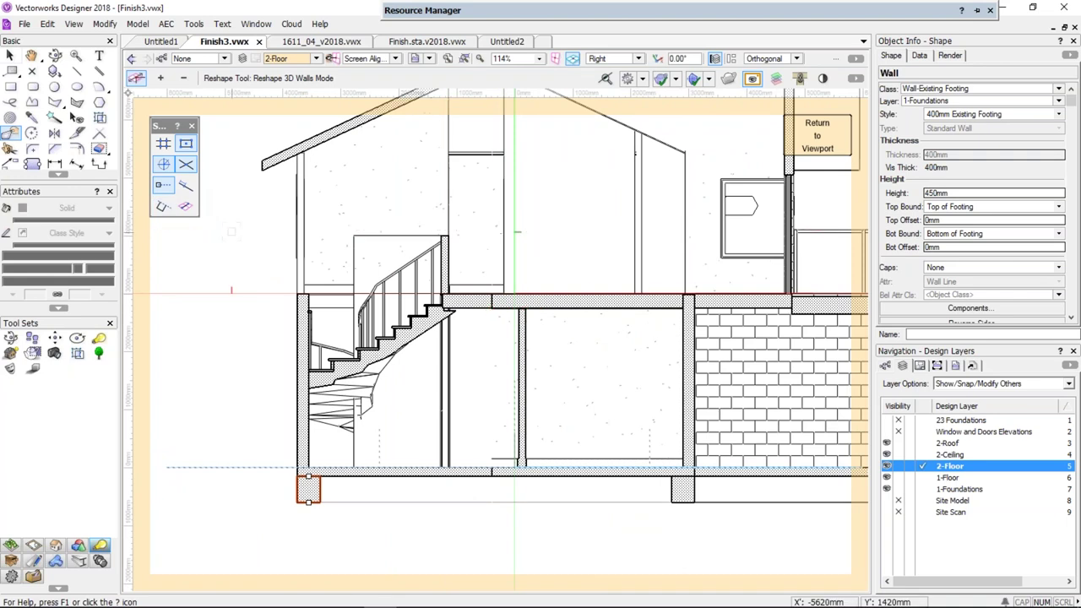
middle_click_drag(486, 316, 545, 466, "ctrl")
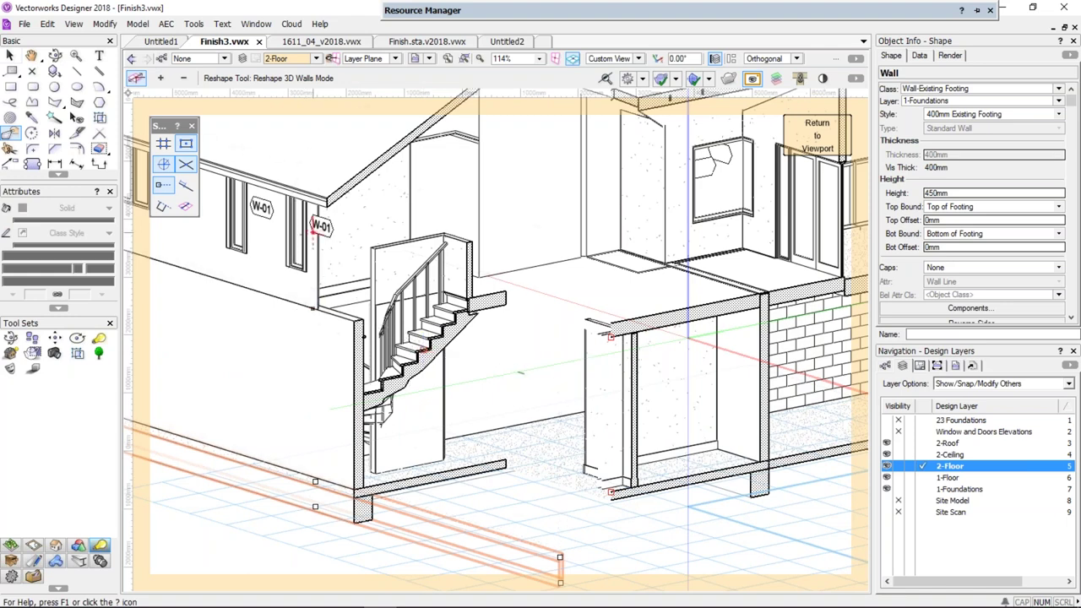
left_click_drag(334, 268, 334, 310)
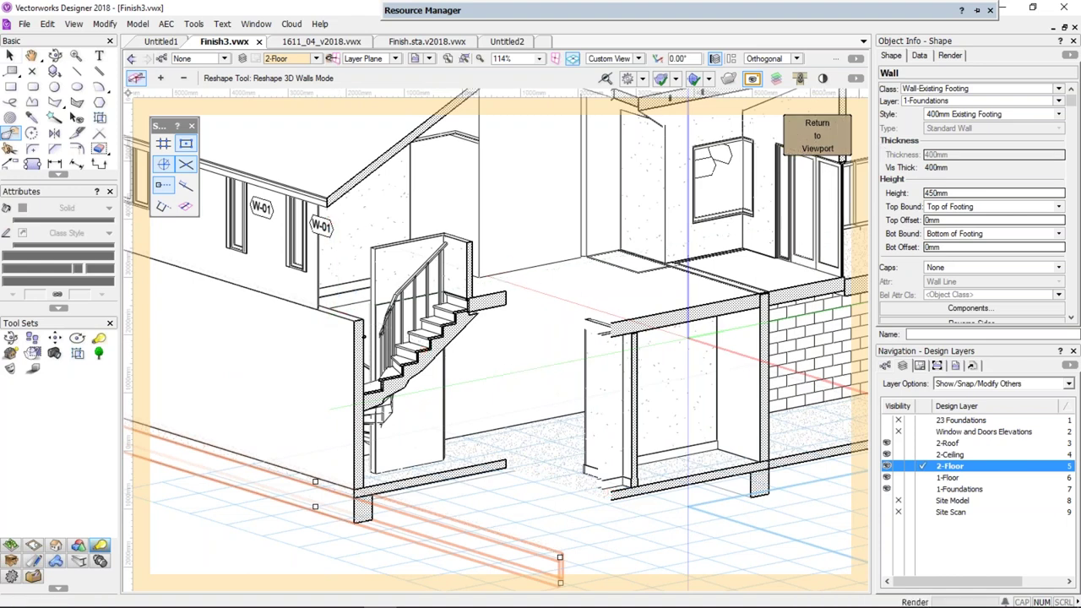
left_click(817, 135)
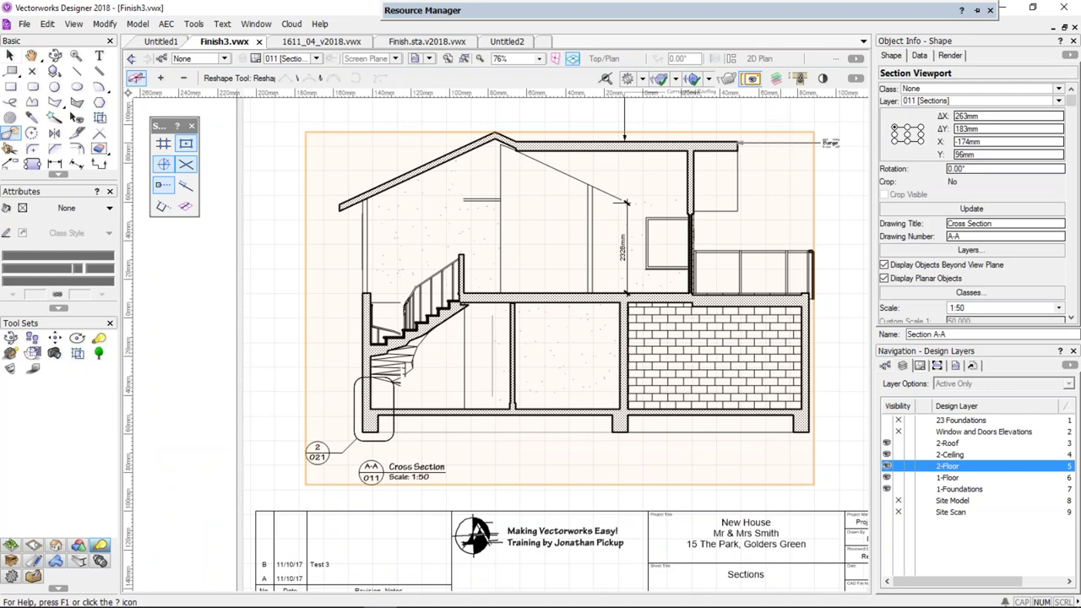
Go to sheet 013 [Section] and edit the Cross Section B-B viewport's section in place
middle_click_drag(767, 216, 512, 240)
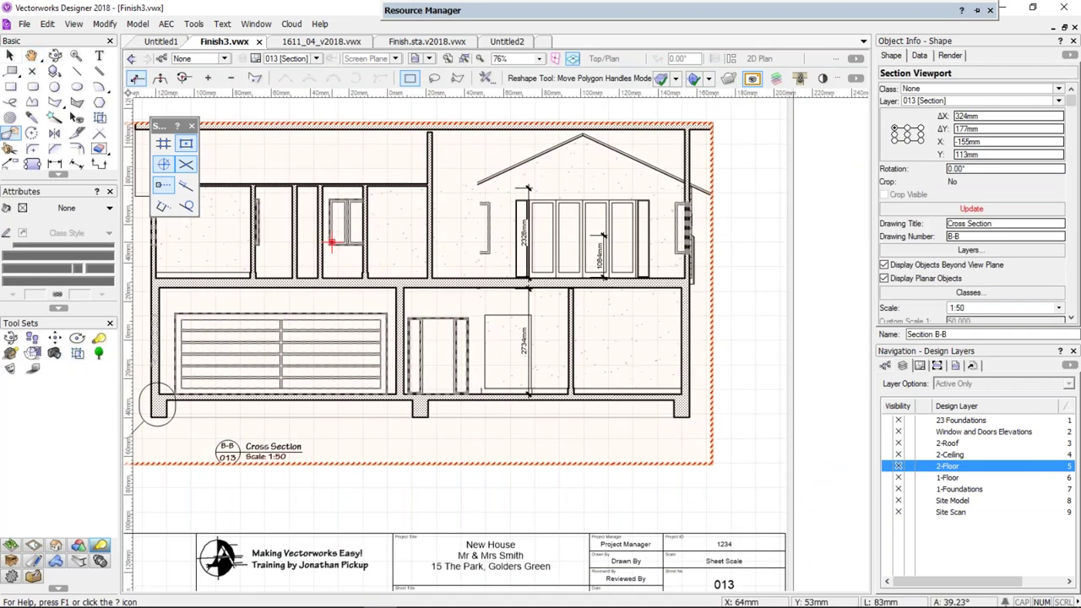
right_click(392, 289)
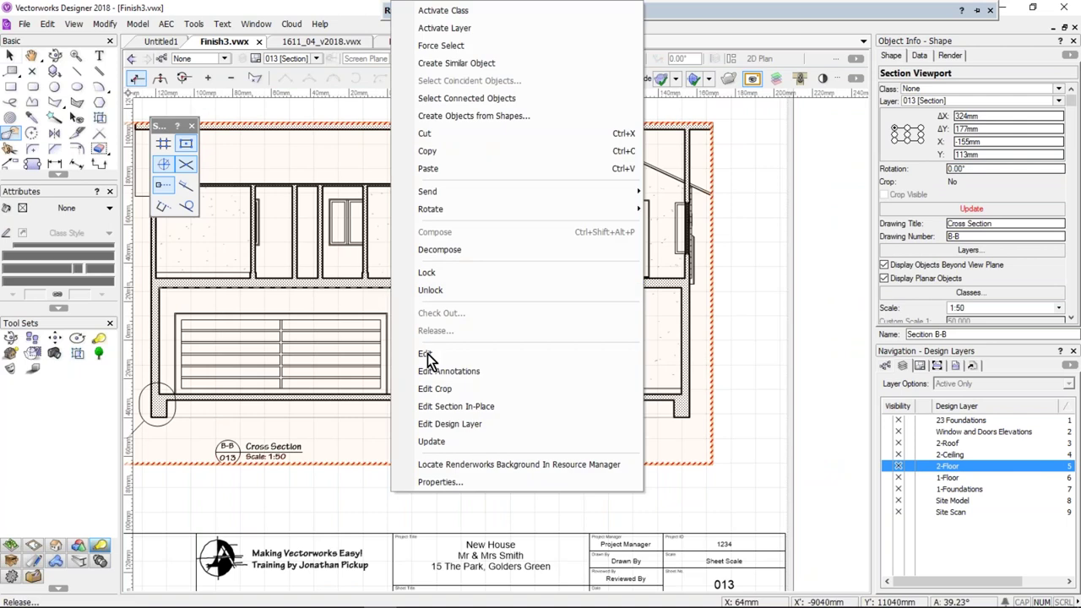
left_click(438, 399)
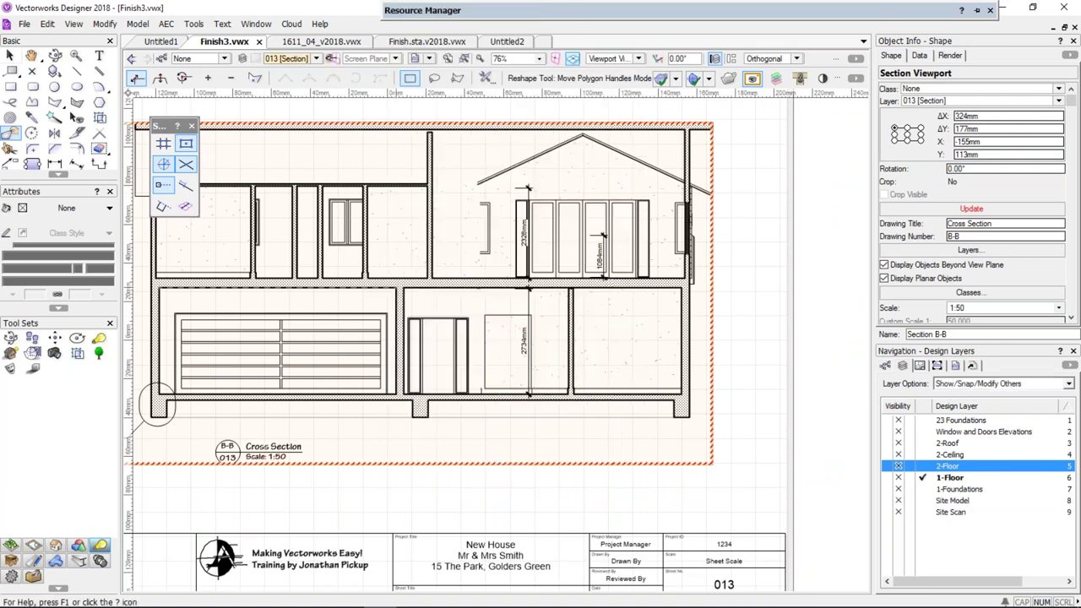
scroll(442, 329, "up", 5)
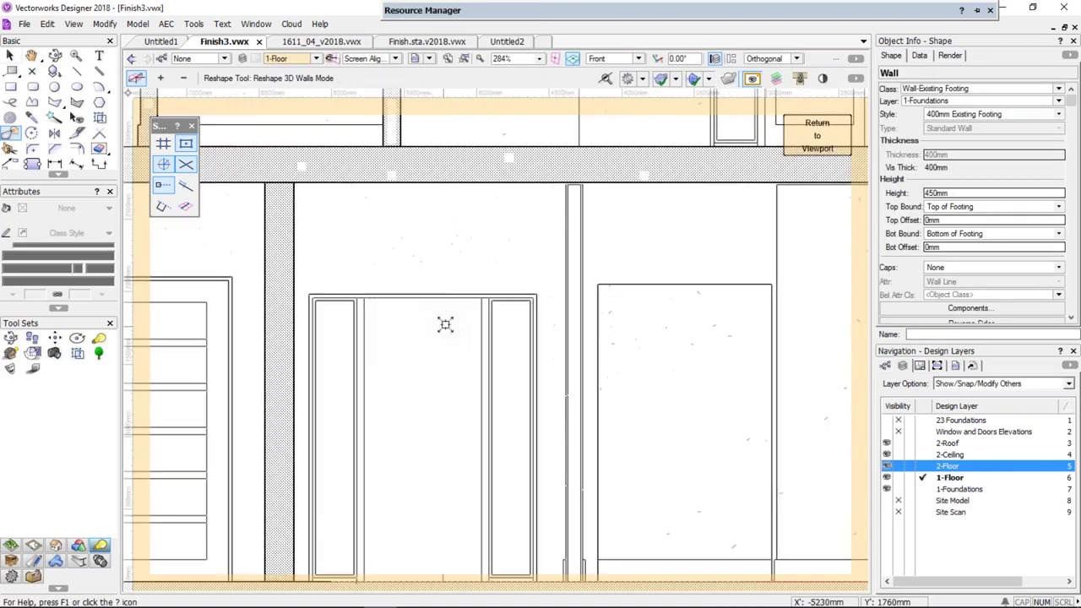
Slide the ground-floor door with side panels along its blockwork wall, right up to the thin partition
left_click(411, 298)
left_click_drag(370, 311, 409, 309)
left_click_drag(401, 310, 391, 310)
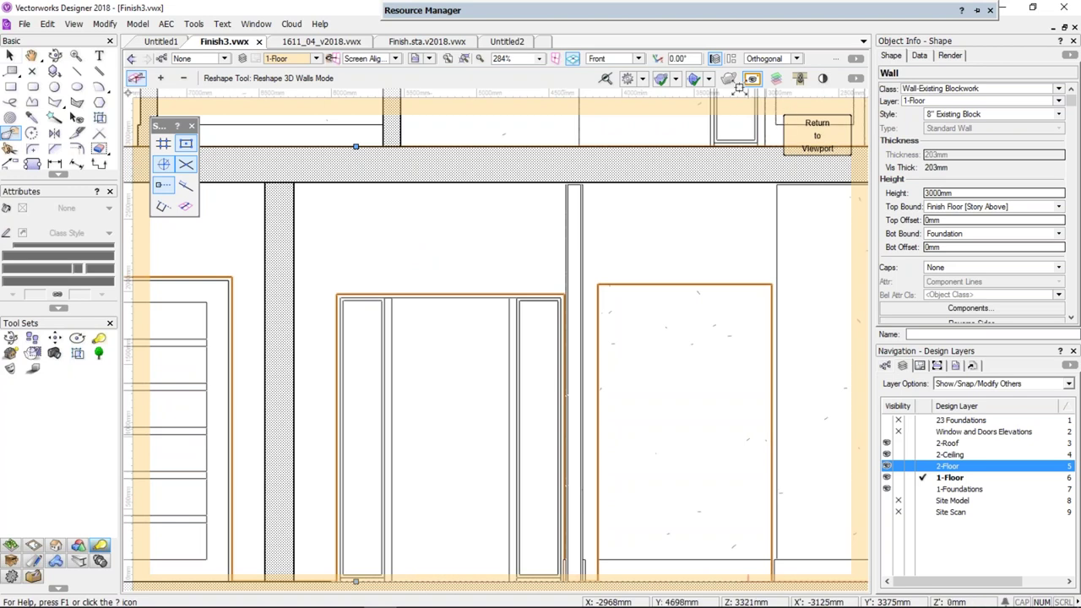
Turn on multiple view panes and make 1-Floor the active layer in the large plan pane, framed on the door
left_click(731, 59)
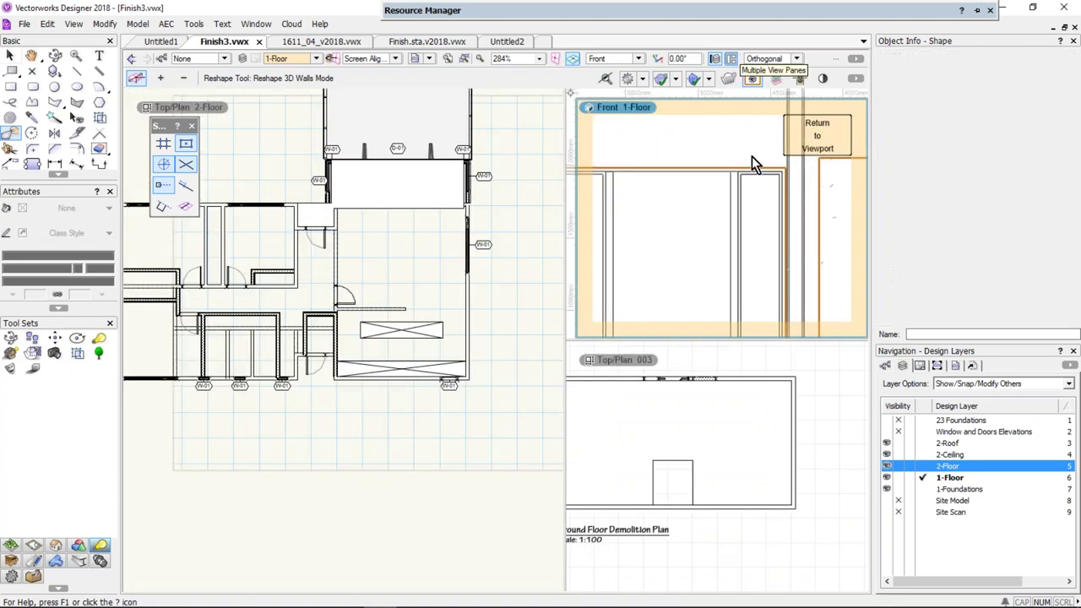
left_click(383, 178)
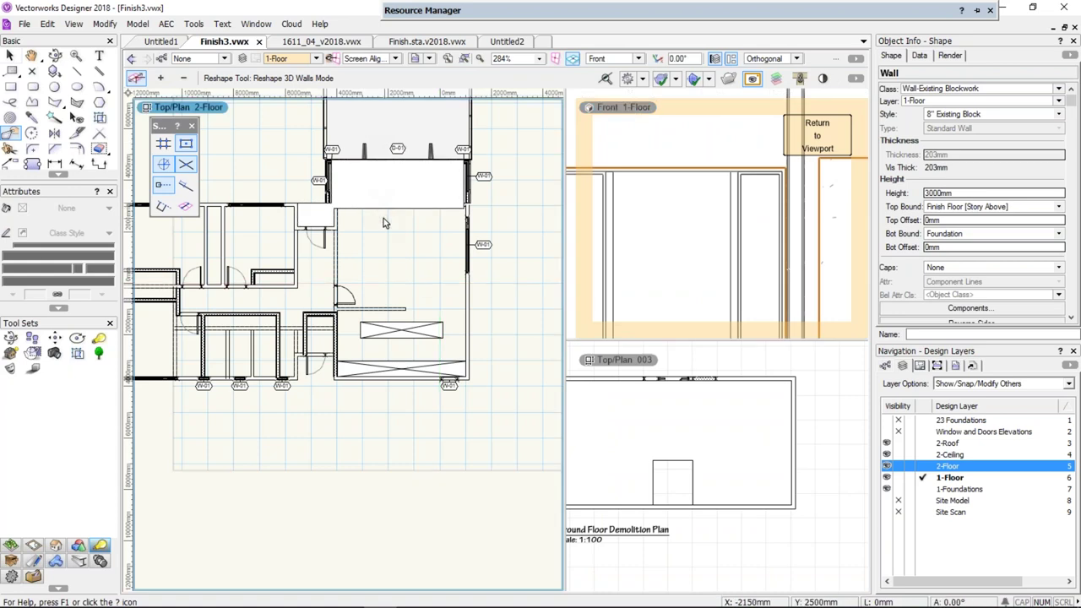
left_click(933, 478)
scroll(310, 222, "up", 5)
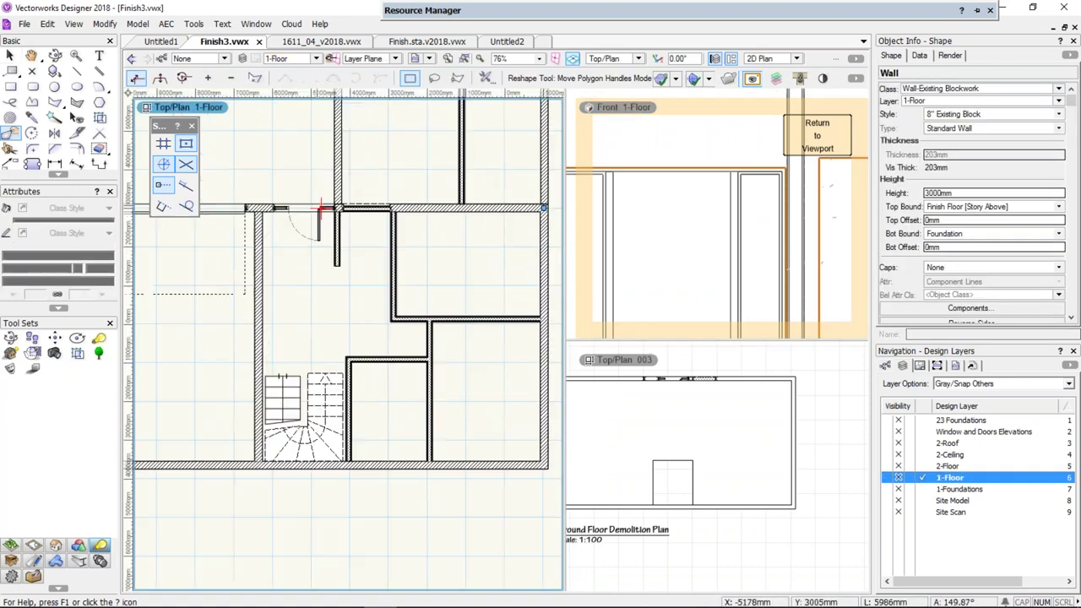
Slide the door away from the partition to the thick block wall, working in the Front section pane
left_click(577, 237)
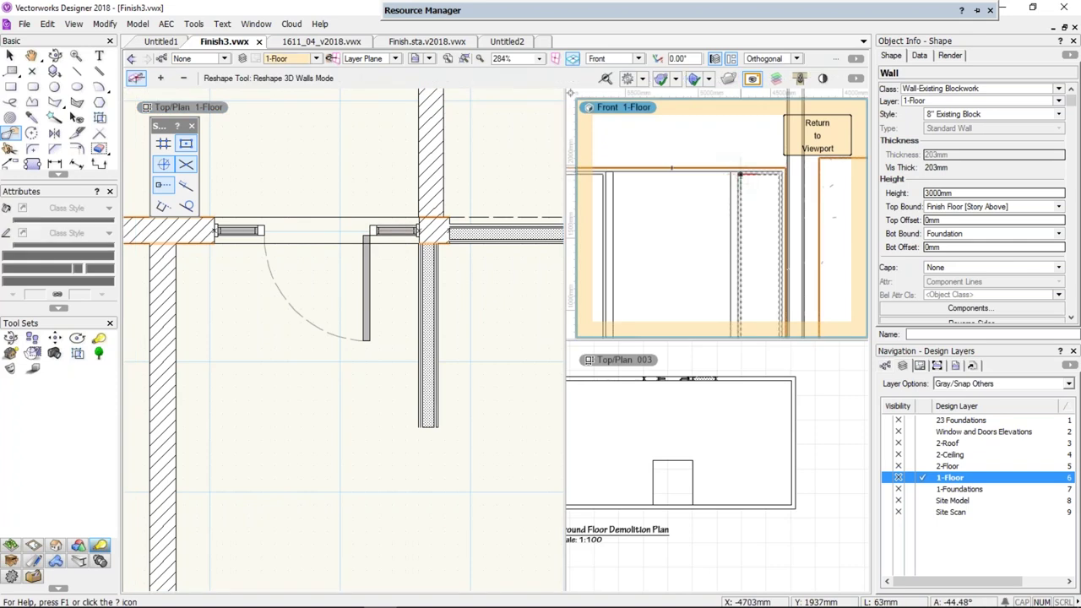
left_click_drag(721, 174, 699, 172)
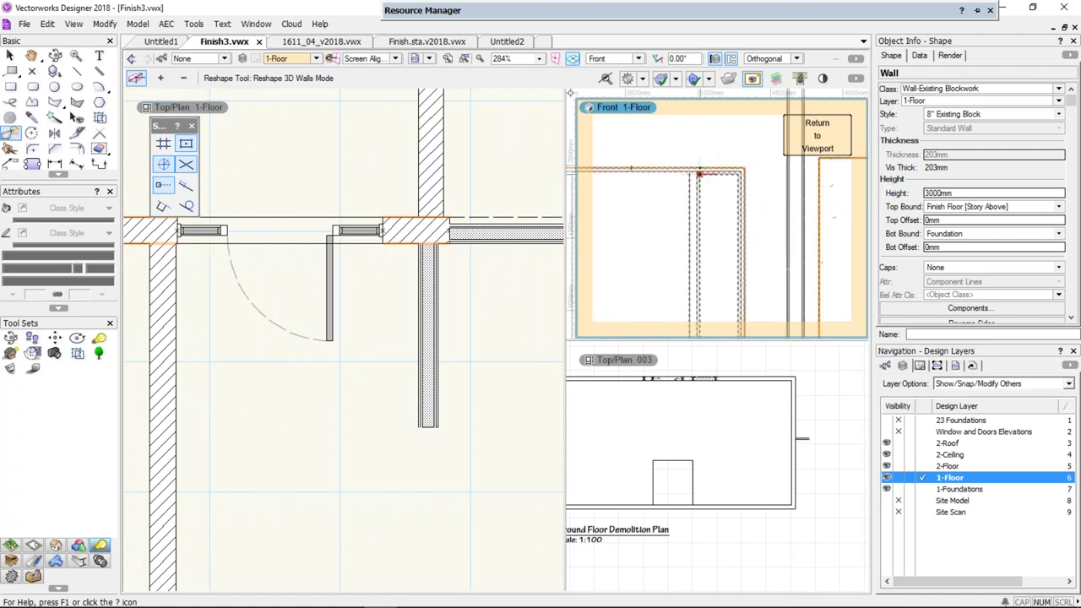
left_click(692, 504)
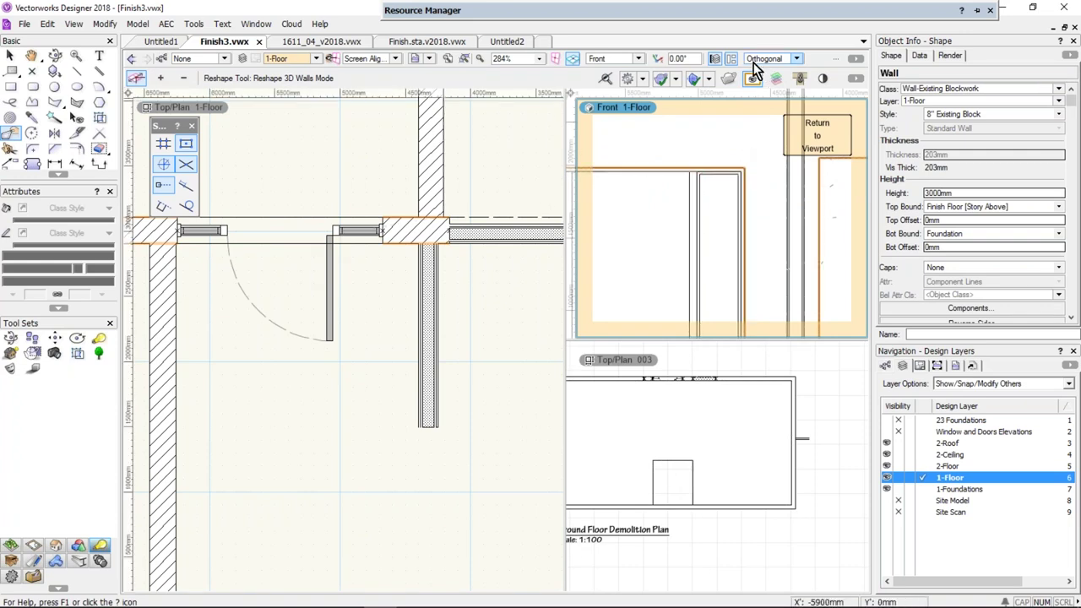
Turn off multiple view panes and return to the Cross Section B-B viewport on sheet 013
left_click(730, 60)
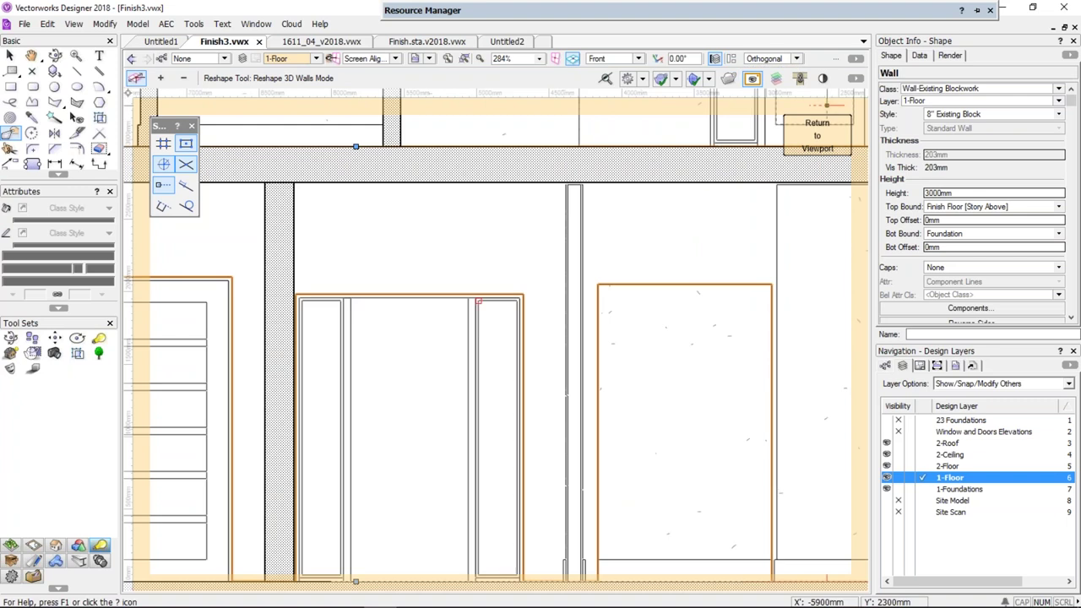
left_click(816, 152)
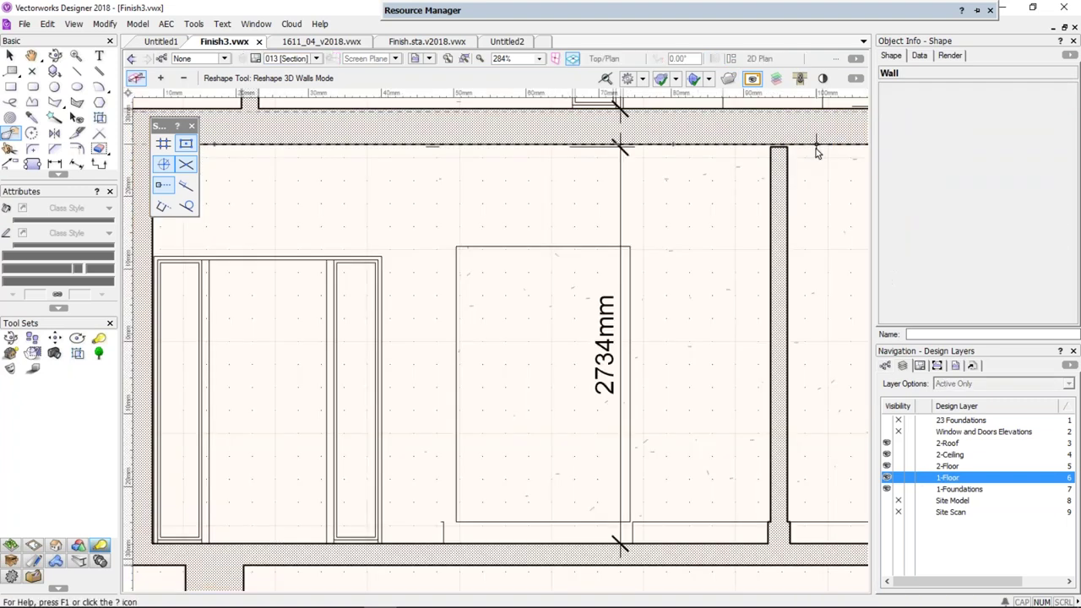
scroll(476, 275, "down", 3)
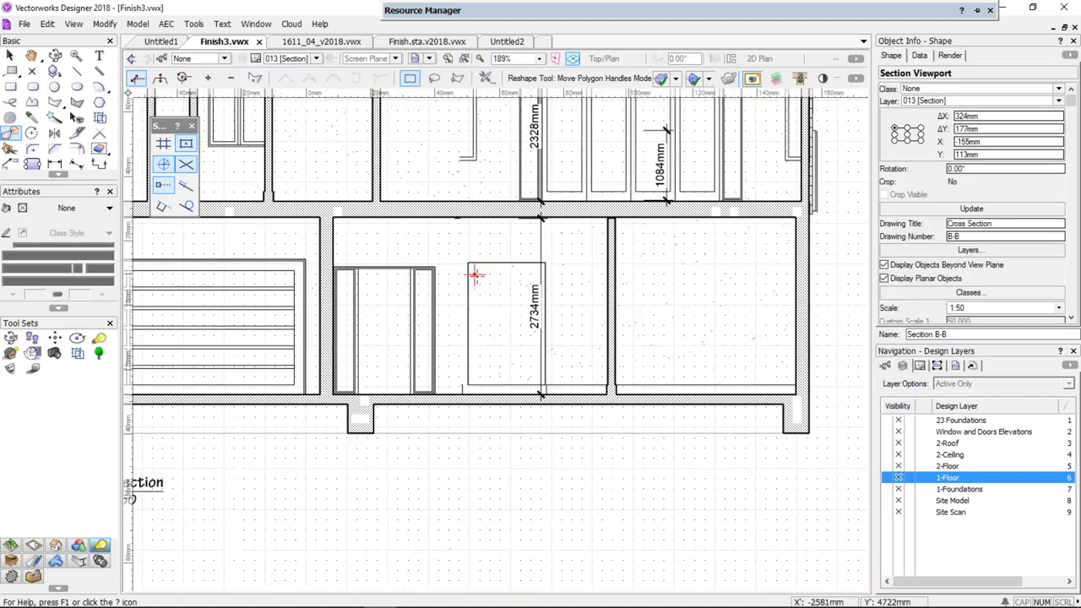
Browse the top-level resources of Finish3.vwx and its archoncad hatches folder in the Resource Manager
scroll(476, 274, "down", 3)
scroll(410, 245, "down", 2)
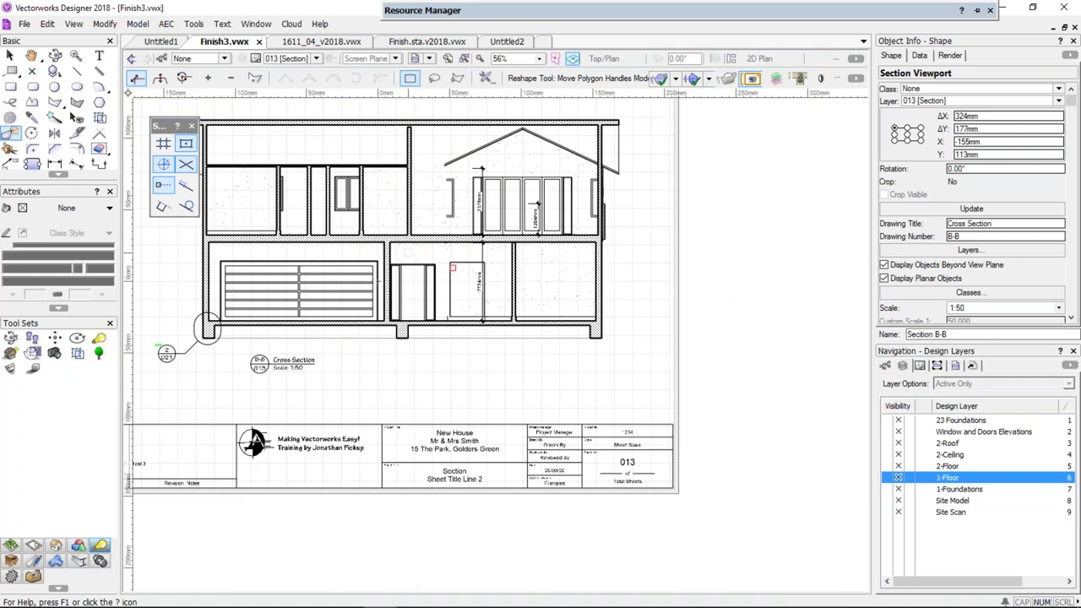
middle_click_drag(324, 202, 543, 295)
middle_click_drag(442, 408, 374, 386)
key("shift+r")
scroll(375, 386, "up", 3)
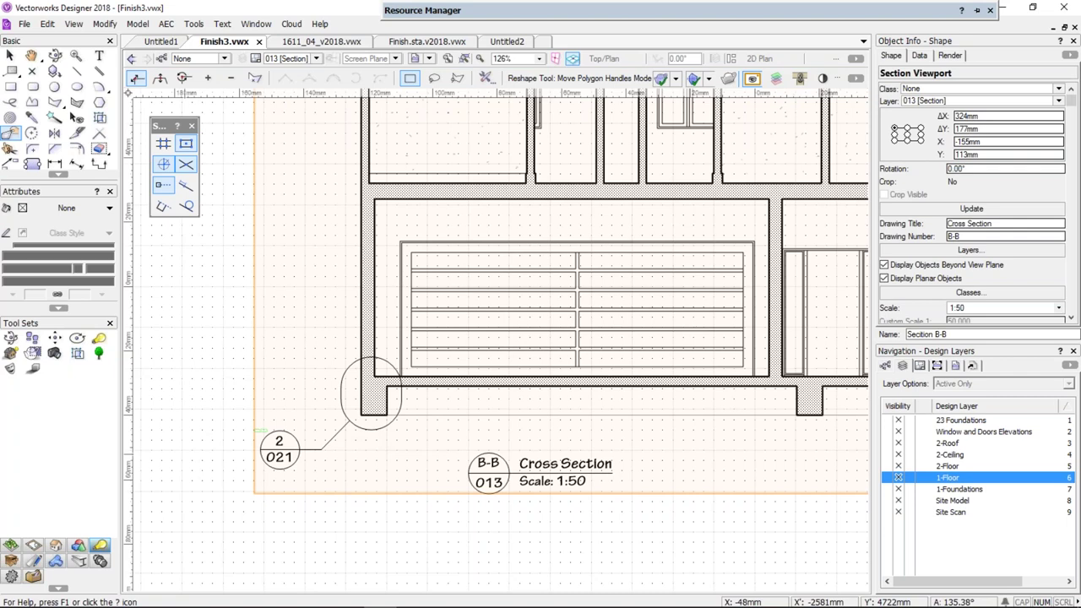
left_click(791, 13)
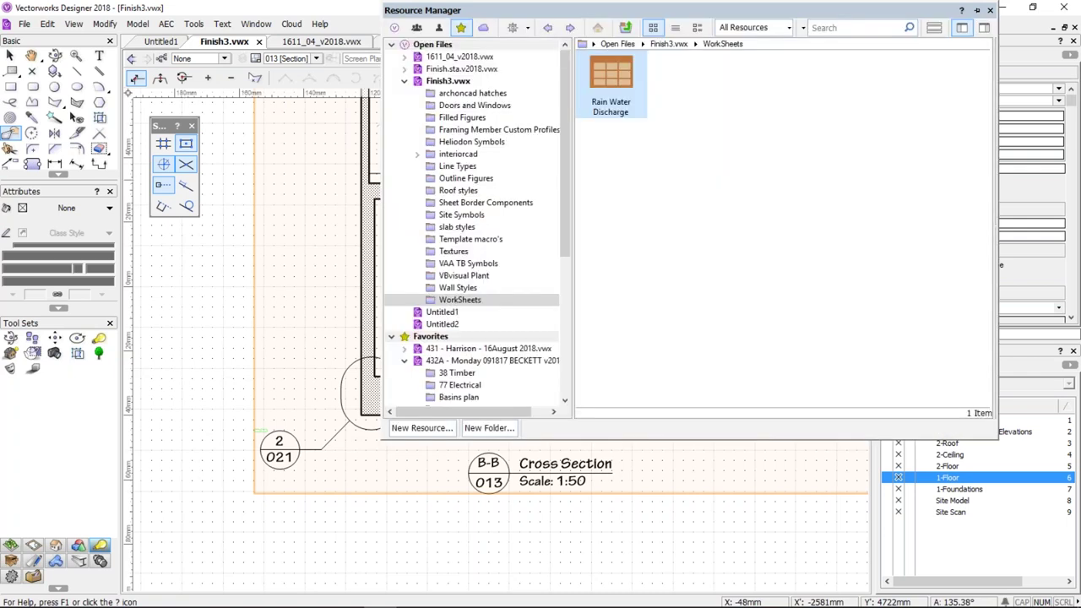
left_click(679, 45)
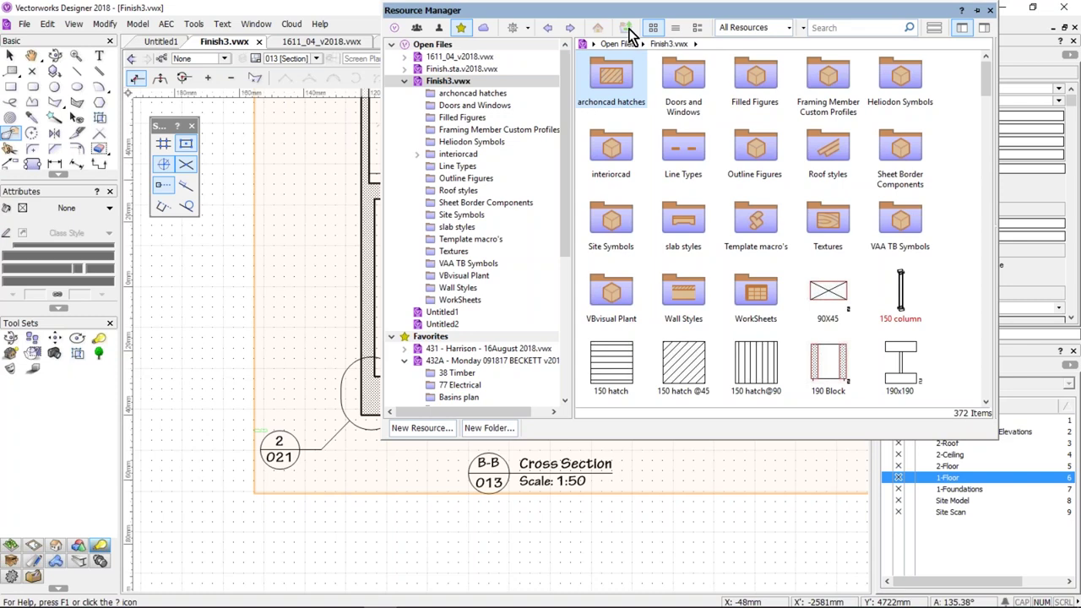
key("Return")
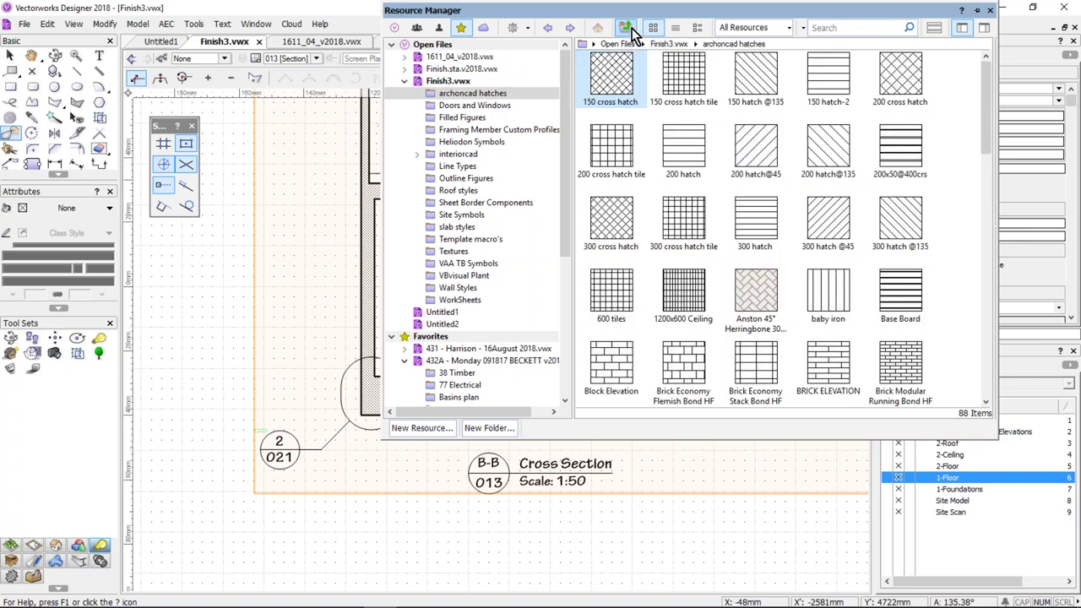
left_click(630, 29)
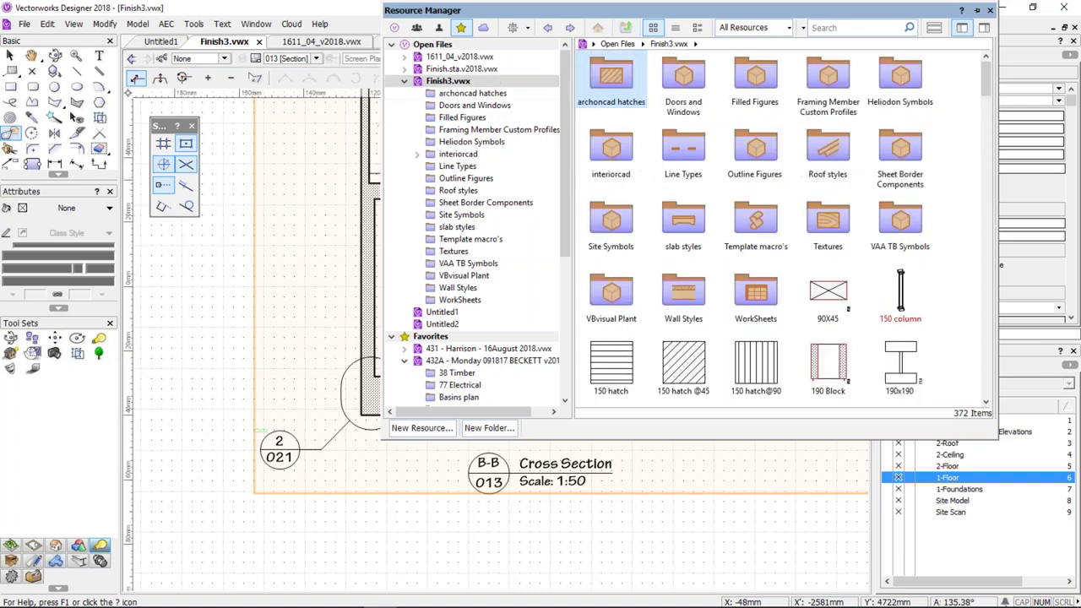
left_click(456, 69)
left_click(600, 27)
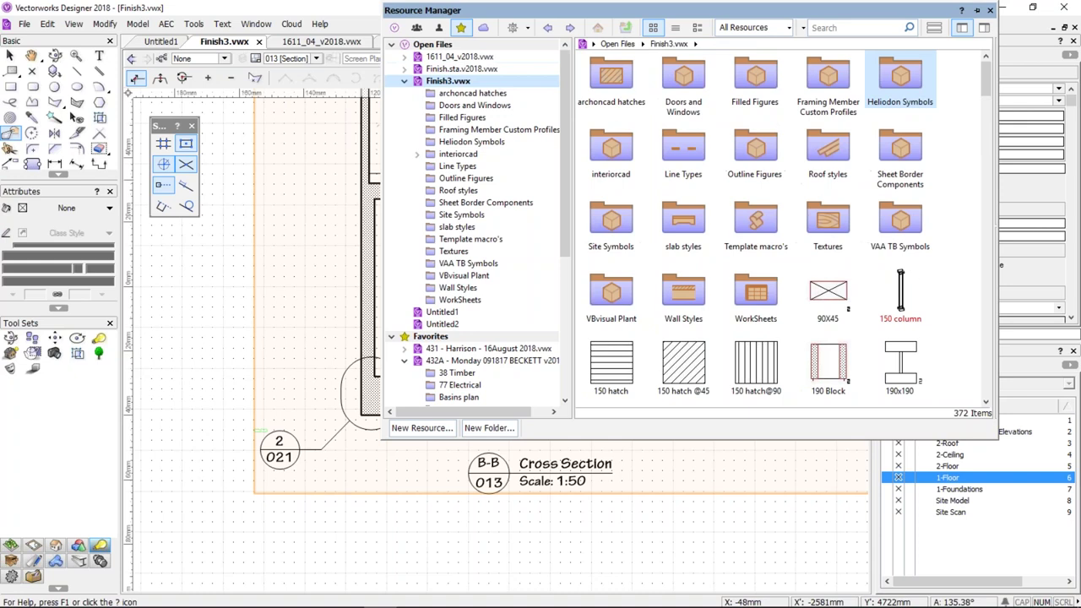
Search the resource libraries for the recent term "joist and bearer" and review the resource type filter, keeping All Resources
left_click(833, 32)
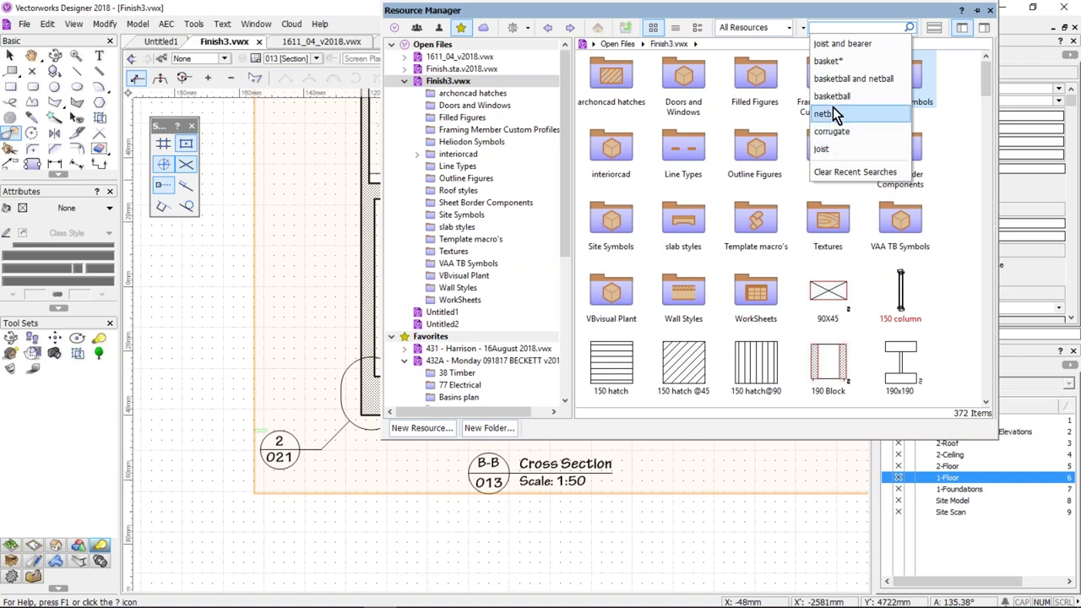
left_click(823, 44)
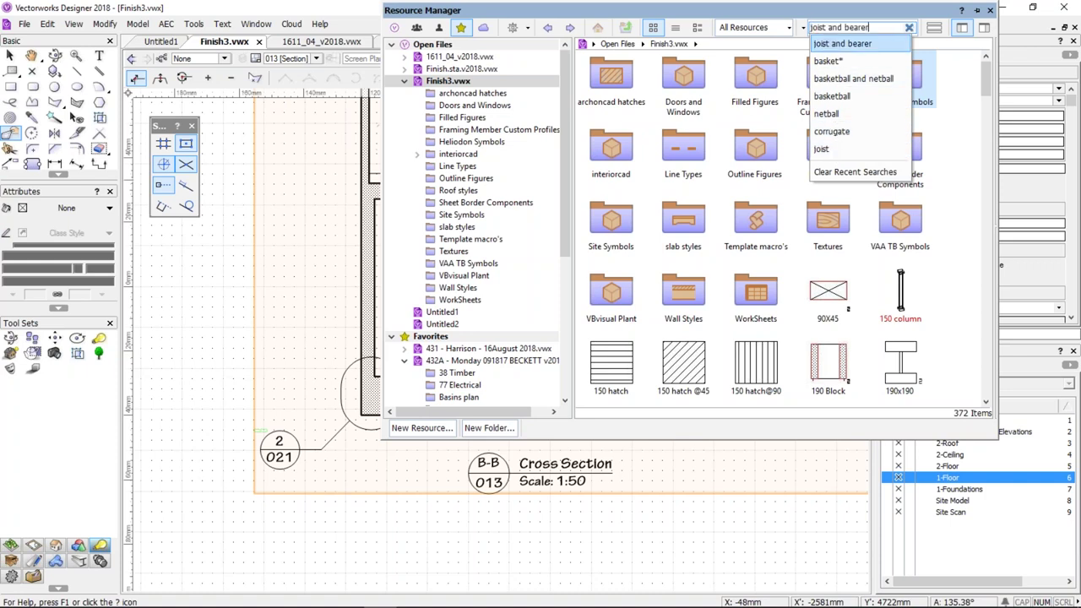
left_click(787, 27)
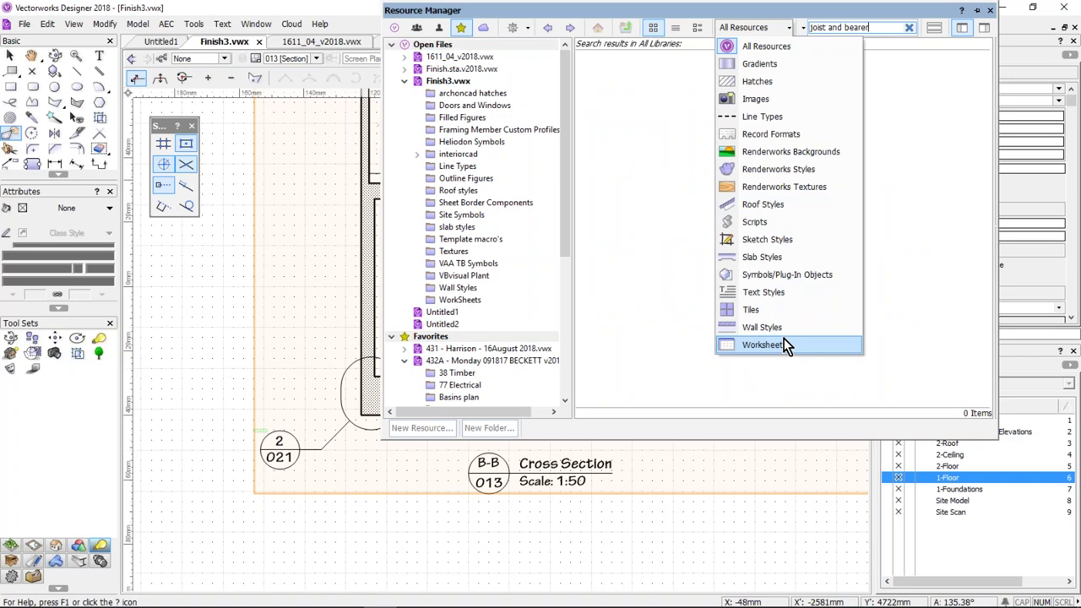
left_click(752, 34)
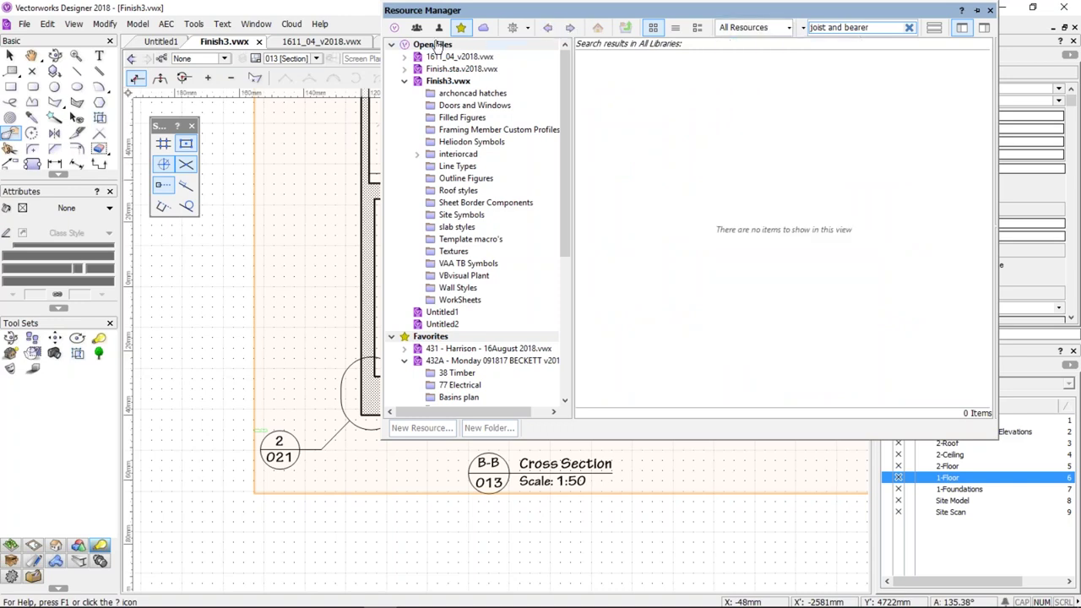
Collapse the Open Files and Favorites groups and display only the Workgroup Libraries alongside them, checking the User Libraries briefly
left_click(391, 45)
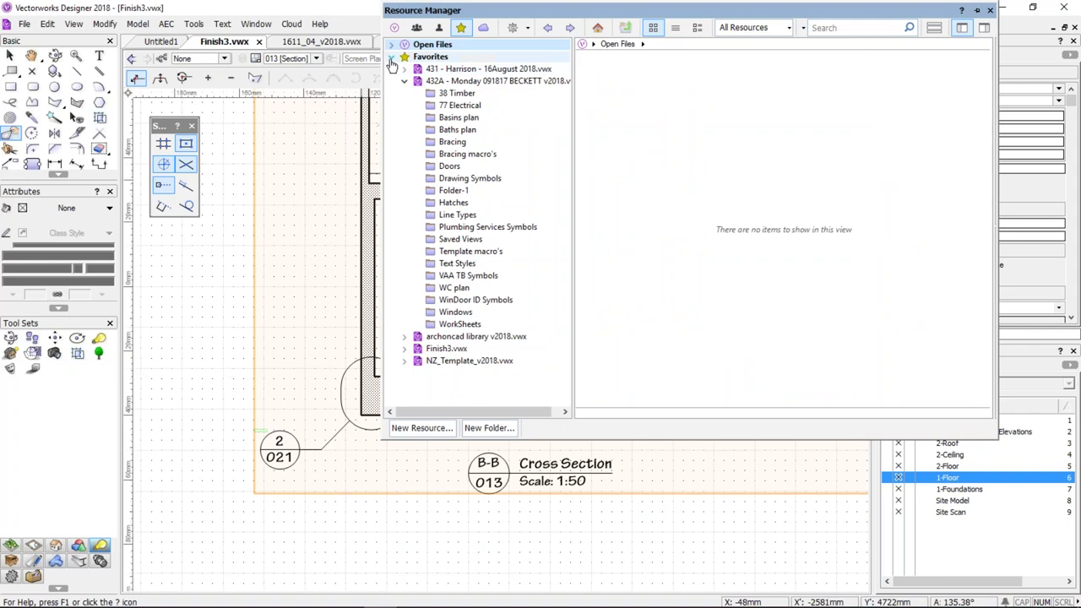
left_click(392, 58)
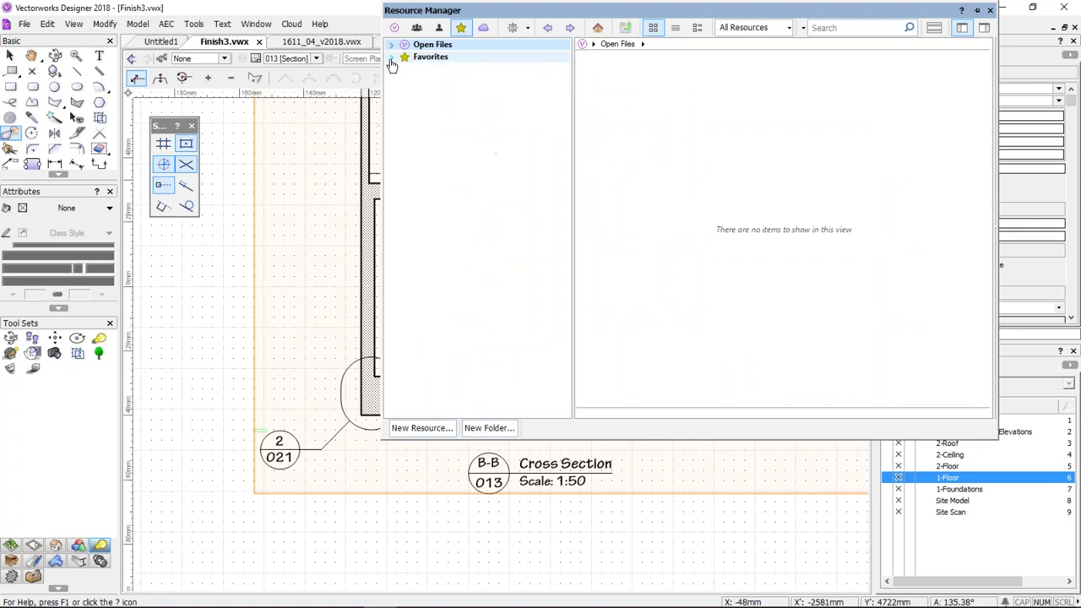
left_click(423, 30)
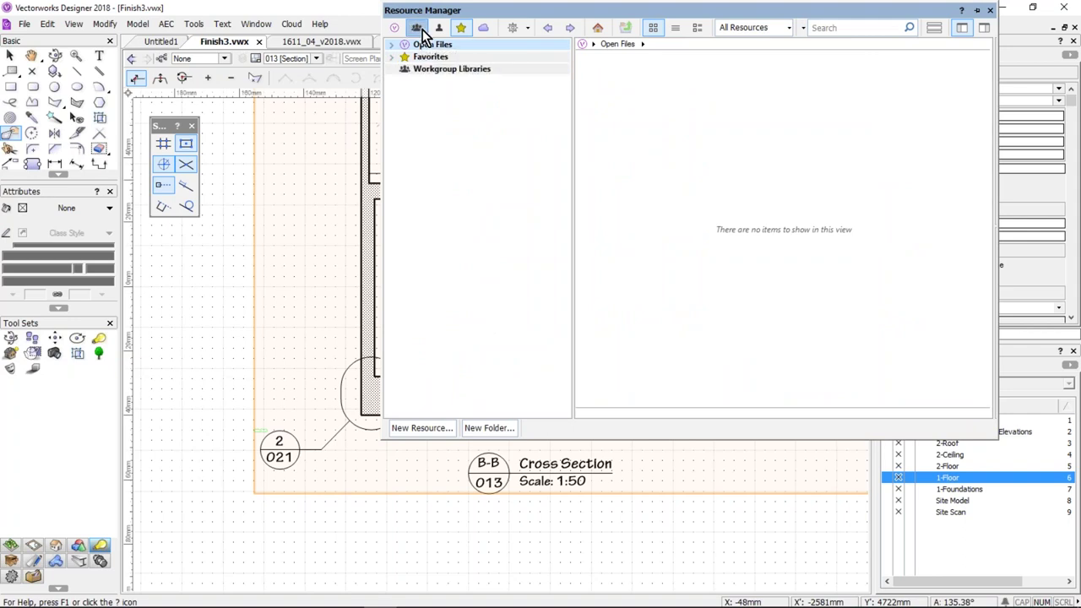
left_click(437, 29)
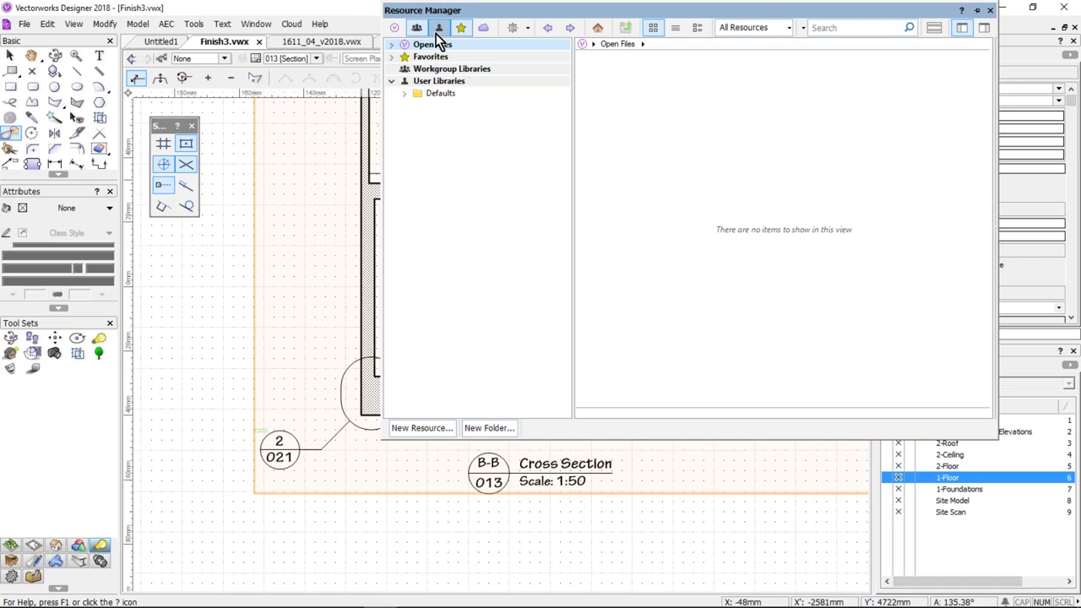
left_click(437, 30)
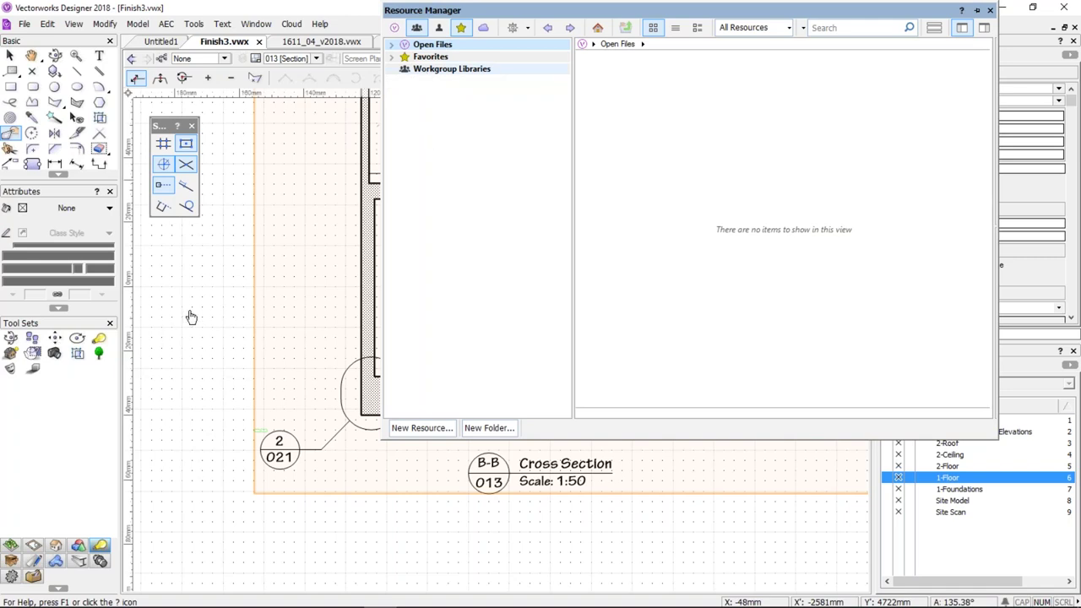
left_click(477, 335)
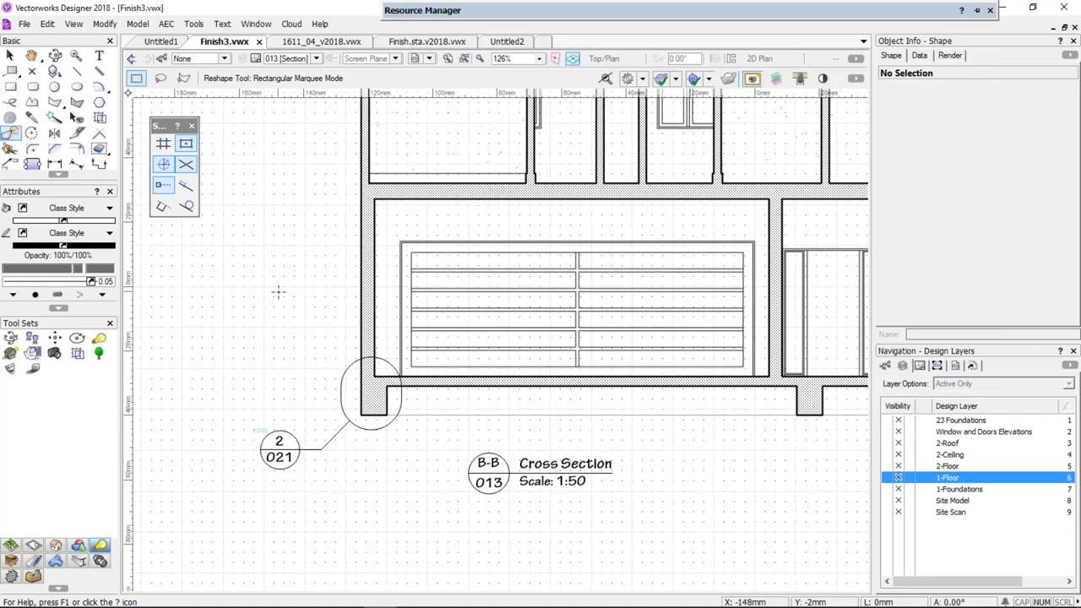
Enter annotation editing of the Cross Section B-B viewport with the 2/021 detail-callout marker at the slab edge selected
key("x")
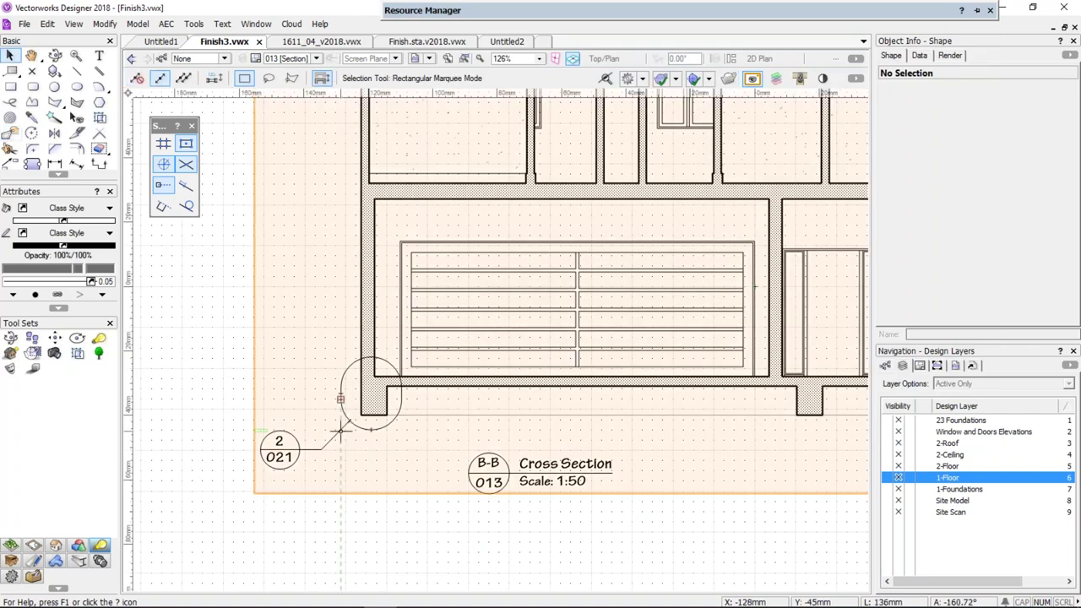
double_click(343, 420)
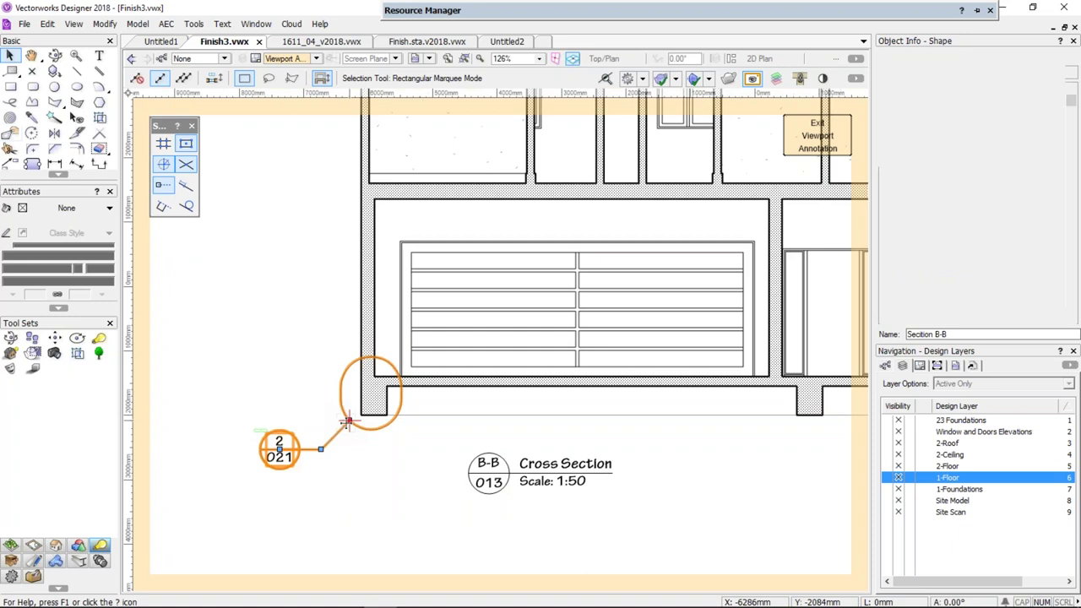
left_click(346, 420)
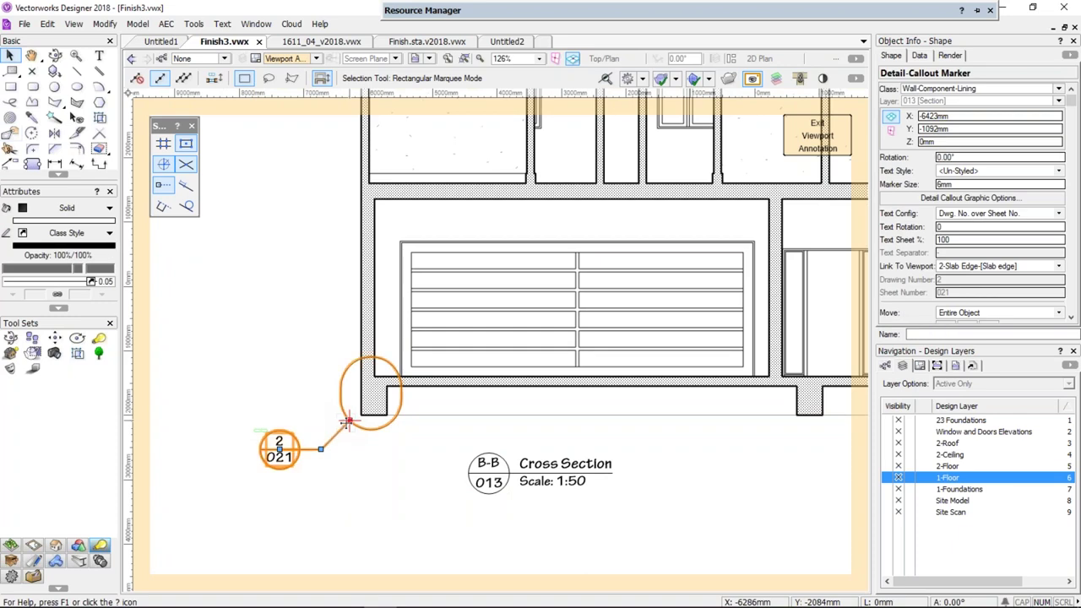
scroll(346, 420, "up", 3)
scroll(338, 444, "down", 2)
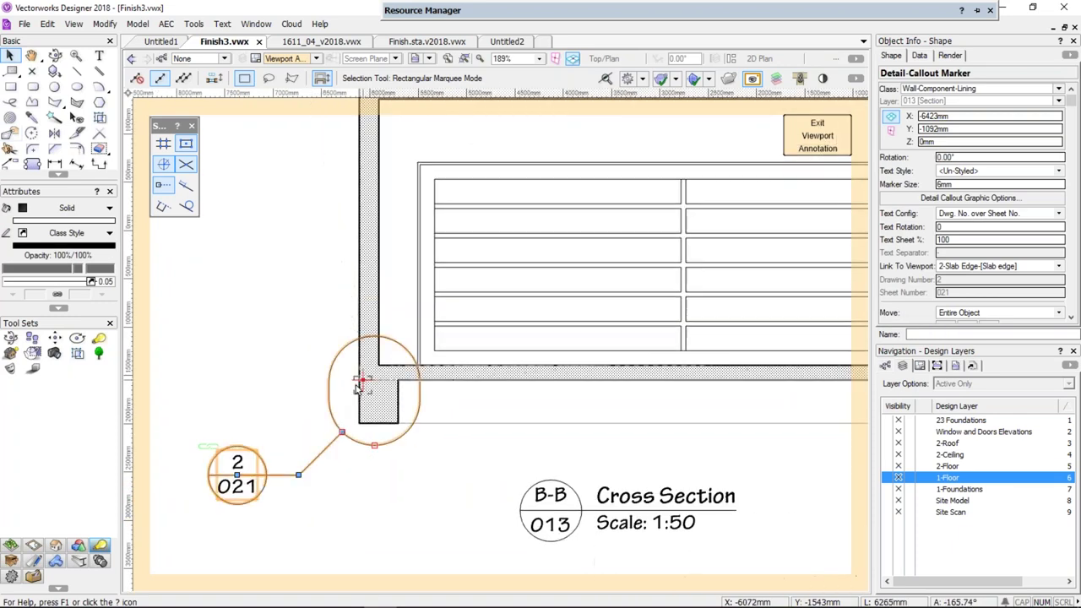
scroll(341, 444, "up", 2)
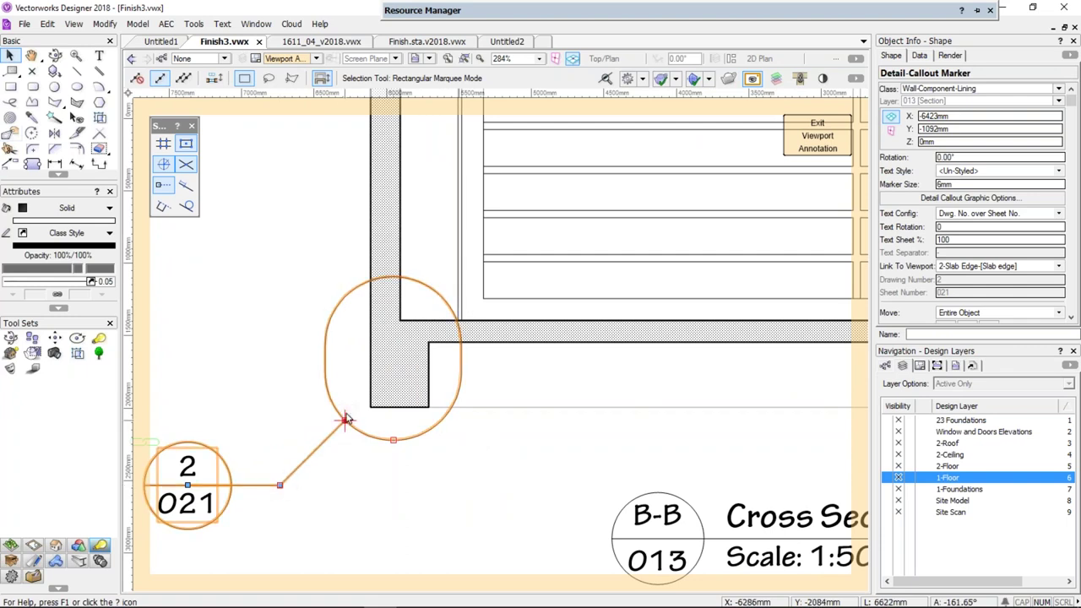
Reshape the detail callout's outline by filleting all four corners with a 250 mm radius
left_click(10, 133)
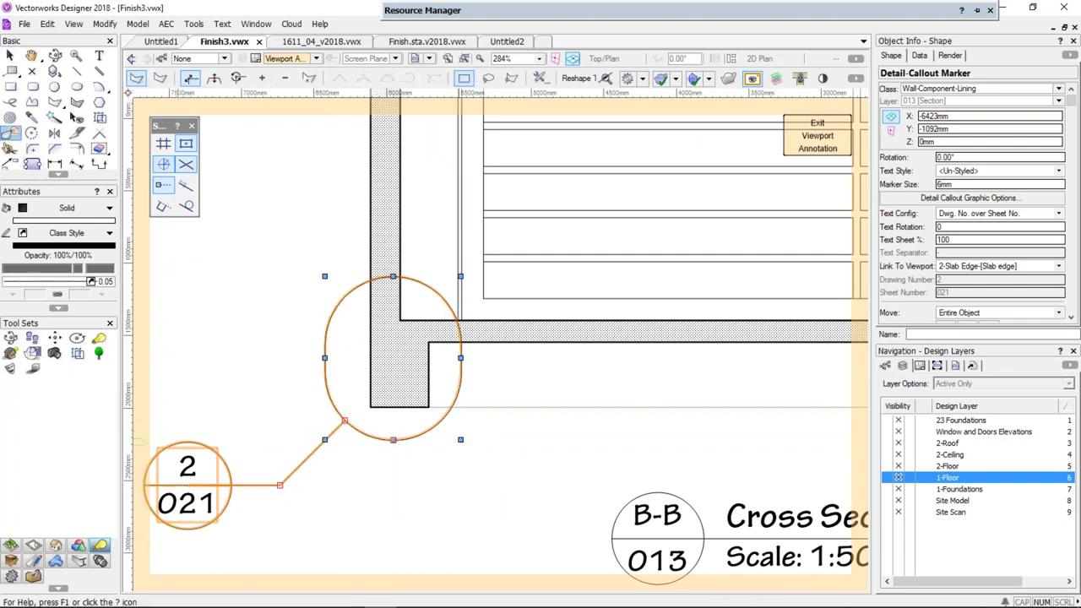
left_click(237, 80)
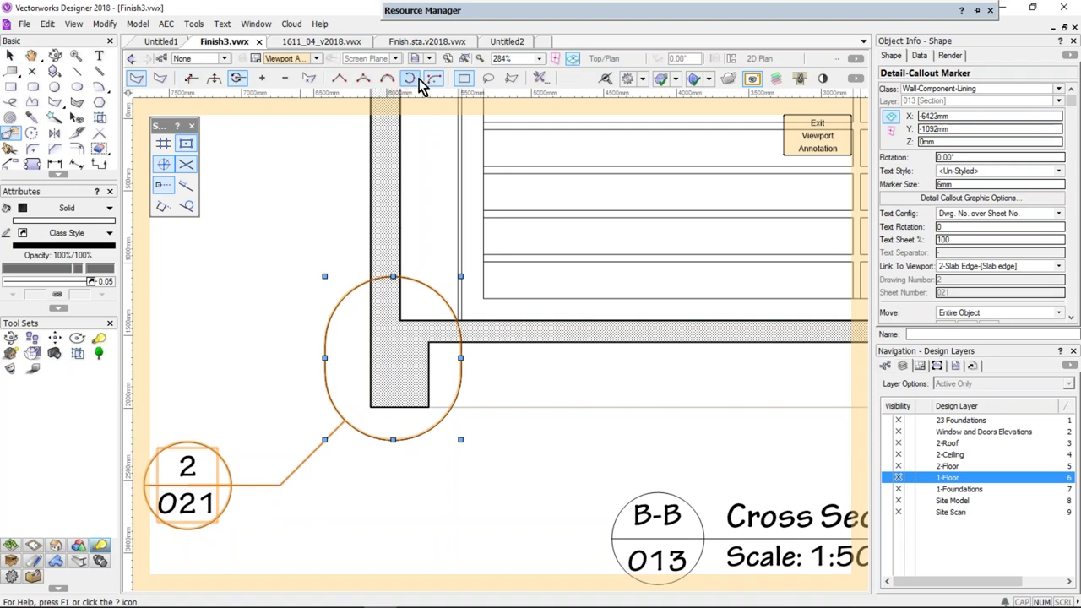
left_click(539, 79)
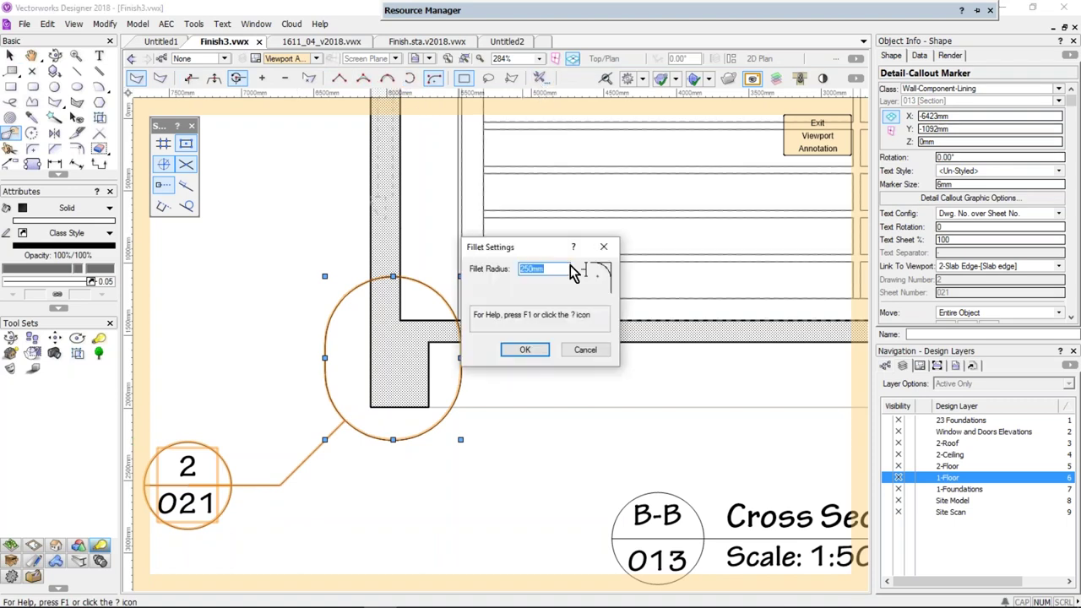
left_click(527, 351)
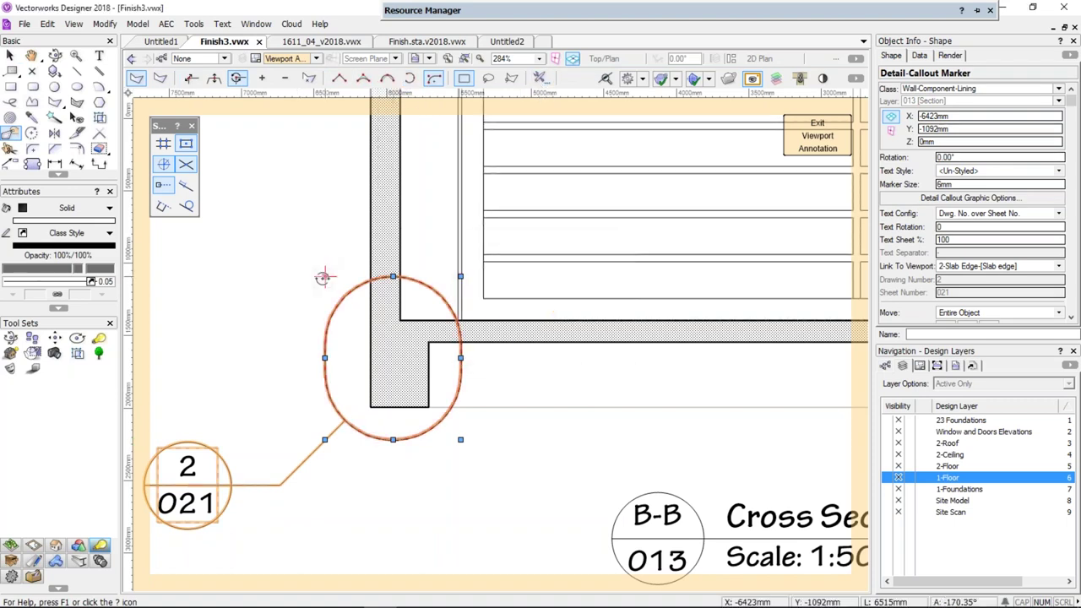
left_click(324, 276)
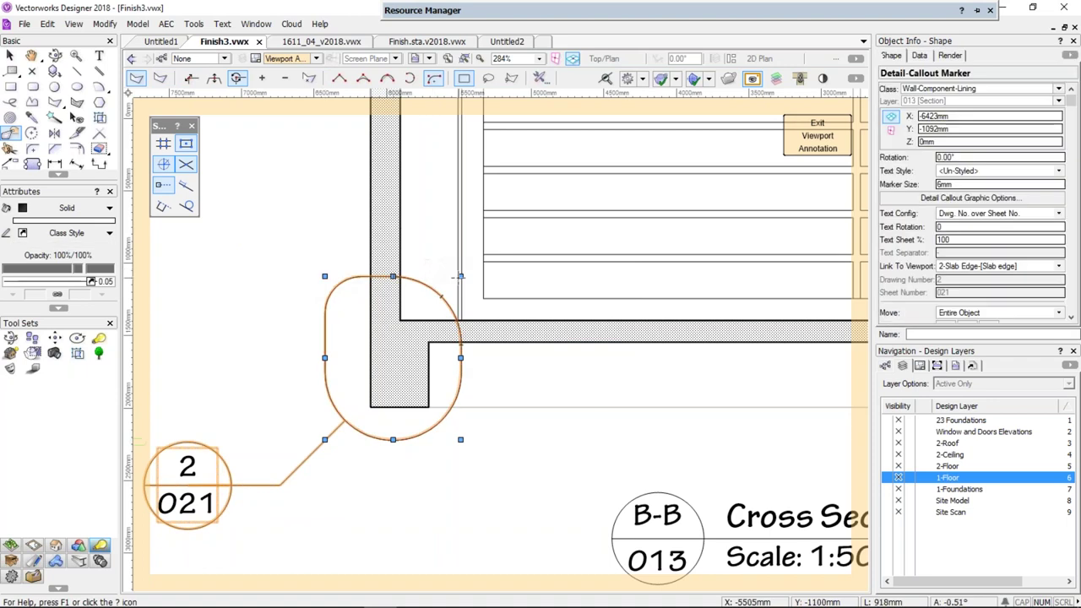
left_click(461, 275)
left_click(324, 439)
left_click(460, 439)
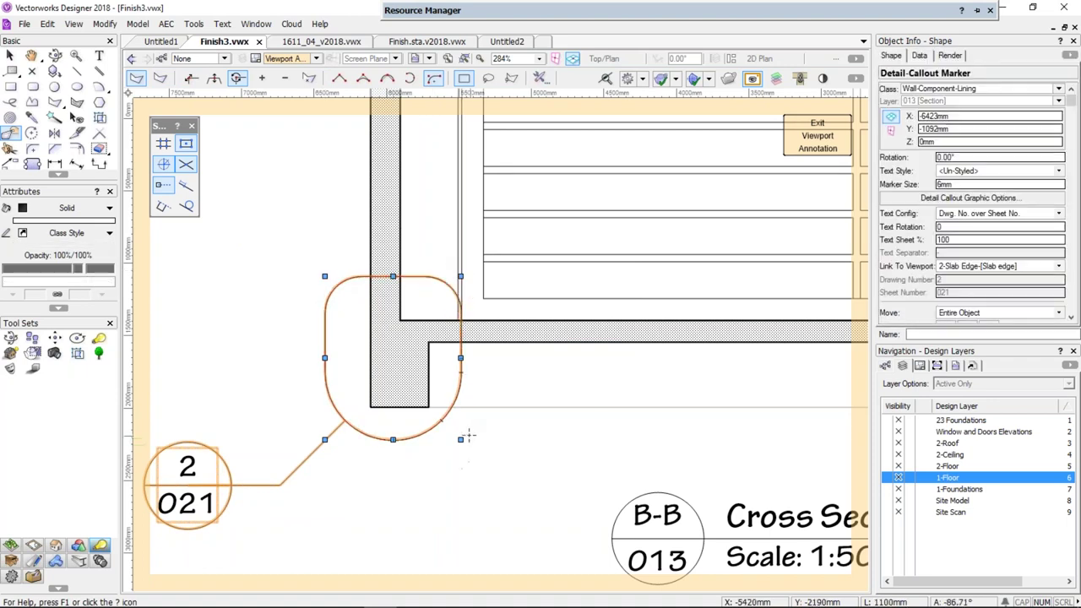
left_click(326, 439)
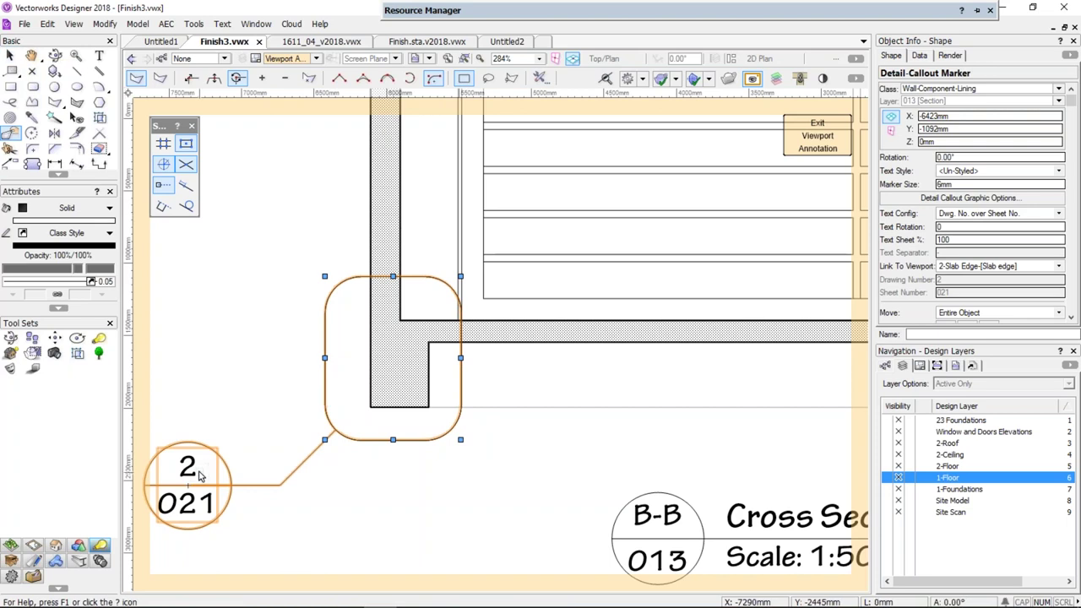
Set the detail callout's tag position to Bottom Right, then recheck its graphic options
left_click(920, 199)
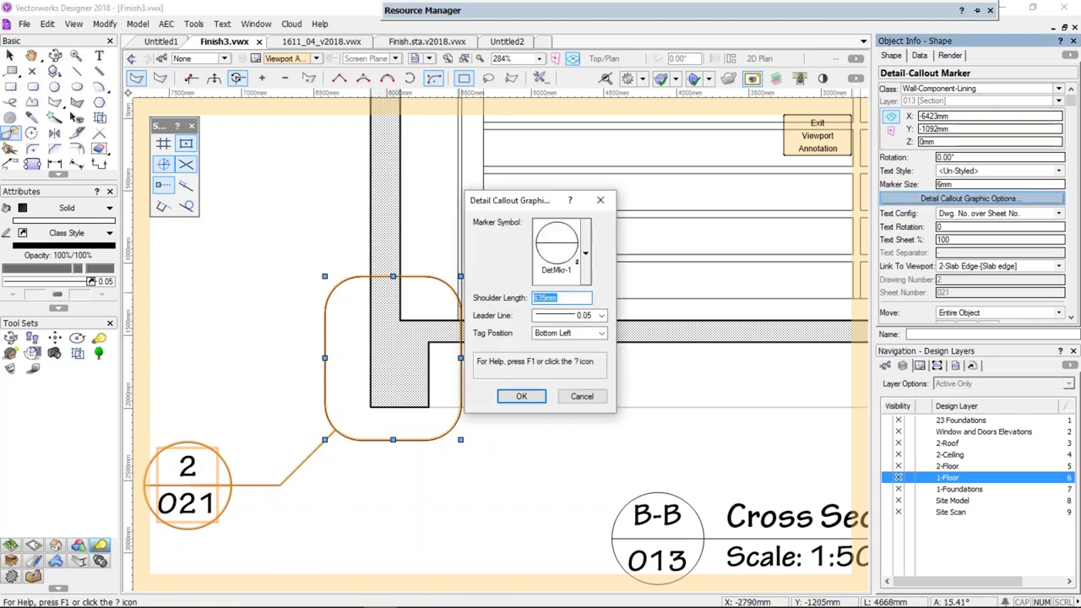
left_click(583, 334)
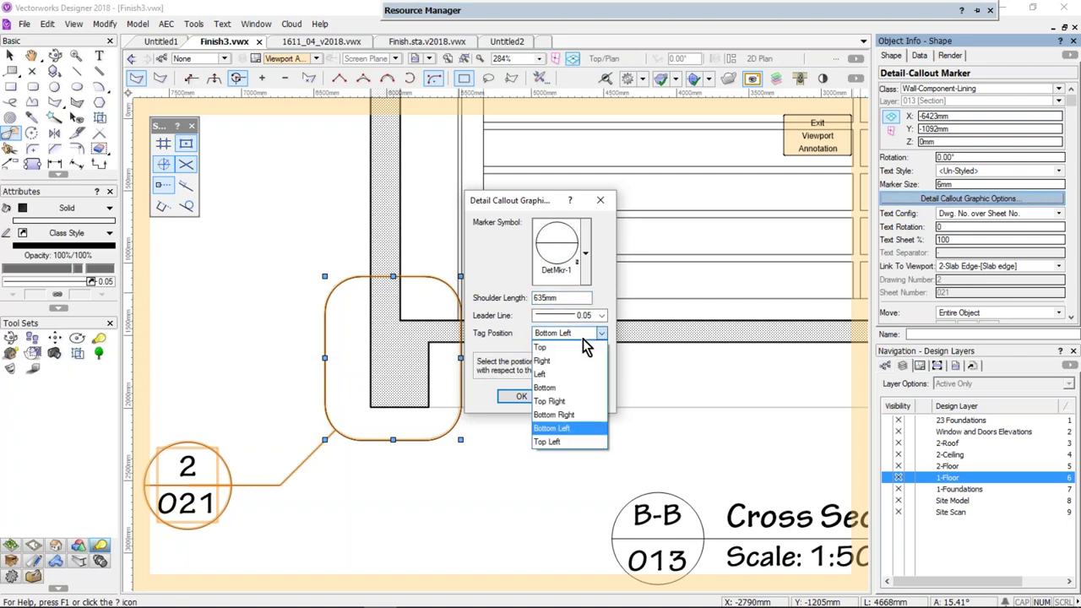
left_click(580, 414)
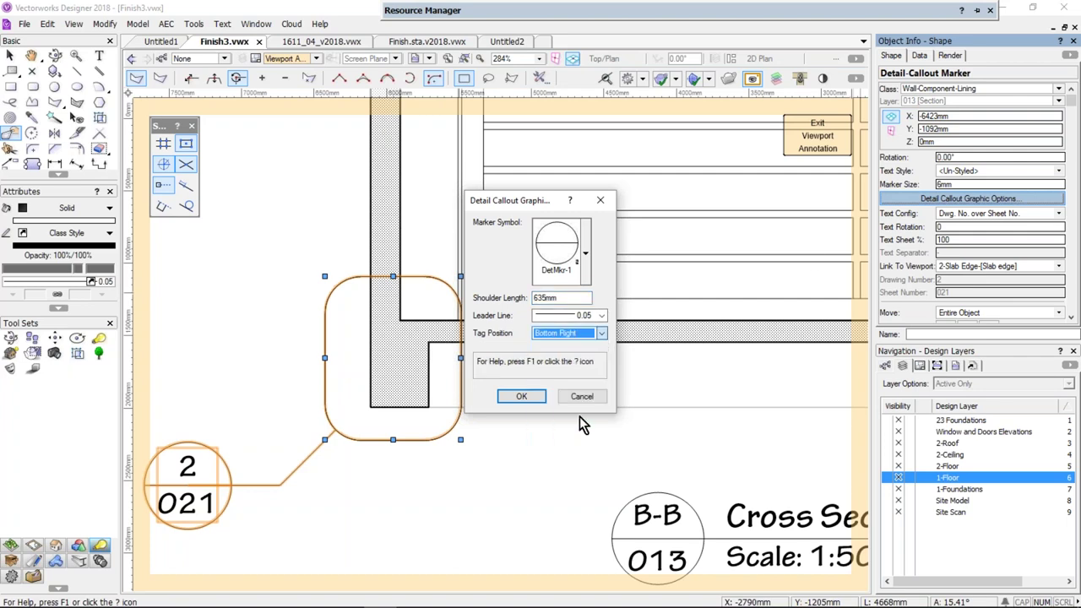
left_click(521, 396)
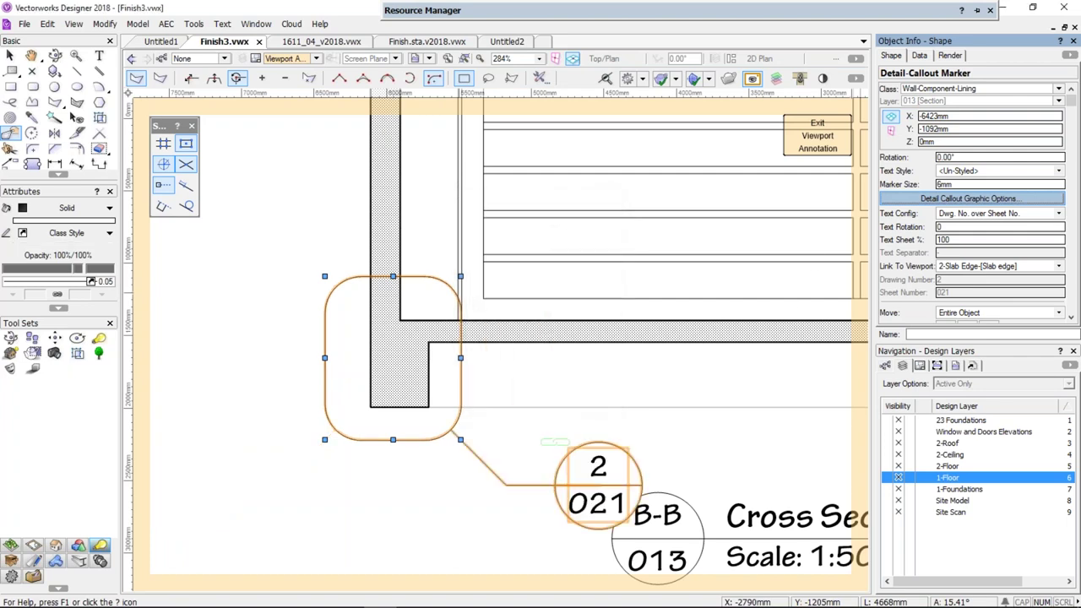
left_click(932, 199)
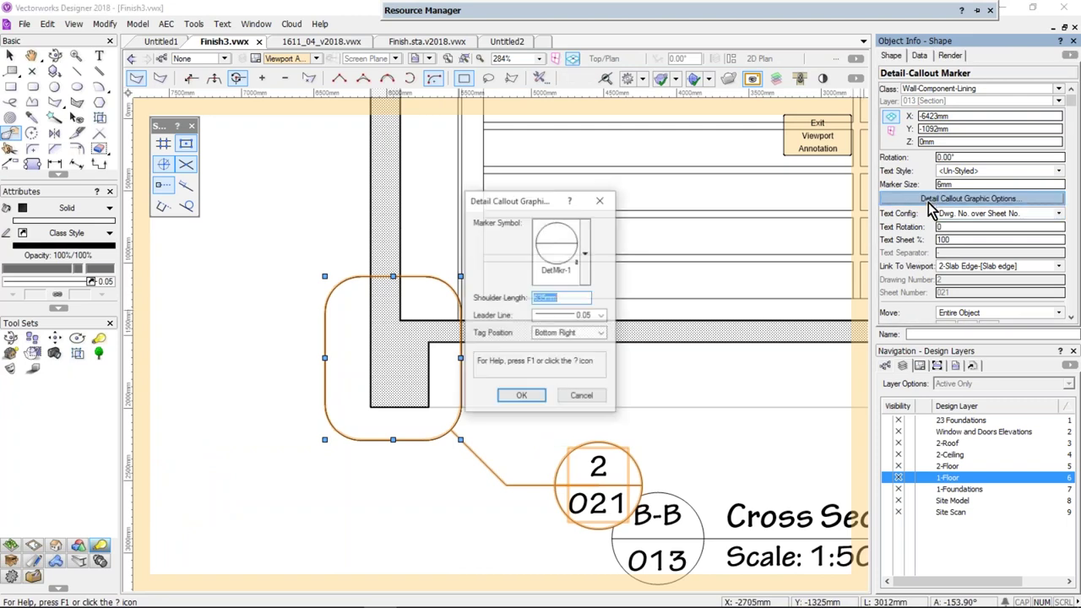
left_click(517, 397)
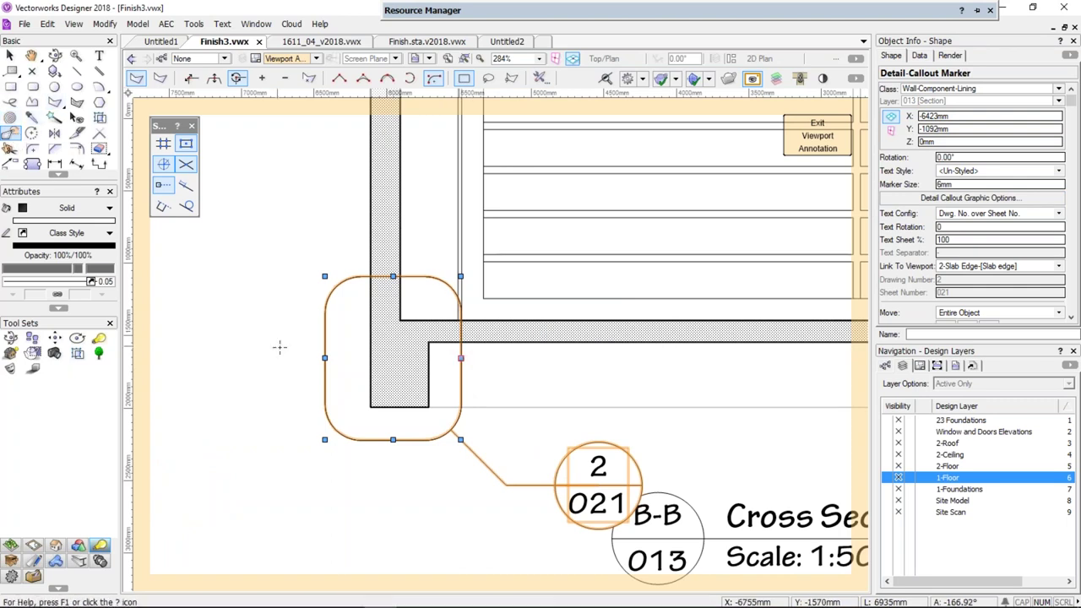
Reshape the detail callout's outline by moving its left and top edges outward and right edge inward, and exit the viewport annotation
left_click(190, 78)
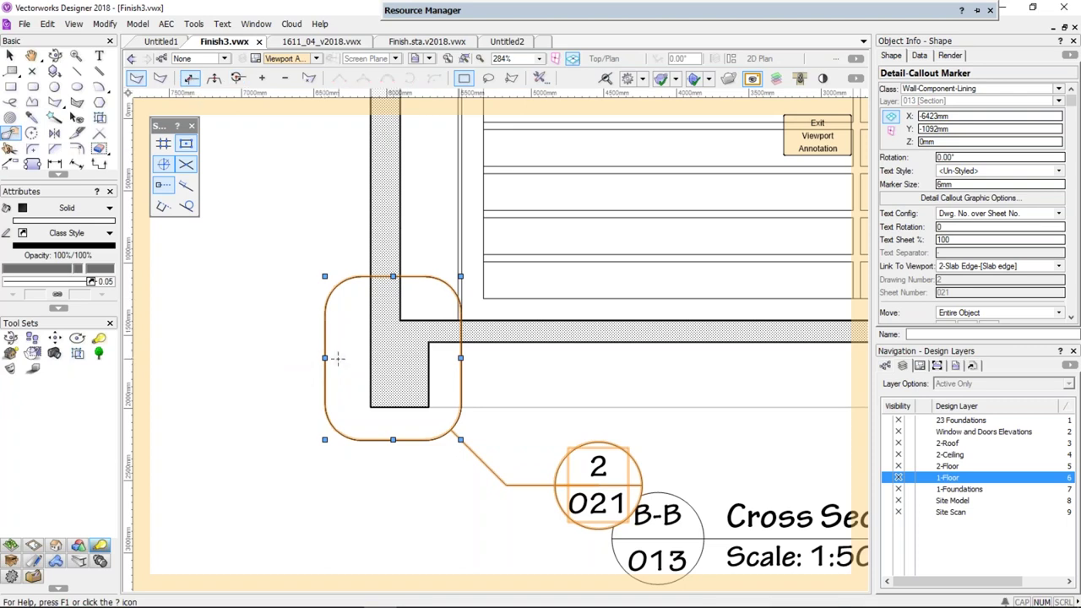
left_click_drag(325, 358, 297, 358)
left_click_drag(379, 276, 379, 228)
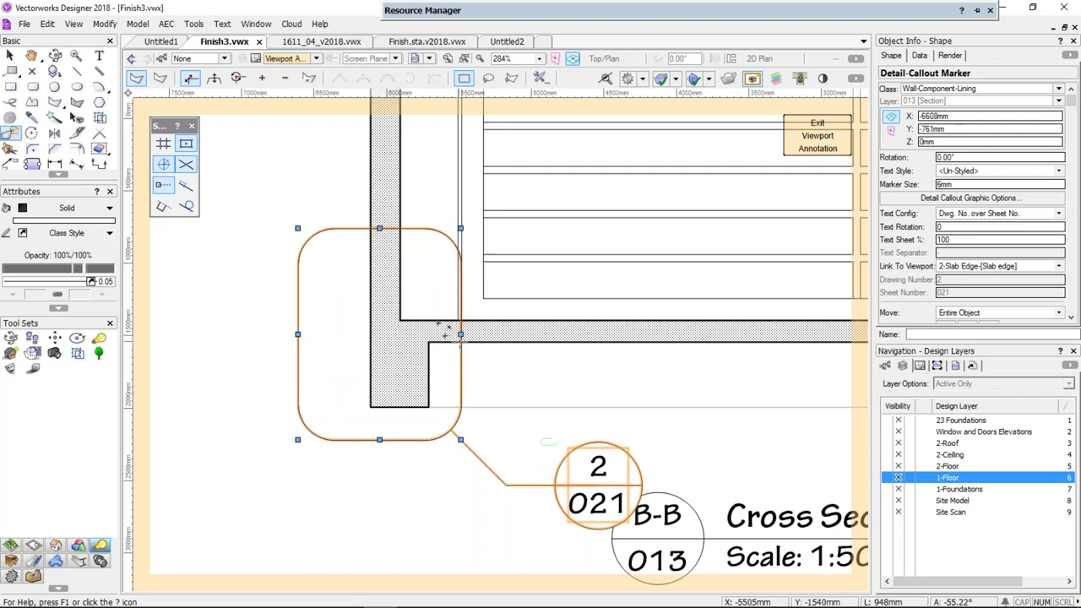
left_click_drag(461, 334, 447, 335)
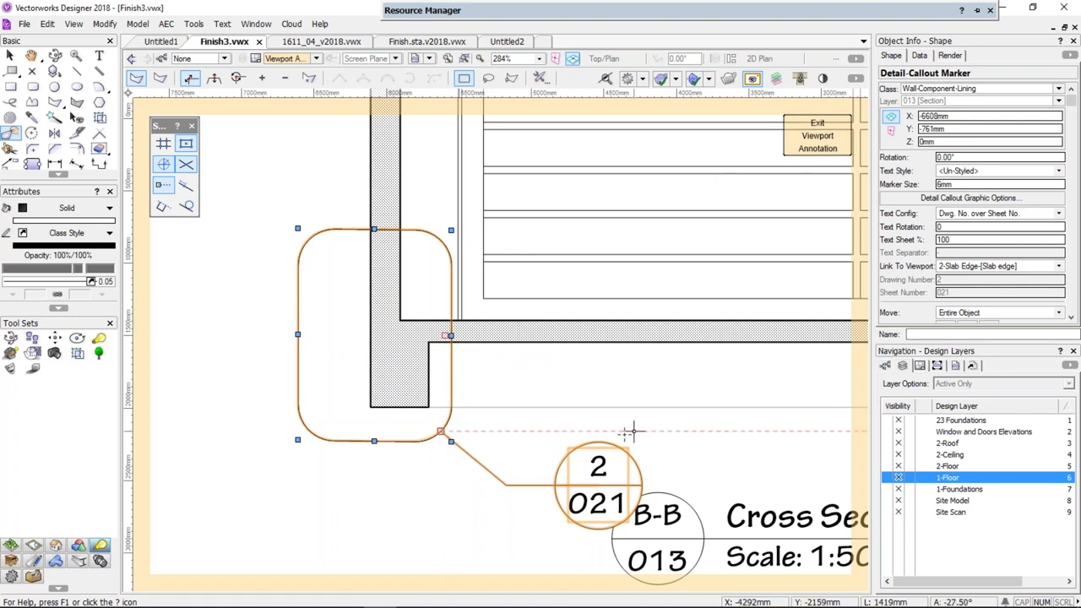
key("h")
left_click_drag(603, 372, 506, 326)
left_click(499, 417)
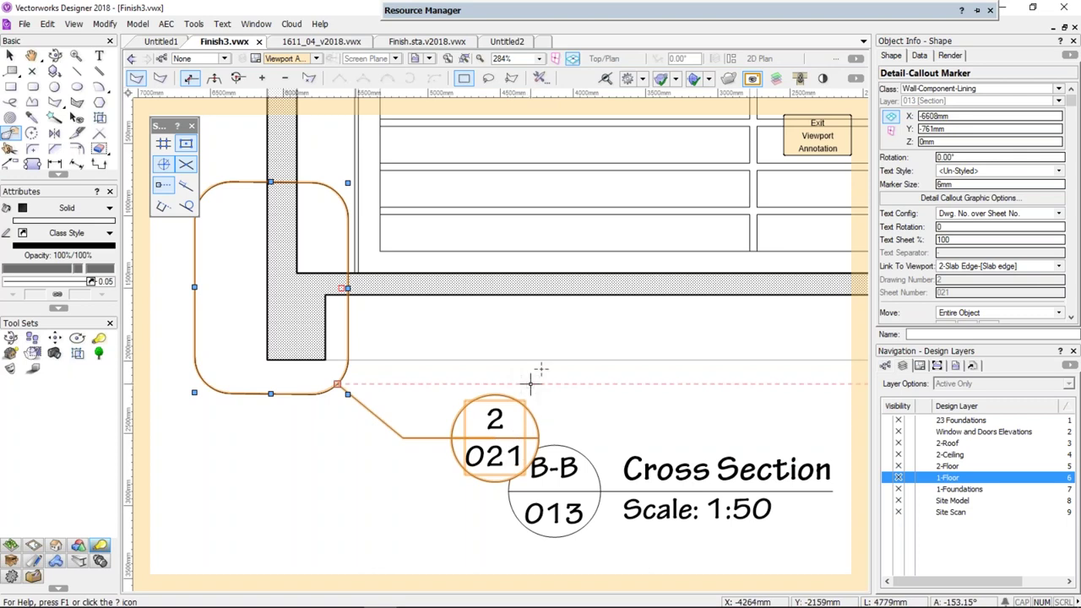
left_click(818, 141)
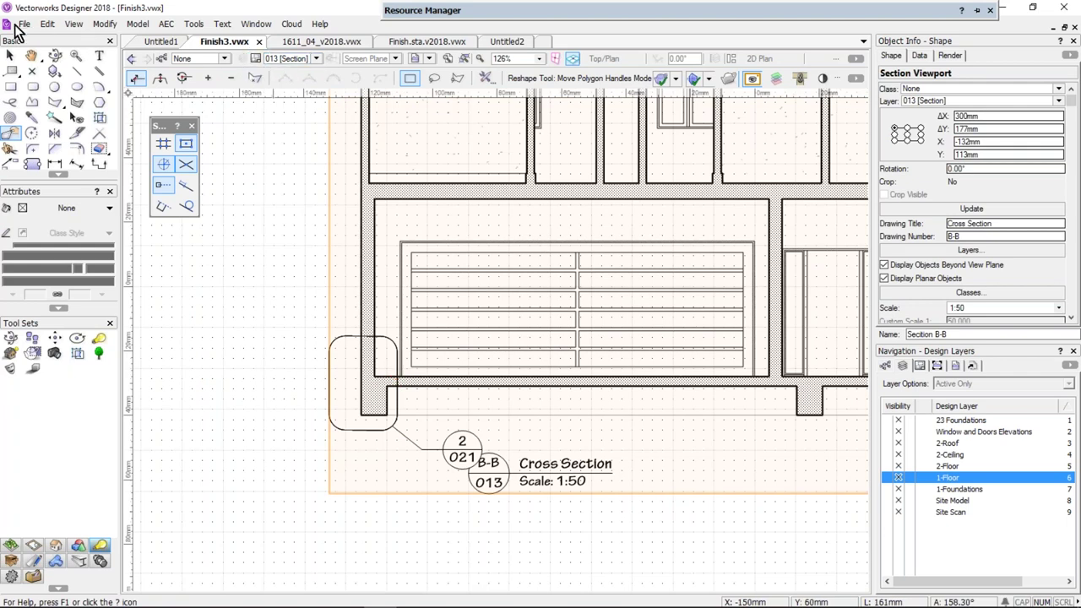
Open the recent file "more plugin styles.vwx"
left_click(25, 25)
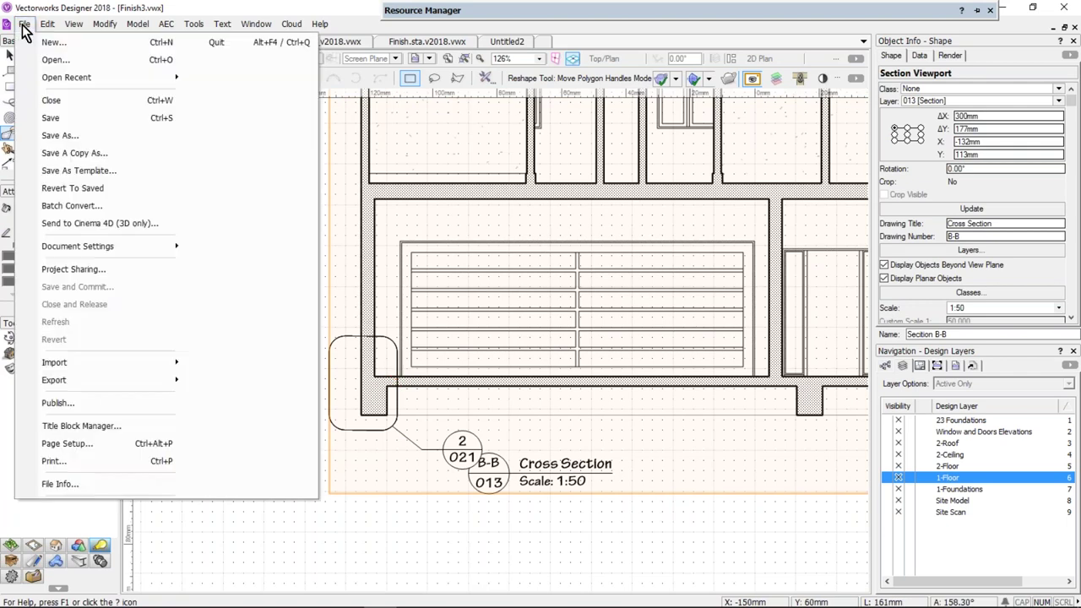
mouse_move(37, 80)
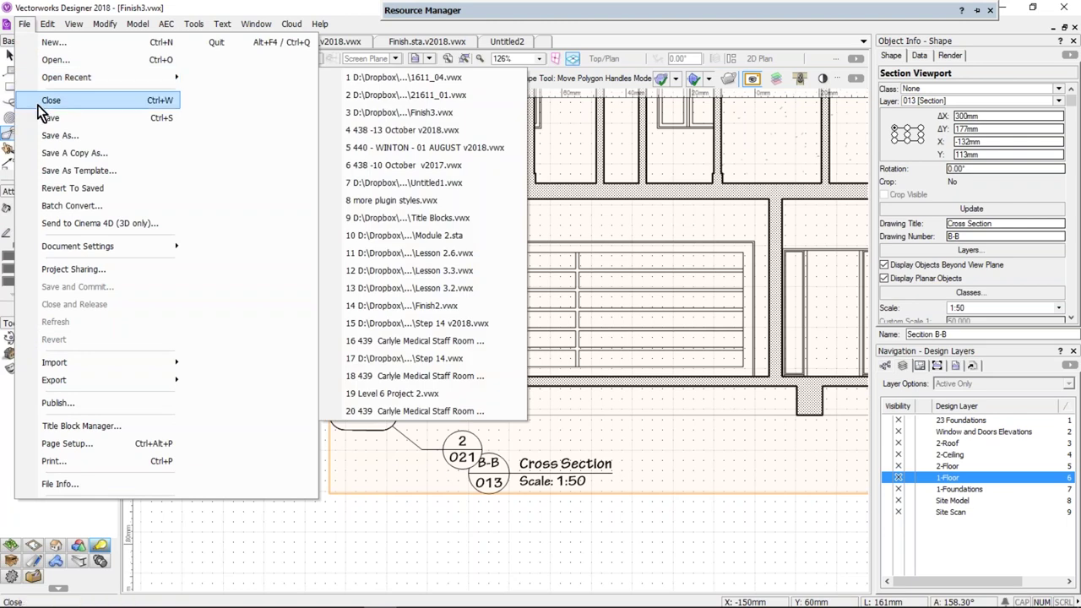
left_click(471, 201)
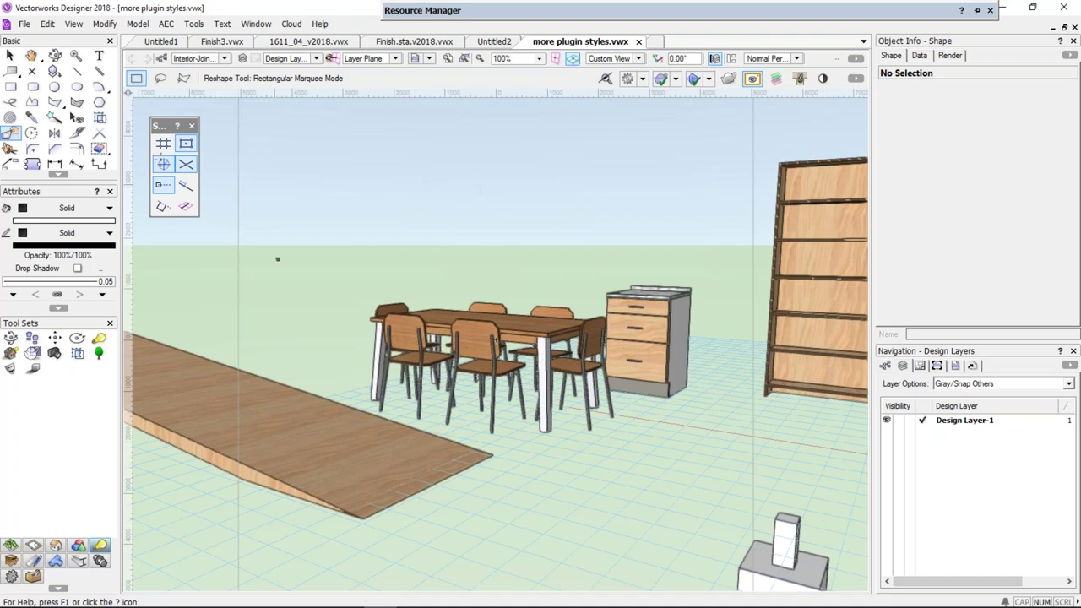
Select the table and chairs object and review its style choices, keeping 900x1800 Table and Chairs
left_click(10, 54)
left_click(477, 359)
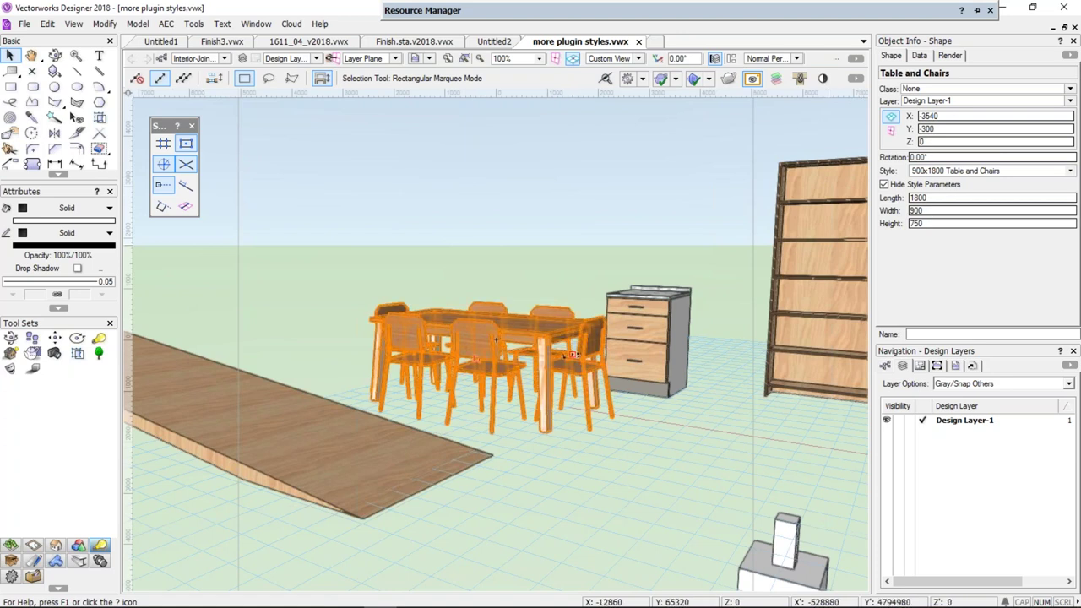
left_click(936, 172)
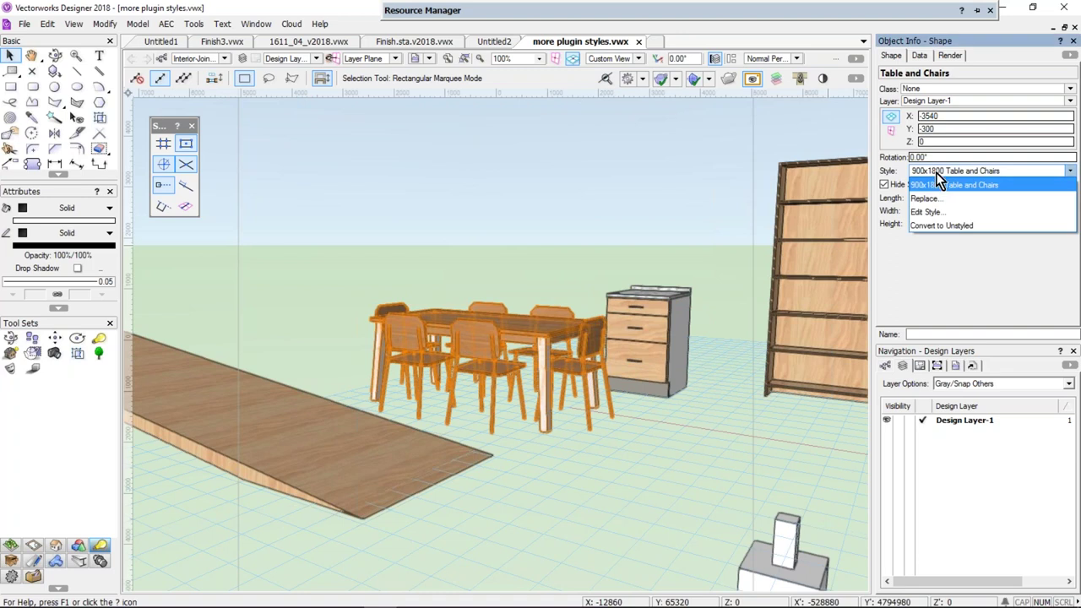
left_click(940, 189)
Change the drawer base cabinet's type to Sink Front and set its length to 1000
left_click(642, 328)
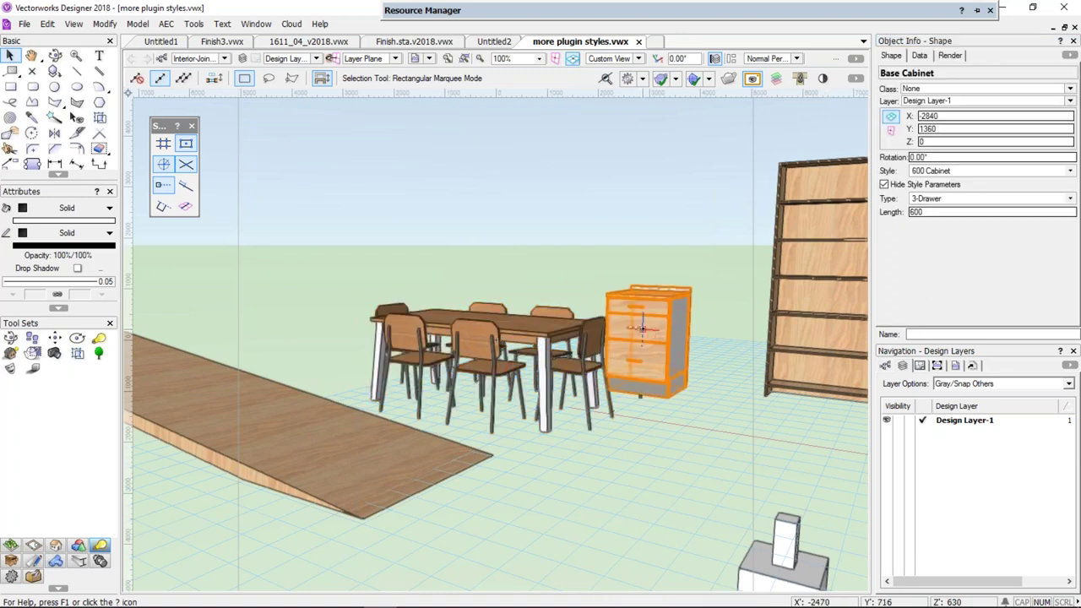
left_click(941, 198)
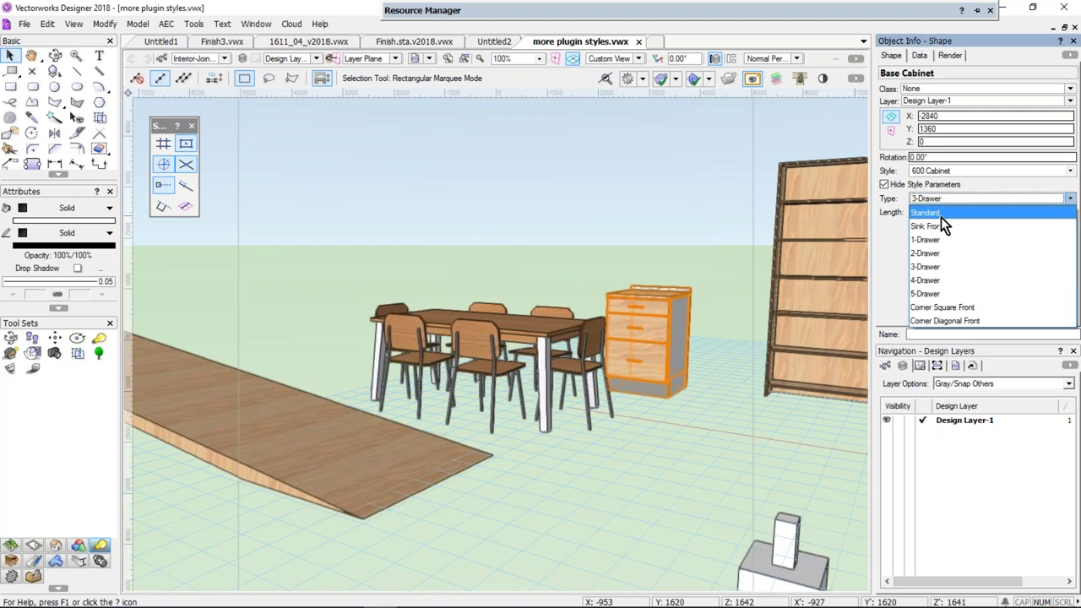
left_click(940, 226)
double_click(945, 211)
type("1000")
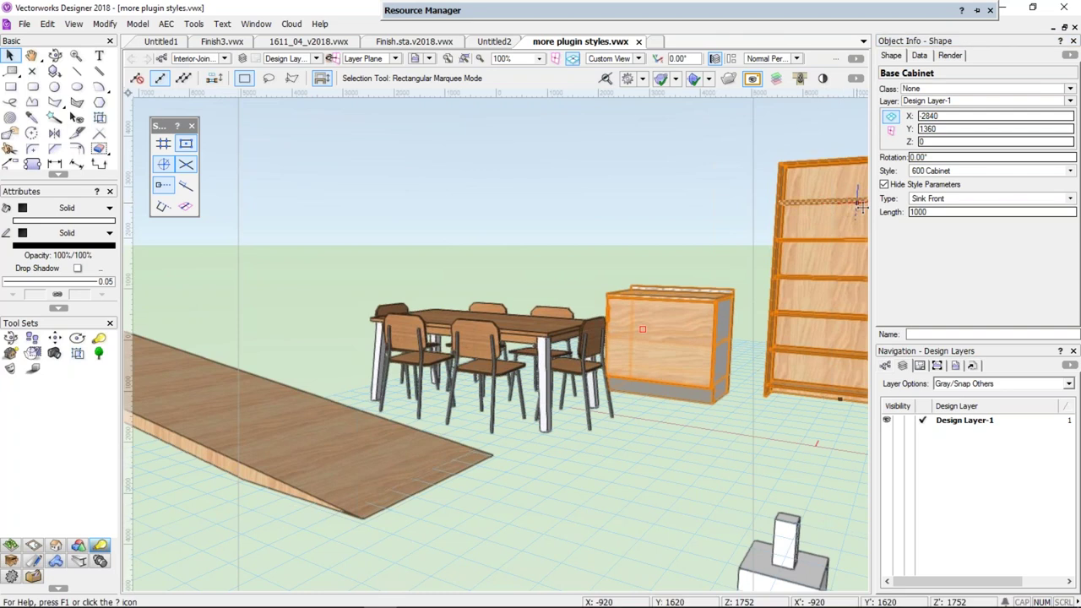
Try the 1-Drawer type on the base cabinet, settle on 5-Drawer, and briefly reveal its hidden style parameters
left_click(929, 202)
left_click(924, 239)
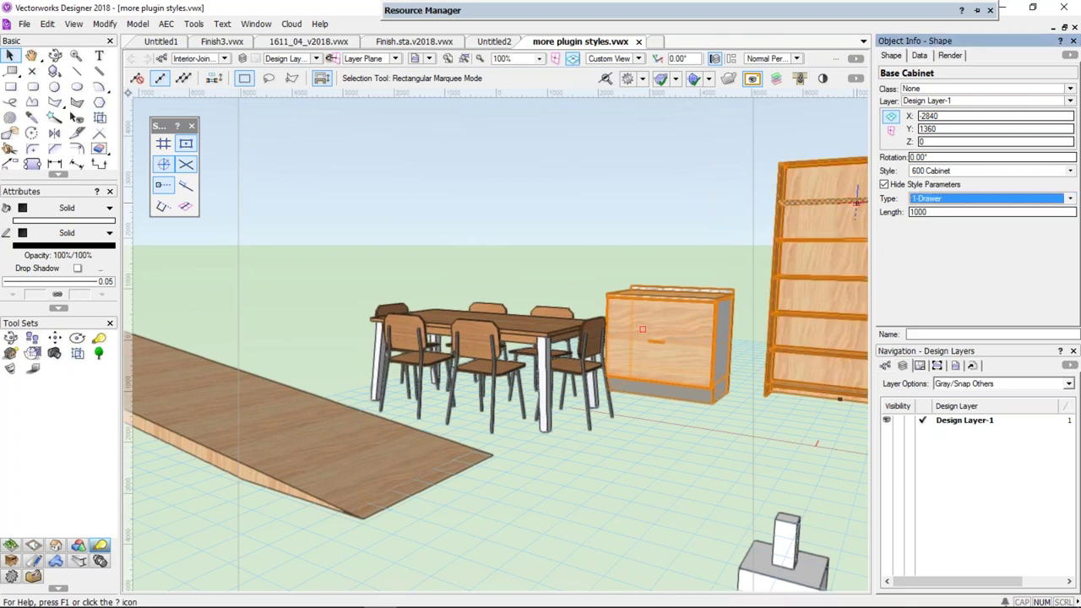
left_click(936, 199)
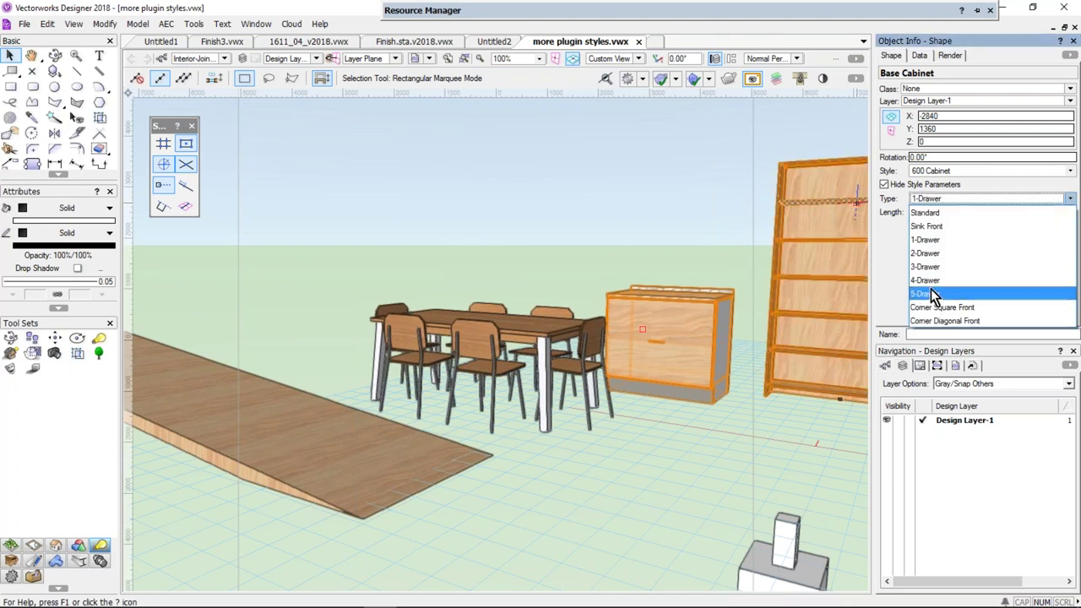
left_click(936, 292)
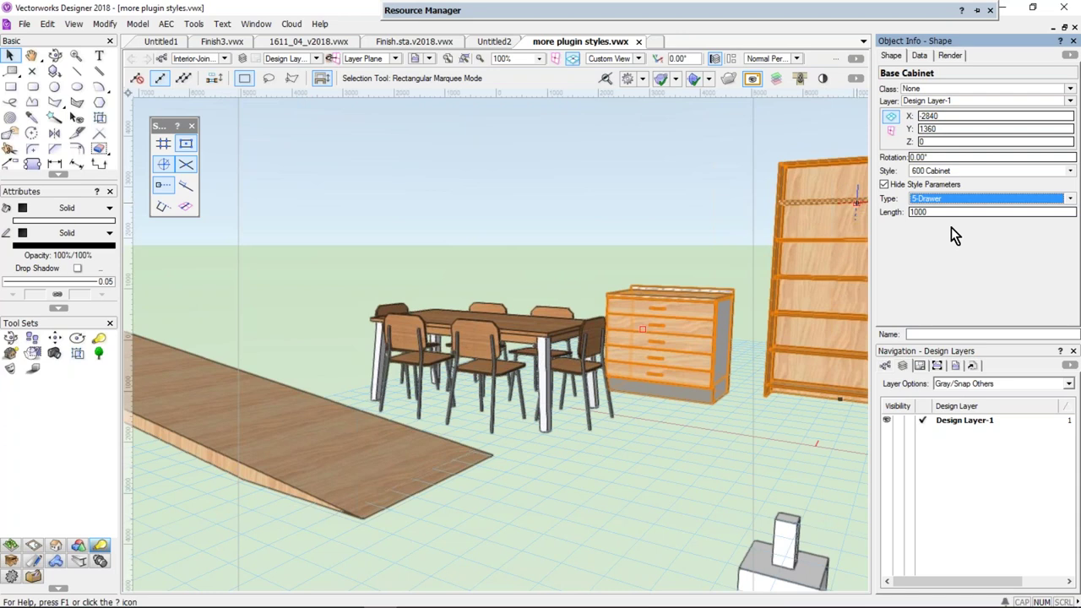
left_click(886, 184)
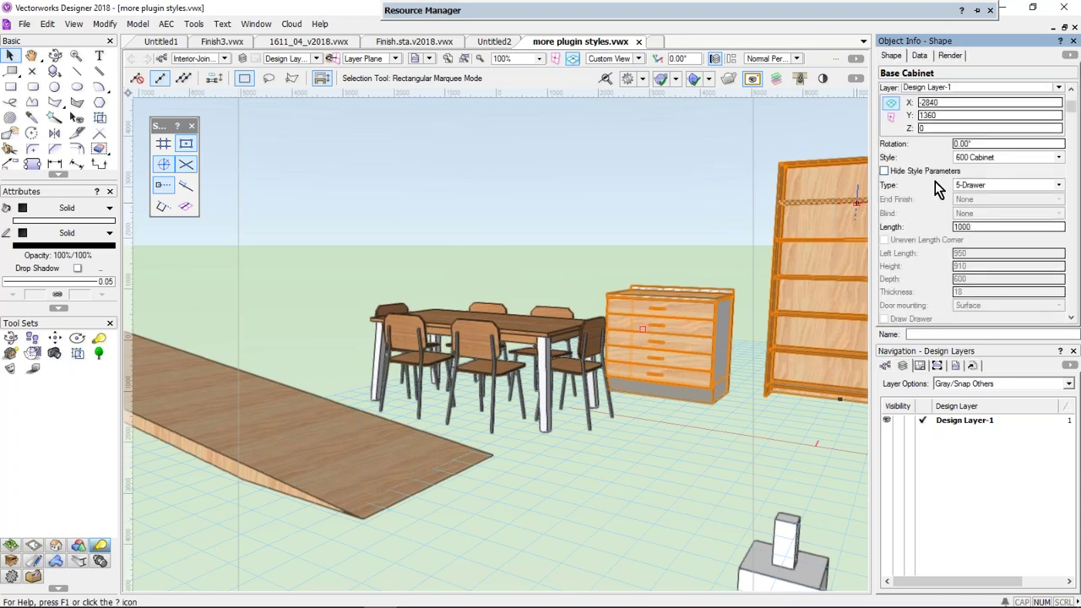
left_click(917, 172)
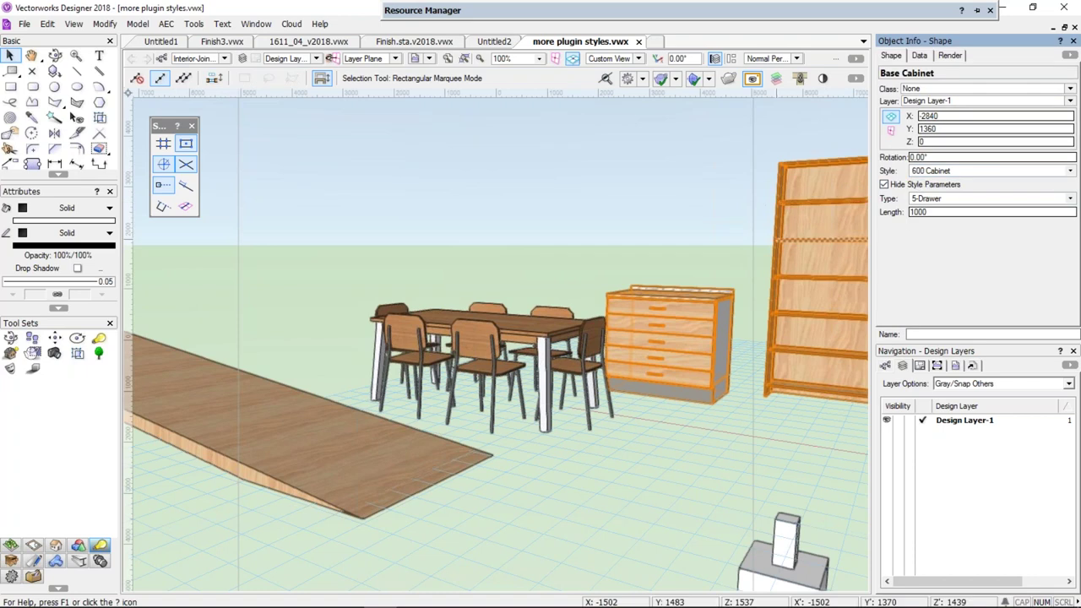
Start a new plug-in style from the unstyled shelving unit in this file and name it "bookcase"
middle_click_drag(777, 238, 463, 259)
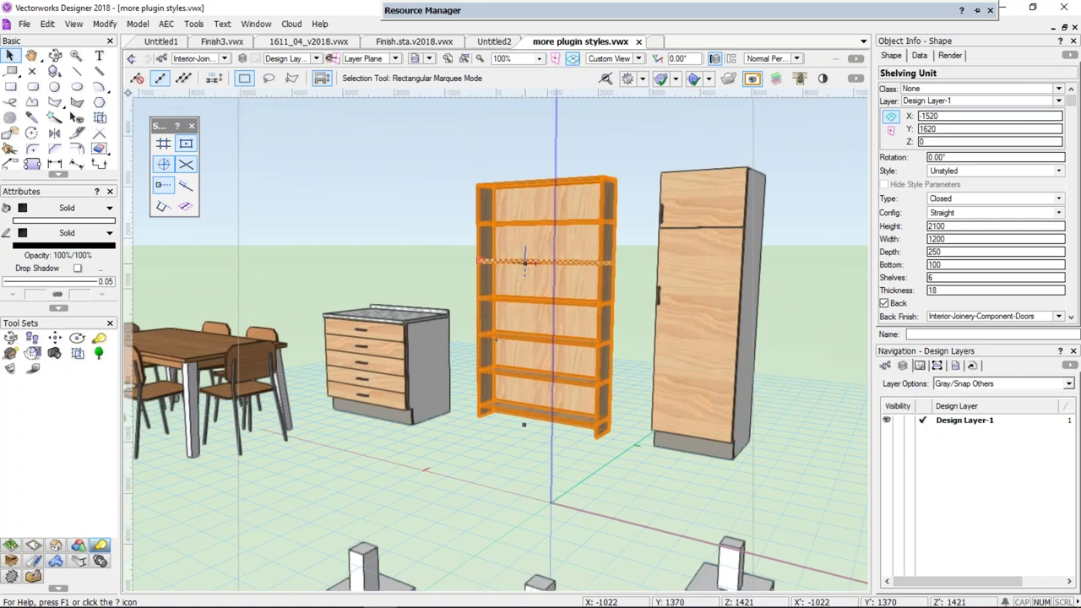
right_click(531, 255)
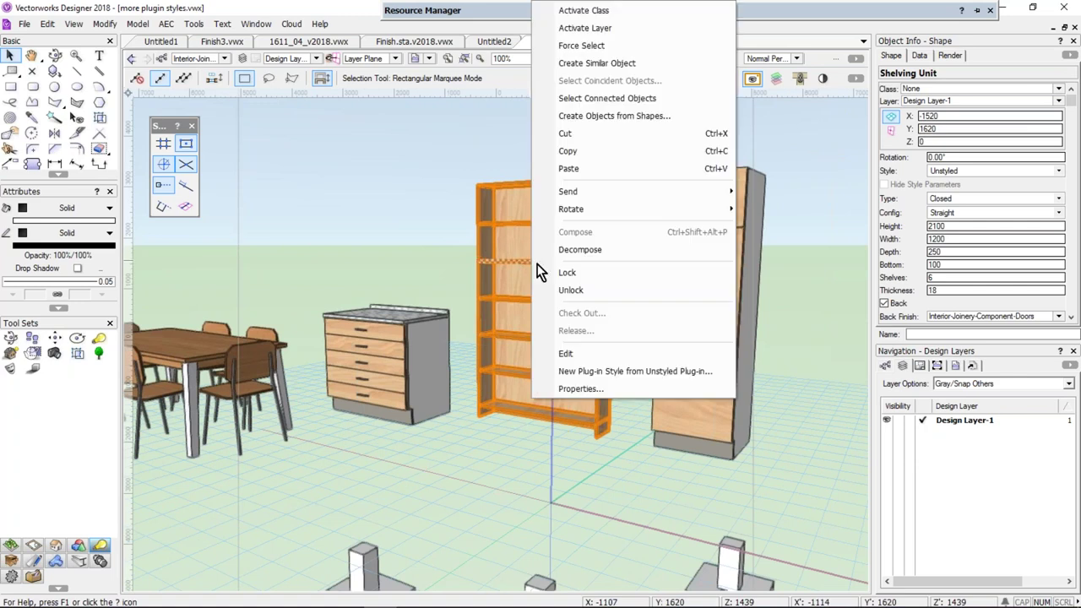
left_click(629, 378)
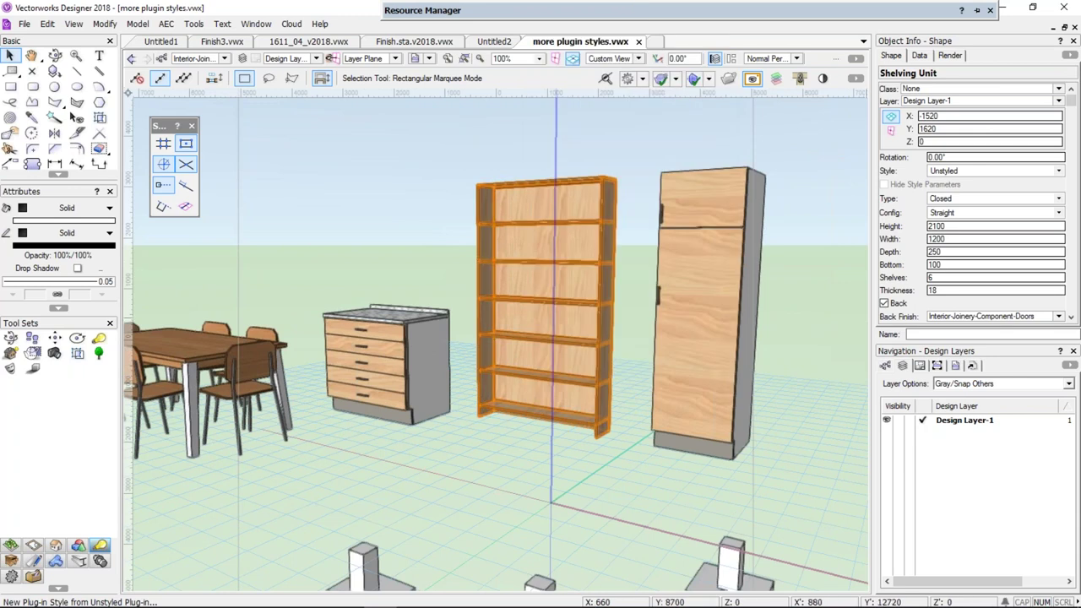
left_click(964, 174)
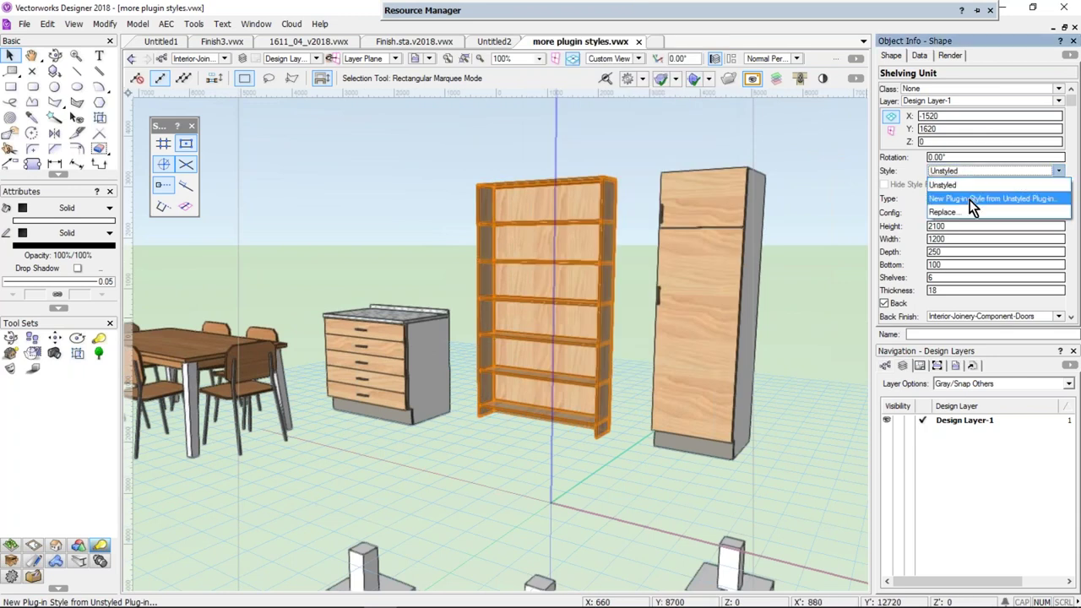
left_click(971, 205)
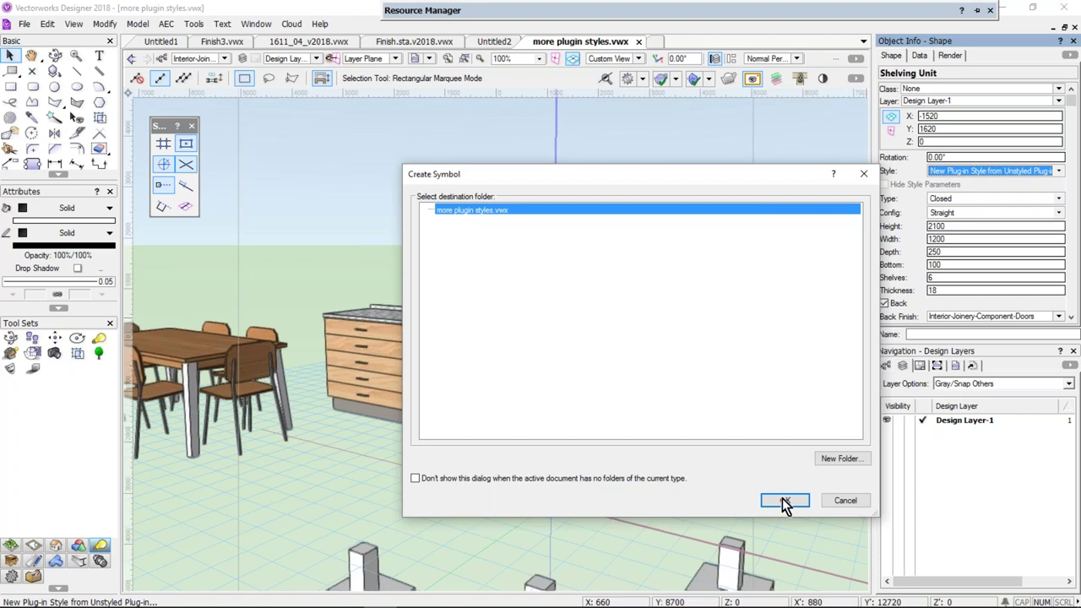
left_click(784, 501)
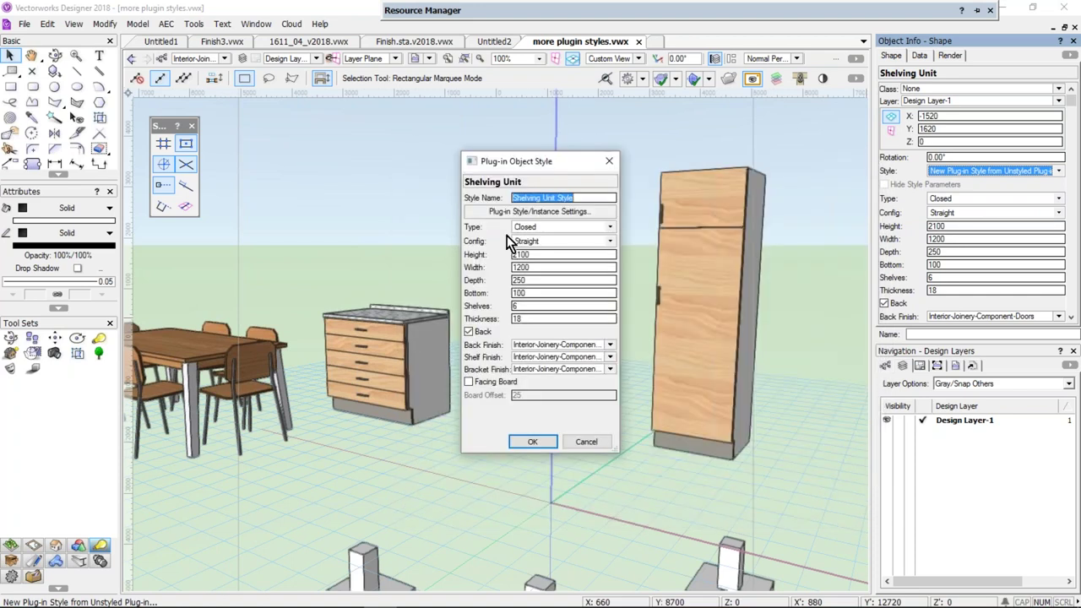
type("bookcase")
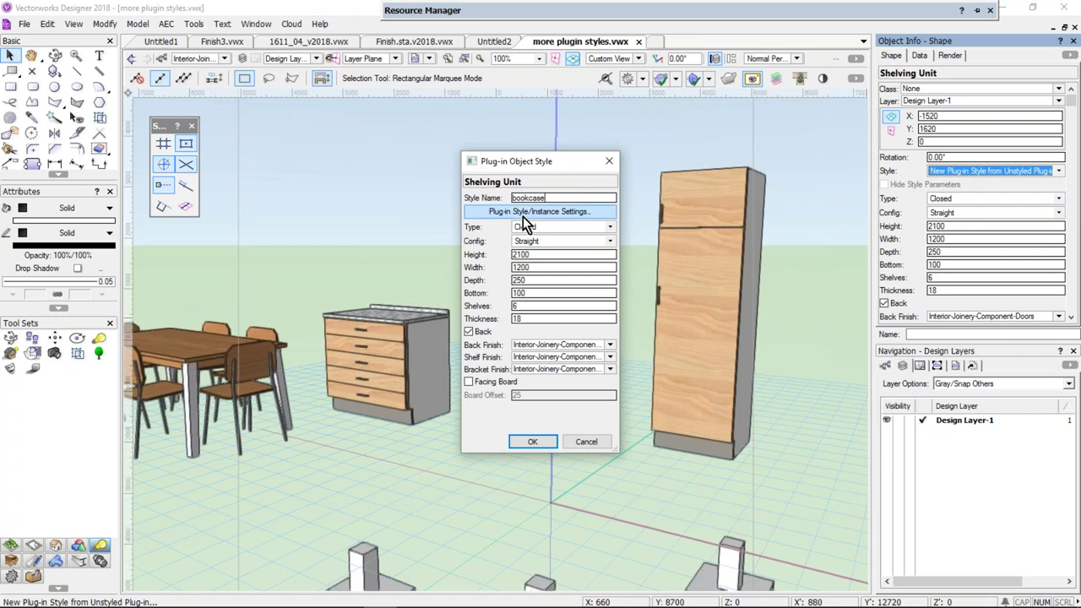
Make Height, Width and Shelves instance parameters of the bookcase style and save the style
left_click(527, 212)
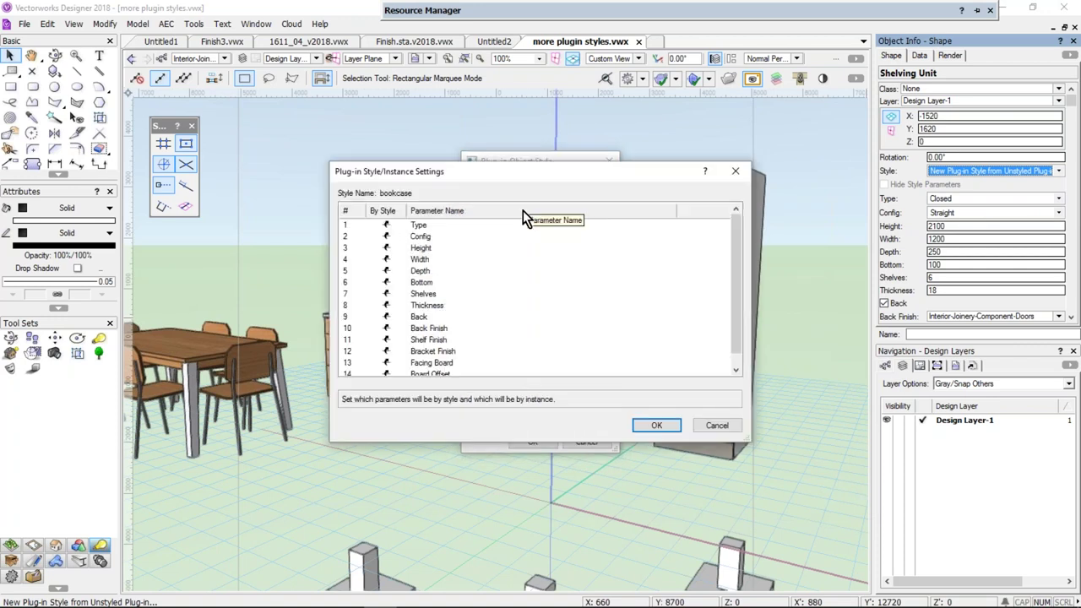
left_click(386, 247)
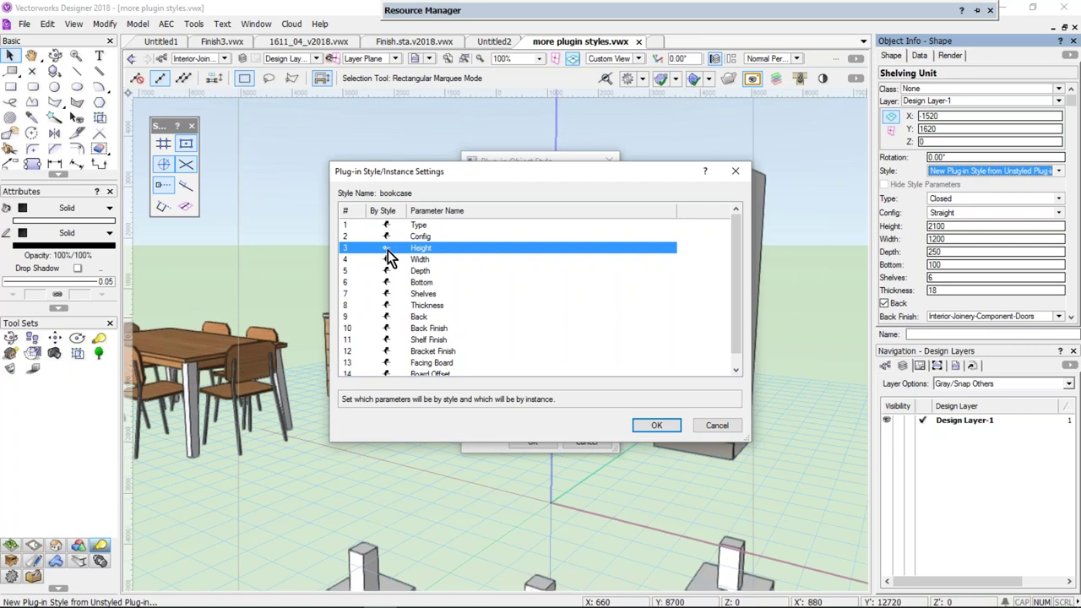
left_click(386, 260)
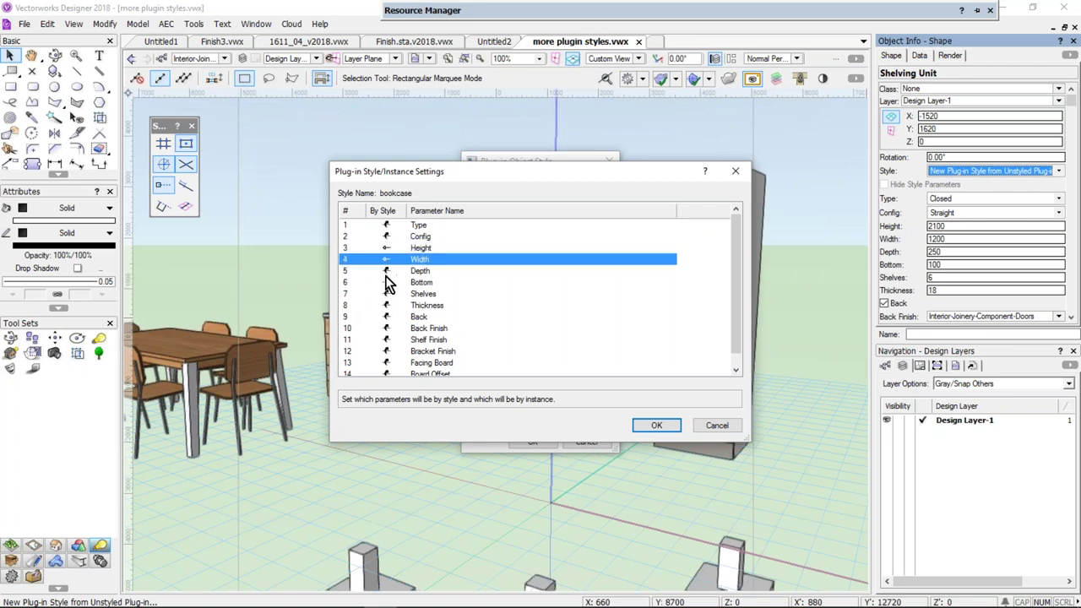
left_click(386, 293)
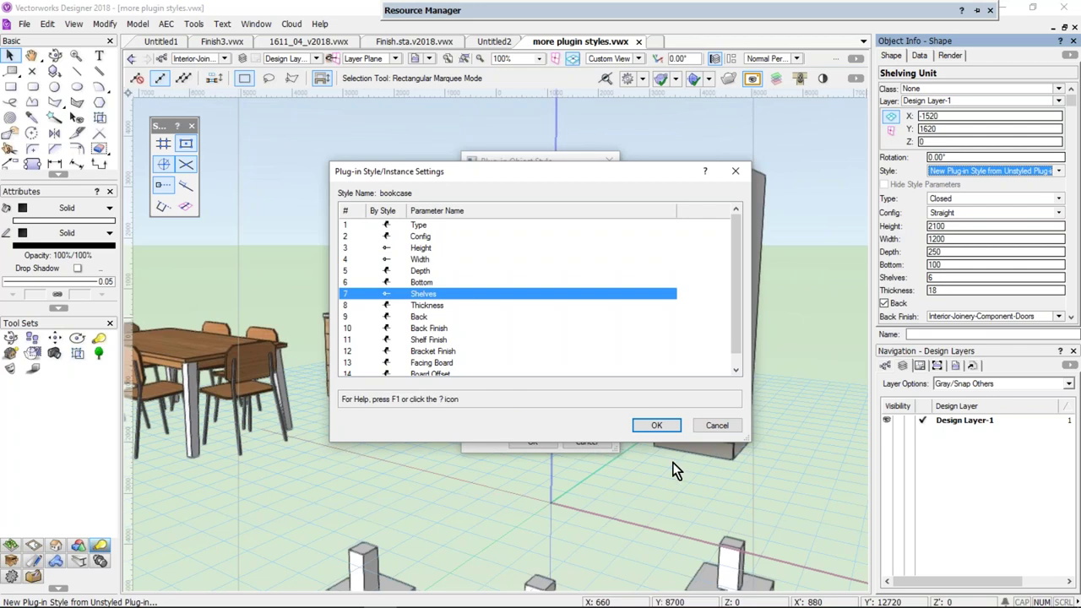
left_click(658, 426)
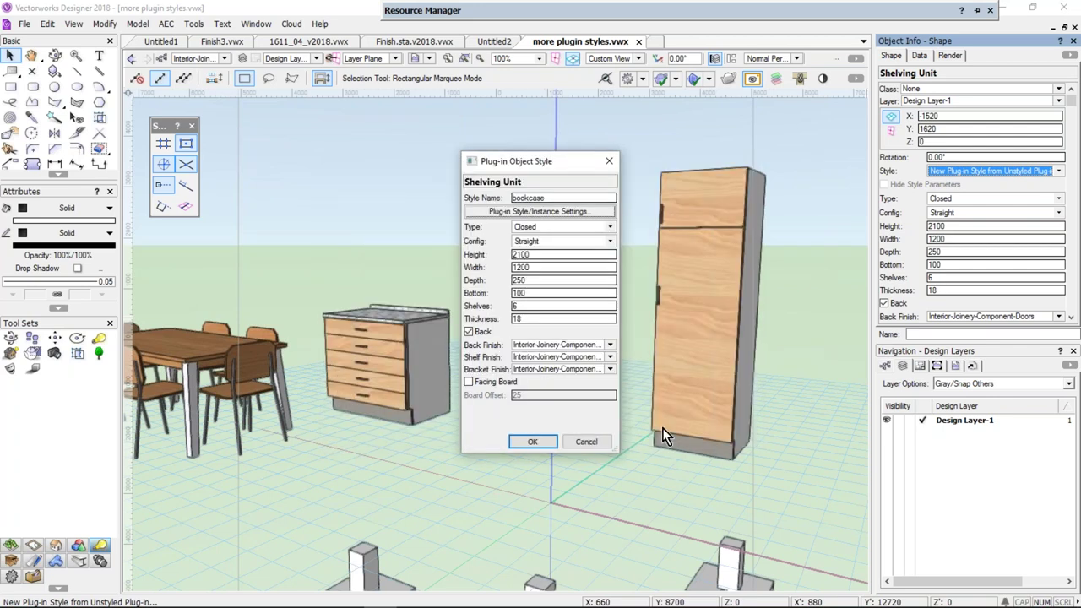
left_click(532, 442)
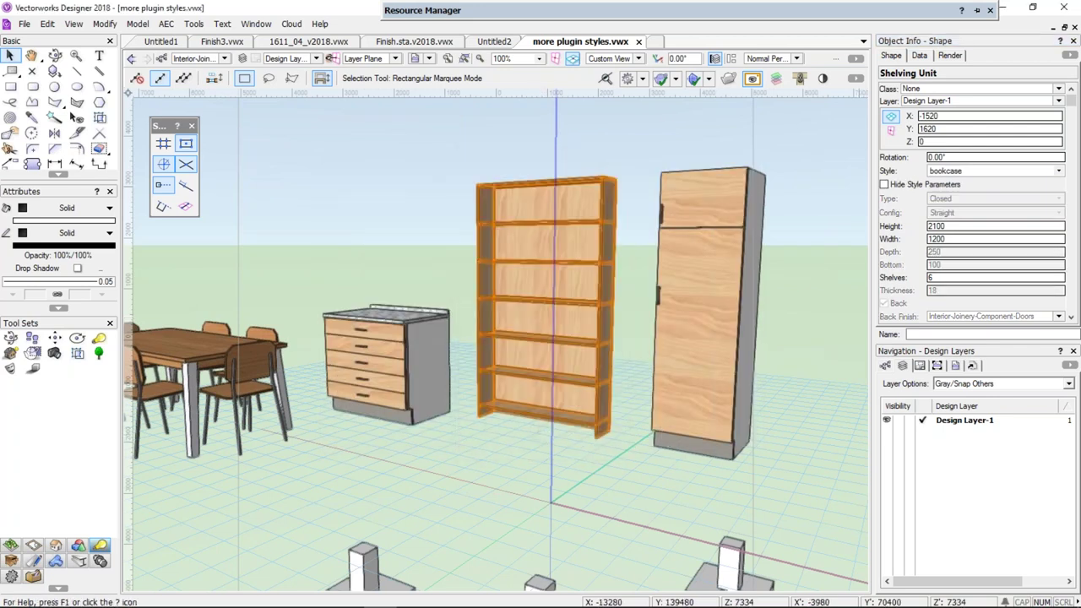
Hide the bookcase's style parameters and set its height to 1200
left_click(885, 184)
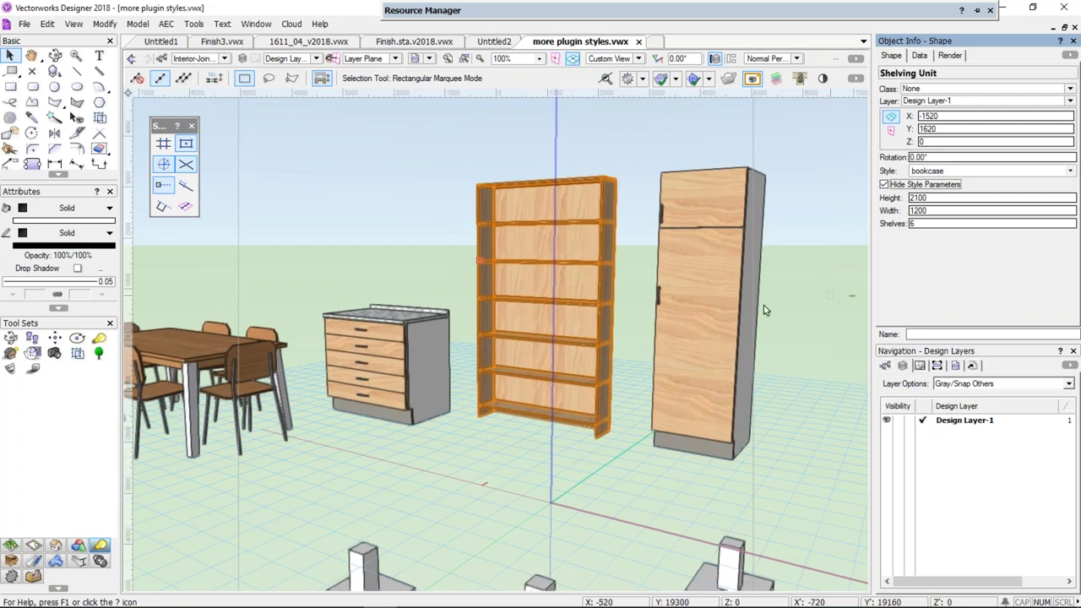
left_click_drag(936, 197, 899, 199)
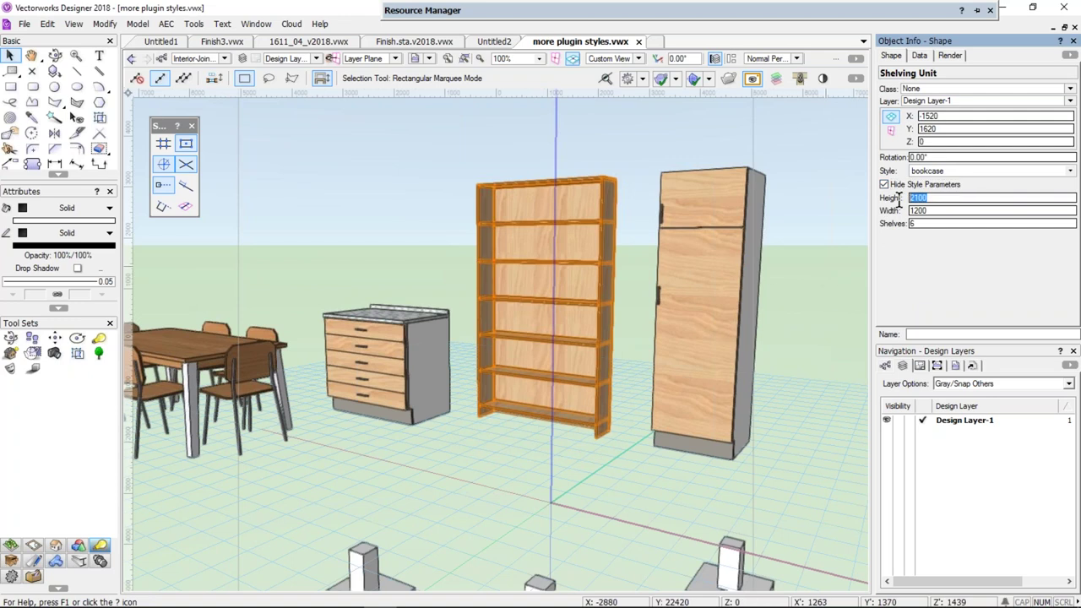
type("1200")
key("Return")
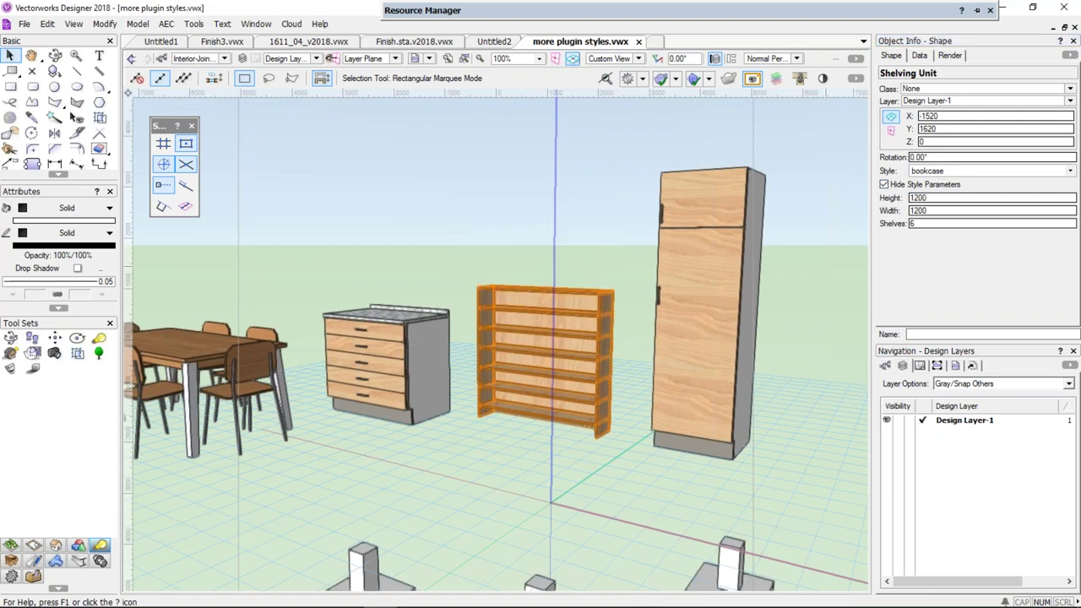
Set the bookcase's number of shelves to 4
left_click_drag(919, 224, 908, 221)
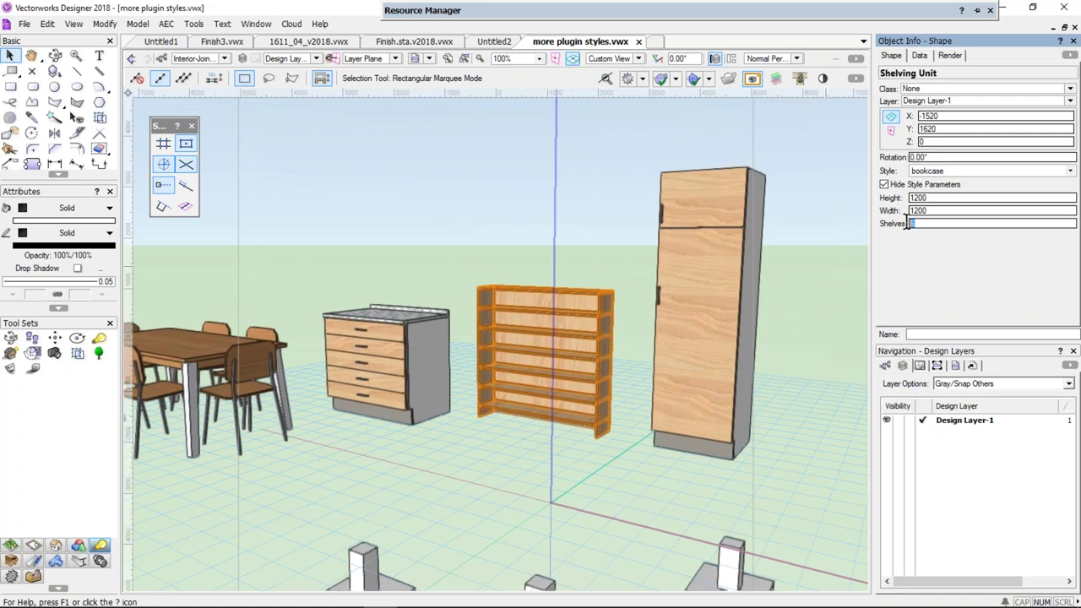
type("4")
key("Return")
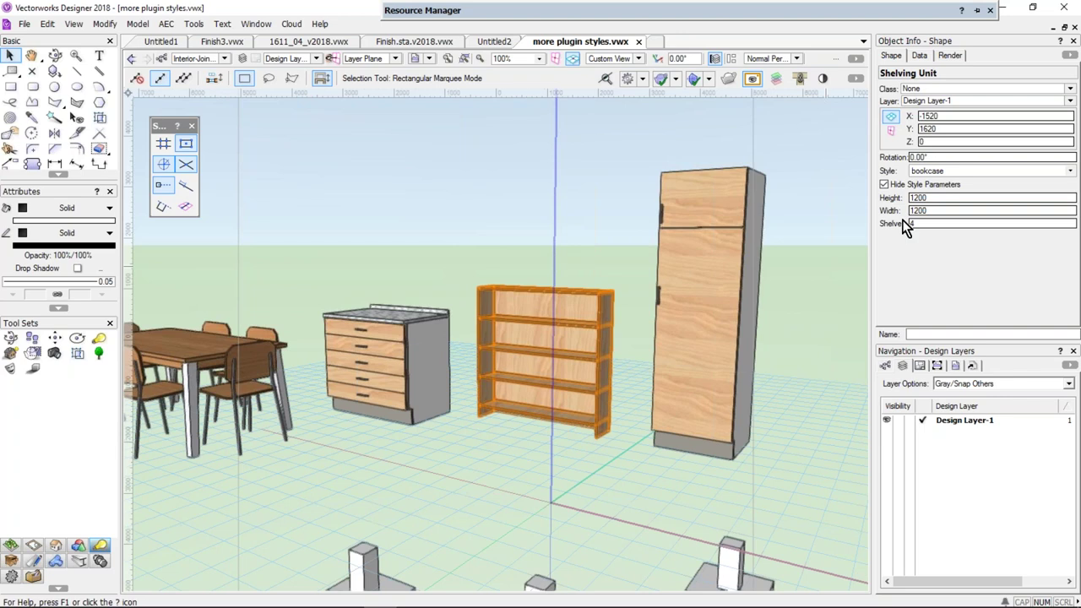
Among the resources of more plugin styles.vwx, set the thumbnail view of the 900x1800 Table and Chairs style to Right Isometric
mouse_move(598, 14)
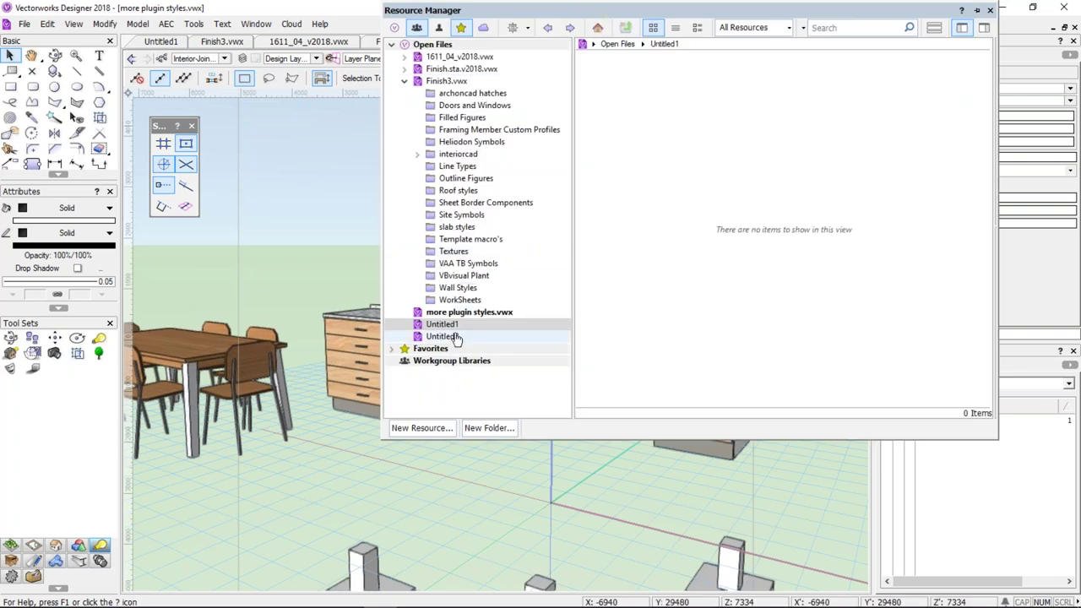
left_click(598, 28)
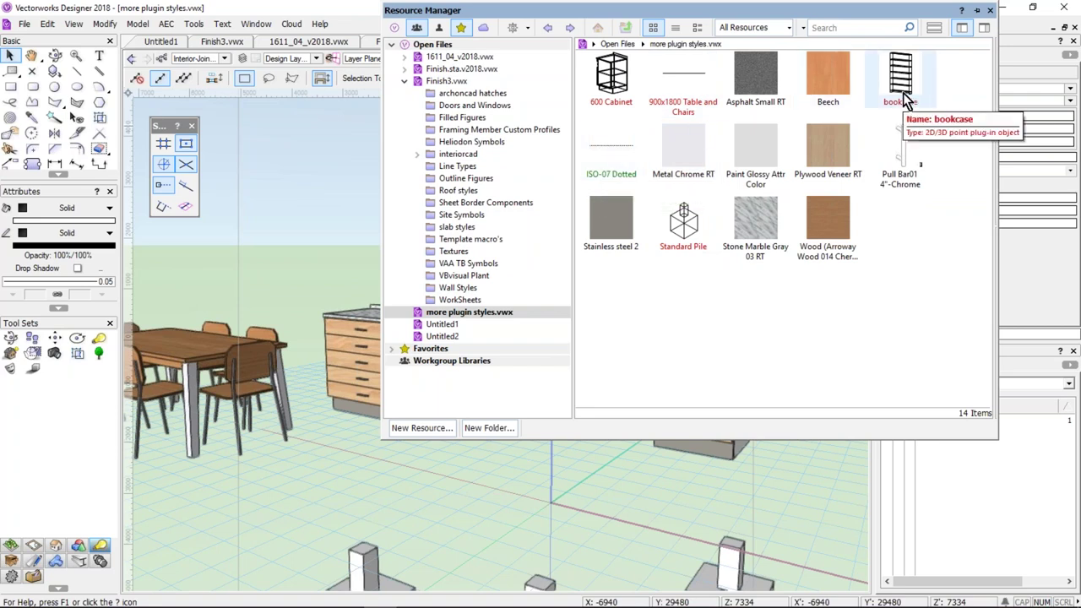
right_click(680, 76)
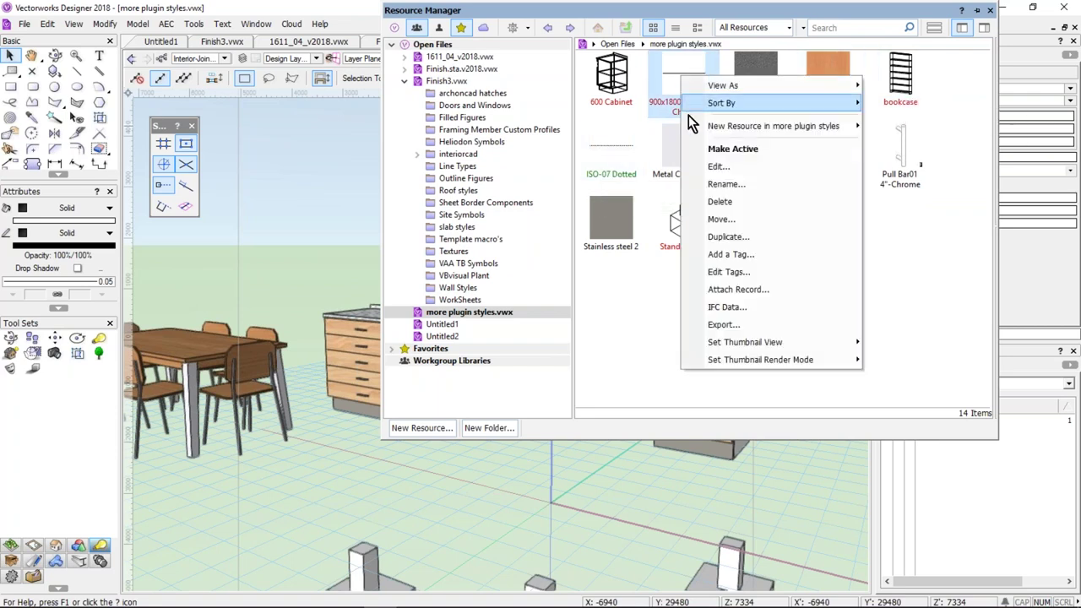
mouse_move(763, 348)
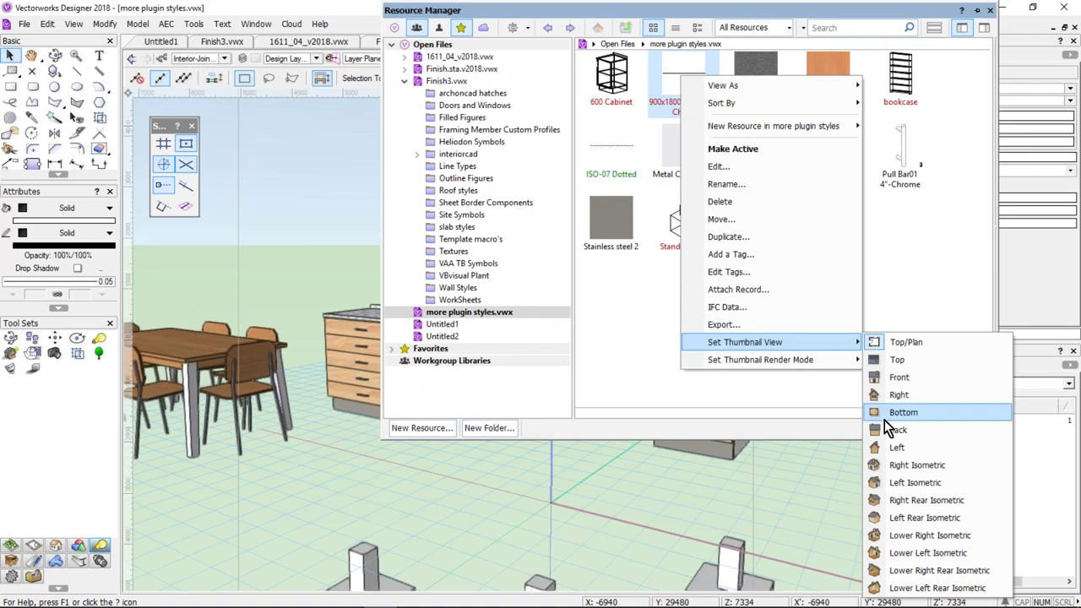
left_click(911, 465)
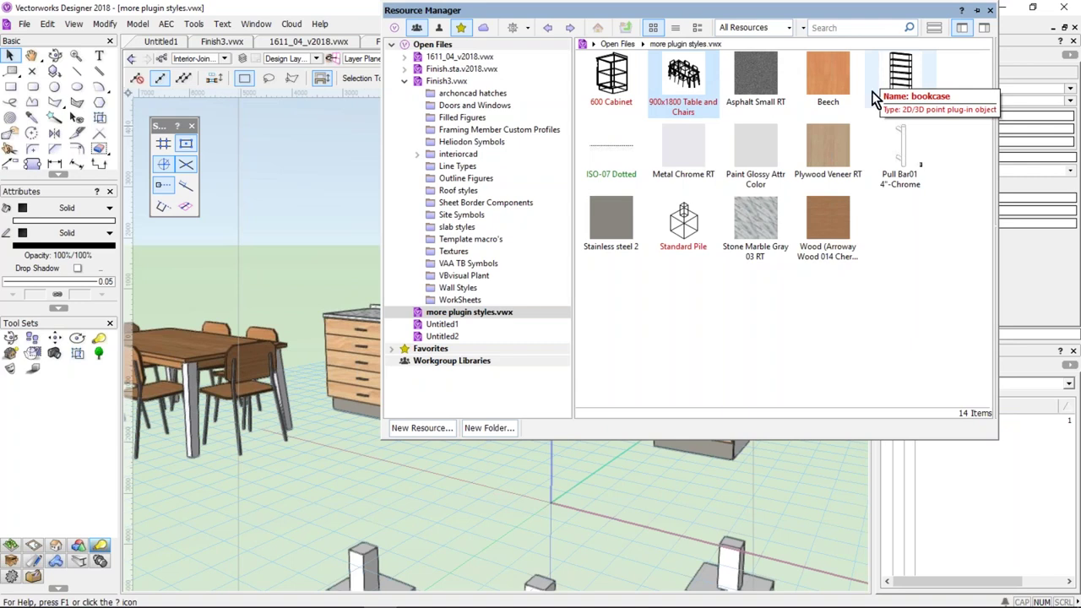
Look through the favorite files for the archoncad library v2018.vwx folders where the bookcase style could be stored
left_click(395, 350)
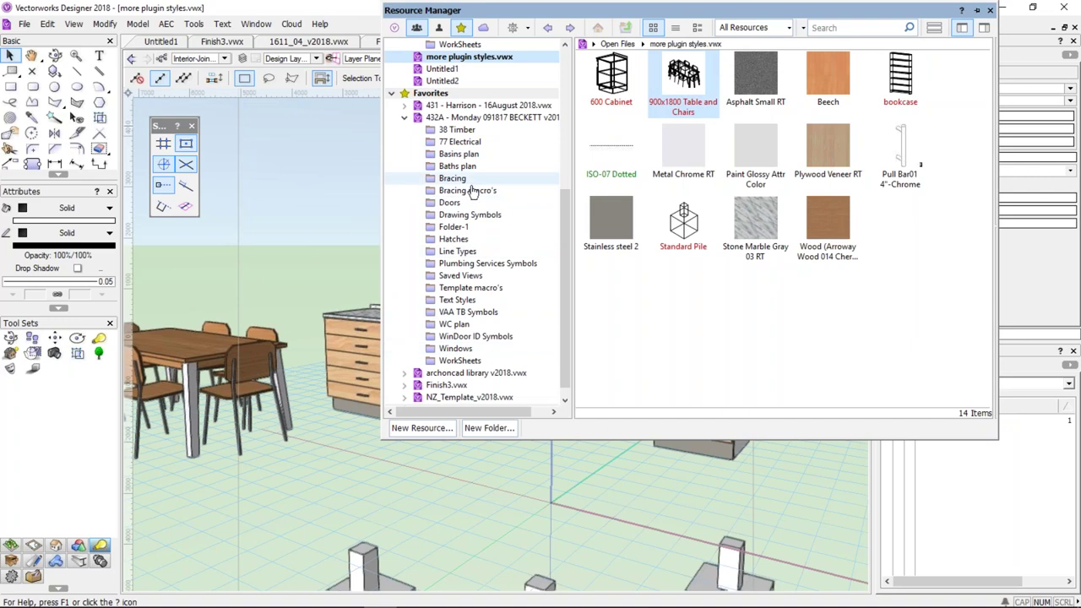
left_click(403, 118)
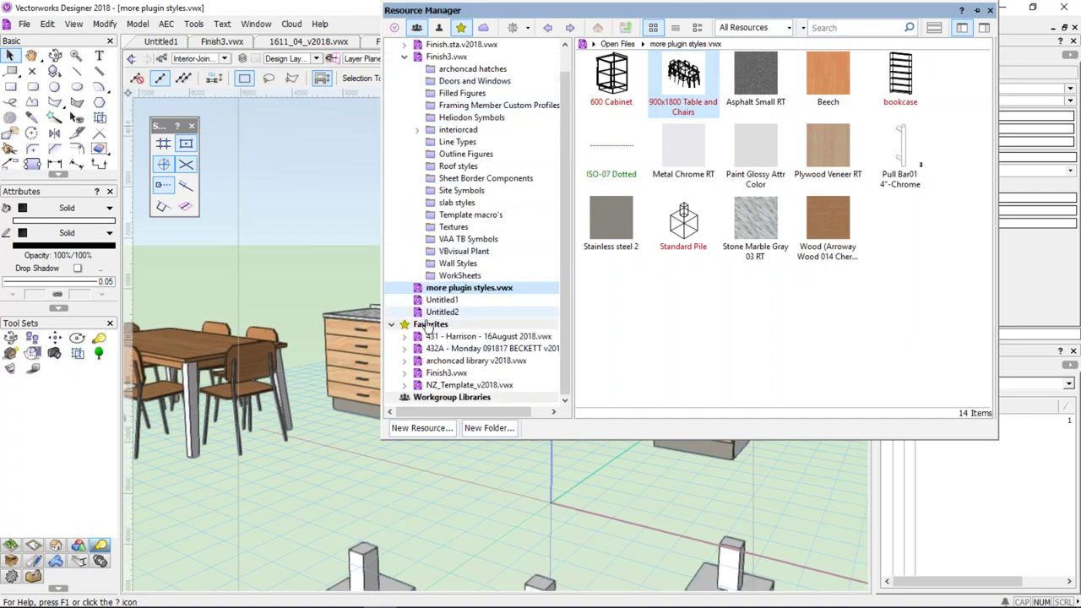
left_click(403, 361)
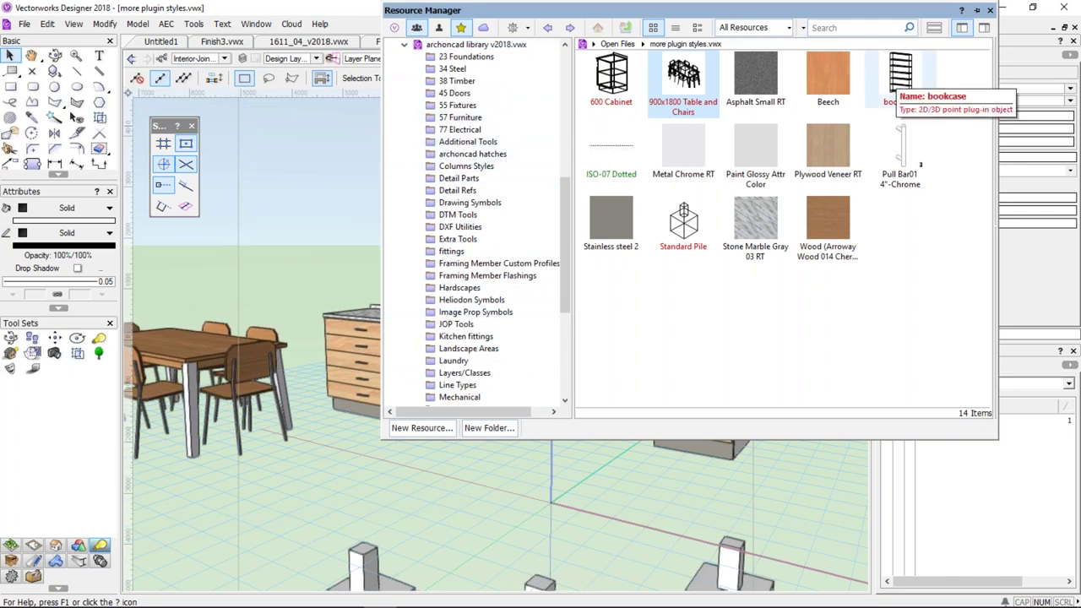
left_click(900, 76)
left_click_drag(625, 118, 459, 118)
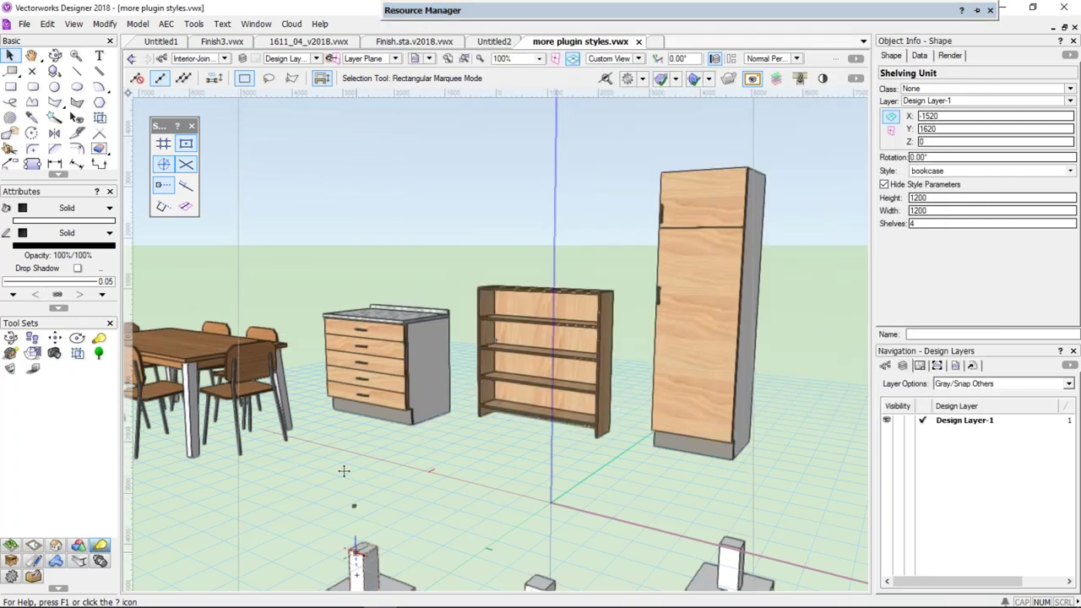
Select the ramp in the model and check which plug-in style options it offers
left_click(408, 451)
scroll(408, 451, "down", 3)
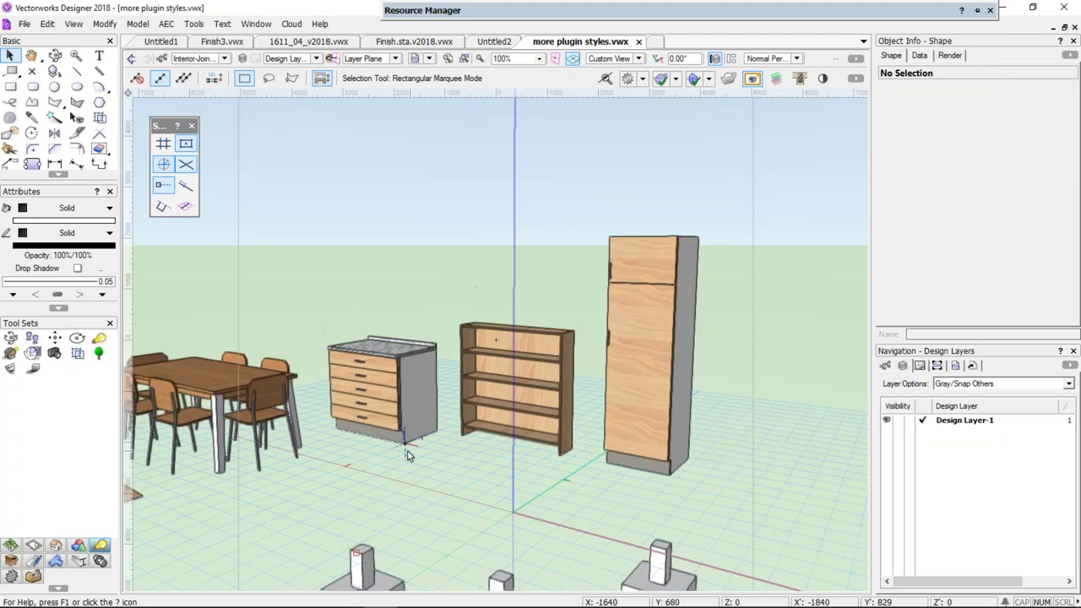
middle_click_drag(425, 430, 539, 436)
left_click(539, 436)
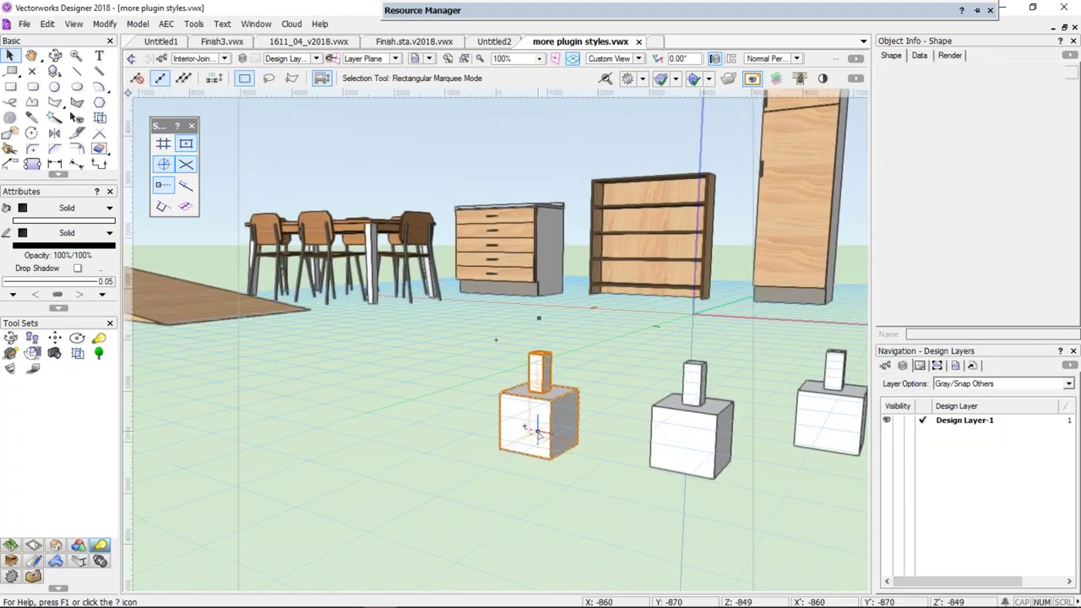
left_click(181, 319)
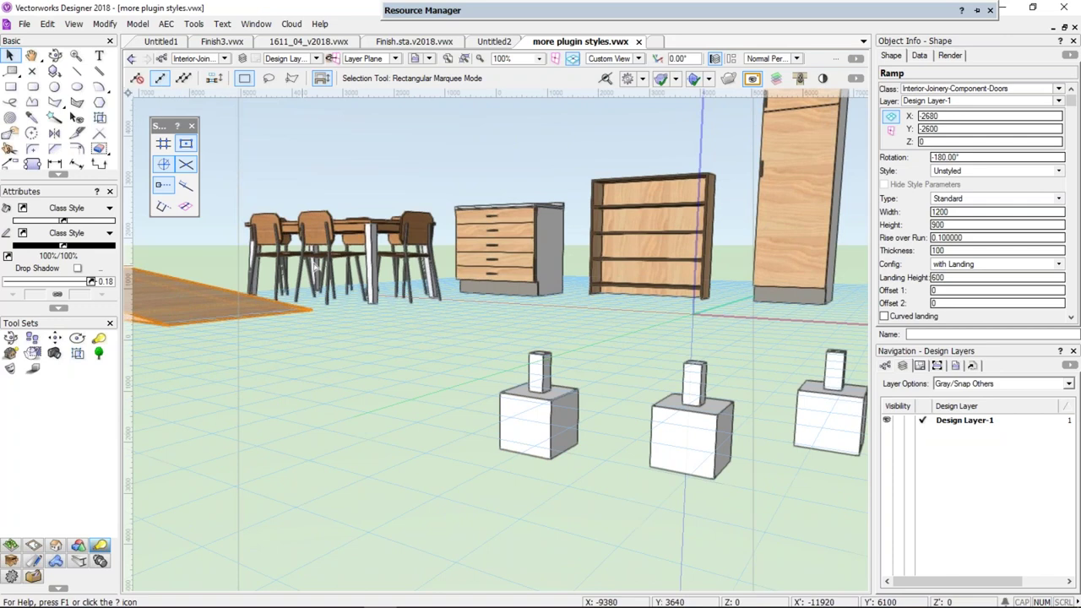
scroll(496, 340, "down", 2)
middle_click_drag(496, 340, 529, 428)
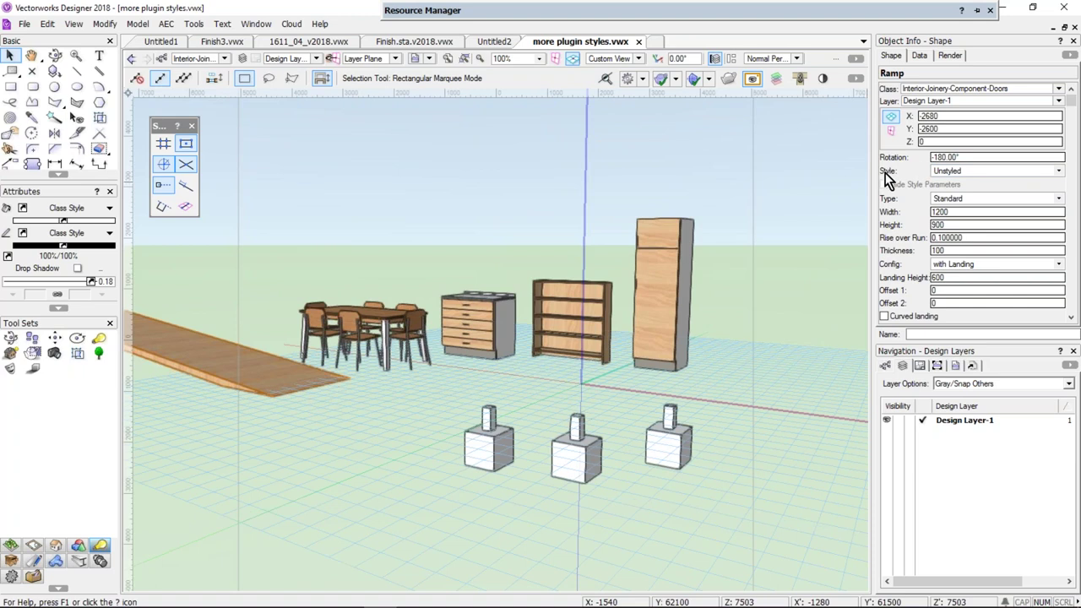
left_click(977, 171)
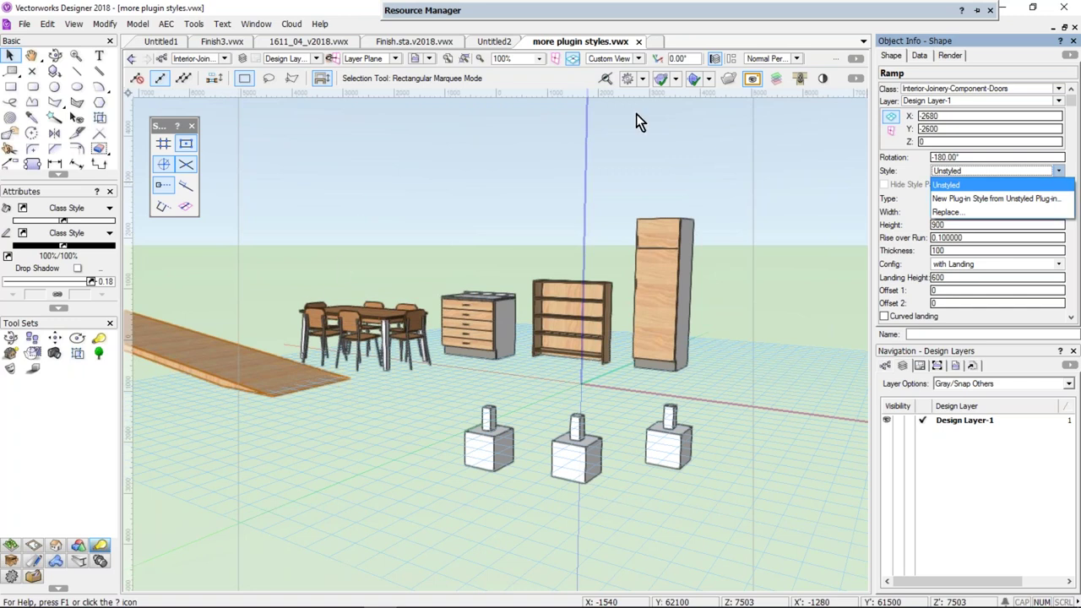
left_click(392, 45)
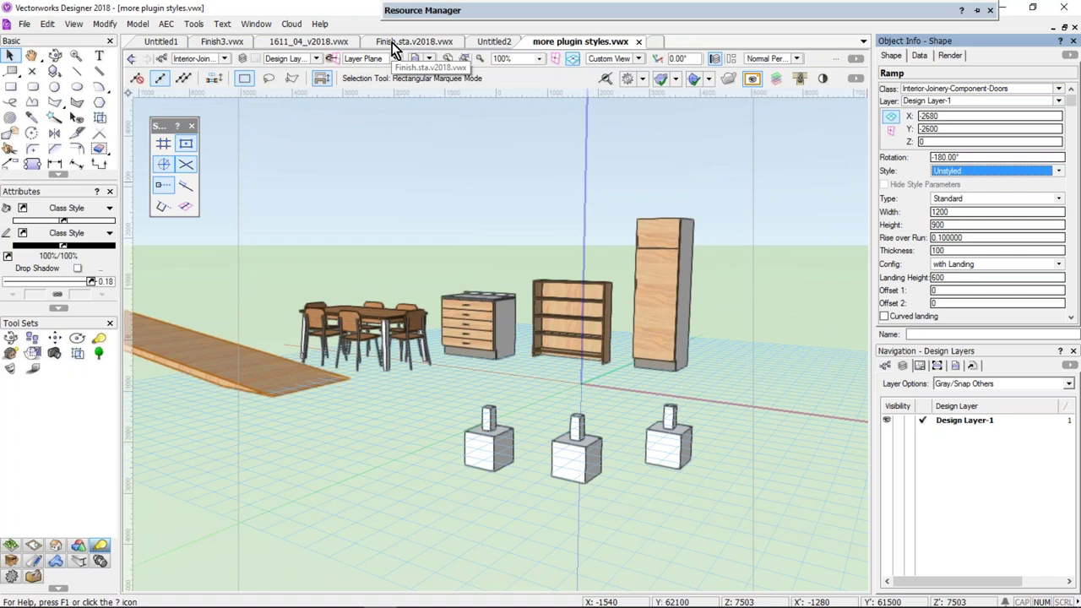
Switch to the browser and show the archoncad "What's New In Vectorworks 2018" article from its beginning
left_click(315, 78)
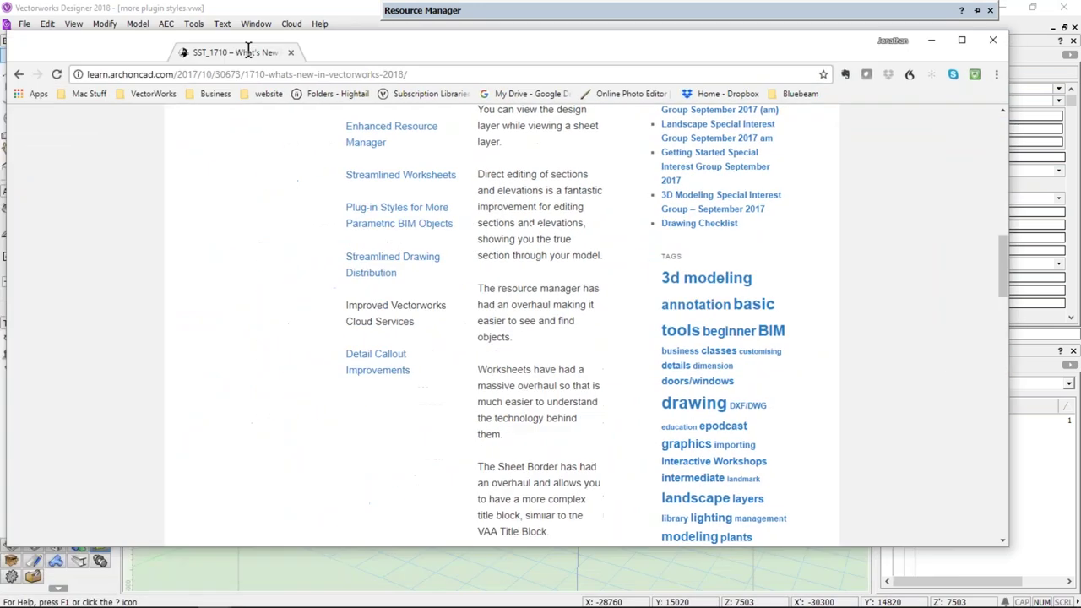
left_click_drag(247, 51, 291, 36)
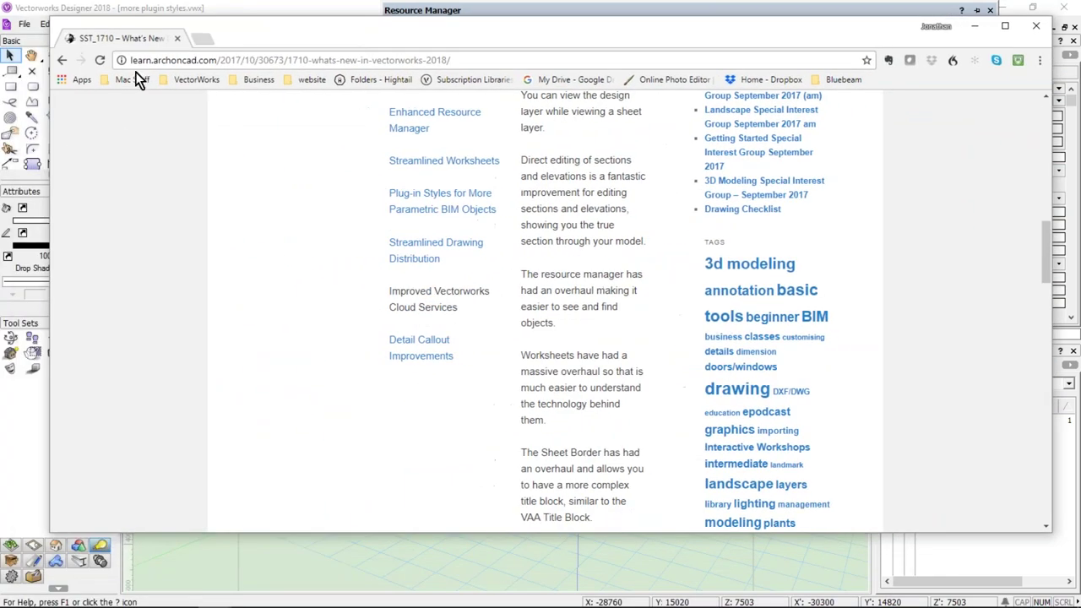
left_click_drag(129, 60, 218, 60)
scroll(978, 236, "up", 10)
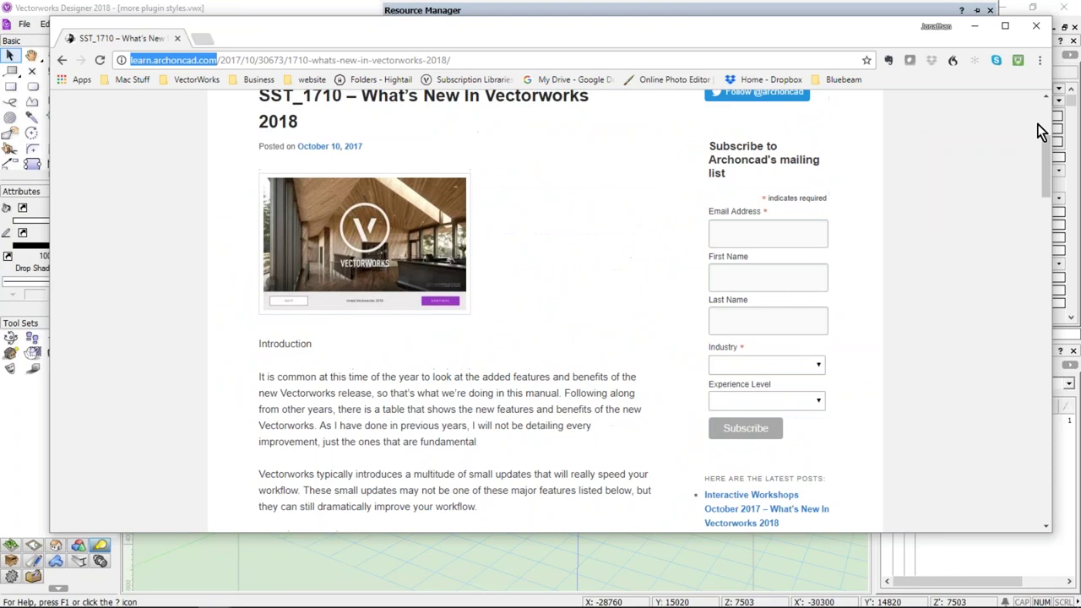
Search the archoncad site for "object styles" and look over the matching posts
left_click(789, 161)
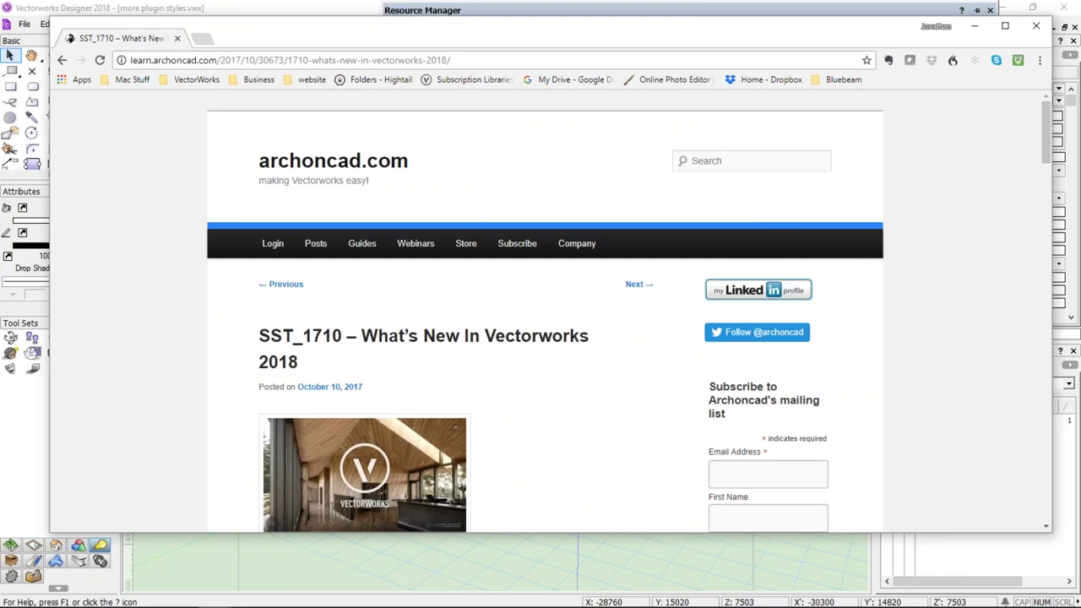
type("object styles")
key("Return")
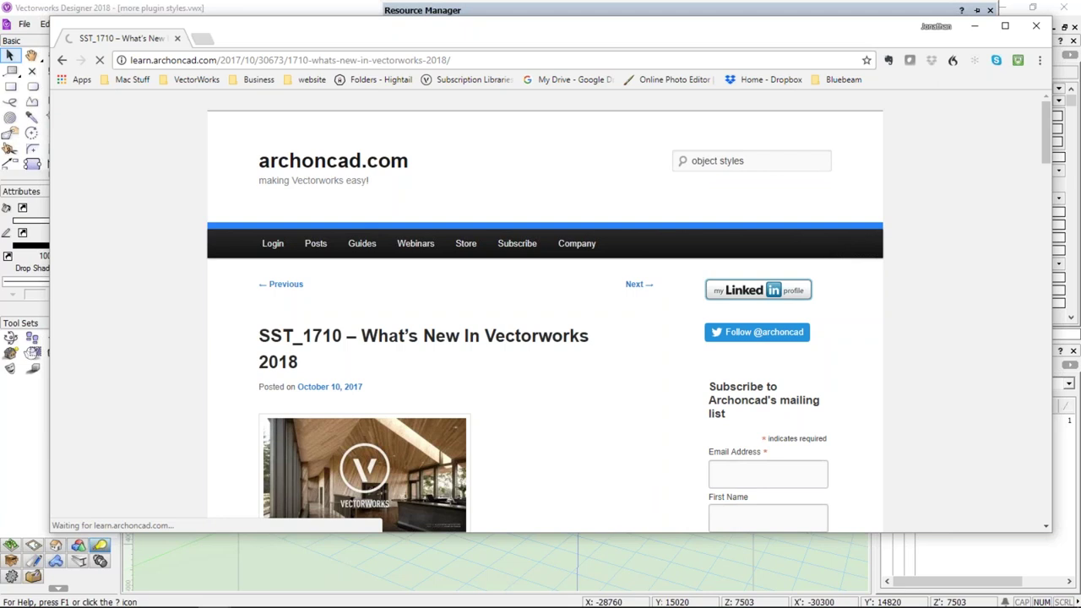
scroll(478, 361, "down", 4)
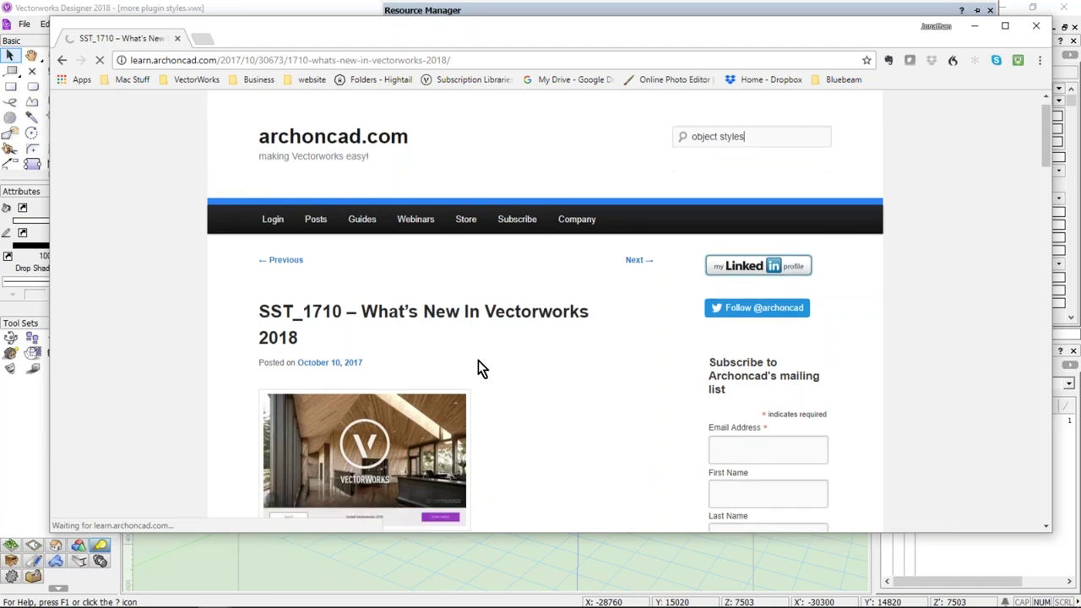
scroll(479, 361, "down", 2)
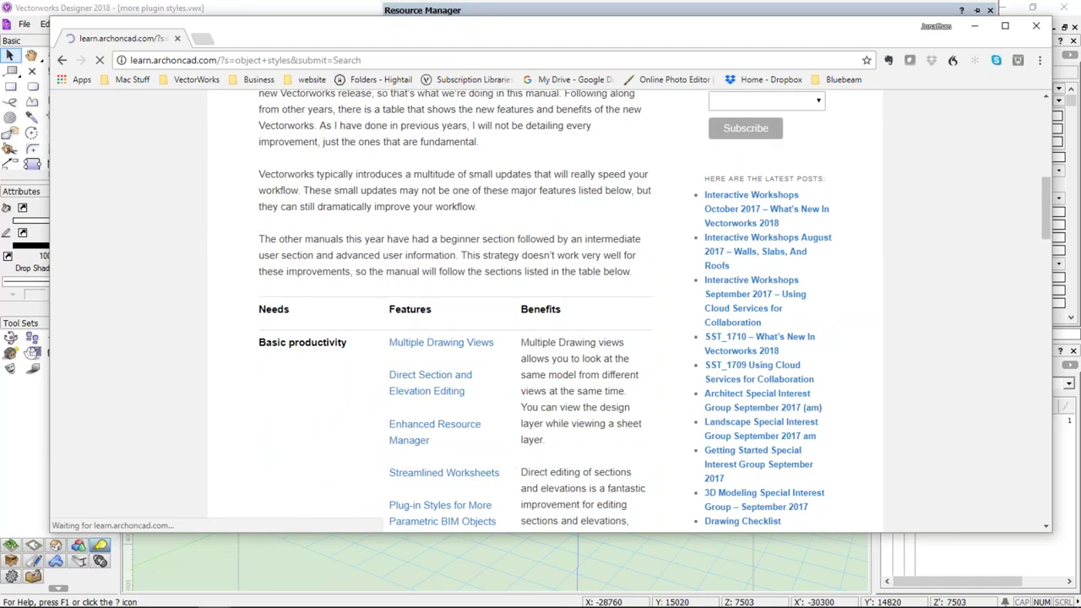
scroll(482, 340, "down", 1)
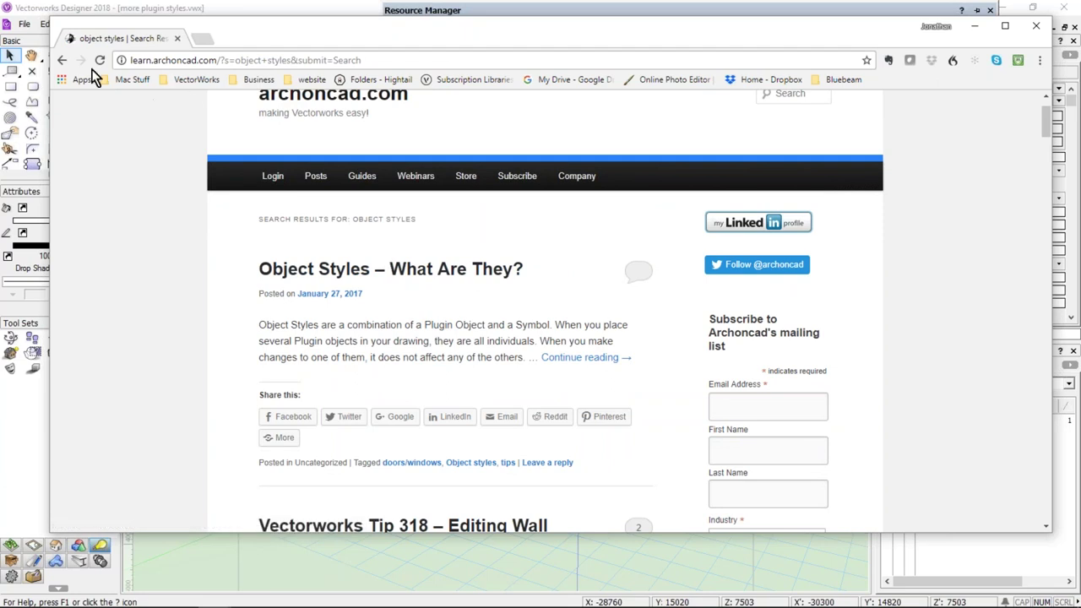
Return to the What's New article and switch back to Vectorworks
left_click(62, 64)
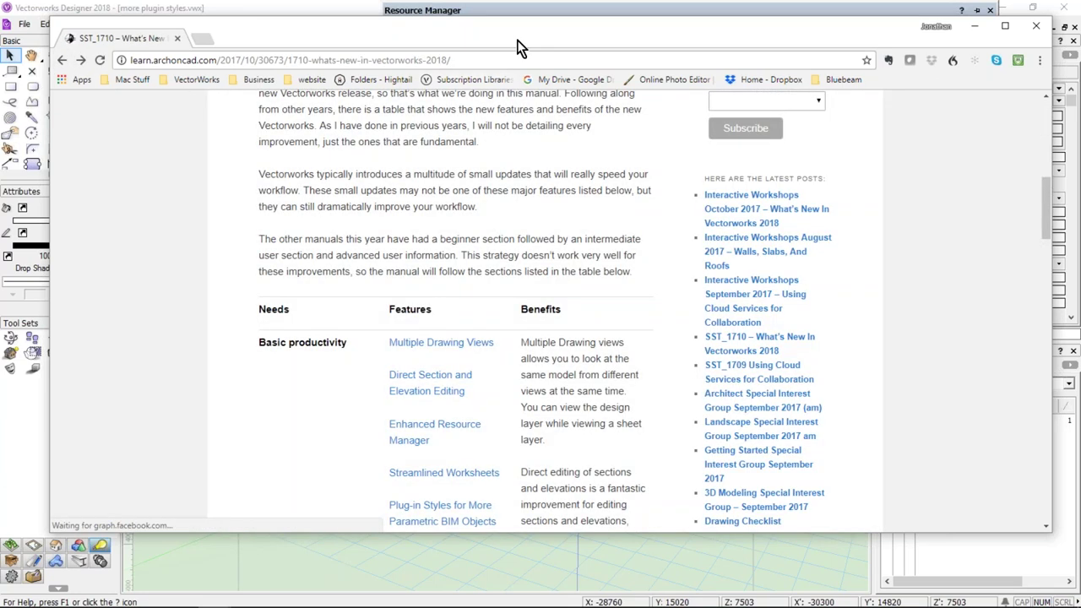
left_click_drag(516, 43, 459, 55)
key("alt+Tab")
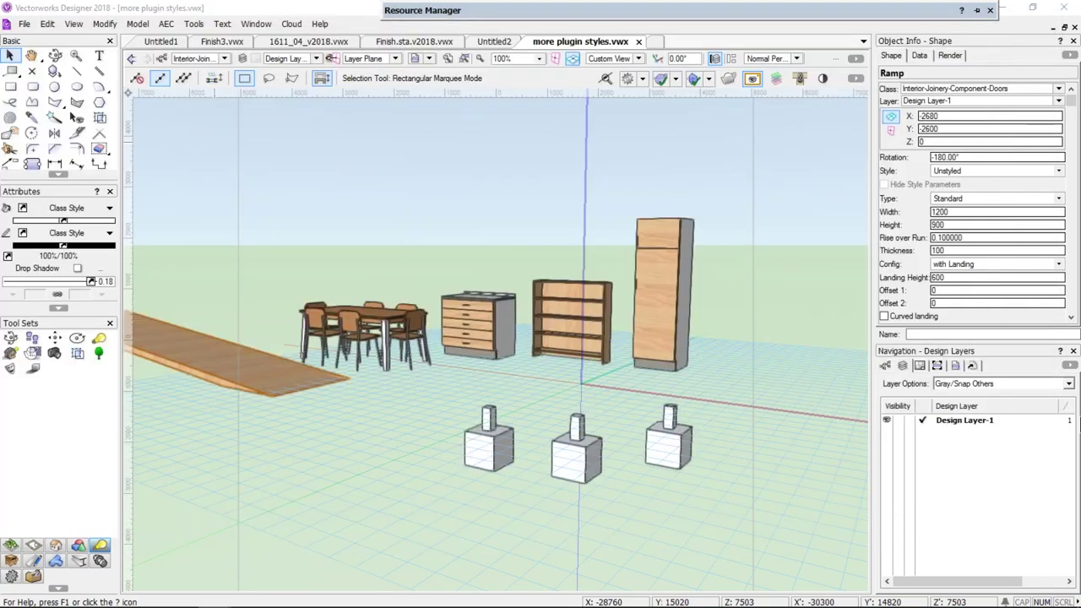
Bring up the Finish.sta.v2018.vwx site drawing and start creating a new report in it
left_click(396, 46)
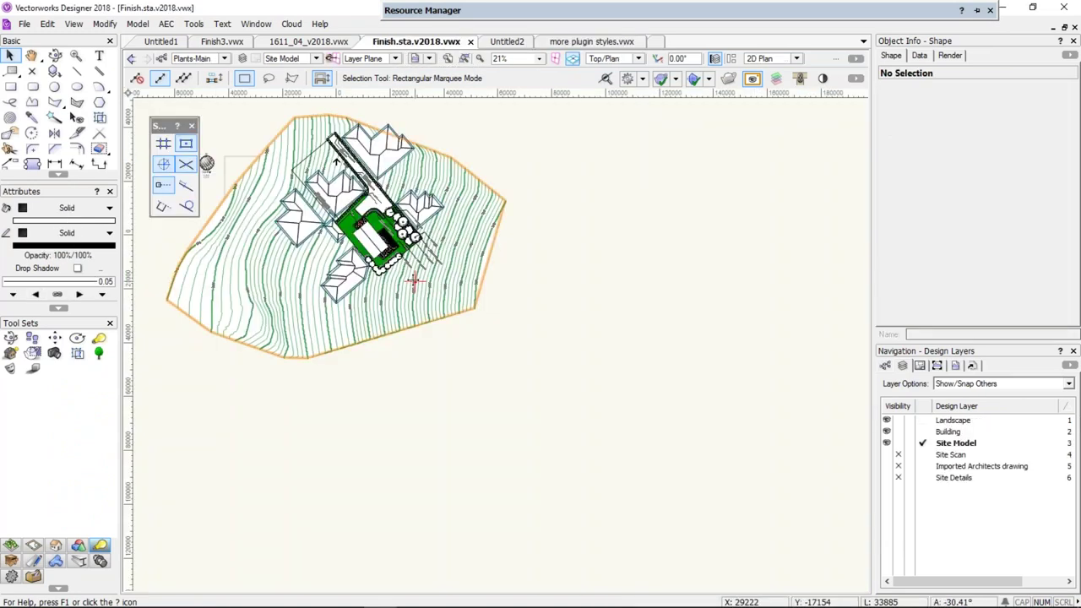
scroll(414, 286, "up", 3)
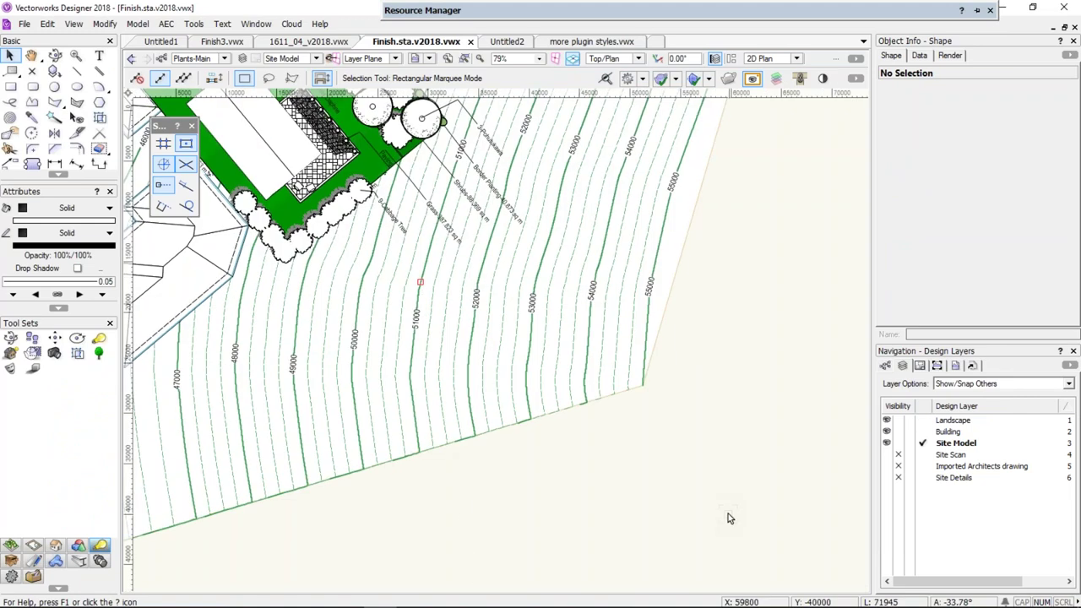
left_click(209, 25)
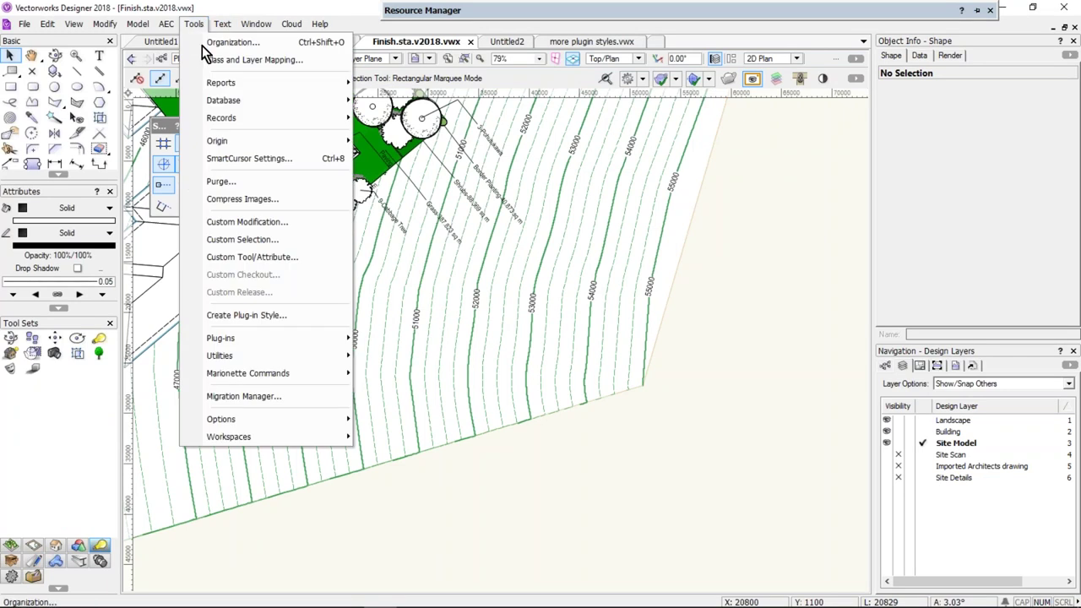
mouse_move(209, 88)
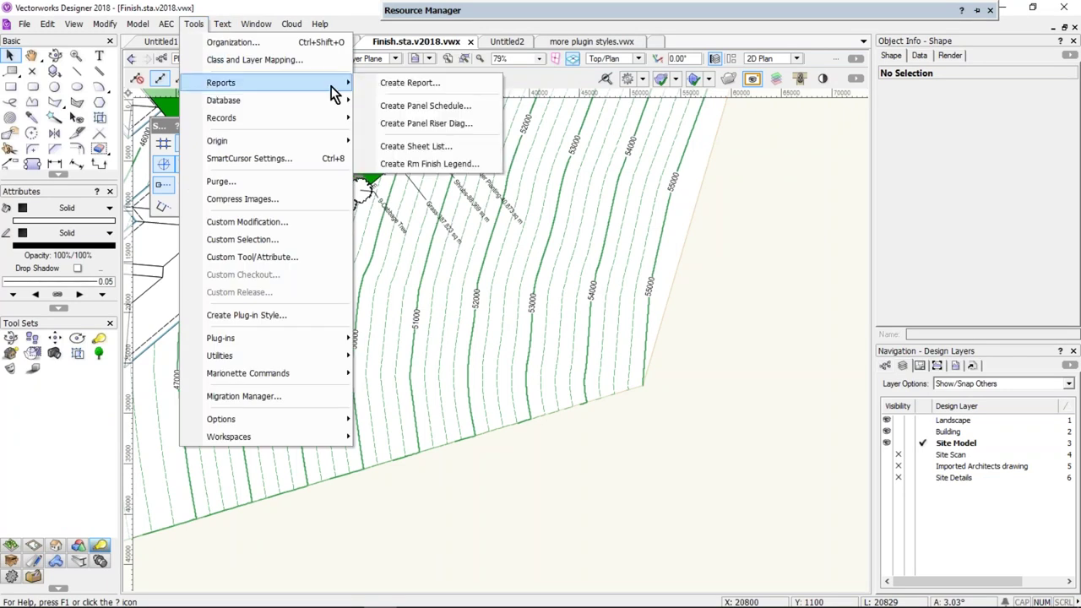
left_click(428, 87)
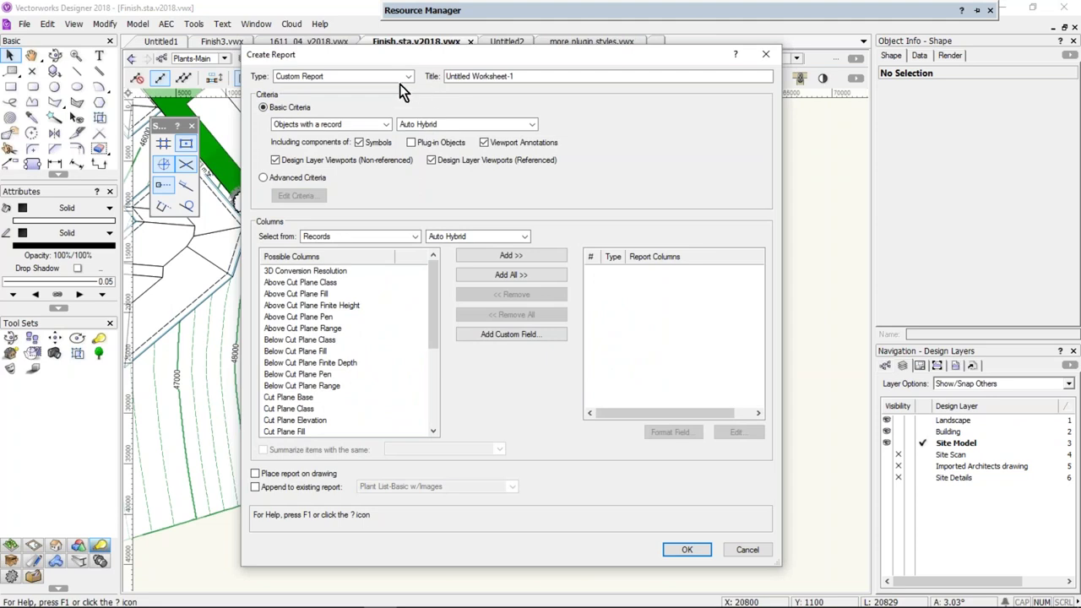
Set the report type to Preformatted Report and look through the available schedules
left_click(402, 80)
left_click(400, 105)
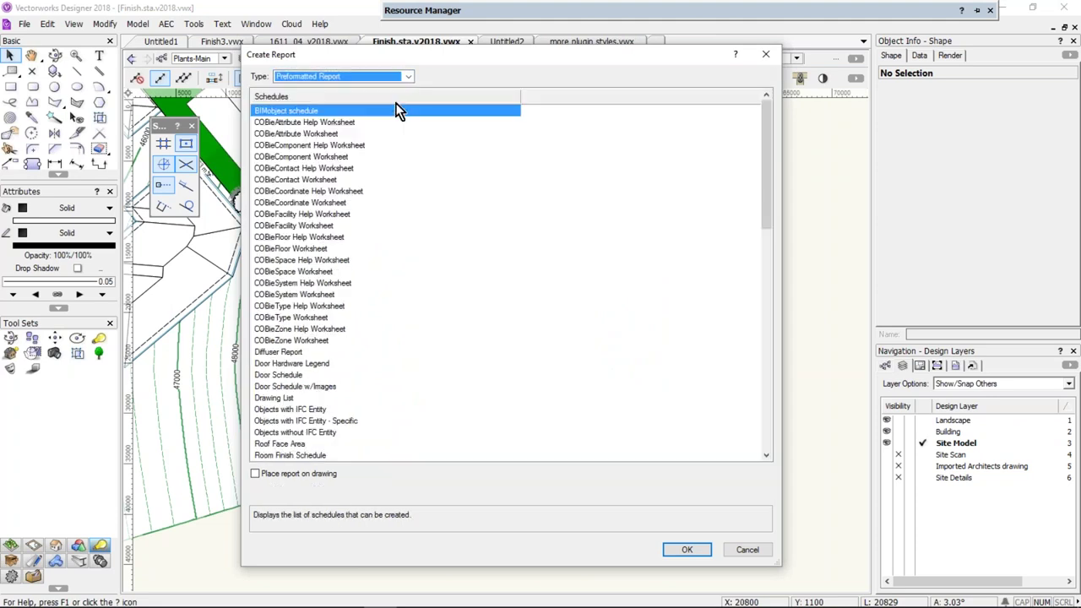
scroll(409, 266, "down", 4)
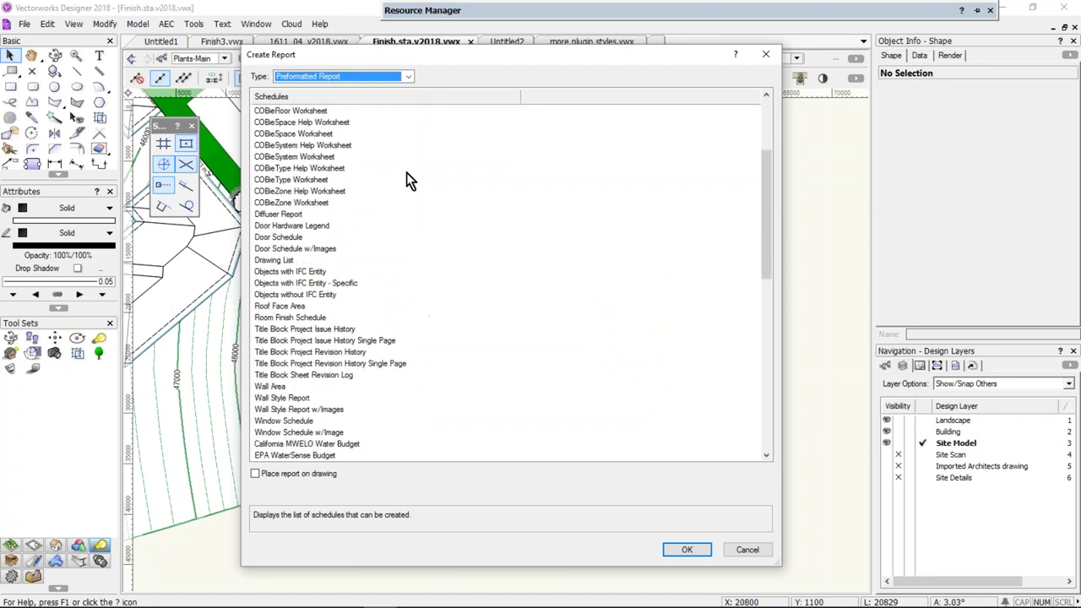
scroll(406, 179, "up", 1)
scroll(406, 180, "up", 4)
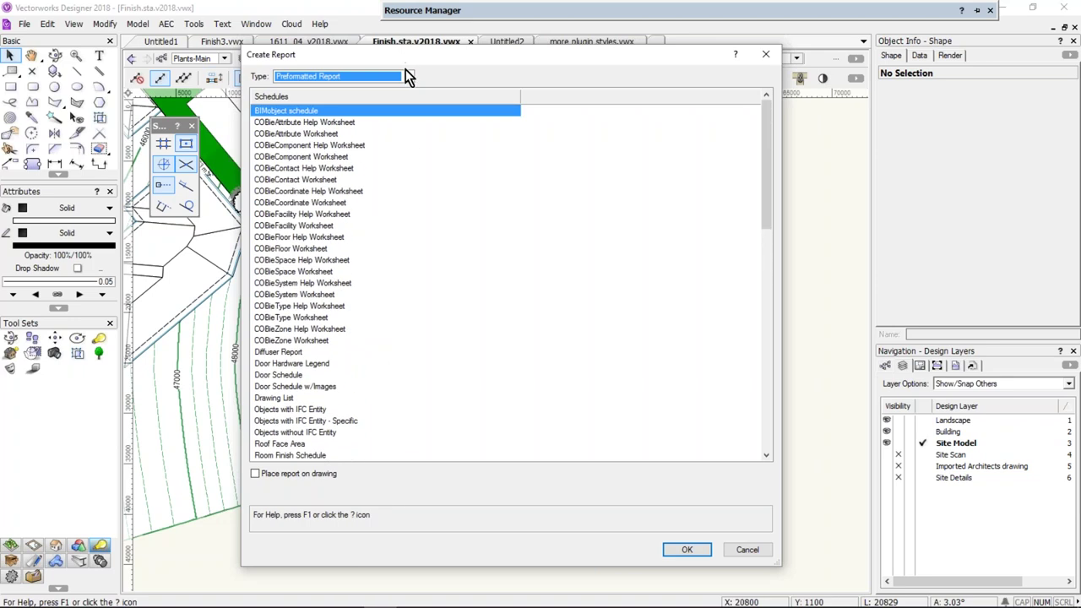
Change the report type to Custom Report and title it "Plant Record Report"
left_click(360, 72)
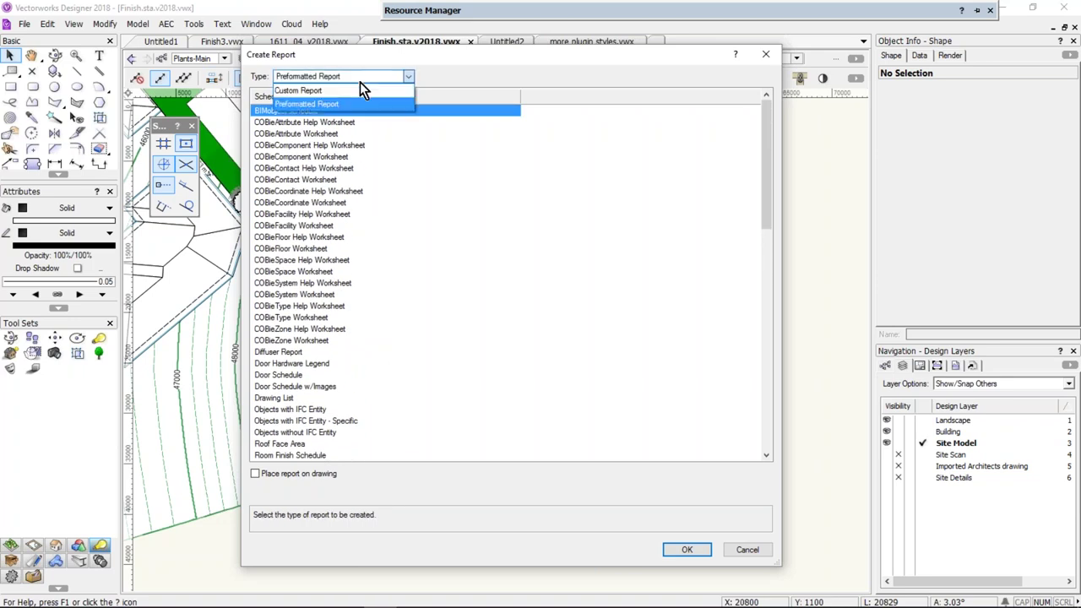
left_click(357, 88)
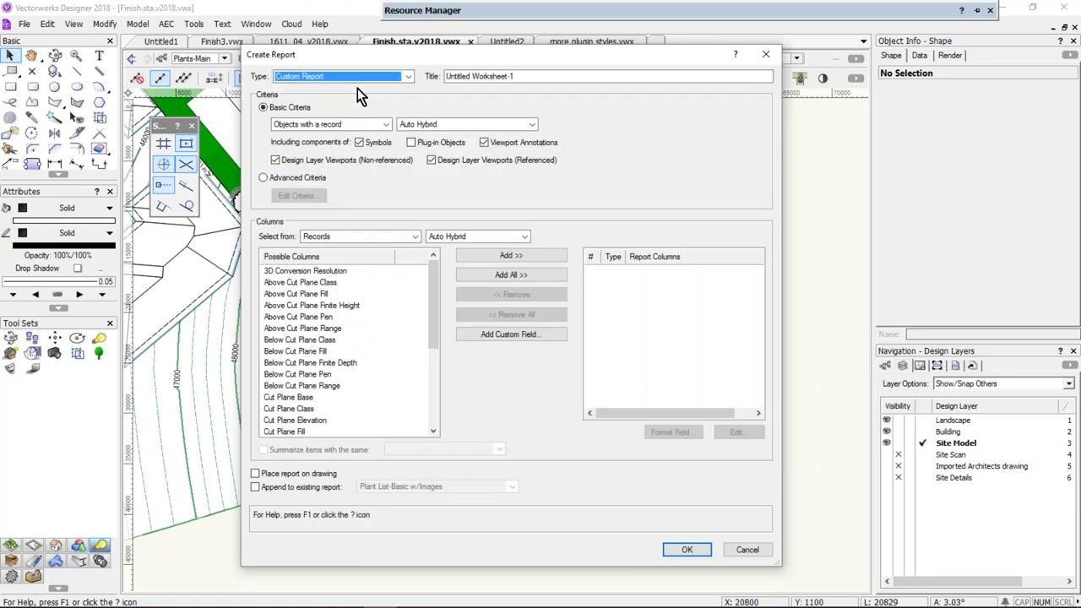
left_click_drag(514, 76, 446, 76)
type("Pl")
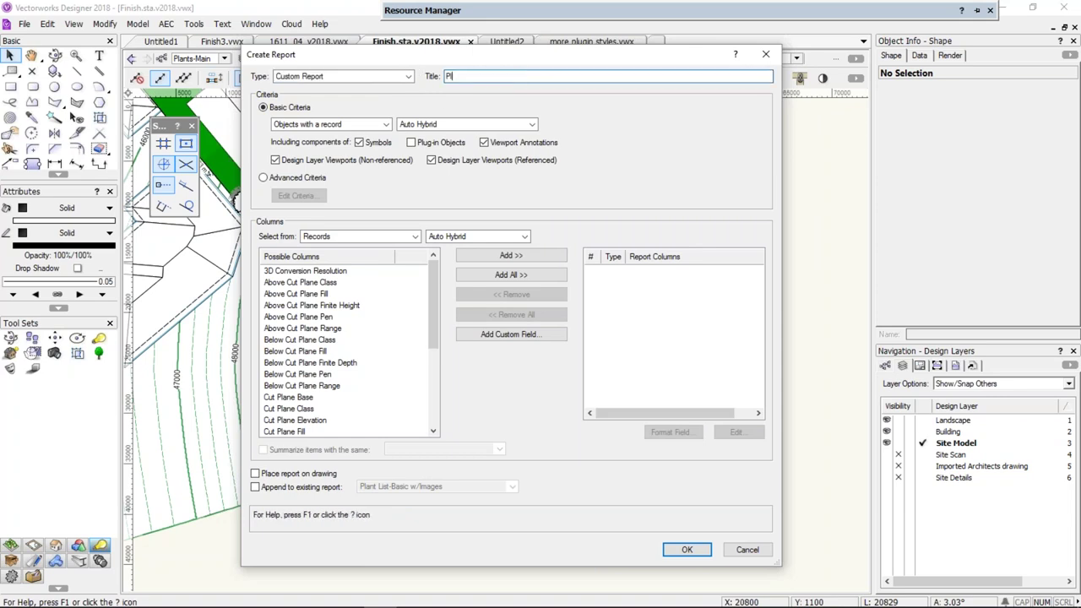
type("ant Record Report")
key("Tab")
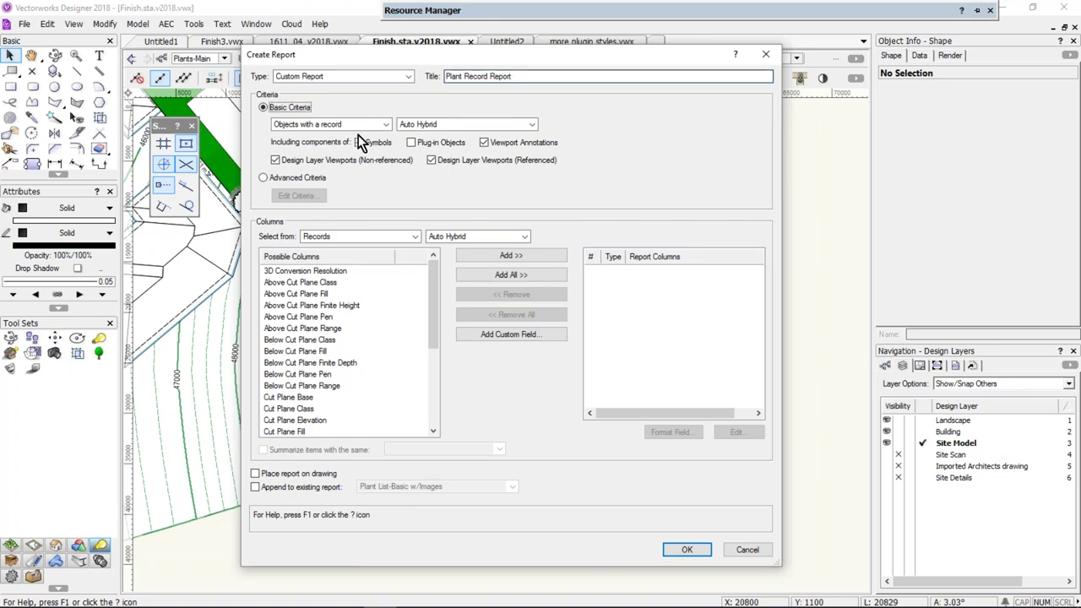
Set the report's basic criteria to list objects with the Plant Record record
left_click(472, 127)
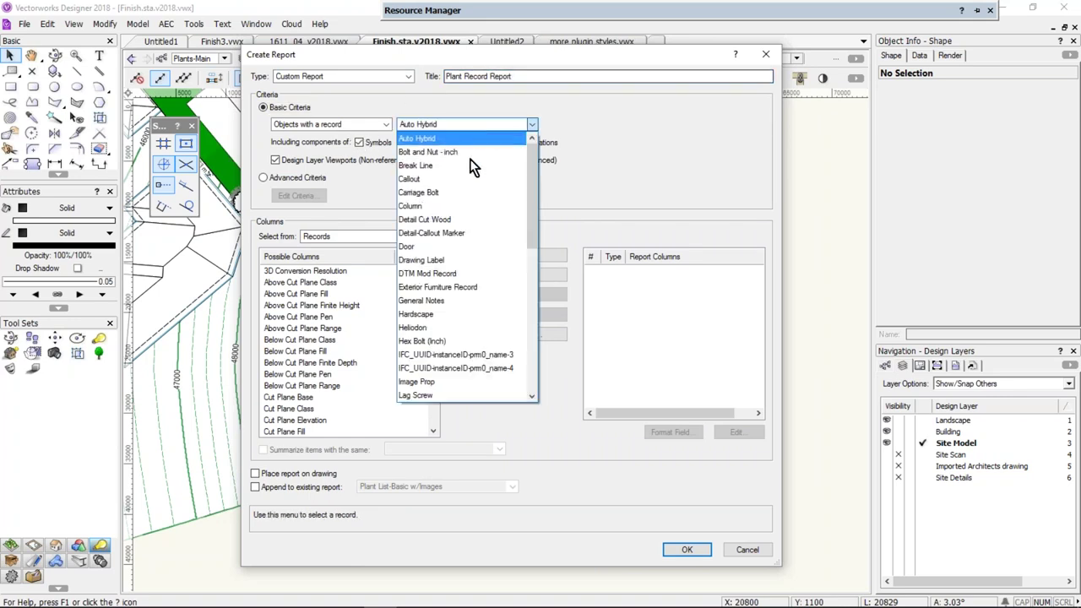
left_click_drag(530, 221, 526, 330)
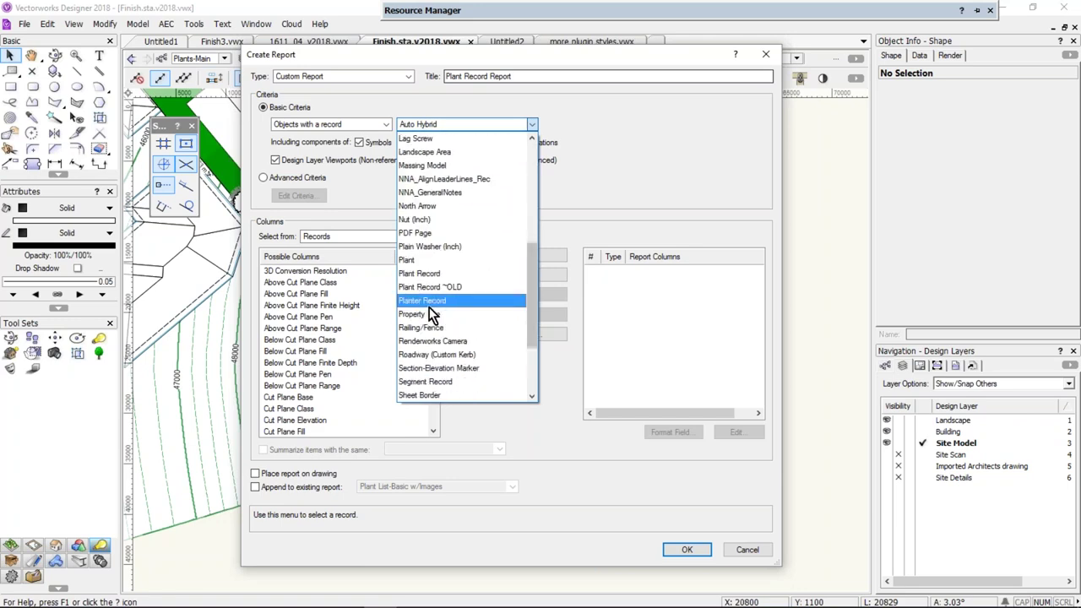
left_click(458, 274)
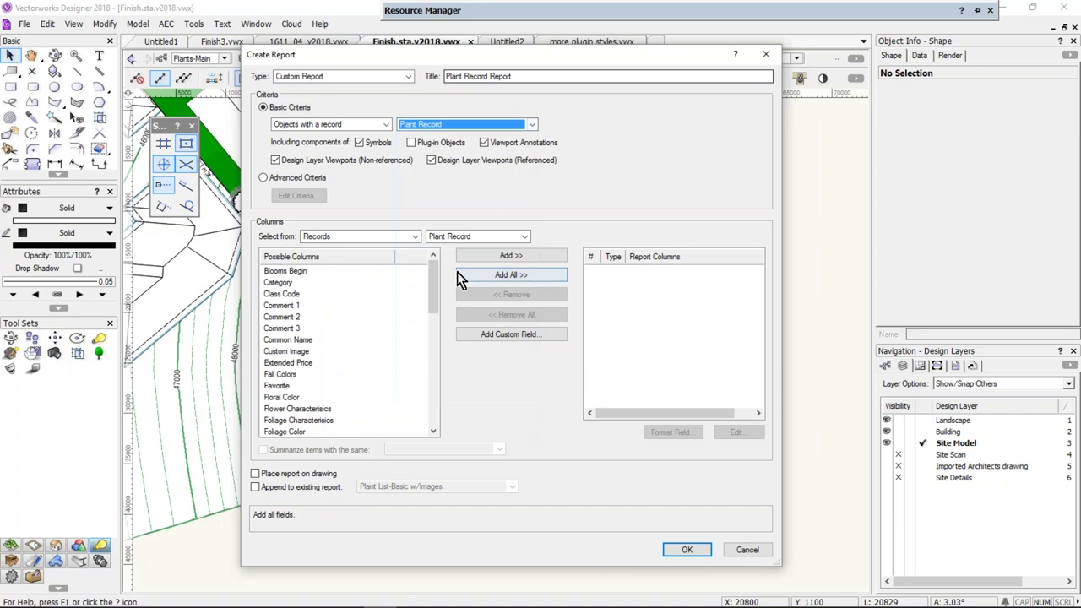
Look over the report's advanced criteria without changing them, and return to Basic Criteria
left_click(296, 180)
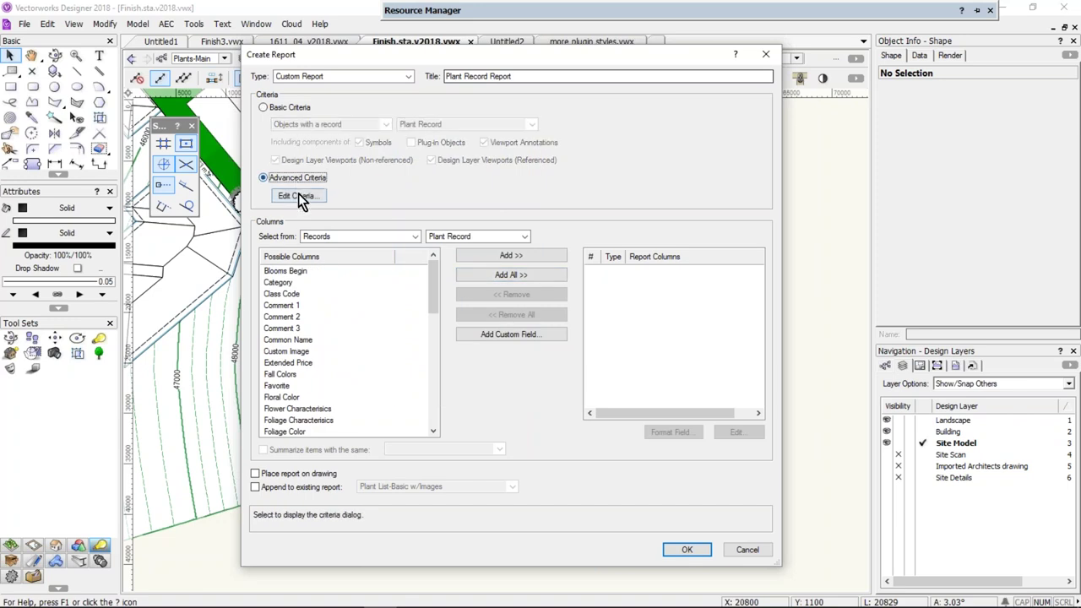
left_click(300, 201)
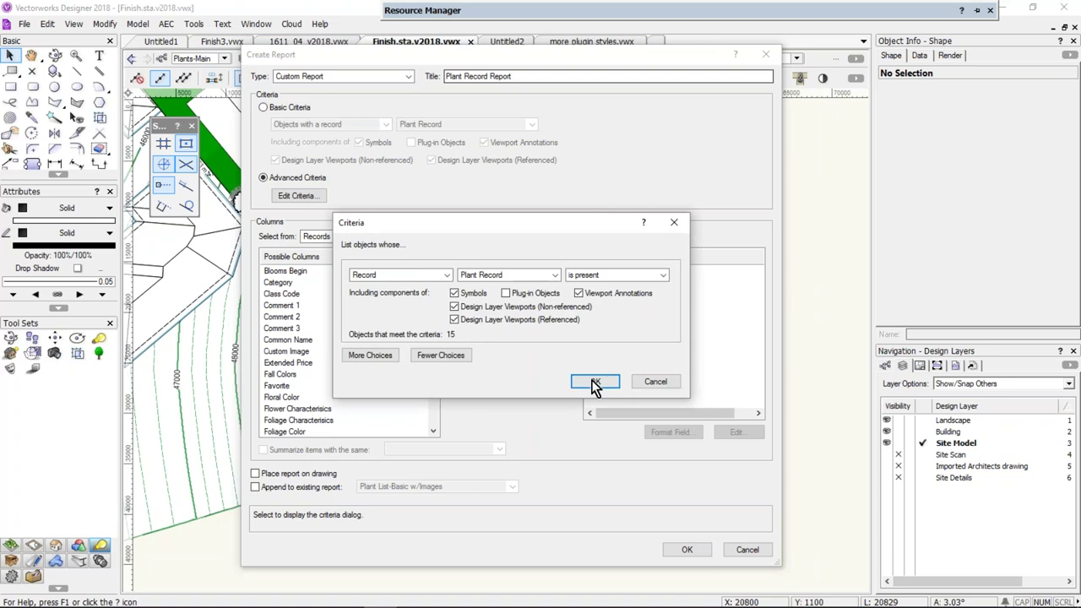
left_click(656, 382)
left_click(283, 107)
Exclude components of symbols, viewport annotations, and both referenced and non-referenced design layer viewports from the report criteria
left_click(360, 143)
left_click(485, 142)
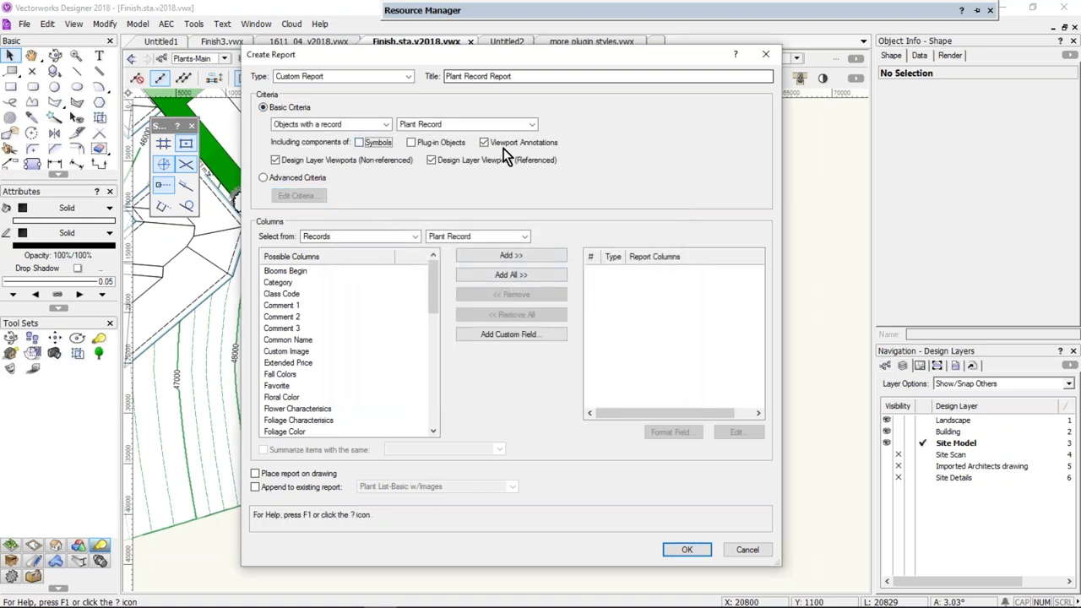
left_click(468, 161)
left_click(362, 161)
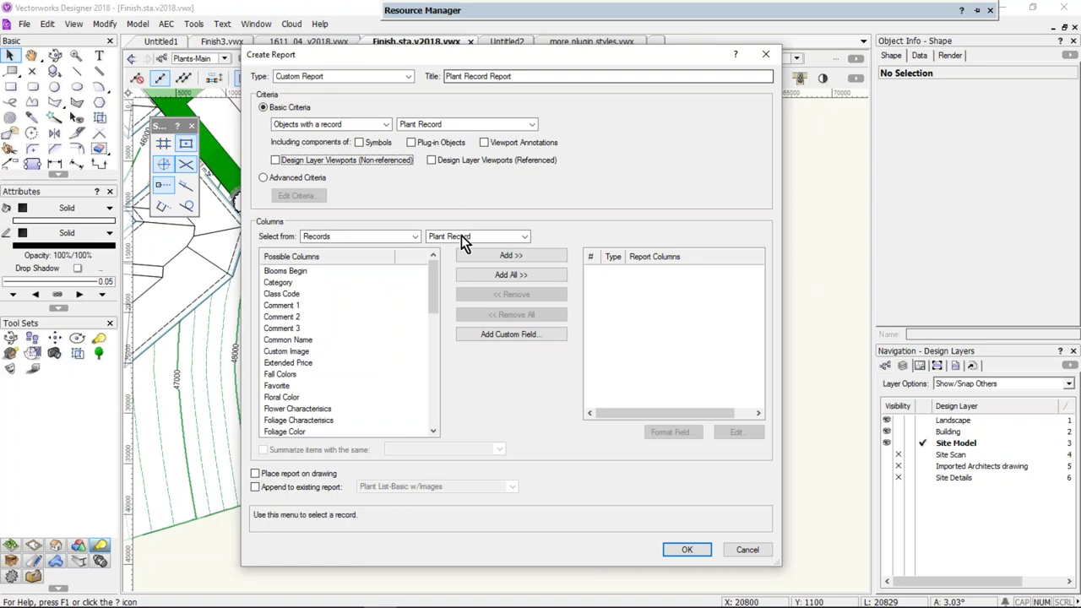
Look through the available sources for the report columns, keeping Records and Plant Record selected
left_click(412, 238)
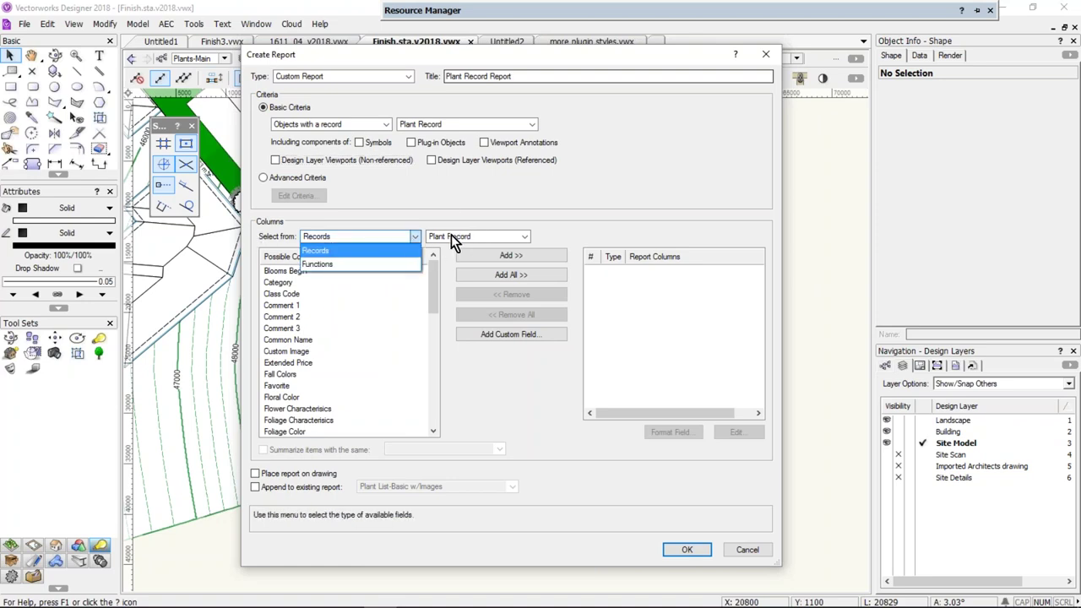
left_click(456, 241)
left_click(456, 241)
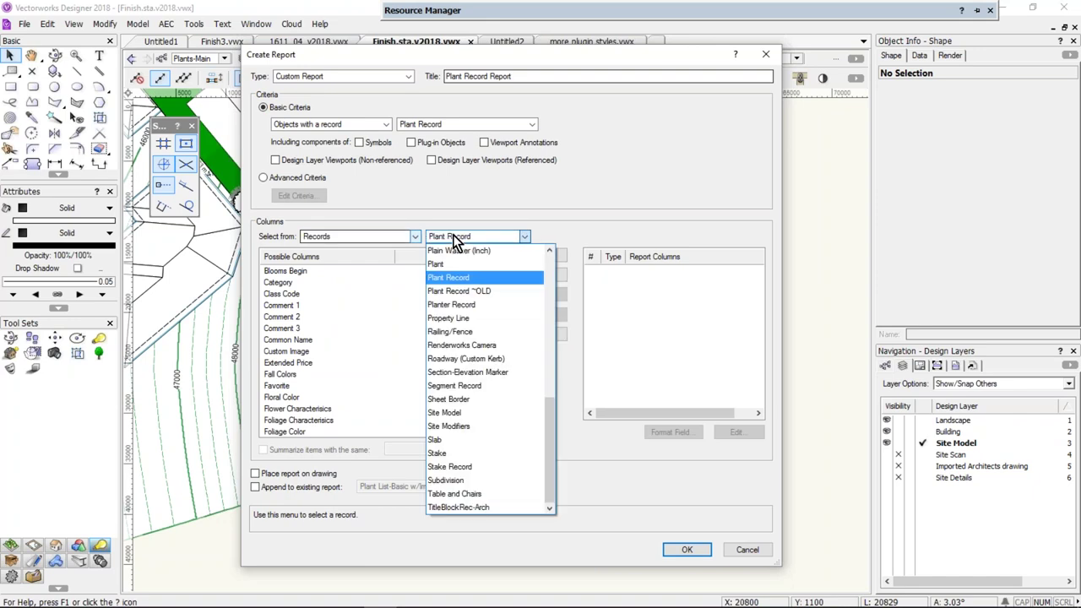
left_click_drag(552, 413, 552, 452)
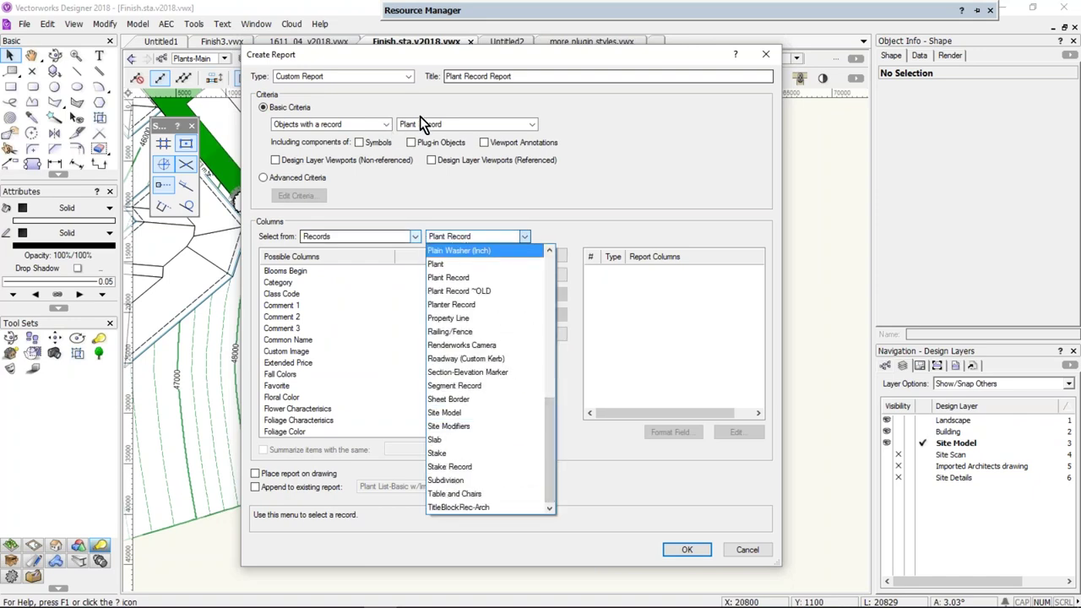
left_click(454, 278)
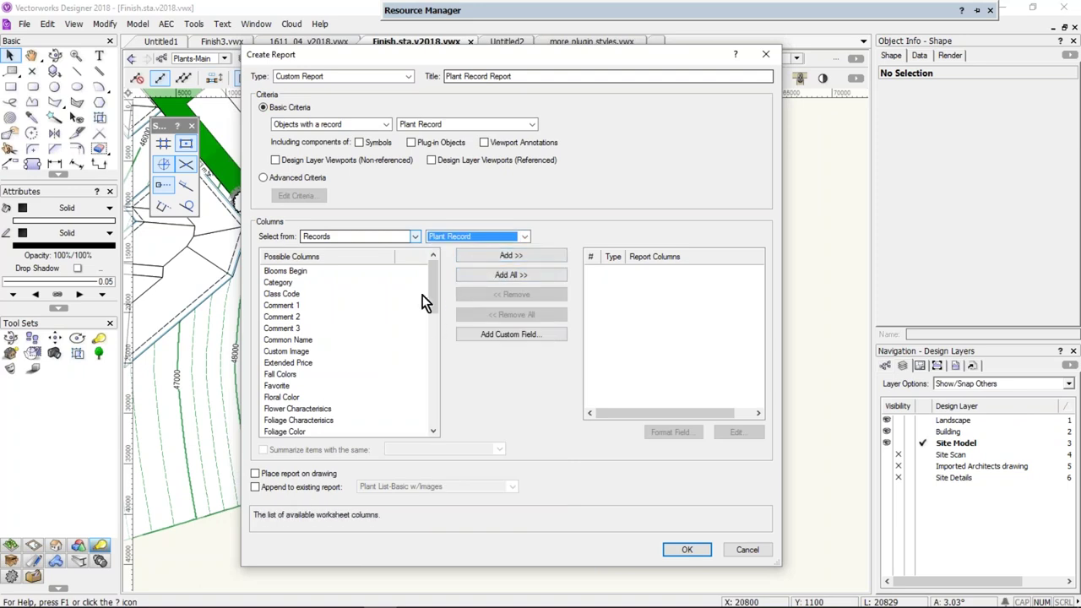
Add the ID, Latin Name and Common Name fields of Plant Record as report columns, in that order
left_click_drag(431, 284, 434, 315)
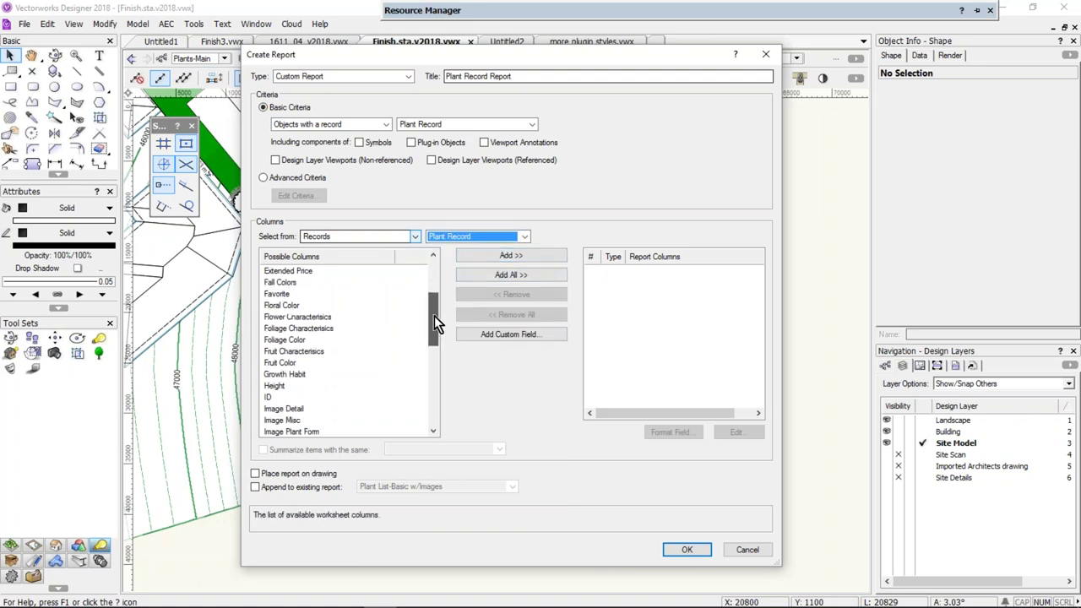
left_click(269, 397)
left_click(509, 258)
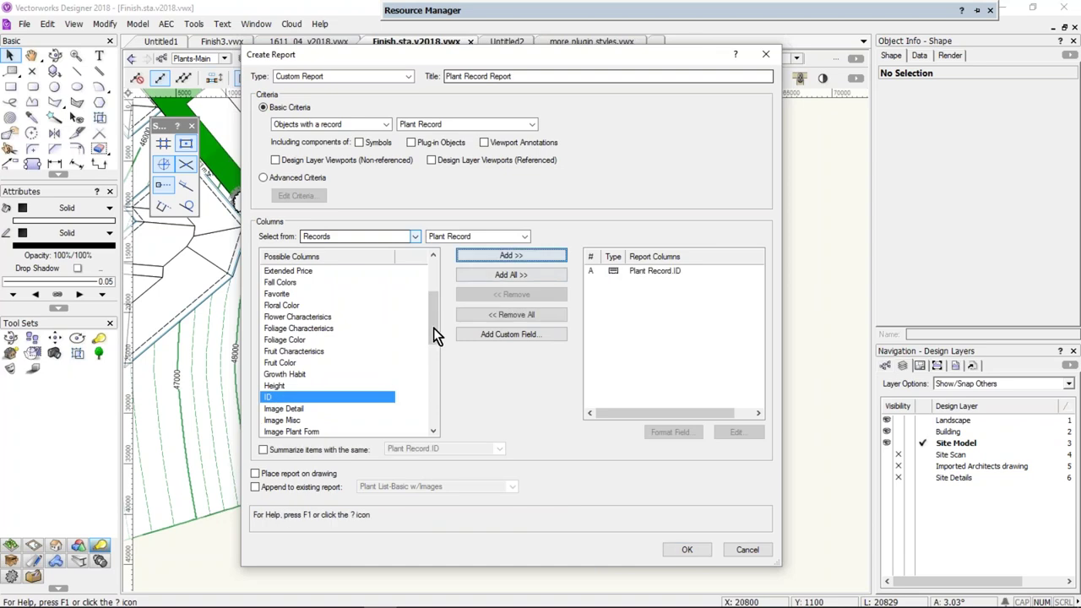
scroll(431, 330, "up", 2)
scroll(433, 342, "down", 4)
left_click(313, 349)
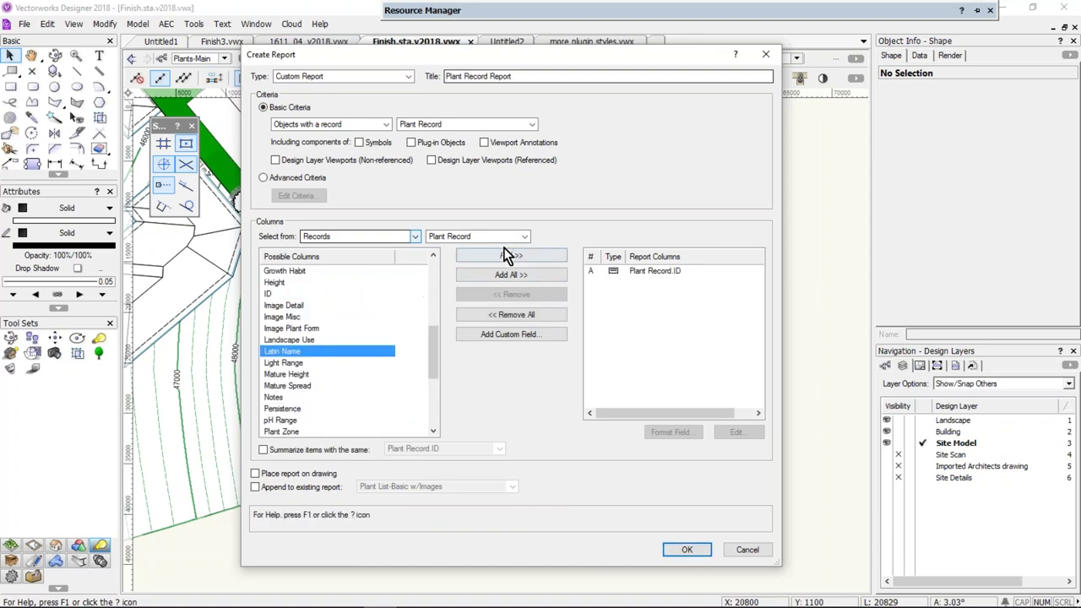
left_click(509, 255)
scroll(436, 329, "up", 4)
scroll(440, 317, "up", 4)
left_click(289, 342)
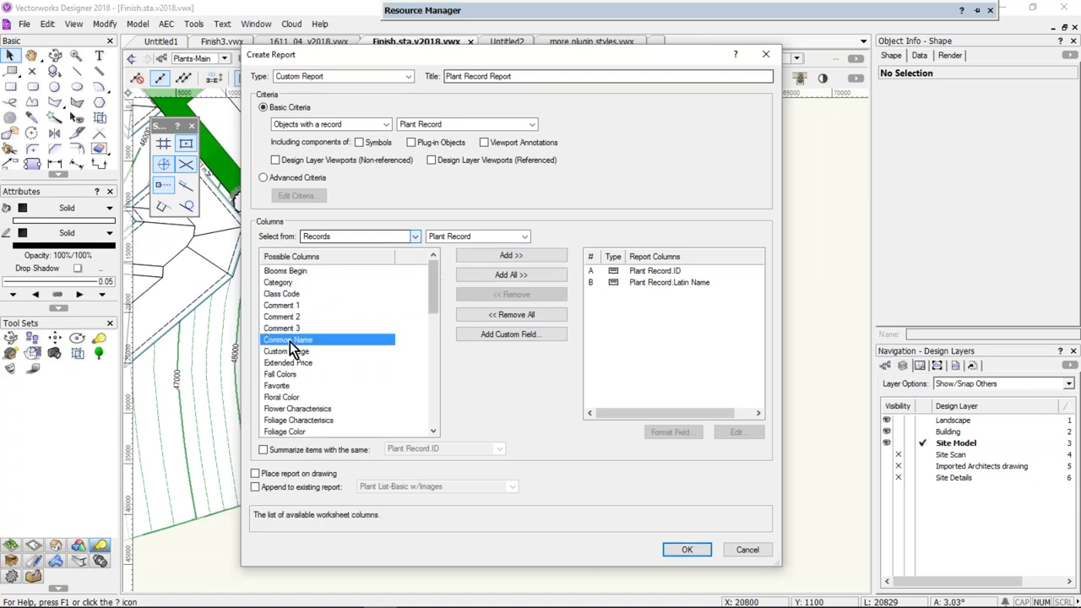
left_click(481, 254)
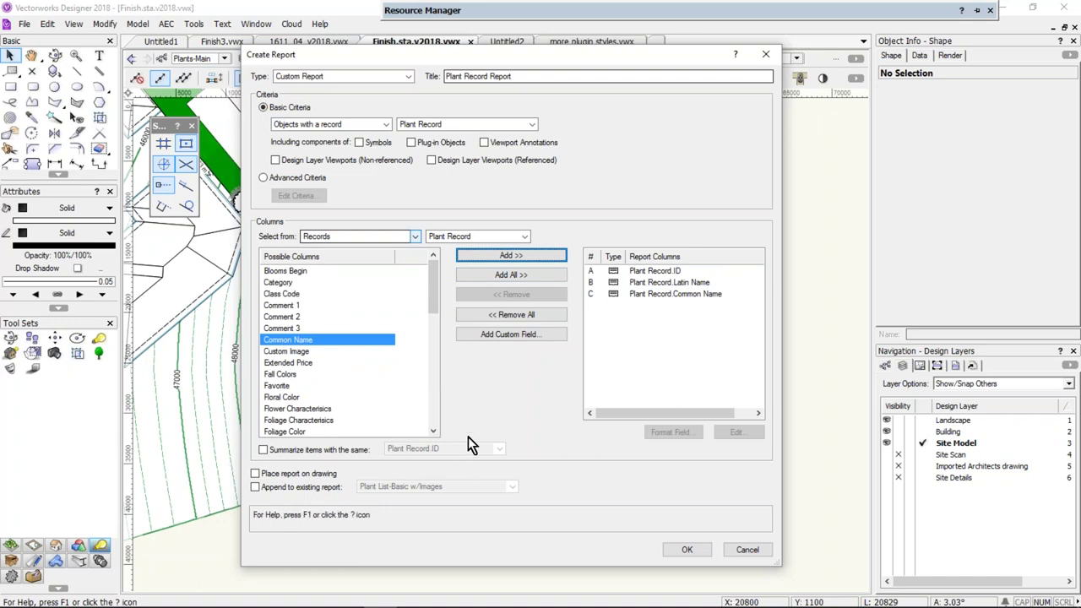
Create the report without appending it to an existing one, and reposition and enlarge its worksheet window over the drawing
left_click(265, 494)
left_click(262, 490)
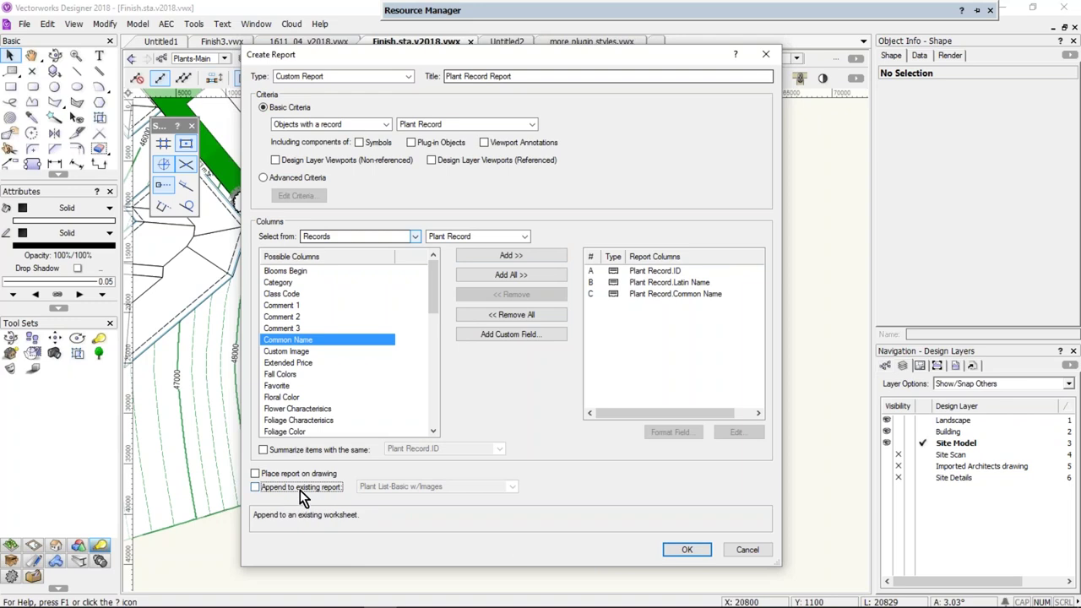
left_click(687, 550)
left_click_drag(551, 226, 396, 149)
left_click(576, 321)
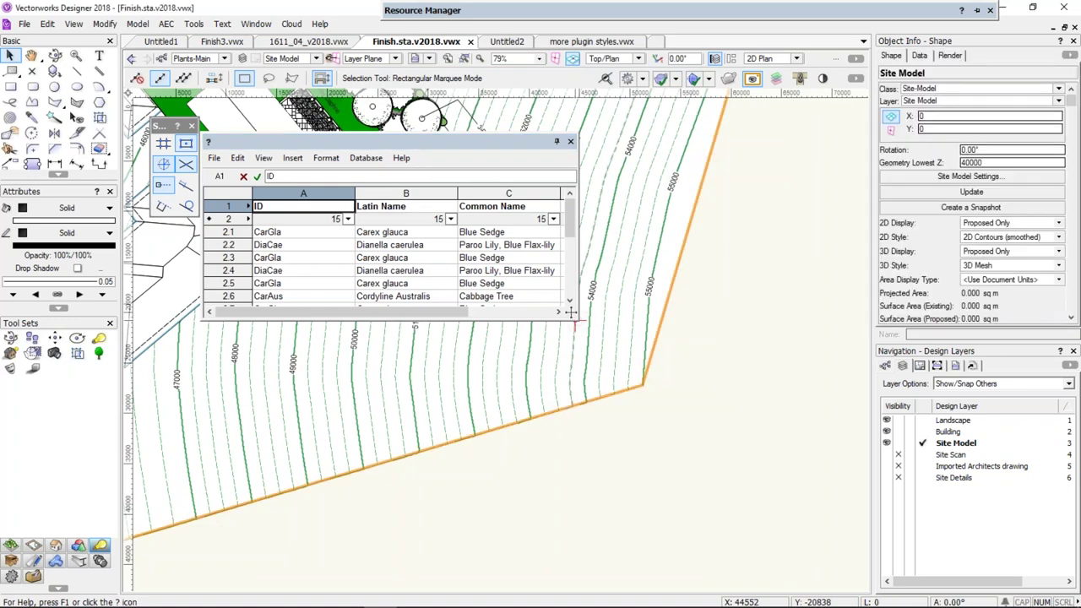
left_click_drag(572, 313, 815, 446)
Summarize the items of the plant report's database row by the ID column
left_click(218, 218)
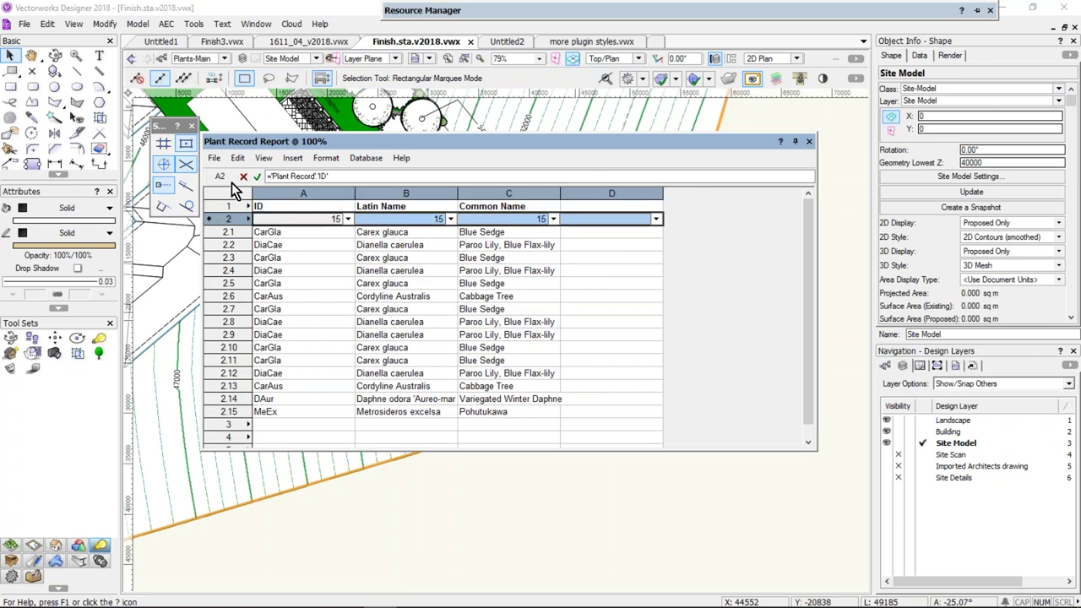
left_click(347, 218)
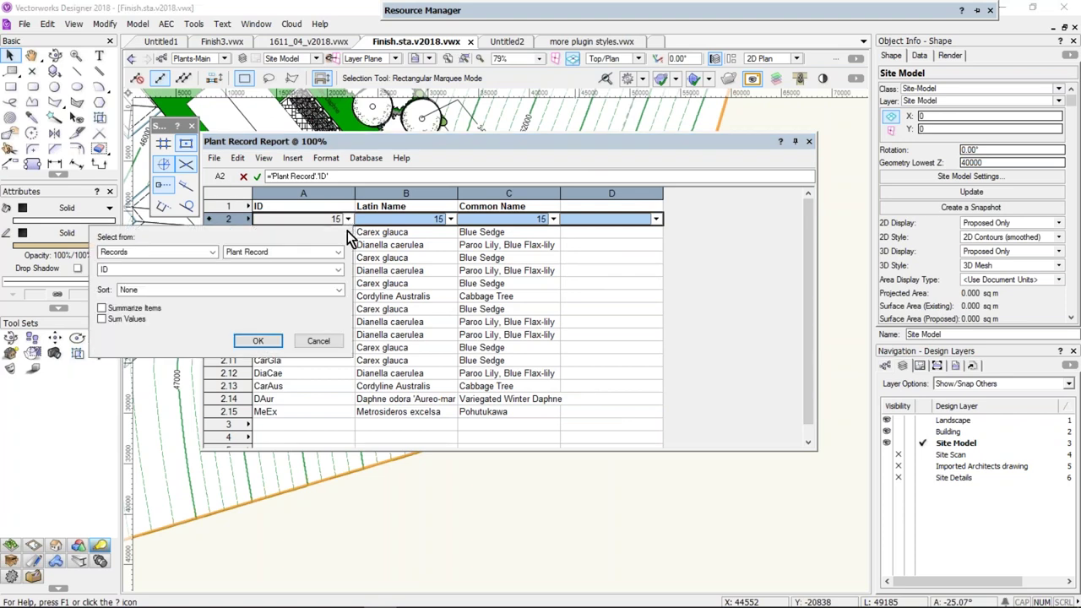
left_click(130, 312)
left_click(260, 340)
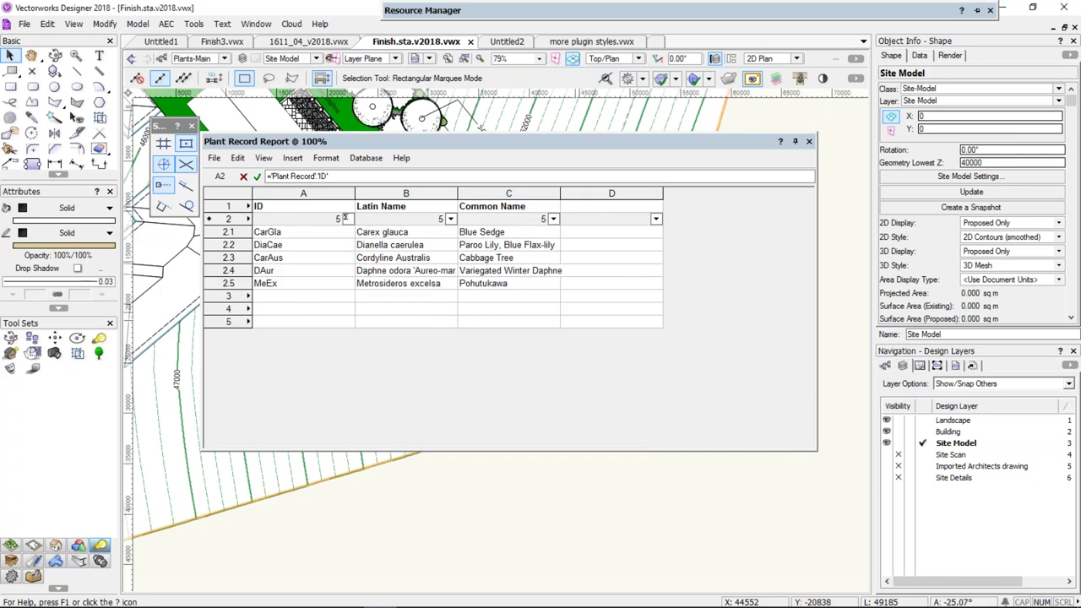
Reopen the field, sort and summary settings of the ID column in the report's database row
left_click(347, 221)
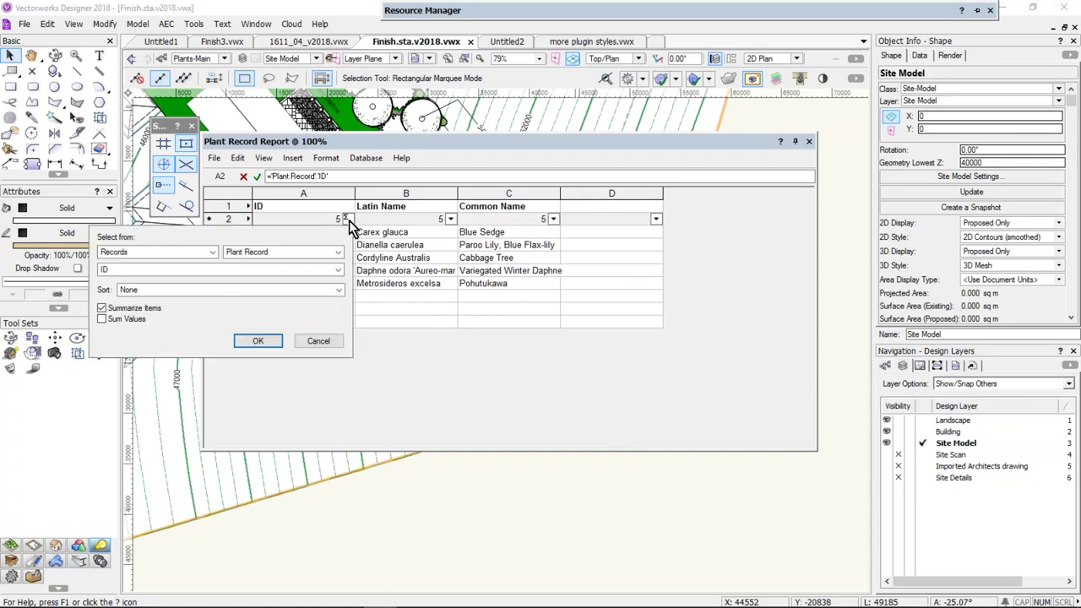
Sort the plant report's ID column in ascending order
left_click(173, 293)
left_click(173, 303)
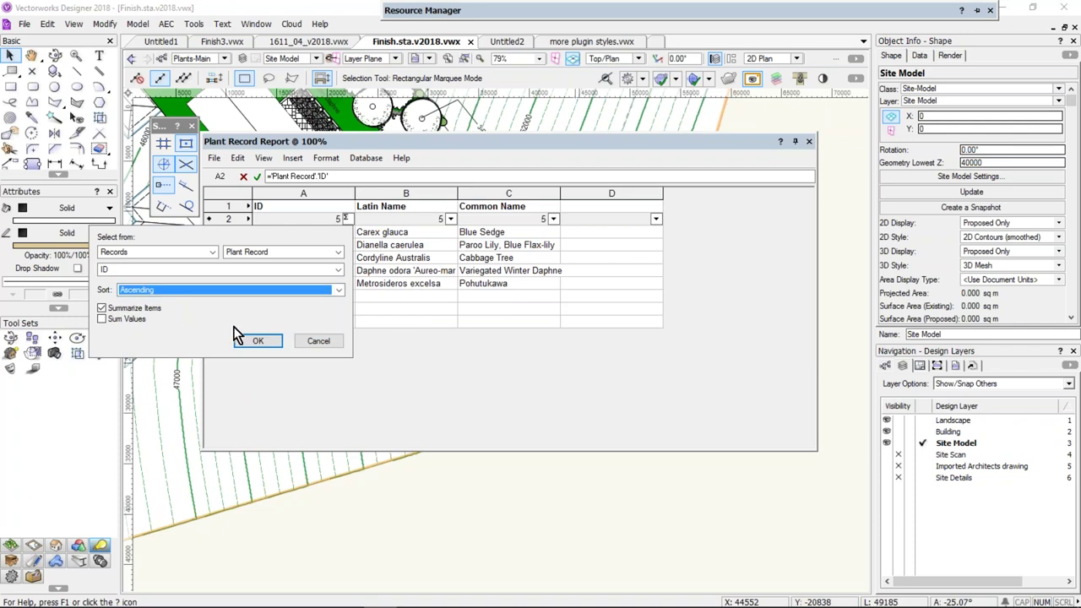
left_click(253, 340)
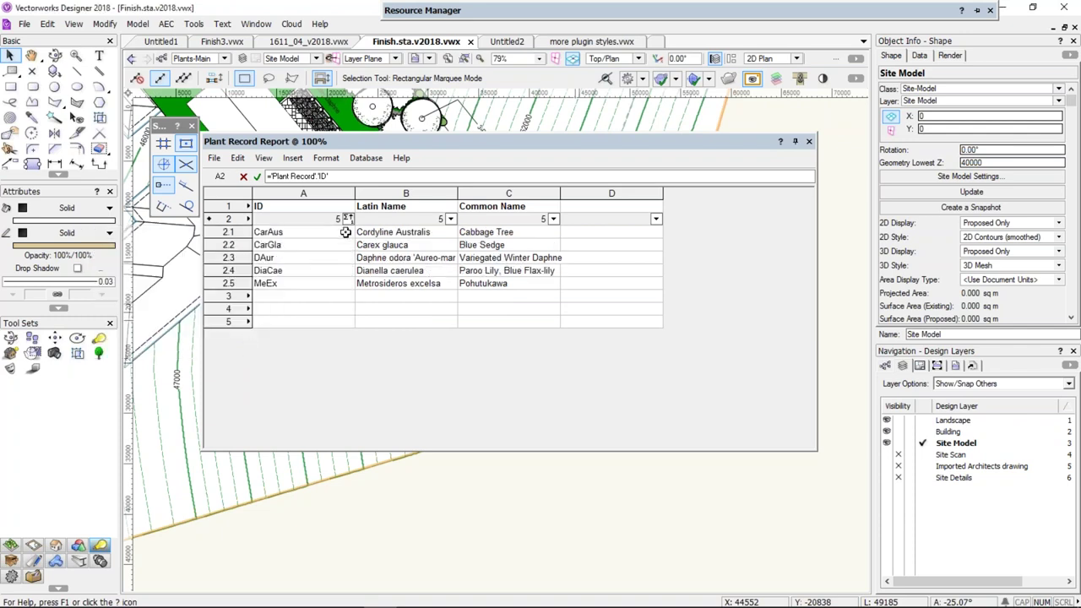
left_click(450, 219)
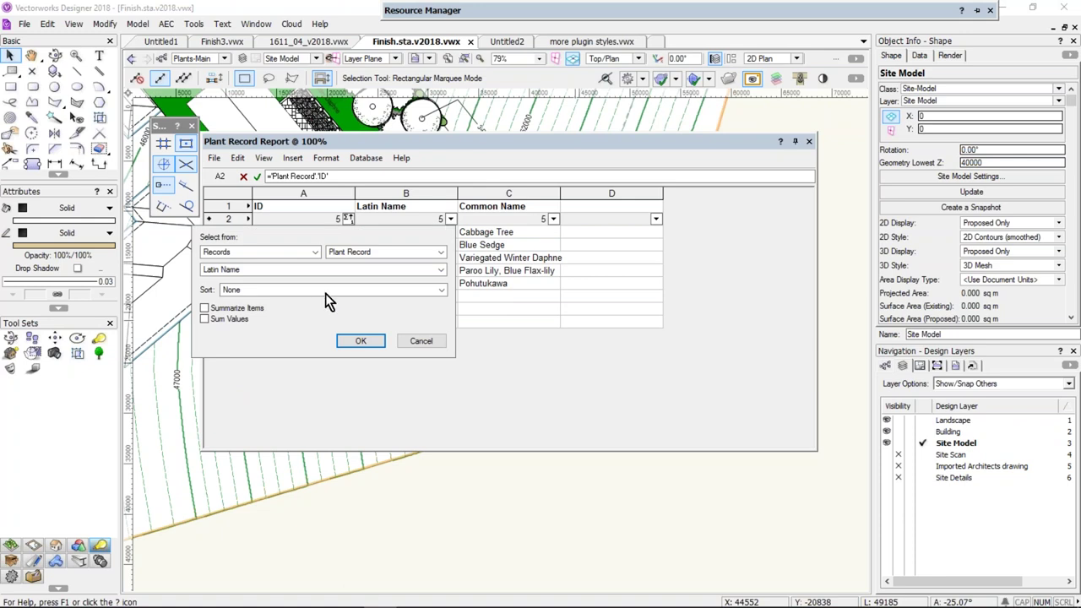
left_click(414, 341)
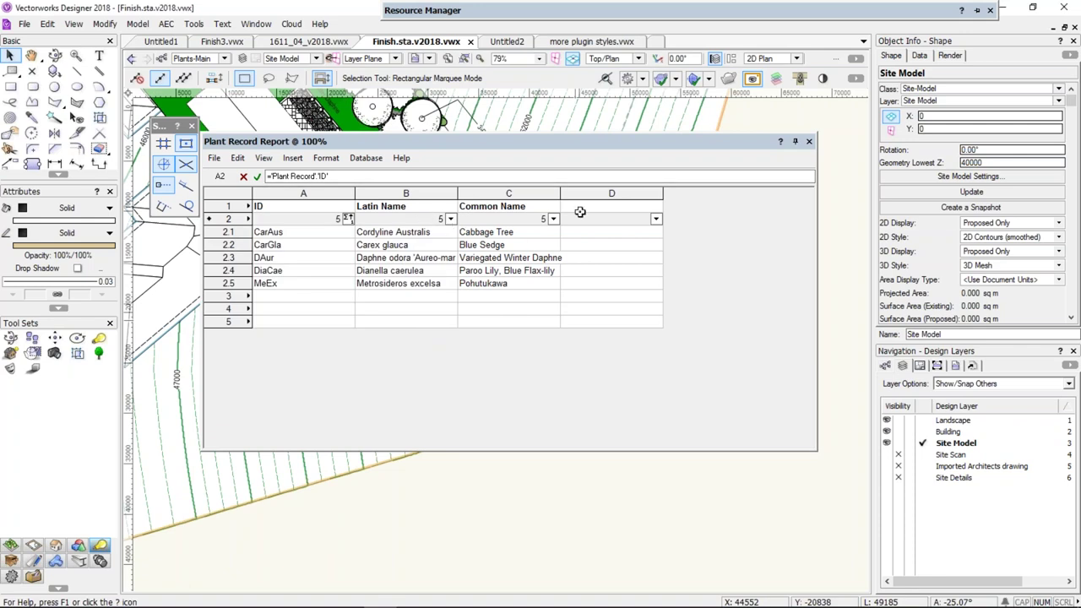
Fill column D of the plant report with the Category field from the Plant Record
left_click(655, 220)
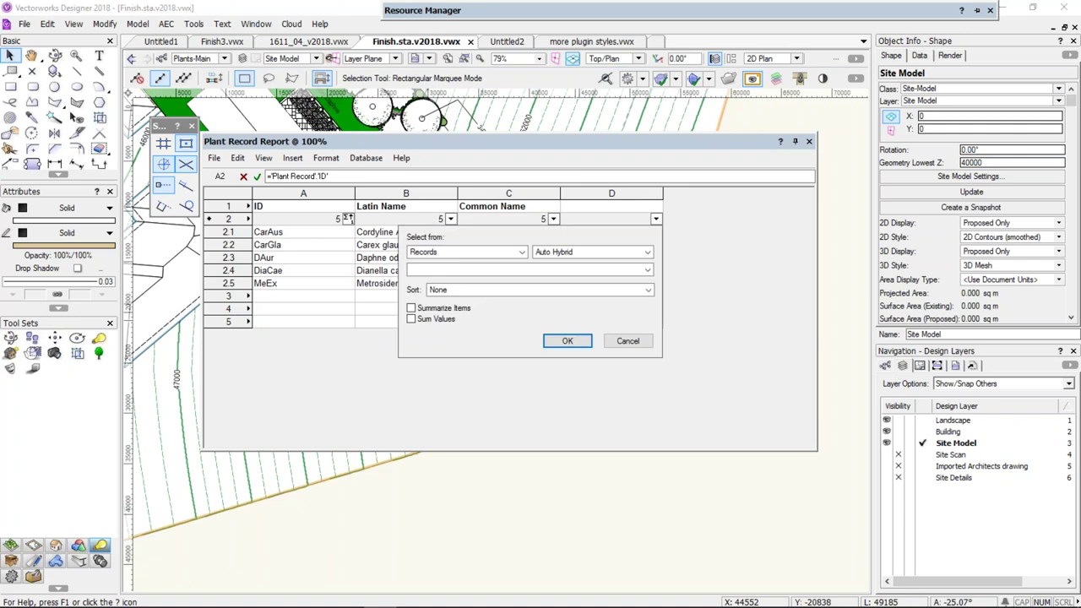
left_click(559, 254)
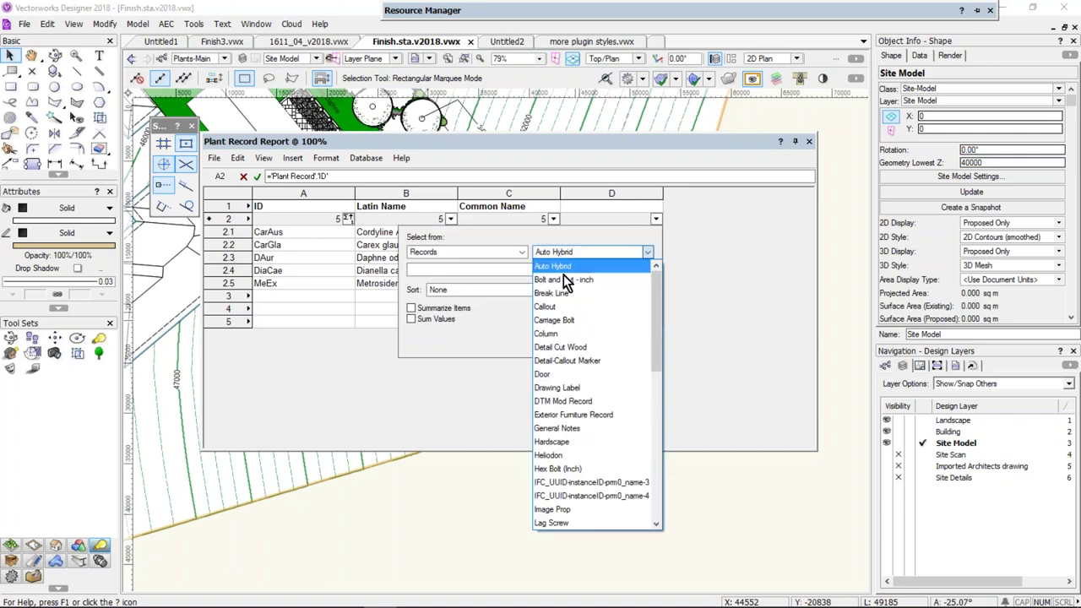
key("p")
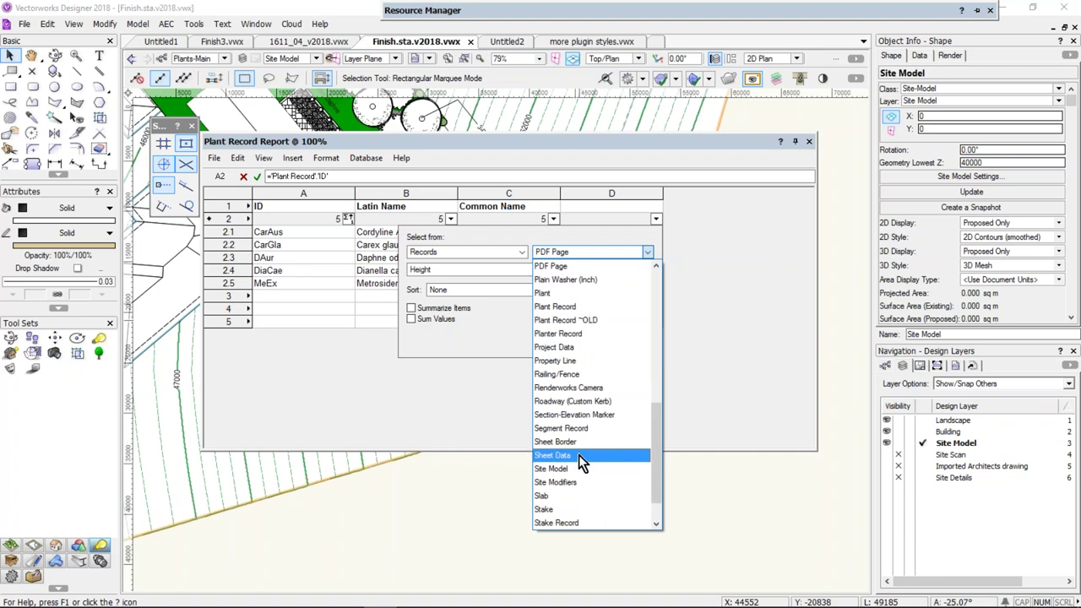
left_click(566, 308)
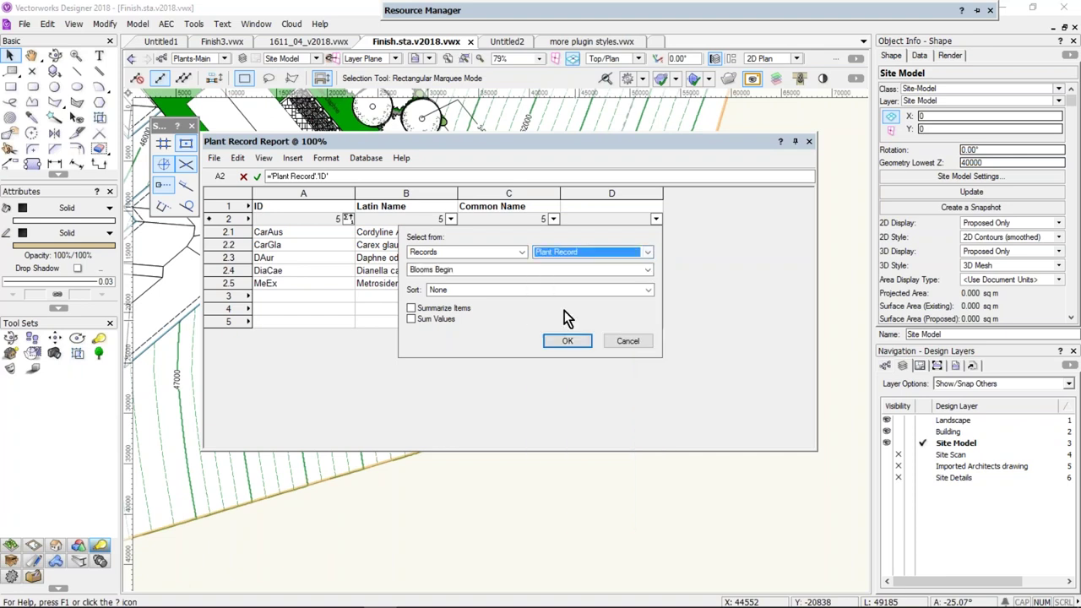
left_click(465, 271)
left_click(456, 299)
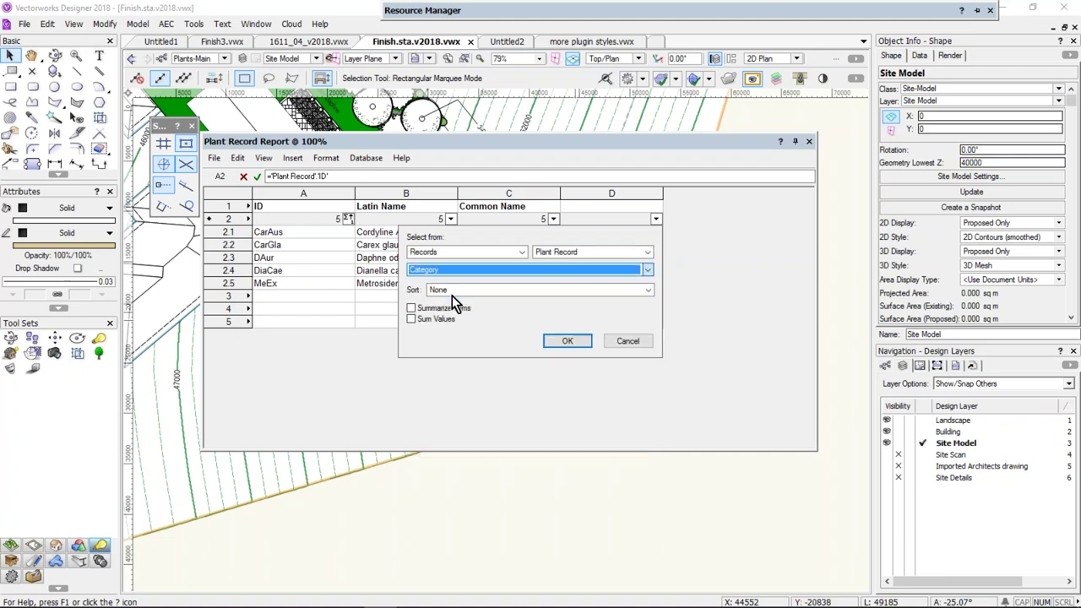
left_click(560, 343)
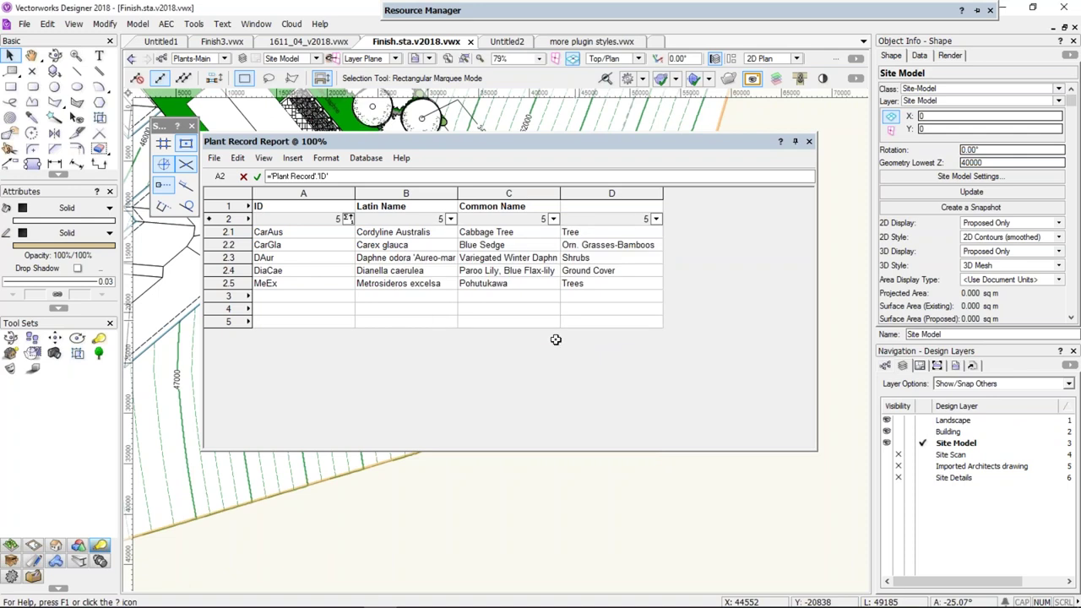
left_click_drag(330, 176, 242, 169)
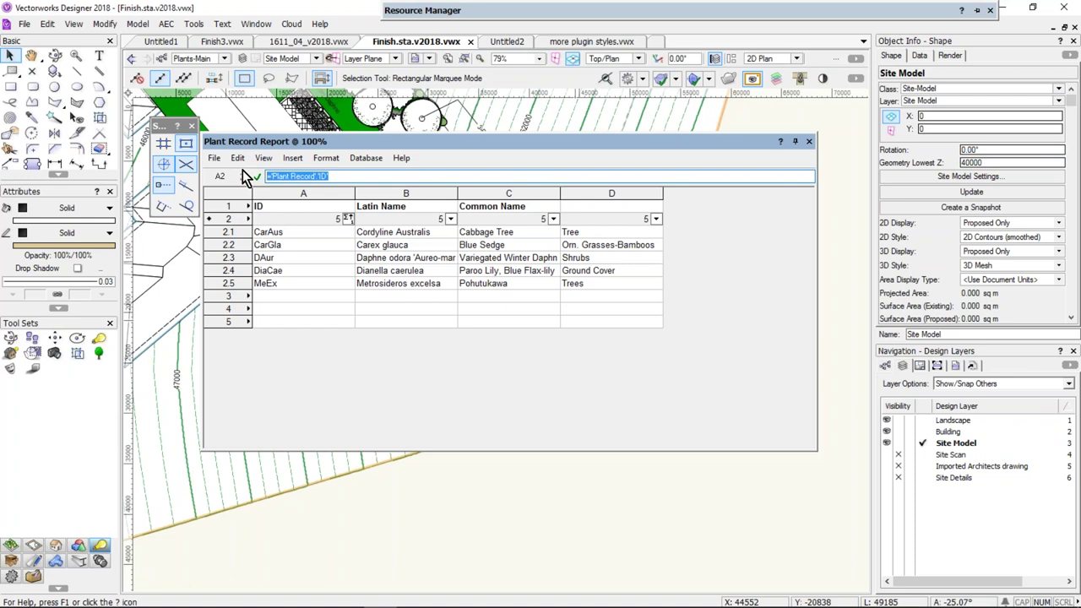
left_click(612, 220)
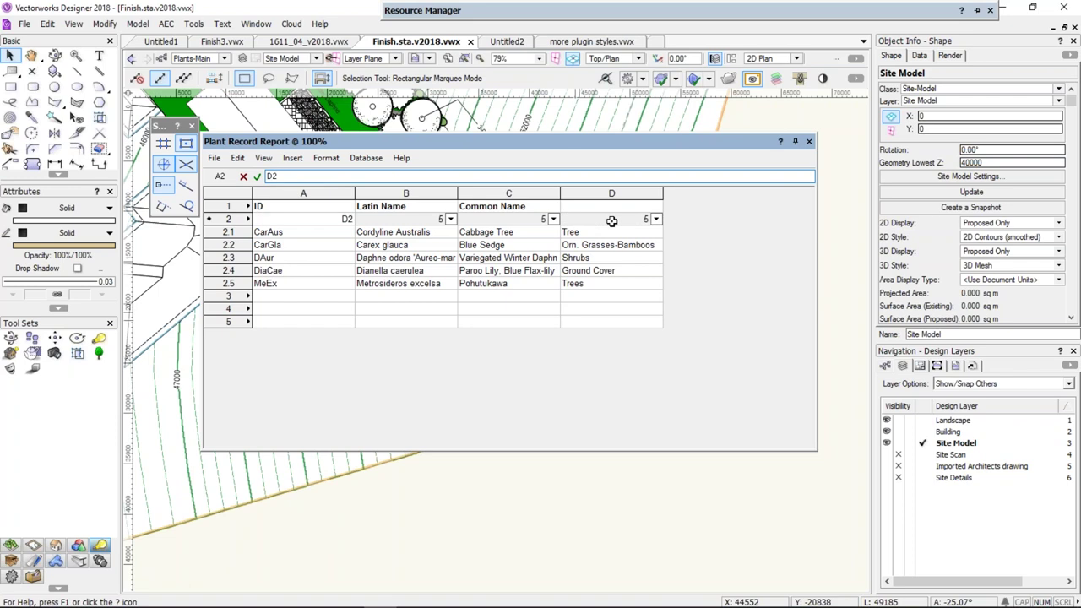
key("Escape")
left_click(656, 219)
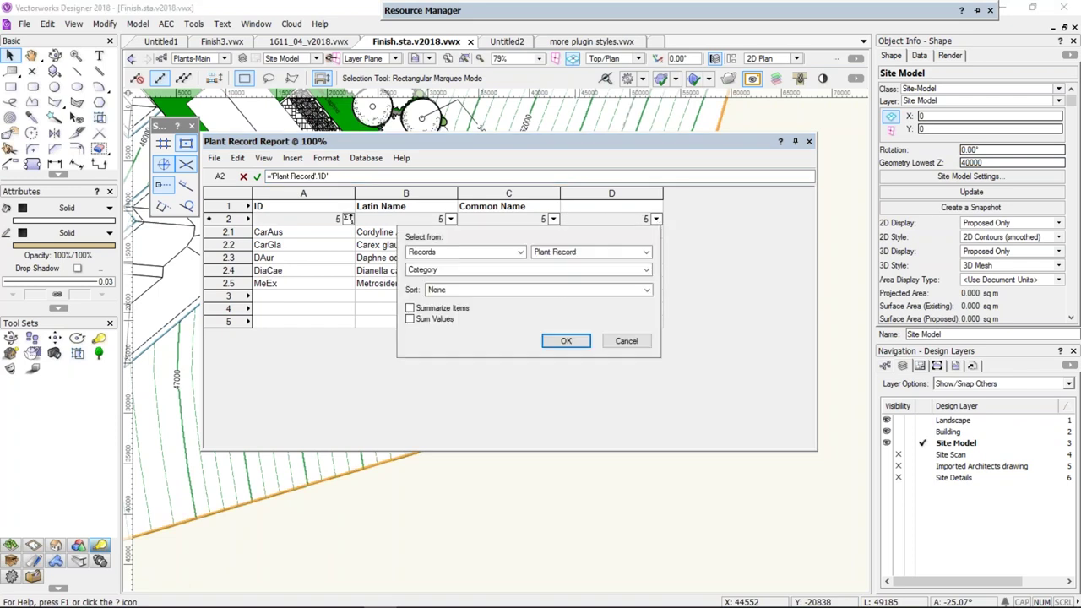
left_click(583, 268)
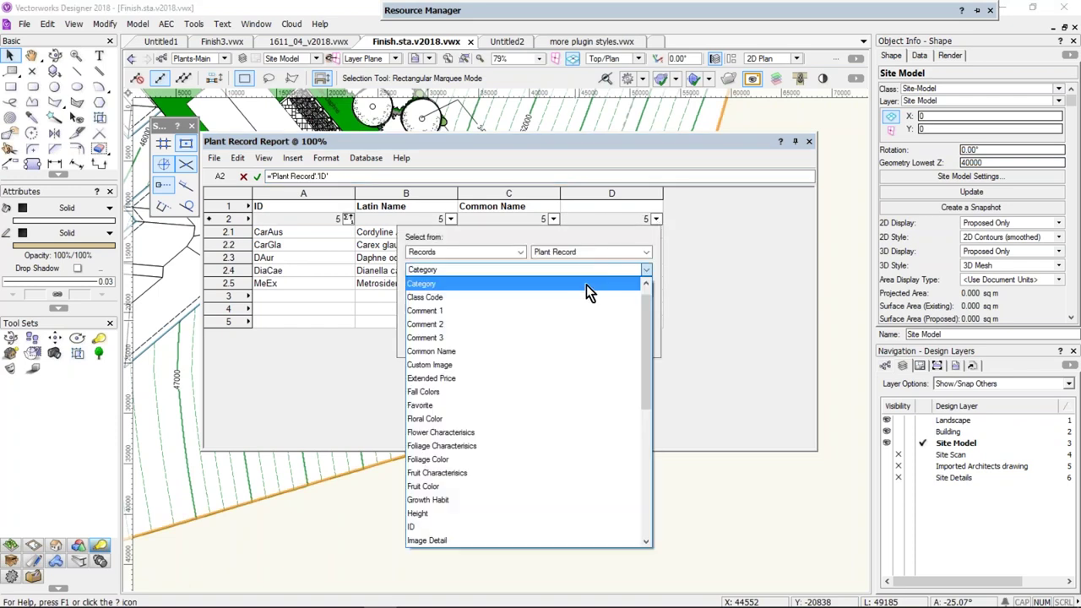
left_click(712, 282)
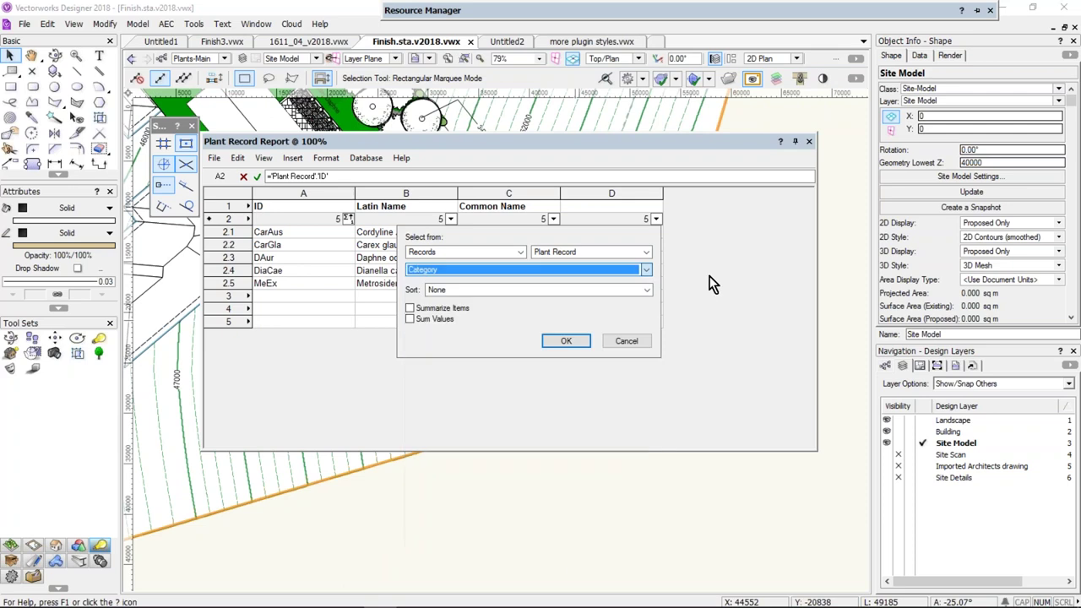
left_click(629, 342)
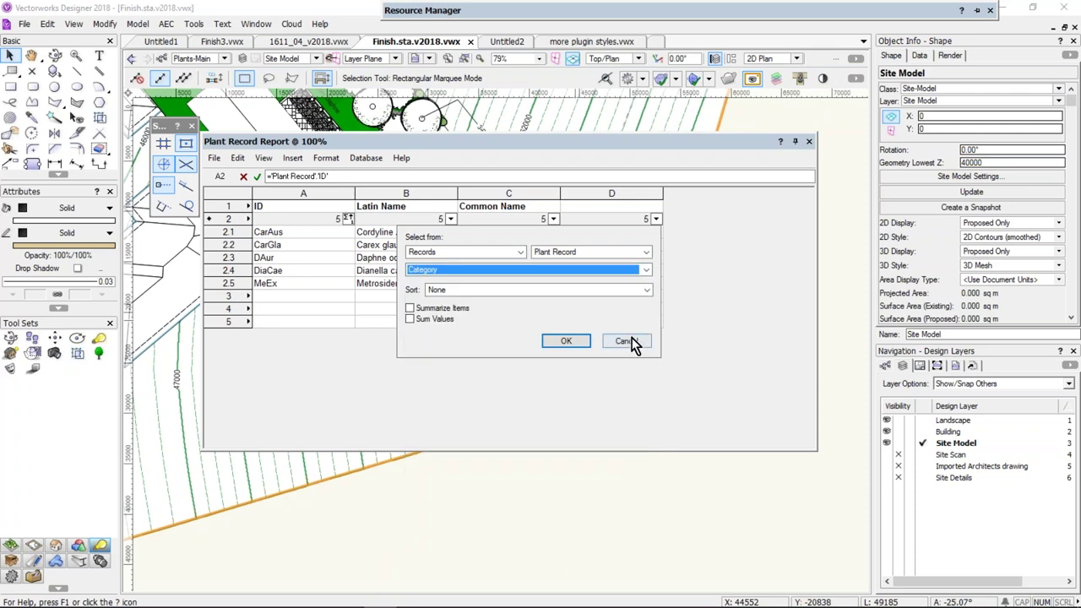
Close the plant report and make Landscape the active design layer
left_click(809, 142)
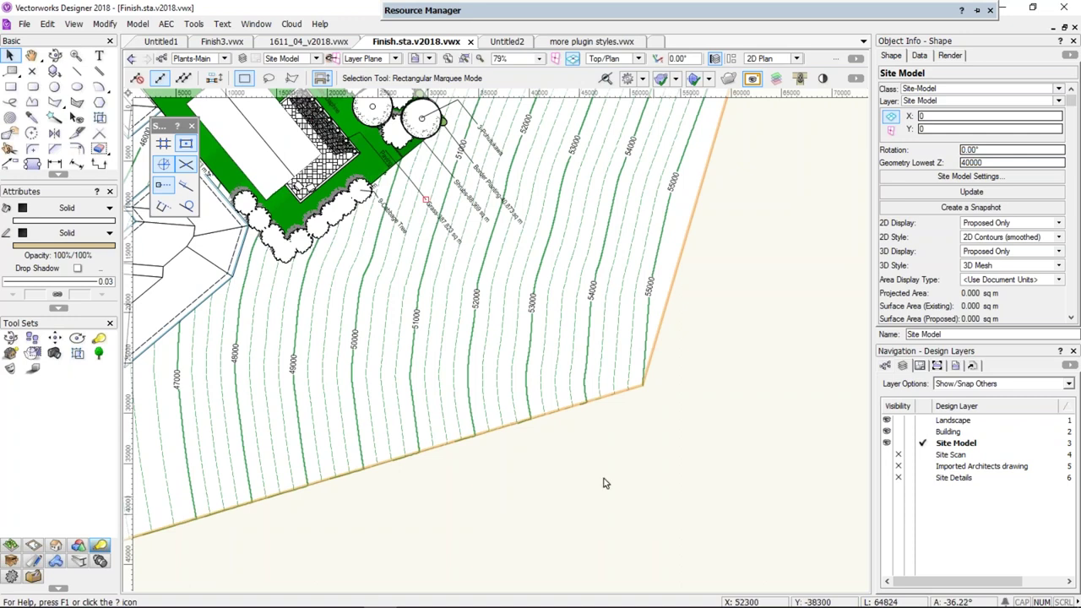
mouse_move(422, 10)
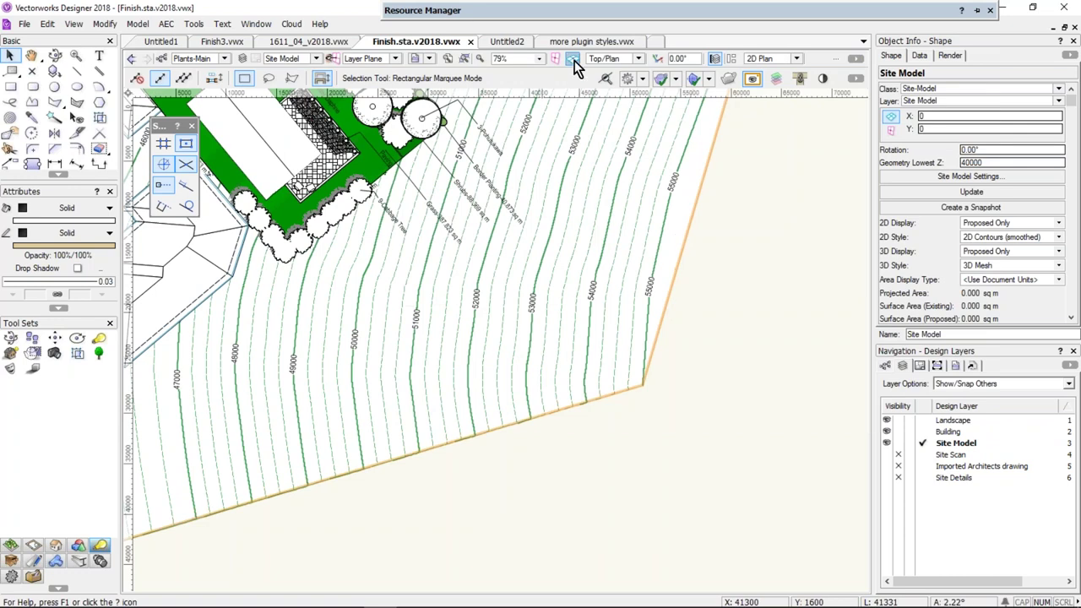
left_click(760, 354)
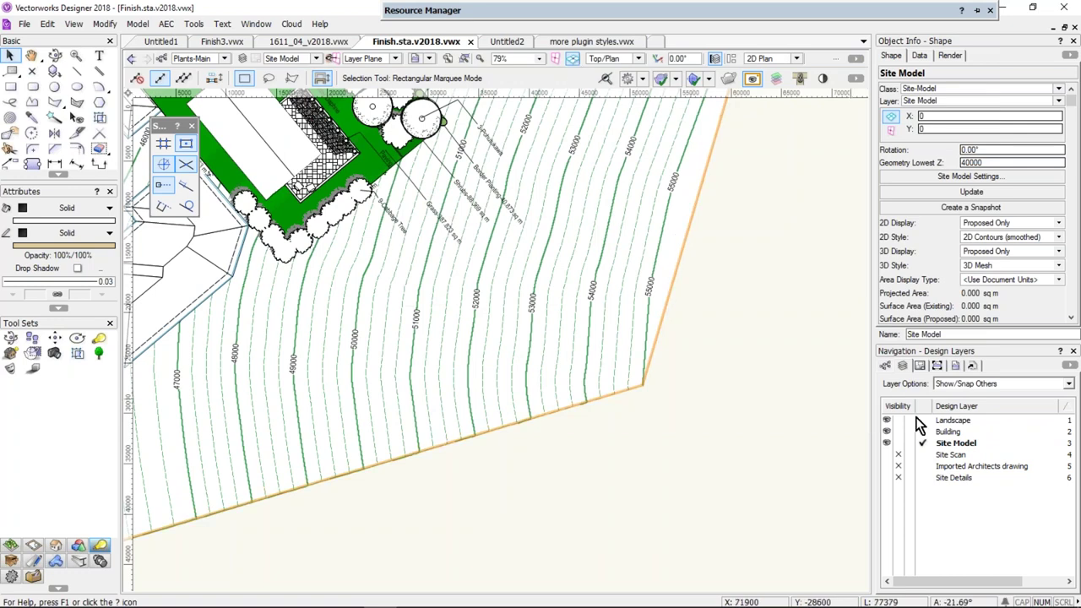
left_click(924, 421)
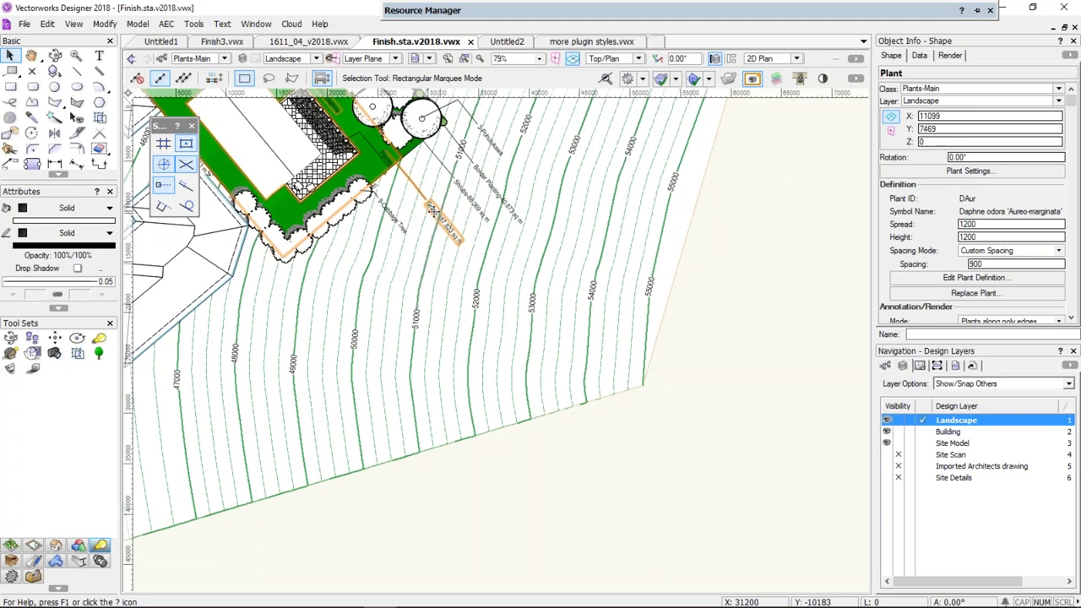
Start a custom tag definition for the top portion of the Pohutukawa plant's tag in its plant settings
left_click(440, 207)
double_click(489, 139)
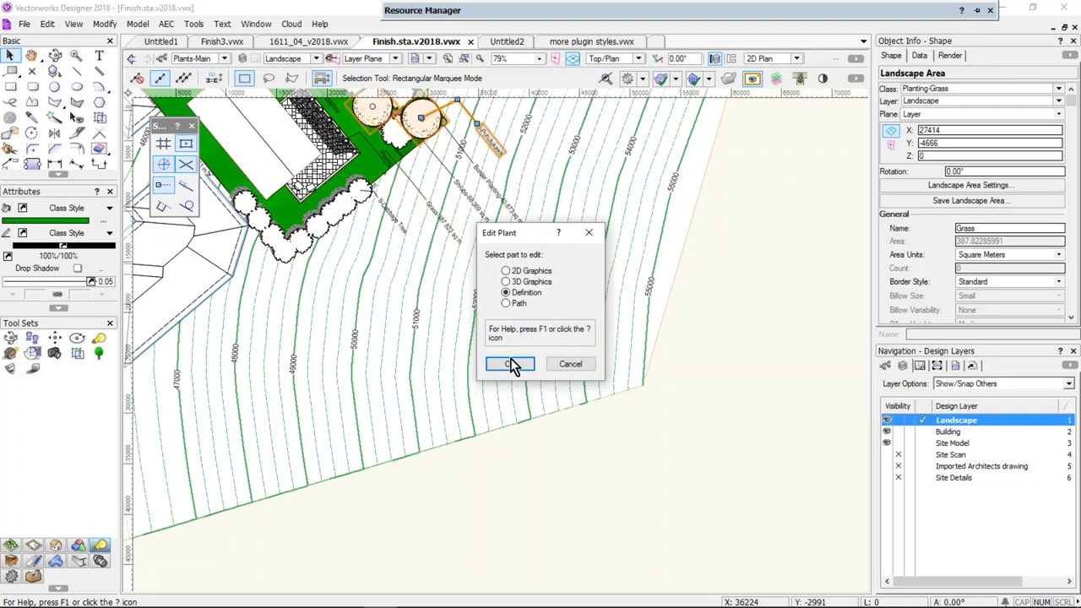
left_click(570, 364)
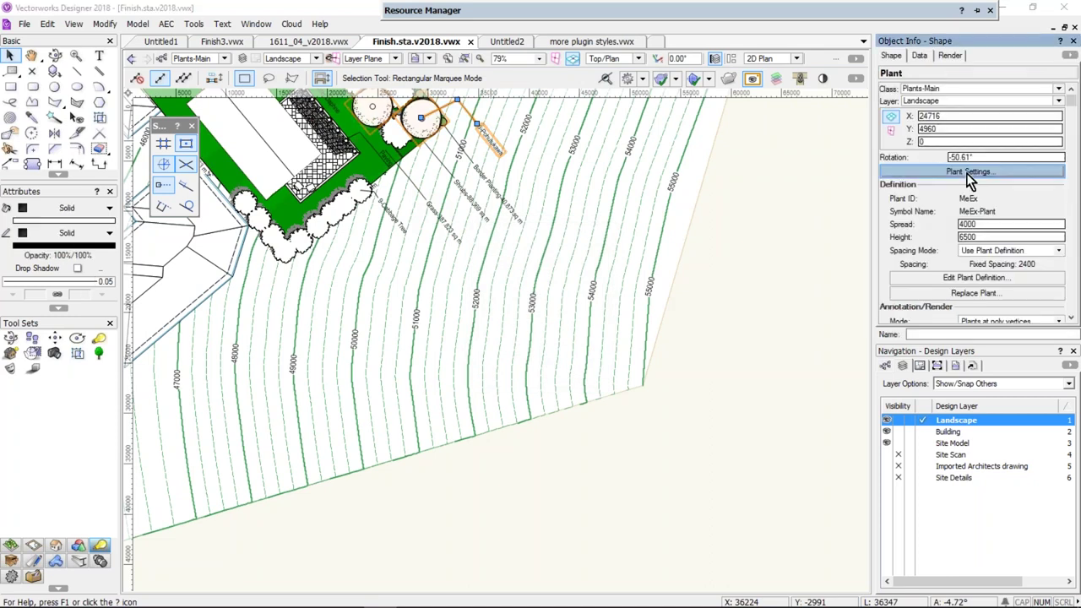
left_click(968, 173)
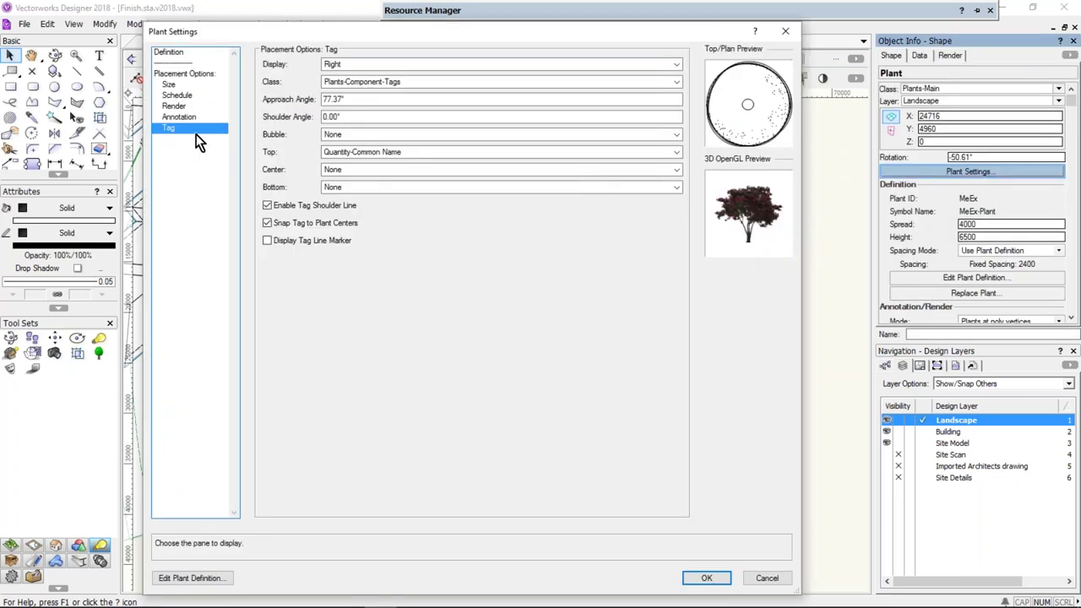
left_click(372, 152)
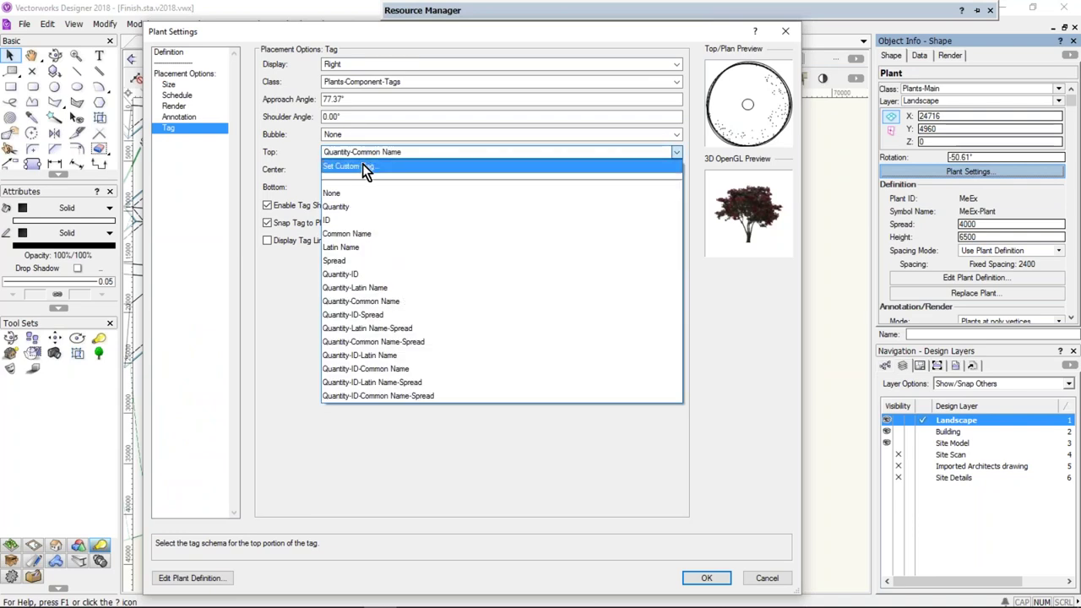
left_click(361, 166)
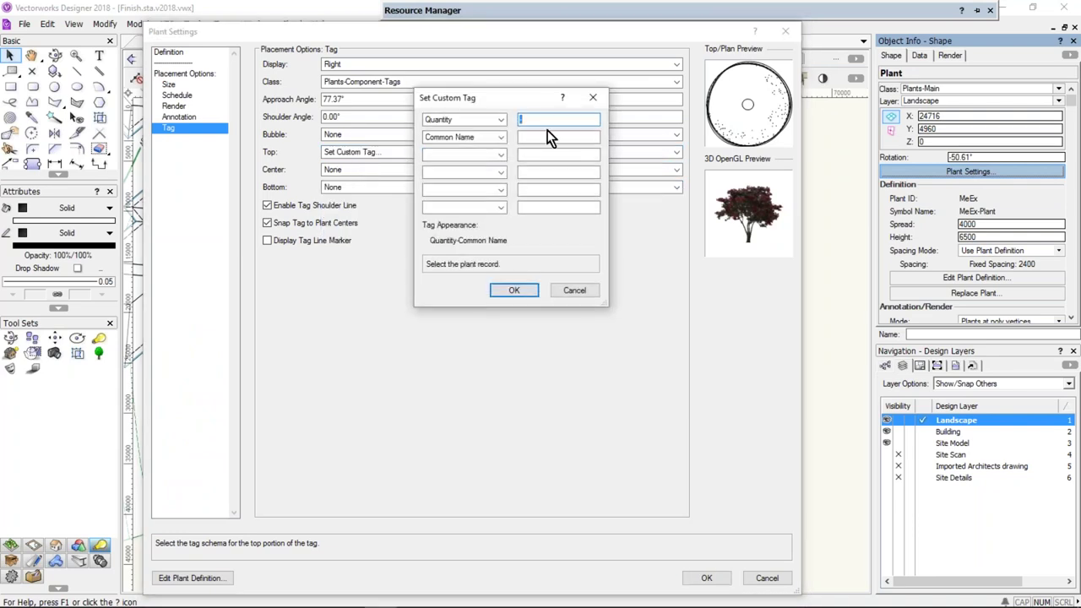
Set the first custom tag field to ID and the second to Quantity
left_click(500, 155)
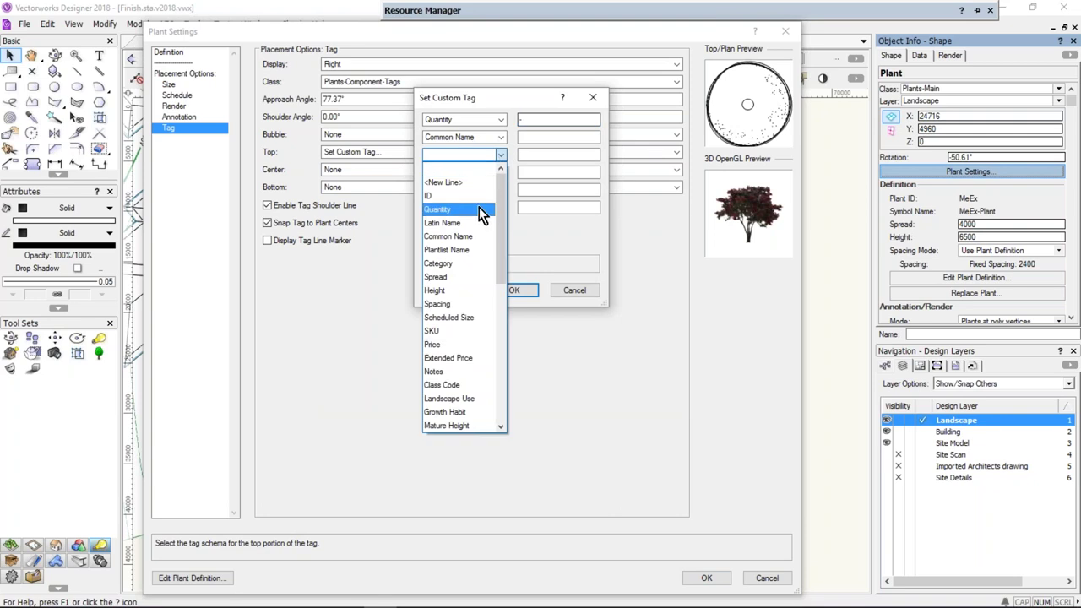
left_click(488, 116)
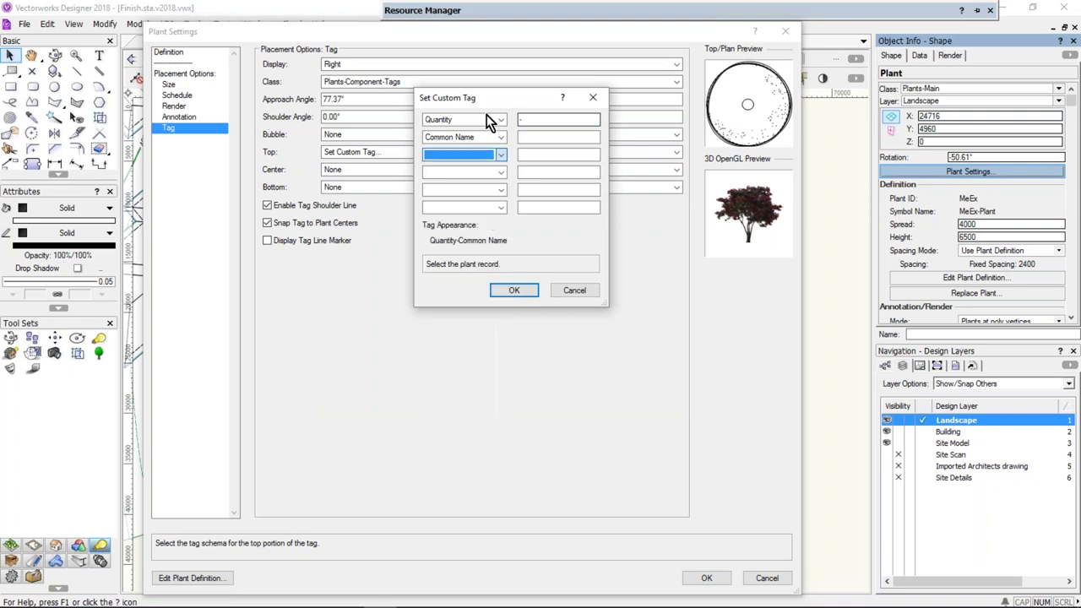
left_click(495, 120)
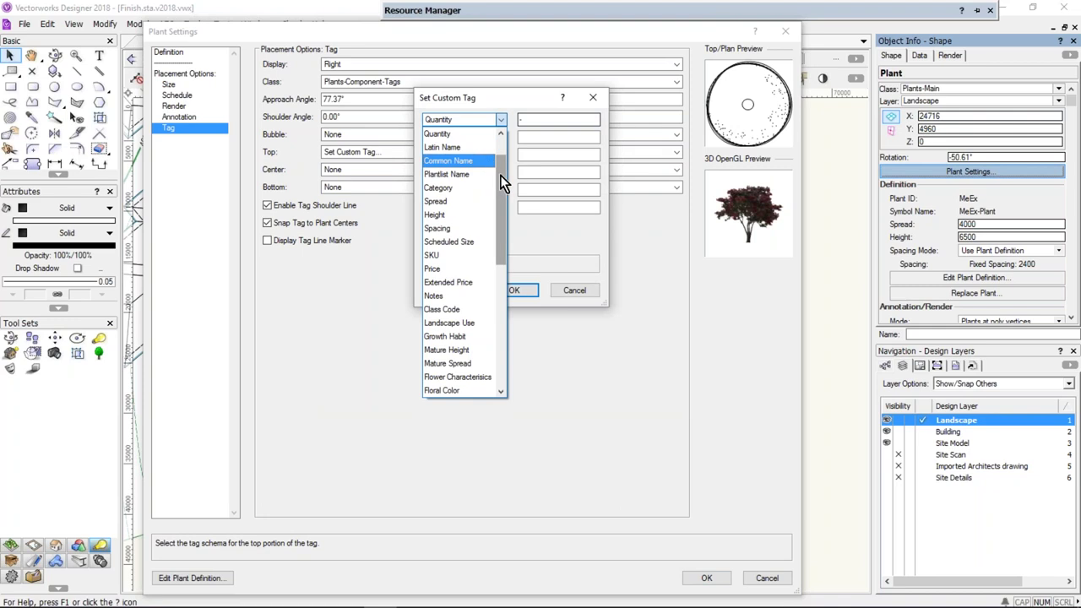
left_click_drag(500, 175, 501, 131)
left_click(458, 156)
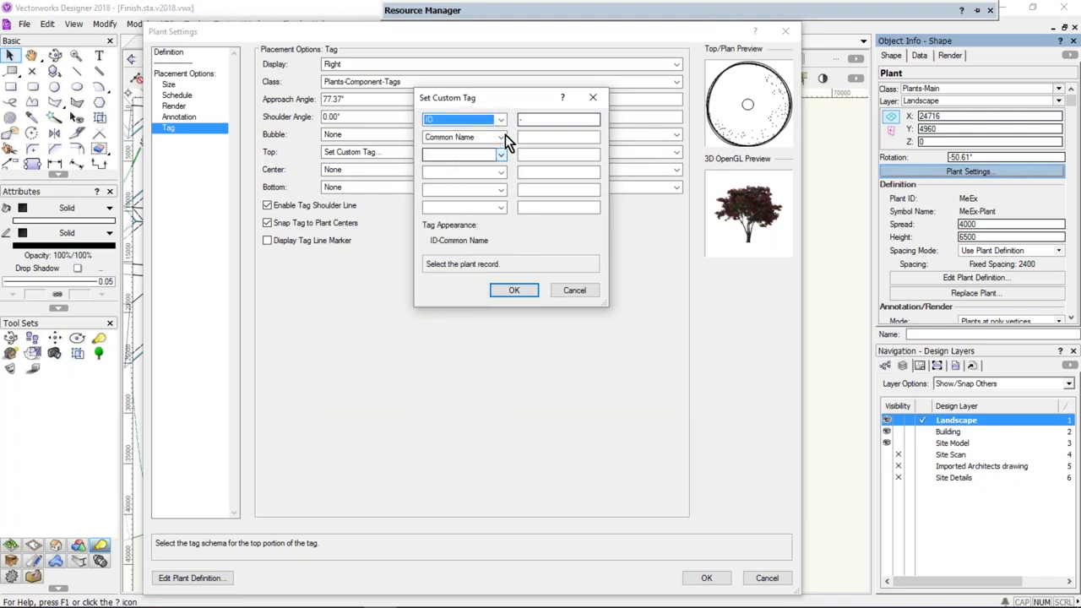
left_click(501, 136)
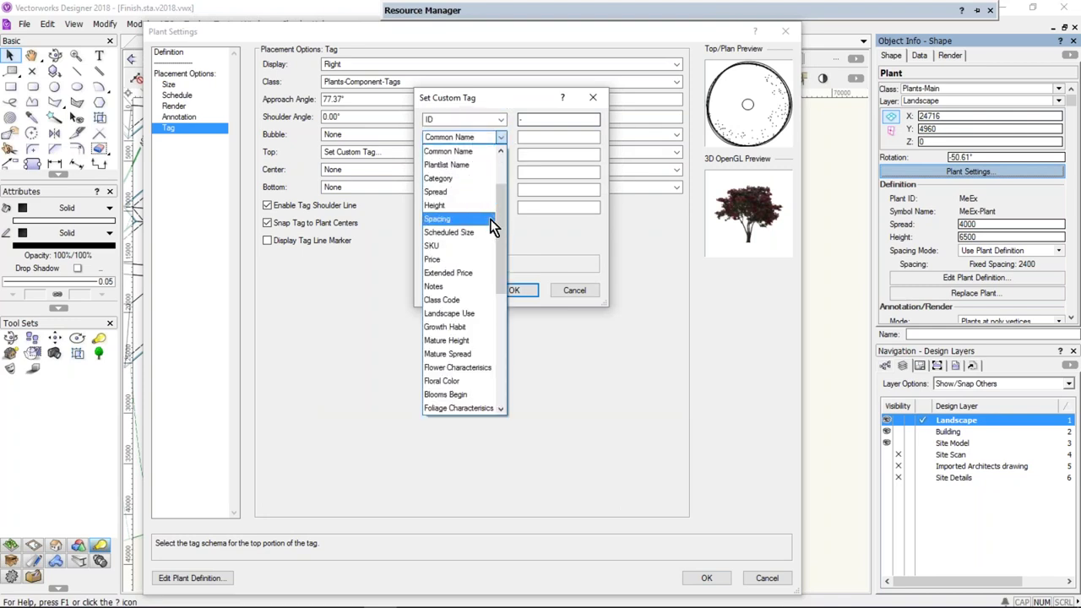
left_click_drag(498, 202, 500, 176)
left_click(452, 192)
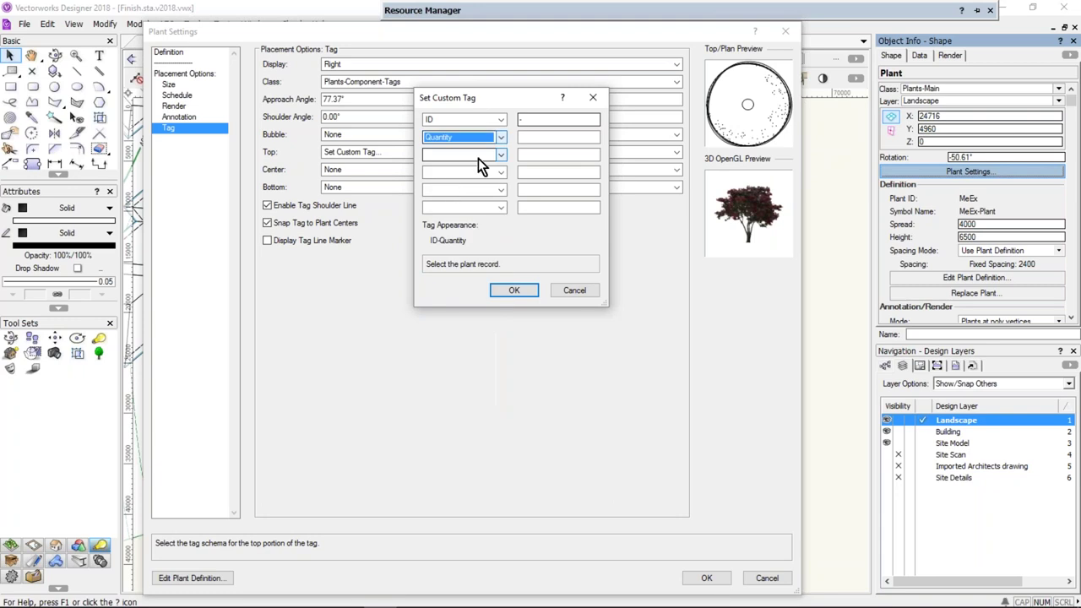
Add Latin Name as the third custom tag field, with a hyphen separator after both Quantity and Latin Name
left_click(501, 155)
left_click(460, 222)
left_click(532, 137)
type("-")
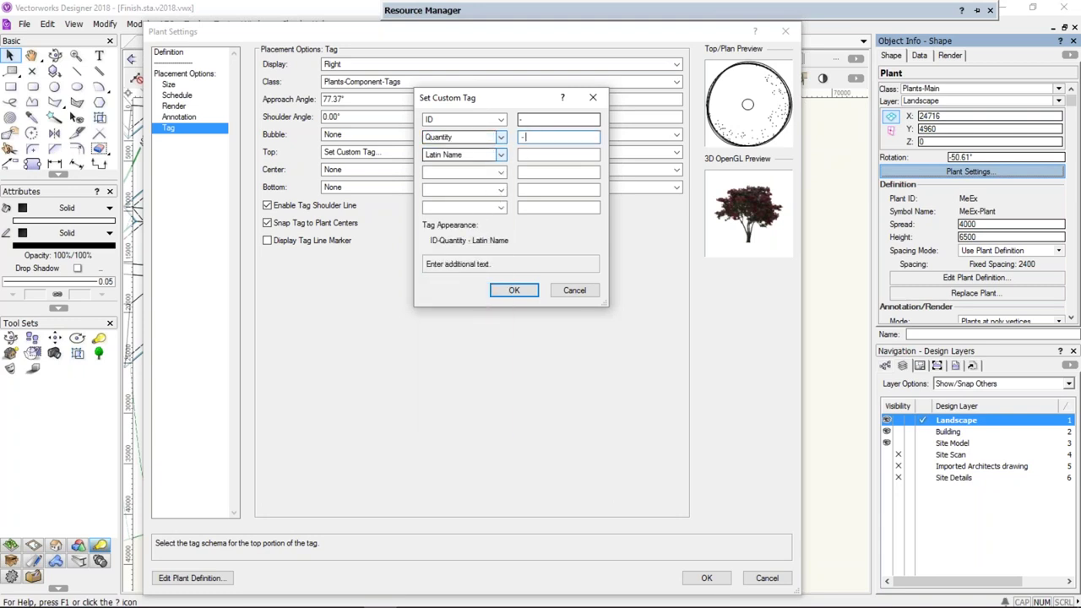
left_click(523, 155)
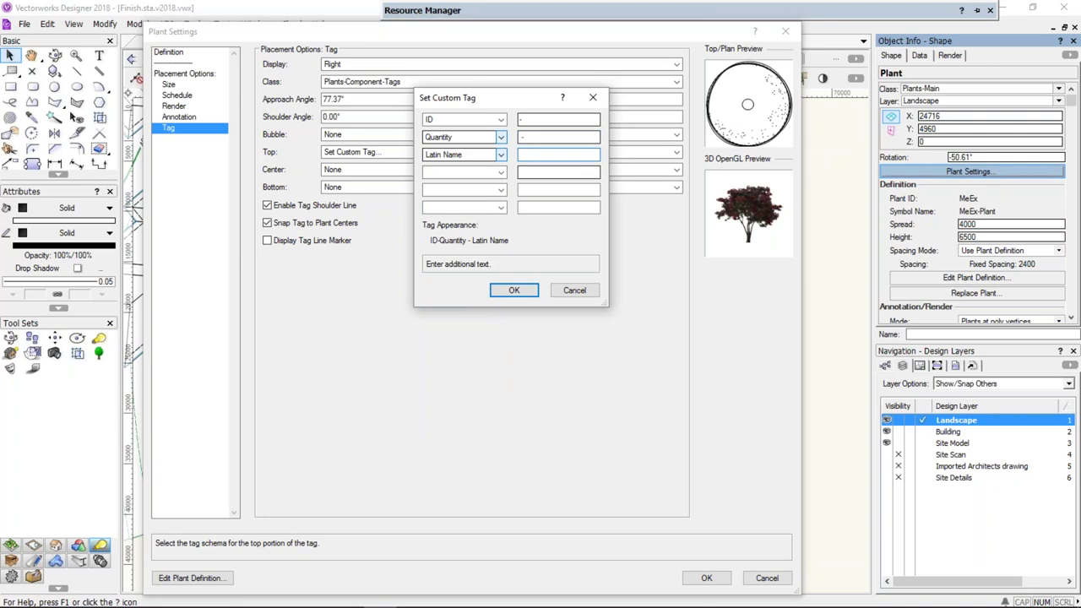
type("-")
Try Image Detail as the fourth custom tag field and reset that field to blank
left_click(482, 172)
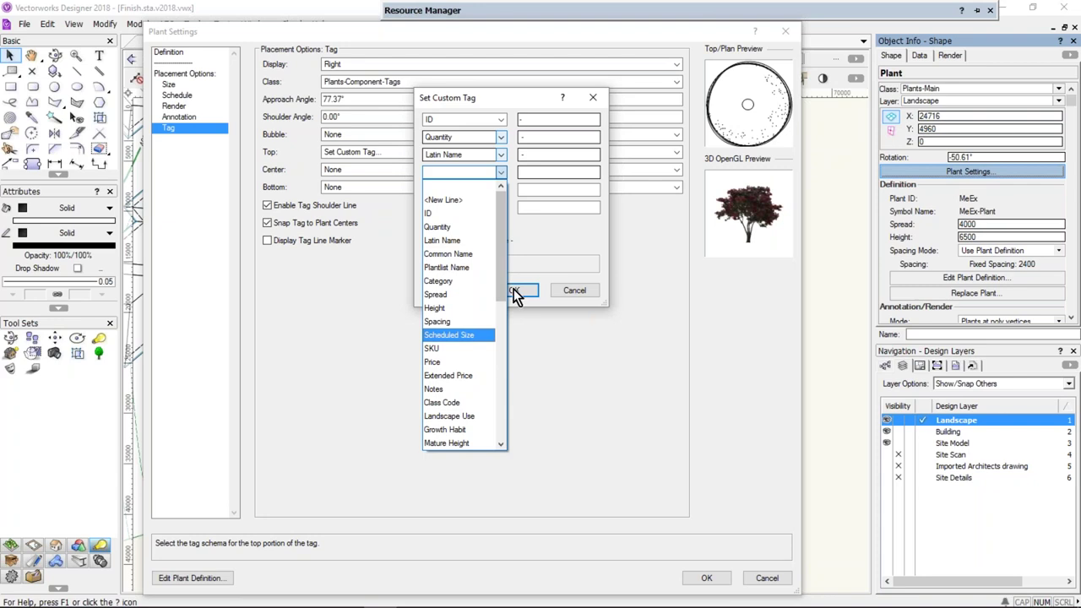
left_click_drag(503, 281, 510, 454)
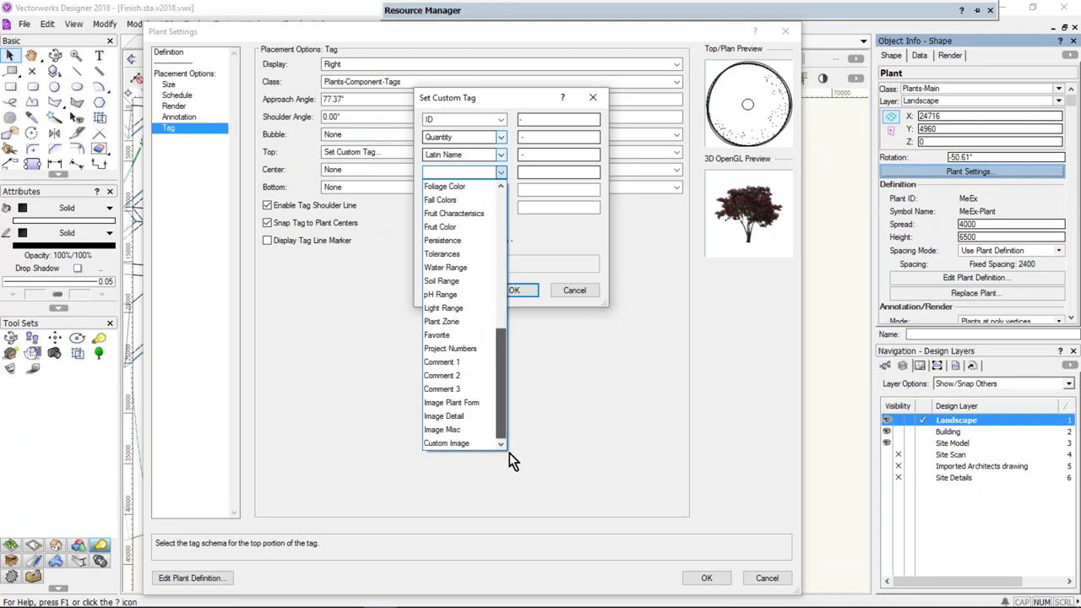
left_click(454, 418)
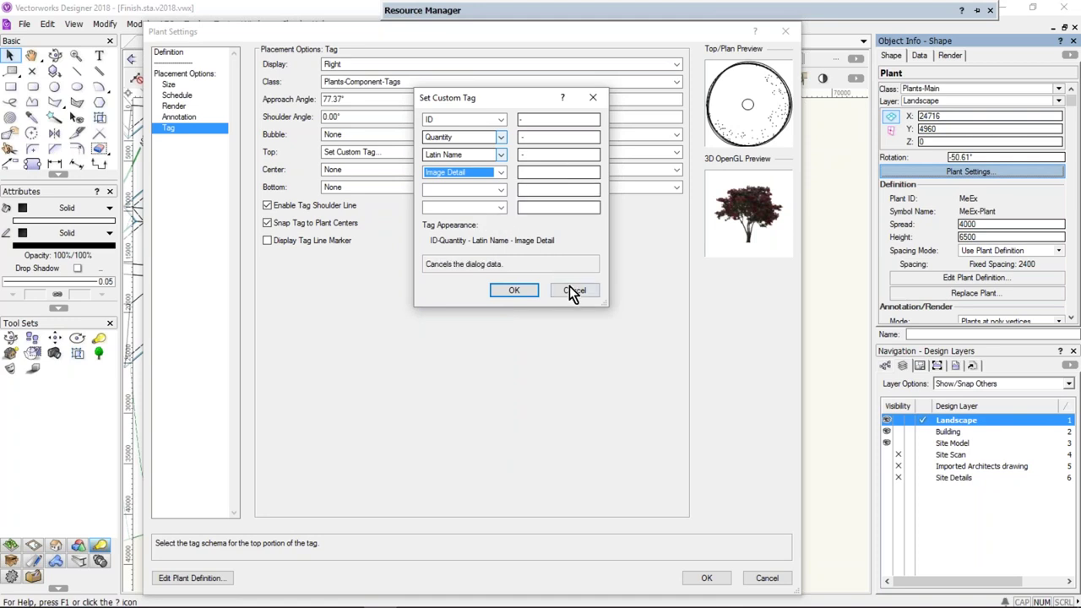
left_click(501, 177)
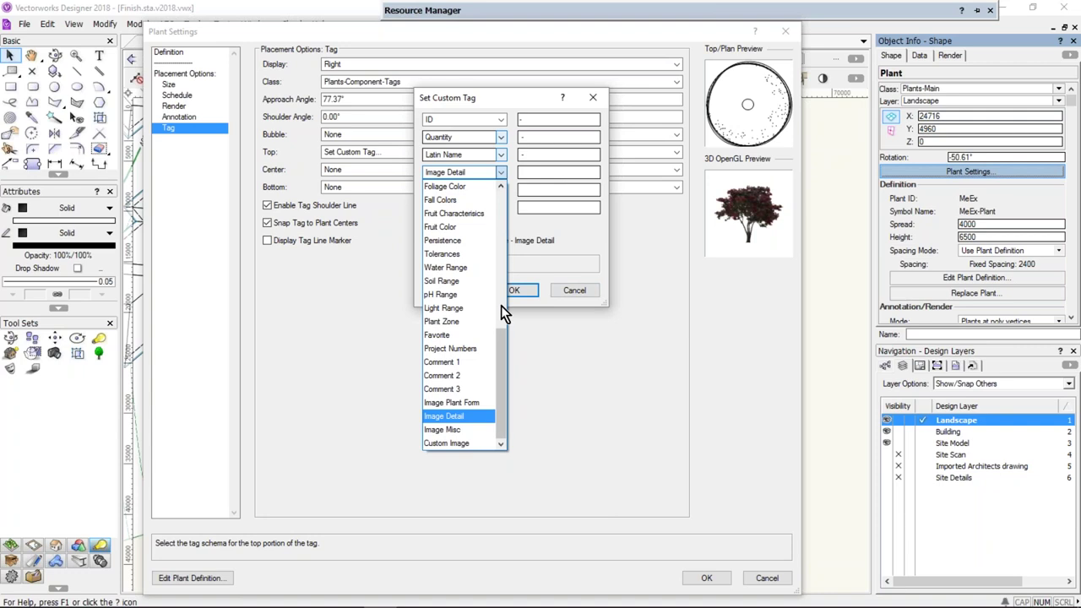
left_click_drag(501, 305, 507, 198)
left_click(463, 187)
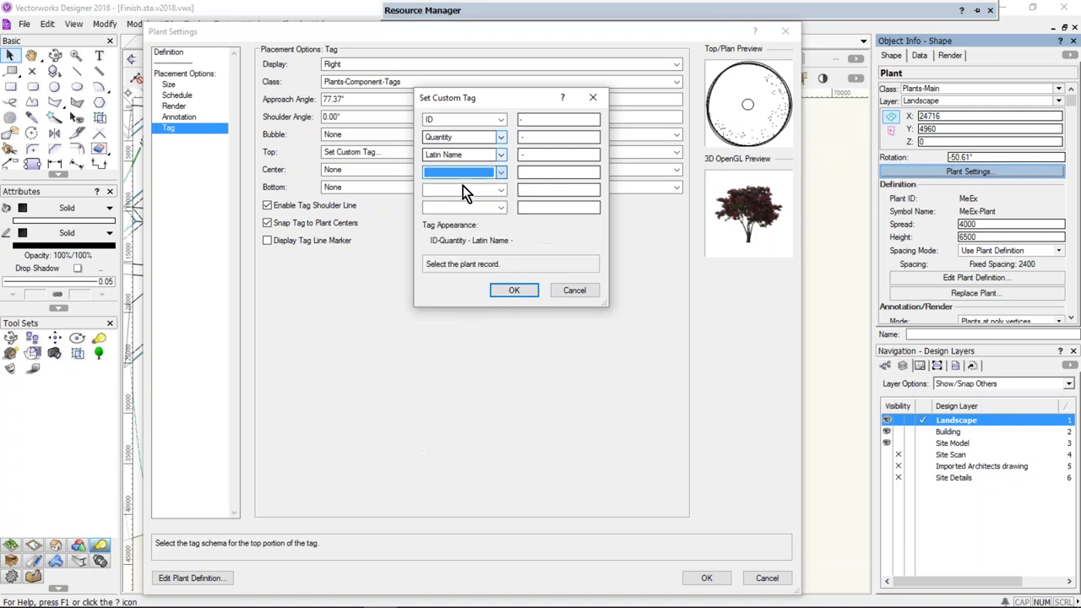
Accept the custom tag definition and apply the plant settings to the selected plant
left_click(515, 291)
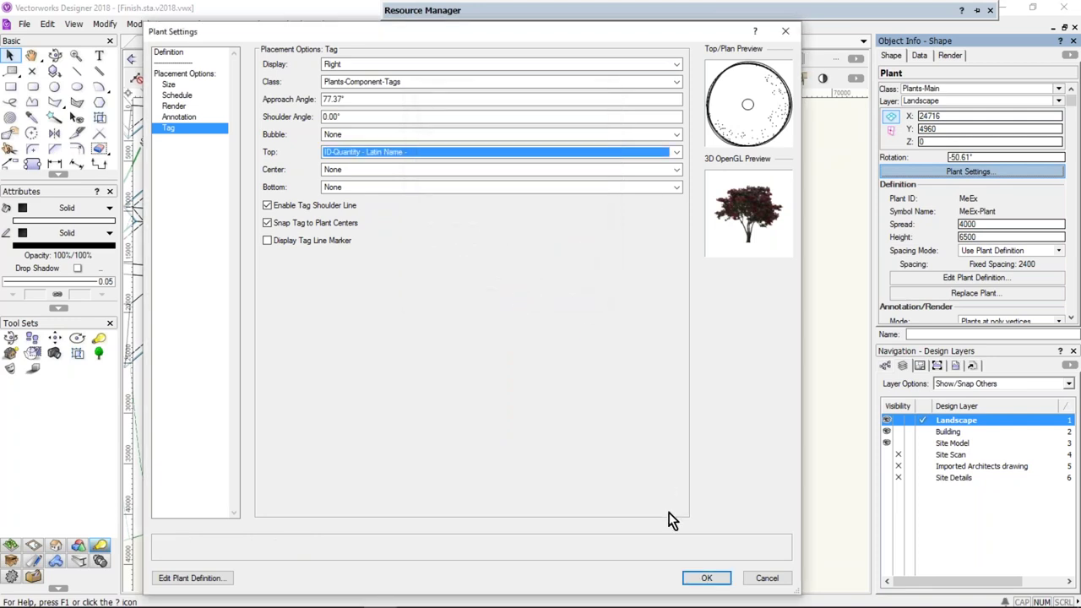
left_click(707, 576)
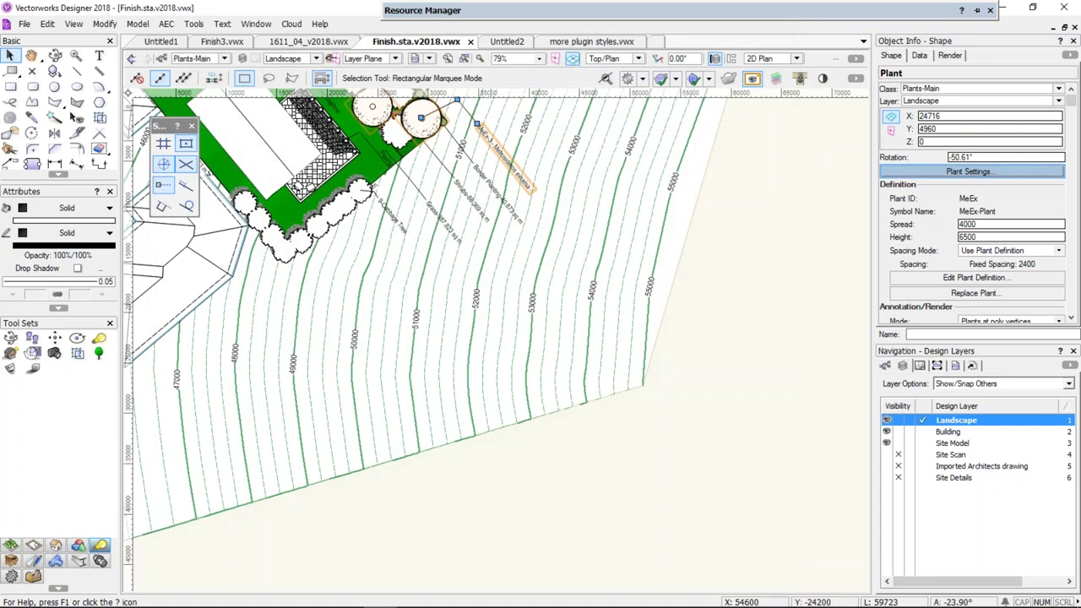
left_click(478, 125)
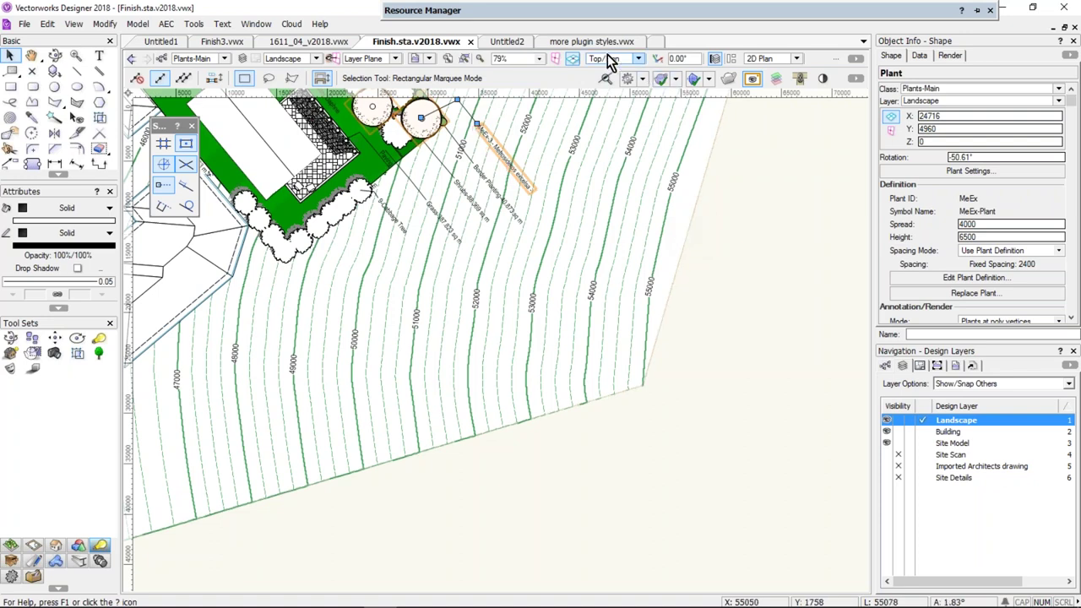
Switch to the Untitled2 drawing and open the settings of its site model
left_click(507, 39)
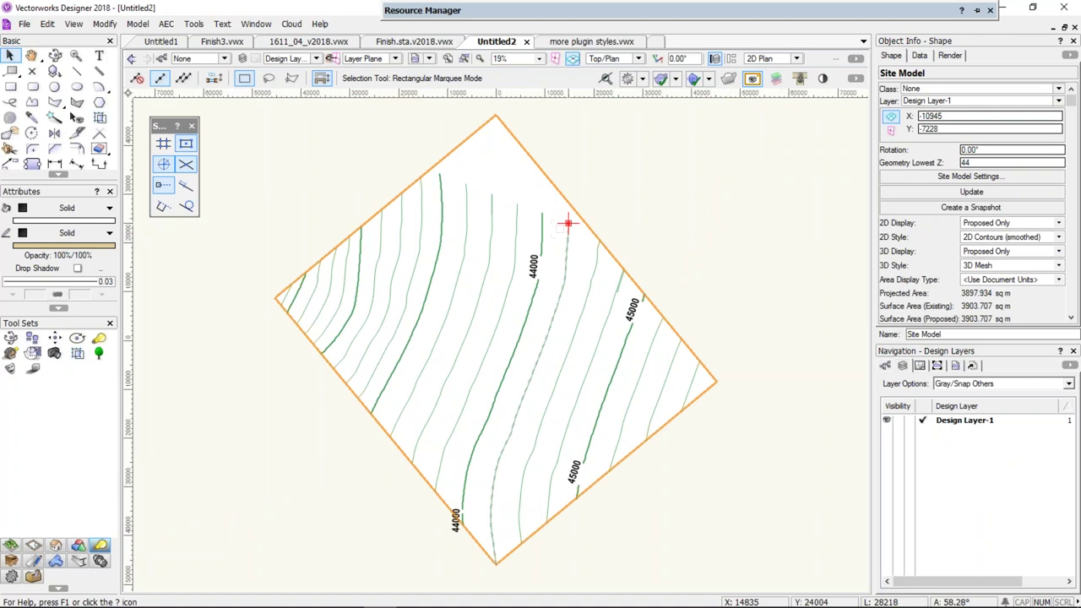
right_click(428, 287)
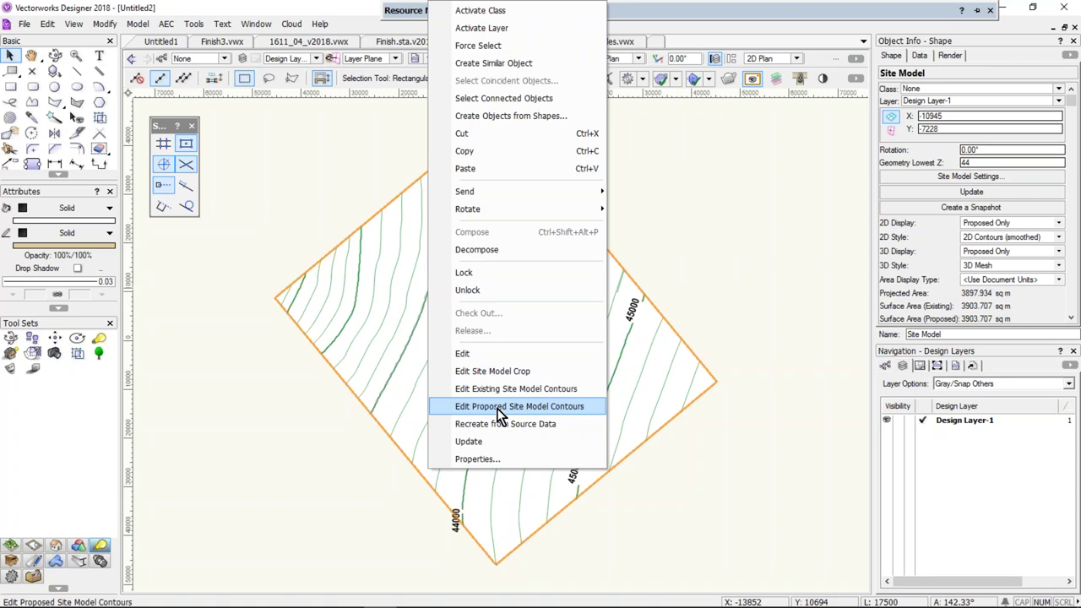
left_click(730, 362)
scroll(543, 411, "up", 2)
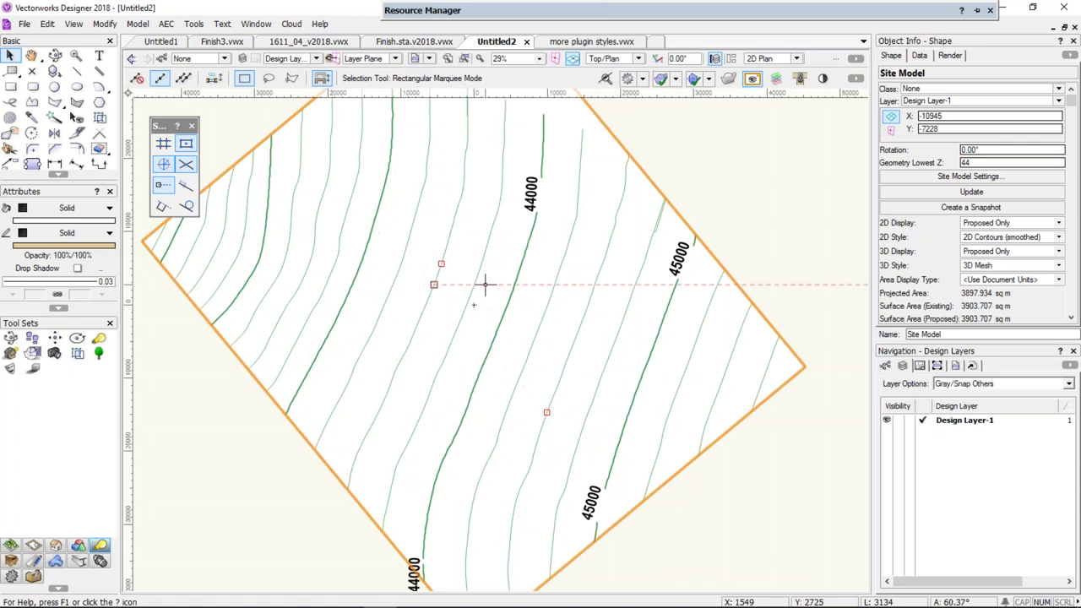
scroll(513, 273, "down", 2)
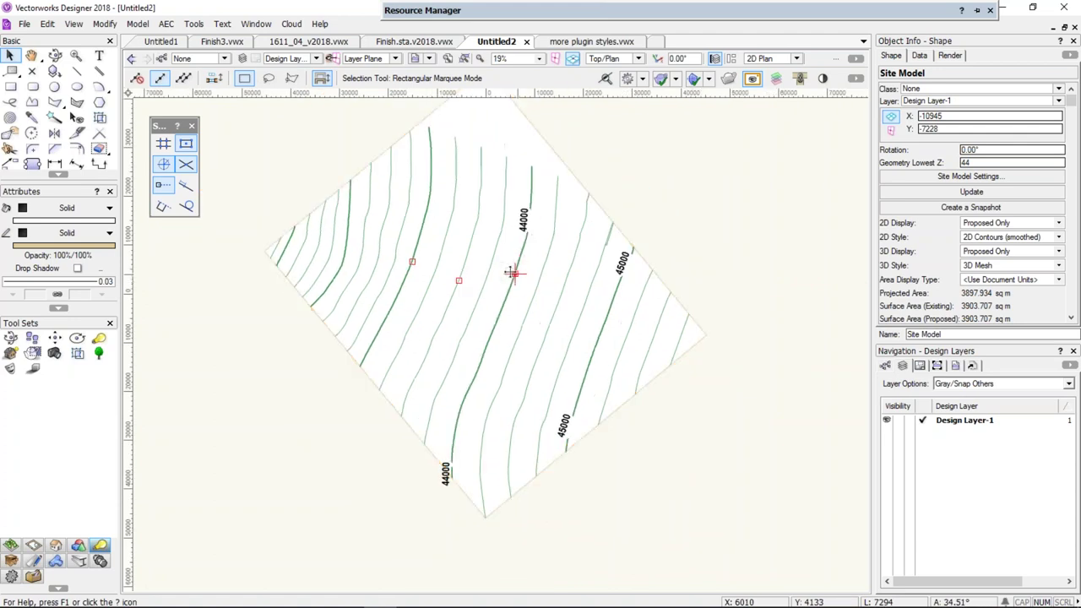
left_click(927, 176)
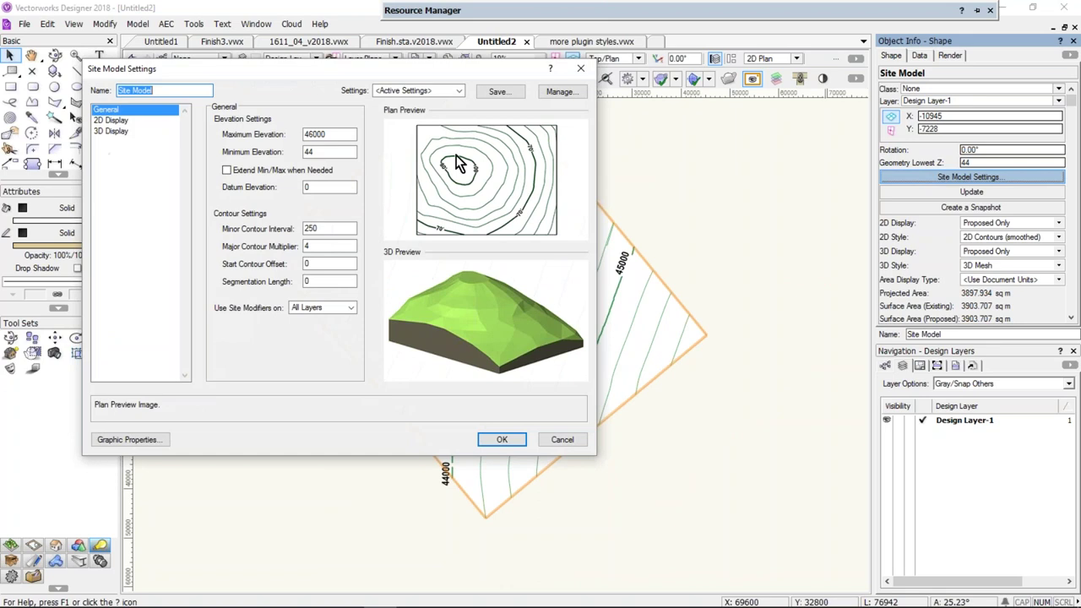
Set the minor contour interval to 1000 and the major contour multiplier to 1, and enable Extend Min/Max when Needed
double_click(313, 229)
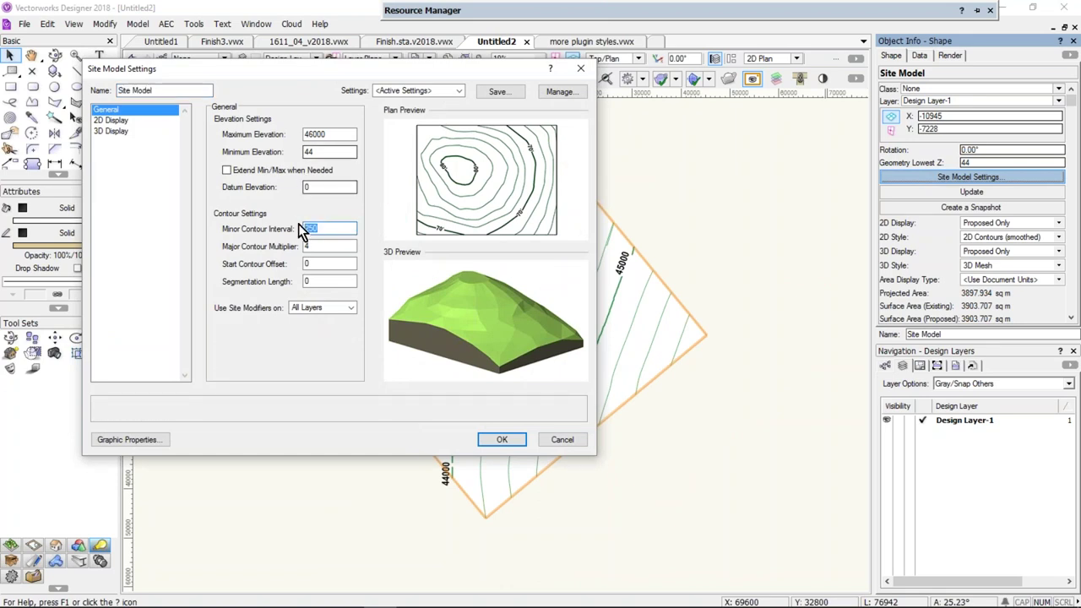
type("1000")
key("Tab")
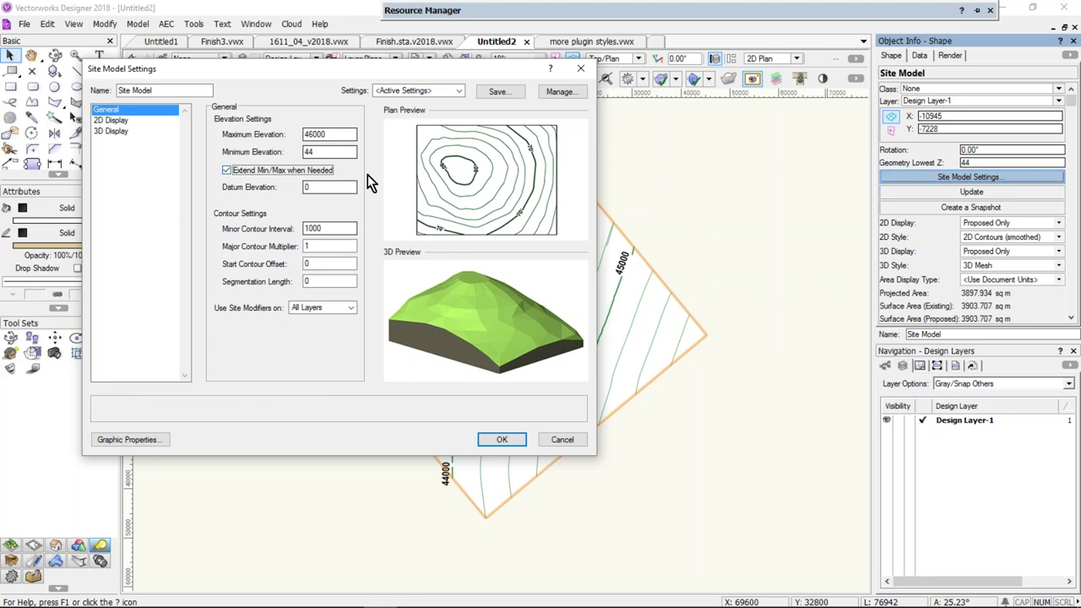
Review the display and style choices in the site model's 2D display settings
left_click(106, 121)
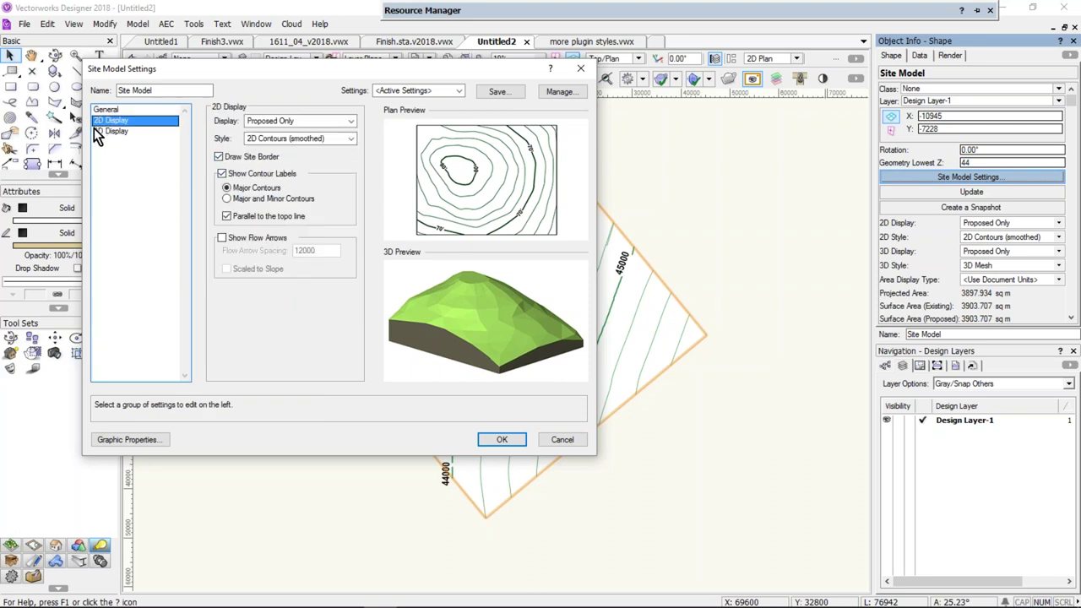
left_click(331, 120)
left_click(332, 121)
left_click(337, 139)
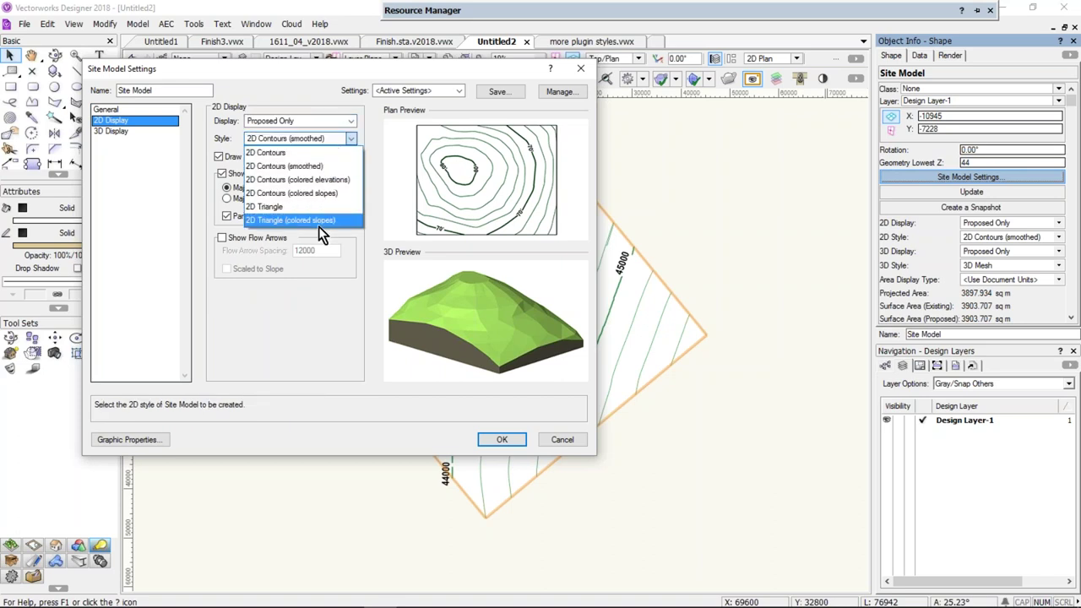
left_click(311, 137)
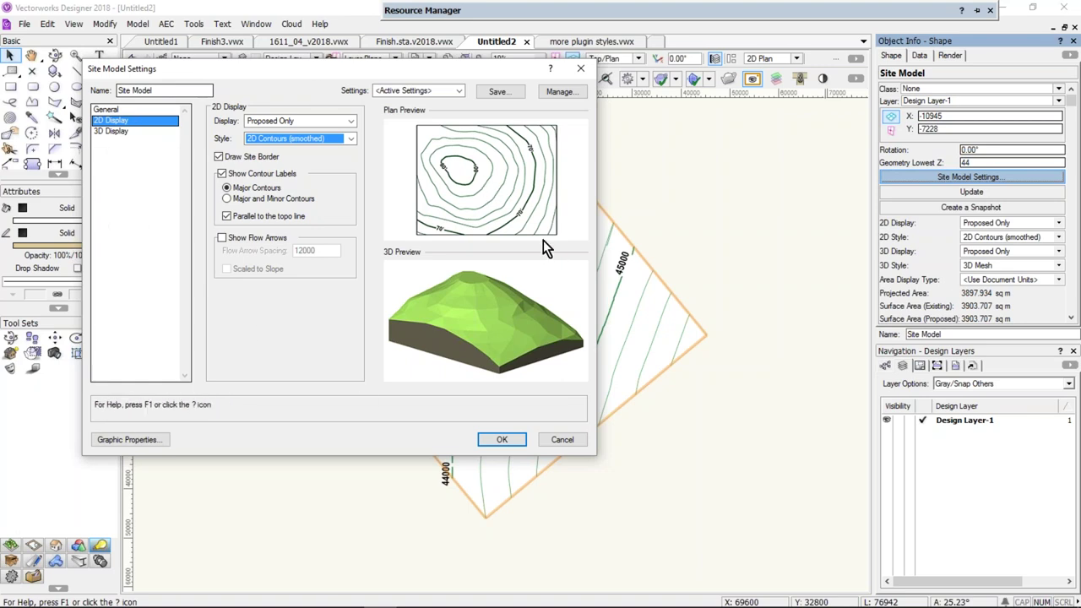
Enable Mesh Smoothing and Show 3D Contour in the site model's 3D display settings, previewing the model without its skirt
left_click(111, 133)
left_click(247, 180)
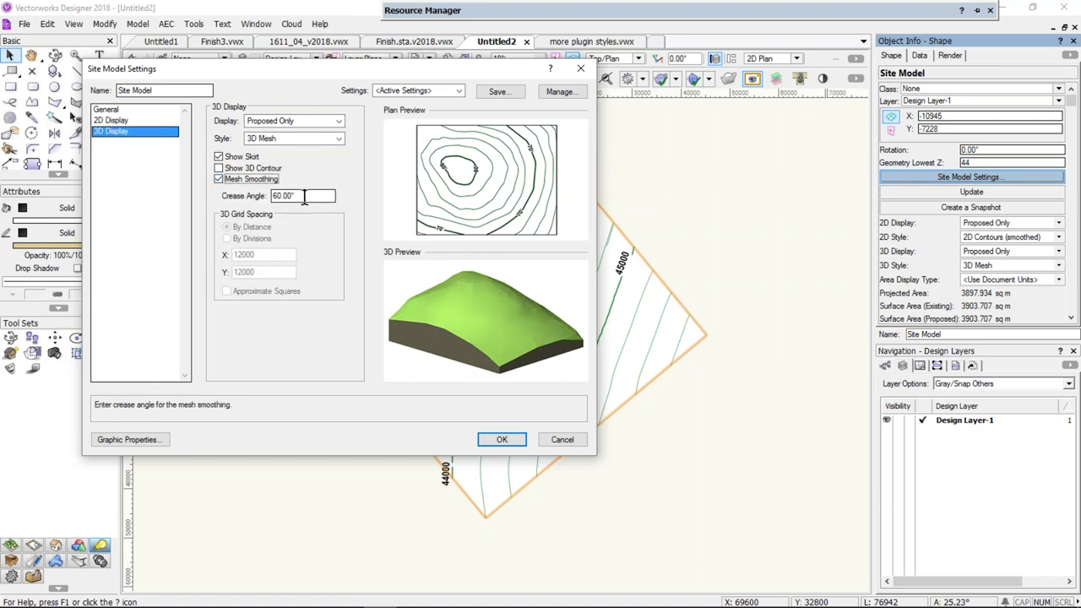
left_click(228, 160)
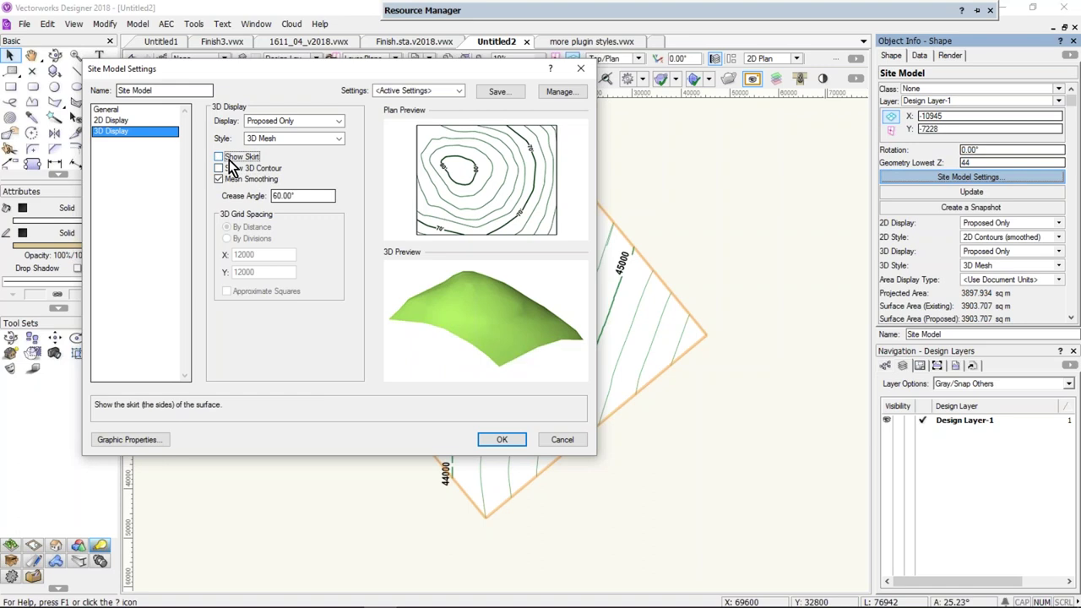
left_click(229, 160)
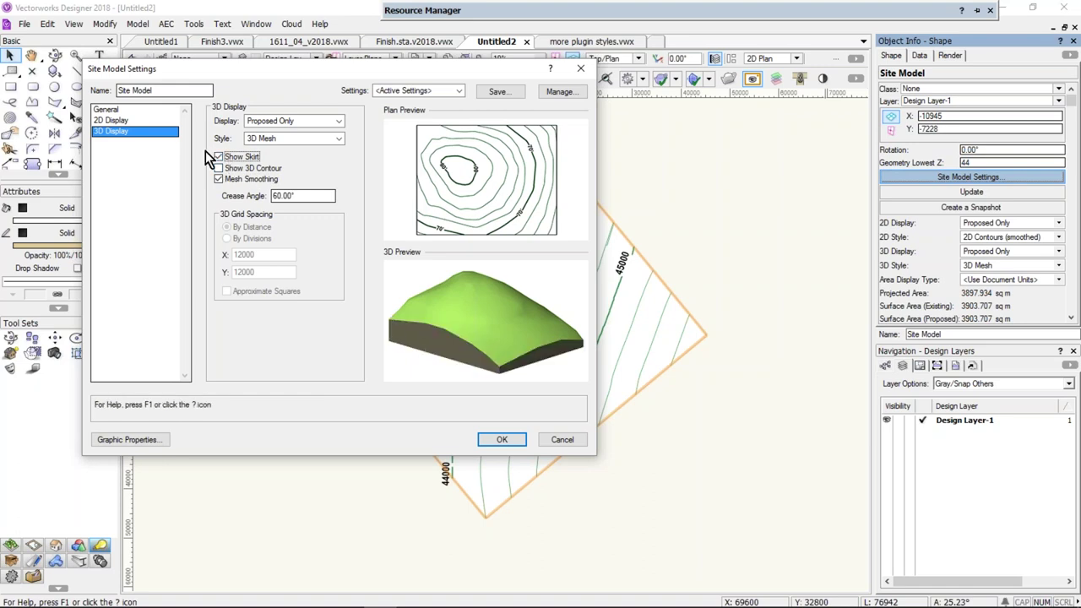
left_click(238, 171)
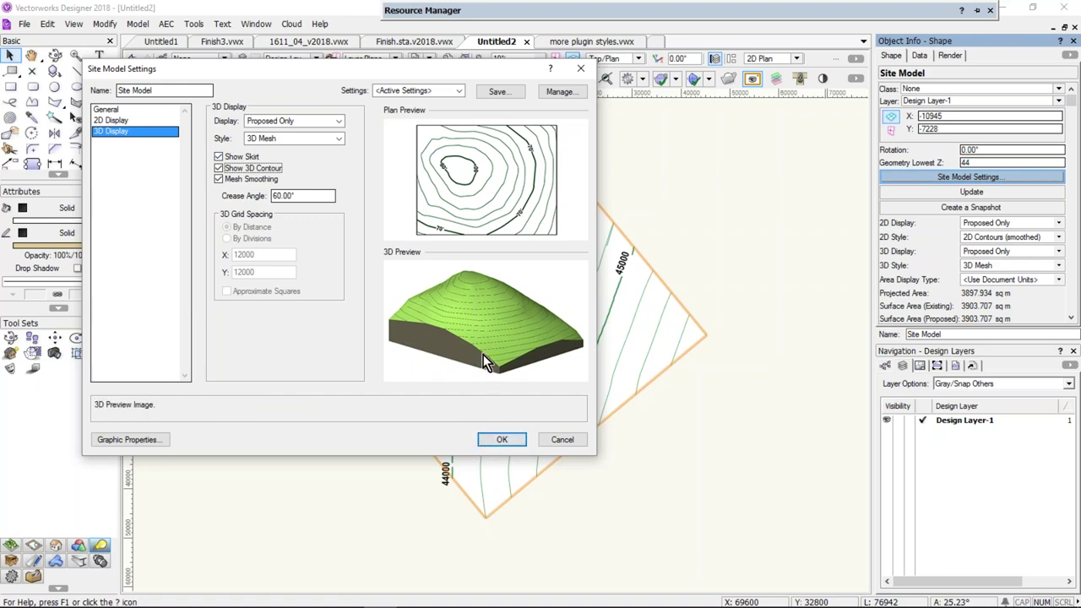
Return to the site model's general settings and load the saved 250mm Contours settings
left_click(458, 93)
left_click(330, 85)
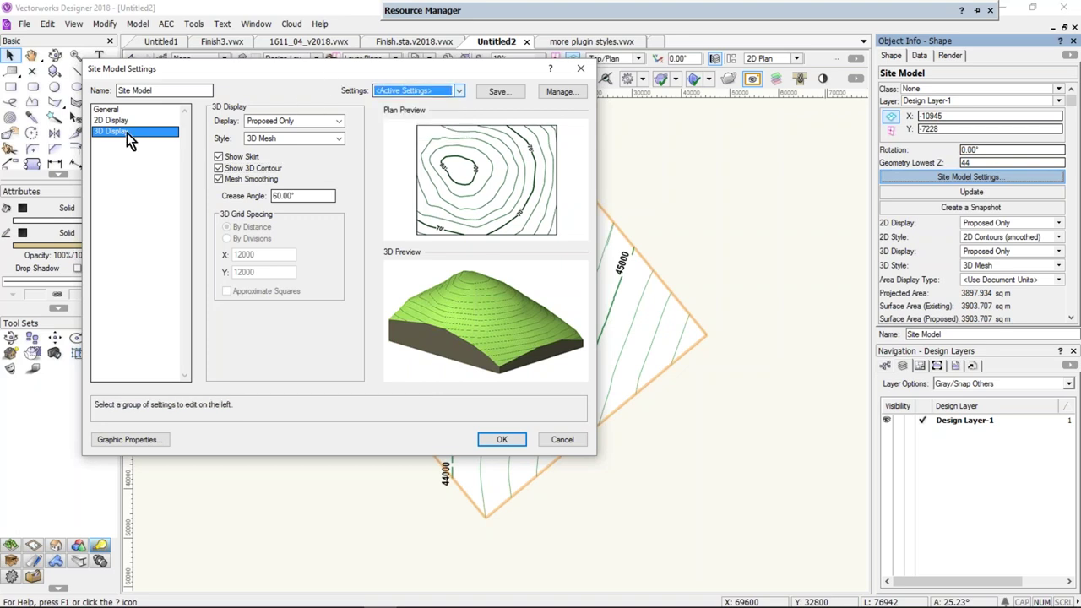
left_click(108, 111)
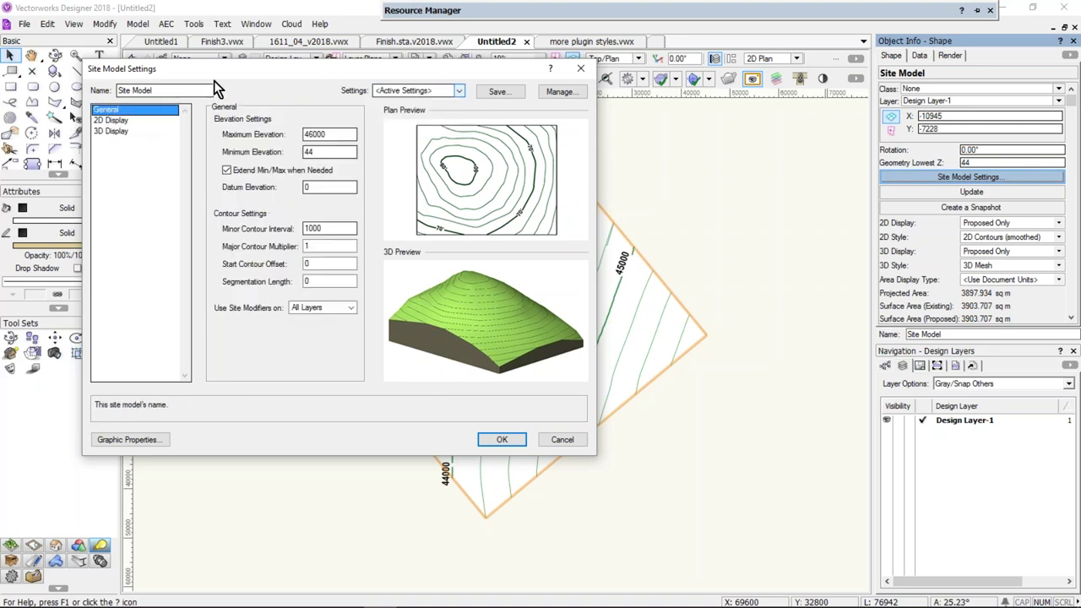
left_click(456, 92)
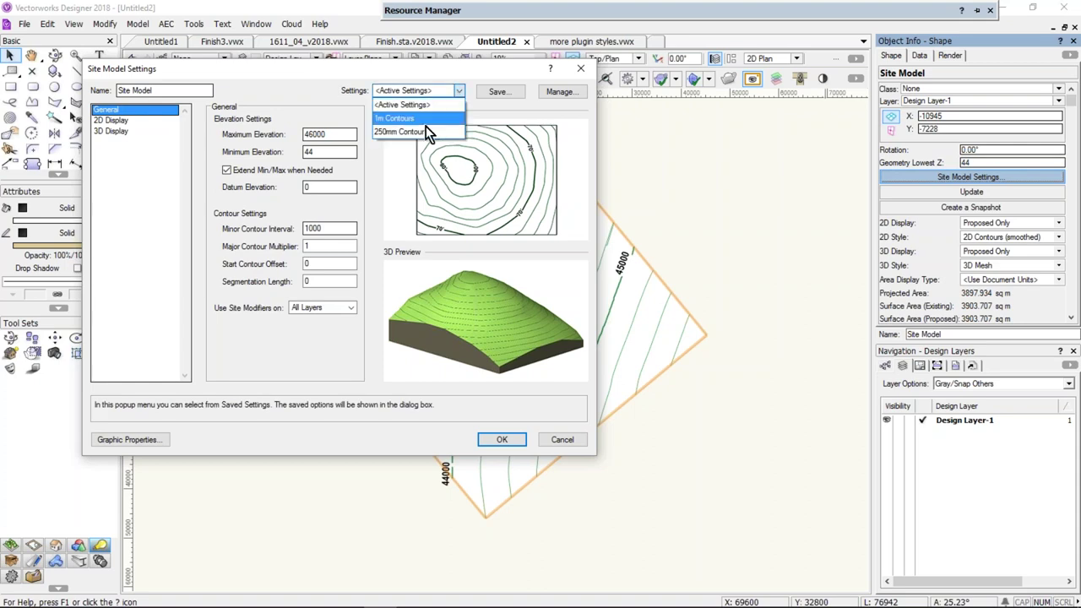
left_click(416, 132)
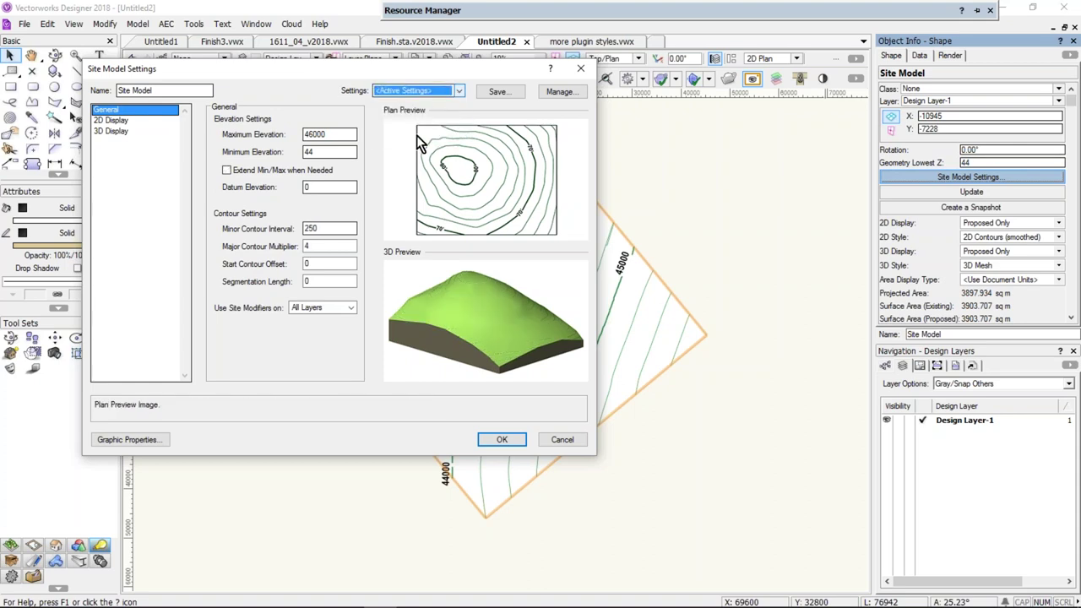
Load the saved 1m Contours settings and apply them to the site model
left_click(438, 90)
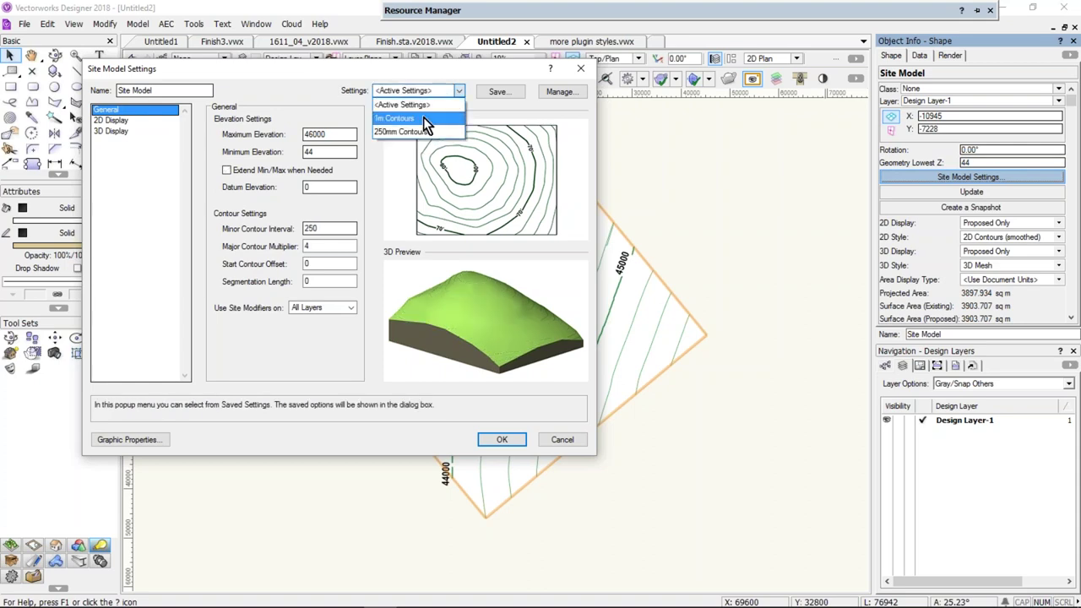
left_click(423, 117)
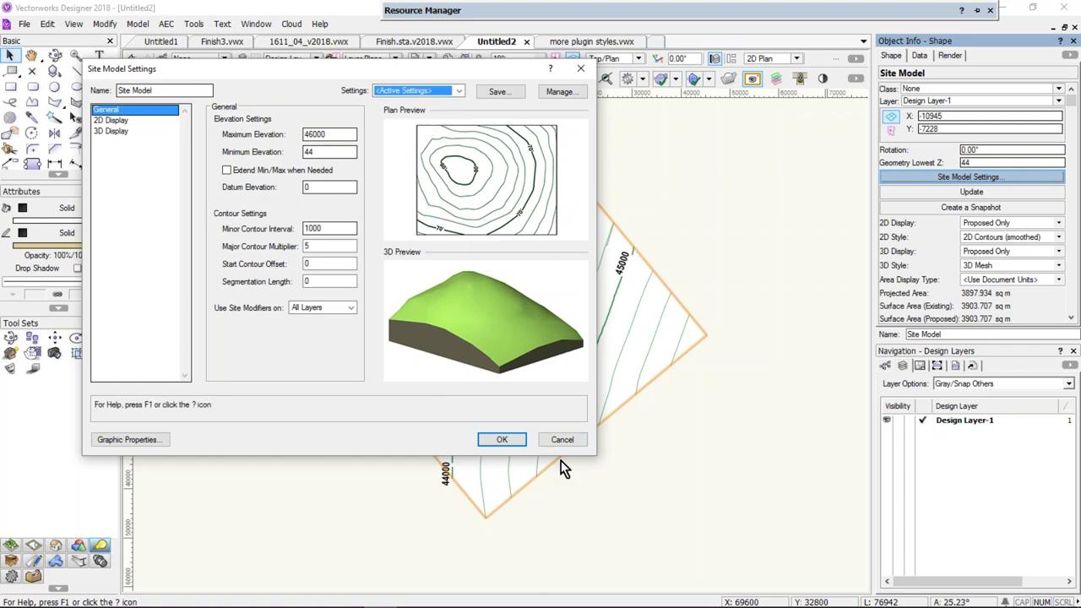
left_click(502, 440)
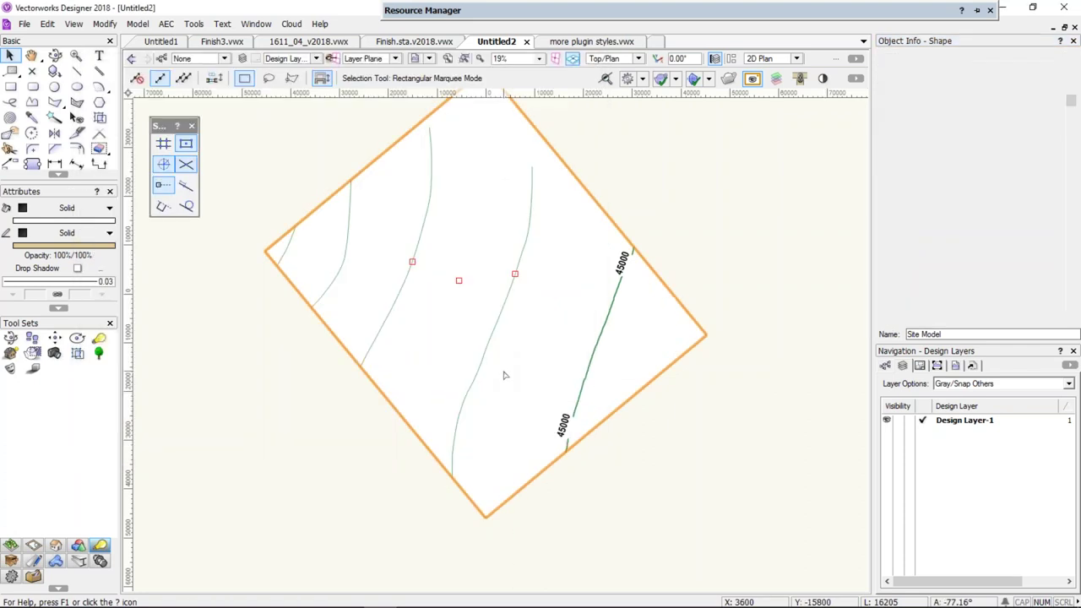
Enter editing of the site model's proposed contours and put the 44000 contour into reshape mode
right_click(417, 240)
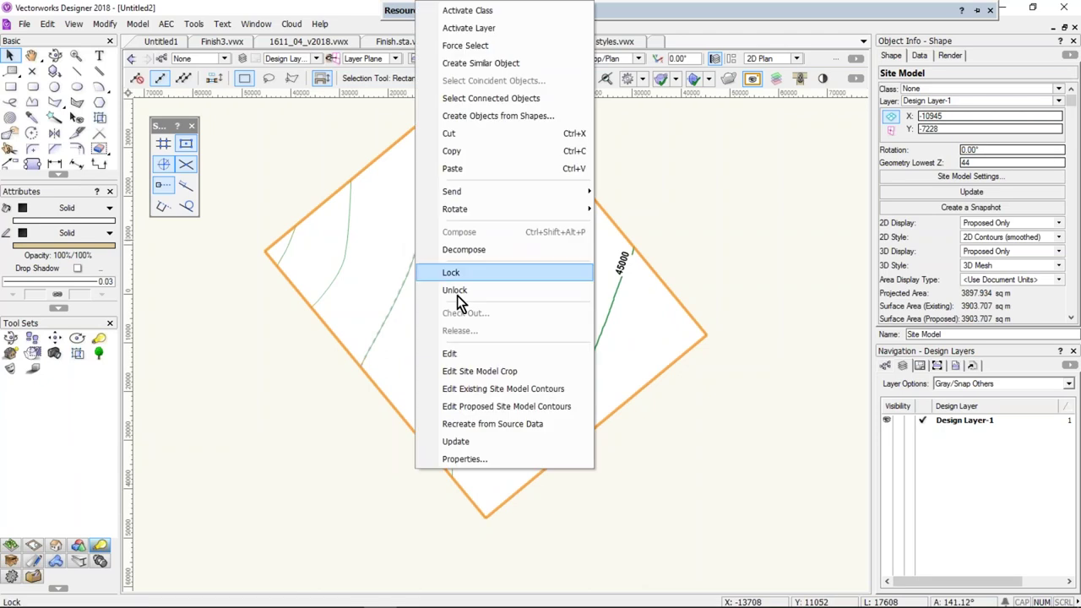
left_click(507, 407)
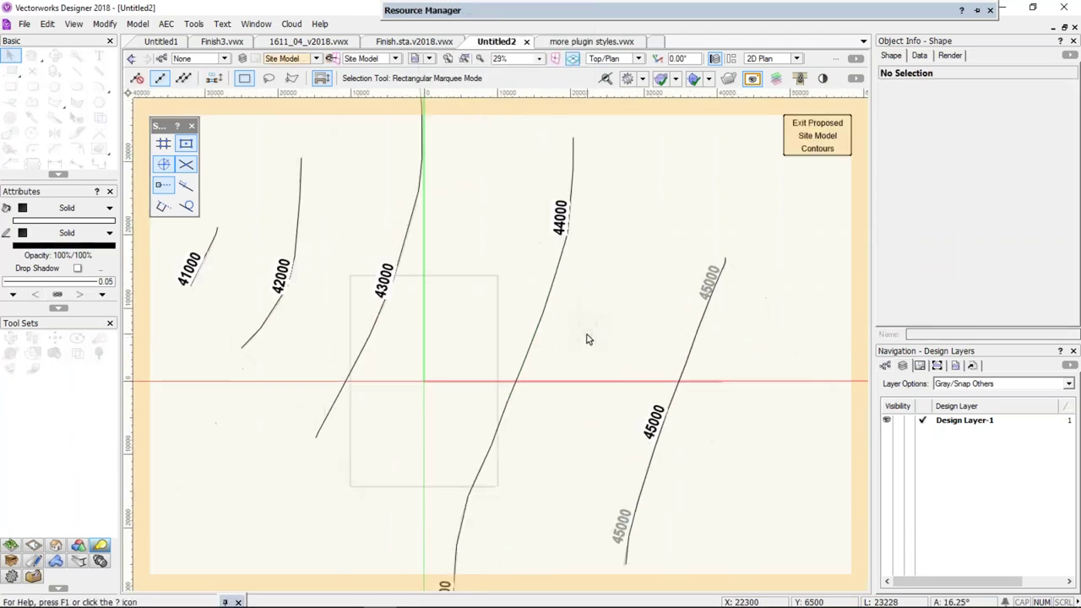
scroll(588, 332, "down", 2)
double_click(553, 338)
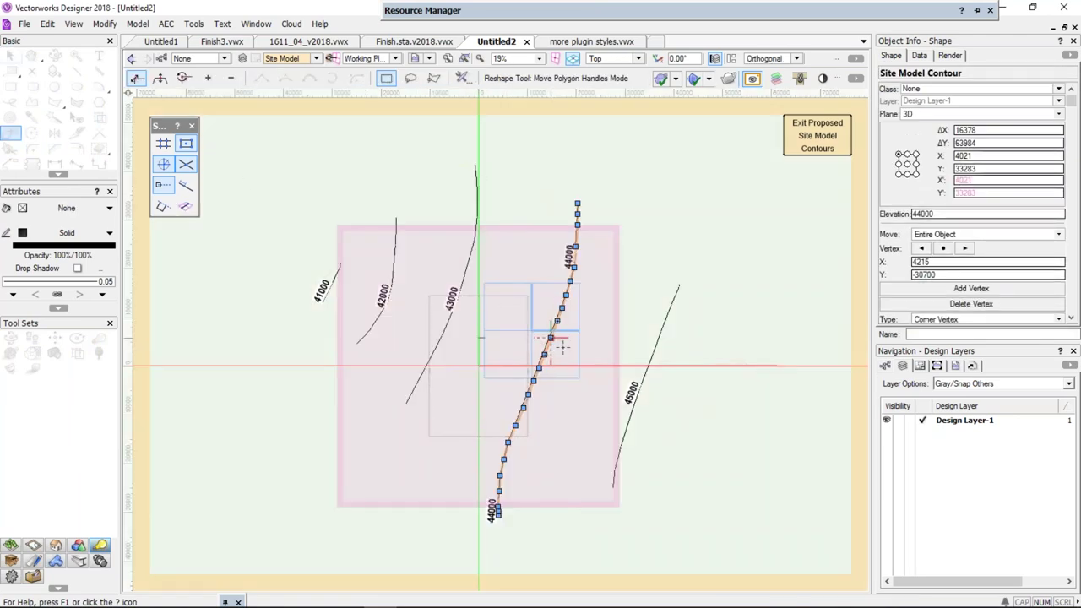
Delete a group of vertices from the middle stretch of the 44000 contour with a rectangular marquee
scroll(594, 338, "up", 2)
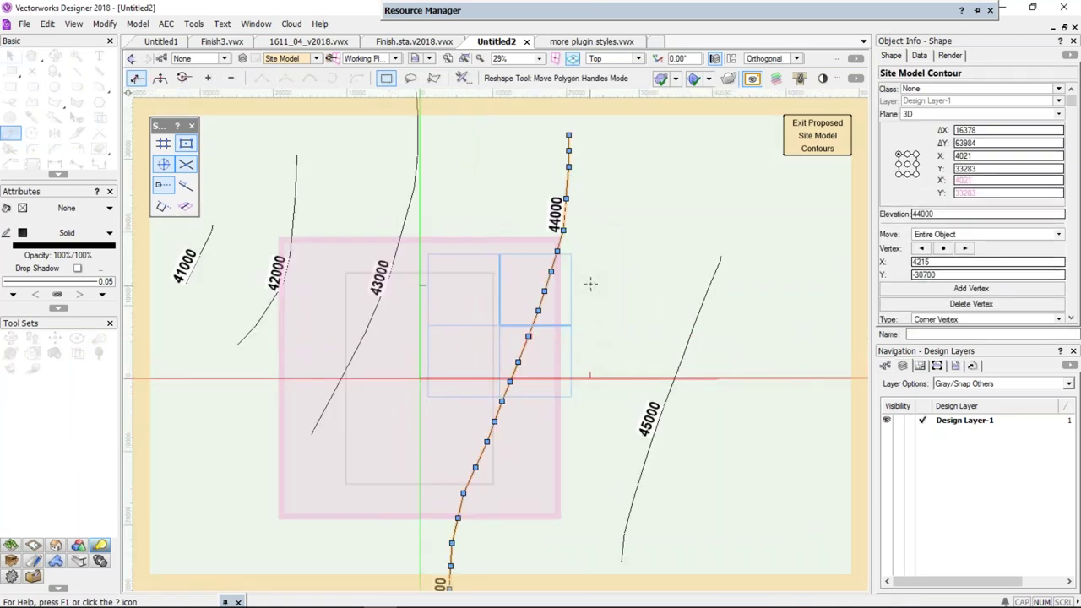
left_click_drag(586, 275, 497, 365)
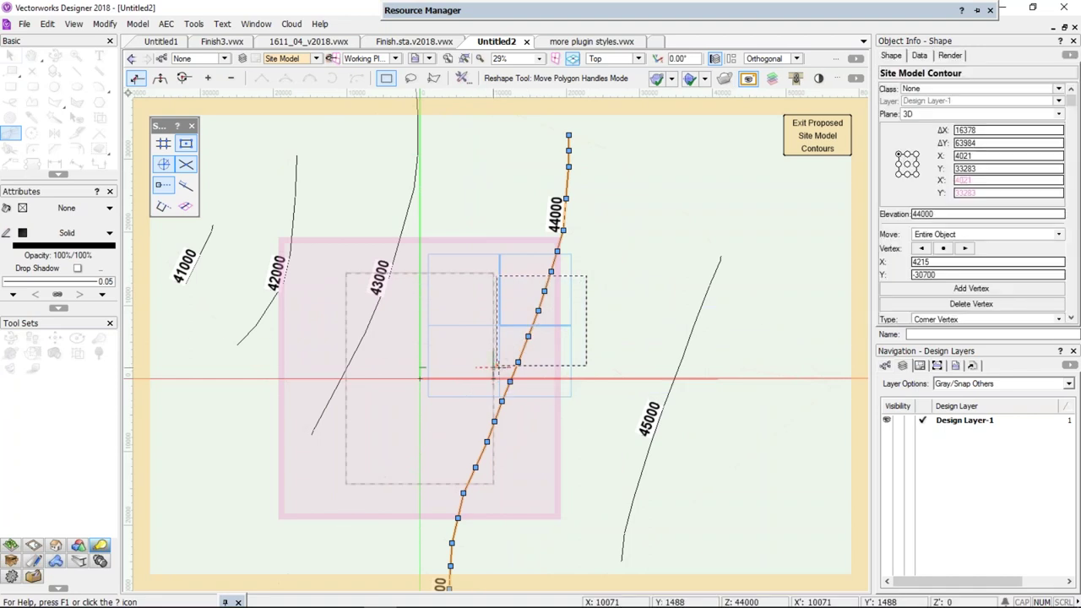
key("Delete")
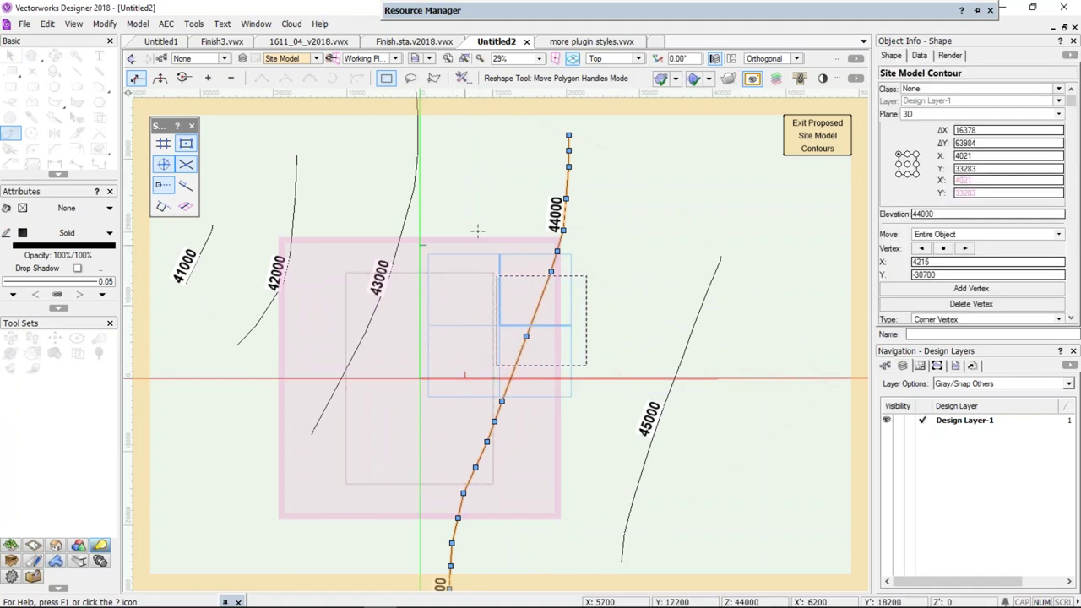
Move the middle vertices of the 44000 contour outward so it bulges toward the 45000 contour and smooth its upper bend
left_click(134, 77)
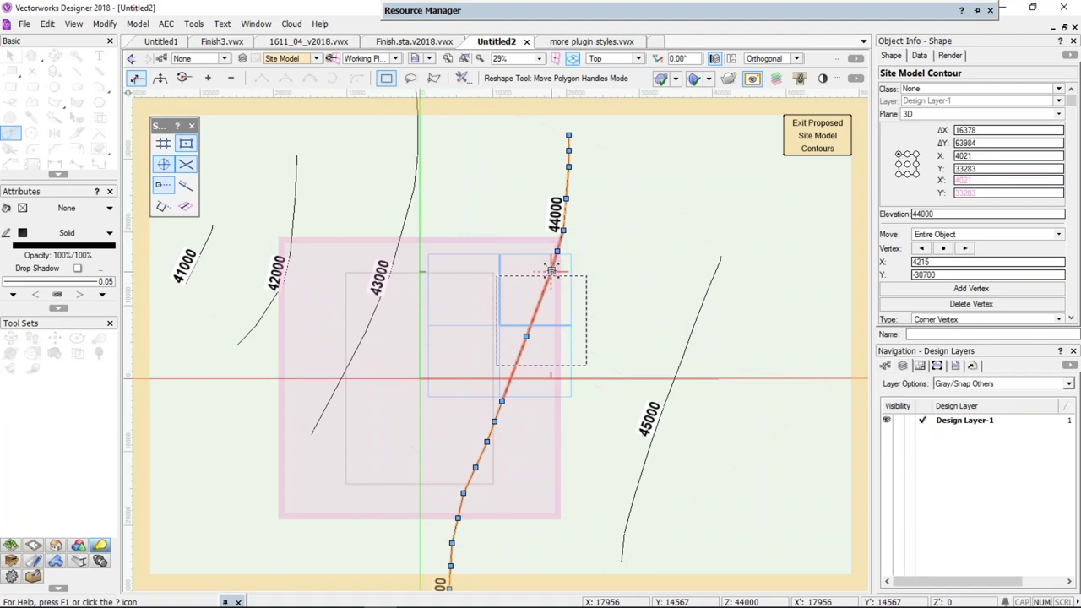
left_click_drag(621, 308, 660, 301)
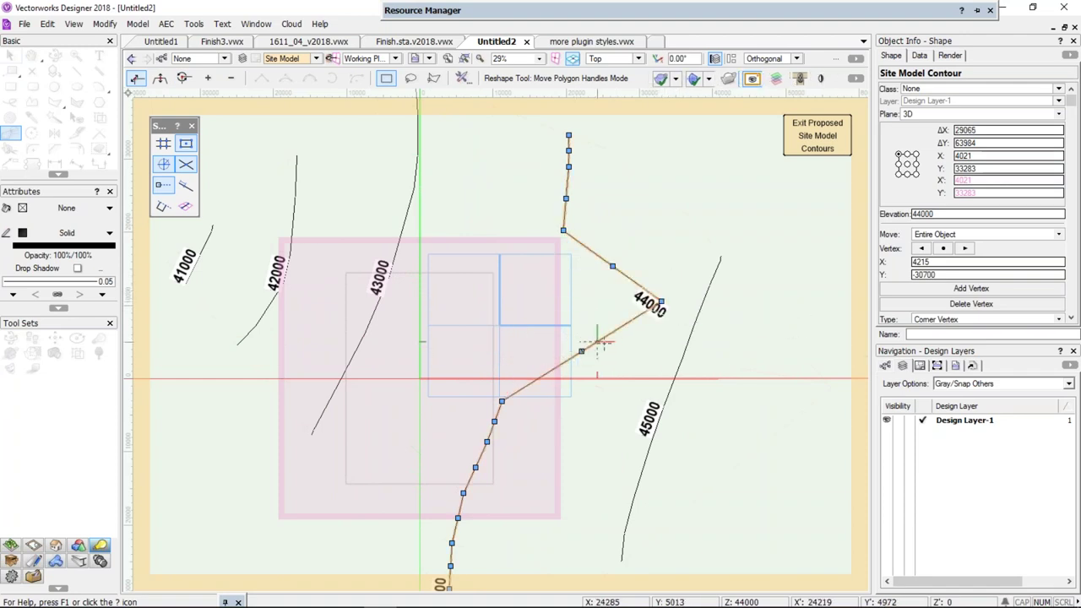
left_click_drag(581, 351, 581, 352)
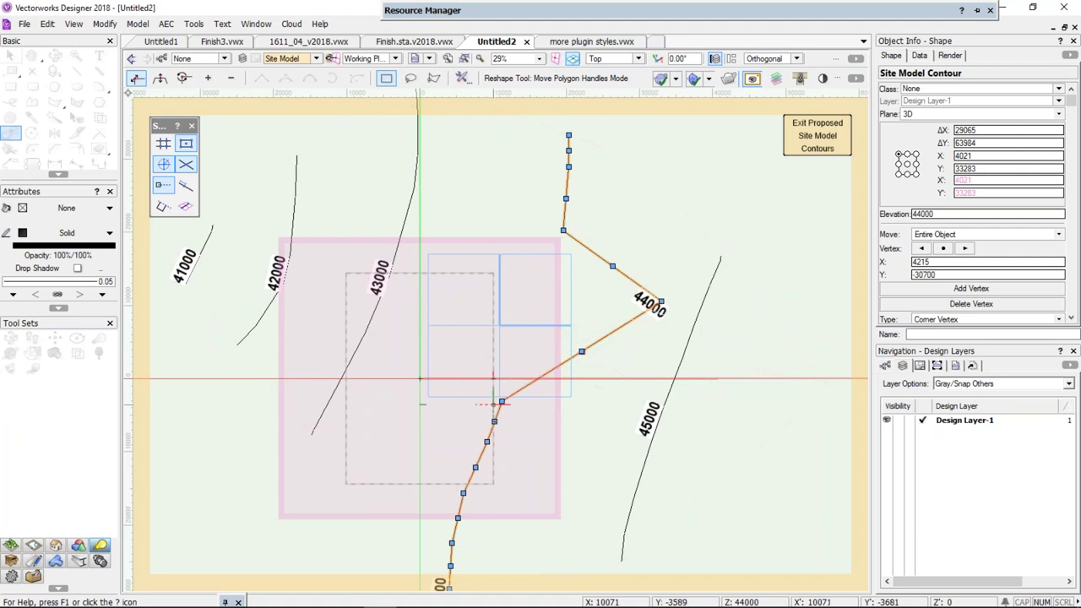
left_click_drag(503, 400, 614, 464)
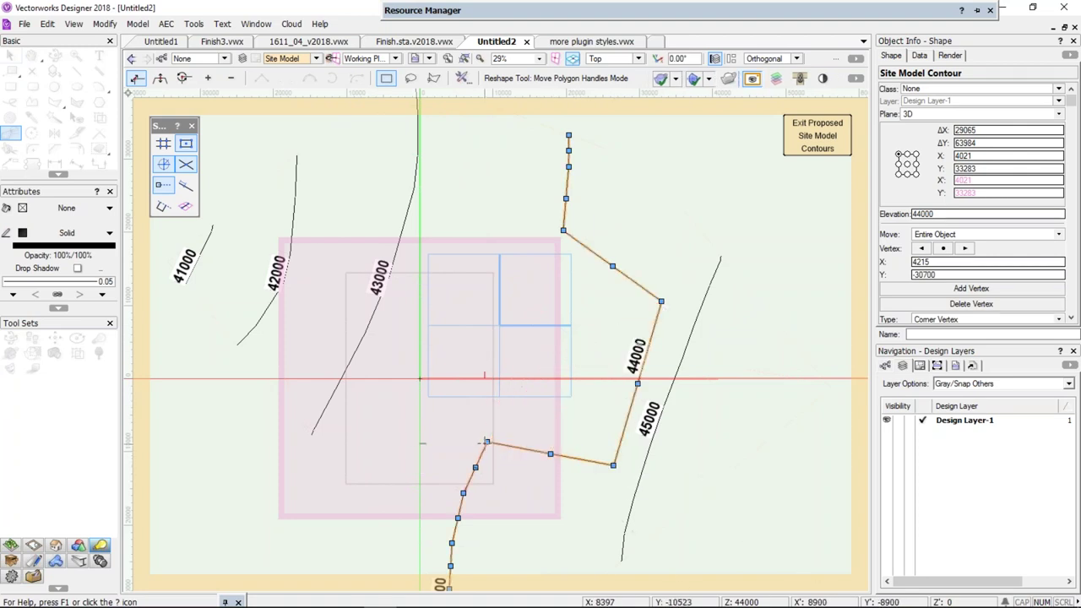
left_click_drag(507, 456, 505, 499)
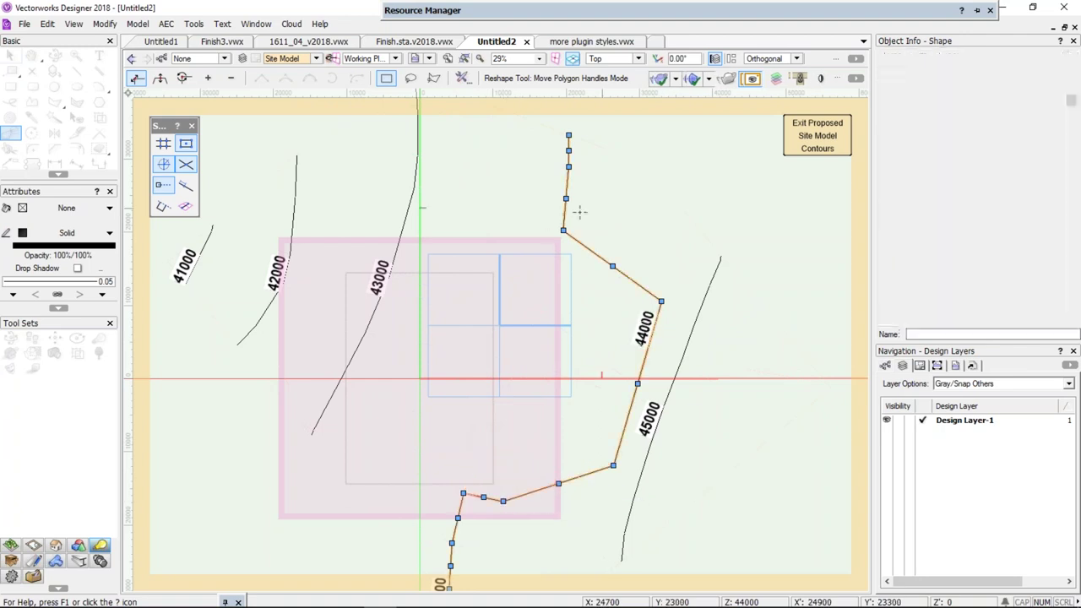
left_click_drag(563, 230, 591, 202)
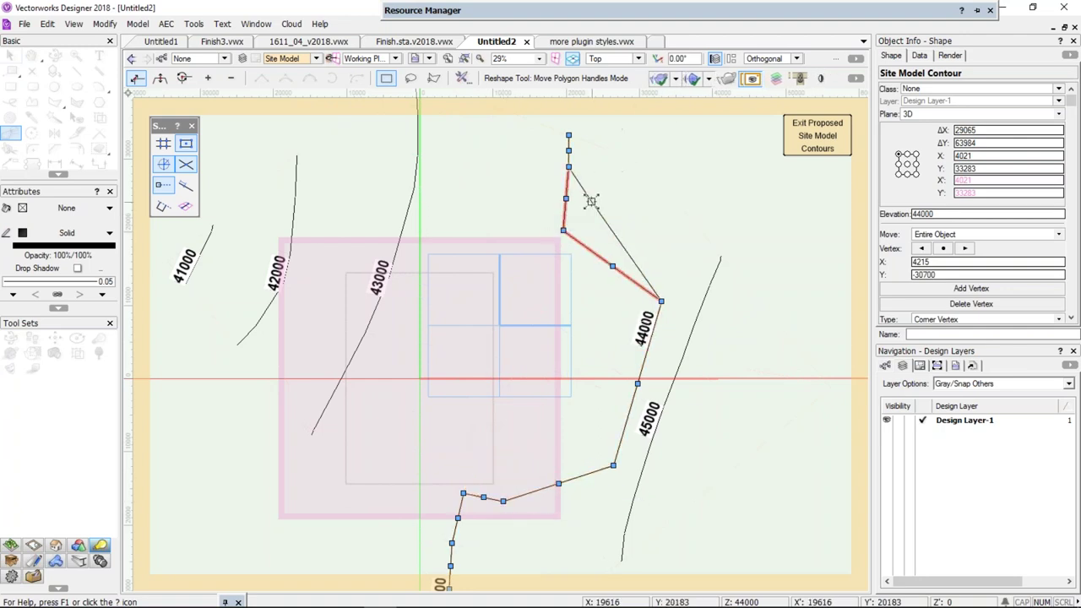
Reshape the 43000 contour by moving its middle and lower vertices across to follow just inside the 44000 contour
left_click(414, 187)
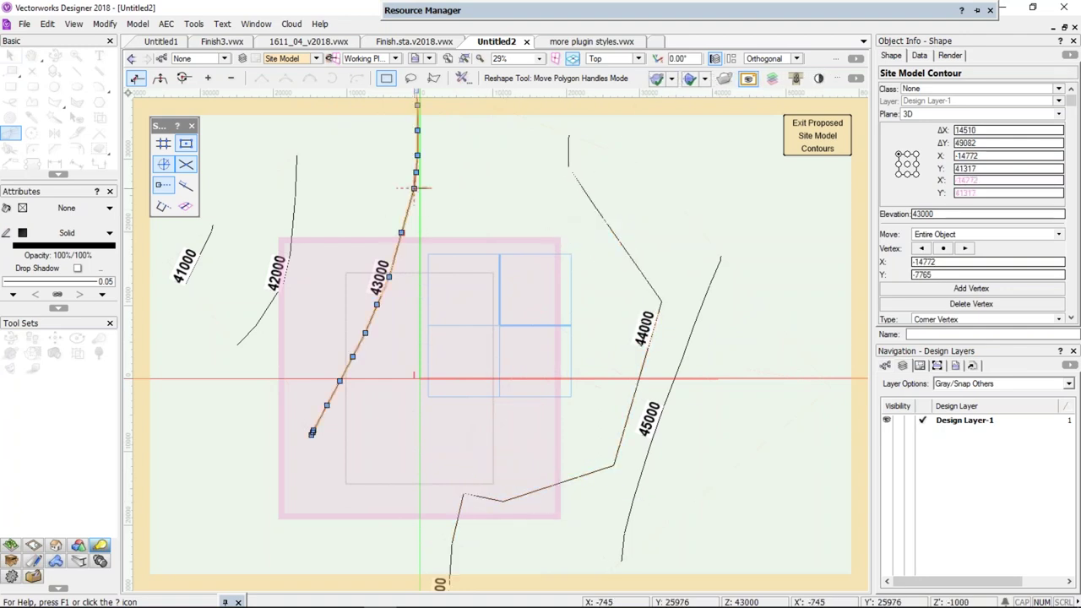
left_click_drag(416, 190, 636, 297)
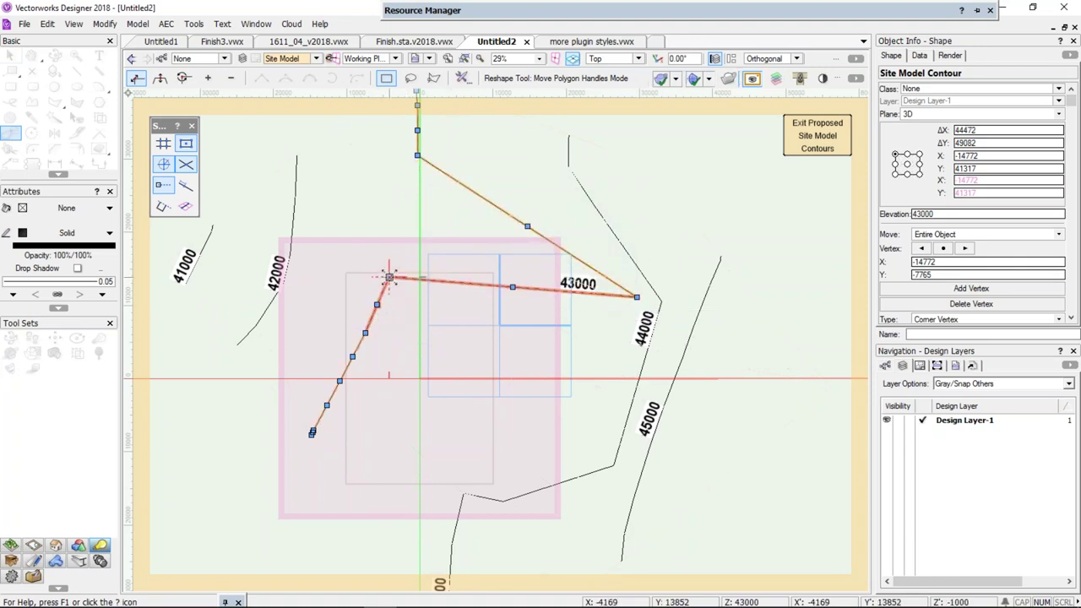
left_click_drag(387, 278, 606, 452)
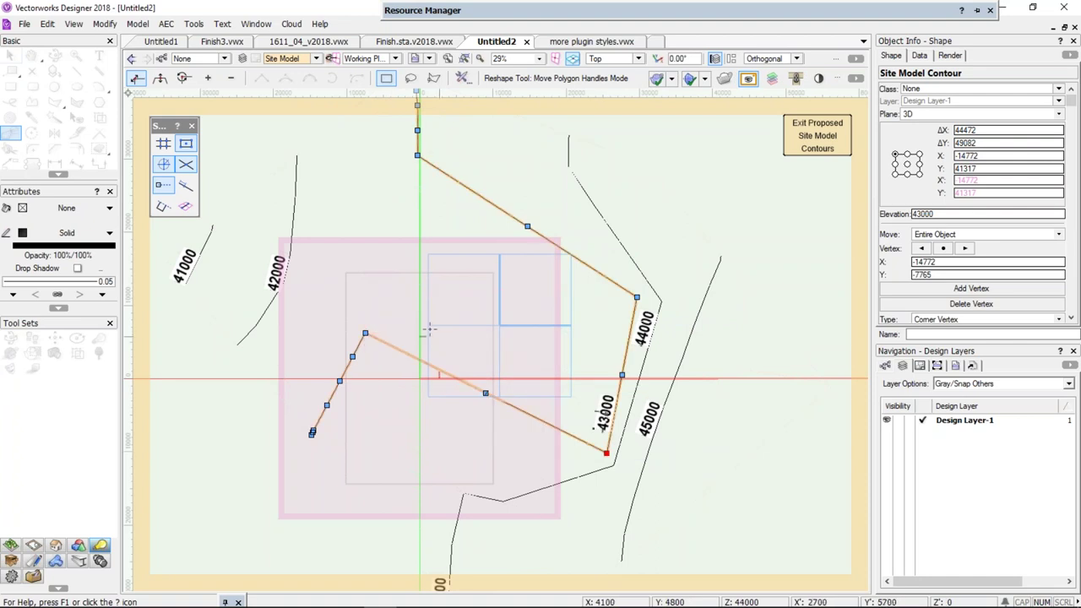
left_click_drag(366, 331, 511, 478)
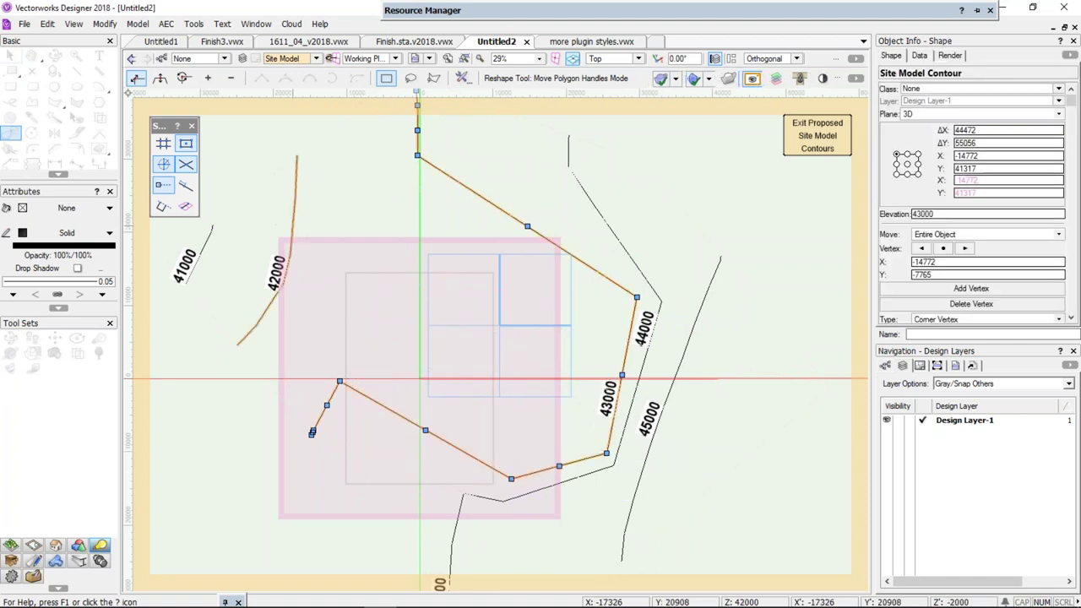
Move the 42000 contour's middle vertices toward the 41000 contour, extend its upper end, and exit proposed contour editing
left_click(292, 224)
left_click_drag(289, 253, 245, 208)
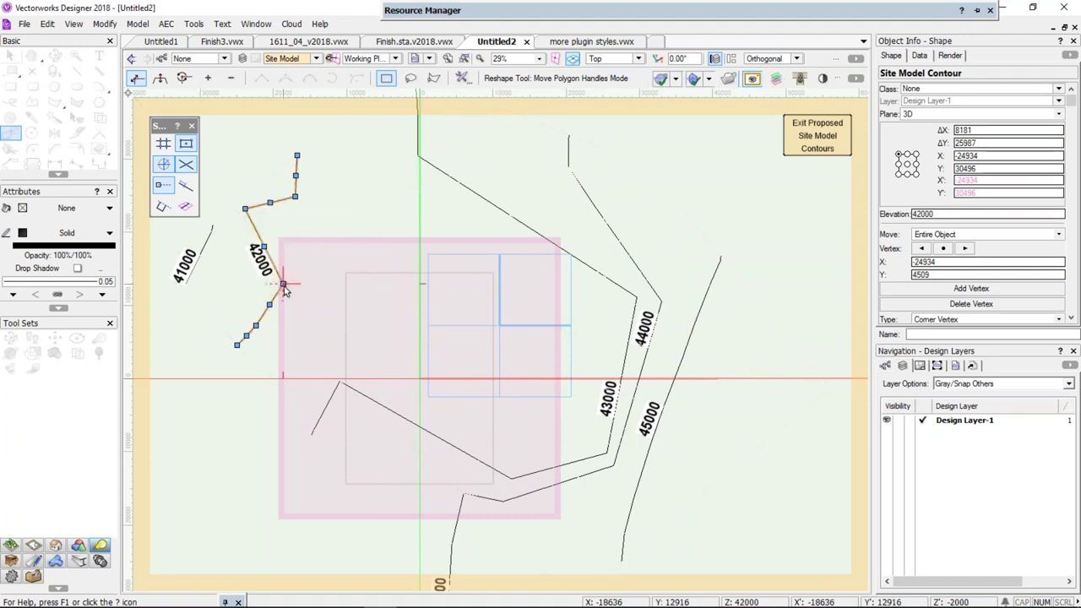
left_click_drag(284, 284, 229, 293)
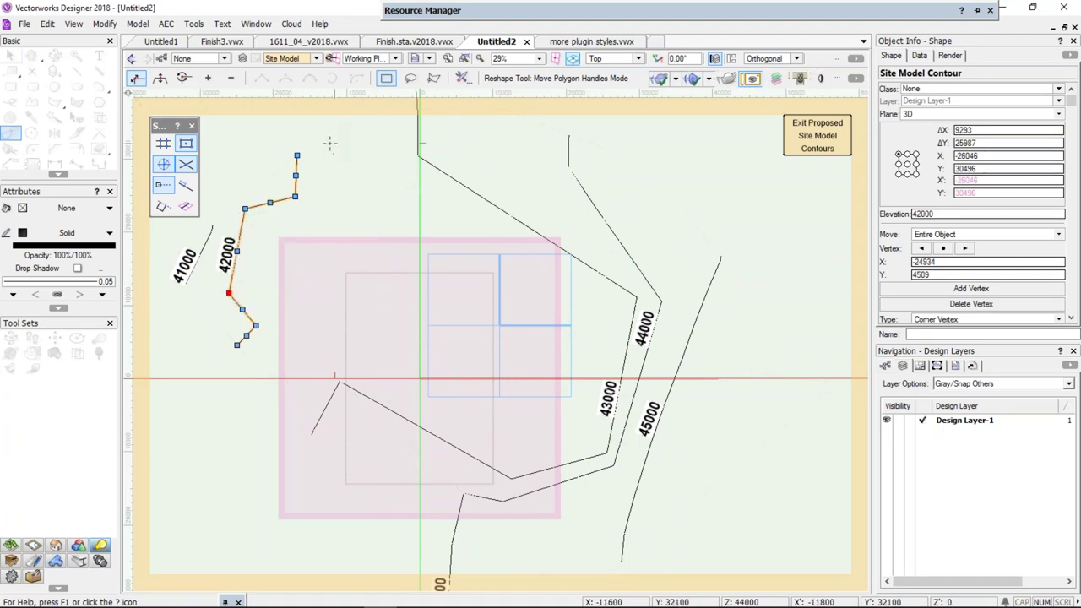
left_click_drag(297, 155, 308, 120)
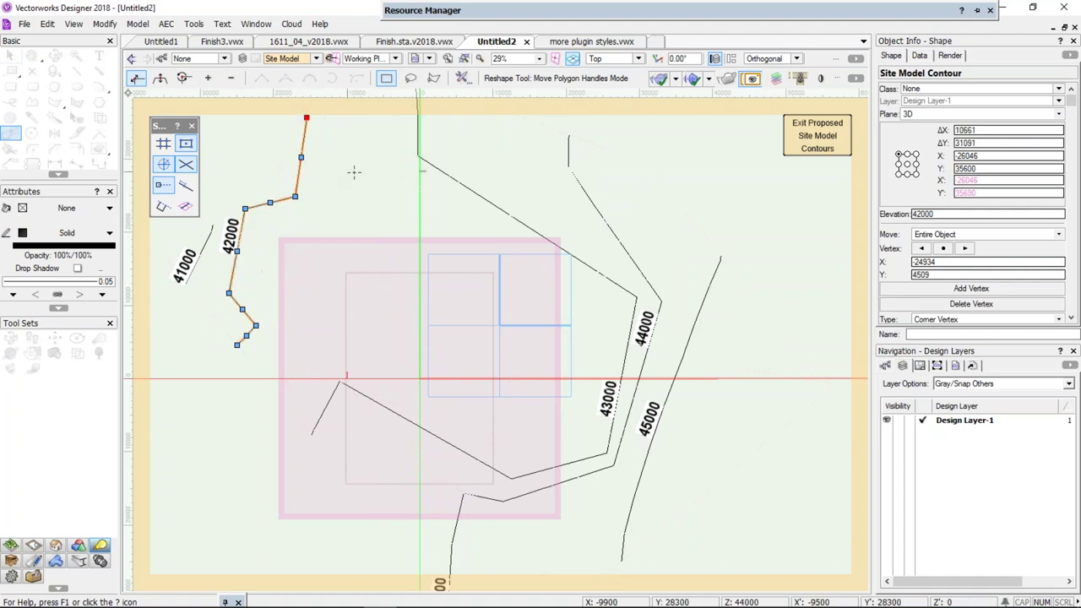
left_click(816, 145)
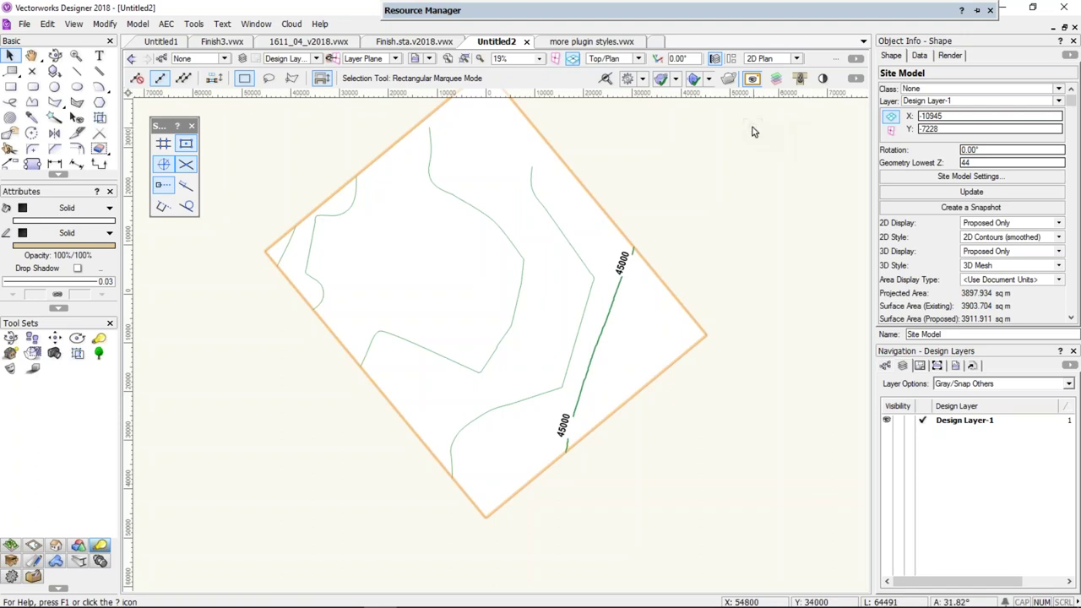
Load the saved 250mm Contours settings and apply them to the site model
left_click(946, 178)
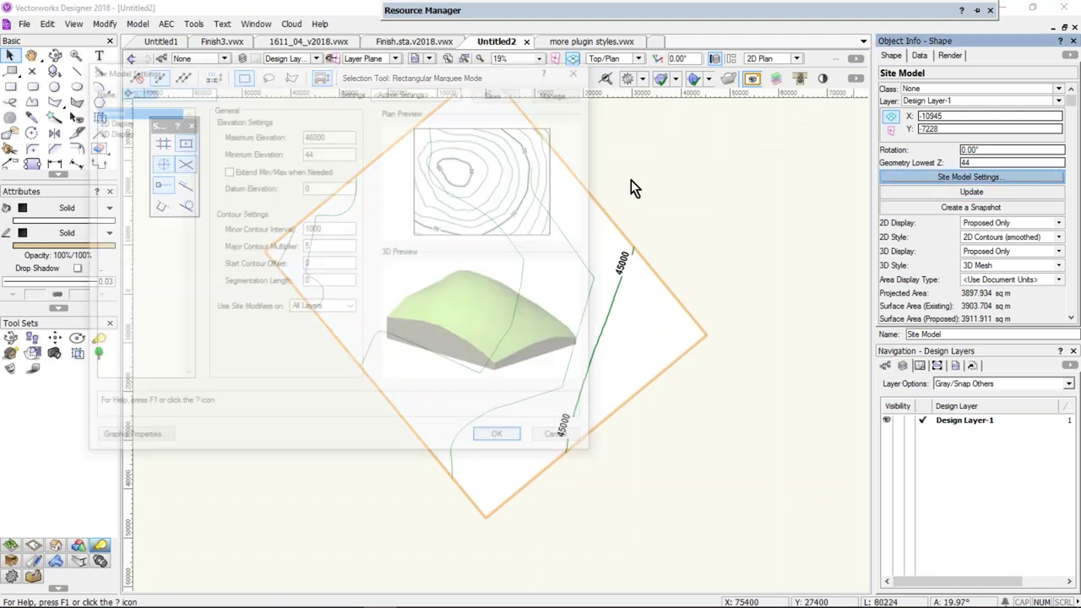
left_click(405, 91)
left_click(395, 127)
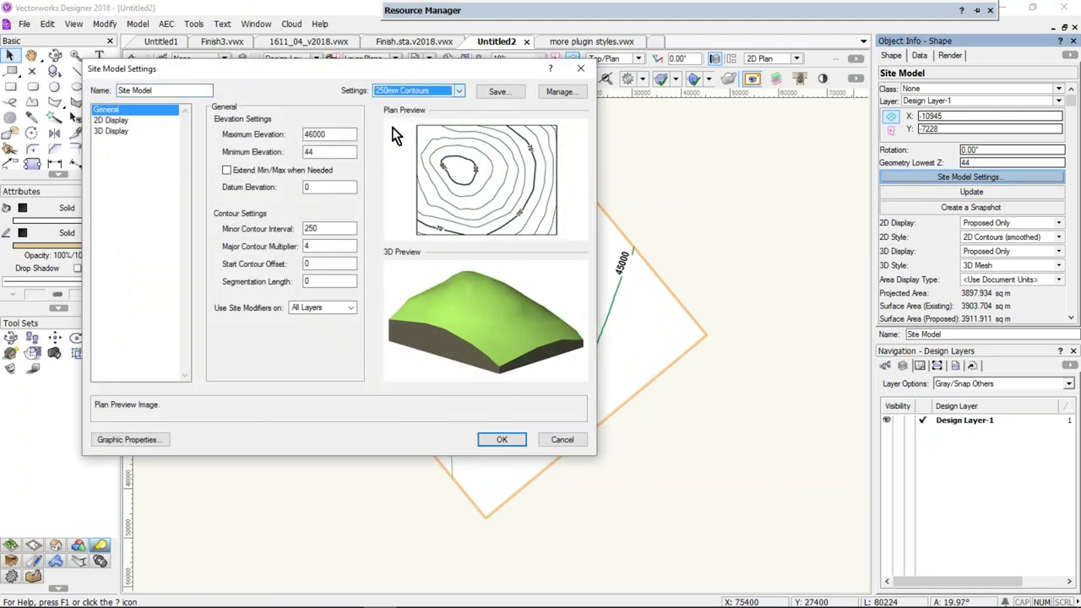
left_click(503, 440)
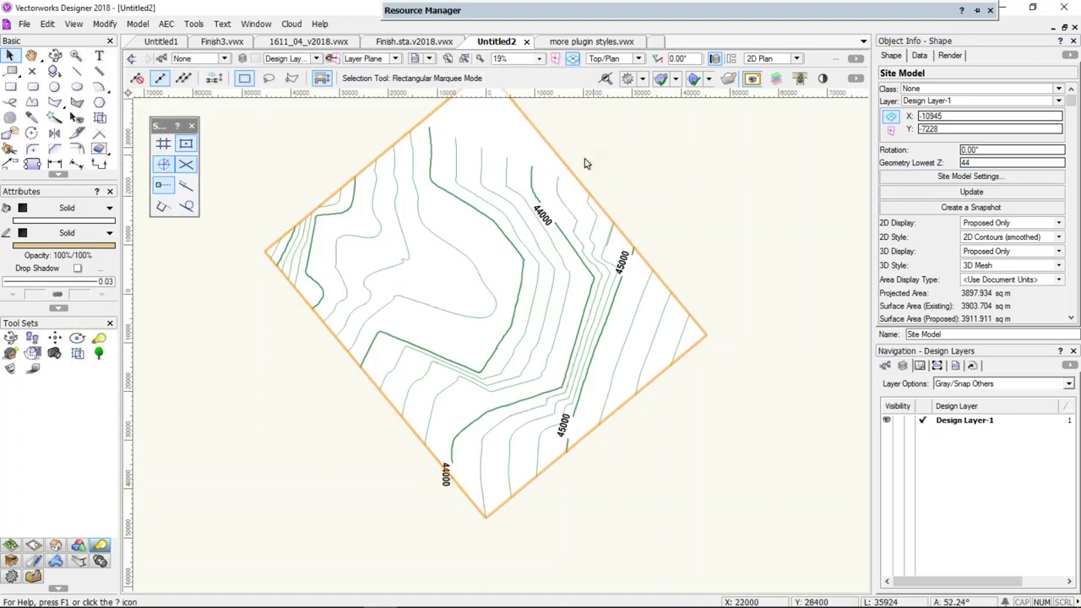
Enter the site model's proposed contours to view the 250 mm contour lines and exit without changing them
right_click(495, 195)
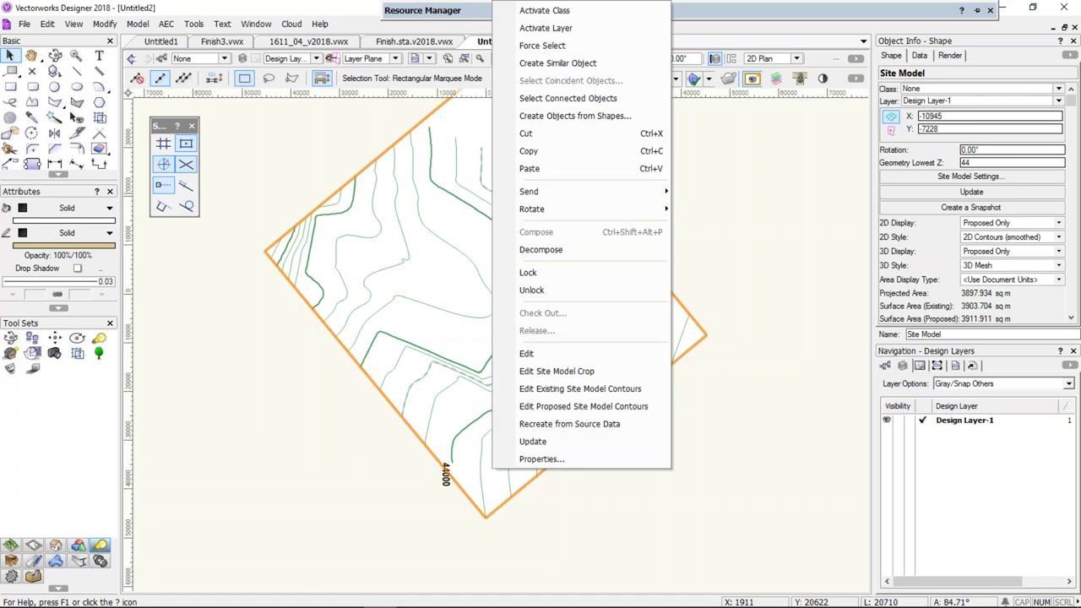
left_click(527, 406)
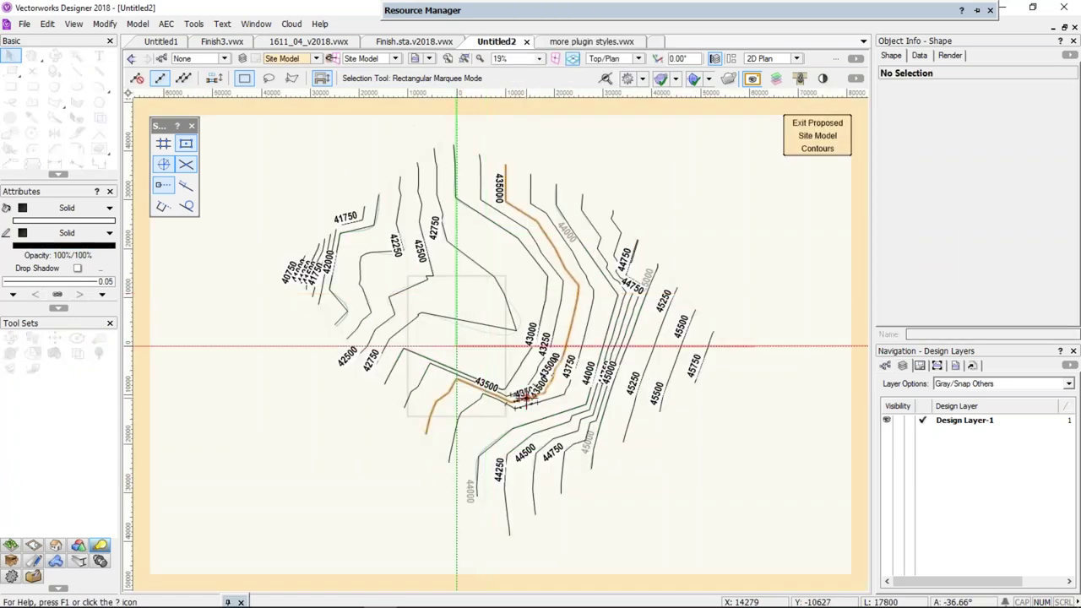
left_click(821, 131)
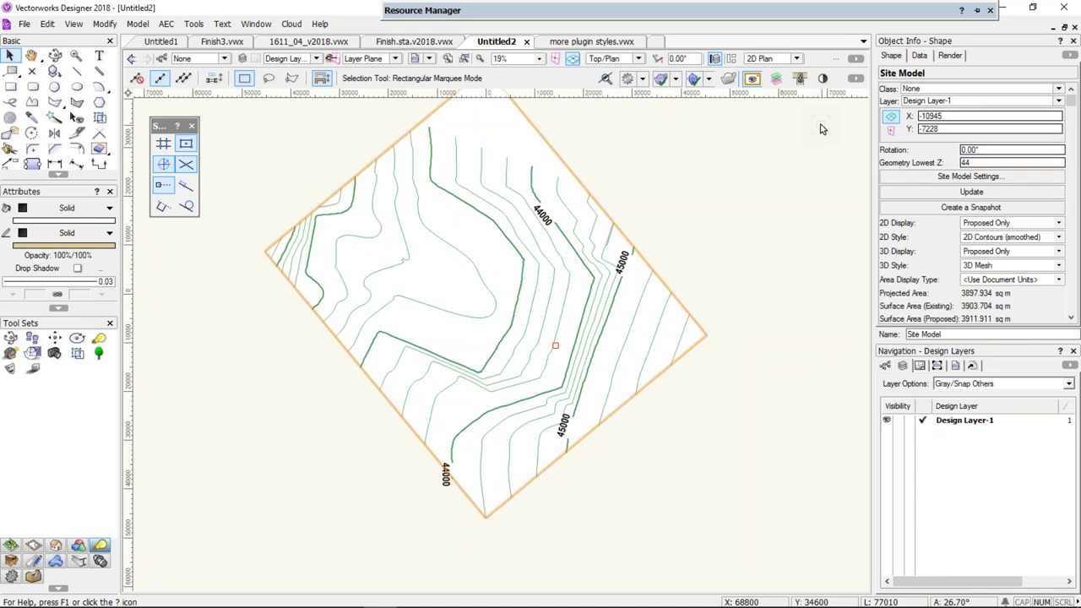
Set the site model's fill colour to green and check it in 3D and in Top/Plan view
middle_click_drag(372, 315, 437, 265, "shift")
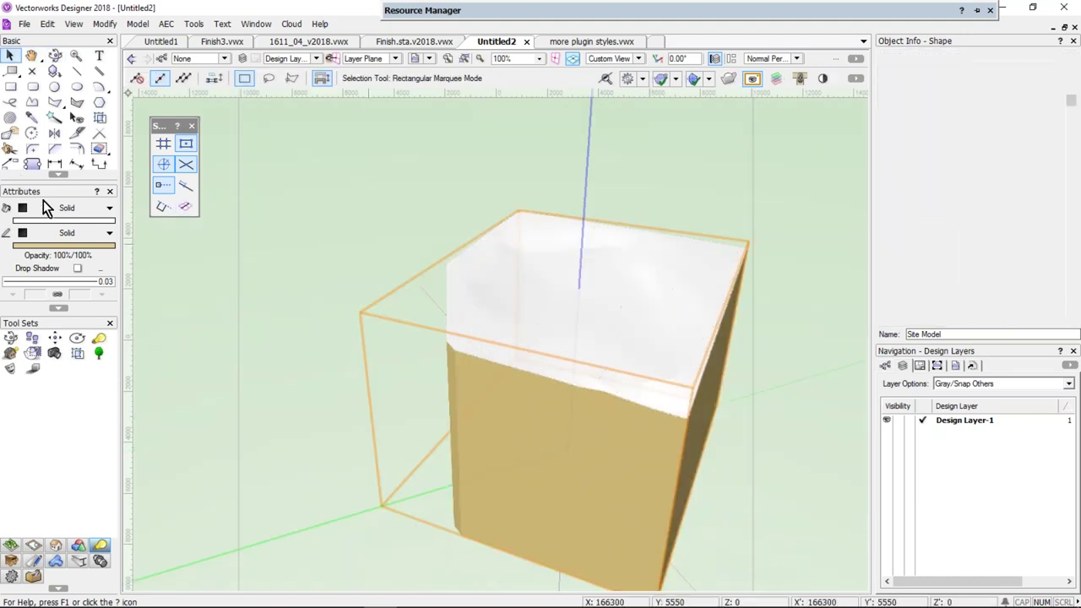
left_click(105, 221)
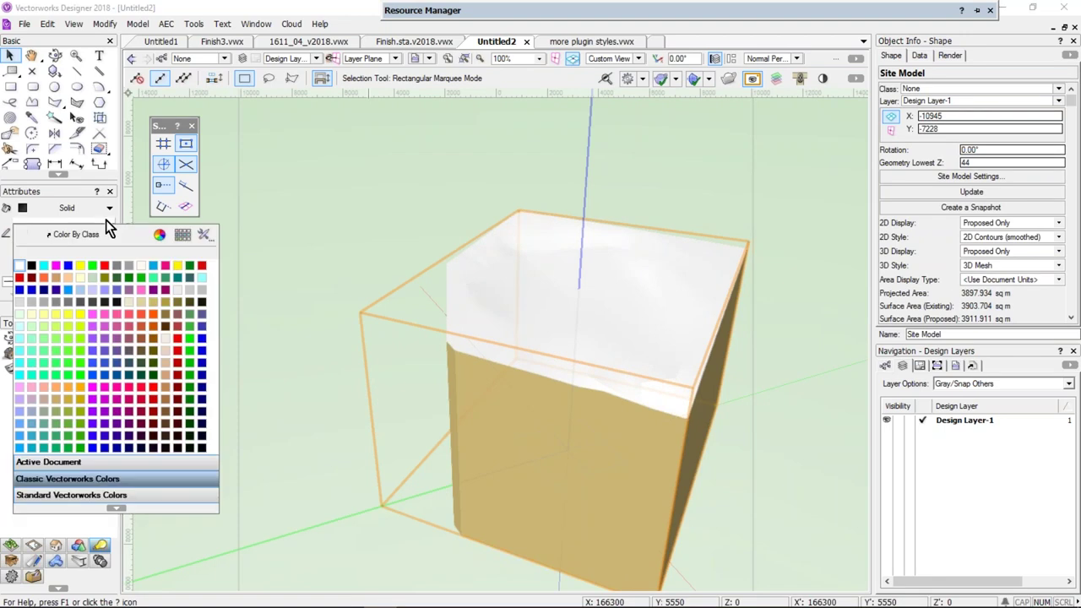
left_click(140, 278)
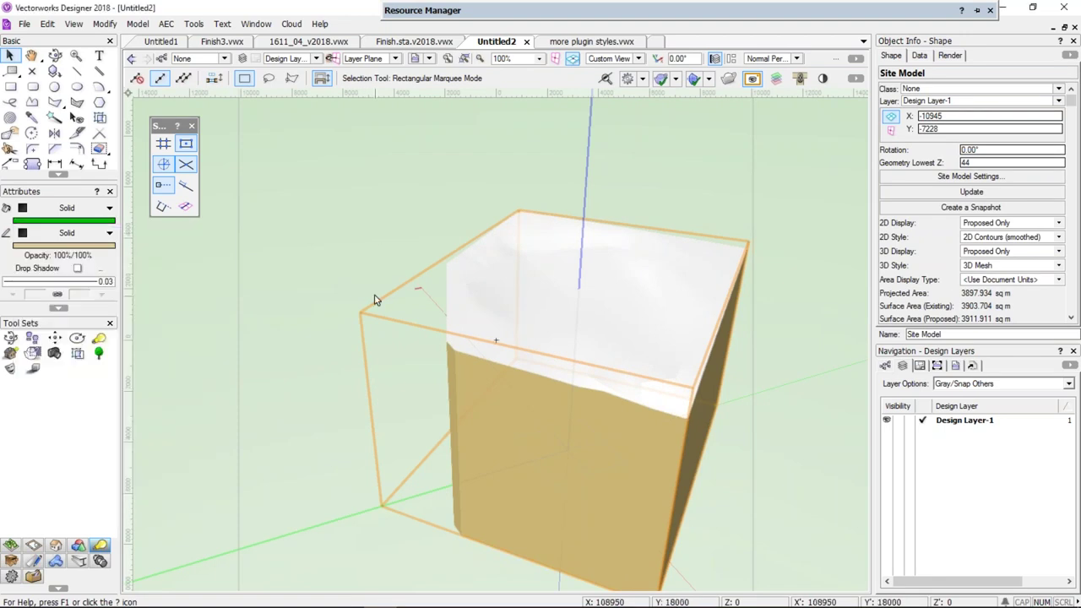
middle_click_drag(632, 325, 586, 295, "shift")
scroll(496, 340, "up", 3)
scroll(586, 295, "up", 2)
scroll(591, 299, "down", 2)
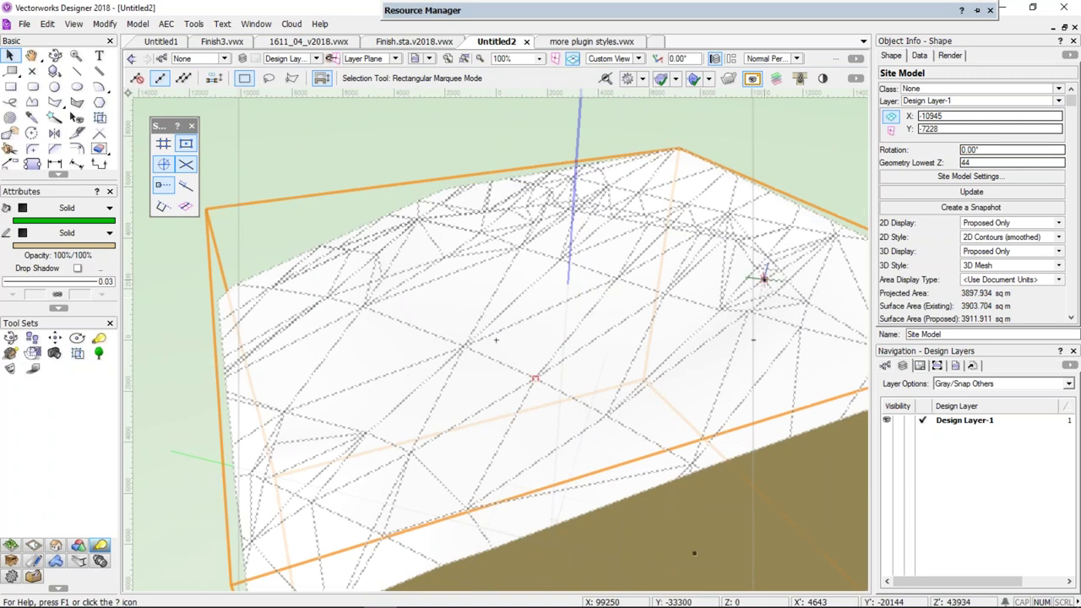
mouse_move(670, 330)
middle_mouse_down("shift")
mouse_move(715, 314)
mouse_move(741, 318)
mouse_move(679, 326)
middle_mouse_up("shift")
key("F5")
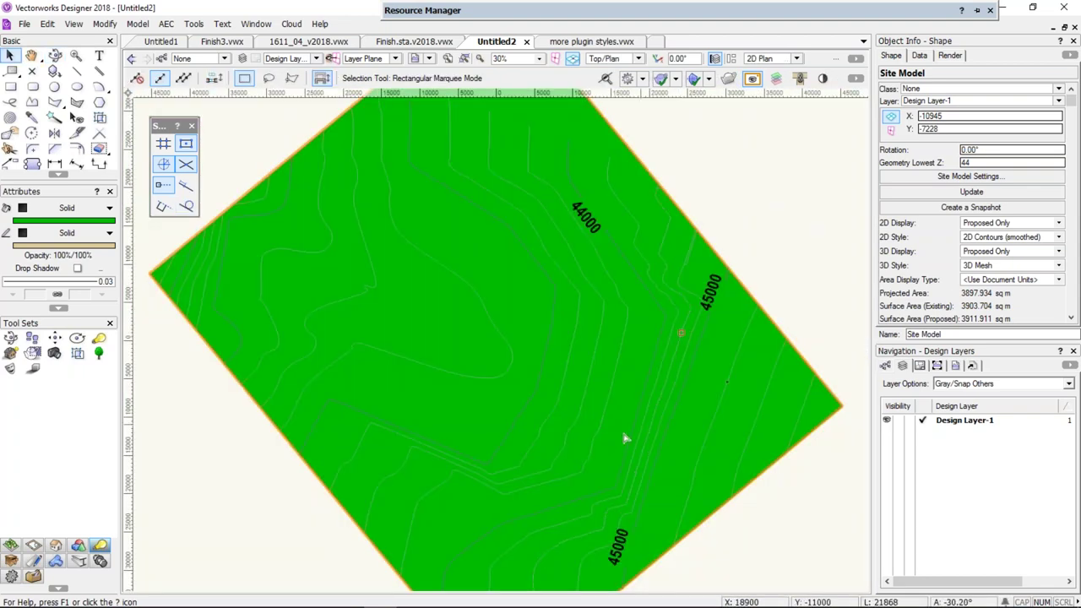
scroll(649, 432, "down", 3)
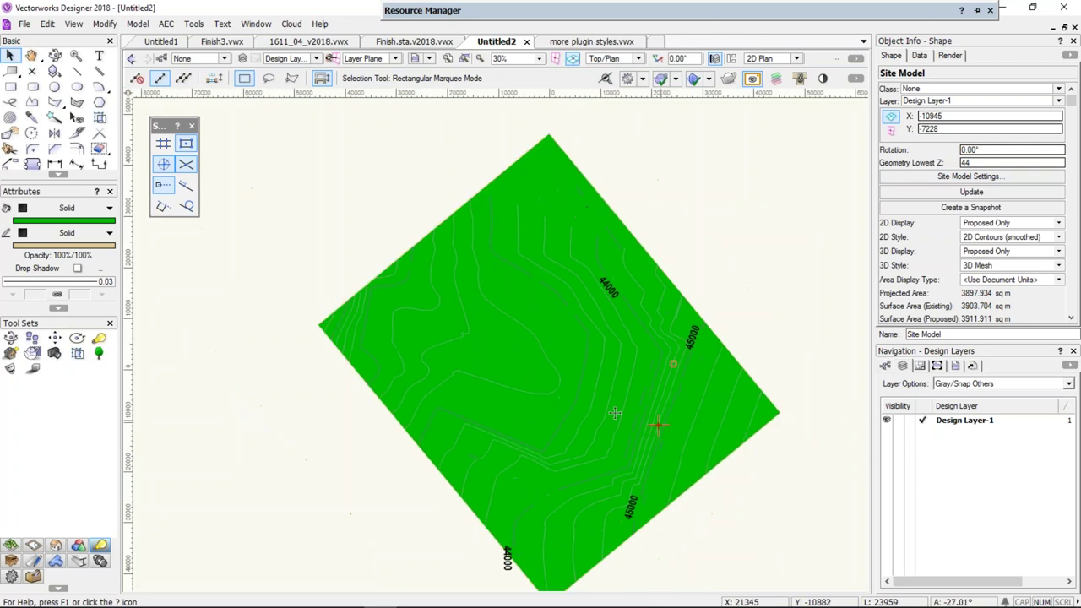
Set the site model's fill colour back to white
left_click(76, 226)
left_click(20, 266)
scroll(655, 483, "up", 2)
scroll(702, 478, "up", 3)
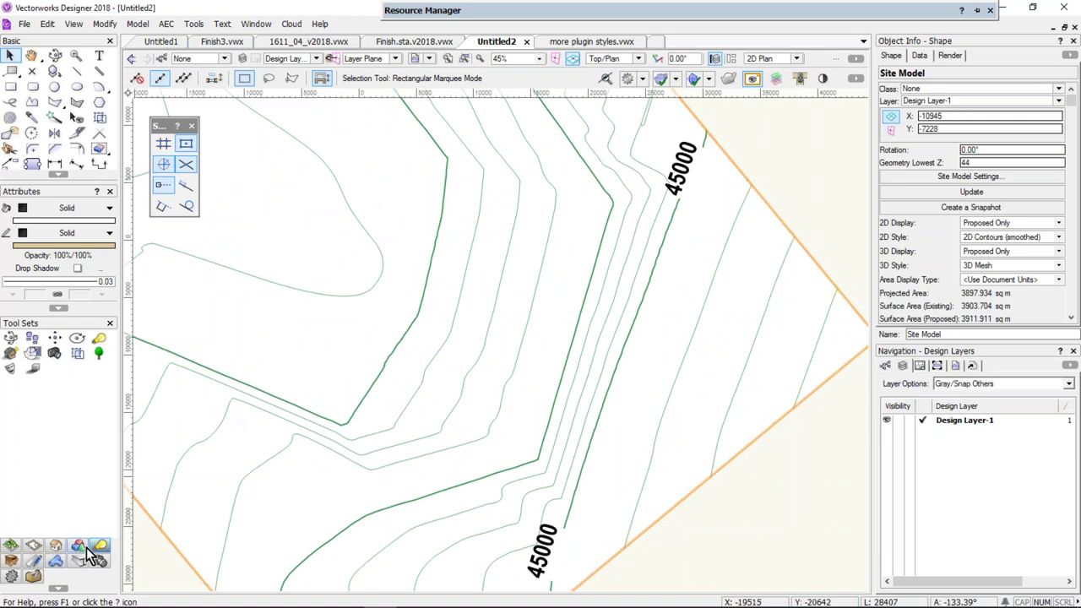
Switch to the Architect workspace and display its Visualization tool set
left_click(167, 29)
mouse_move(193, 23)
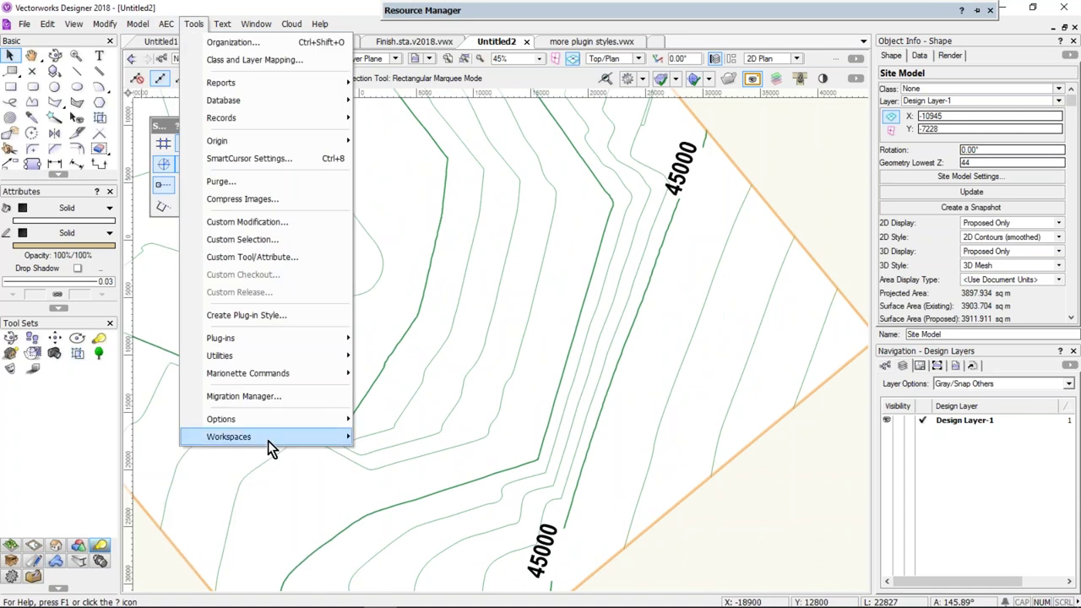
mouse_move(266, 438)
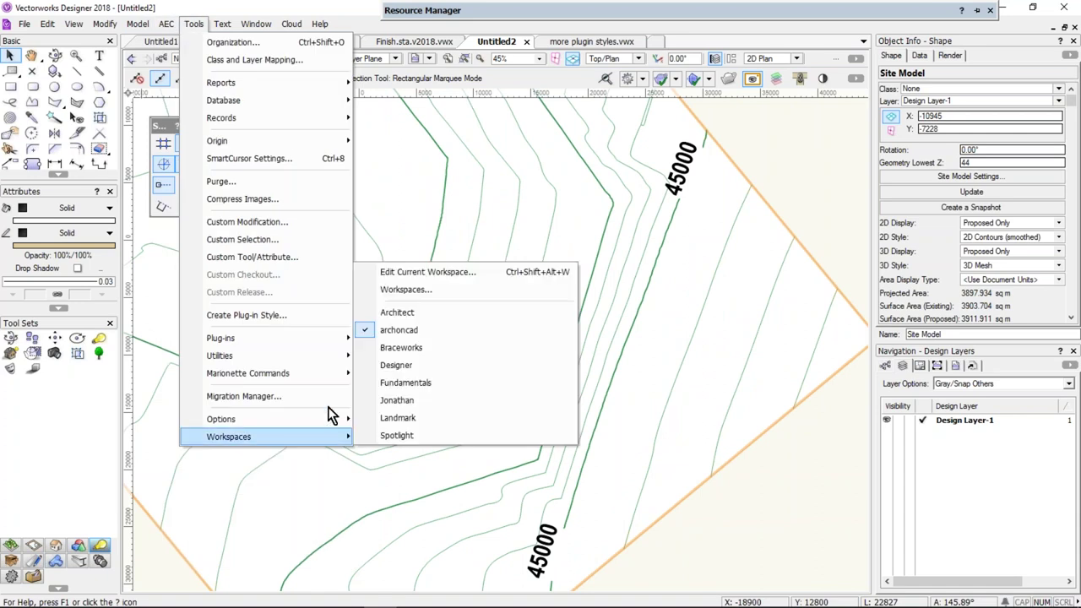
left_click(397, 313)
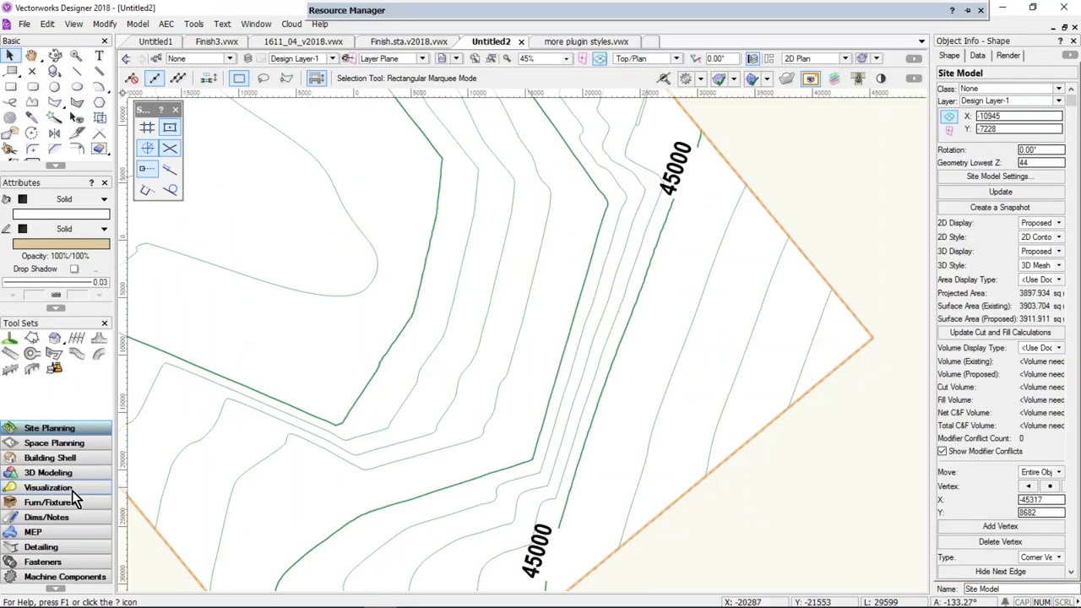
left_click(72, 489)
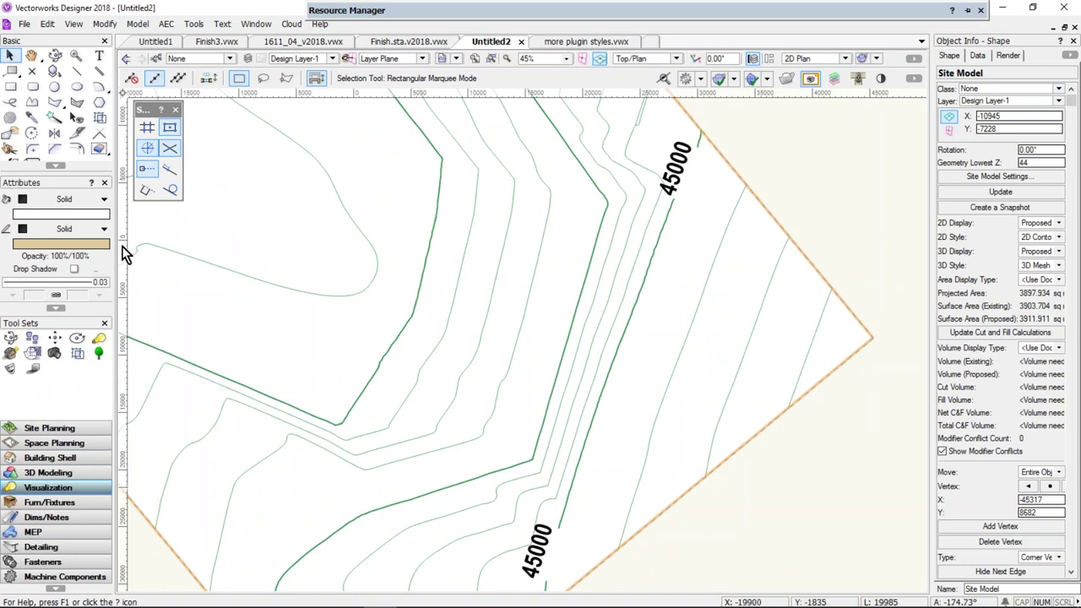
Switch to the Landmark workspace and display its Visualization tool set
left_click(168, 28)
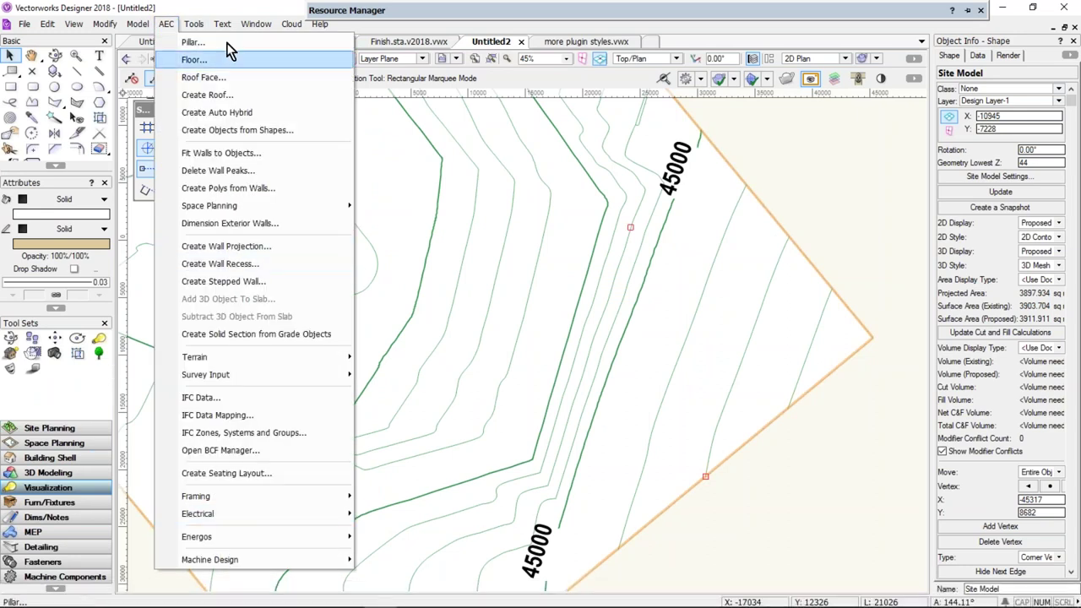
left_click(193, 25)
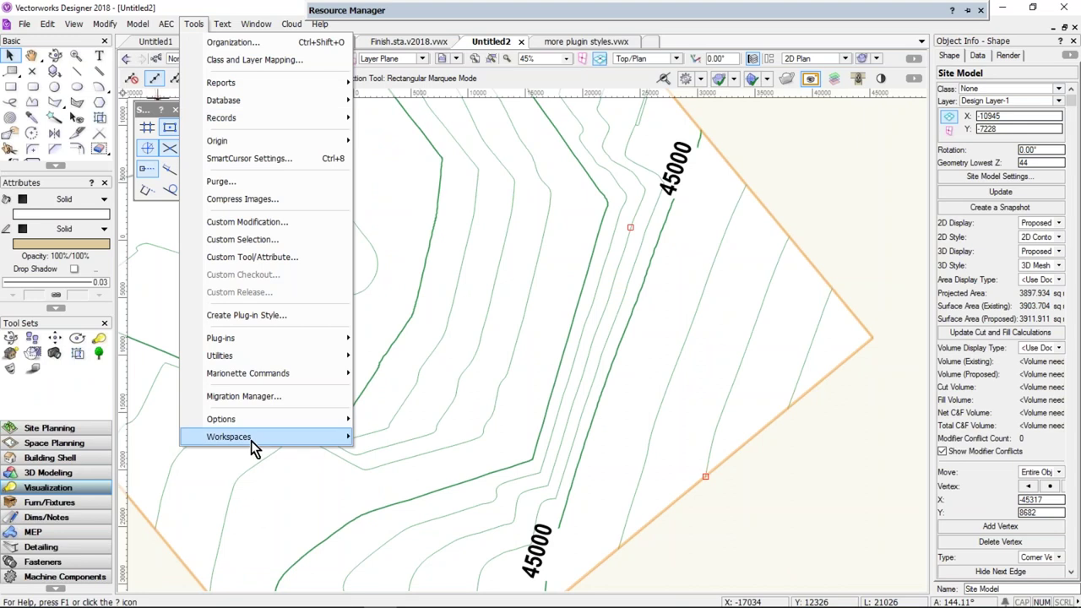
mouse_move(254, 448)
left_click(377, 417)
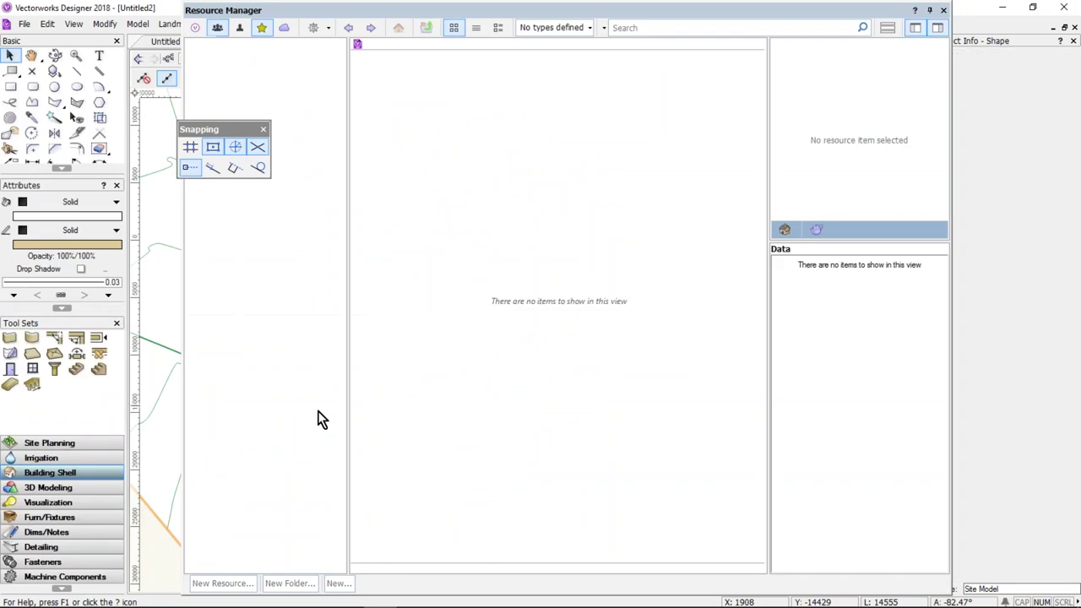
left_click(48, 502)
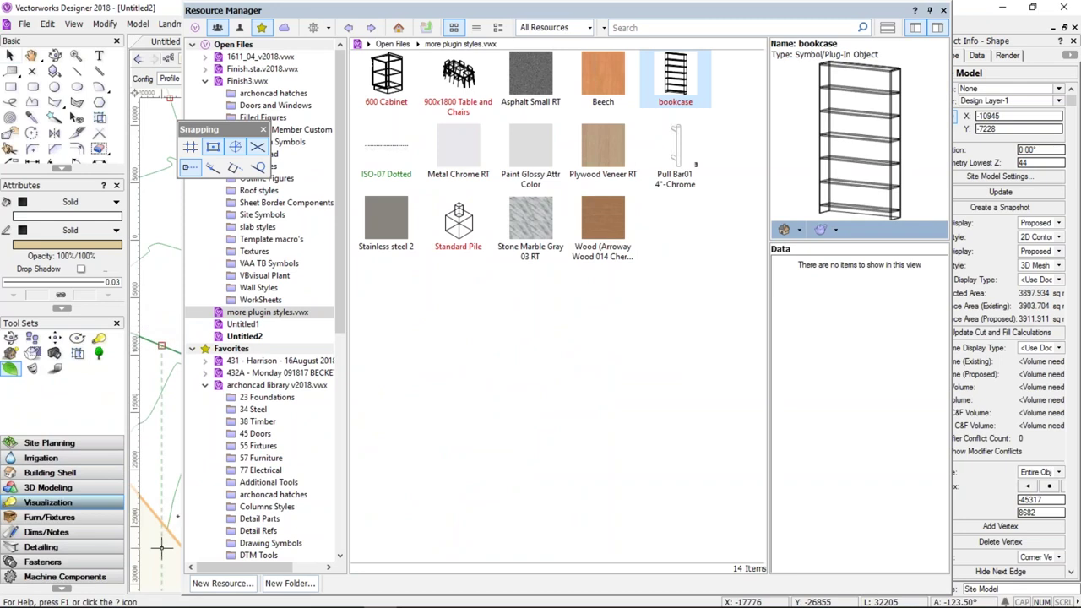
Draw a two-point foliage path about 18.8 m long across the closely spaced contours between the 45000 labels
left_click(944, 10)
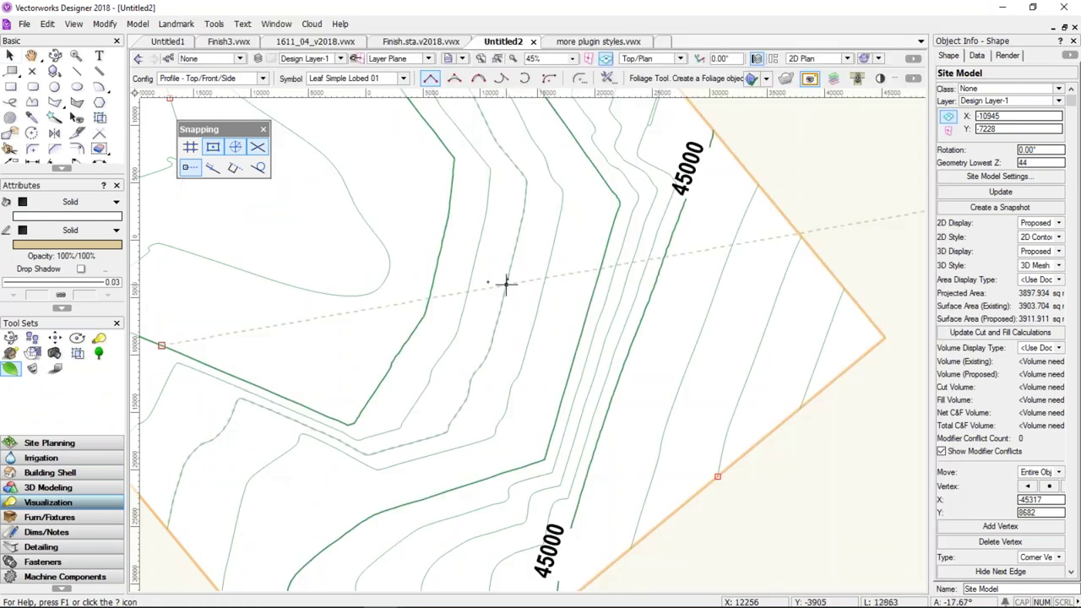
left_click(502, 309)
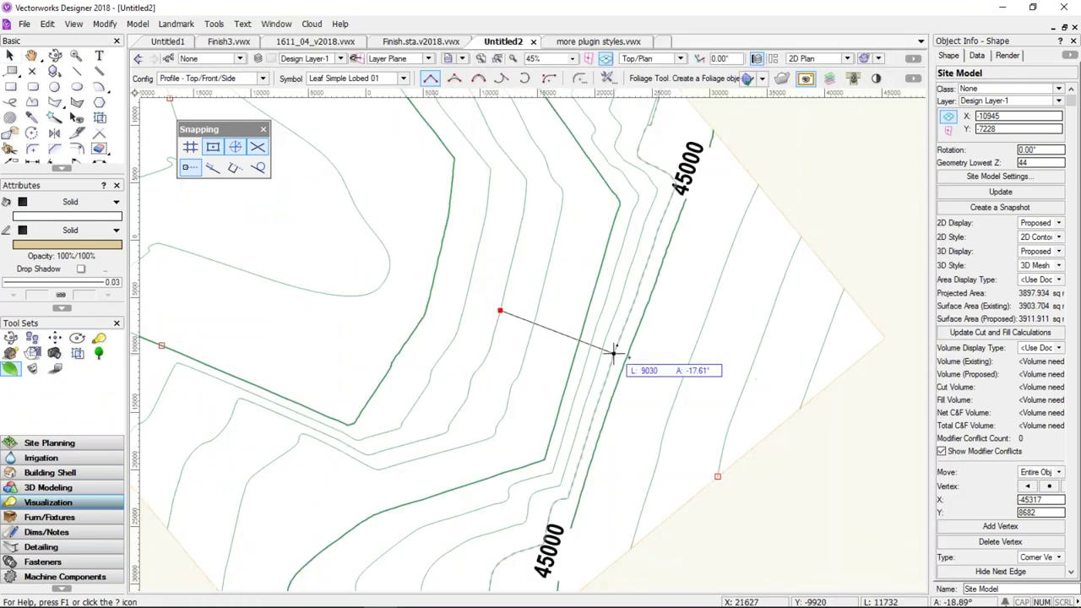
left_click(700, 386)
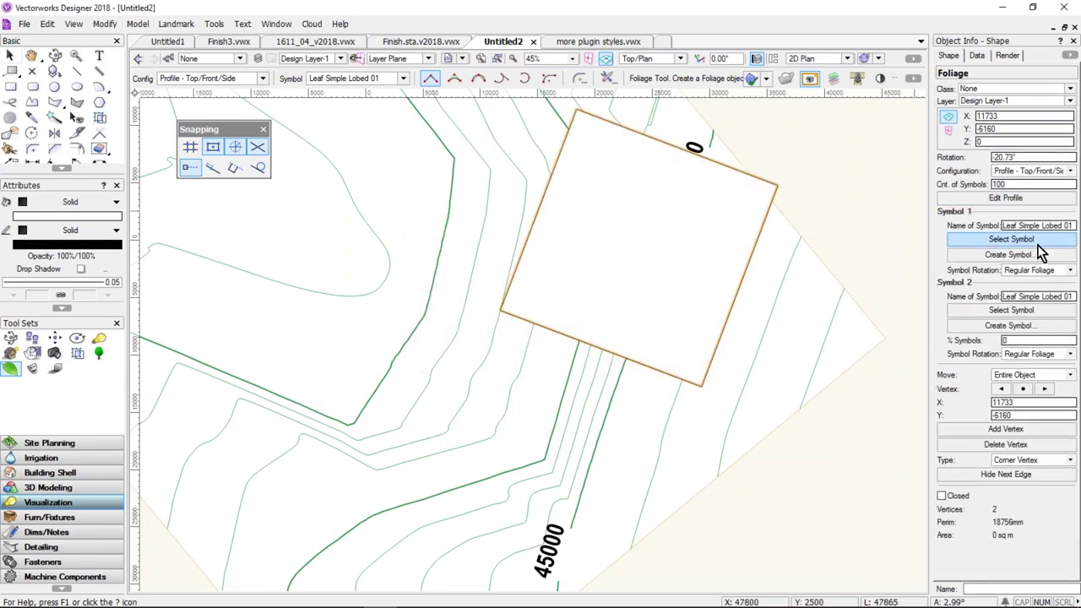
Set the foliage's configuration to Linear and replace its automatic symbol count with a fixed count of 1000
left_click(1029, 178)
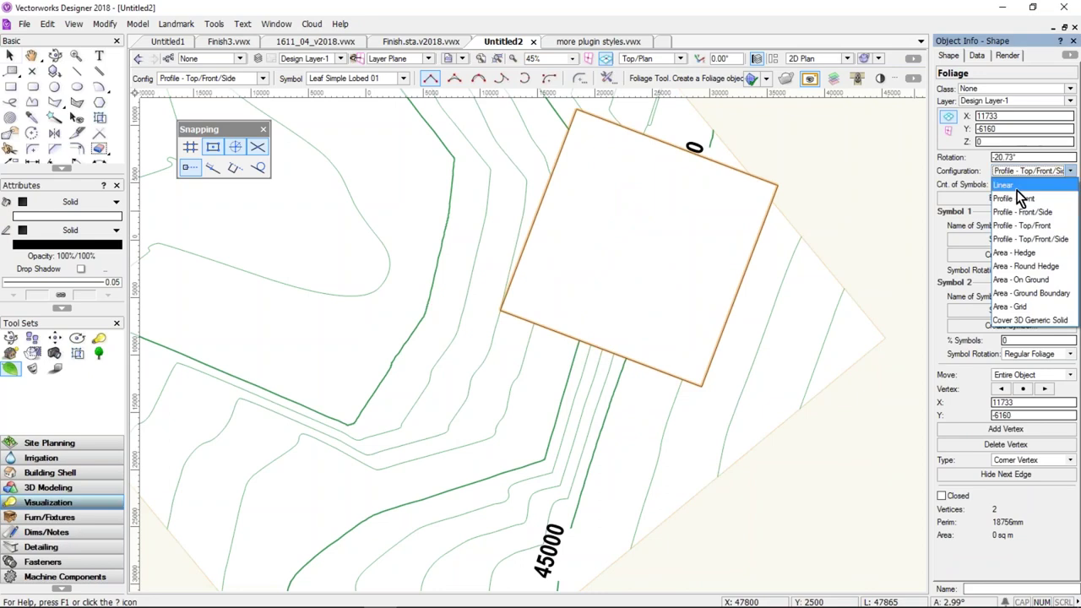
left_click(1017, 190)
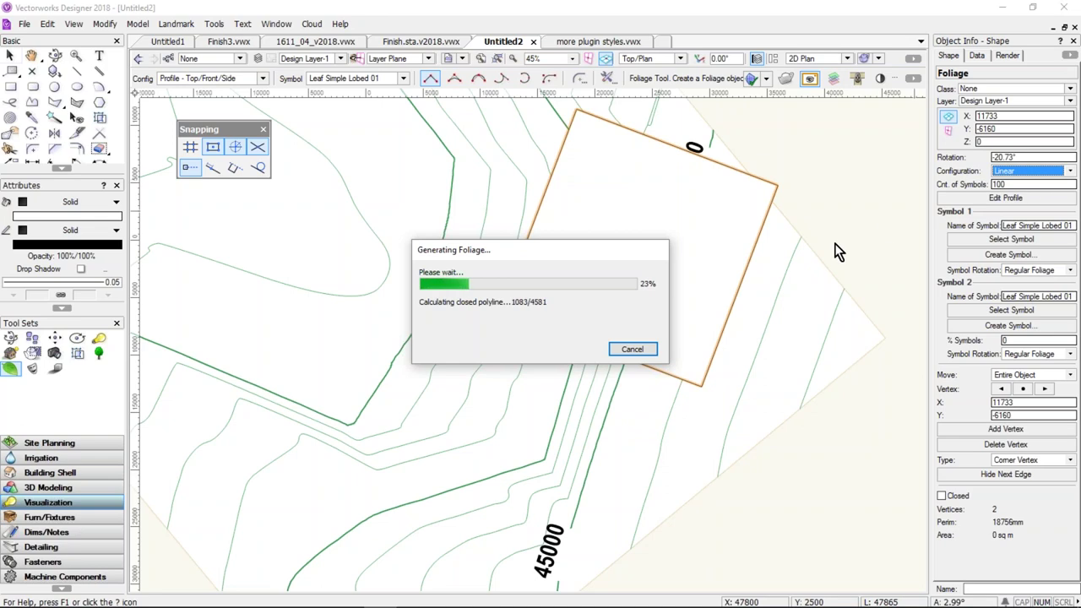
left_click(632, 347)
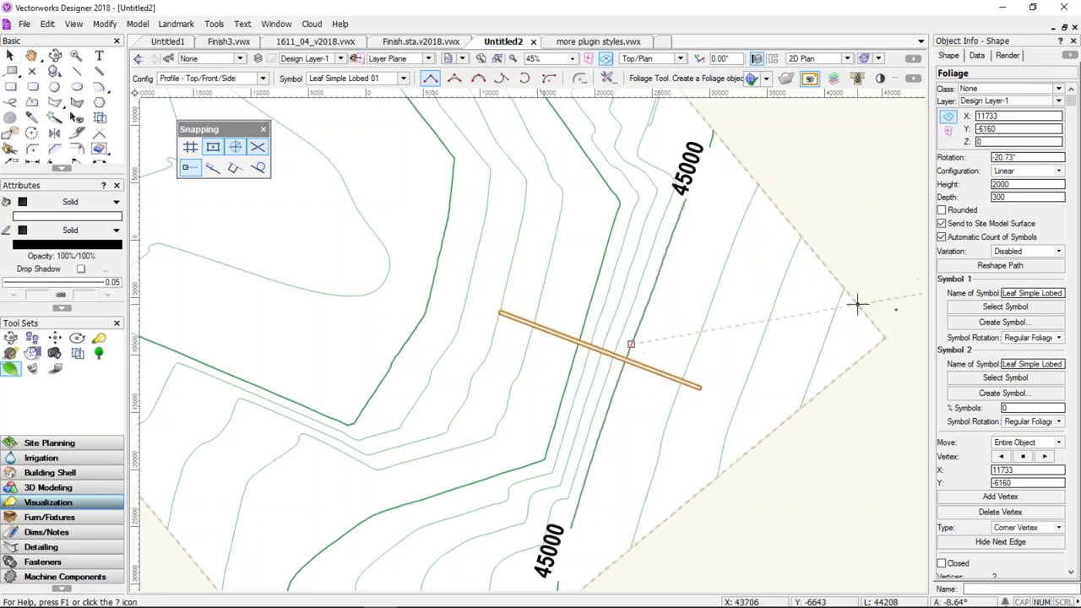
left_click(949, 237)
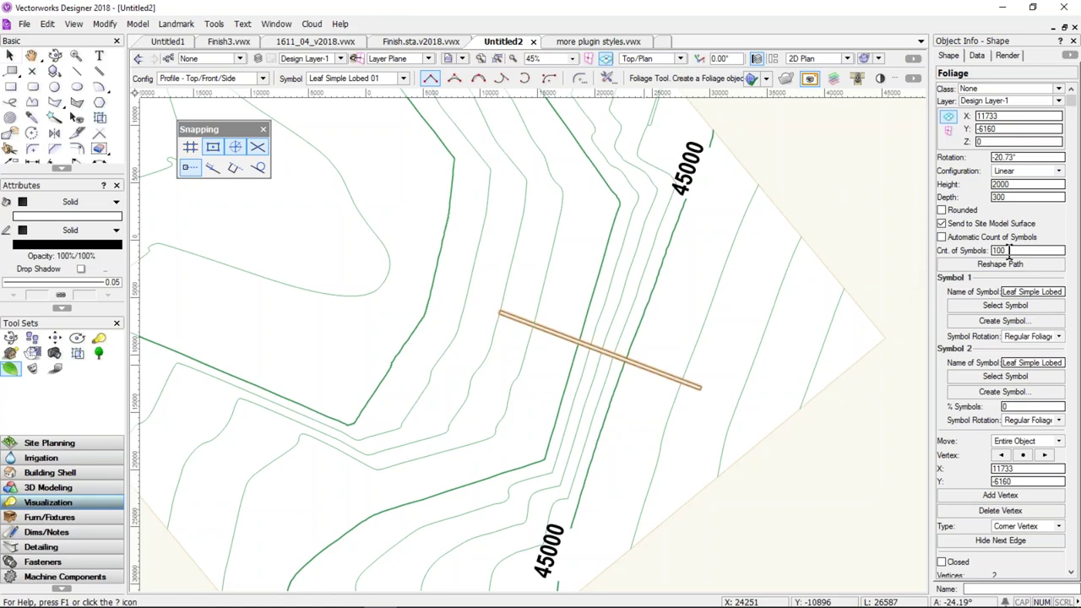
double_click(1027, 251)
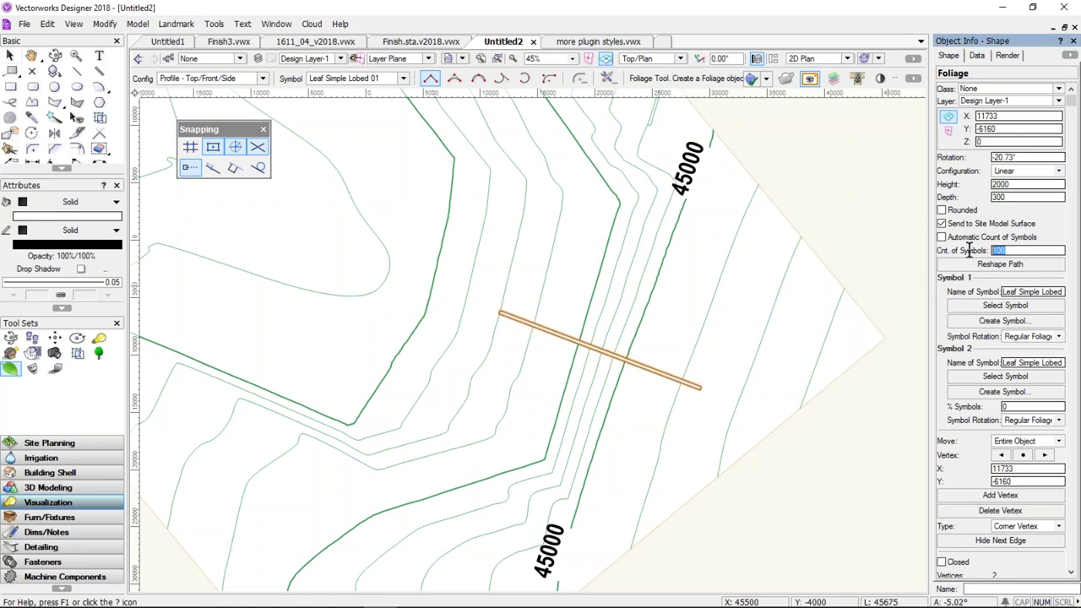
key("Return")
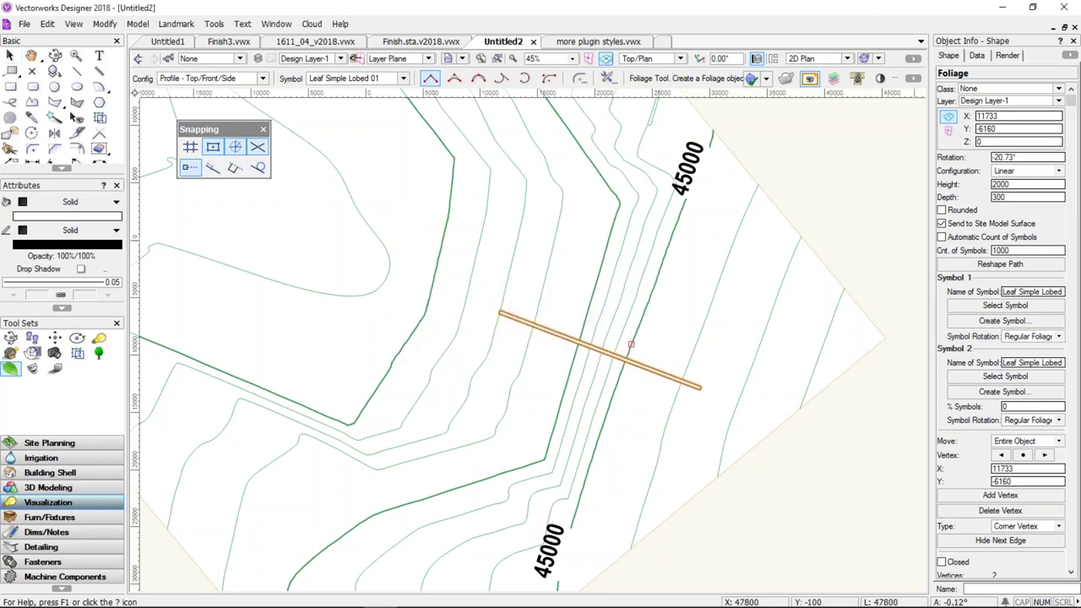
Examine the linear foliage in 3D from above and from a Left Isometric view, checking how it sits on the terrain
left_click(56, 56)
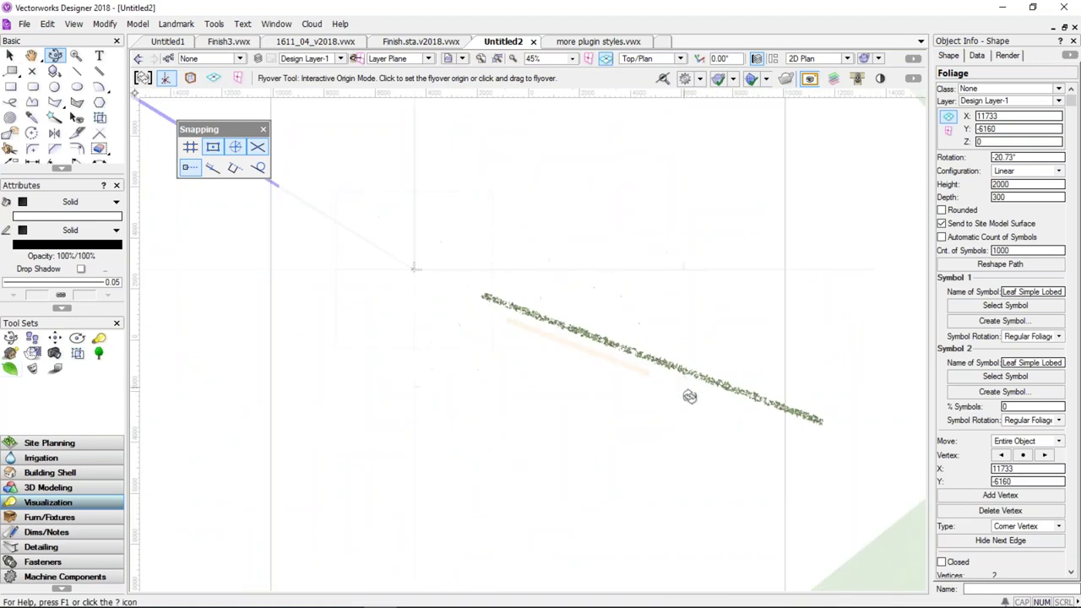
middle_click_drag(700, 367, 633, 302)
scroll(633, 301, "up", 2)
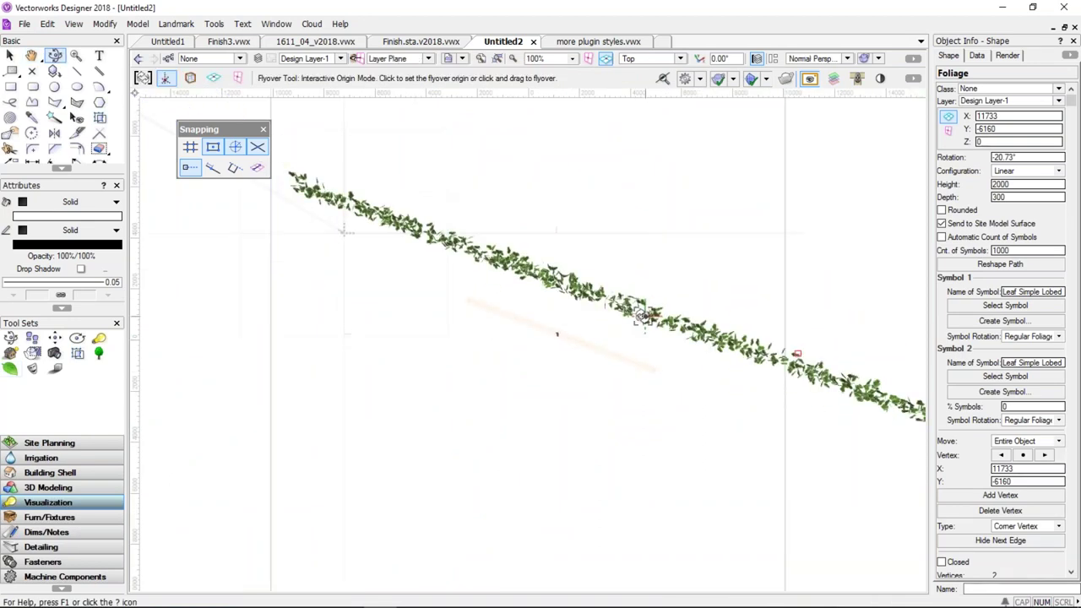
left_click(642, 311)
left_click_drag(646, 312, 514, 419)
left_click(486, 443)
left_click_drag(486, 444, 497, 394)
key("KP_1")
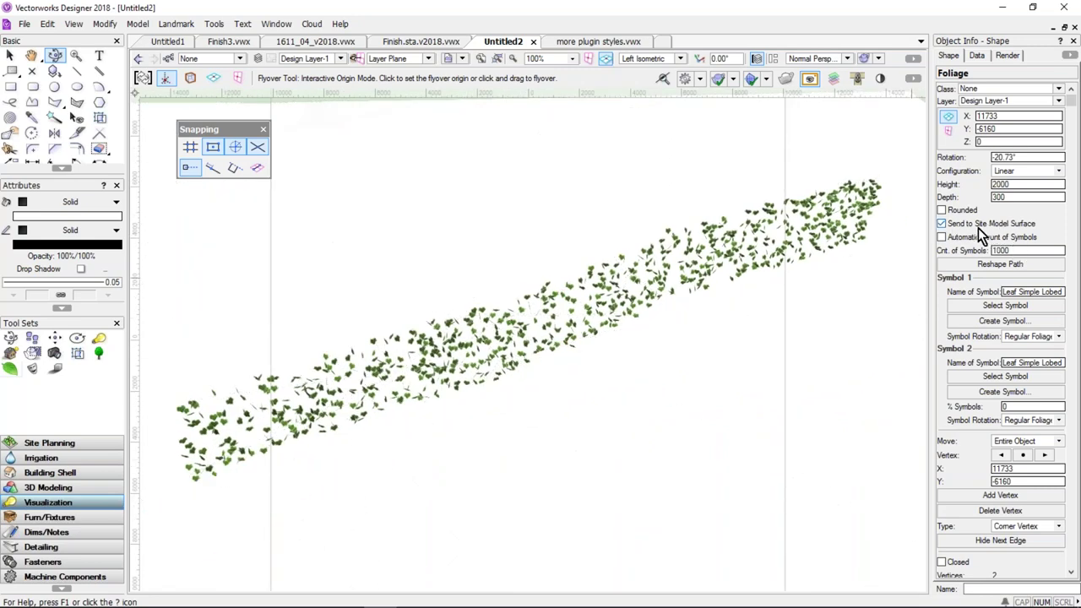
left_click_drag(324, 394, 325, 425)
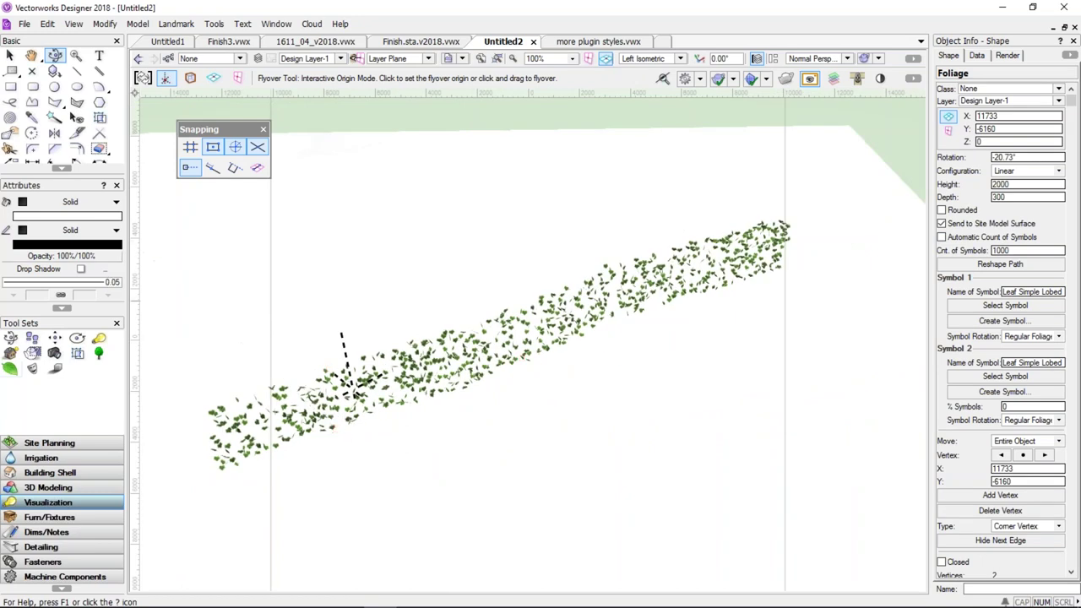
Place a heliodon for Wellington on the ground beyond the foliage and decline saving a backup of the document
left_click(12, 354)
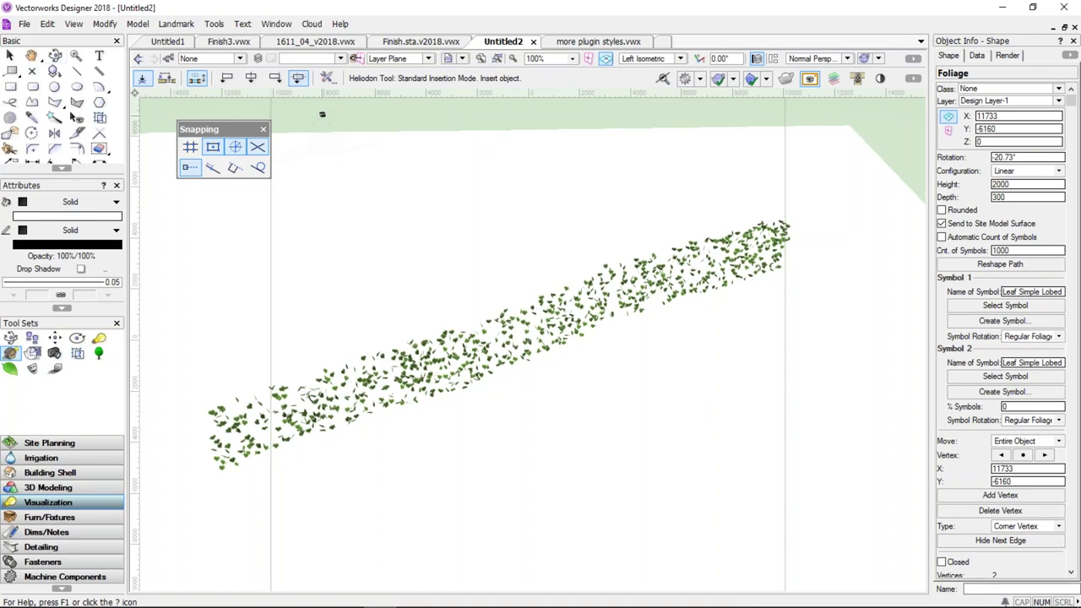
left_click(322, 114)
left_click(322, 114)
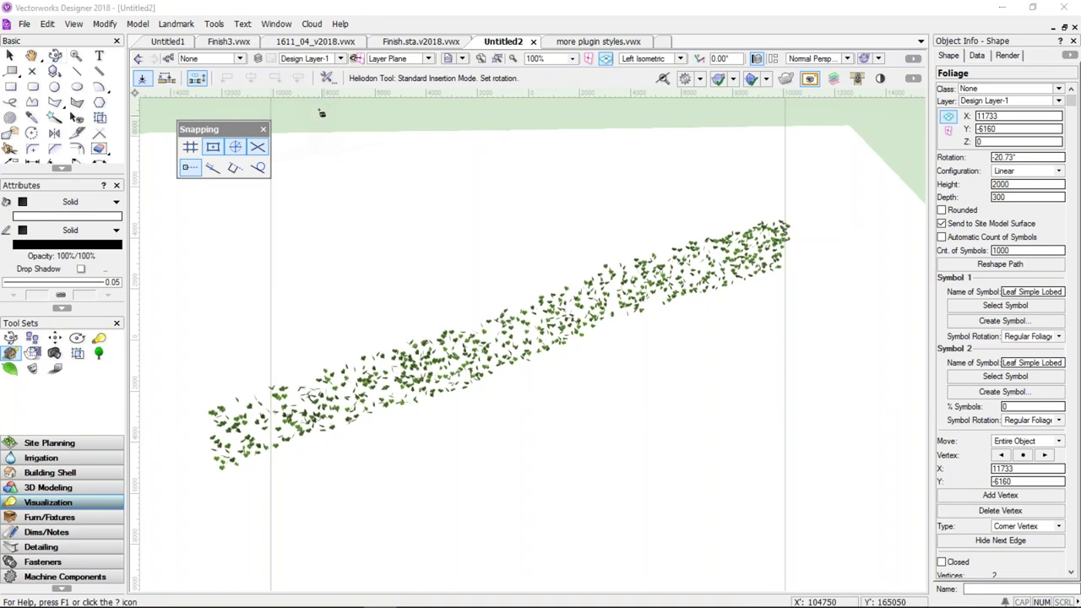
left_click(669, 520)
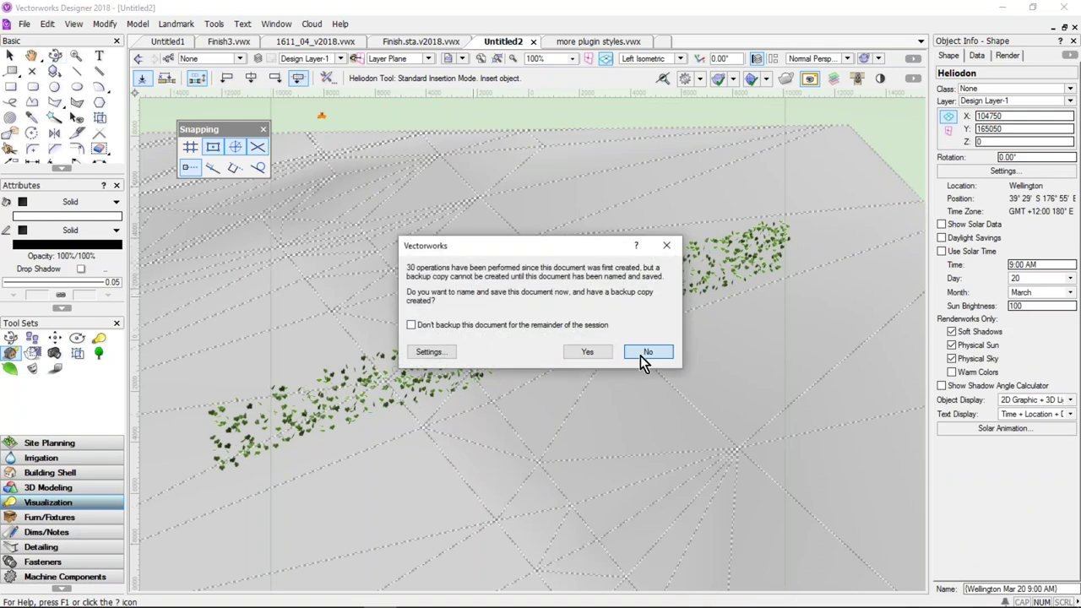
left_click(640, 355)
Enable shadows in the OpenGL options for a low-angle perspective view of the foliage
middle_click_drag(560, 422, 611, 398, "shift")
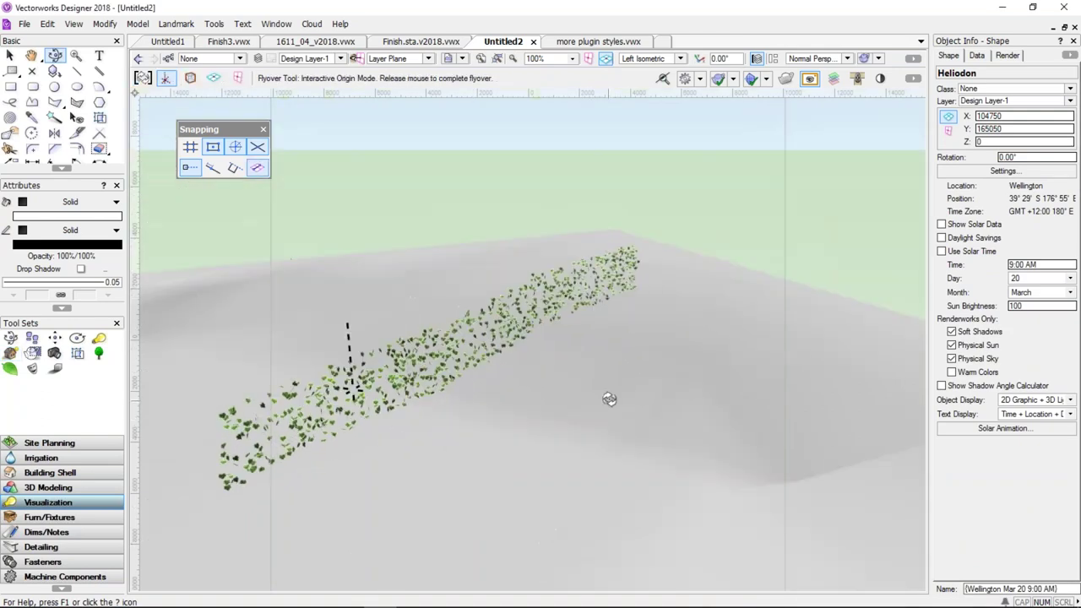
left_click(879, 60)
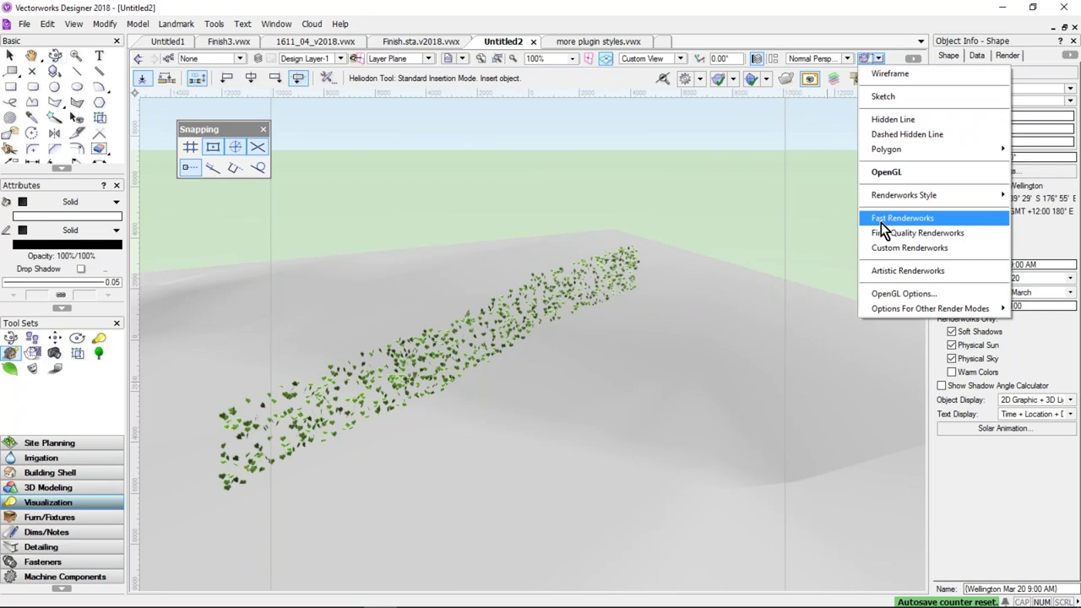
left_click(878, 292)
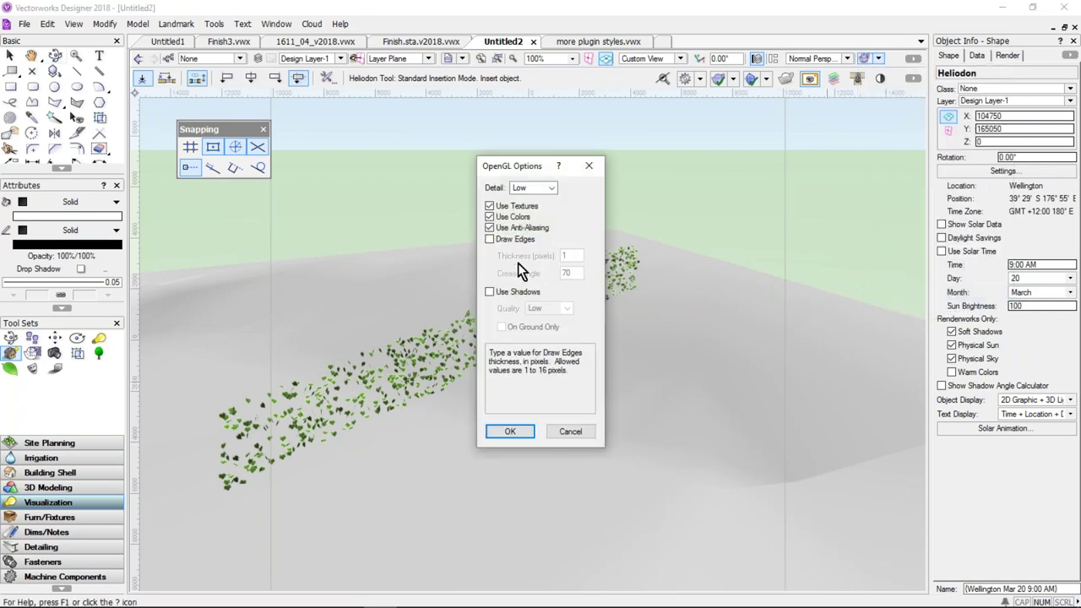
left_click(511, 293)
left_click(509, 431)
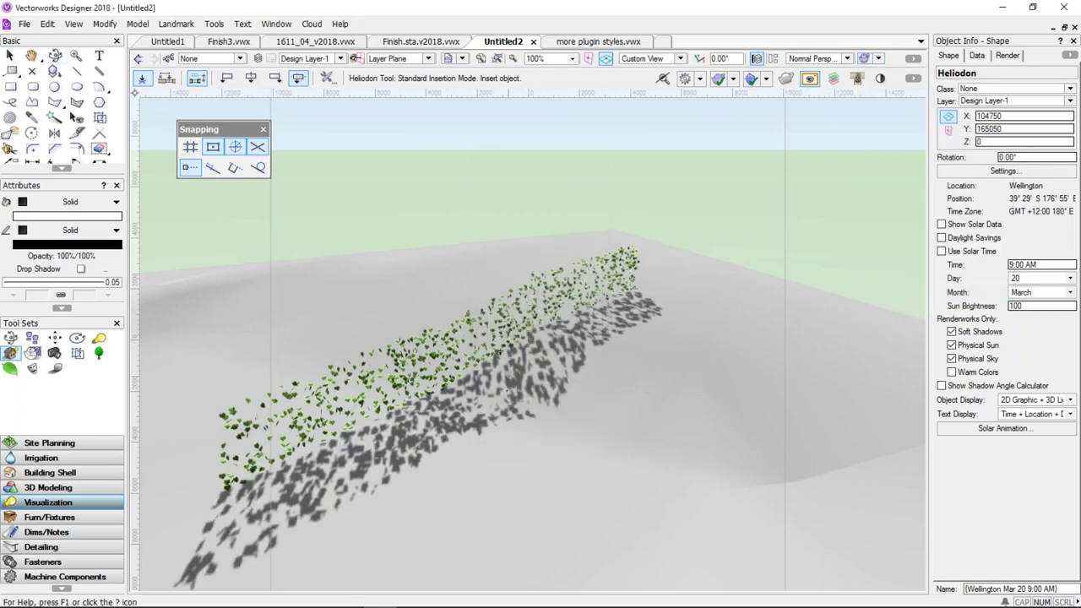
Select the foliage hedge and increase its symbol count to 2000
left_click(10, 56)
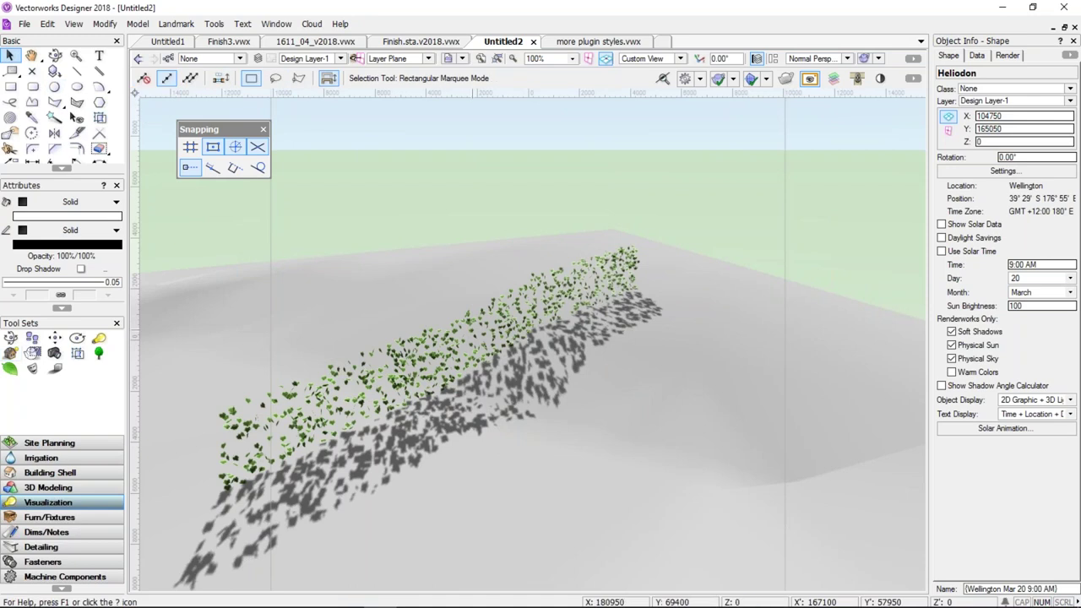
left_click(472, 334)
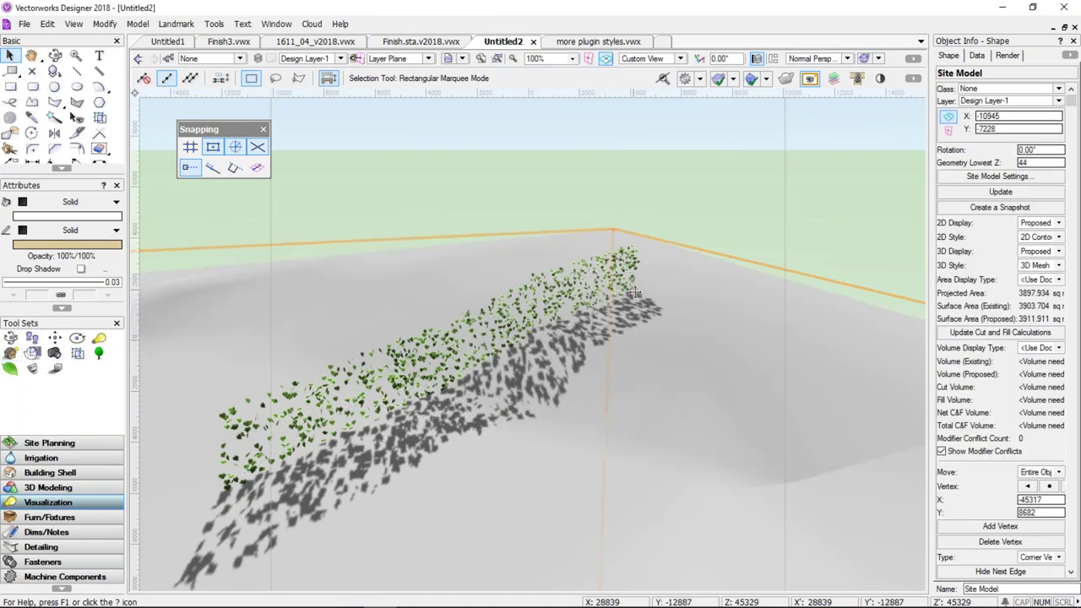
left_click(630, 283)
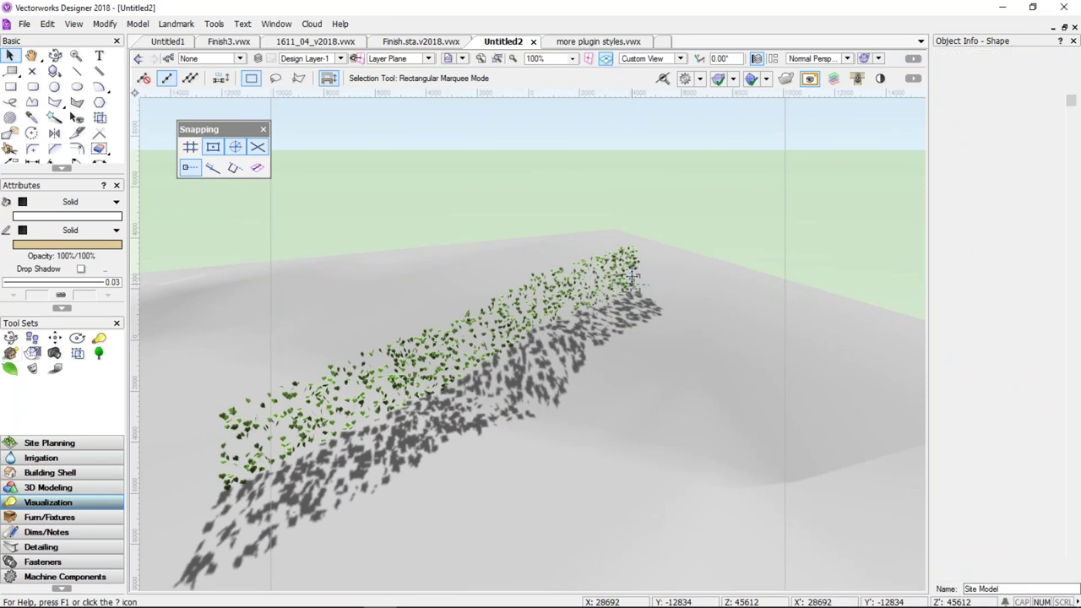
left_click(985, 250)
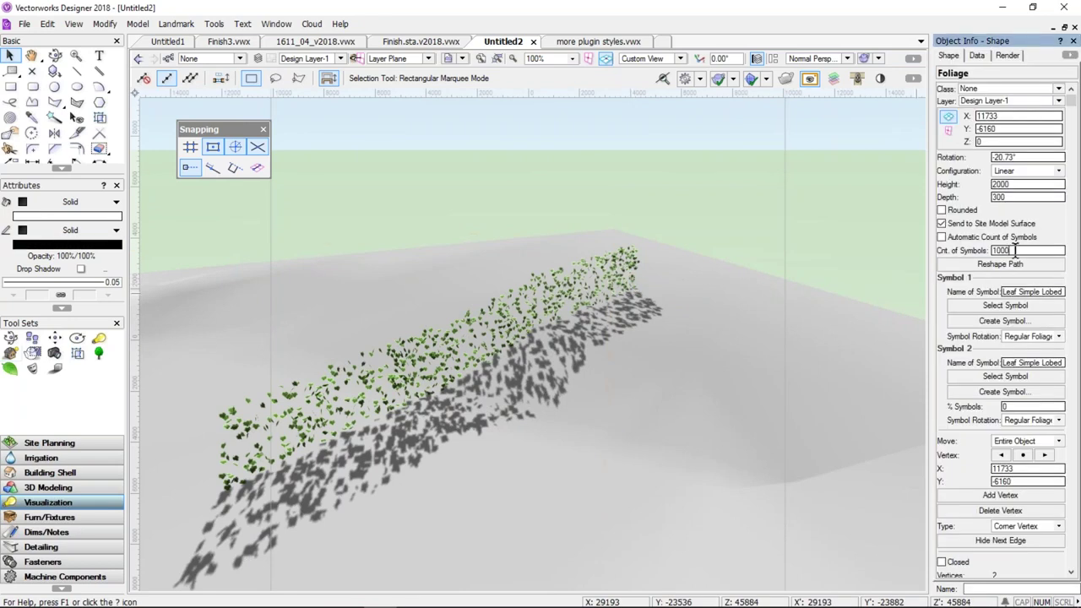
type("200")
key("Return")
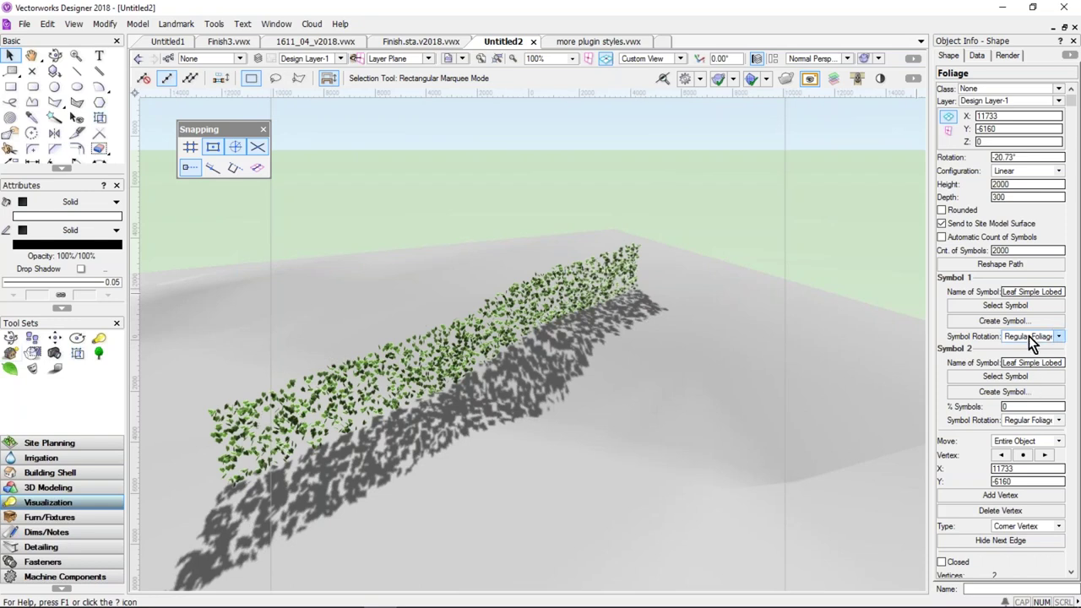
Assign Camellia Red as the foliage's second symbol and set its share to 20% of the symbols
left_click(1041, 377)
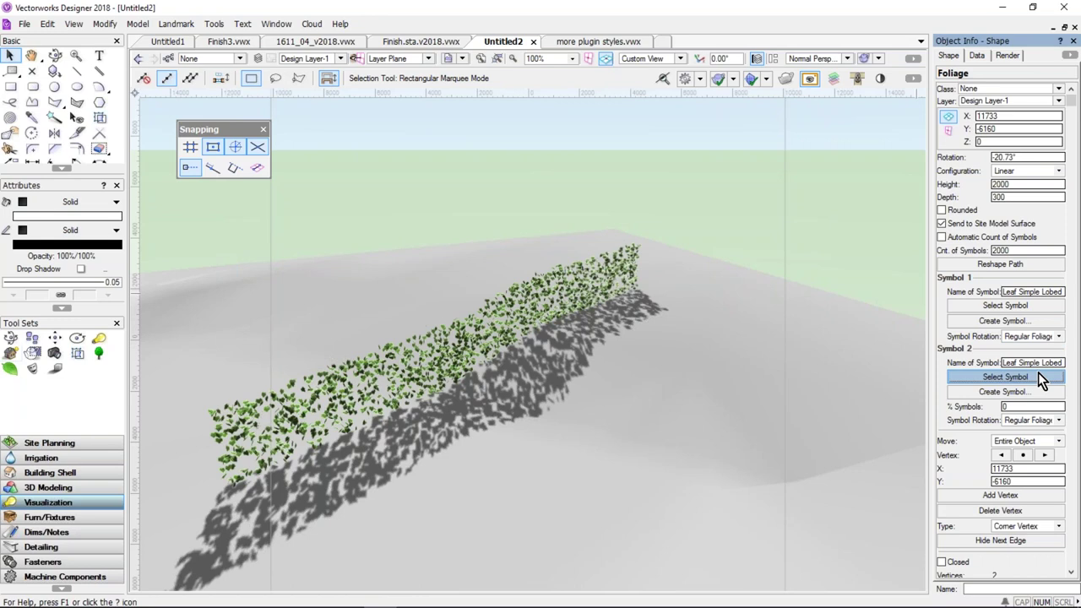
left_click(804, 176)
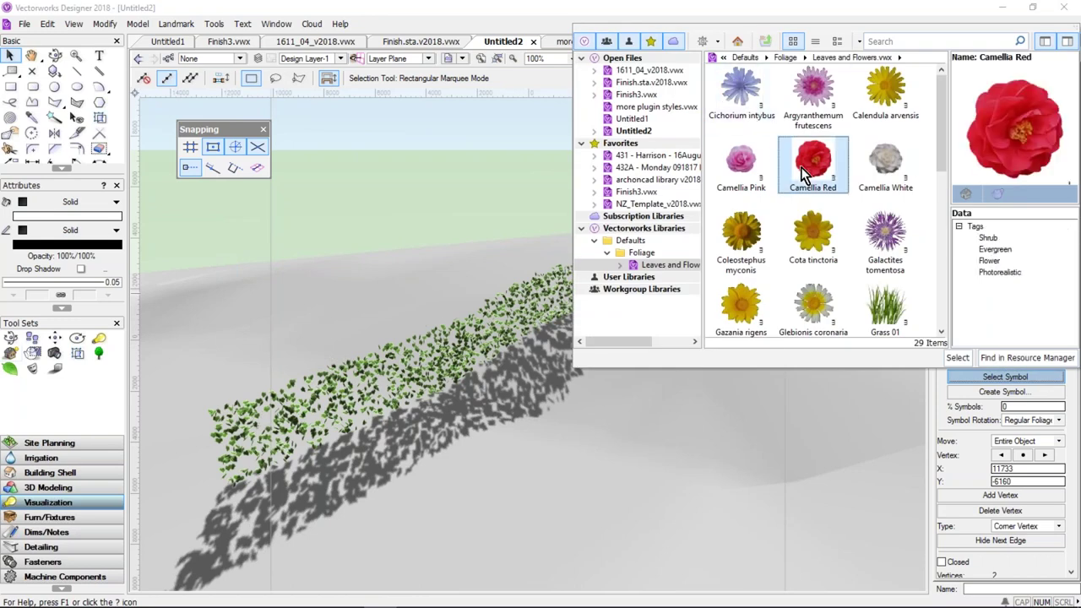
left_click(973, 377)
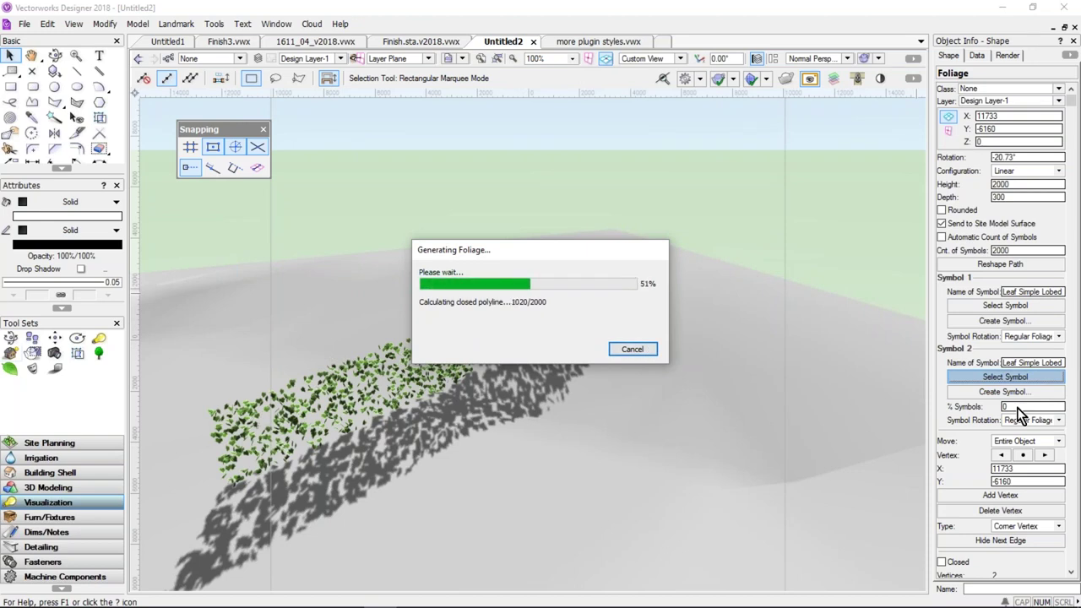
left_click(632, 349)
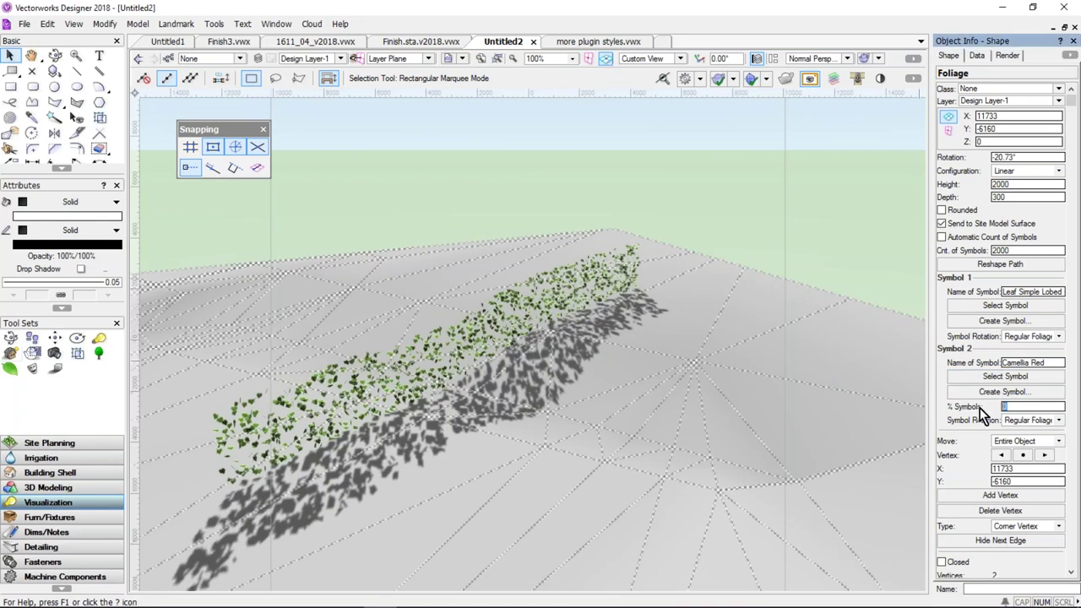
type("20")
key("Return")
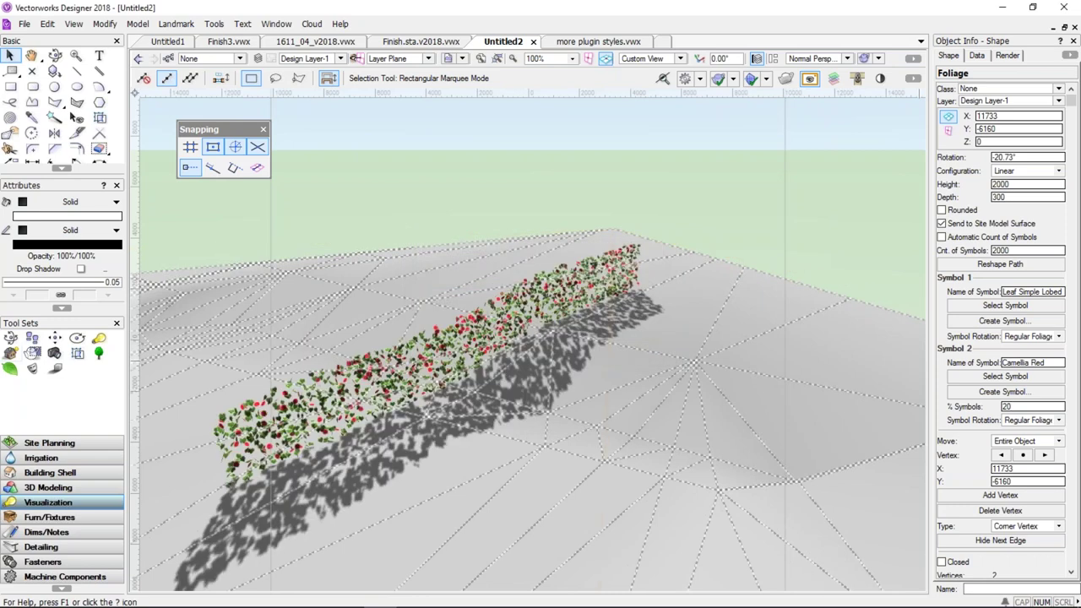
Inspect the leaves and red flowers at the near end of the hedge close up
left_click(54, 55)
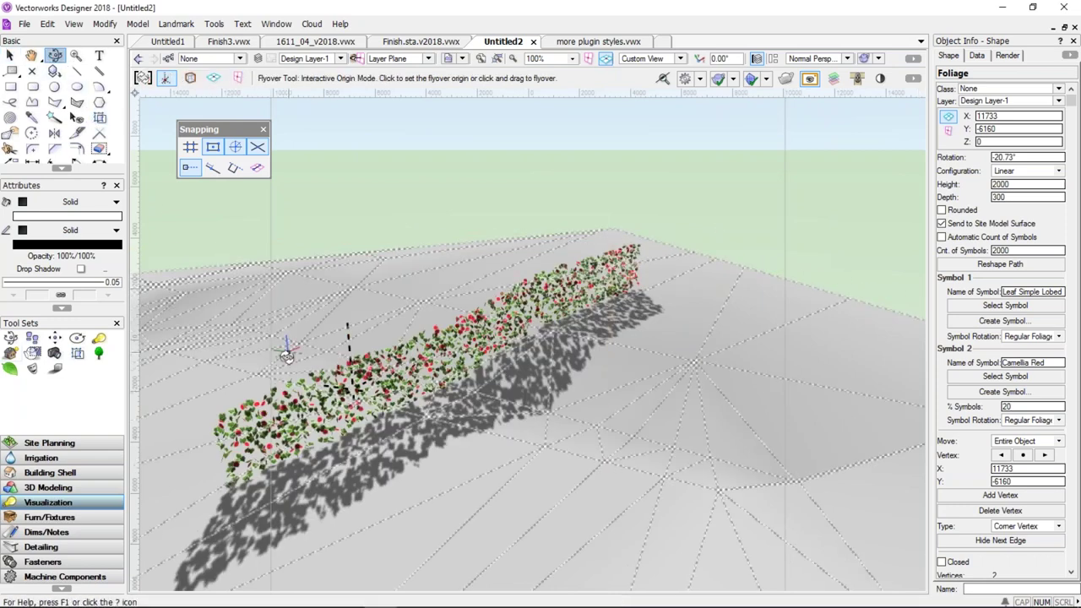
left_click(76, 54)
left_click_drag(283, 335, 436, 479)
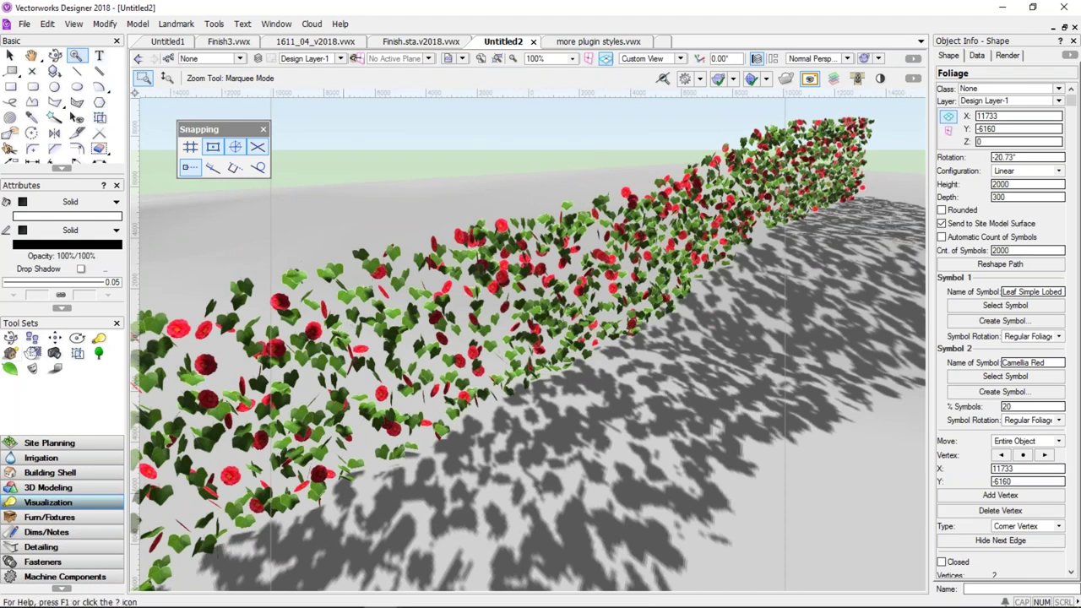
Deselect the foliage, return to the Top/Plan view of the site model, and close Untitled2 without saving its changes
left_click(10, 56)
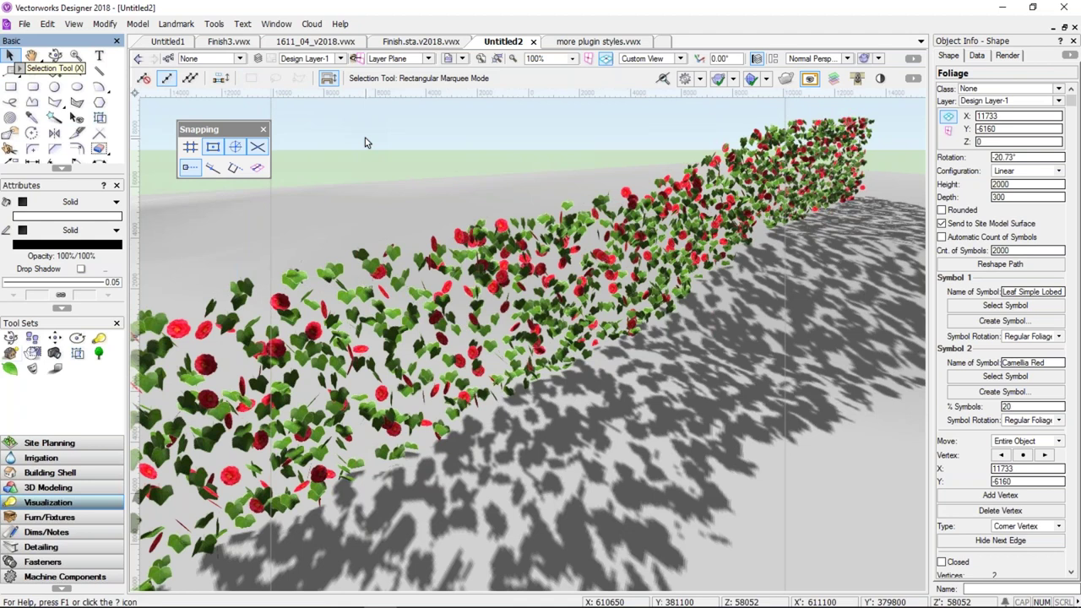
left_click(363, 137)
key("F5")
scroll(368, 294, "down", 5)
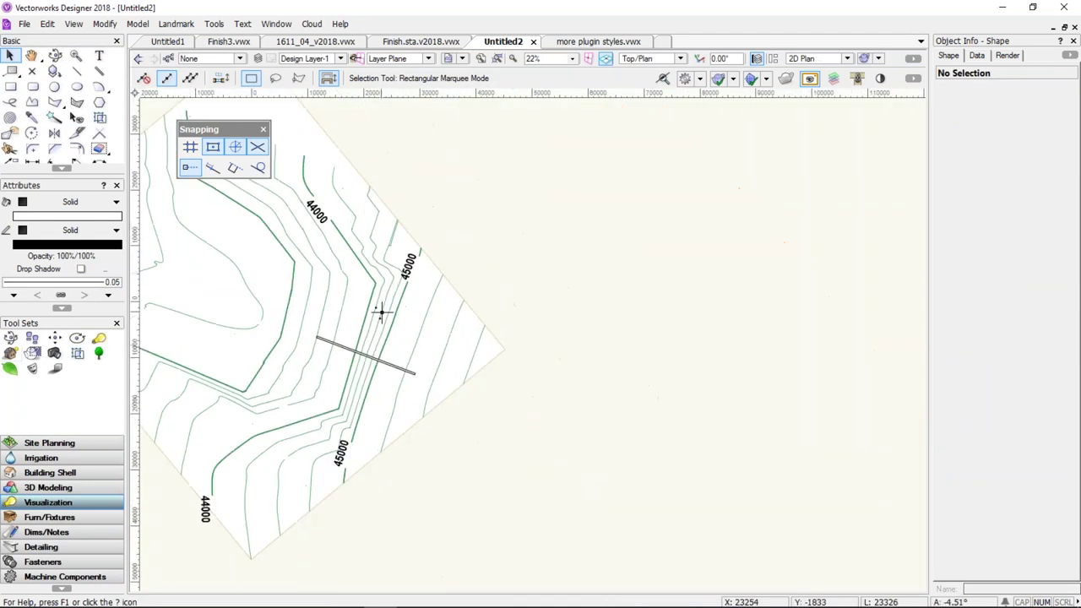
left_click(532, 42)
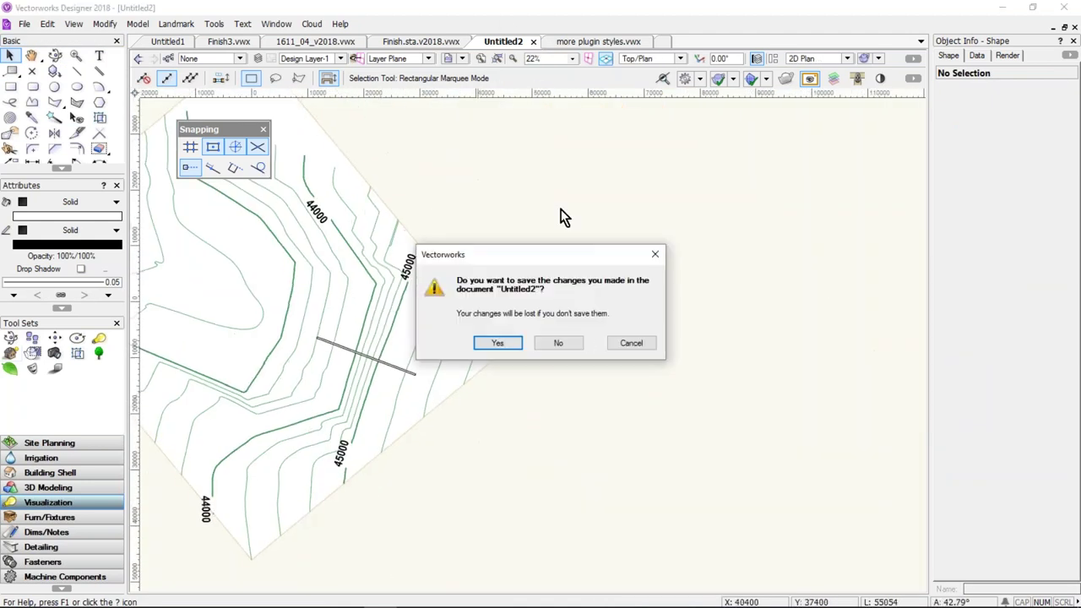
left_click(548, 342)
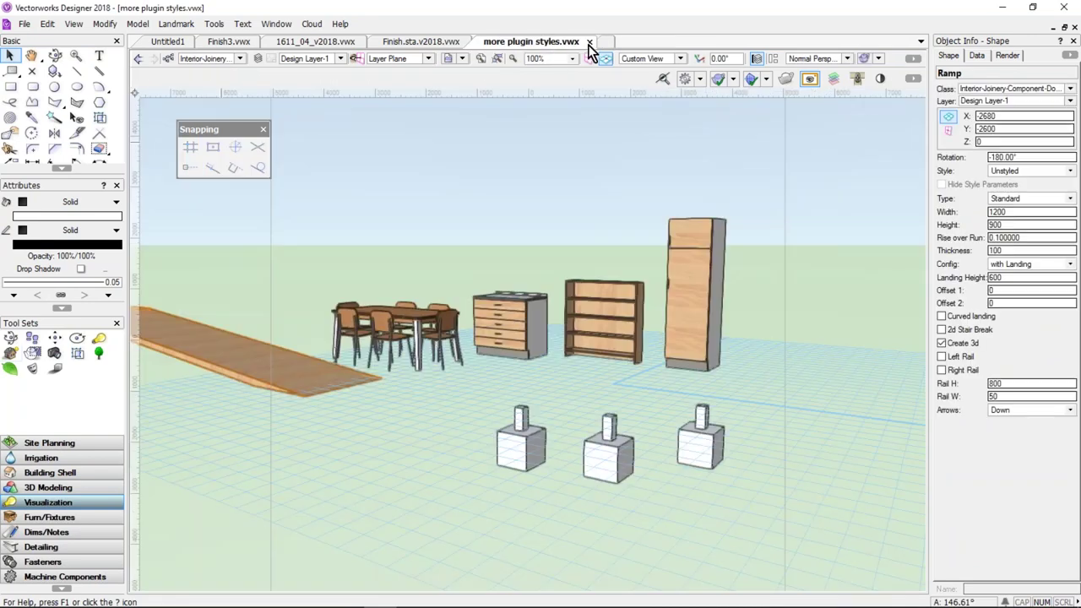
Close more plugin styles.vwx and Finish.sta.v2018.vwx without saving their changes
left_click(589, 42)
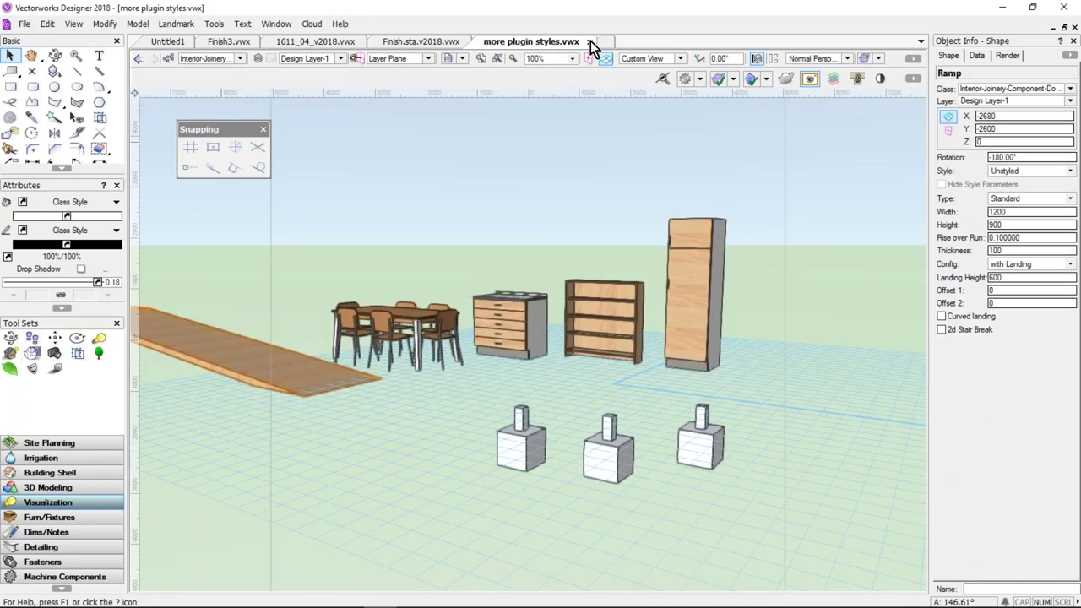
left_click(560, 343)
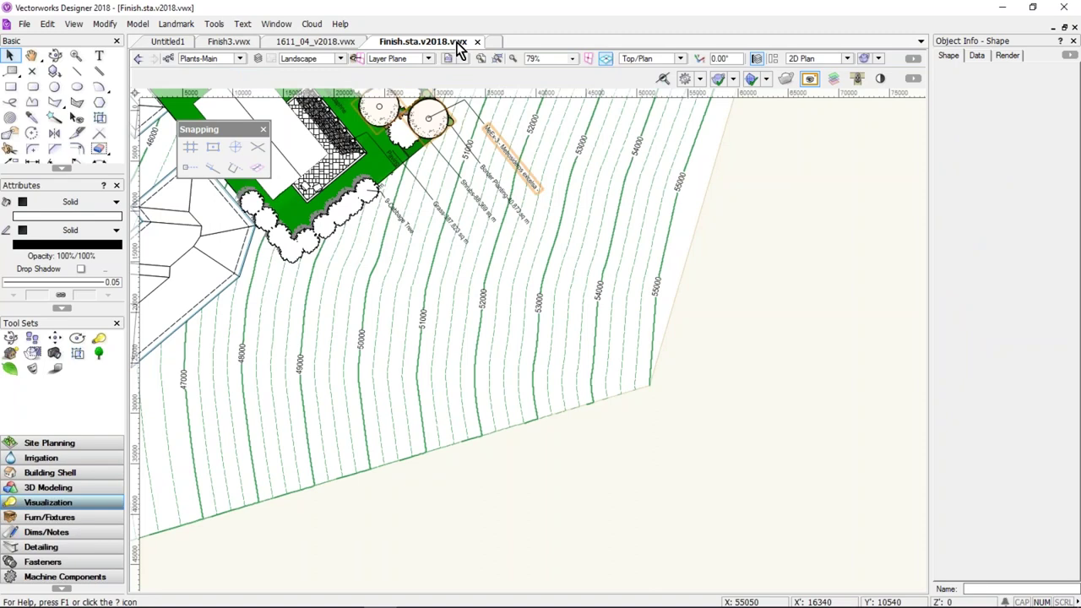
left_click(478, 41)
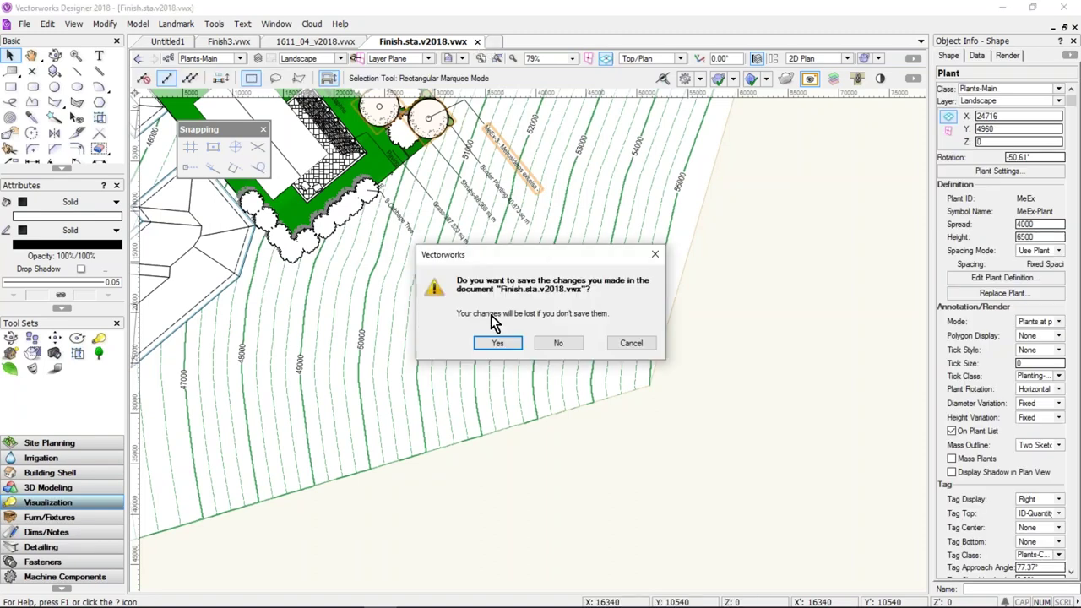
left_click(557, 343)
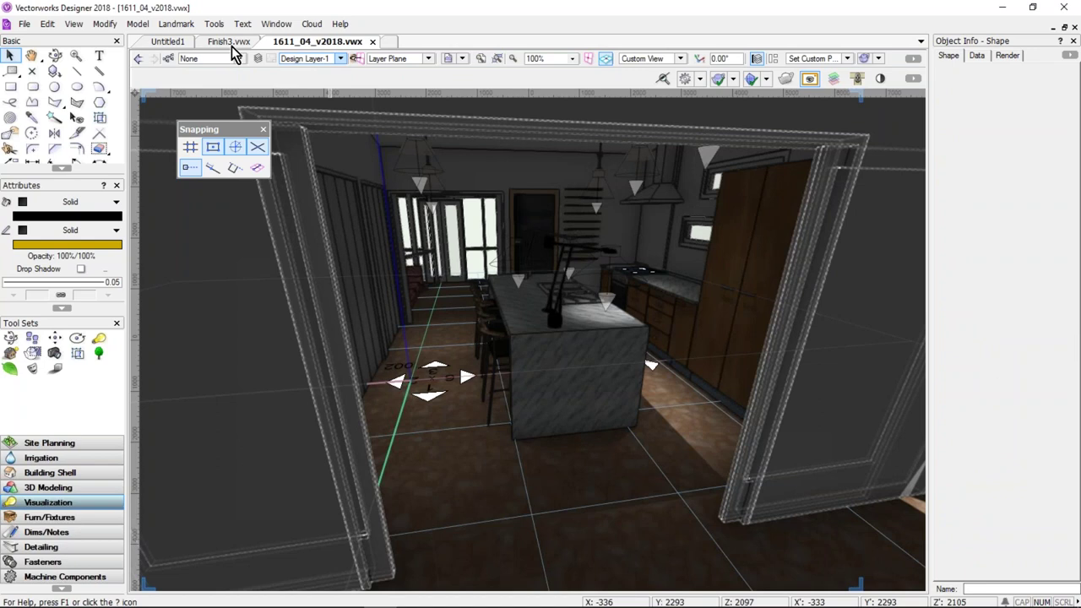
Examine the section sheet and its title block in Finish3.vwx, and locate the Title Block Border tool
left_click(228, 42)
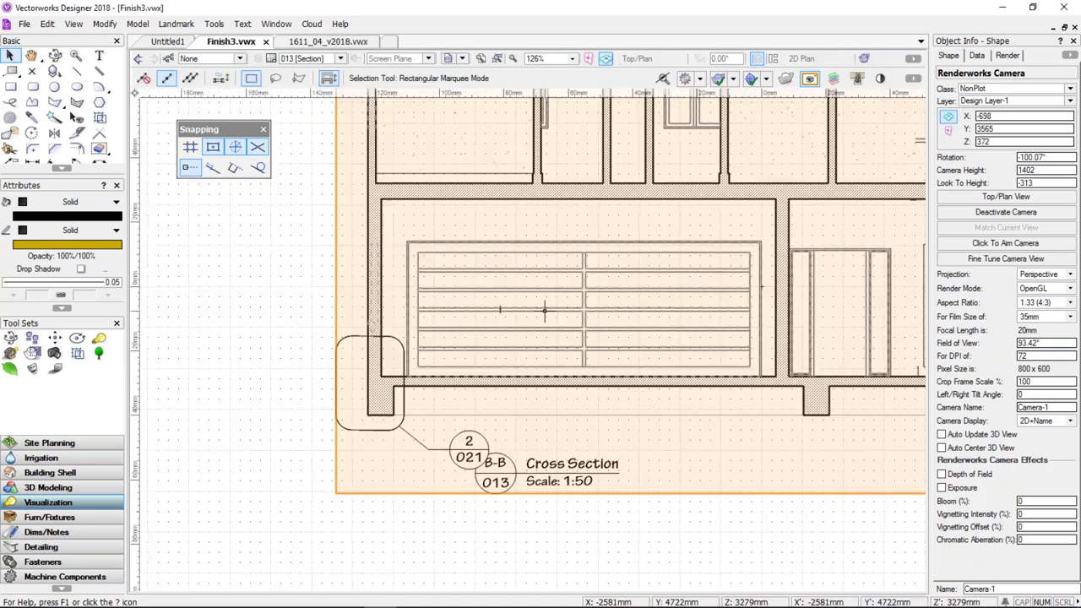
scroll(544, 311, "down", 5)
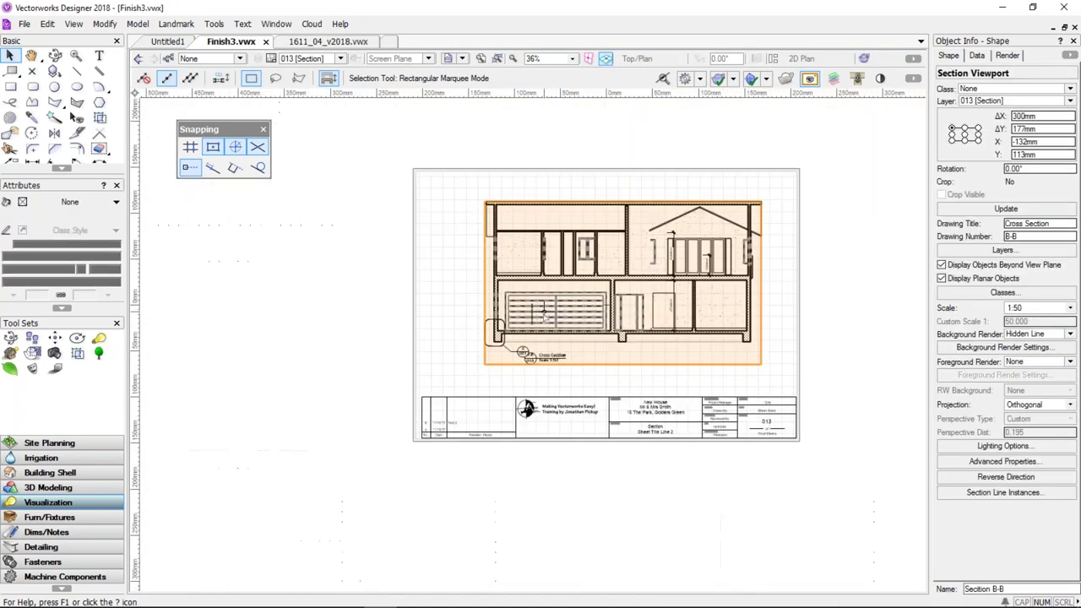
scroll(600, 314, "up", 2)
middle_click_drag(600, 314, 502, 330)
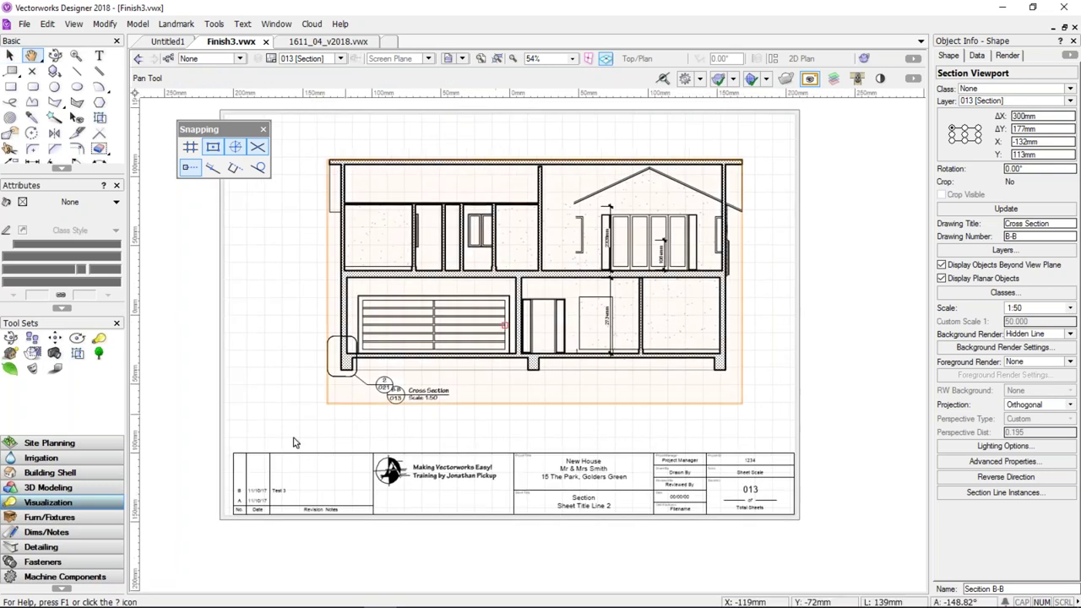
left_click(42, 531)
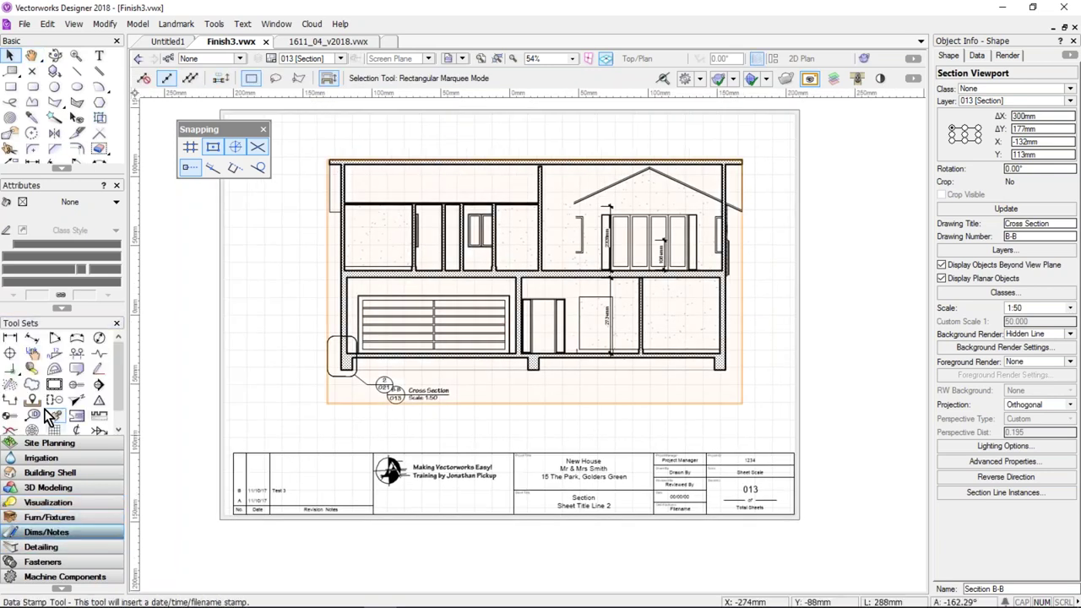
left_click(54, 383)
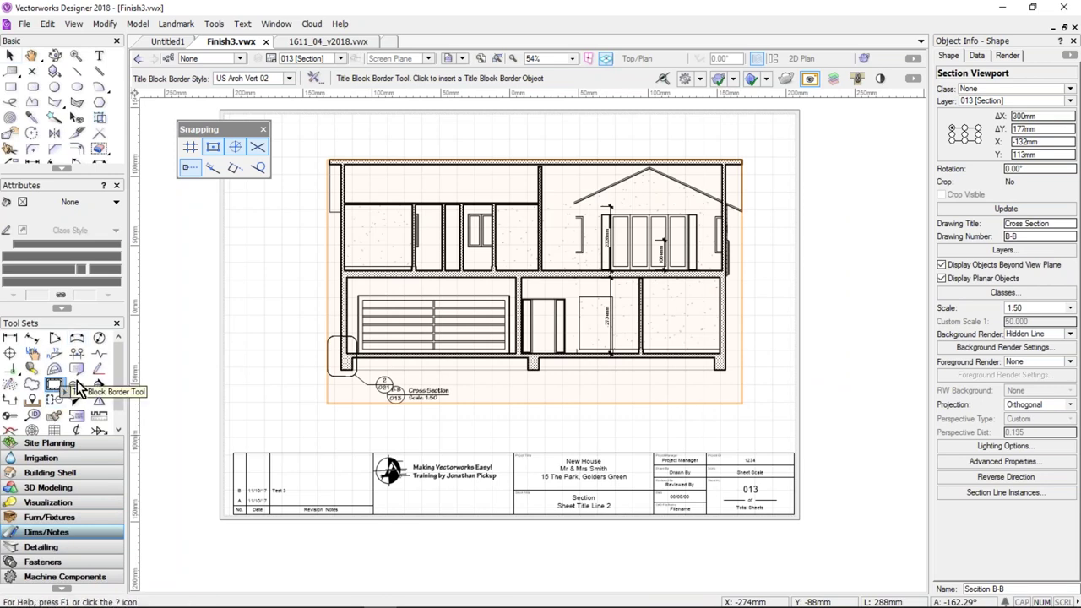
key("x")
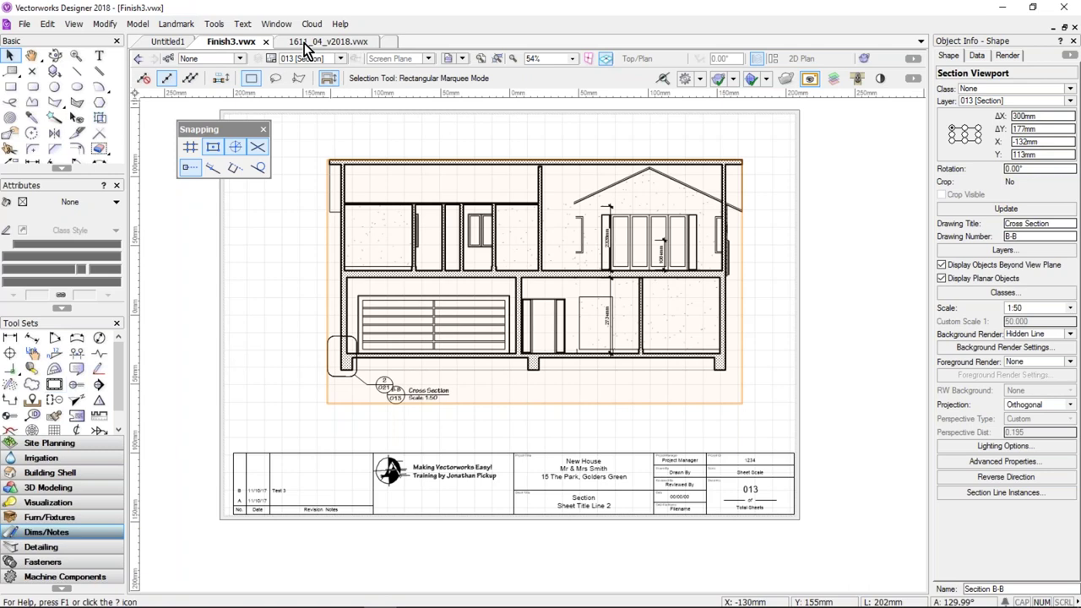
Switch to Untitled1 and show it in a single pane in Top/Plan view with the whole page visible
left_click(161, 44)
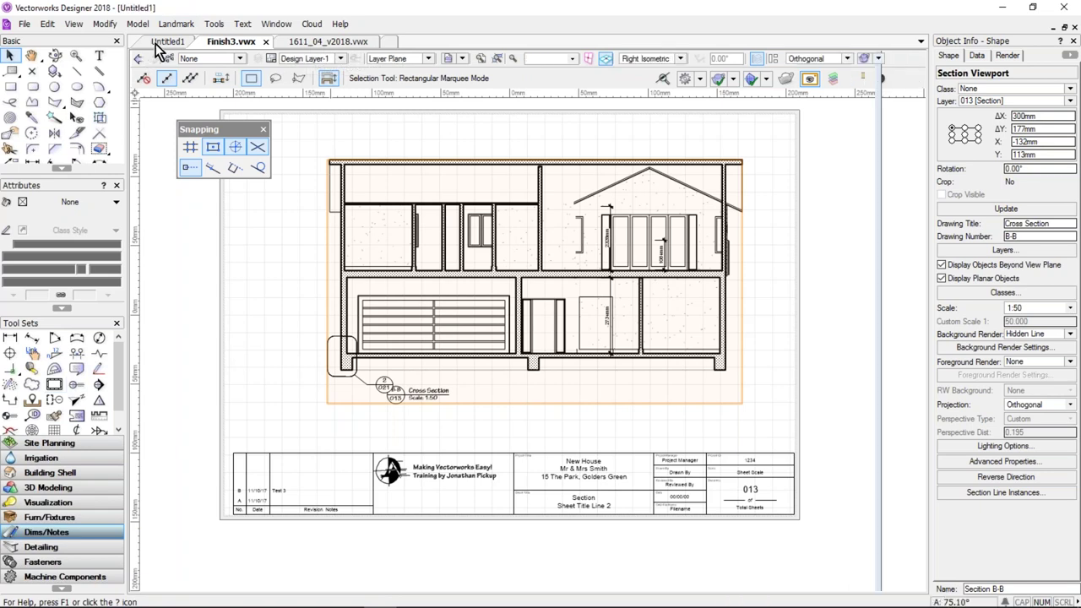
left_click(595, 410)
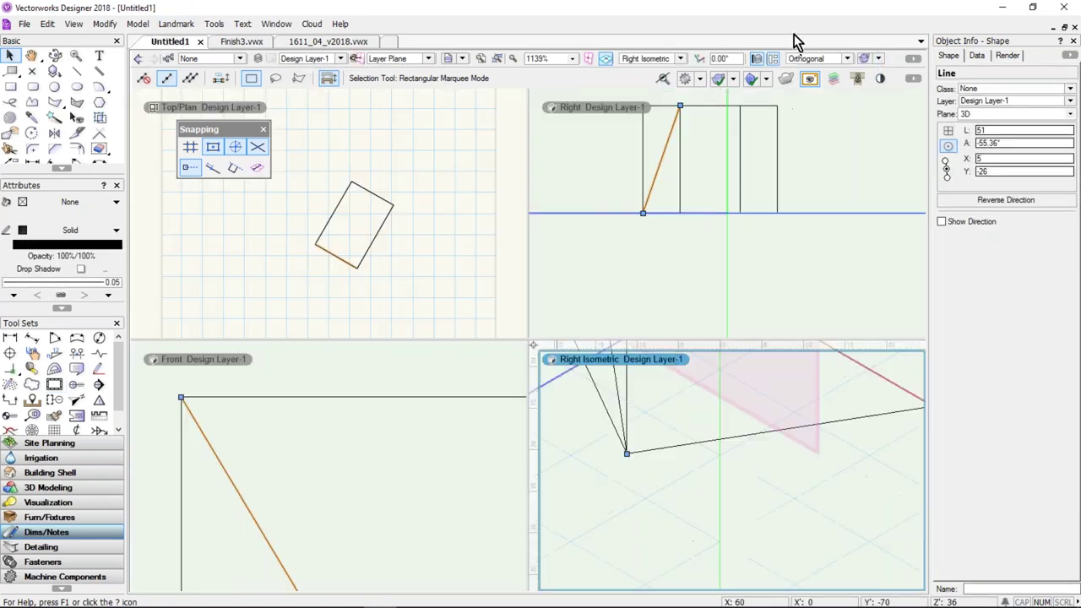
left_click(773, 58)
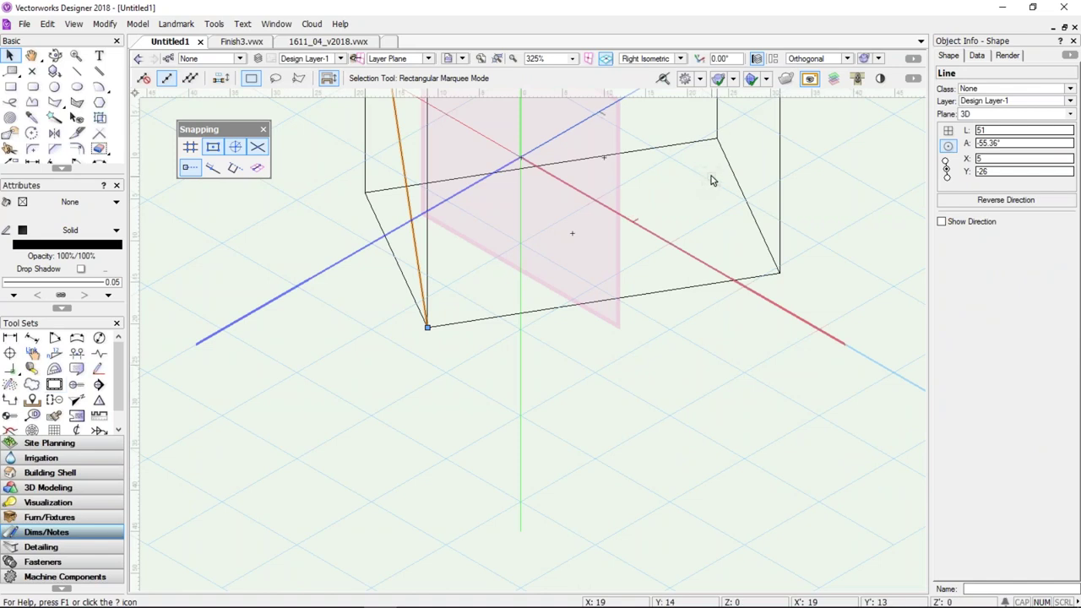
key("ctrl+5")
scroll(686, 199, "down", 8)
middle_click_drag(678, 236, 515, 334)
Set the page of Untitled1 to A3 paper in landscape orientation
left_click(26, 26)
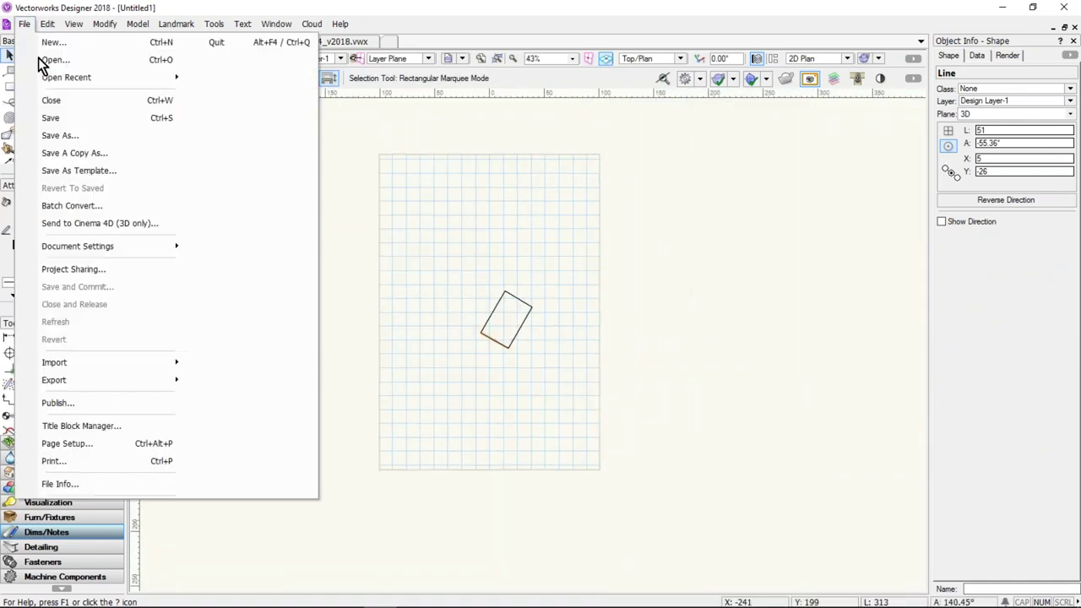
left_click(99, 454)
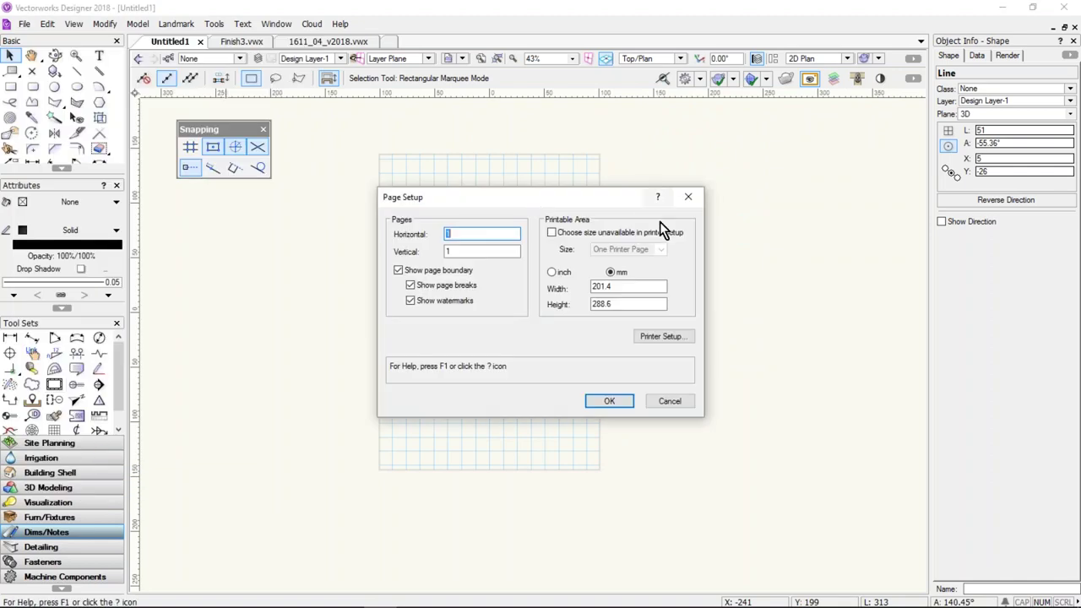
left_click(664, 336)
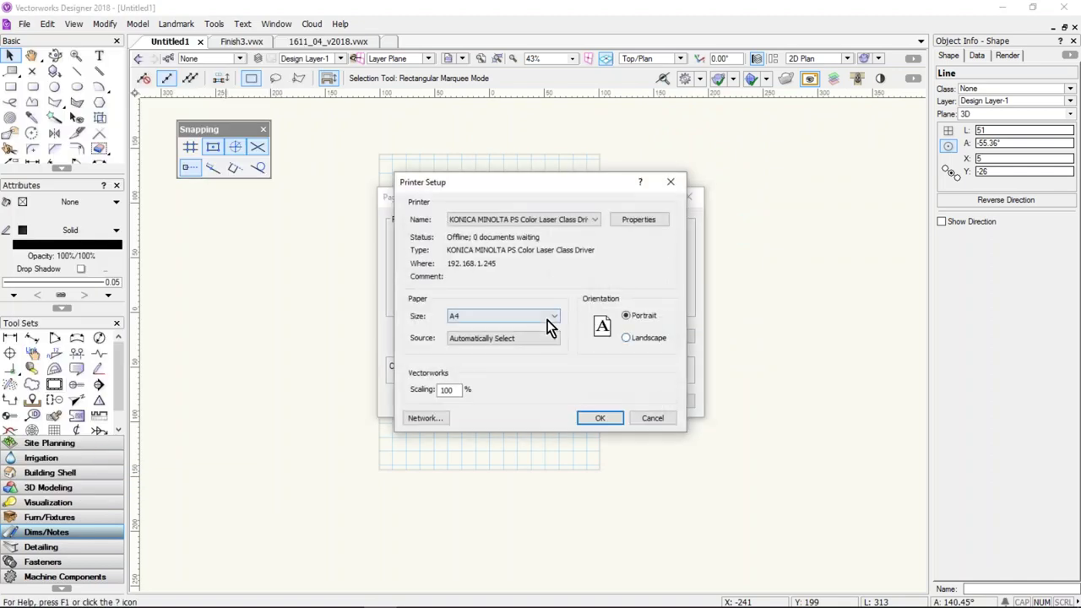
left_click(547, 321)
left_click_drag(555, 435, 555, 358)
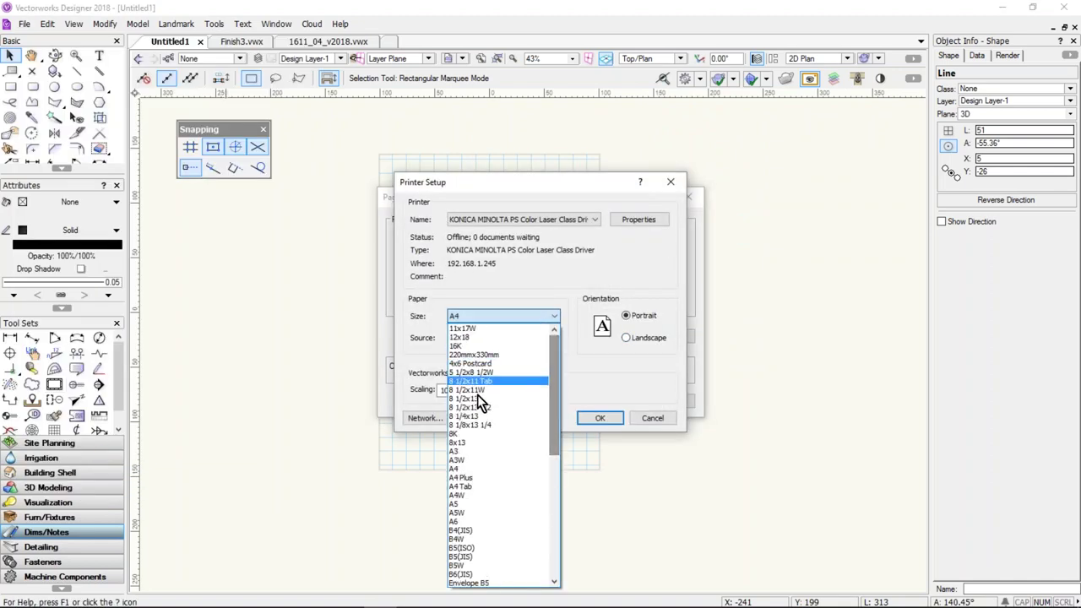
left_click(463, 452)
left_click(649, 338)
left_click(601, 417)
left_click(610, 402)
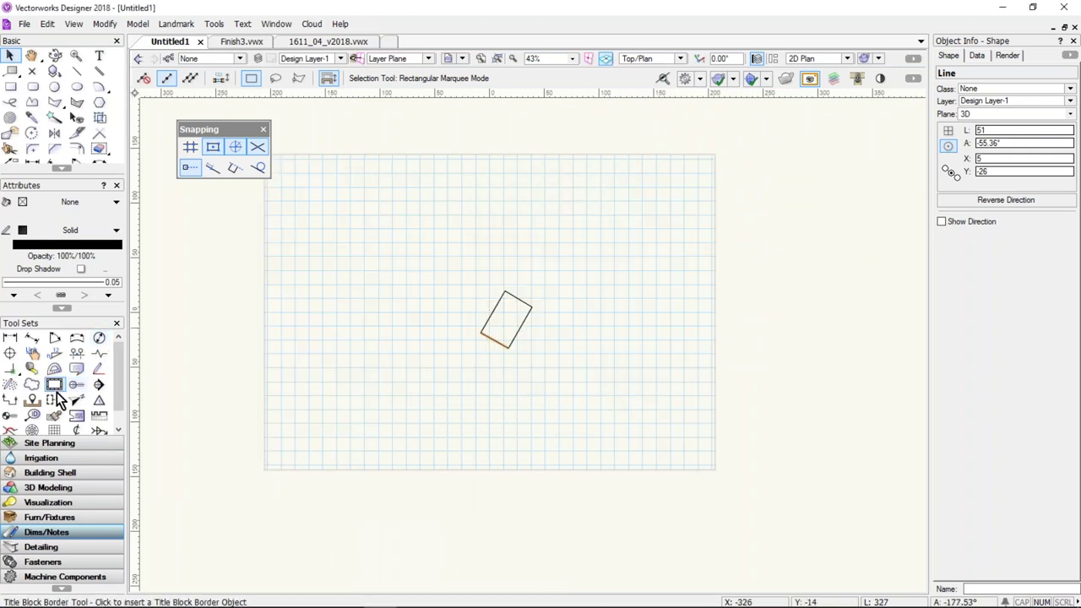
Insert a title block border in the US Arch Horiz 02 style from the Standard Title Blocks library, fitted to the page
left_click(54, 385)
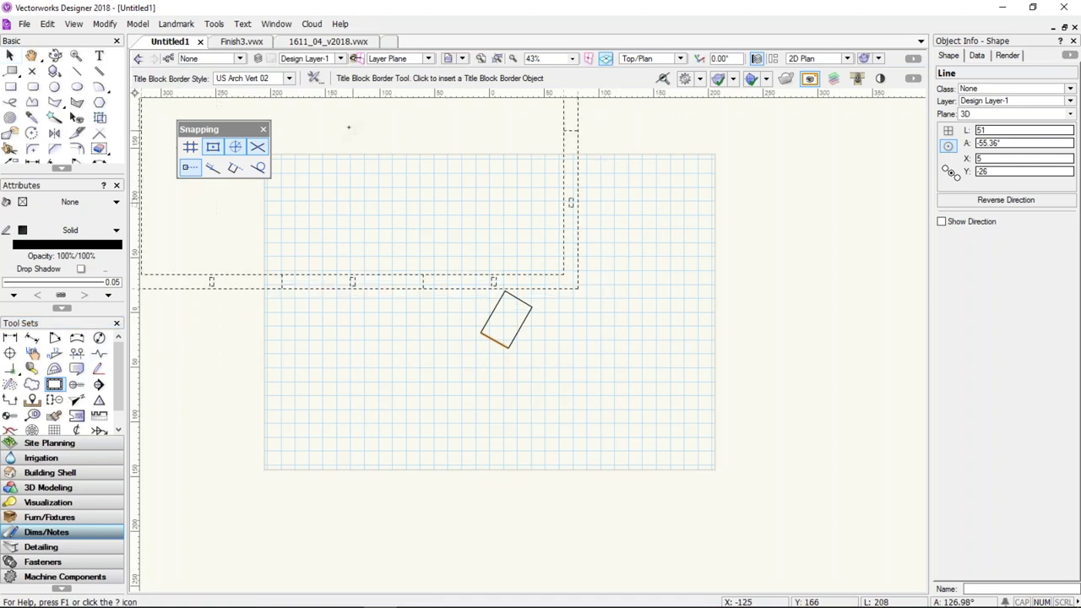
left_click(259, 78)
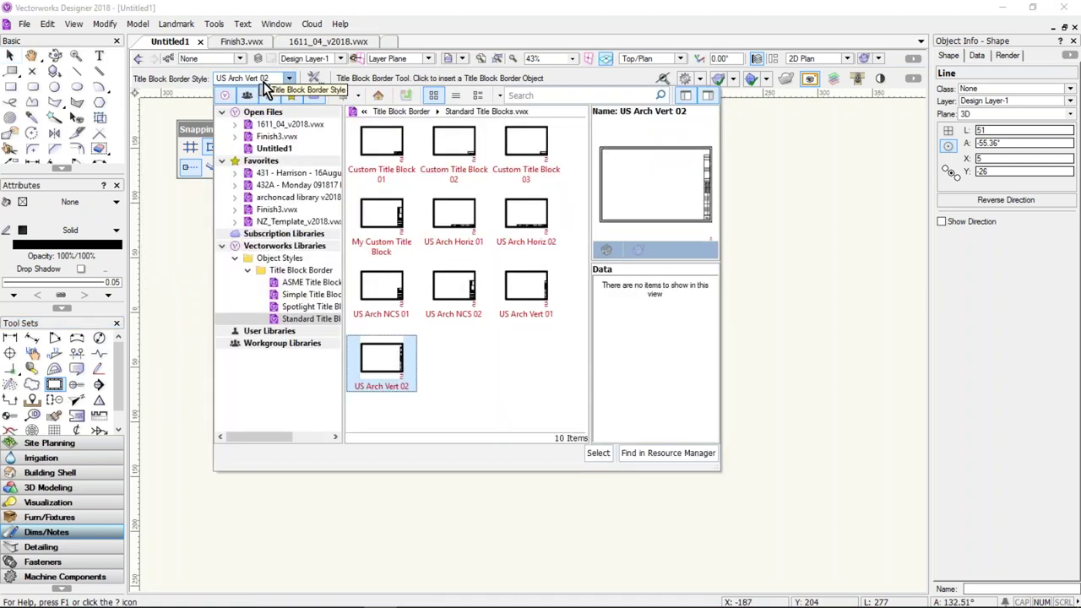
left_click(381, 147)
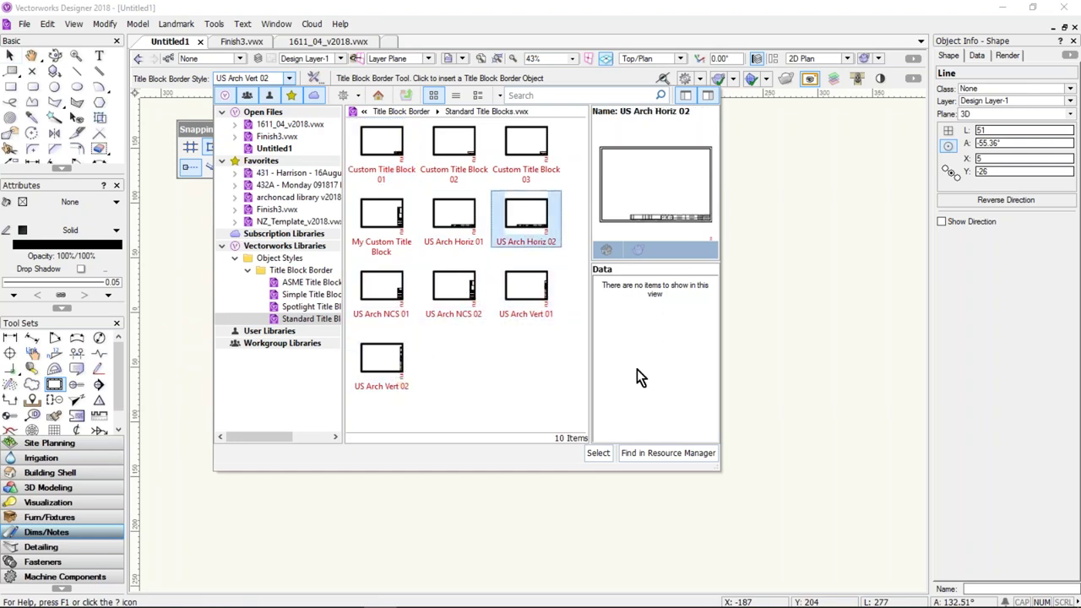
left_click(596, 452)
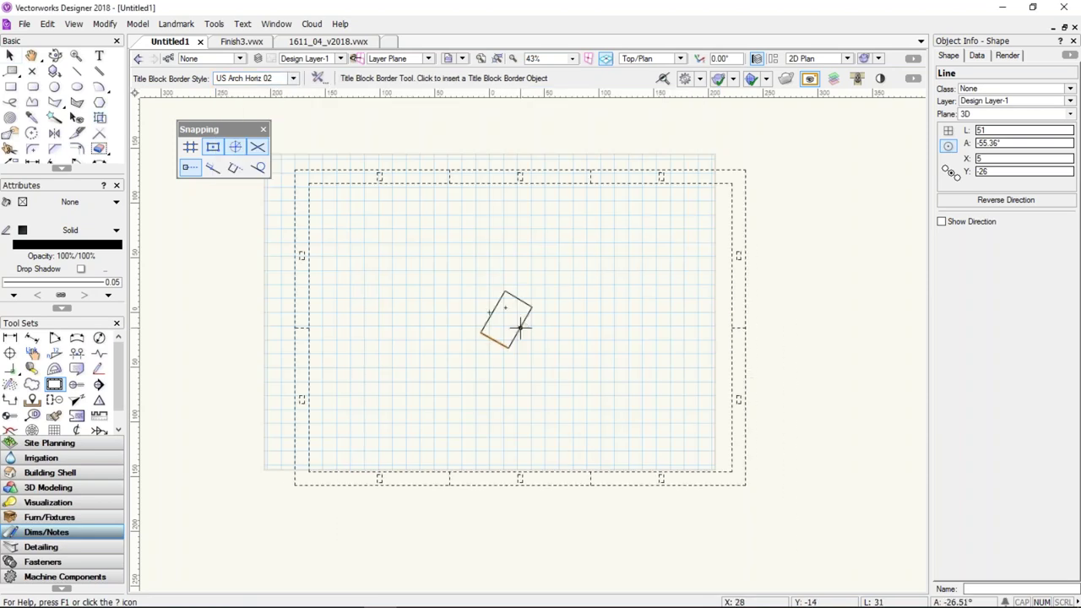
left_click(498, 302)
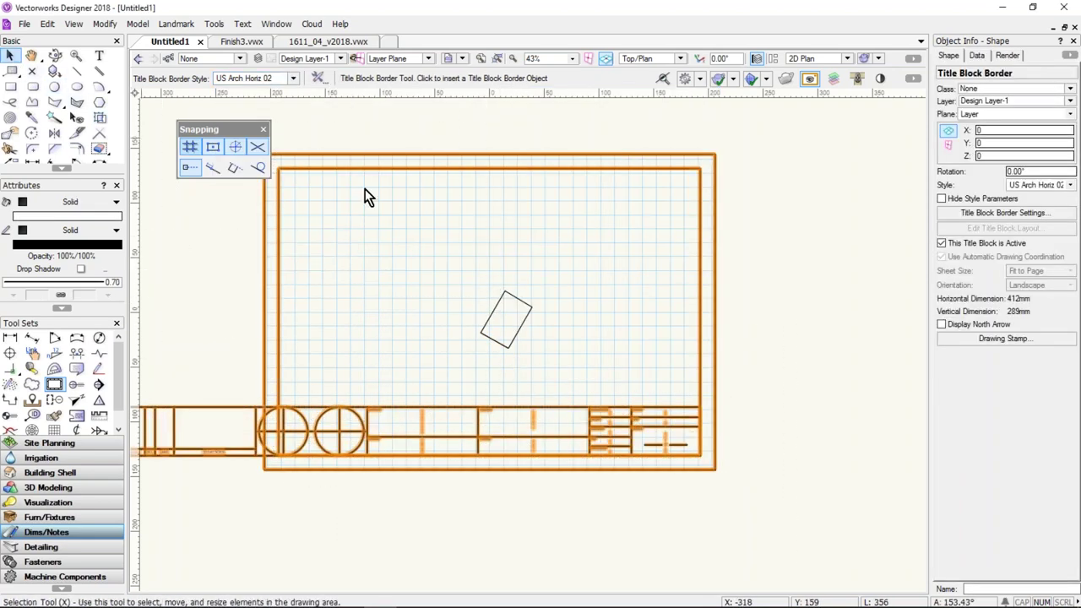
key("x")
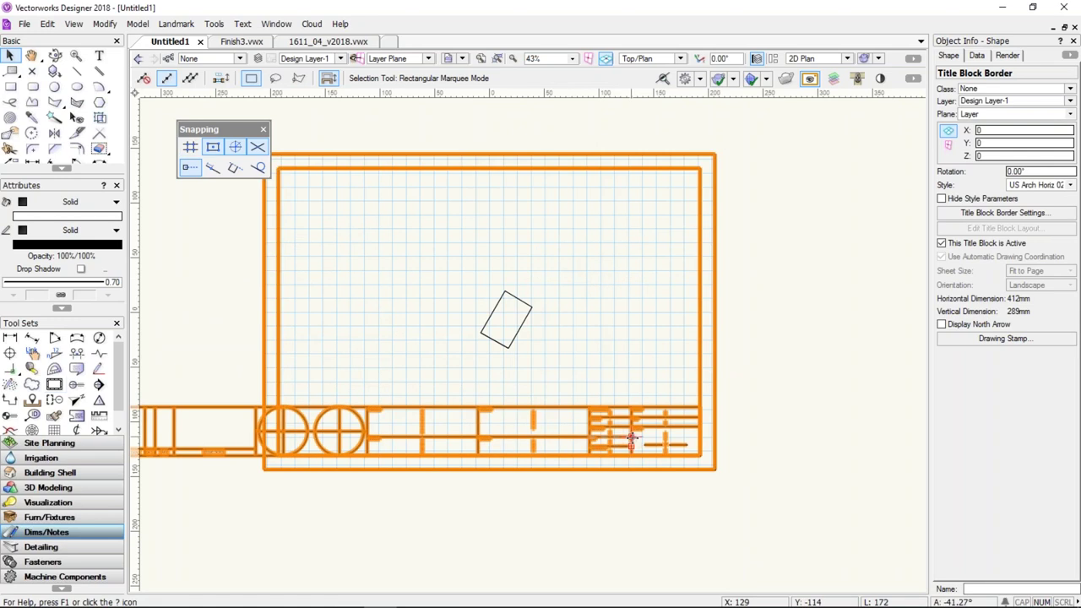
Check the title block border's context options and find its US Arch Horiz 02 style among Untitled1's resources in the Resource Manager
right_click(632, 439)
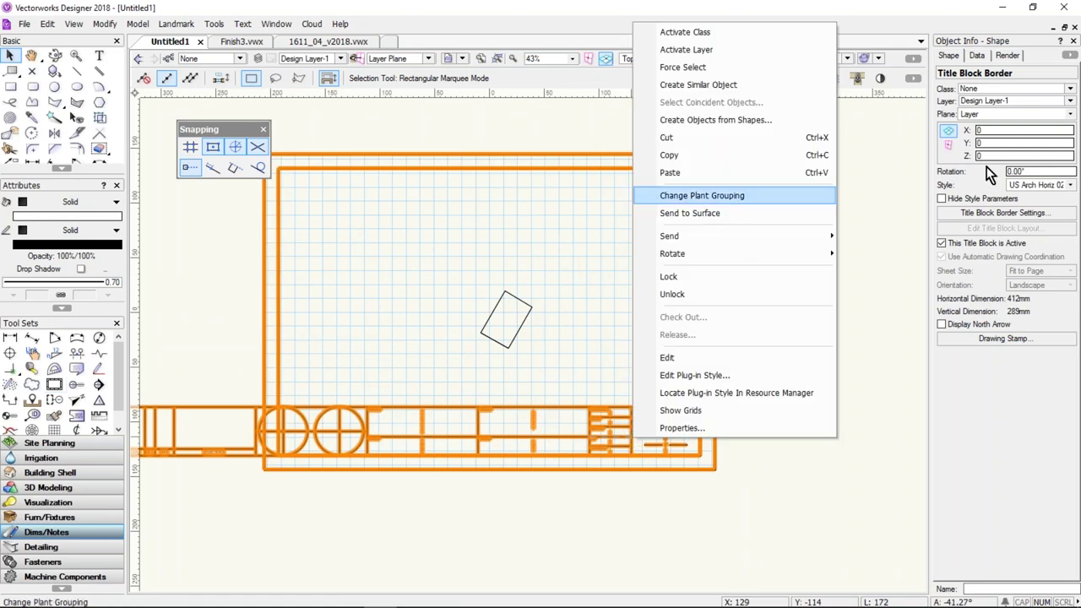
left_click(866, 205)
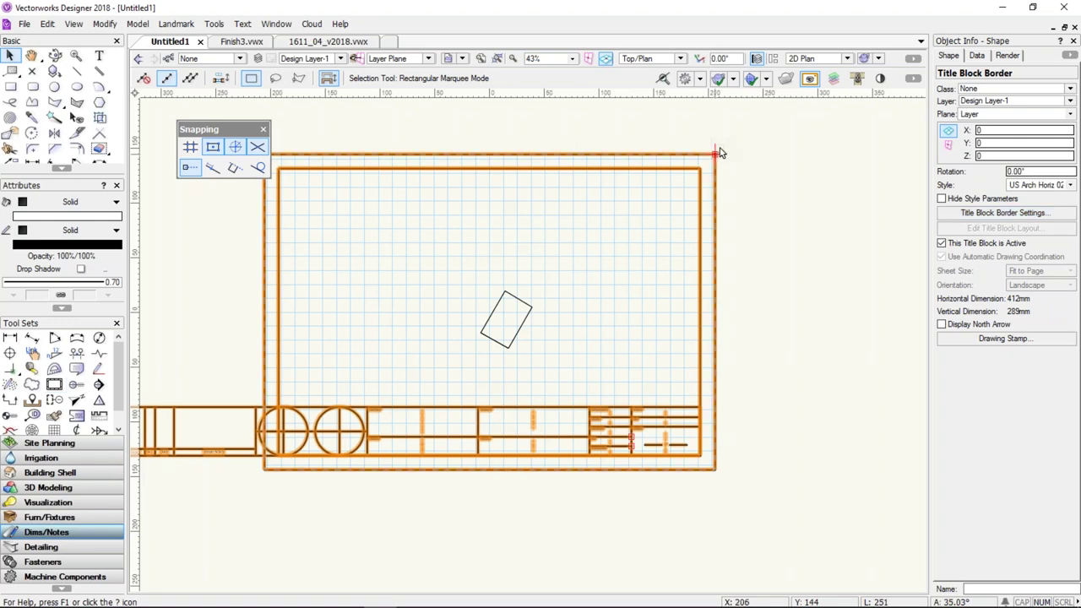
key("ctrl+r")
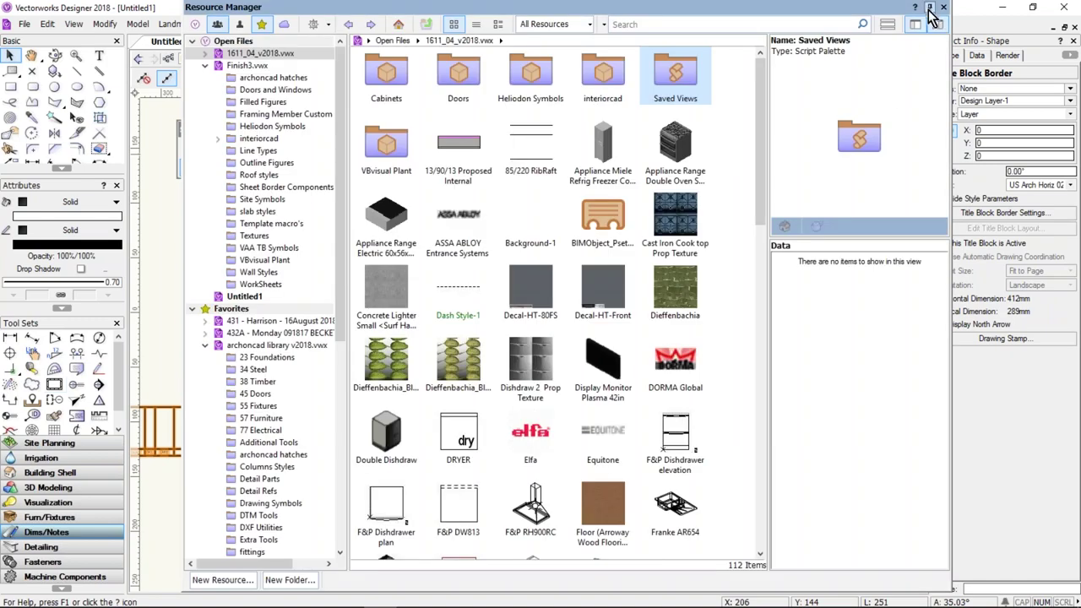
left_click(929, 10)
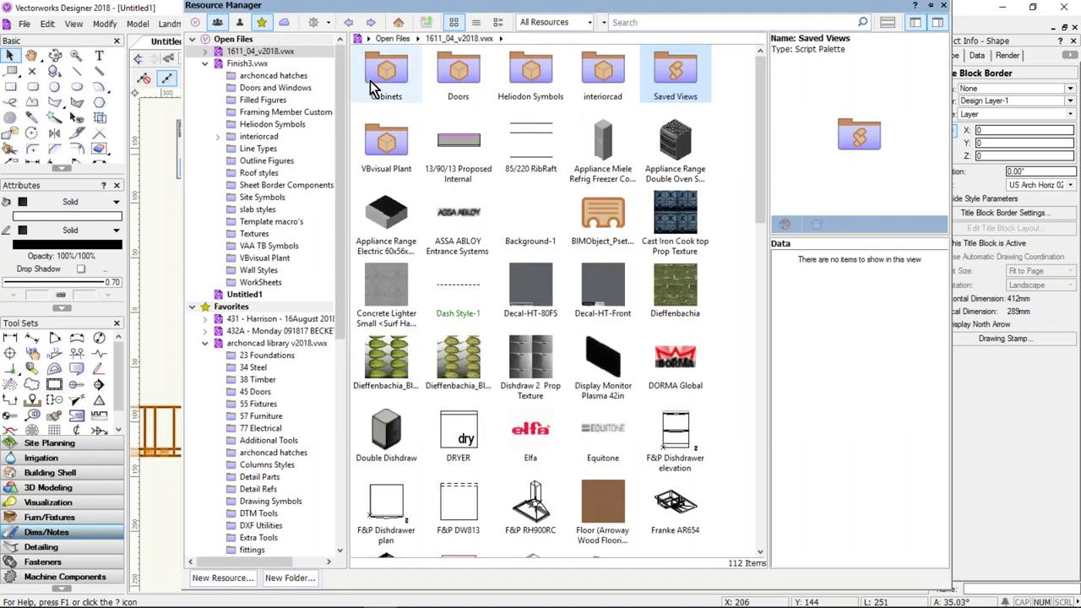
left_click(204, 64)
left_click(244, 75)
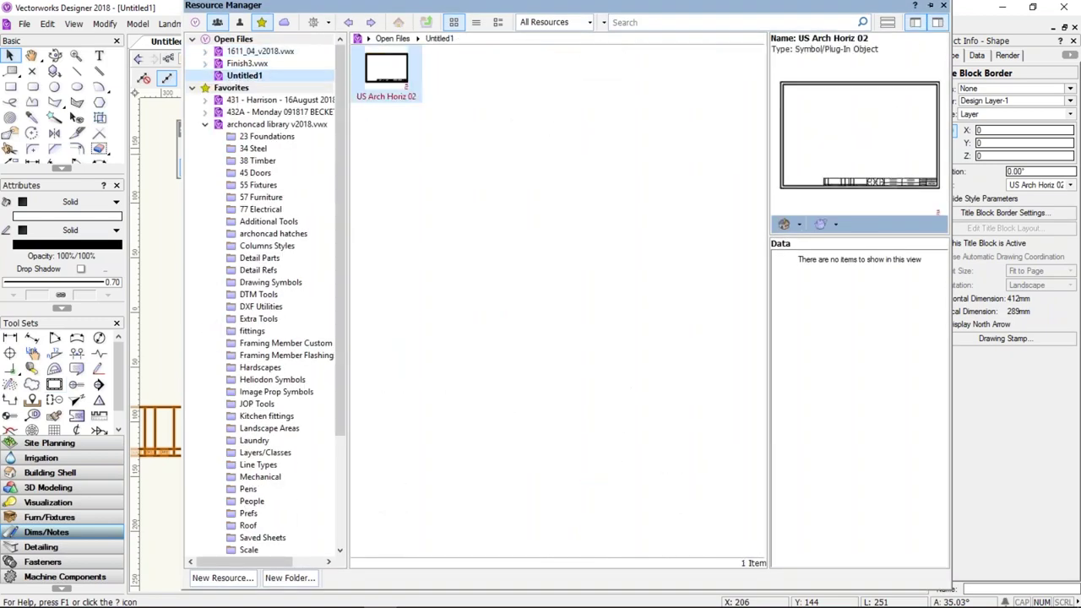
left_click(387, 84)
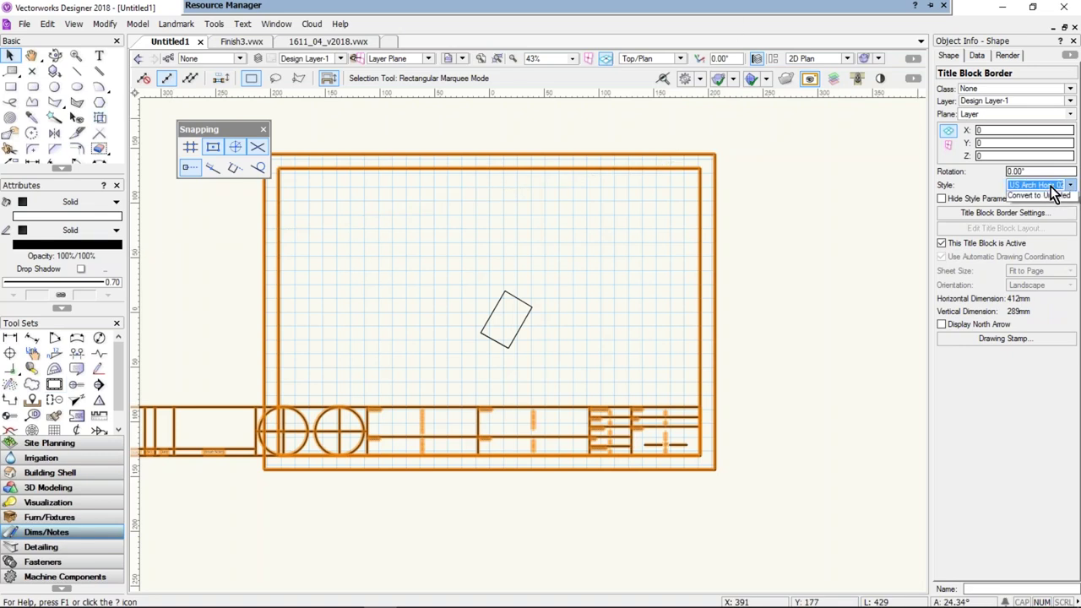
Edit the US Arch Horiz 02 style's sheet border, setting all four margins to 1 and hiding the border
left_click(1054, 187)
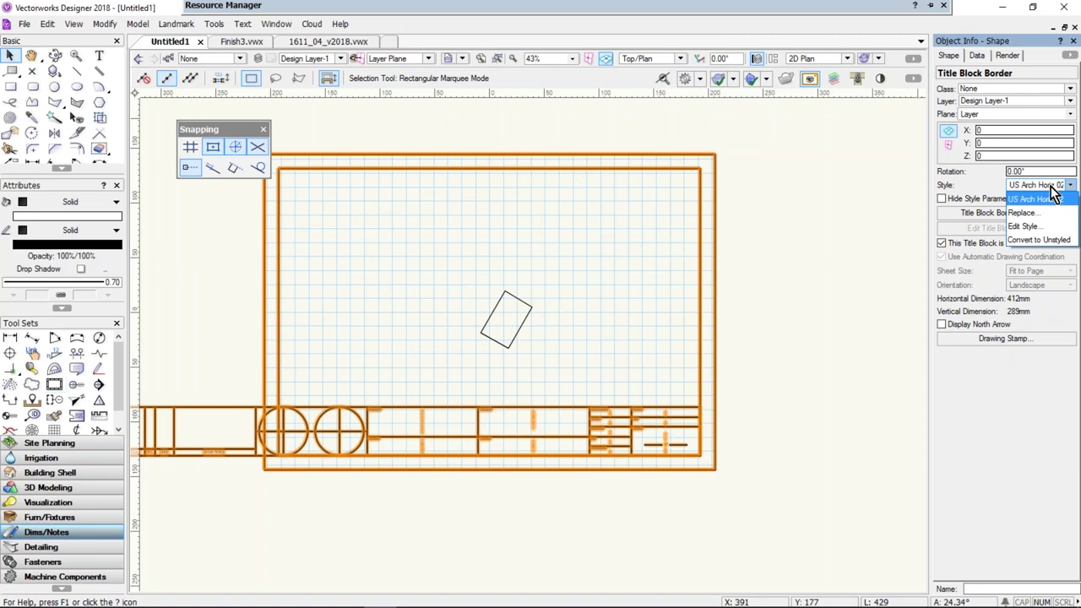
left_click(1047, 228)
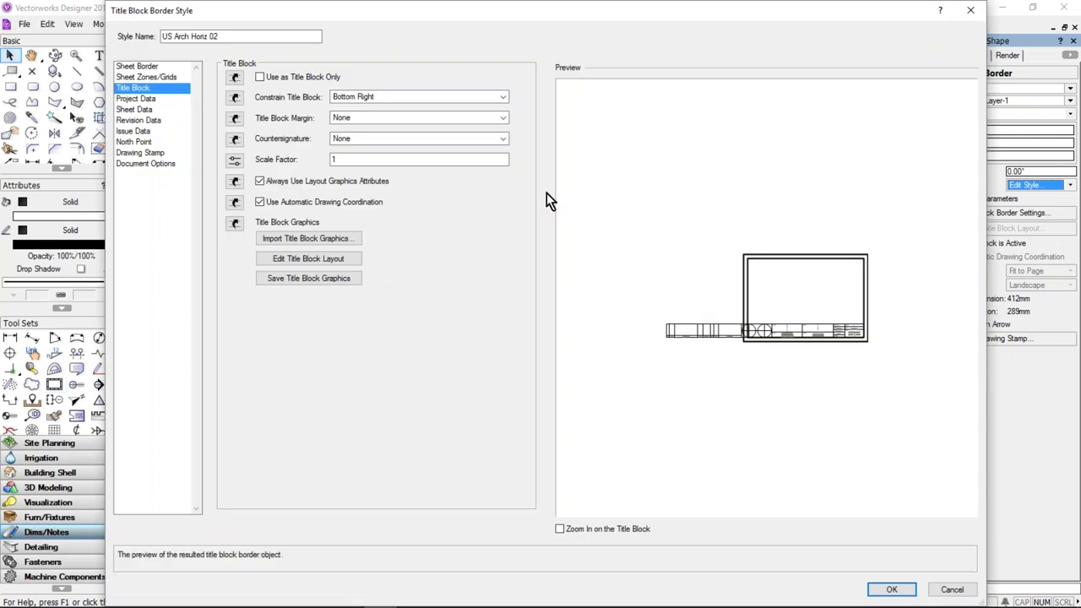
left_click(134, 67)
double_click(347, 232)
type("1")
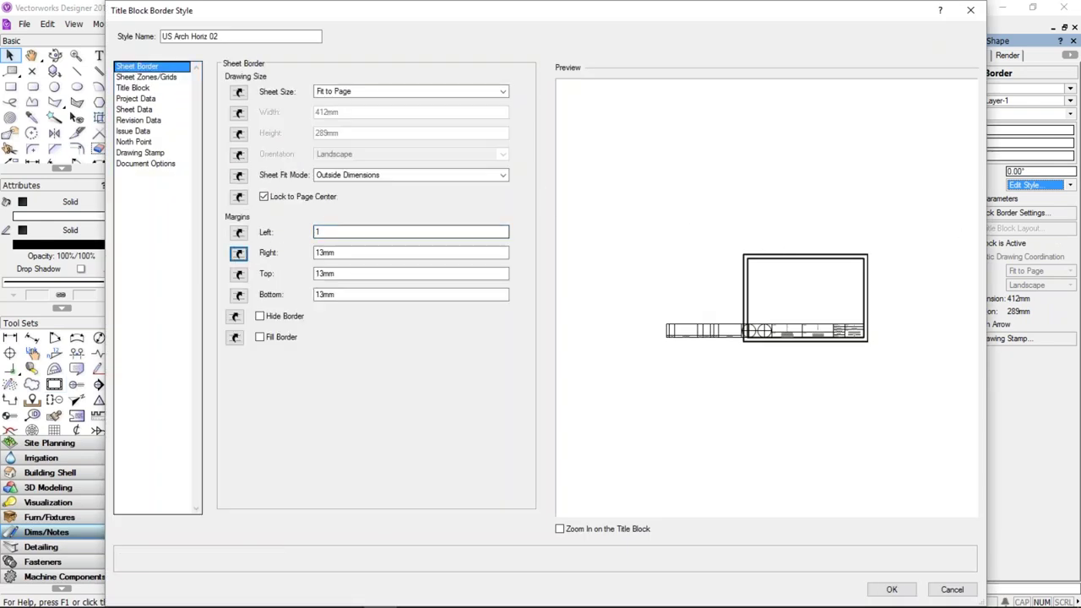
key("Tab")
key("Tab")
key("Tab")
key("Tab")
type("1")
key("Tab")
double_click(346, 252)
type("1")
key("Tab")
key("Tab")
key("Tab")
key("Tab")
type("1")
key("Tab")
left_click(287, 323)
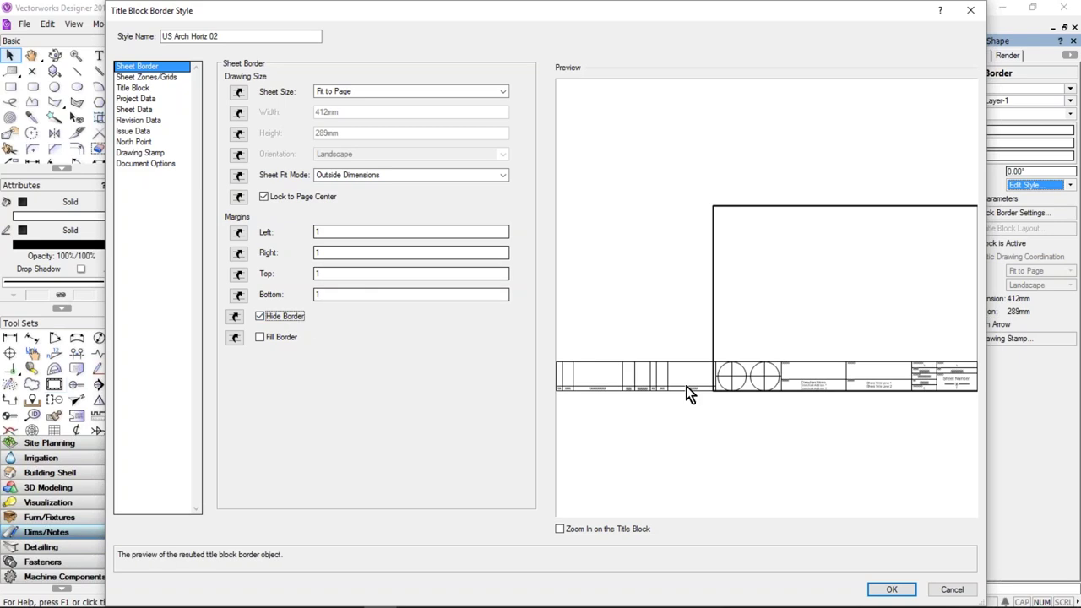
Keep the sheet zone crop marks at None and apply the changes to the title block border style
left_click(142, 78)
left_click(437, 296)
left_click(437, 296)
left_click(427, 310)
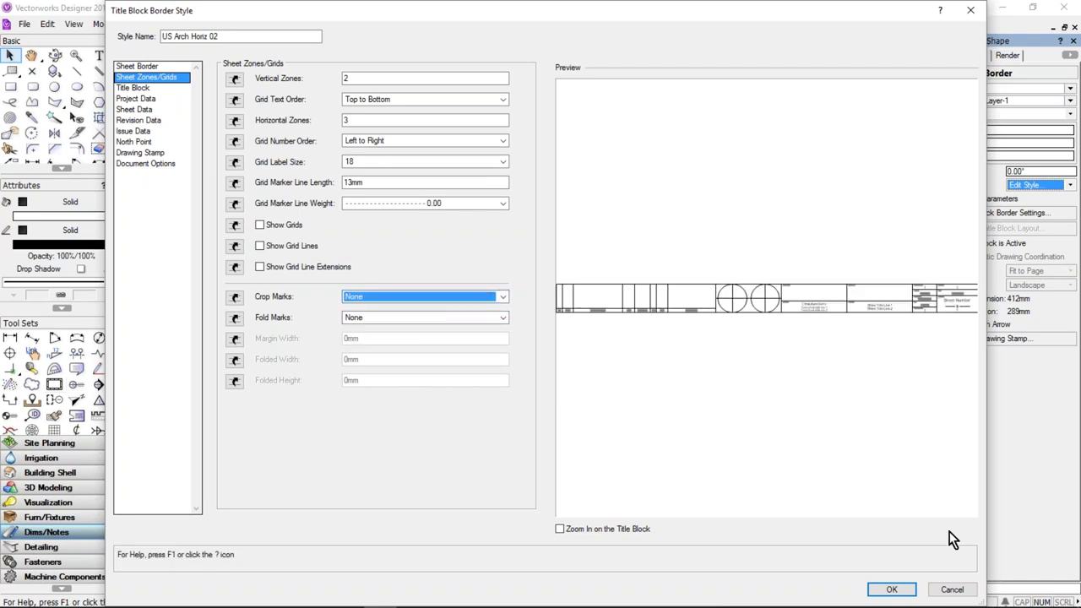
left_click(891, 590)
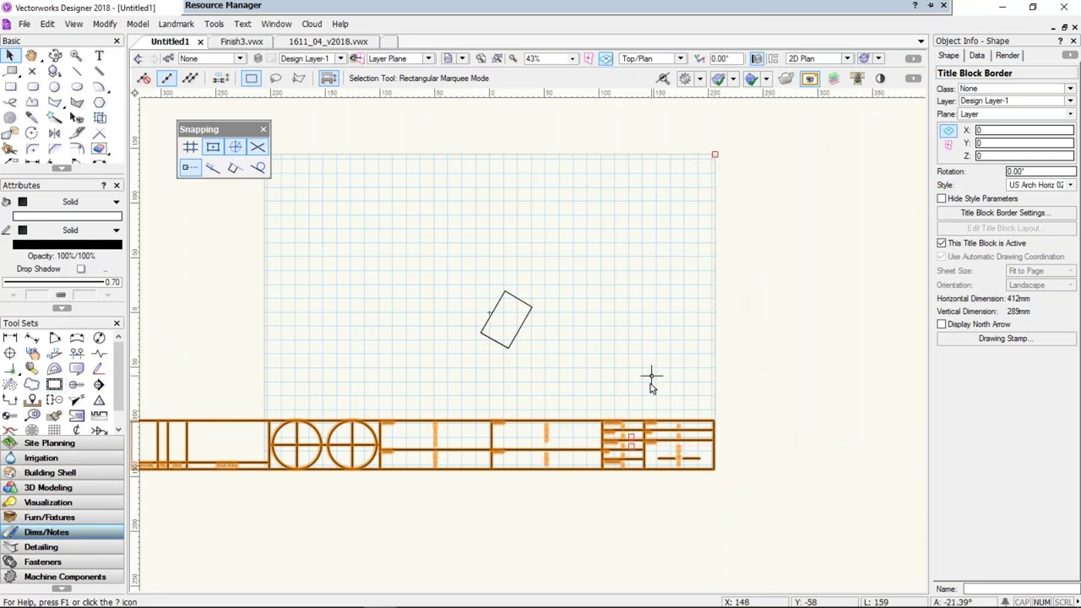
Open the title block layout of the US Arch Horiz 02 style for editing
left_click(1044, 186)
left_click(1034, 223)
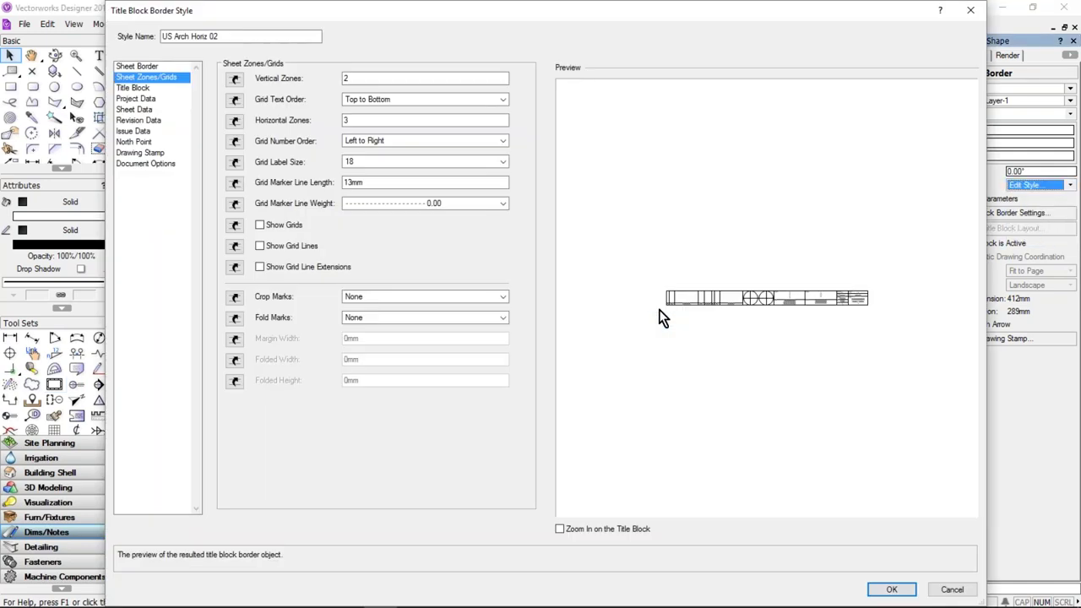
left_click(145, 89)
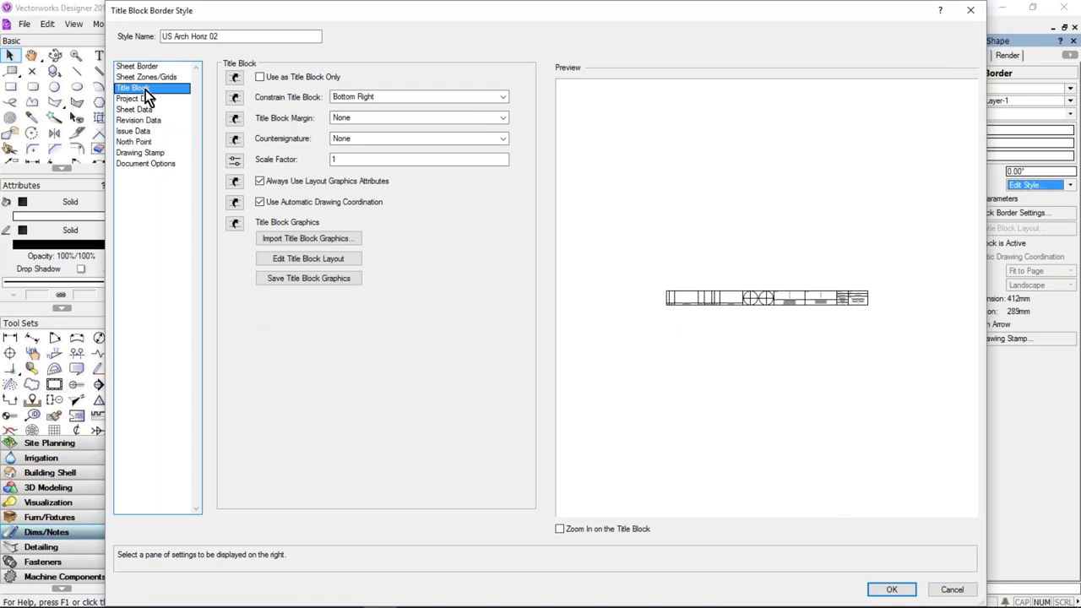
left_click(309, 260)
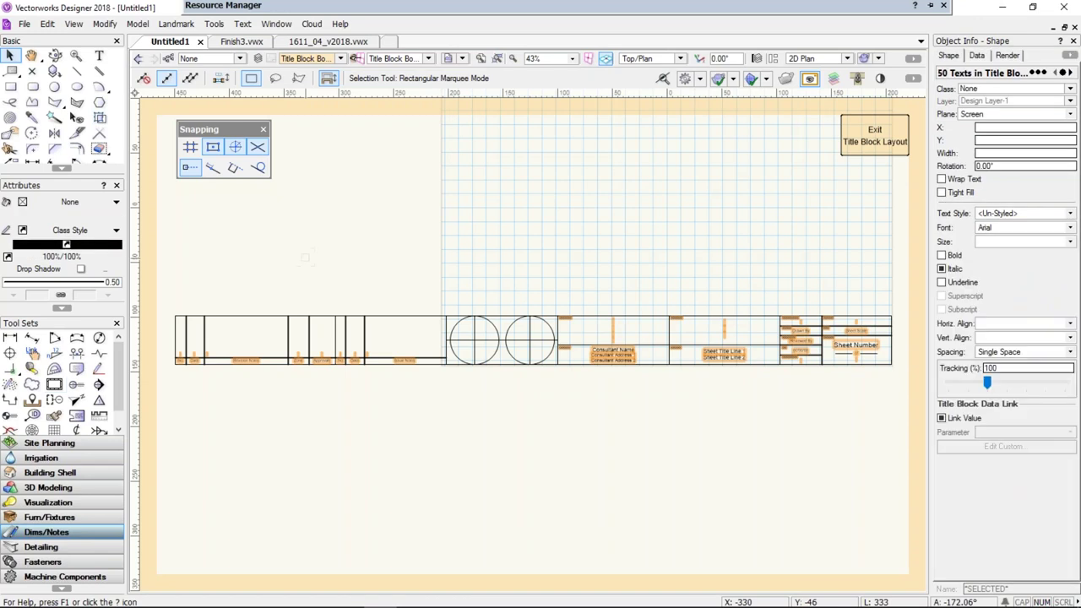
Delete the two circles and the vertical line between them from the title block layout
scroll(606, 286, "up", 1)
left_click(606, 286)
left_click(381, 340)
key("Delete")
left_click(455, 363)
key("Delete")
left_click(491, 350)
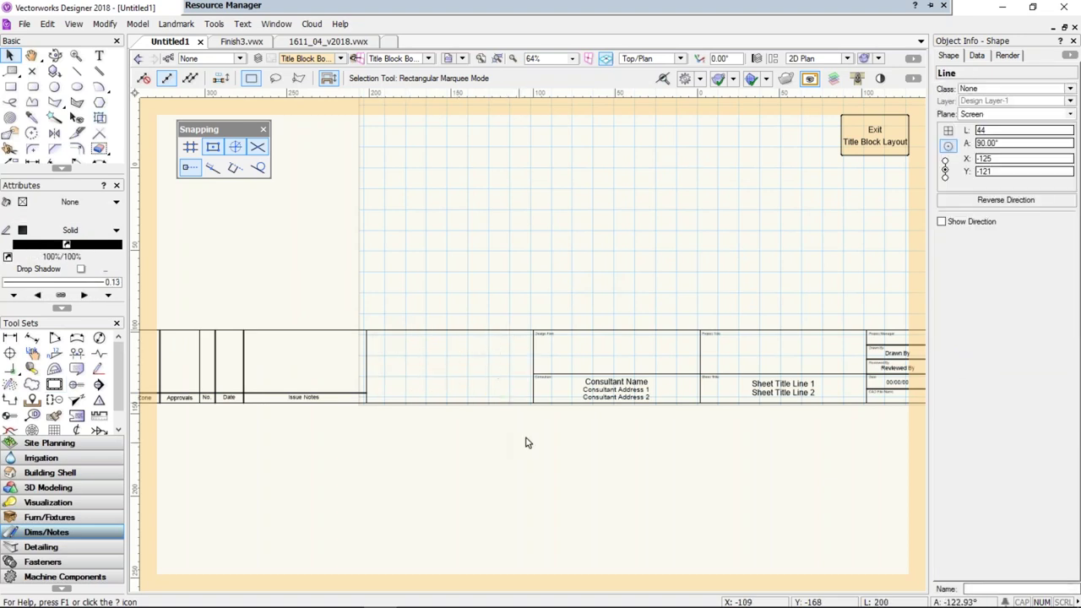
key("Delete")
Delete the column holding the project manager, Drawn By, Reviewed By, date and CAD file name fields
scroll(524, 441, "down", 4)
left_click_drag(249, 361, 484, 457)
scroll(652, 437, "up", 4)
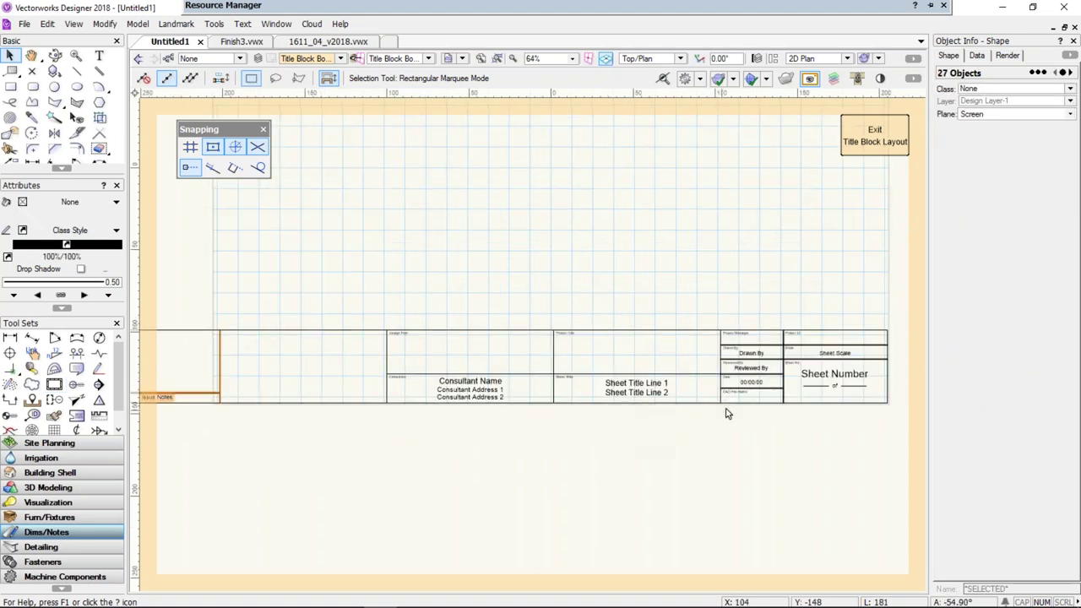
left_click_drag(714, 297, 785, 426)
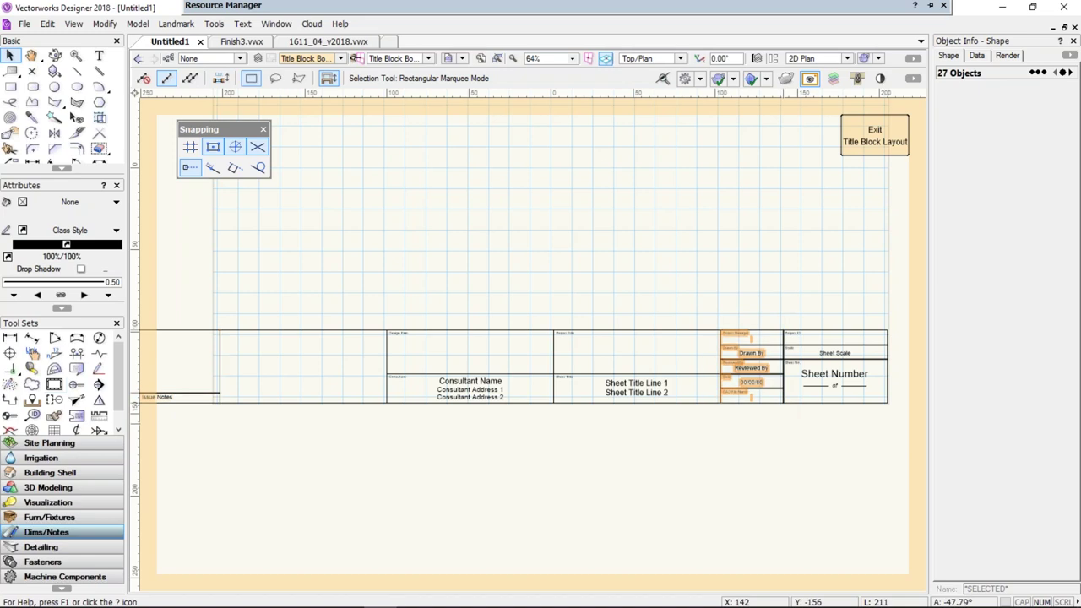
key("Delete")
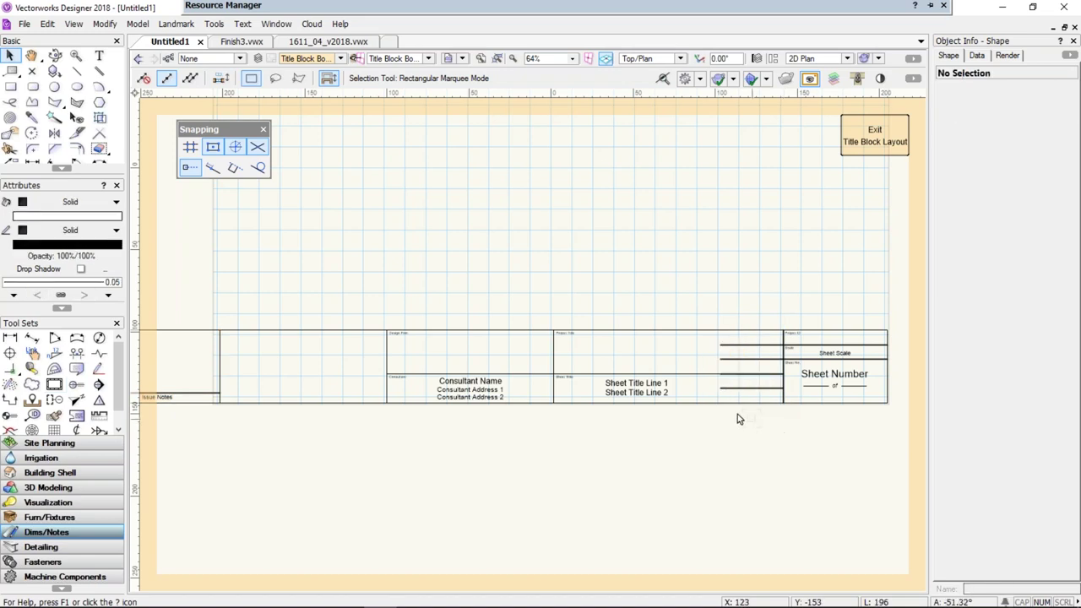
Trim away the leftover horizontal lines between the project title cell and the Sheet Number column
left_click(723, 345)
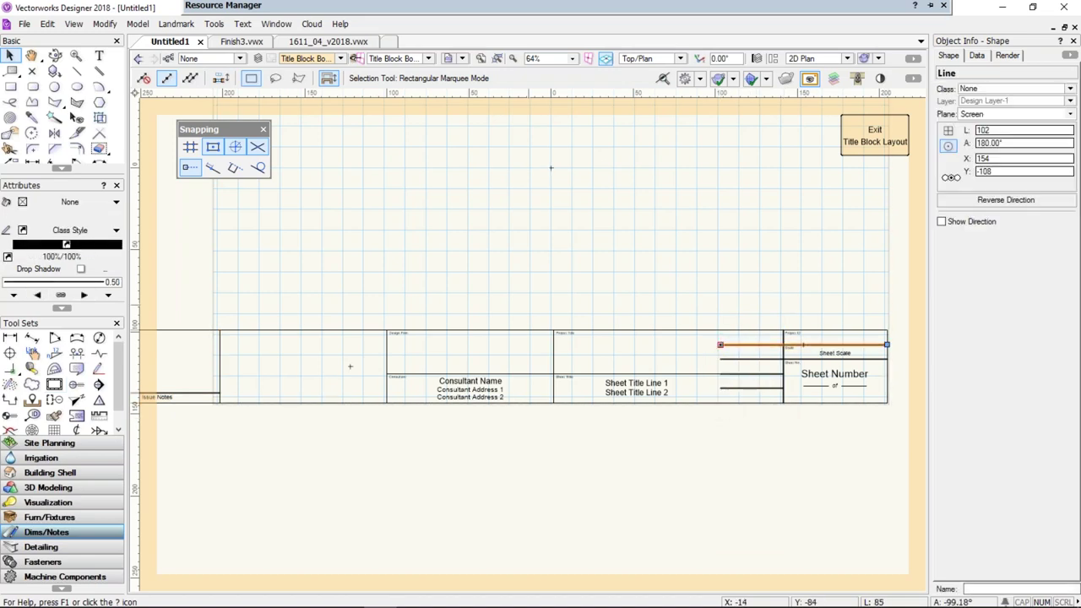
left_click(10, 149)
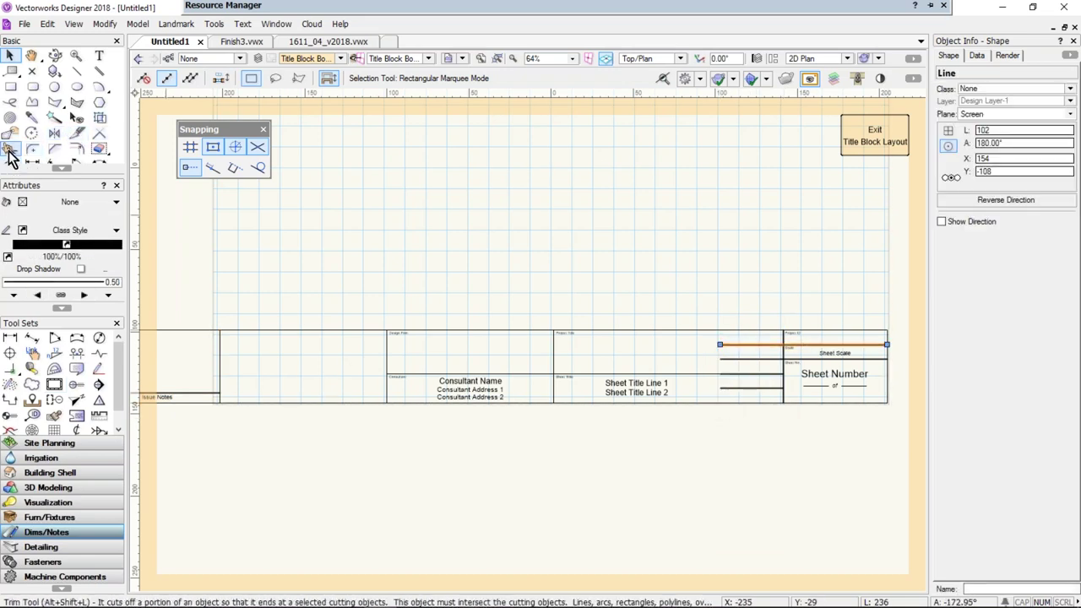
left_click(737, 345)
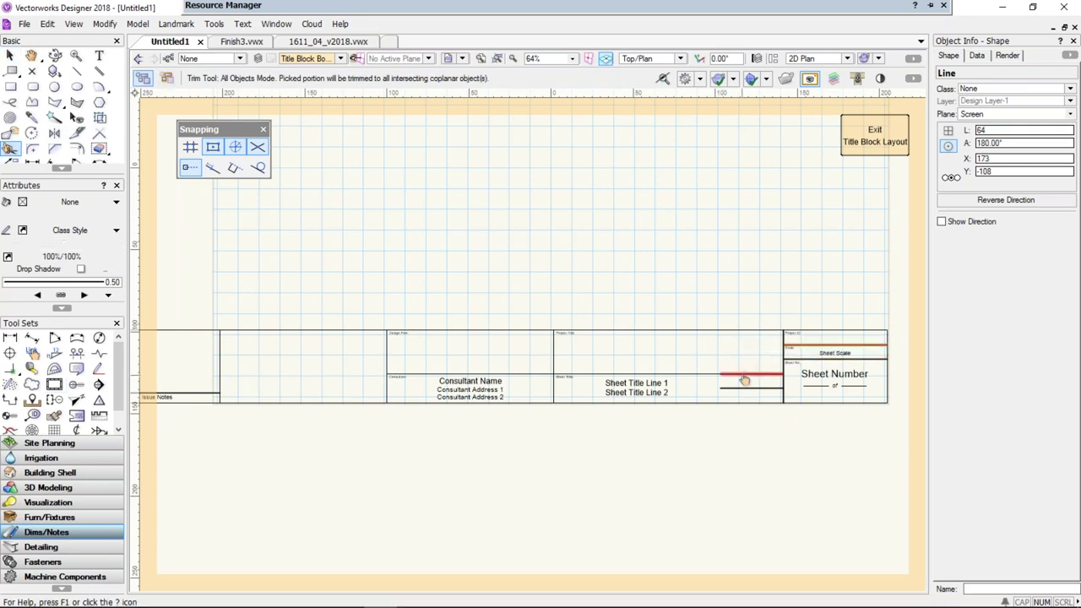
left_click(744, 377)
left_click(742, 388)
key("x")
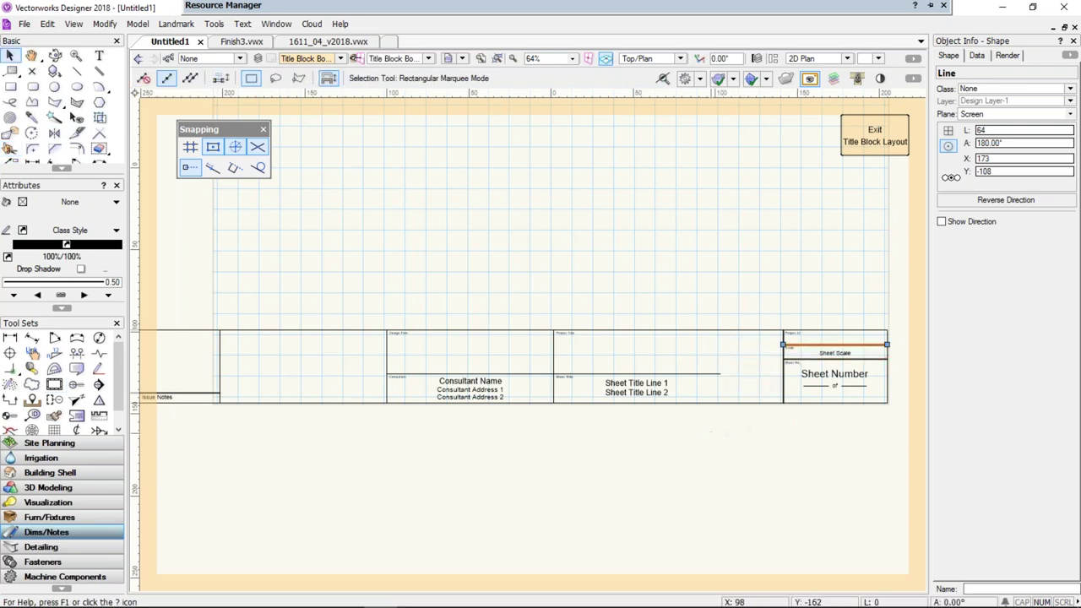
key("x")
left_click(659, 391)
Delete the design firm and consultant texts and shorten the horizontal divider to start at the project title cell
left_click_drag(405, 282, 514, 425)
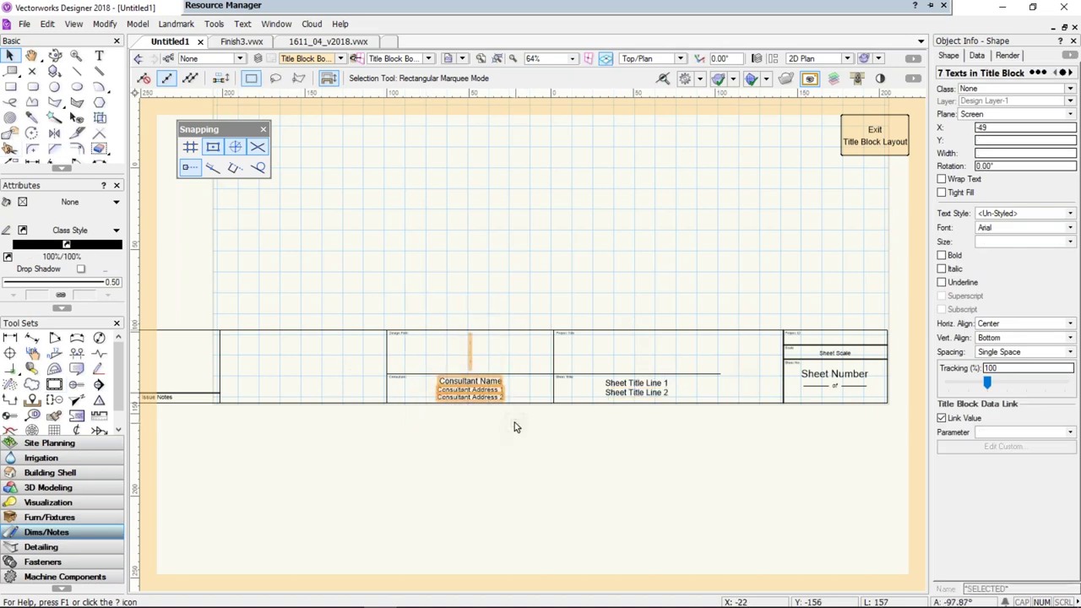
key("Delete")
left_click(431, 373)
left_click_drag(386, 374, 554, 375)
Move the project and sheet title cells against the Sheet Number column and delete the leftover consultant cell divider and labels
left_click_drag(544, 307, 745, 439)
left_click_drag(569, 375, 632, 378)
left_click_drag(345, 297, 445, 405)
key("Delete")
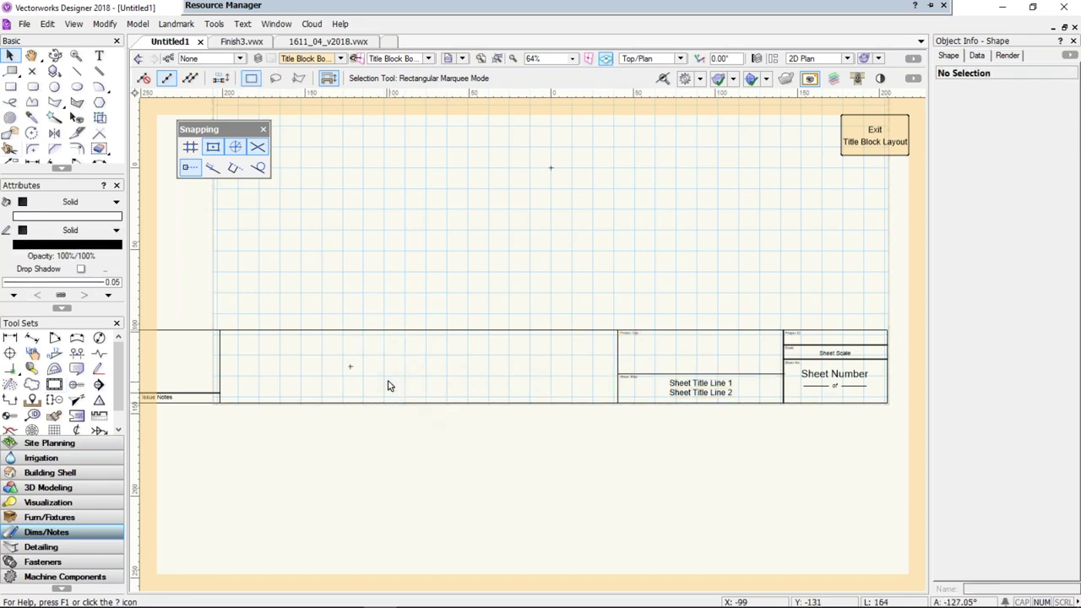
Move the revision and issue tables against the project title cell and shorten the outer rectangle to 412 mm wide
key("ctrl+z")
key("ctrl+z")
key("ctrl+z")
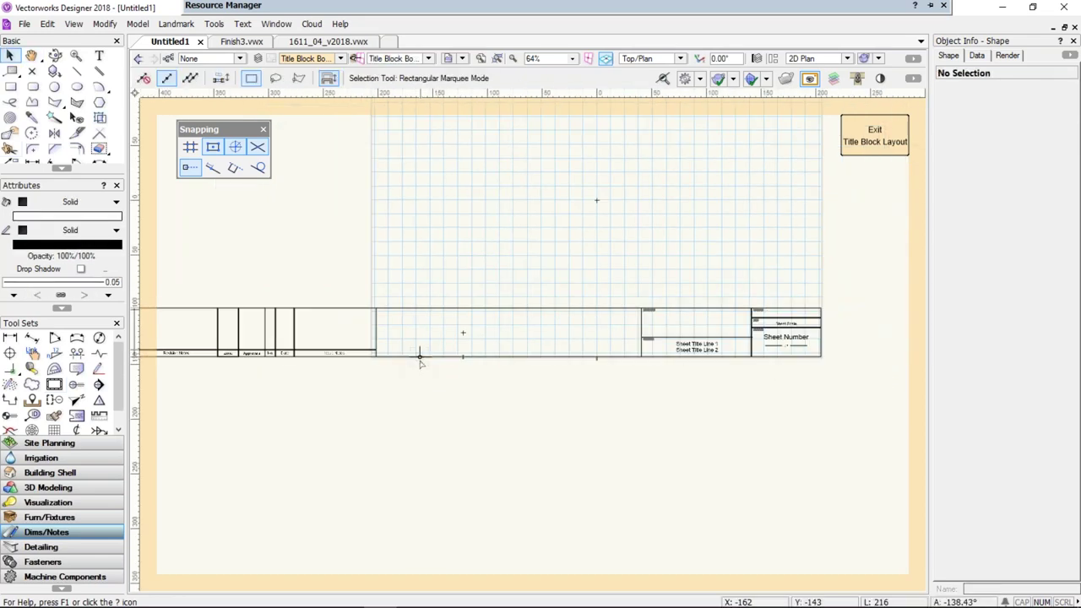
middle_click_drag(414, 372, 531, 393)
left_click_drag(204, 312, 760, 355)
left_click(222, 353)
left_click_drag(222, 353, 487, 368)
mouse_move(587, 263)
middle_mouse_down()
mouse_move(601, 244)
mouse_move(405, 278)
middle_mouse_up()
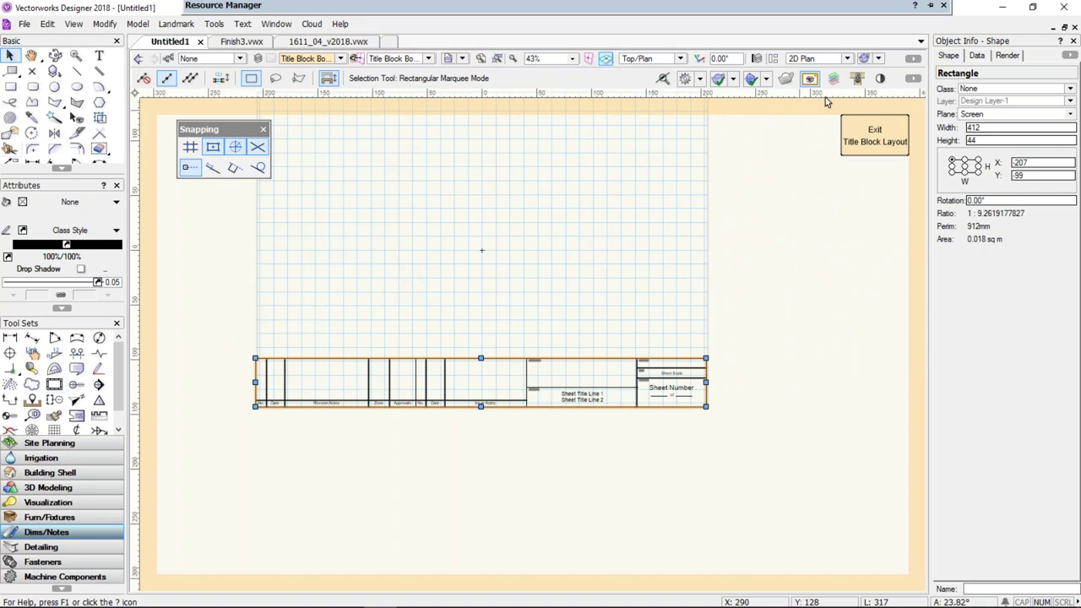
Exit the title block layout, decline saving a backup of the document, and select the title block border
left_click(870, 142)
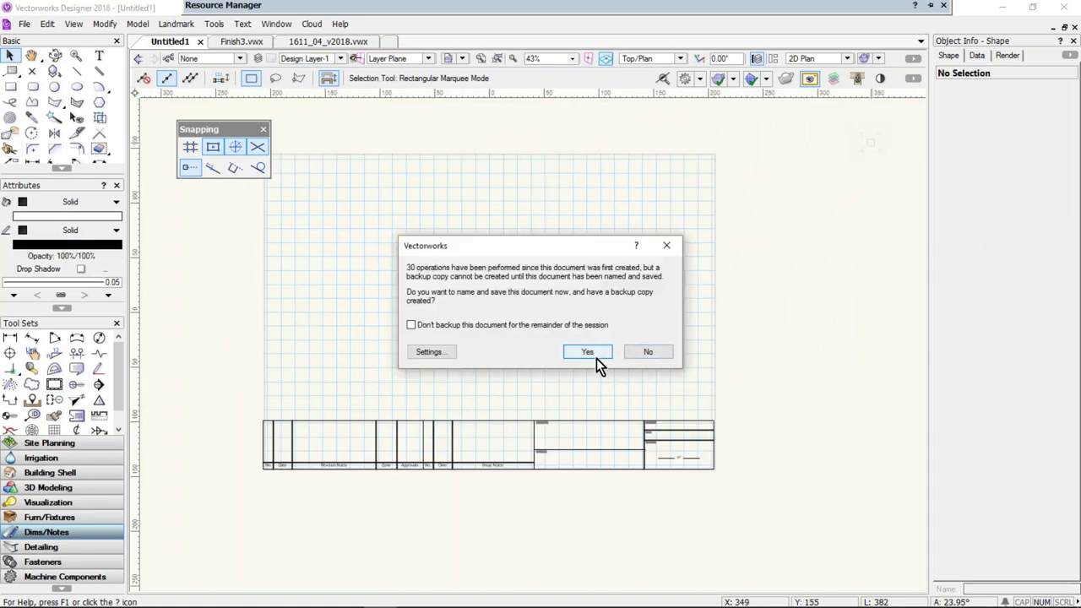
left_click(644, 354)
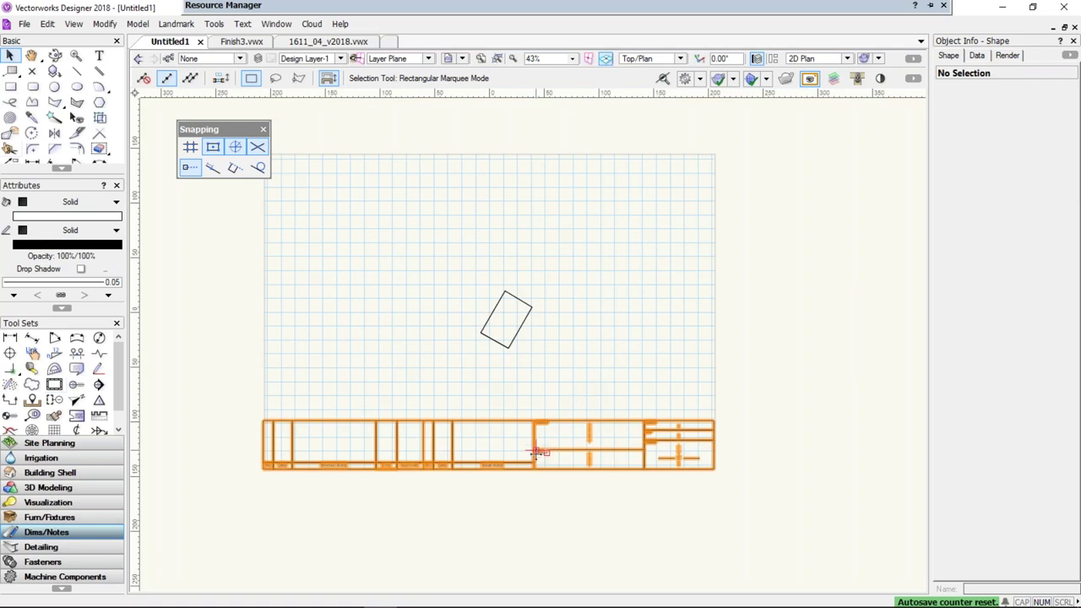
left_click(536, 452)
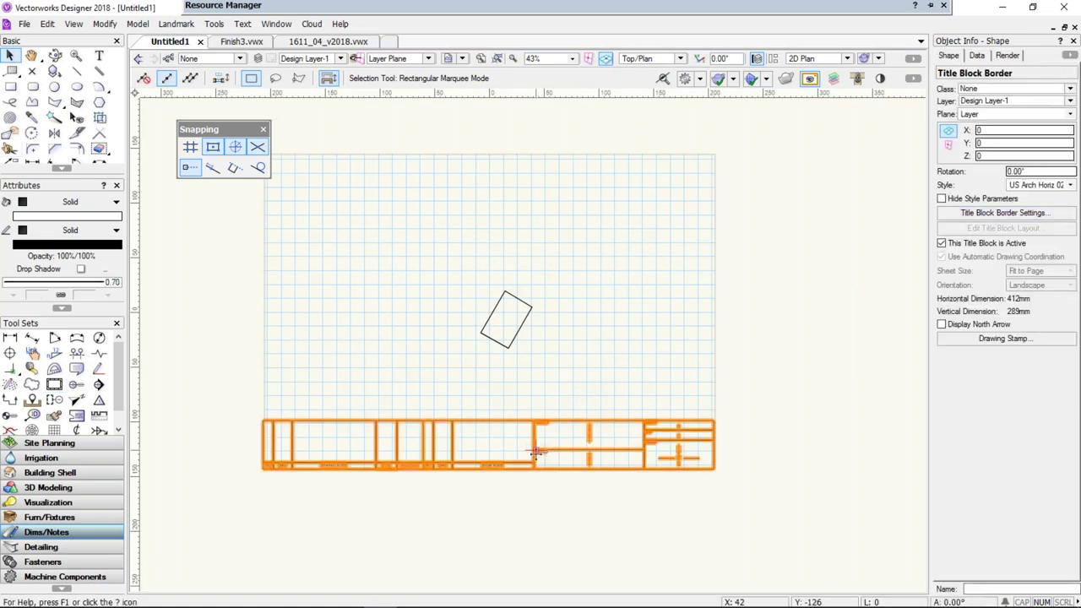
Review the border's sheet settings and set the Project Name in its project data to New House
left_click(974, 213)
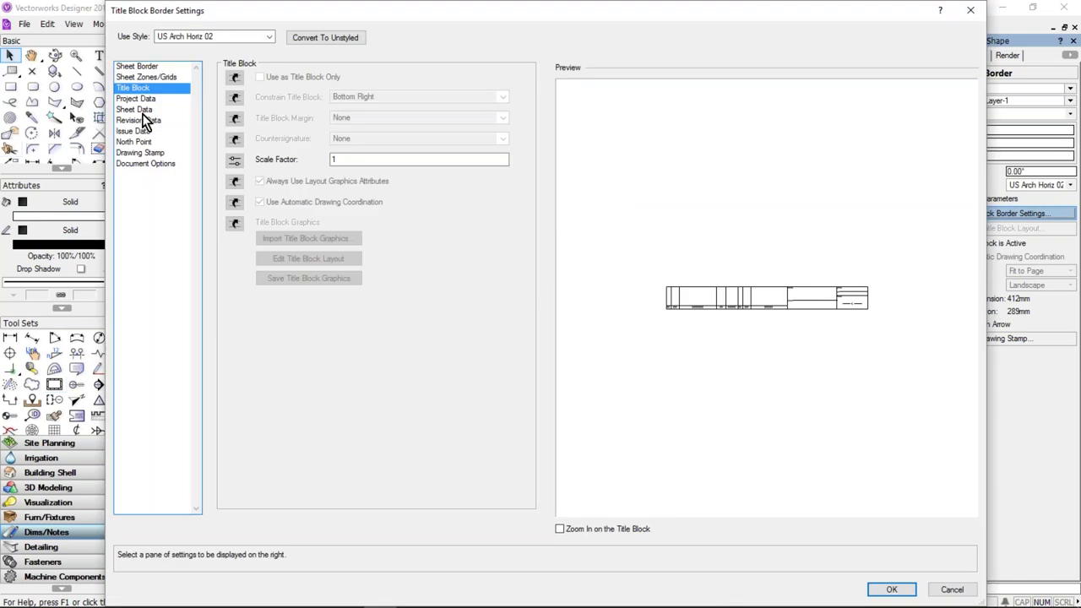
left_click(147, 66)
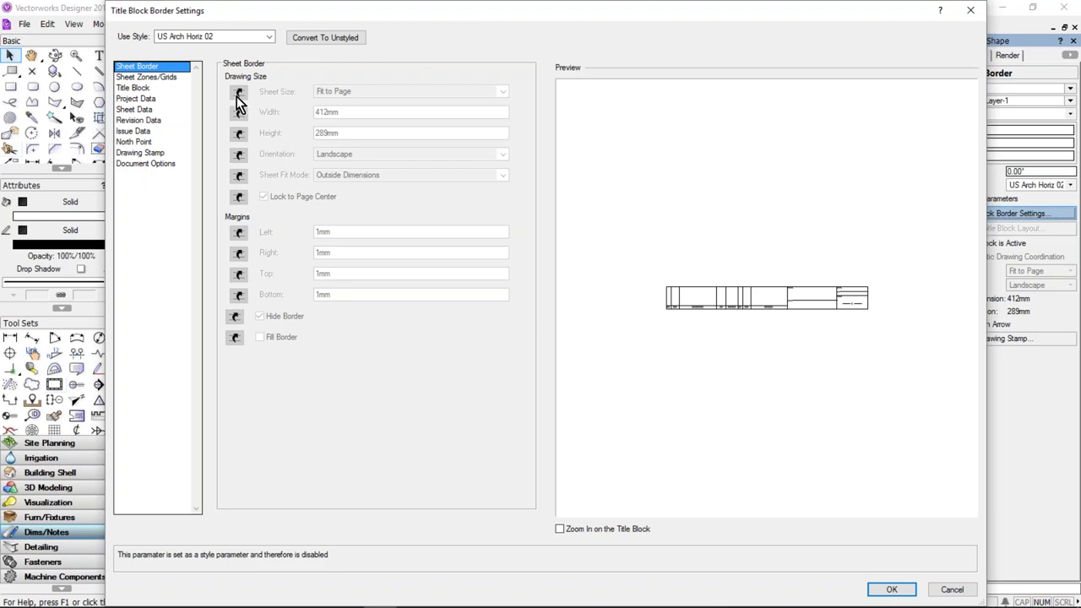
left_click(140, 98)
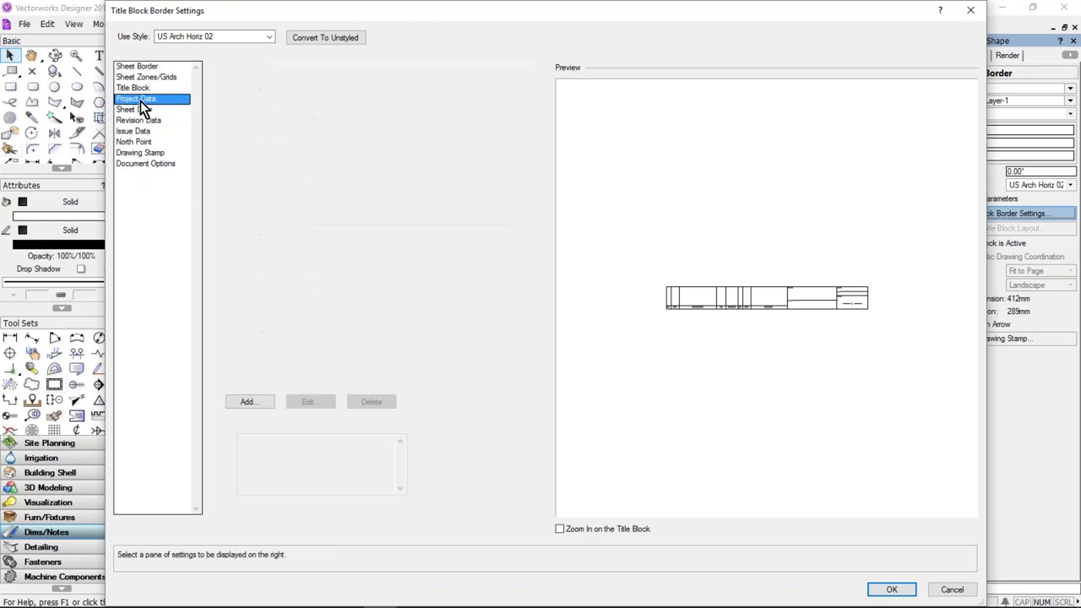
left_click(237, 94)
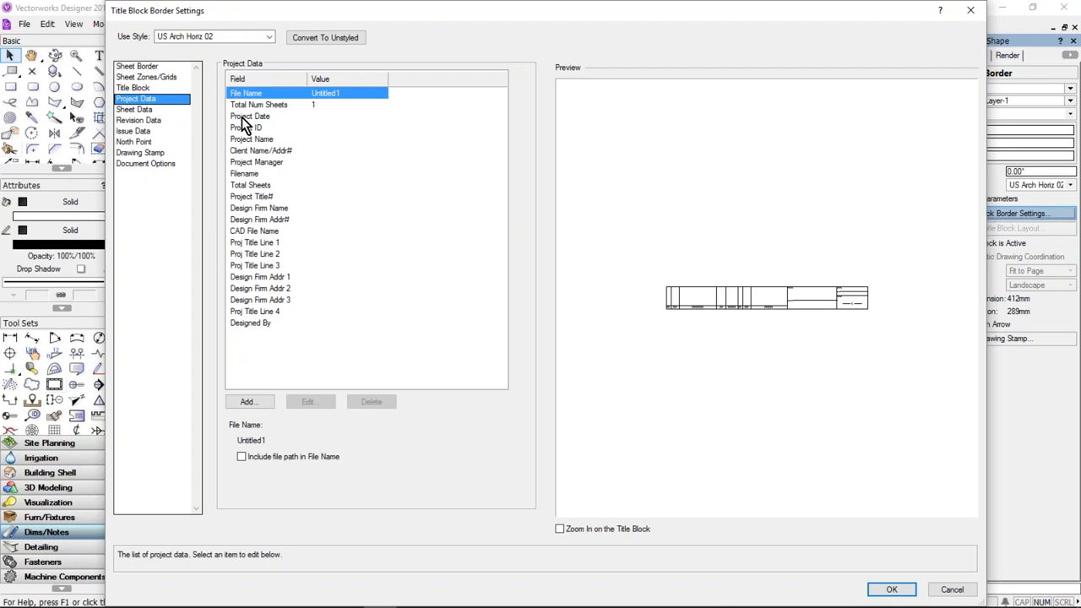
key("Down")
left_click(255, 244)
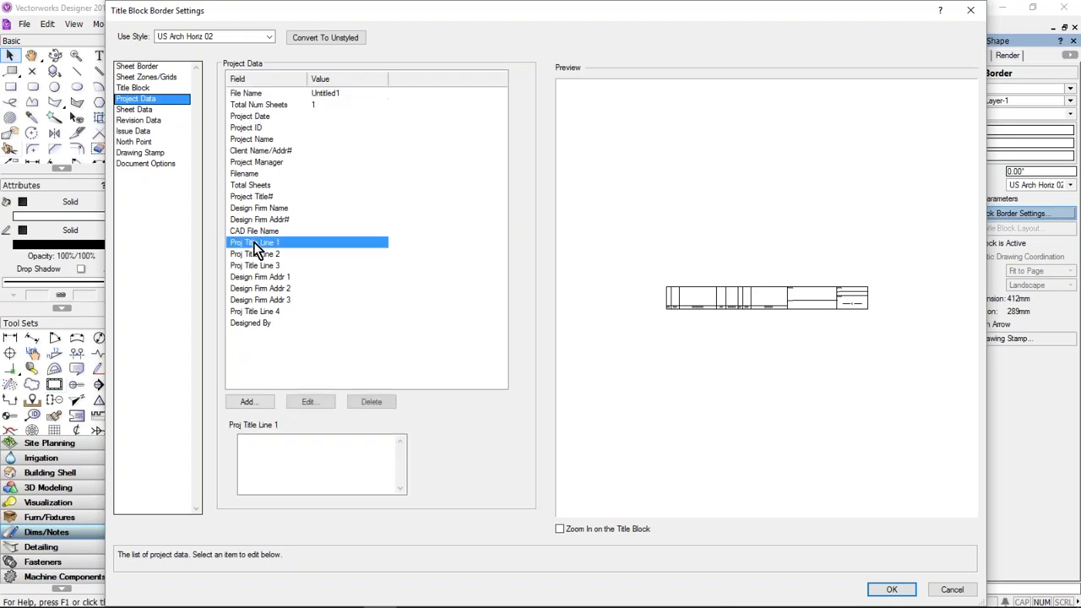
left_click(268, 139)
left_click(264, 443)
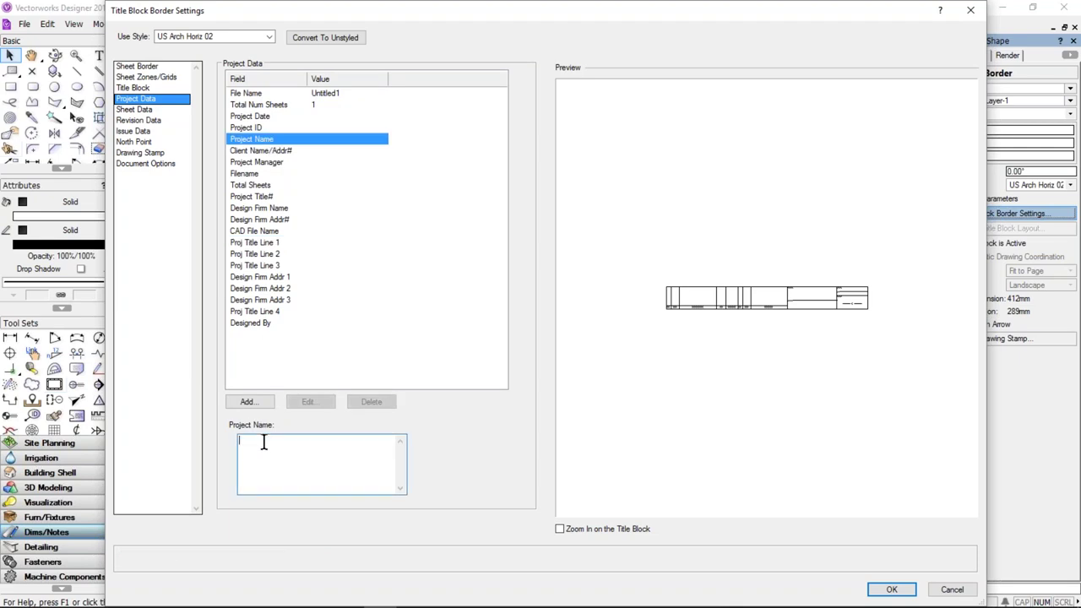
type("New House")
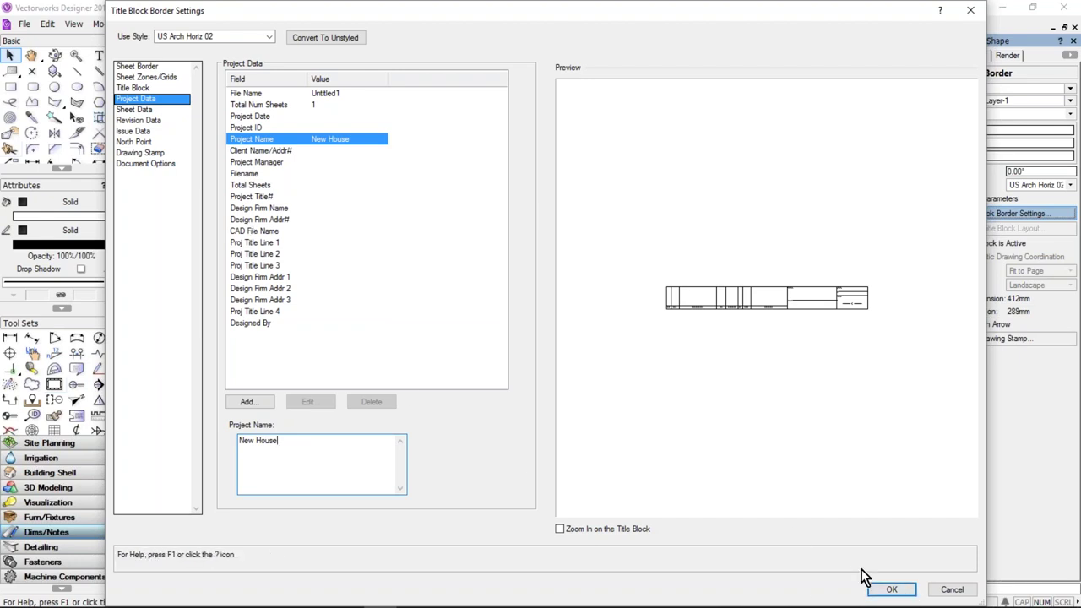
left_click(879, 589)
Reopen the US Arch Horiz 02 style's title block layout to work on the project title cell
scroll(601, 440, "up", 3)
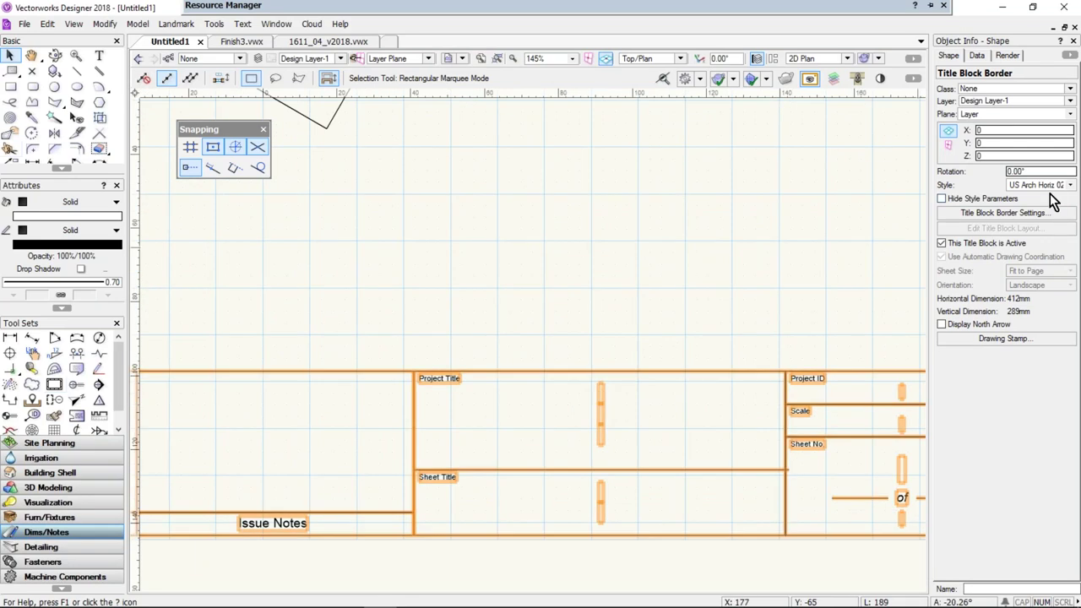
left_click(1066, 185)
left_click(1039, 227)
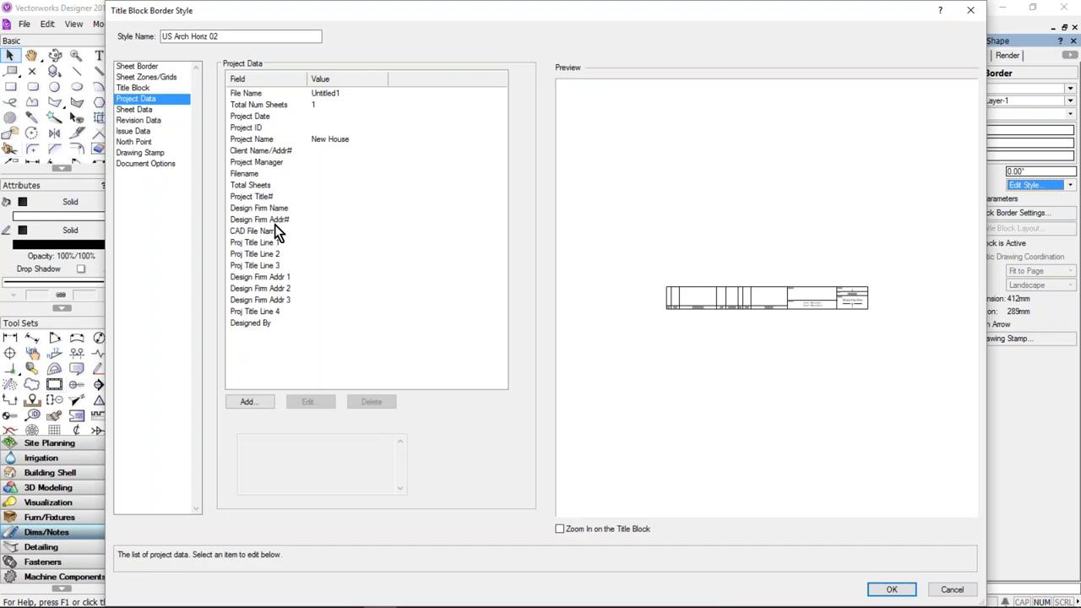
left_click(139, 88)
left_click(300, 262)
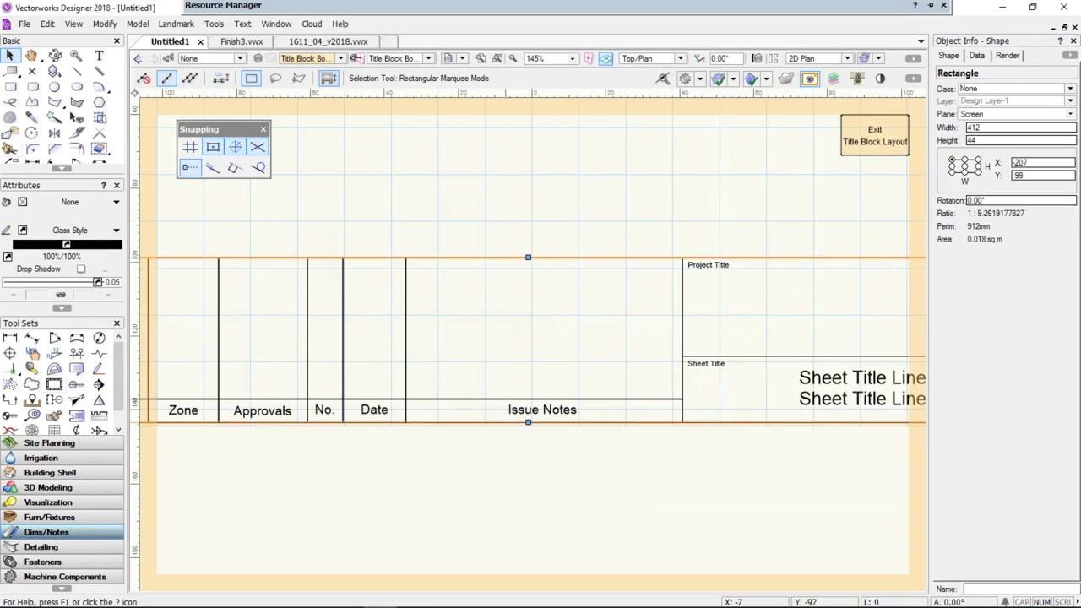
Widen the Object Info palette and link the first text line in the Project Title cell to Project Data.Project Name
left_click_drag(456, 207, 610, 395)
scroll(796, 254, "up", 2)
middle_click_drag(796, 253, 382, 274)
left_click_drag(420, 227, 553, 334)
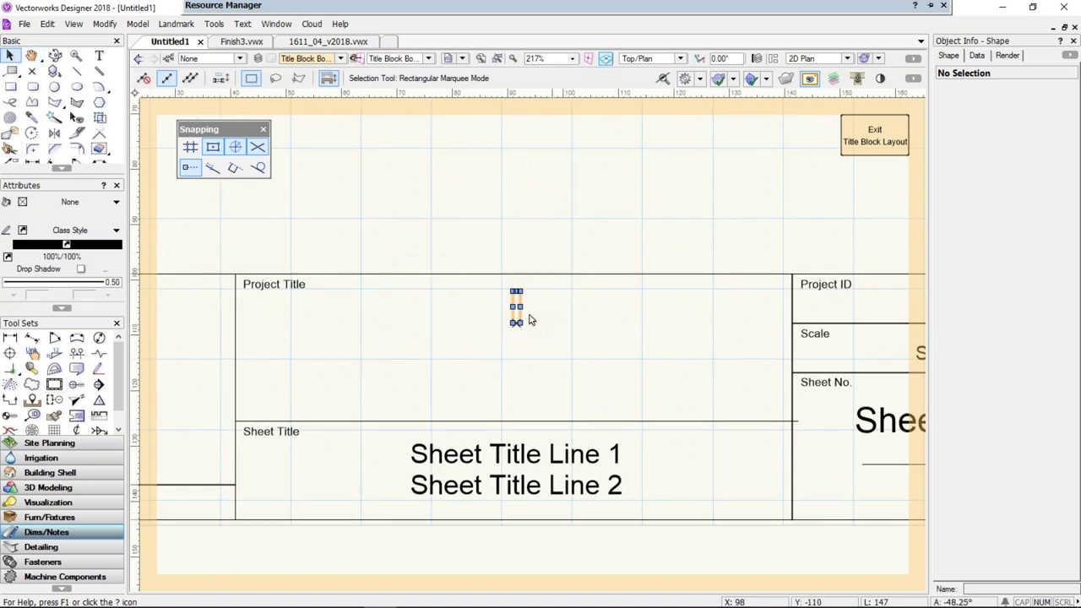
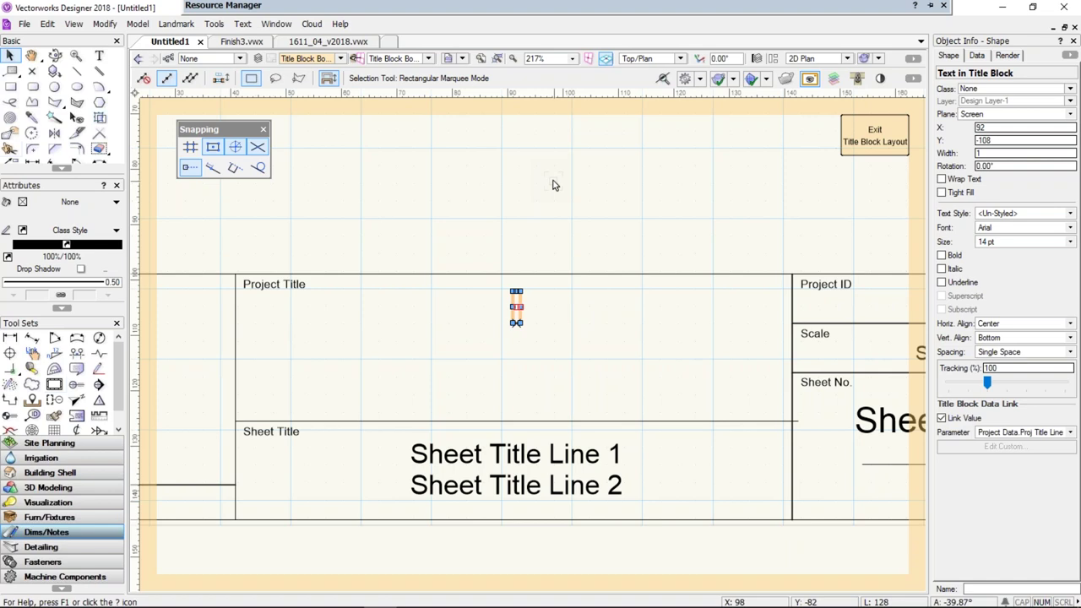
left_click(1070, 434)
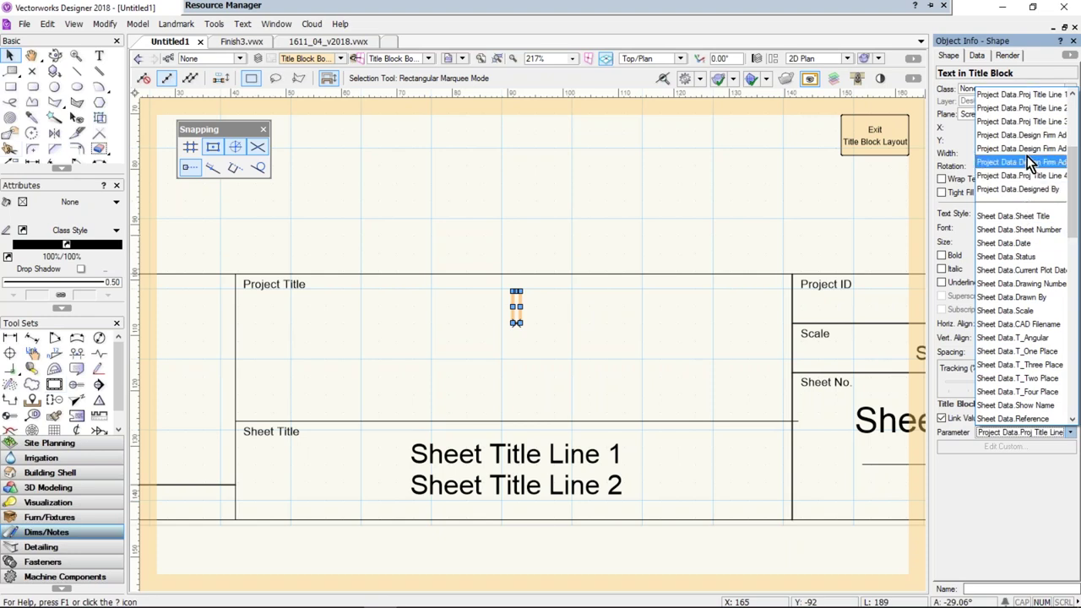
left_click(869, 421)
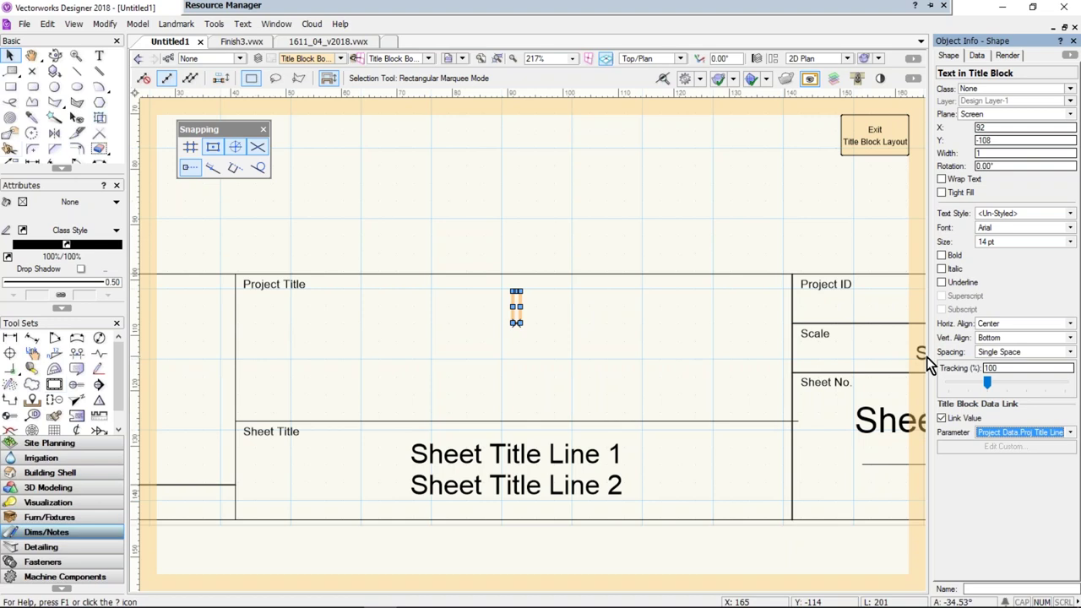
left_click_drag(932, 355, 874, 352)
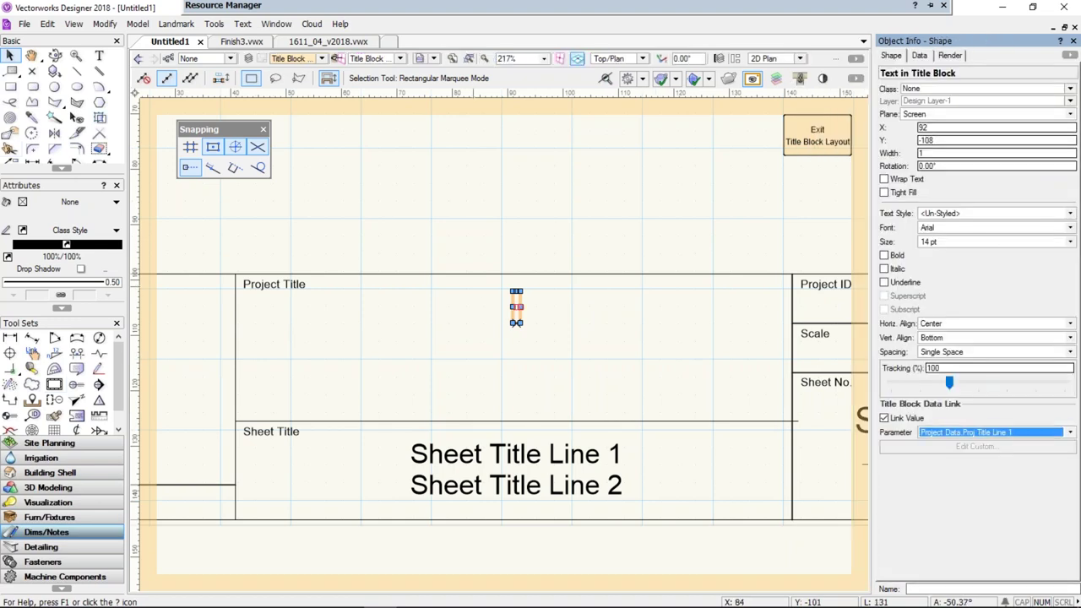
left_click(1070, 433)
left_click_drag(1073, 218, 1074, 147)
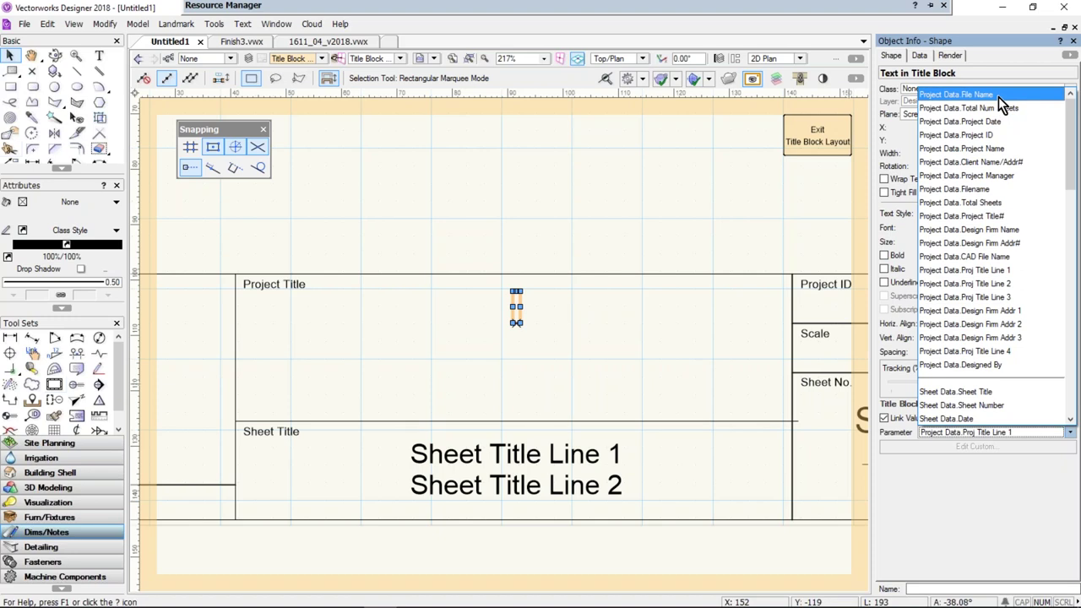
left_click(1004, 149)
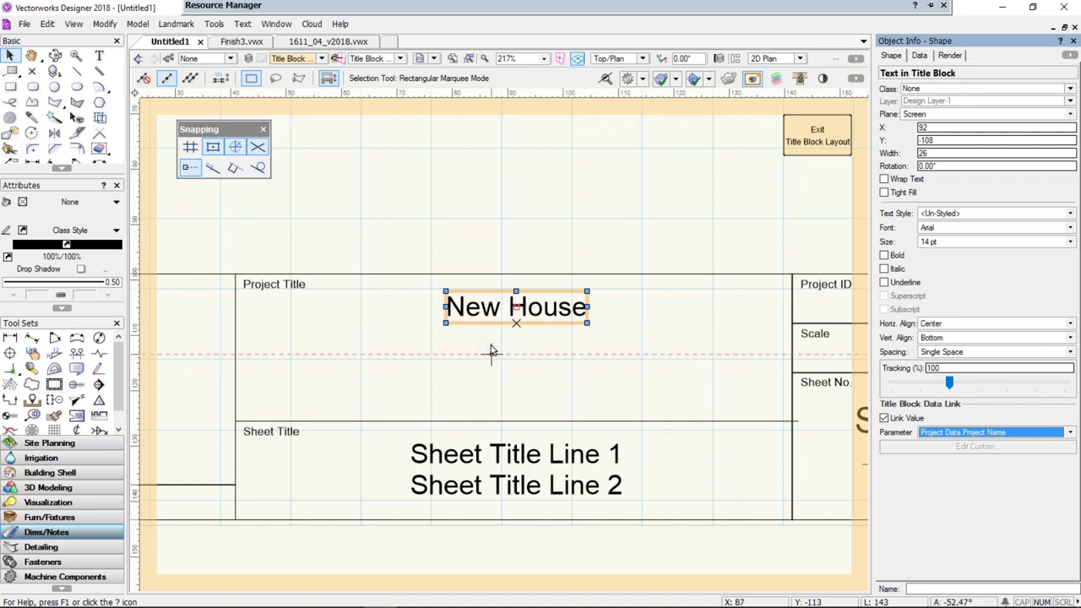
Link the second text line in the Project Title cell to Project Data.Client Name/Addr# and exit the title block layout
left_click_drag(513, 330, 516, 339)
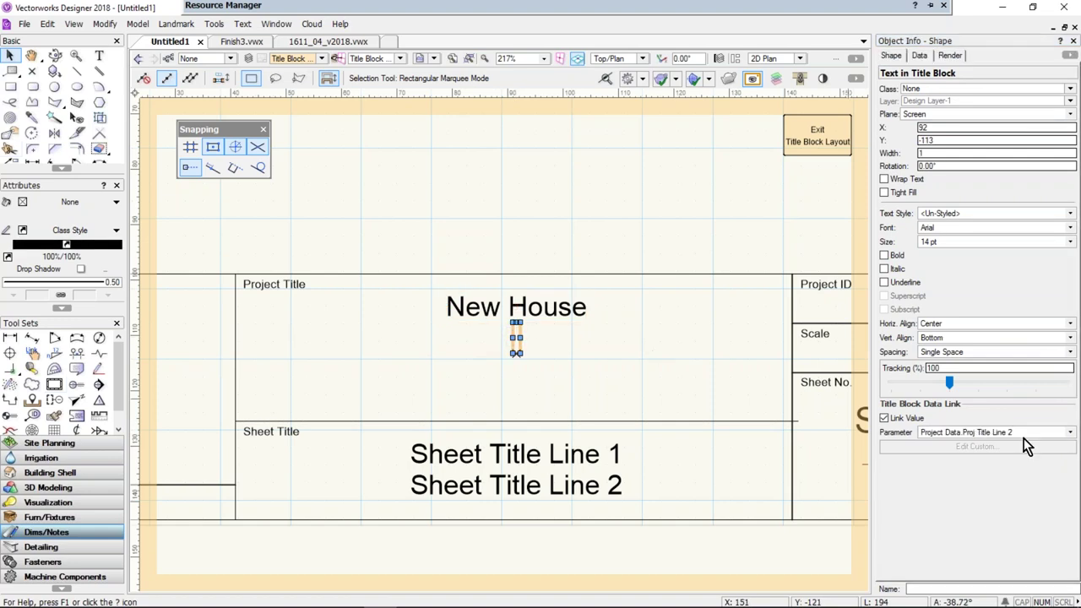
left_click(1071, 434)
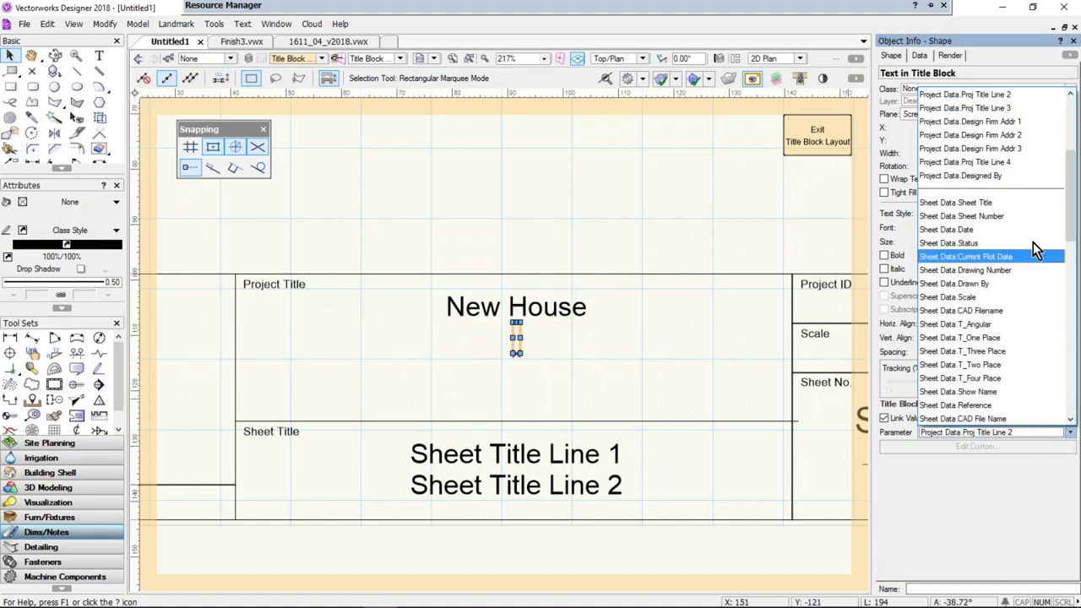
left_click_drag(1071, 211, 1071, 152)
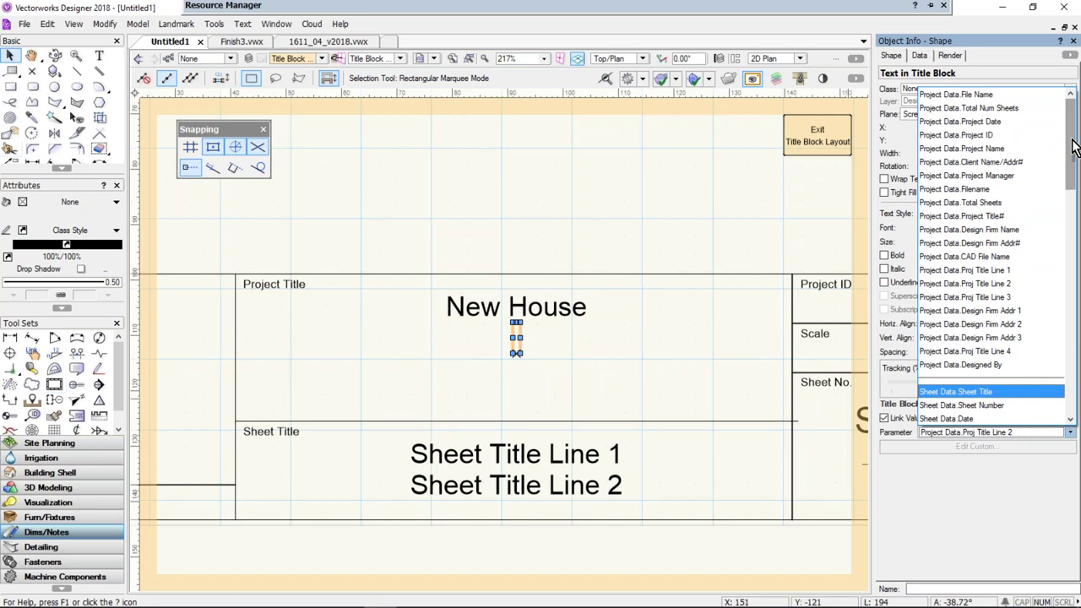
left_click(1003, 163)
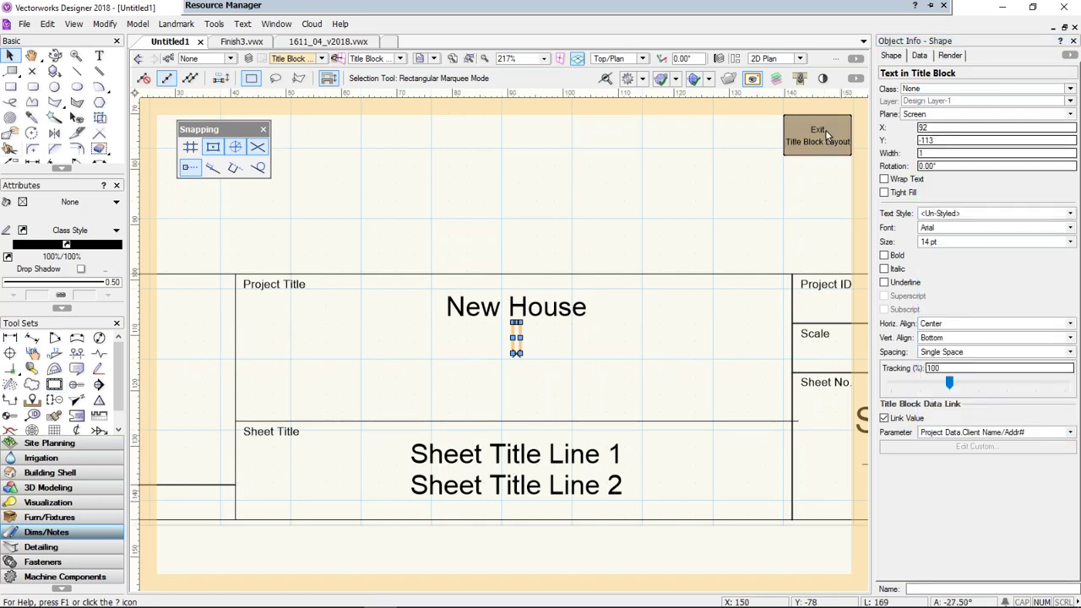
left_click(824, 132)
Enter the client's name and street address on two lines in the border's Client Name/Addr# project data field
left_click(583, 409)
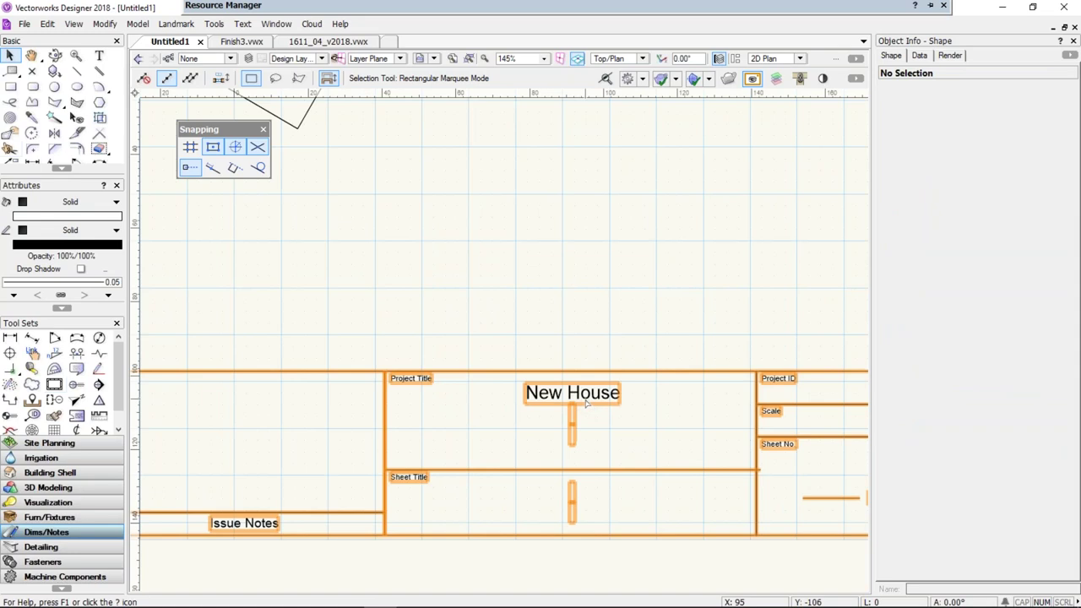
left_click(935, 213)
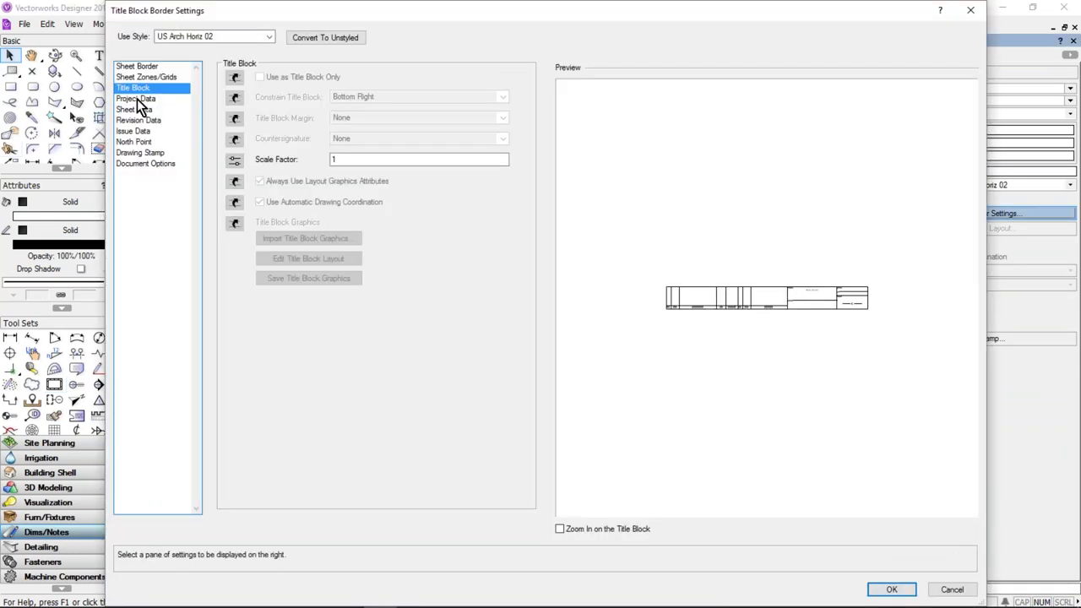
left_click(137, 99)
left_click(260, 150)
left_click(273, 457)
type("J")
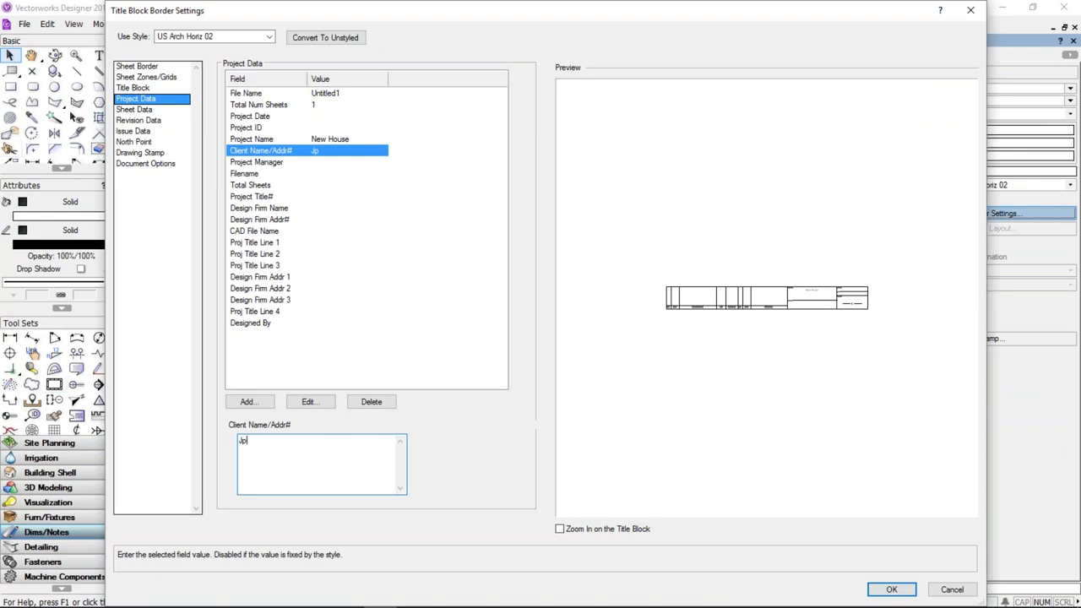
type("oe BLoggs")
key("Return")
type("10 th")
key("BackSpace")
key("BackSpace")
key("BackSpace")
key("BackSpace")
type("The Park")
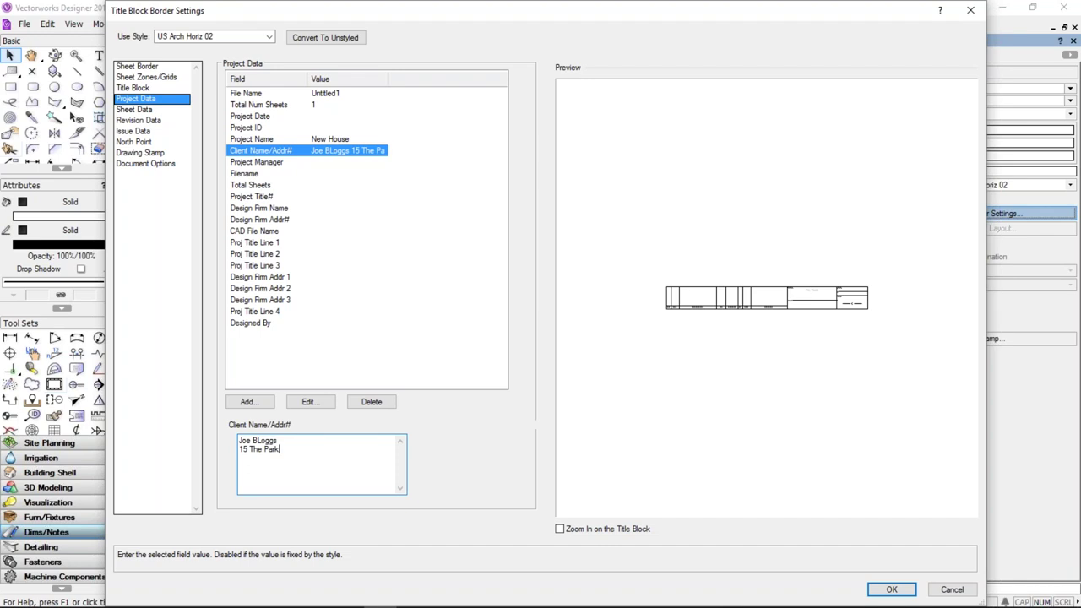
key("Return")
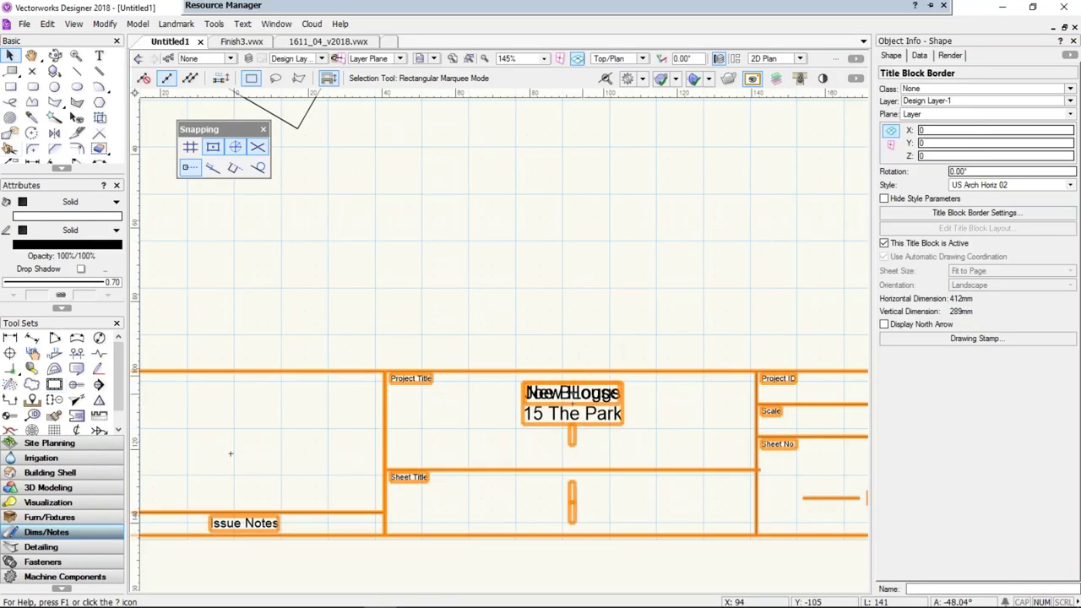
Remove the street address line from the border's Client Name/Addr# project data, keeping only the client's name
left_click(550, 357)
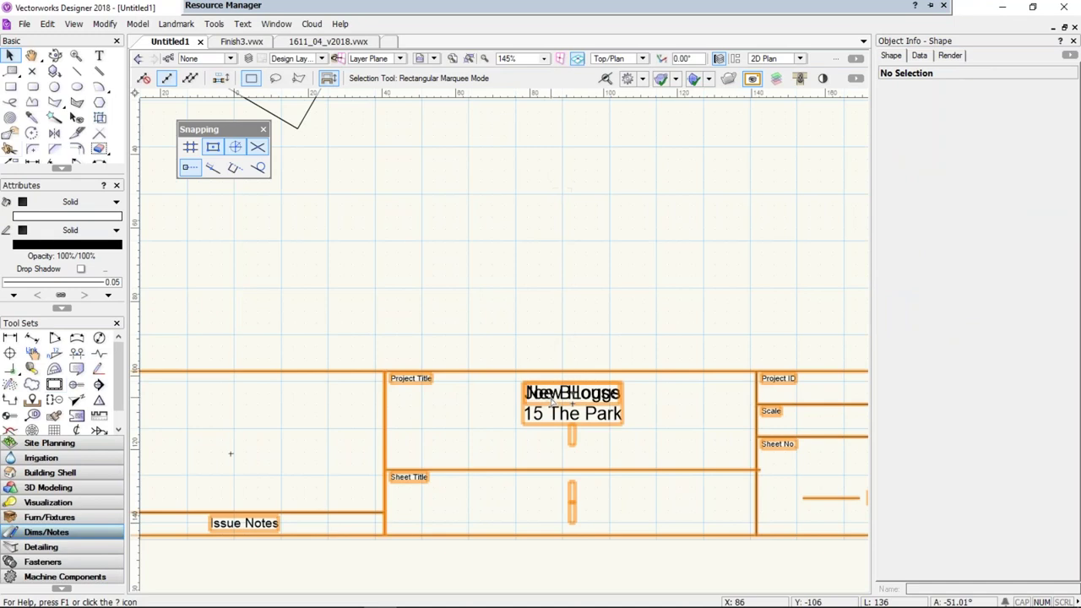
right_click(553, 402)
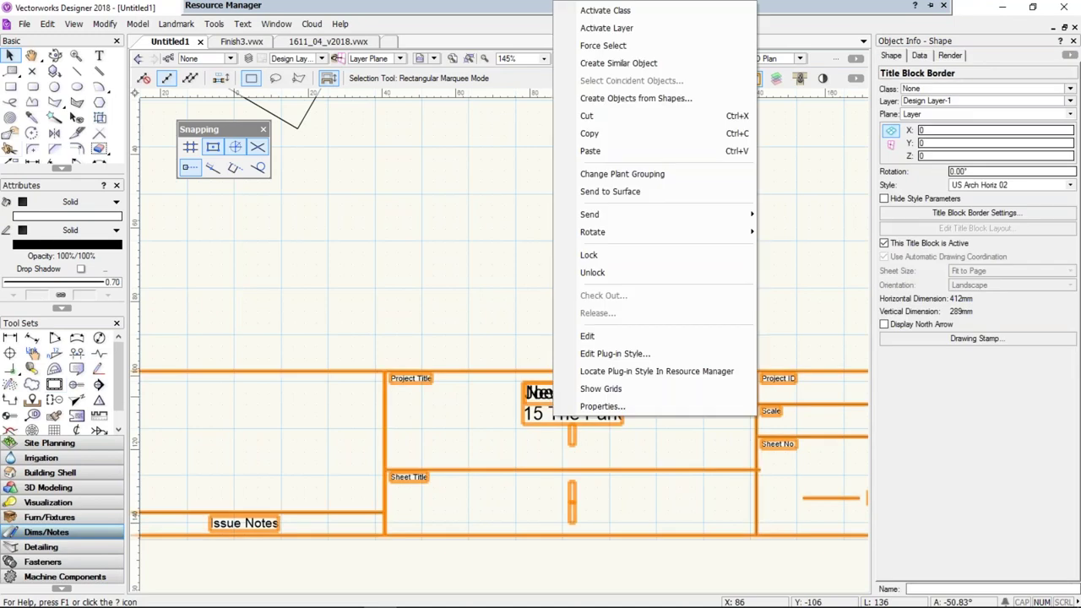
left_click(921, 218)
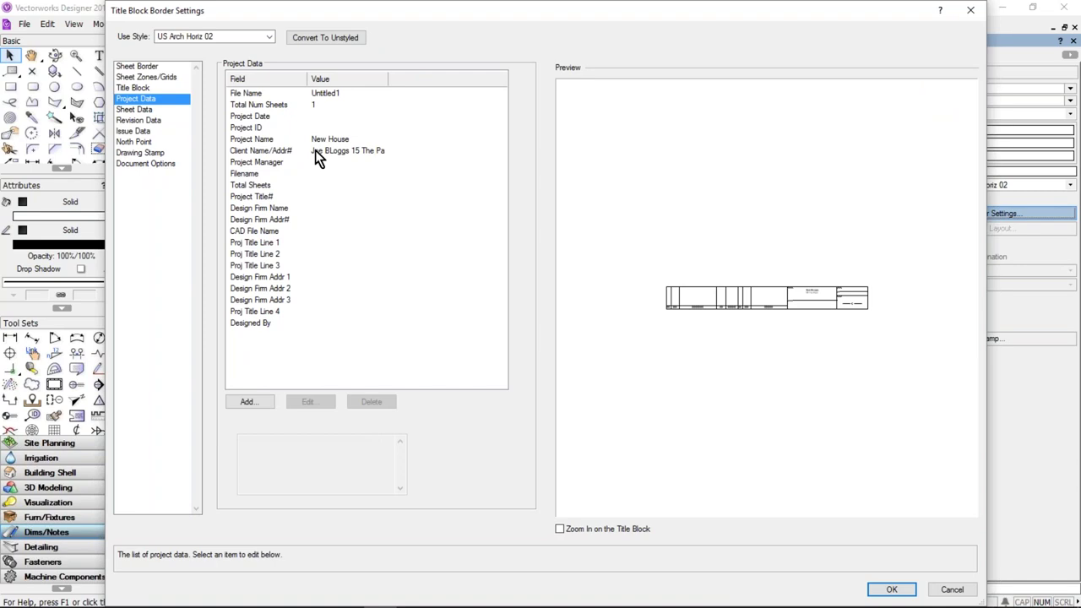
left_click(319, 154)
left_click_drag(287, 447, 212, 447)
key("BackSpace")
key("BackSpace")
key("Return")
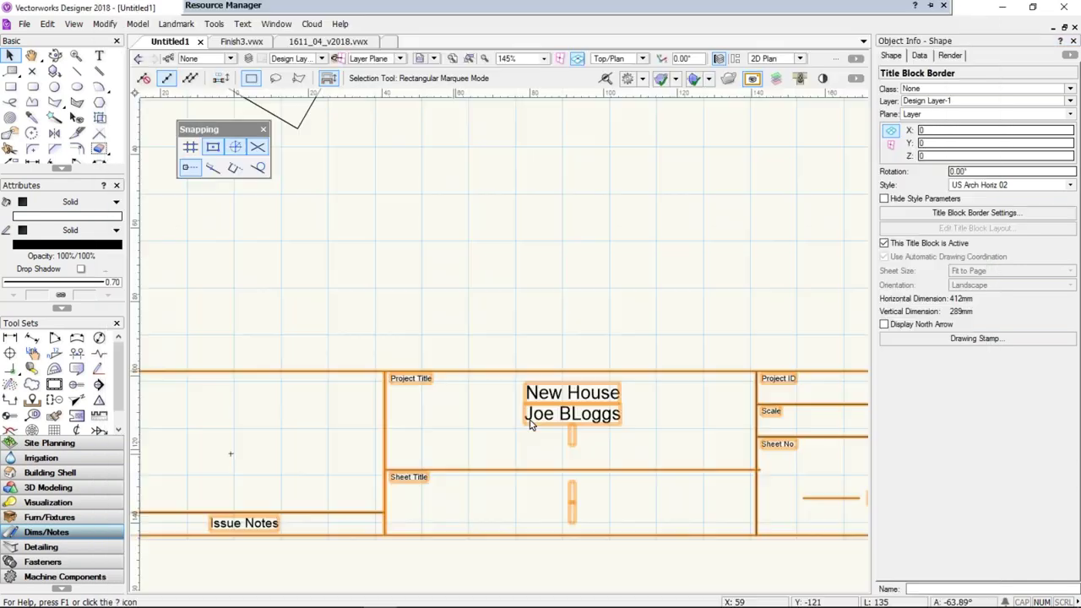
Examine the project, sheet, revision and issue data in the Title Block Manager and close it without changes
left_click(626, 319)
scroll(599, 317, "down", 2)
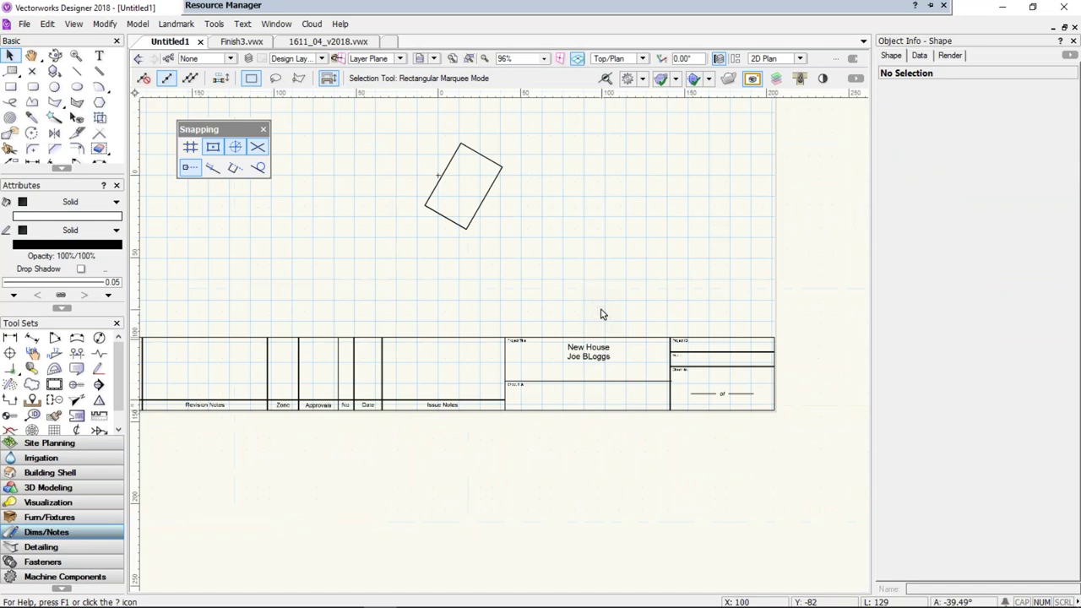
left_click(399, 328)
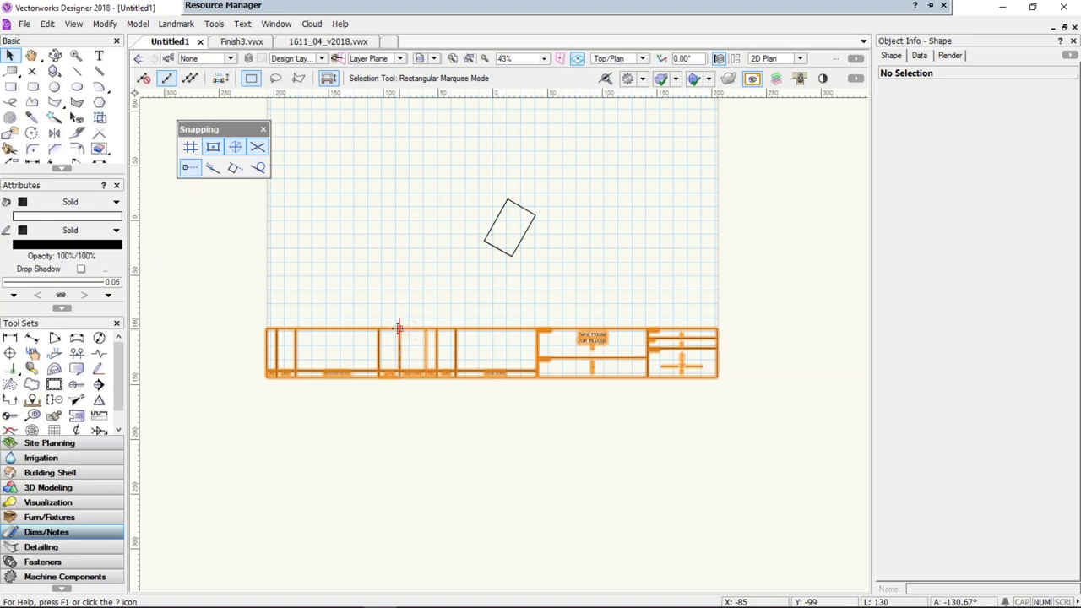
left_click(26, 24)
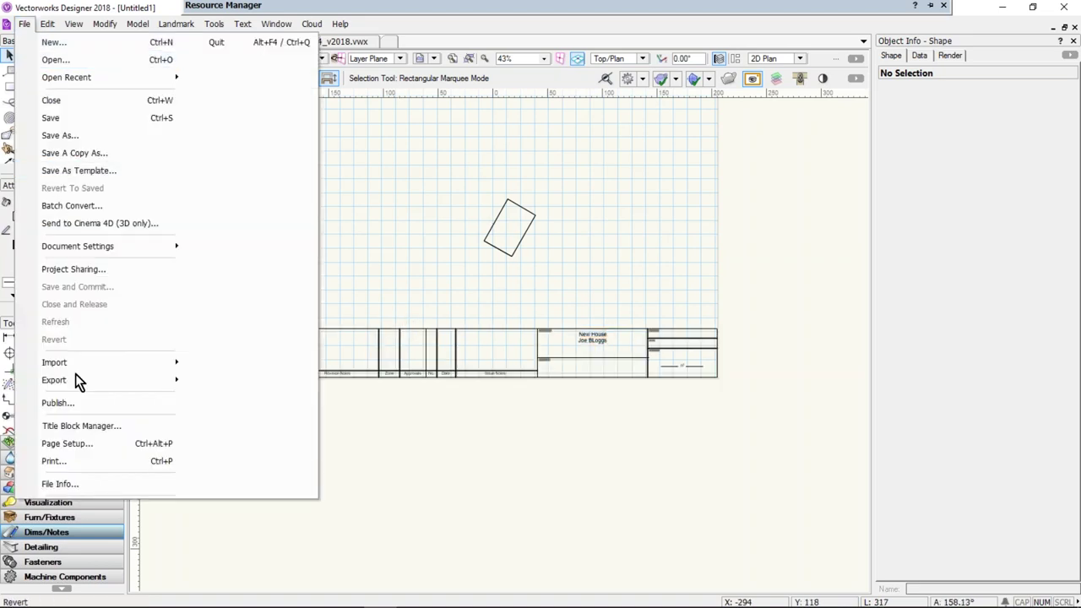
left_click(76, 427)
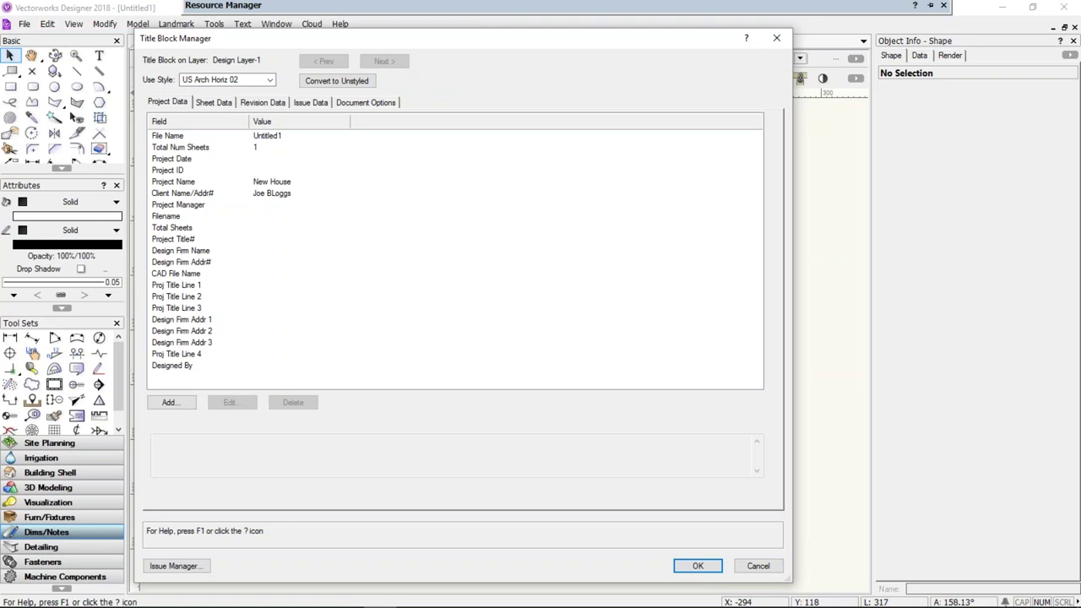
left_click(211, 103)
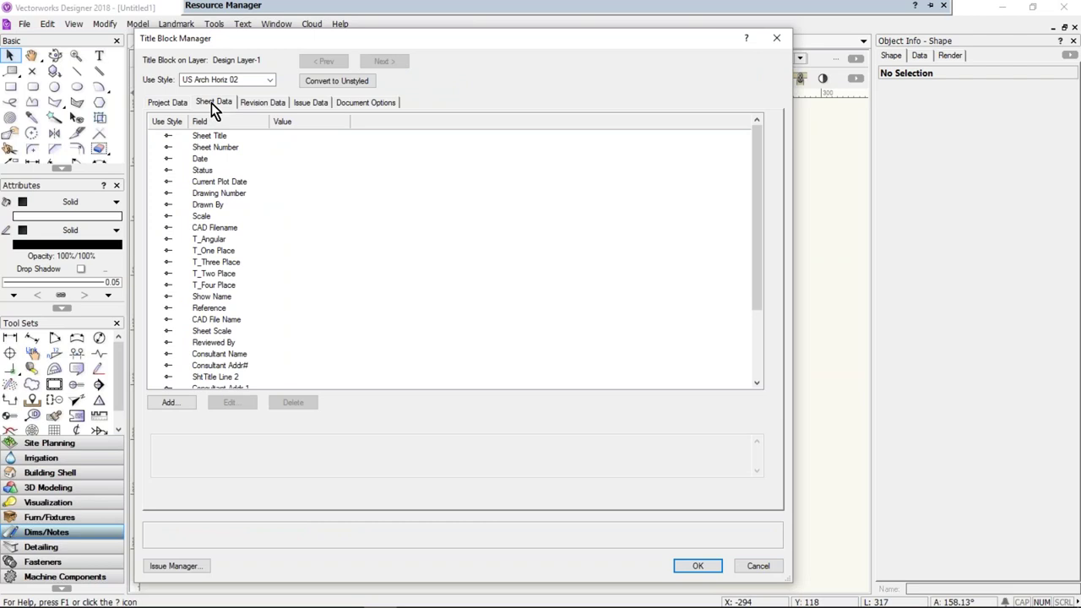
left_click(258, 105)
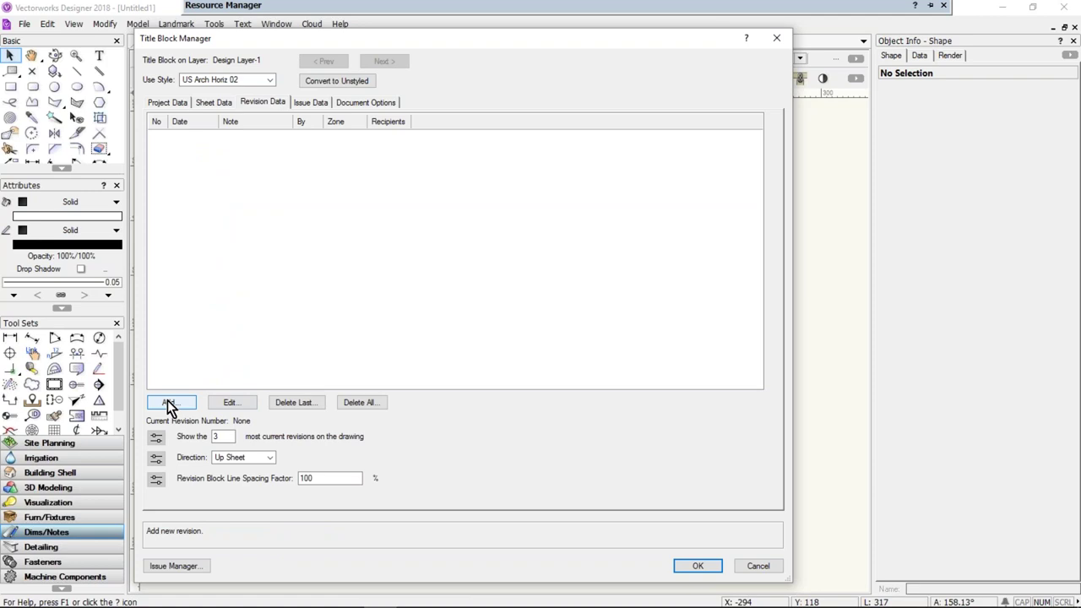
left_click(318, 105)
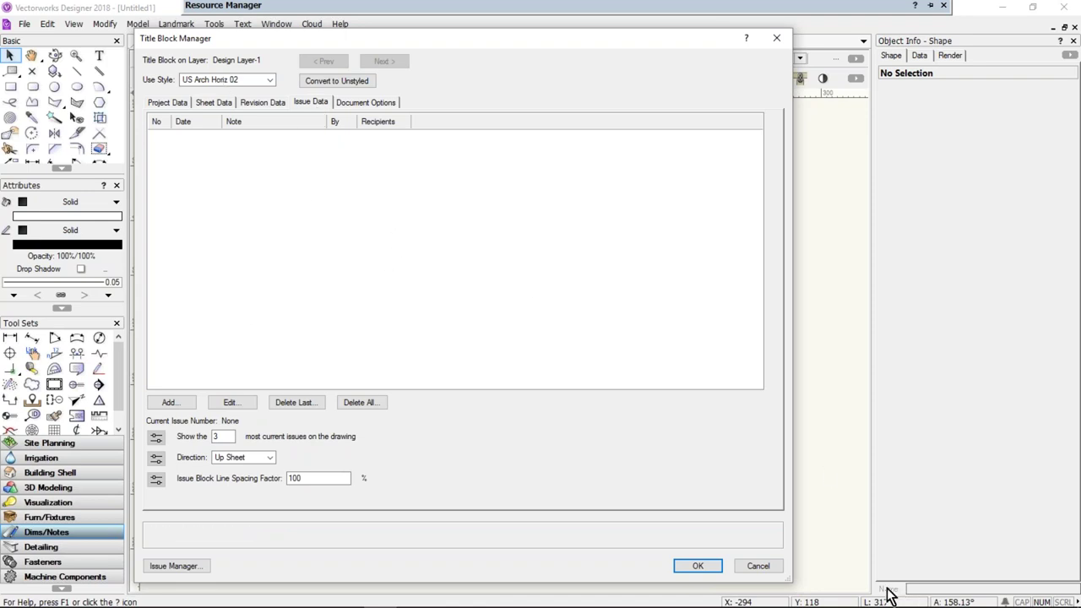
left_click(768, 567)
Switch to the Finish3.vwx drawing and open the revision data of its title blocks in the Title Block Manager
left_click(245, 42)
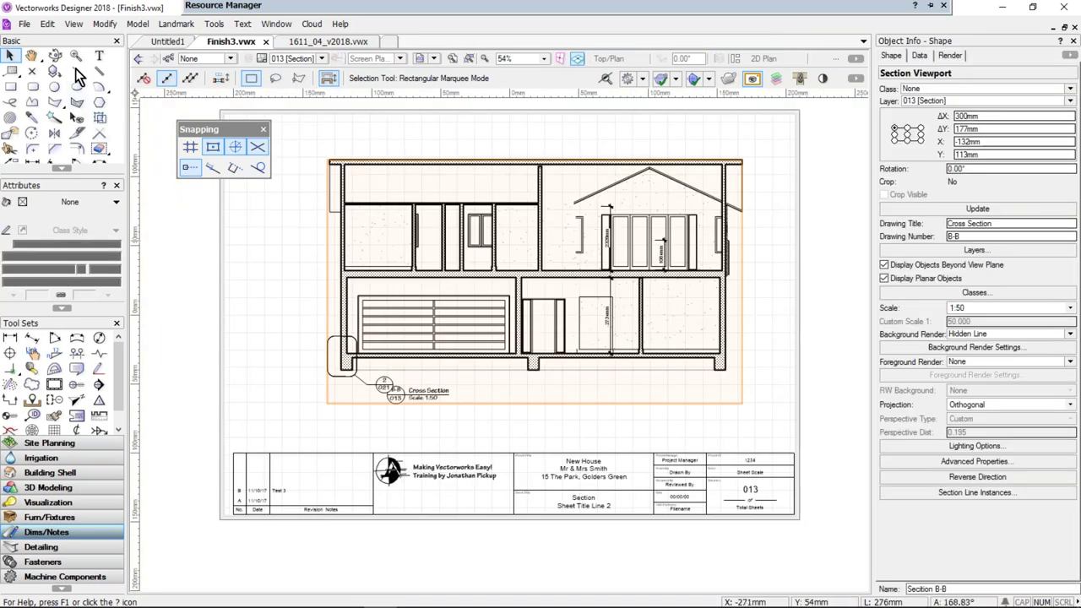
left_click(22, 23)
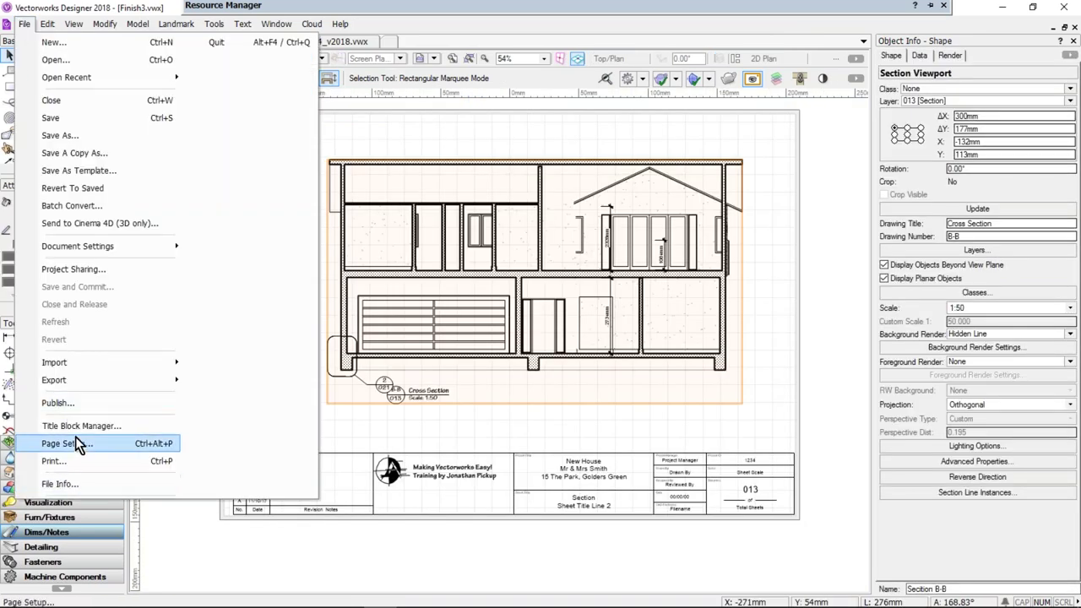
key("Escape")
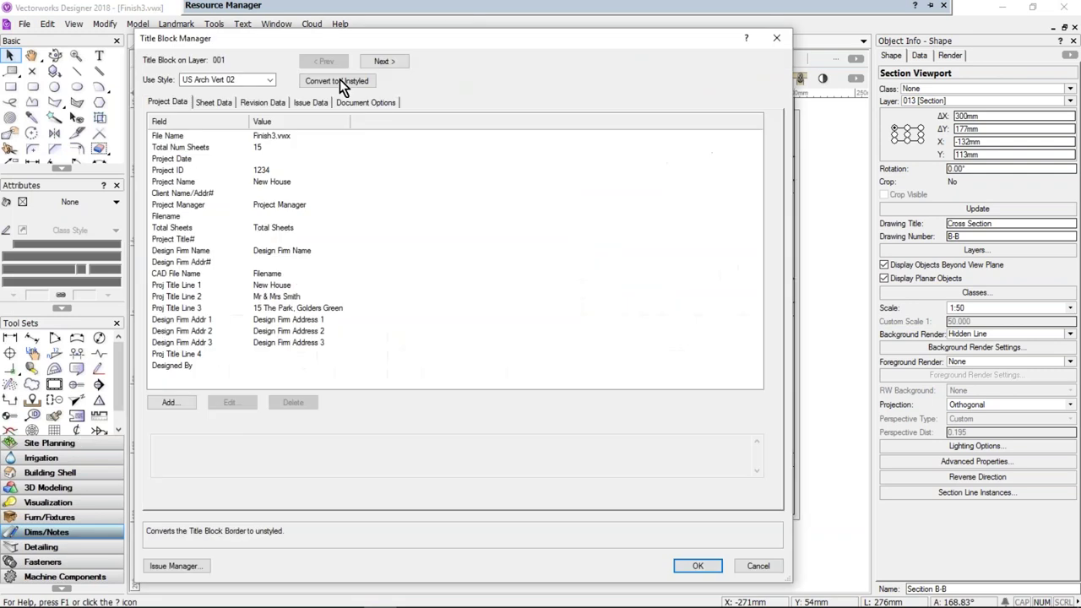
left_click(264, 103)
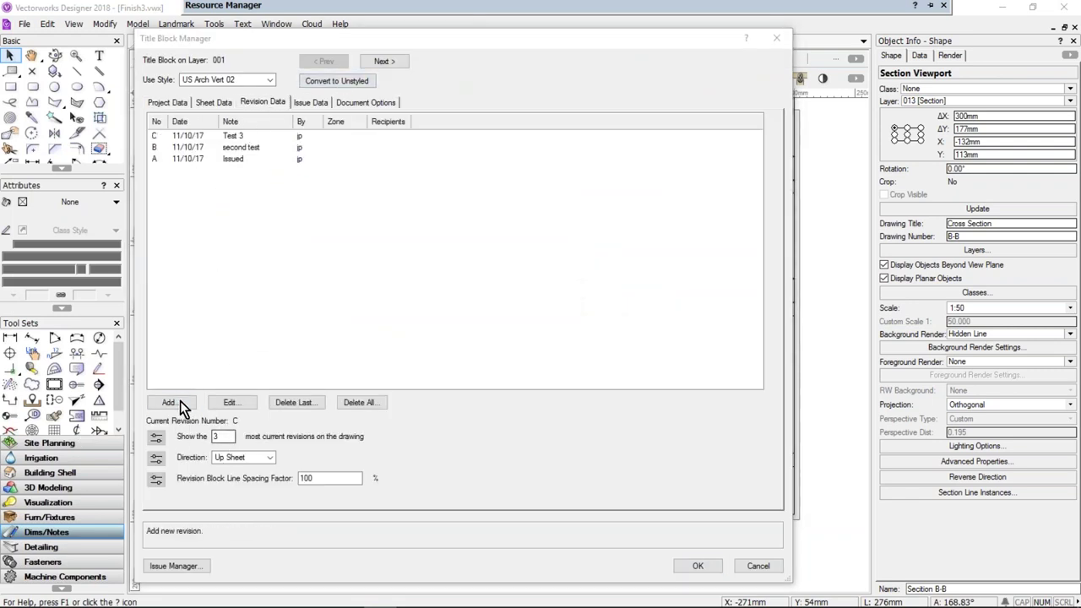
Add a new revision with the approver's initials and the description "revised bathroom", applying it to All Sheets
left_click(179, 403)
left_click(442, 270)
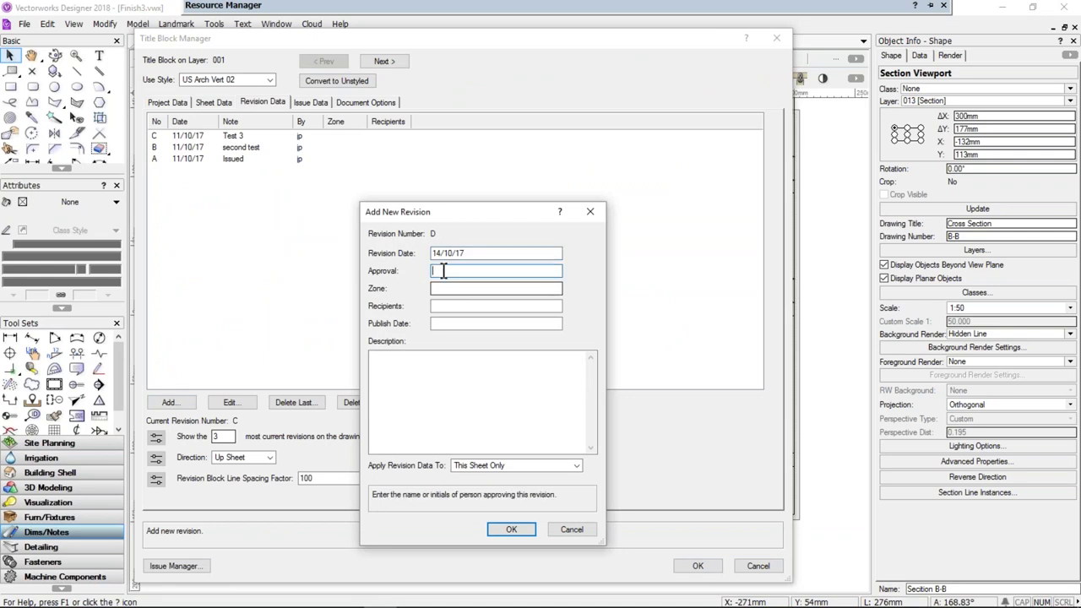
type("JP")
key("Tab")
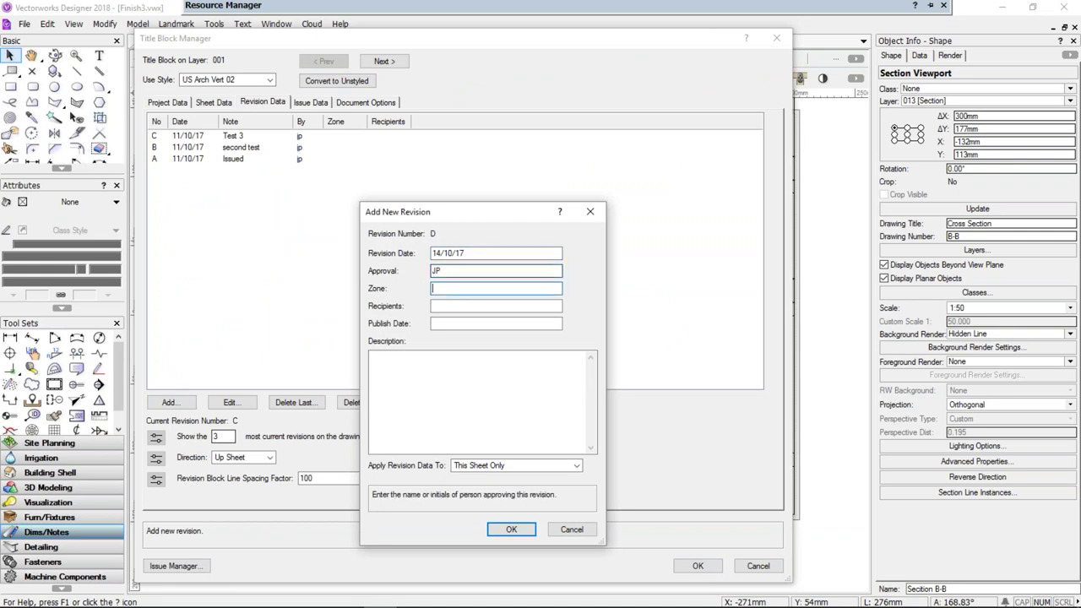
left_click(381, 382)
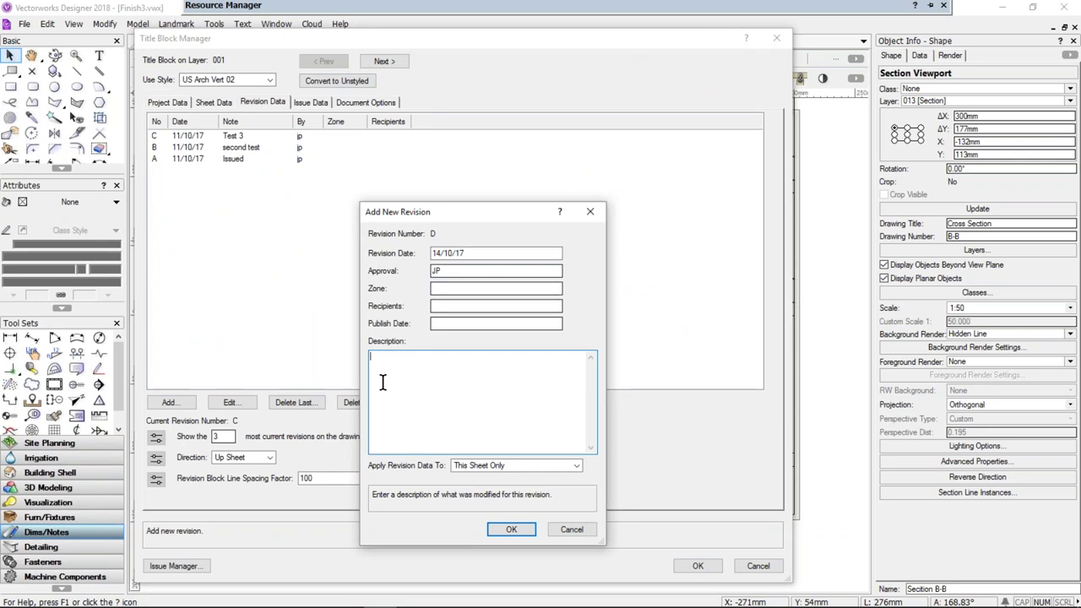
type("revied bathroom")
double_click(380, 356)
type("revised")
left_click(489, 469)
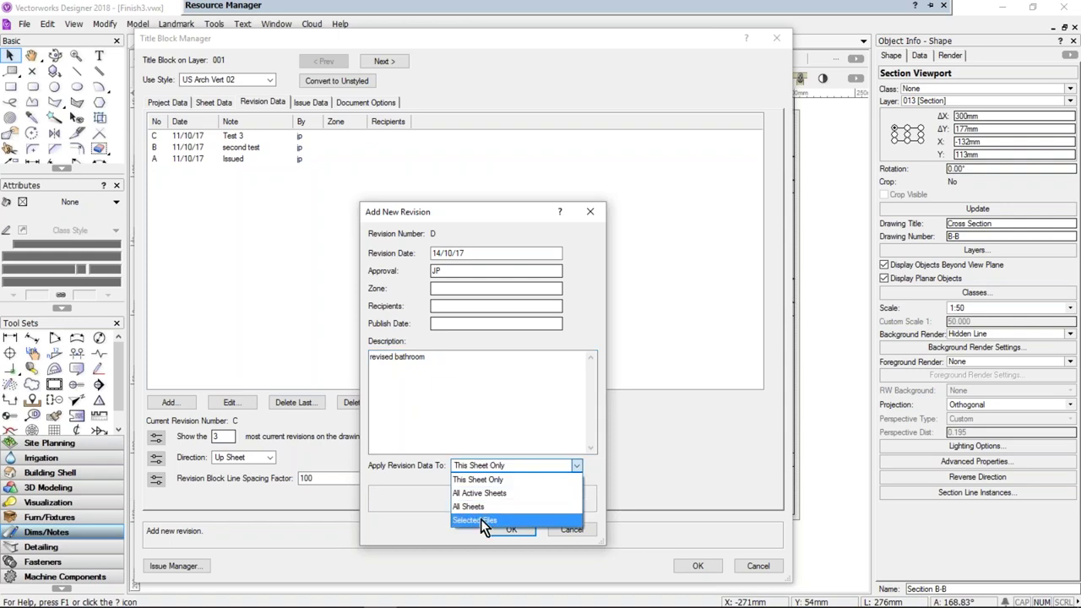
left_click(485, 506)
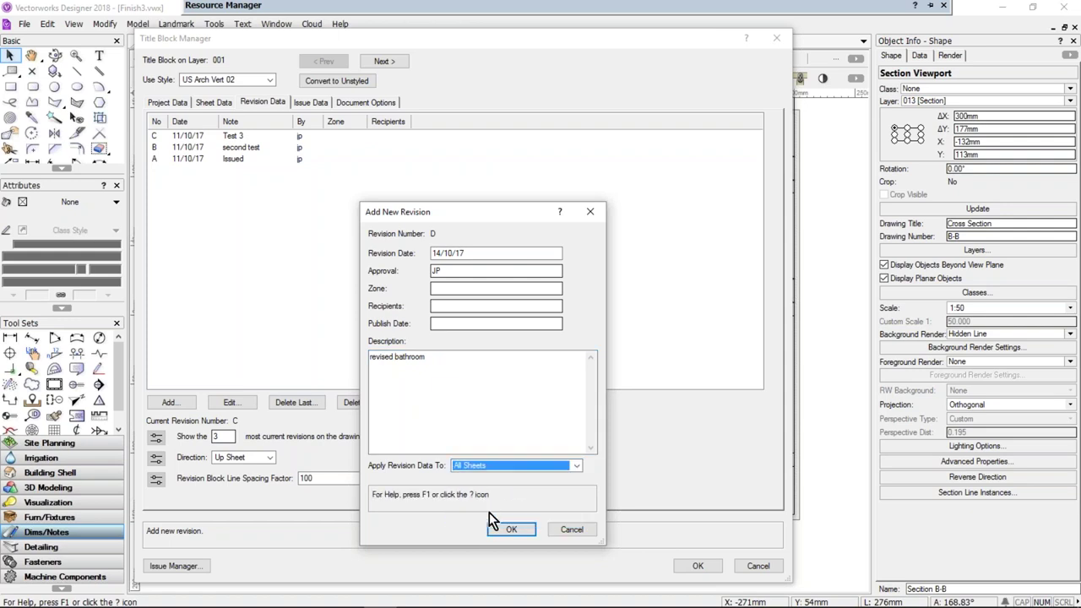
left_click(509, 529)
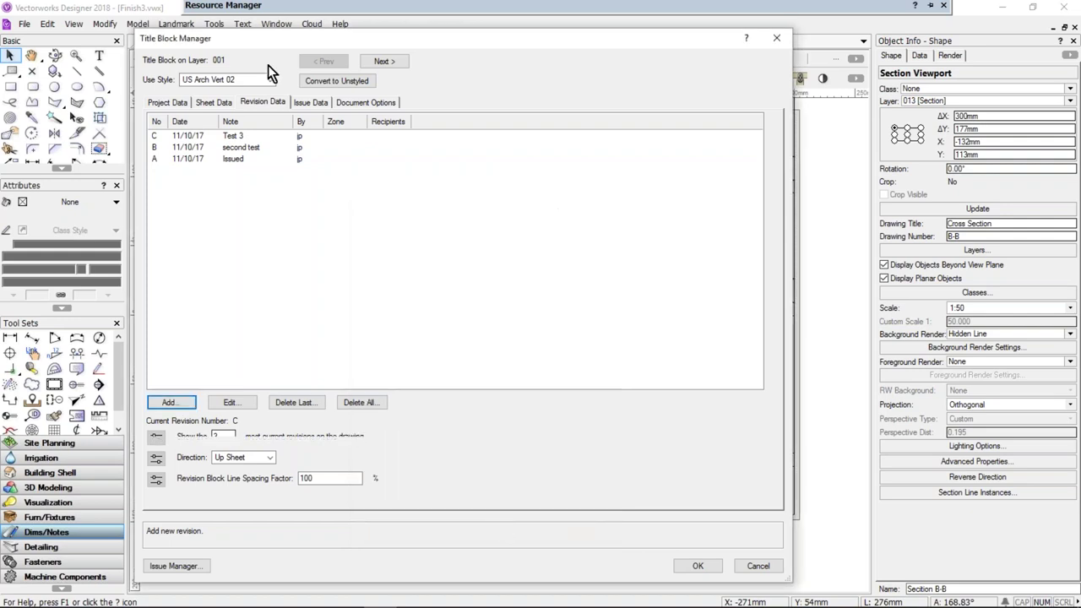
Add a new entry to the issue data with the approver's initials and the description "revised issue"
left_click(311, 103)
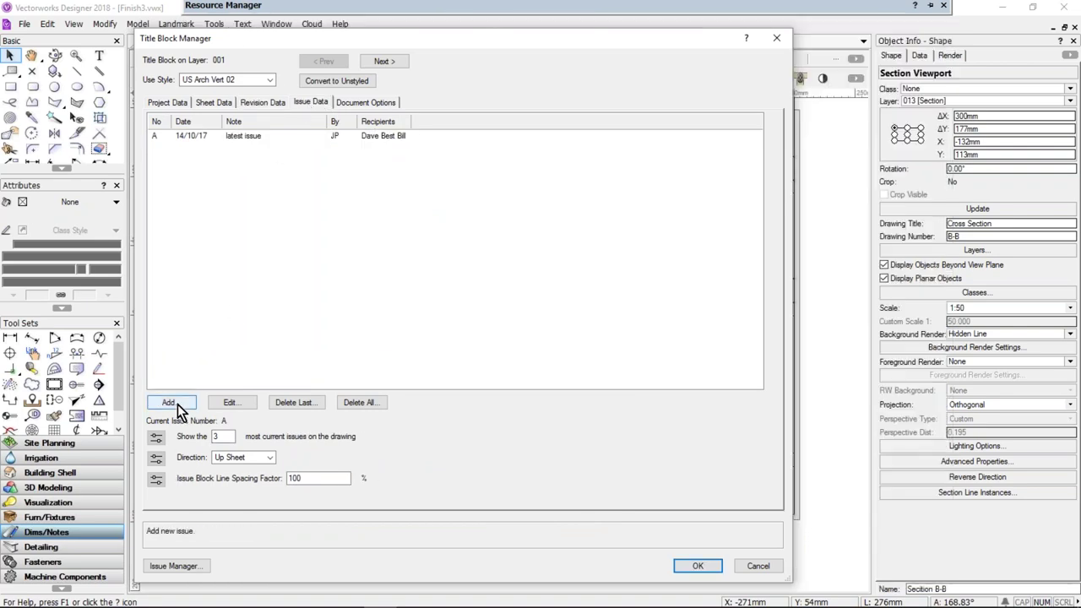
left_click(169, 403)
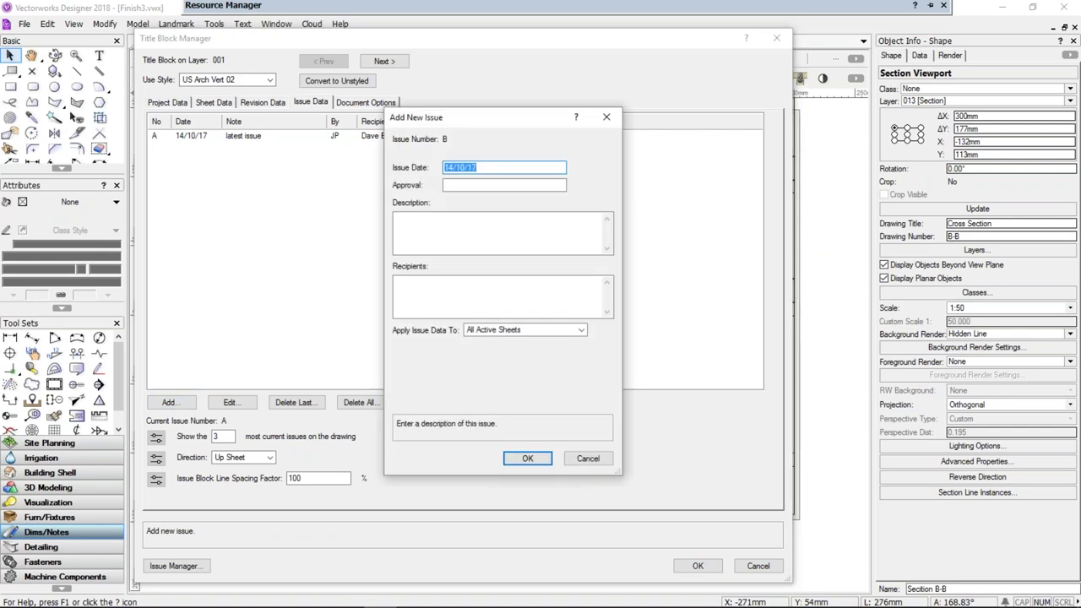
left_click(456, 184)
type("JP")
left_click(541, 222)
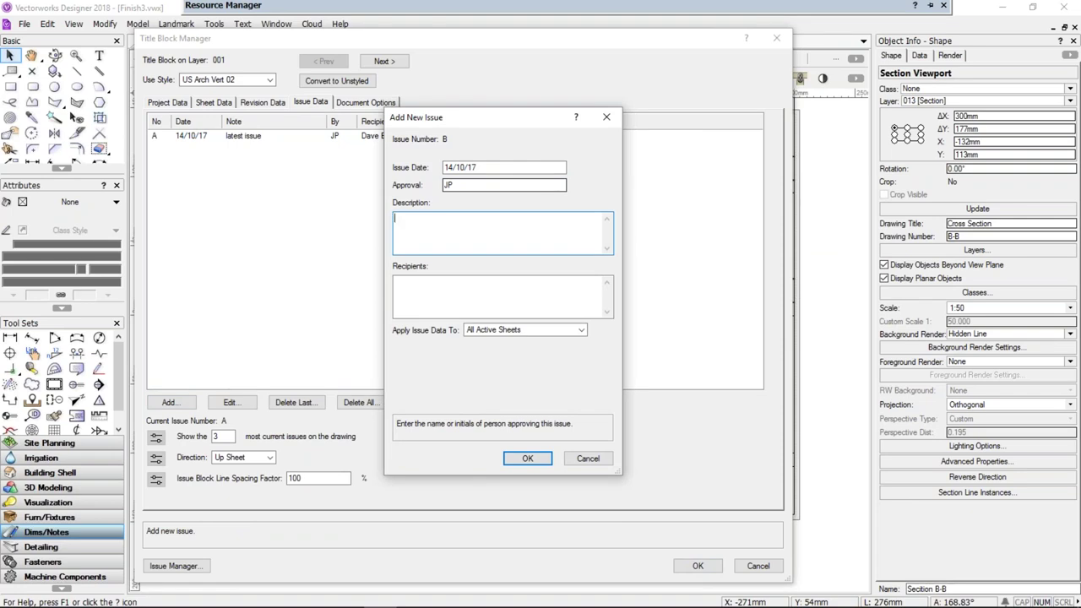
type("revised issue")
key("Tab")
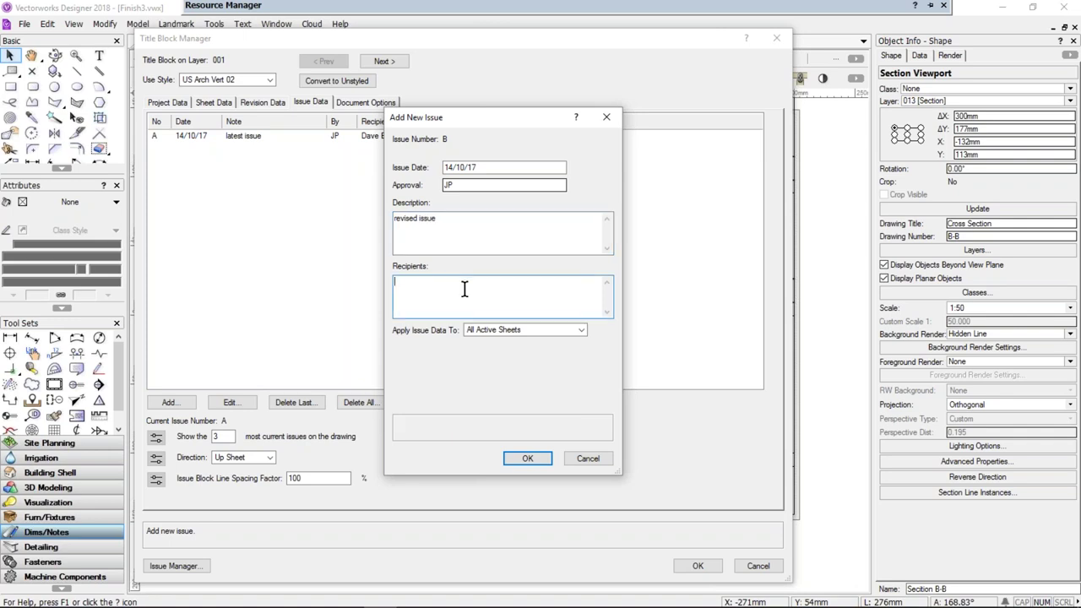
left_click(511, 330)
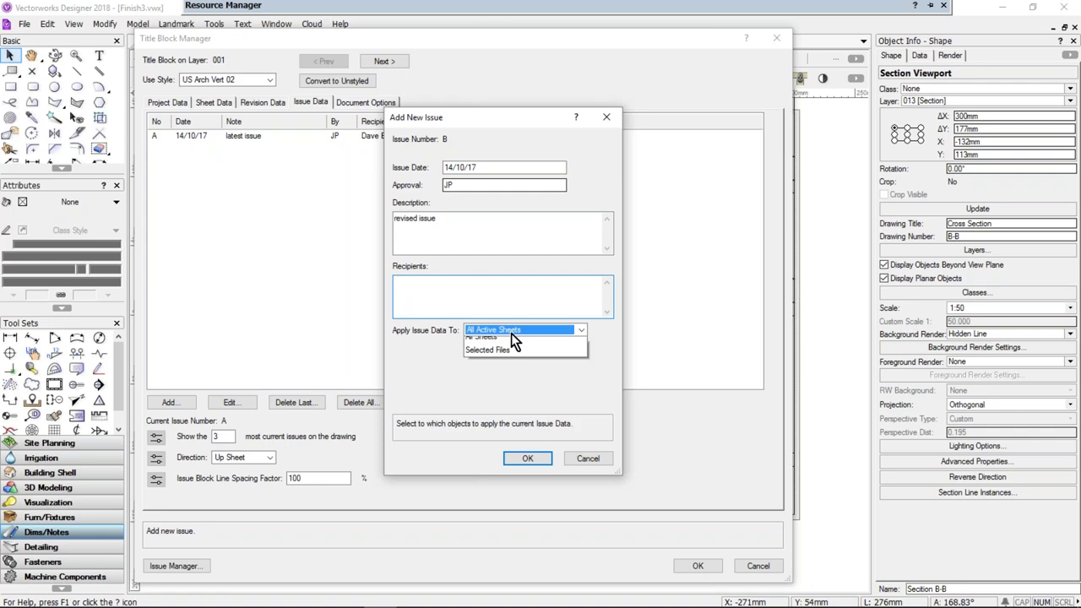
left_click(505, 373)
left_click(544, 461)
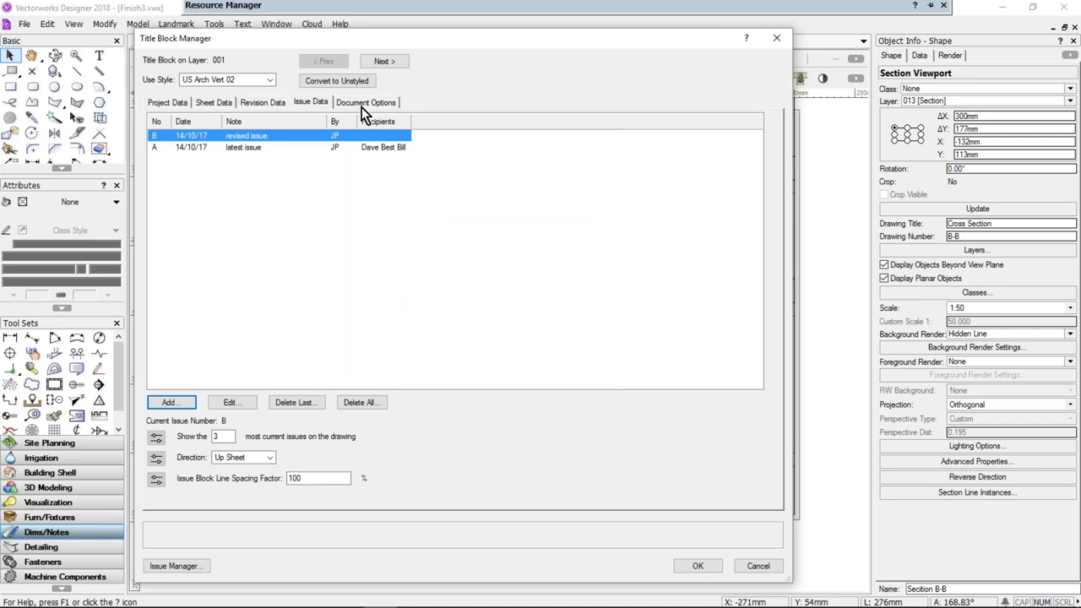
In the Issue Manager, enable the project issue and revision histories, creating multiple issue worksheets placed on sheet layer Sht-1
left_click(175, 566)
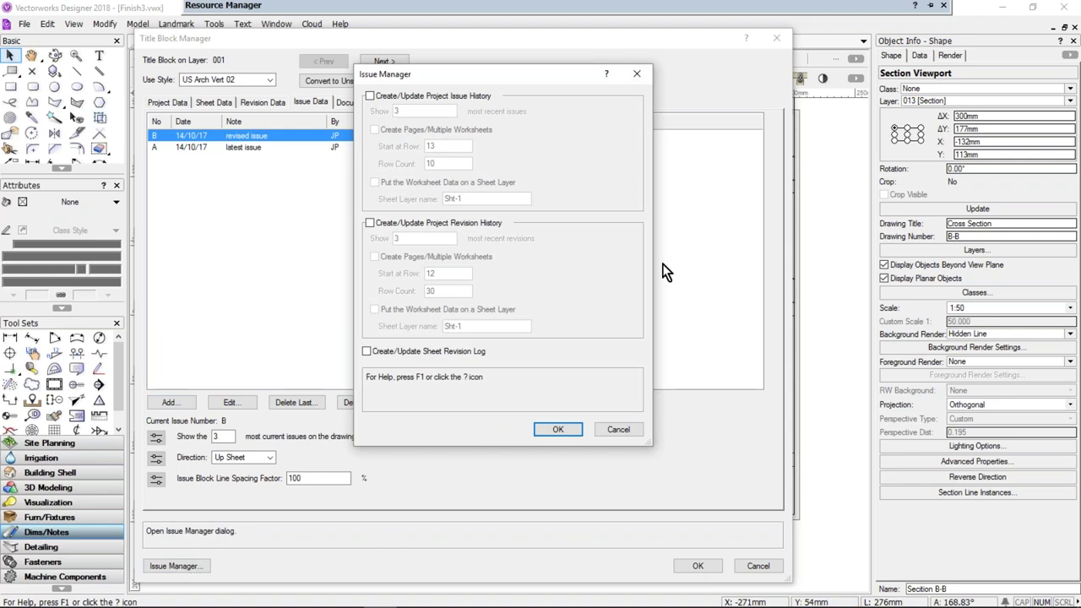
left_click(422, 222)
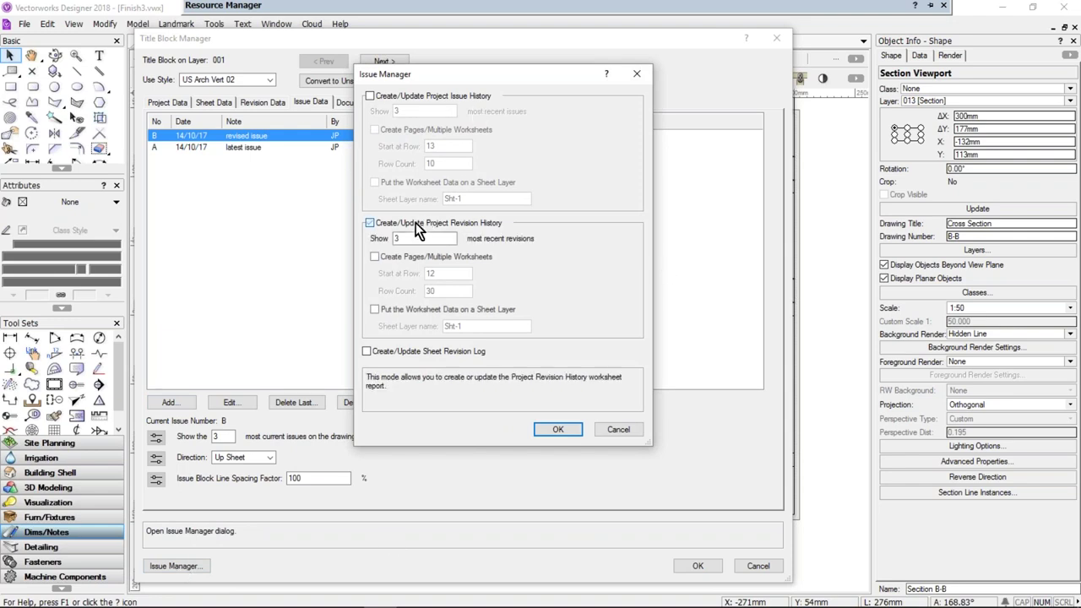
left_click(382, 98)
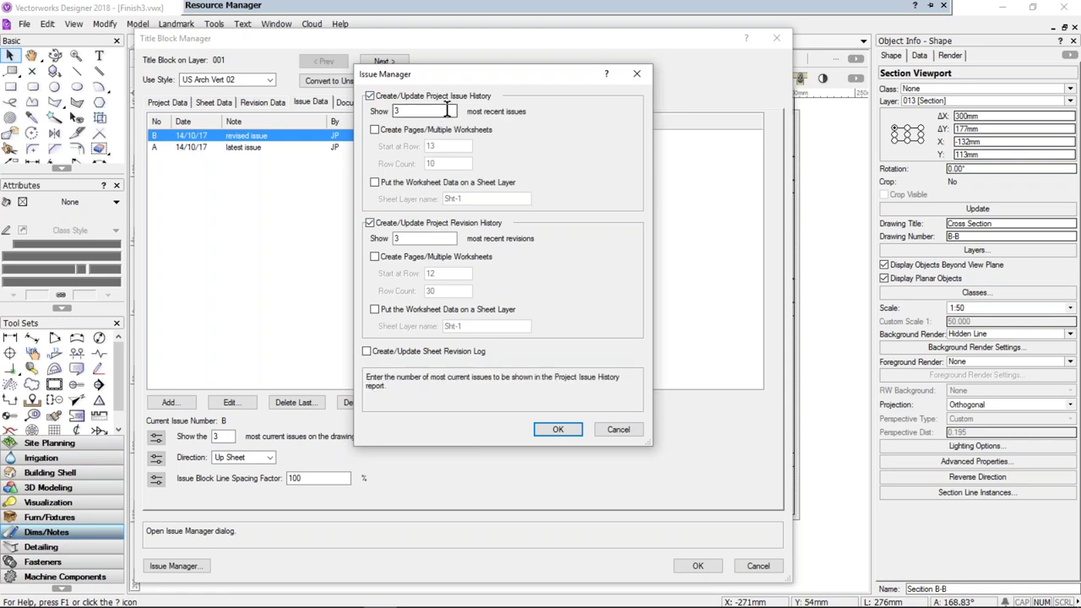
left_click(376, 132)
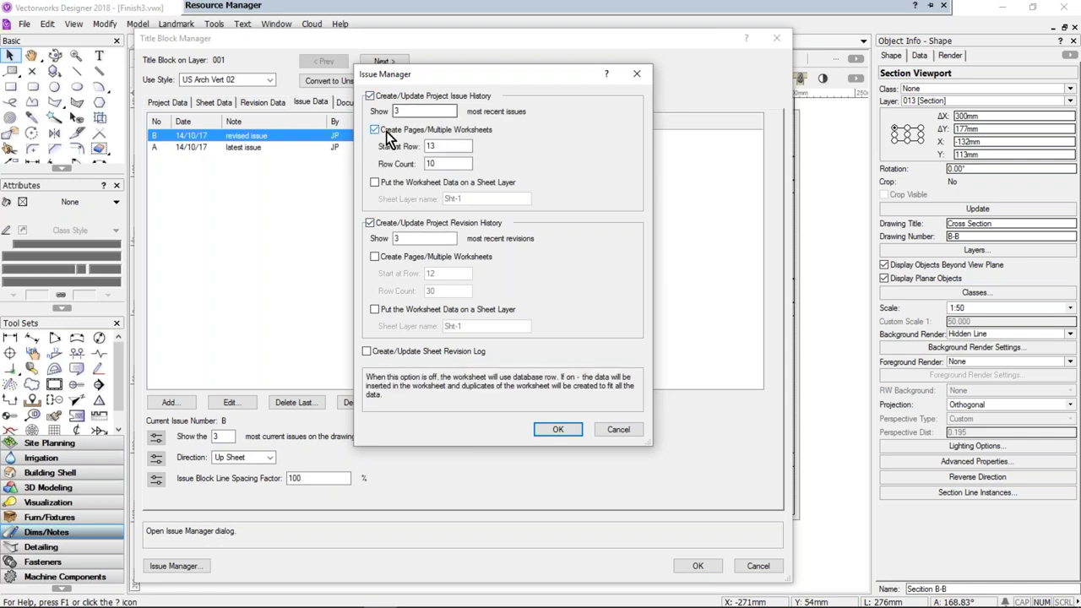
left_click(377, 182)
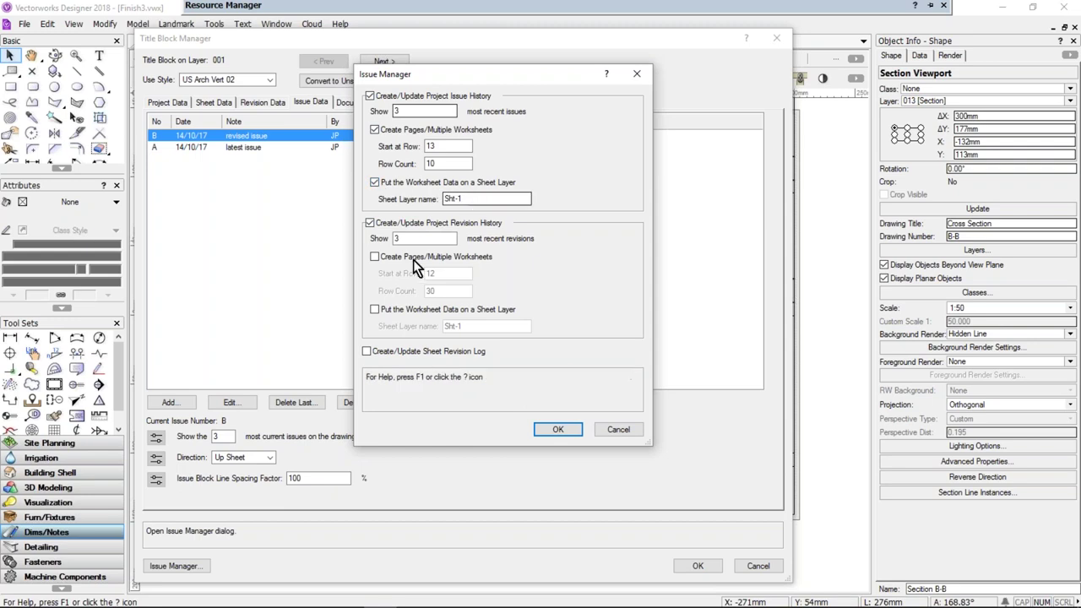
Create multiple project revision history worksheets on sheet layer Sht-2, include the Sheet Revision Log, and accept the Issue Manager and title block settings
left_click(373, 258)
left_click(376, 310)
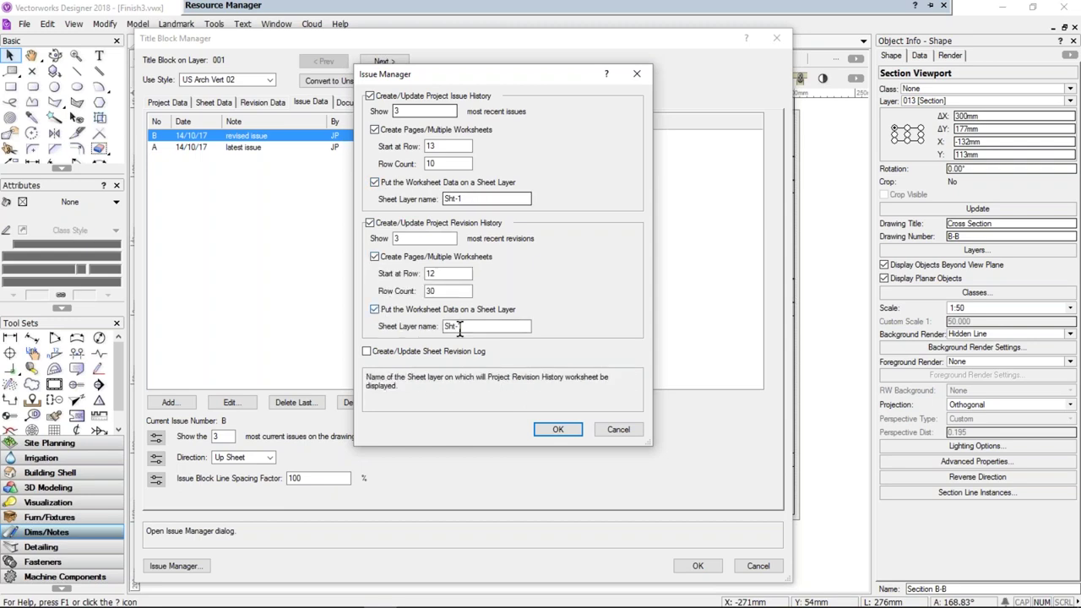
left_click(476, 329)
key("BackSpace")
type("2")
left_click(428, 358)
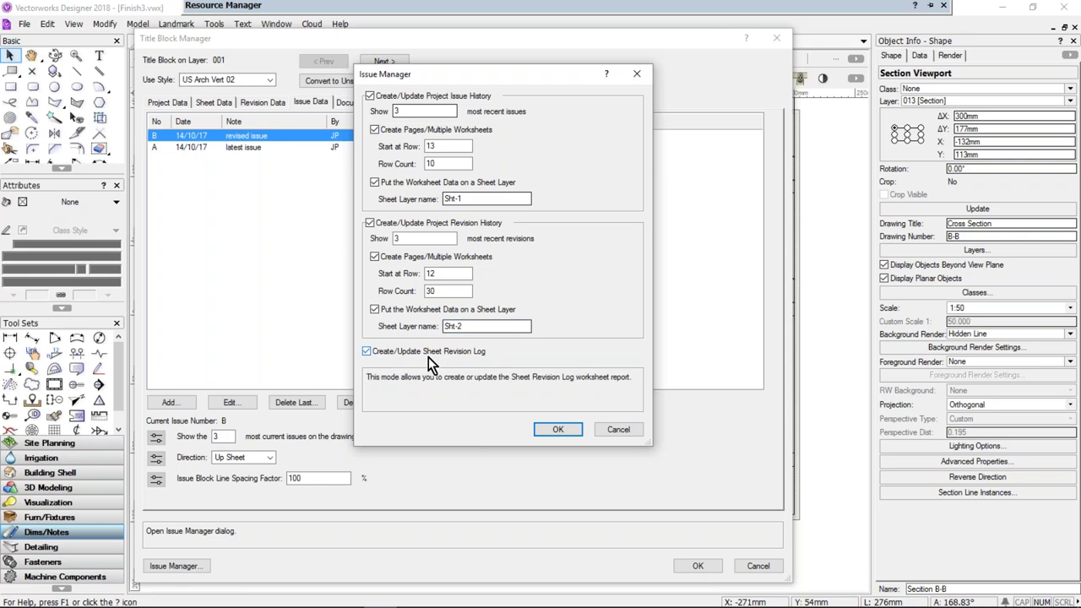
left_click(557, 430)
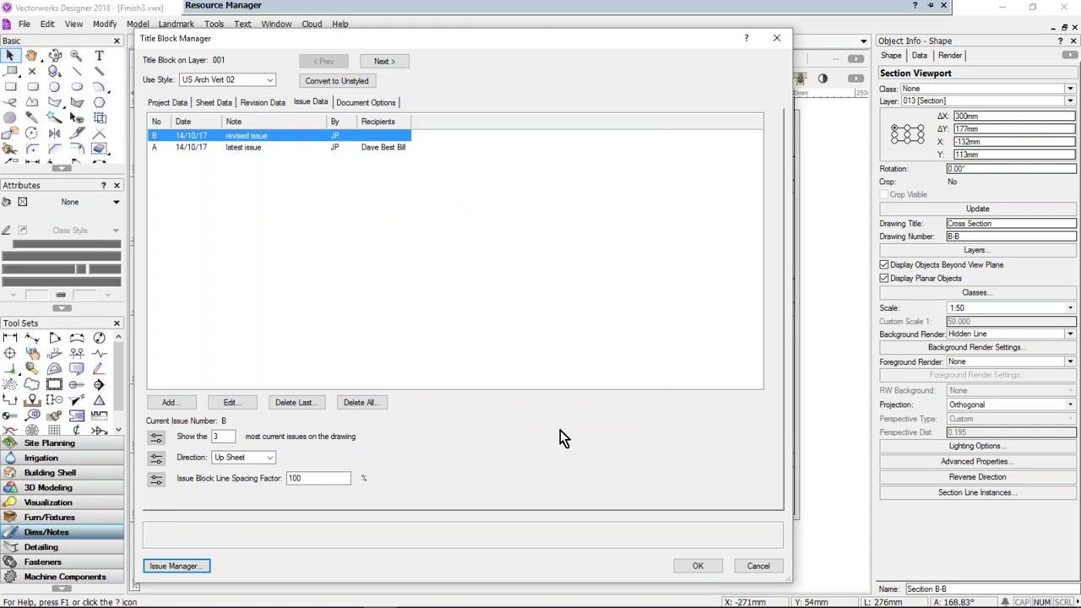
left_click(698, 568)
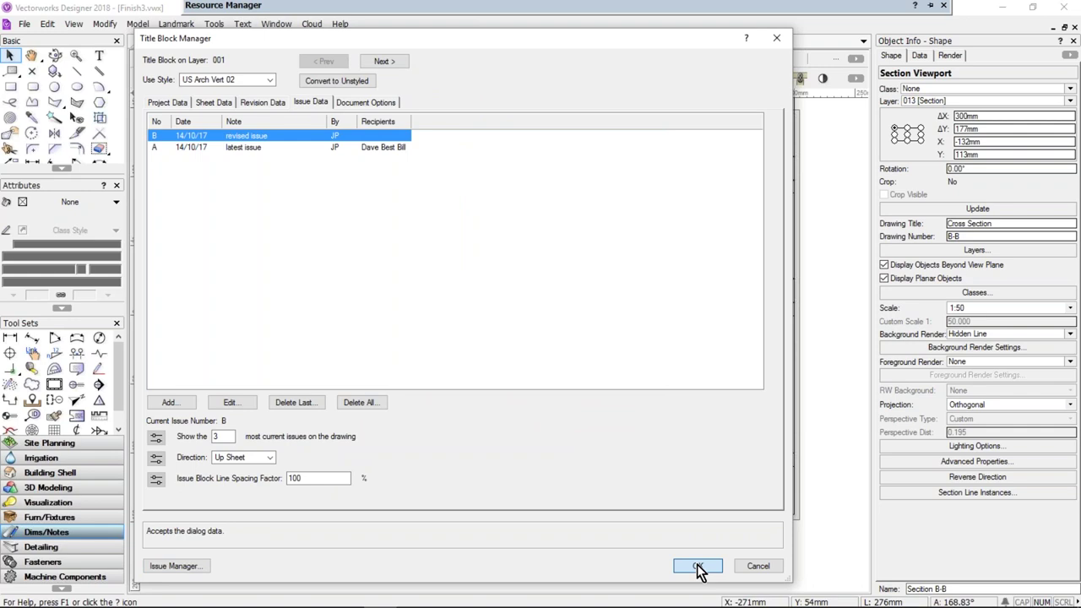
left_click(700, 570)
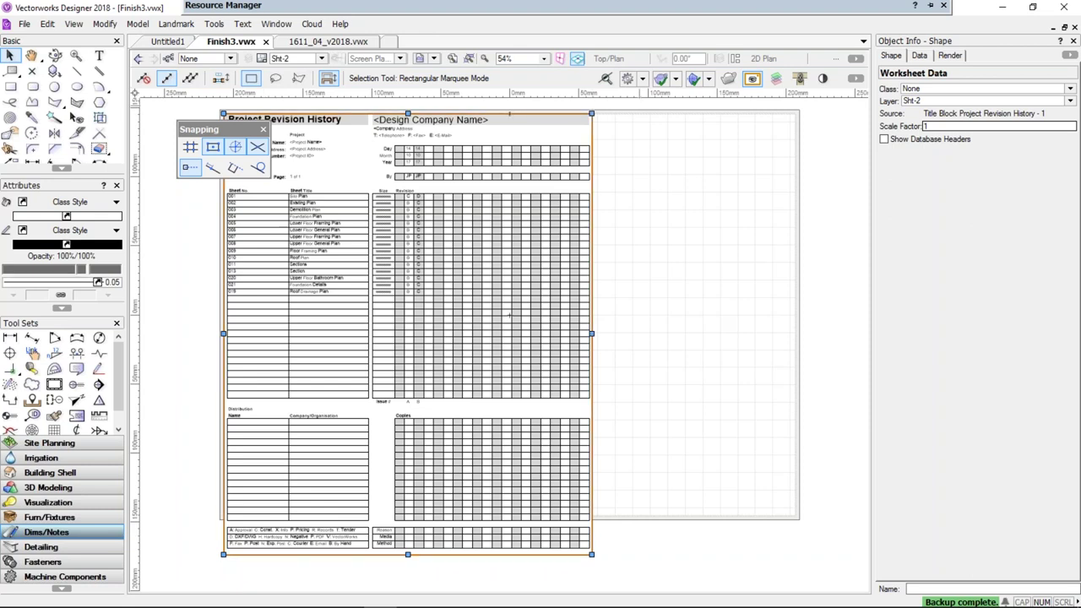
Examine the Project Revision History worksheet on Sht-2, from its dates and sheet revisions down to the distribution section
scroll(596, 110, "up", 2)
middle_click_drag(228, 311, 435, 291)
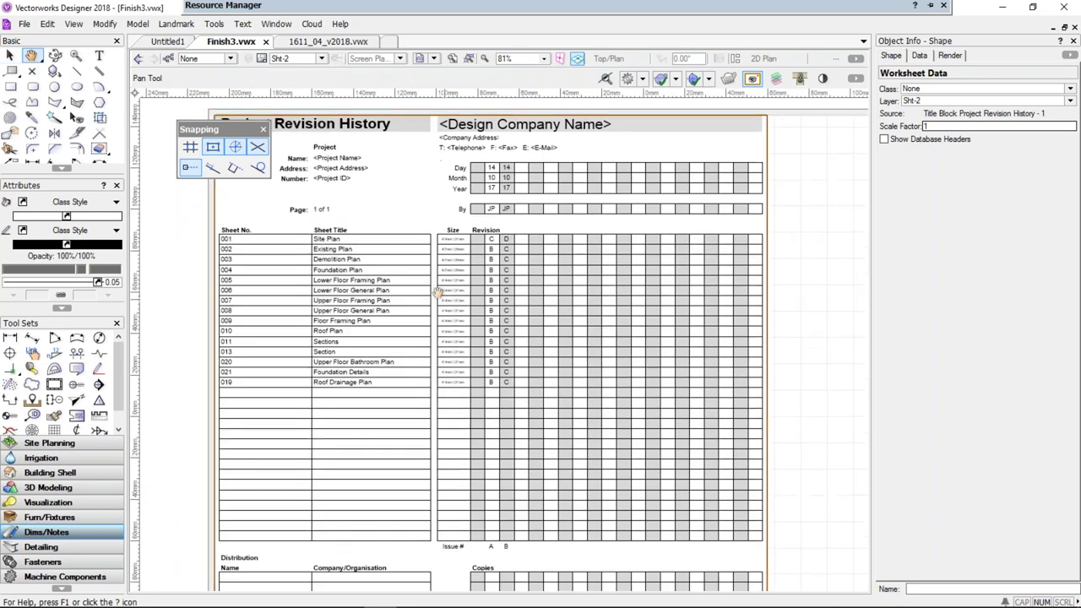
scroll(435, 291, "up", 2)
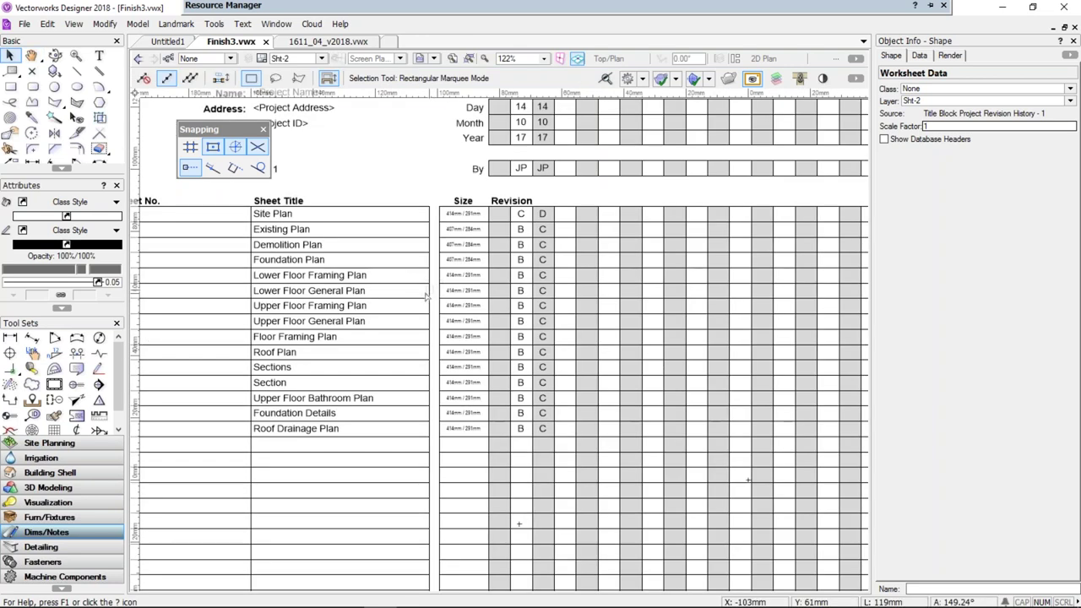
middle_click_drag(547, 195, 541, 308)
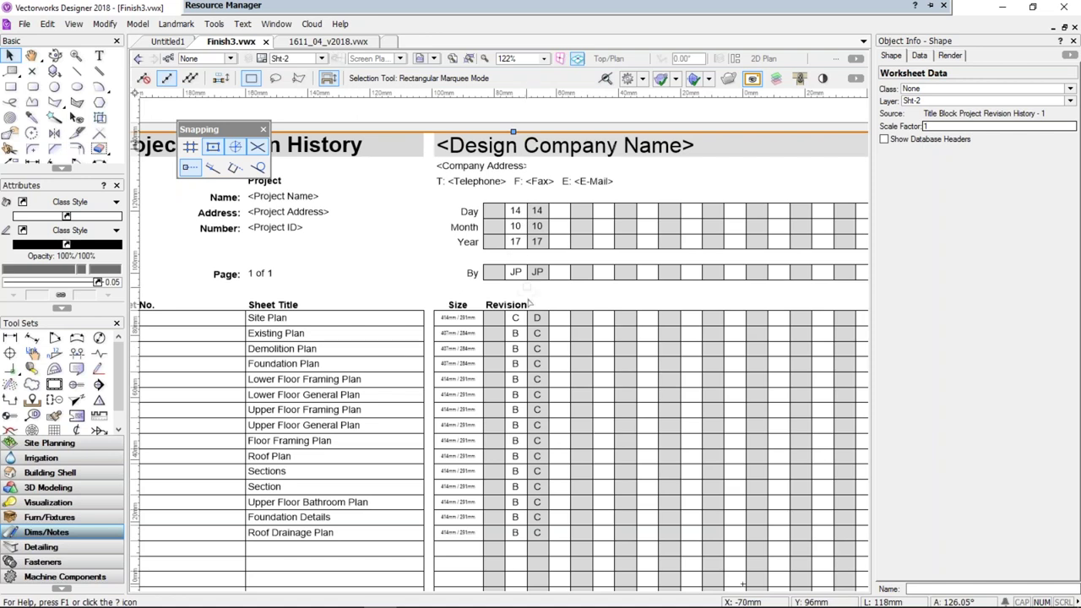
mouse_move(517, 289)
middle_mouse_down()
mouse_move(541, 272)
mouse_move(613, 146)
middle_mouse_up()
scroll(623, 322, "down", 3)
middle_click_drag(604, 382, 536, 226)
scroll(500, 355, "up", 2)
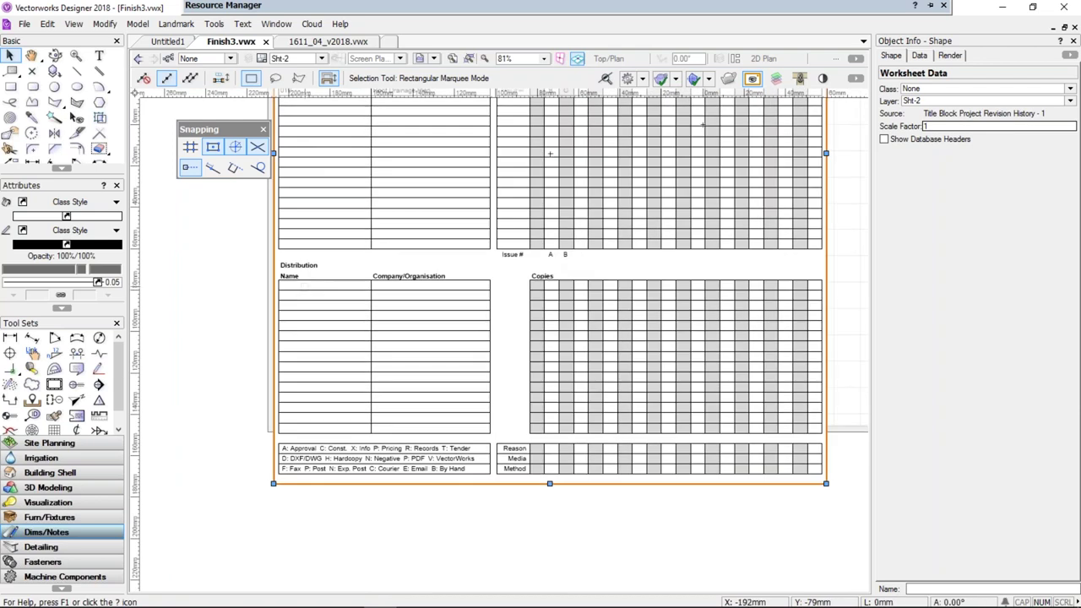
Open the Project Revision History worksheet, inspect the Name, Company/Organisation and Copies cells under Distribution, and close it to view the whole sheet
double_click(501, 311)
scroll(652, 313, "down", 5)
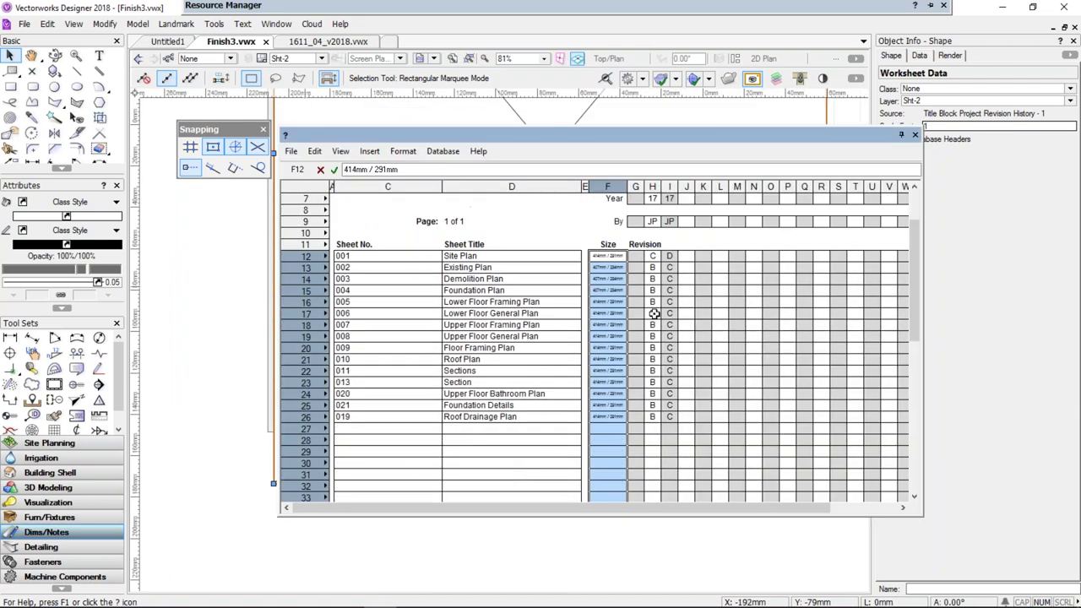
scroll(653, 314, "down", 5)
left_click(377, 326)
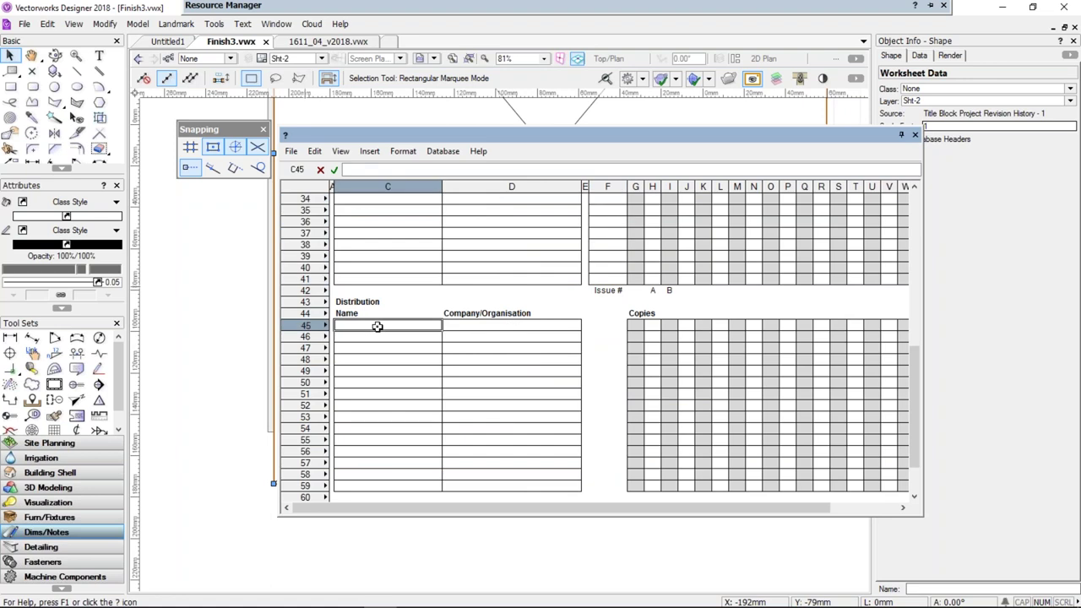
left_click(483, 328)
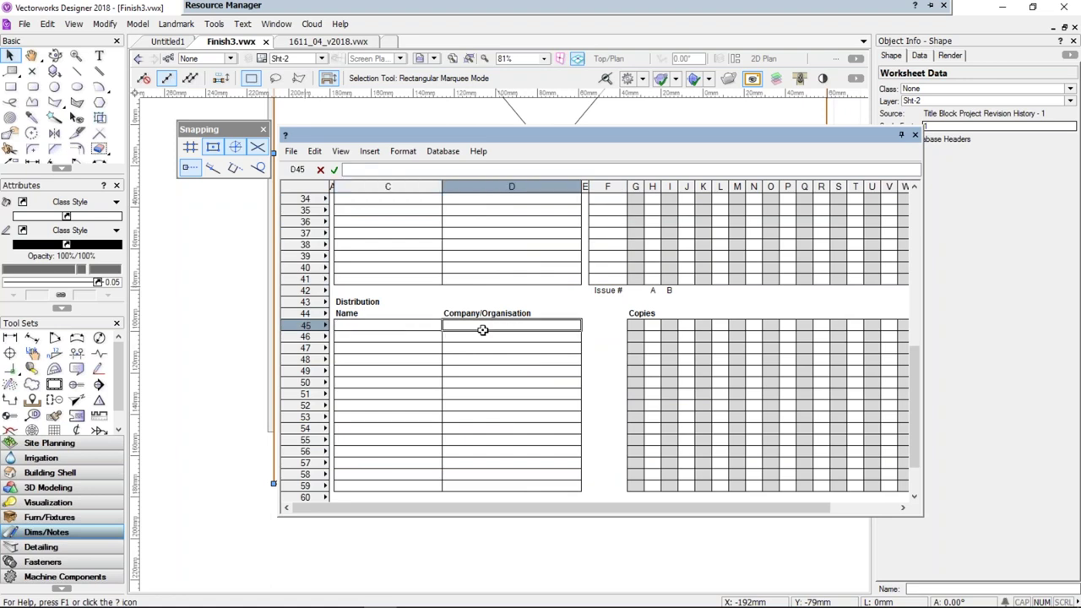
left_click(671, 326)
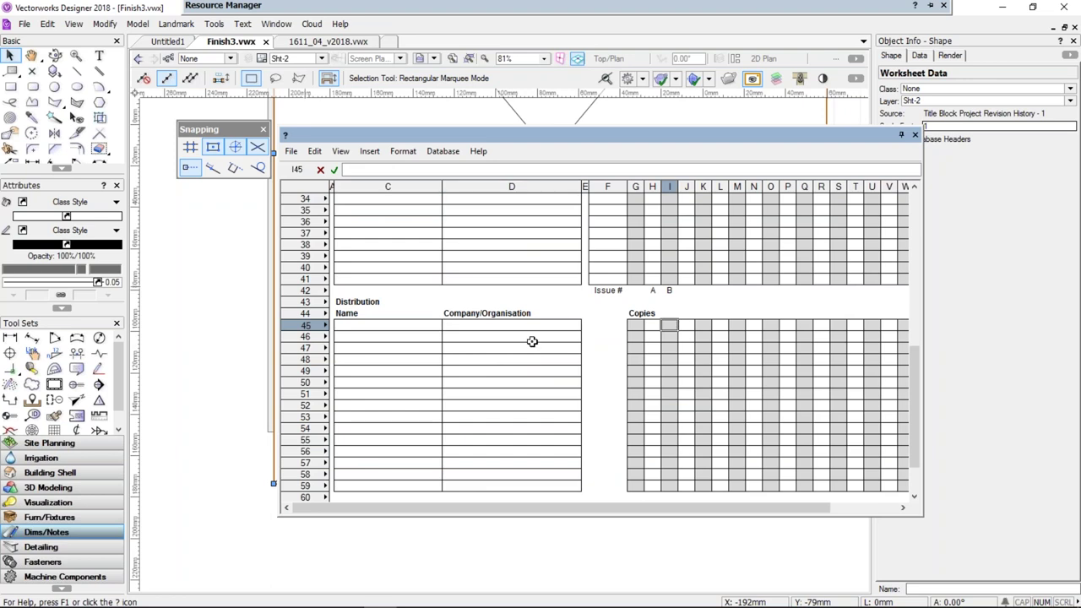
left_click(347, 337)
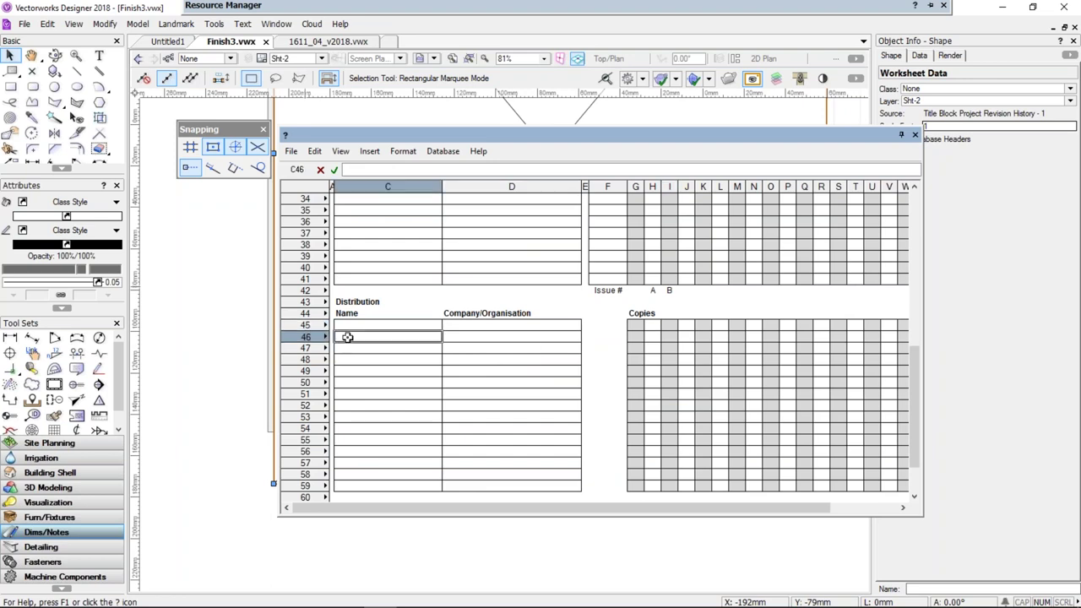
left_click(471, 337)
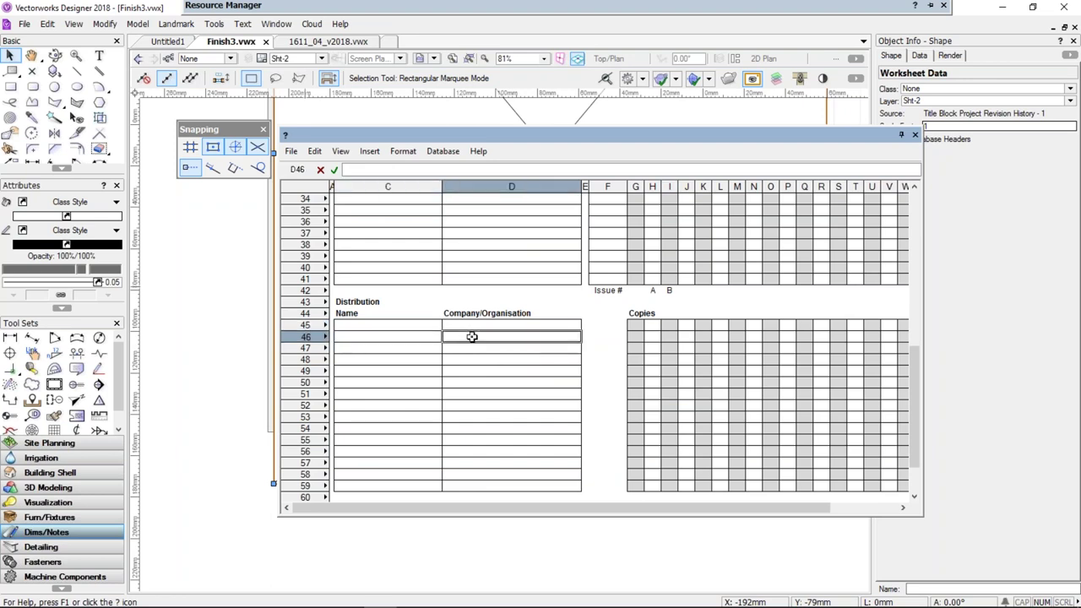
left_click(671, 338)
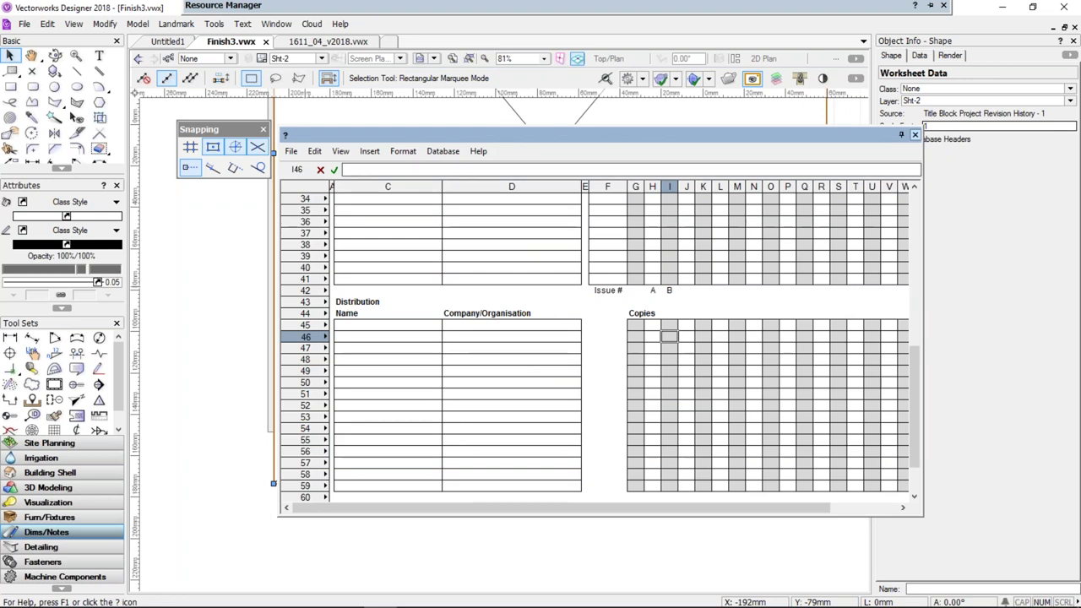
left_click(915, 135)
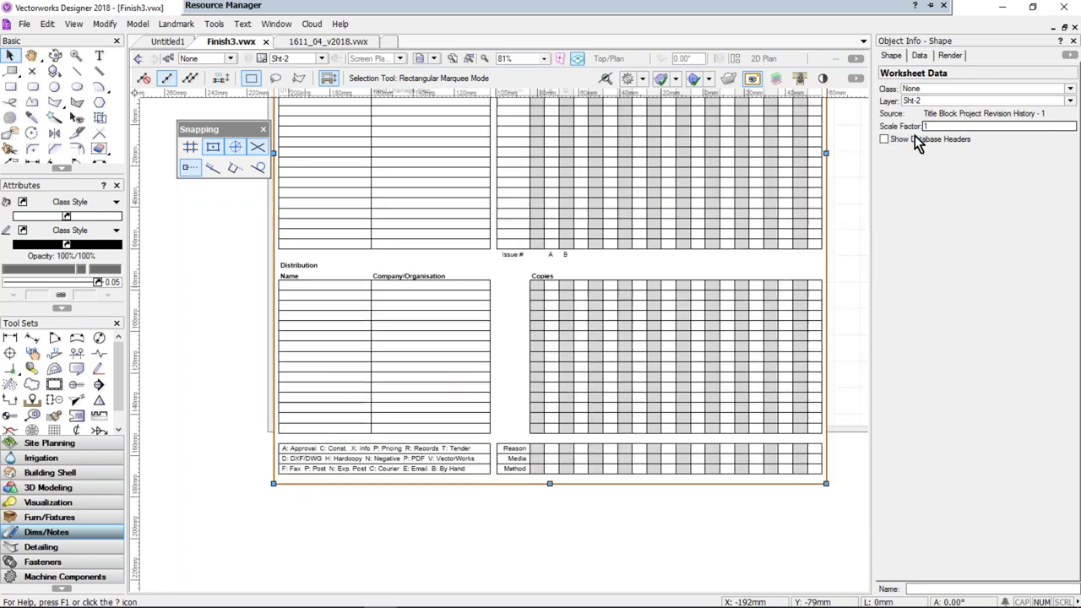
key("space")
left_click_drag(688, 233, 596, 379)
scroll(583, 372, "down", 2)
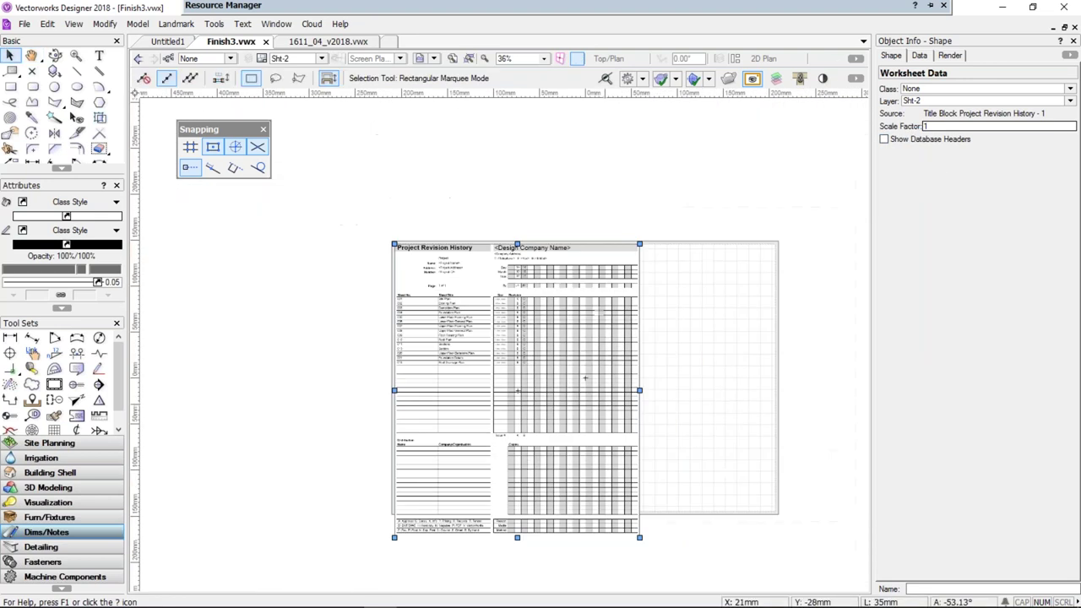
Examine the Project Revision History worksheet on Sht-2, checking the sheet numbers, titles, sizes and revision columns before viewing the whole worksheet
key("space")
left_click_drag(576, 366, 616, 318)
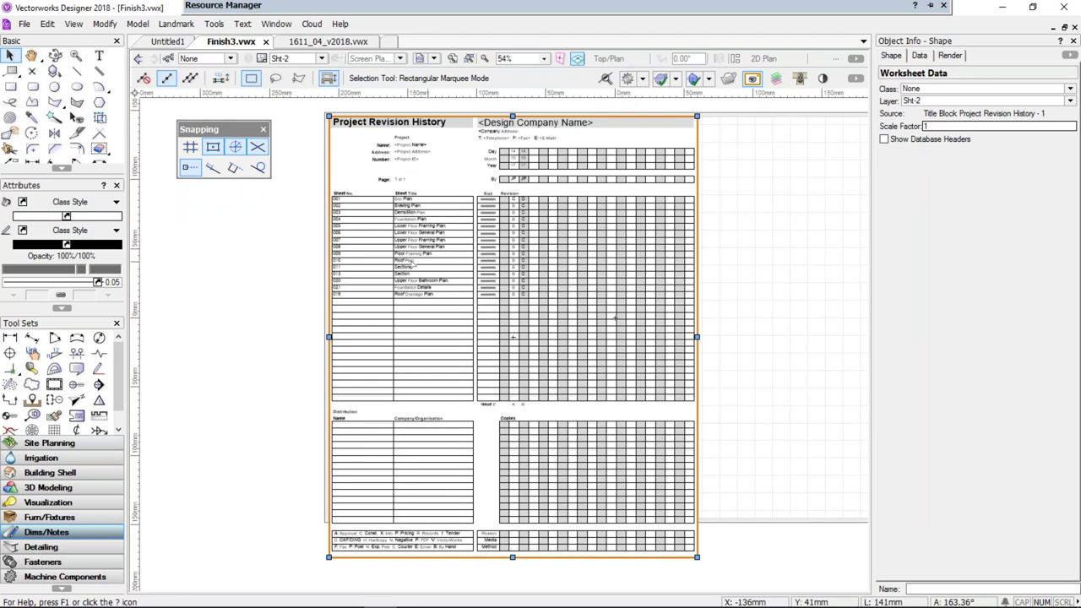
scroll(351, 205, "up", 4)
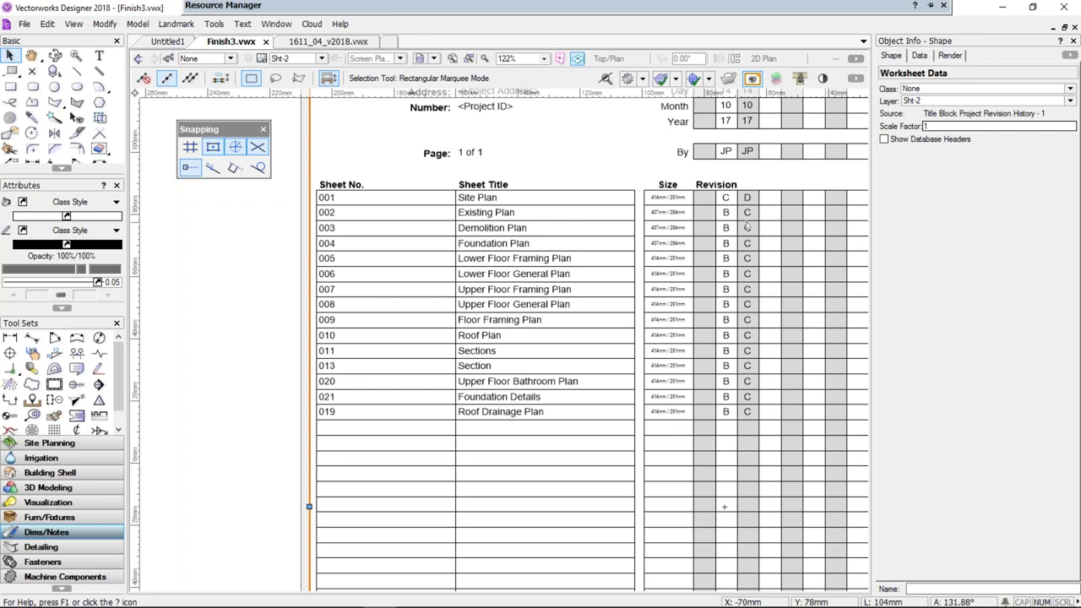
middle_click_drag(760, 441, 664, 431)
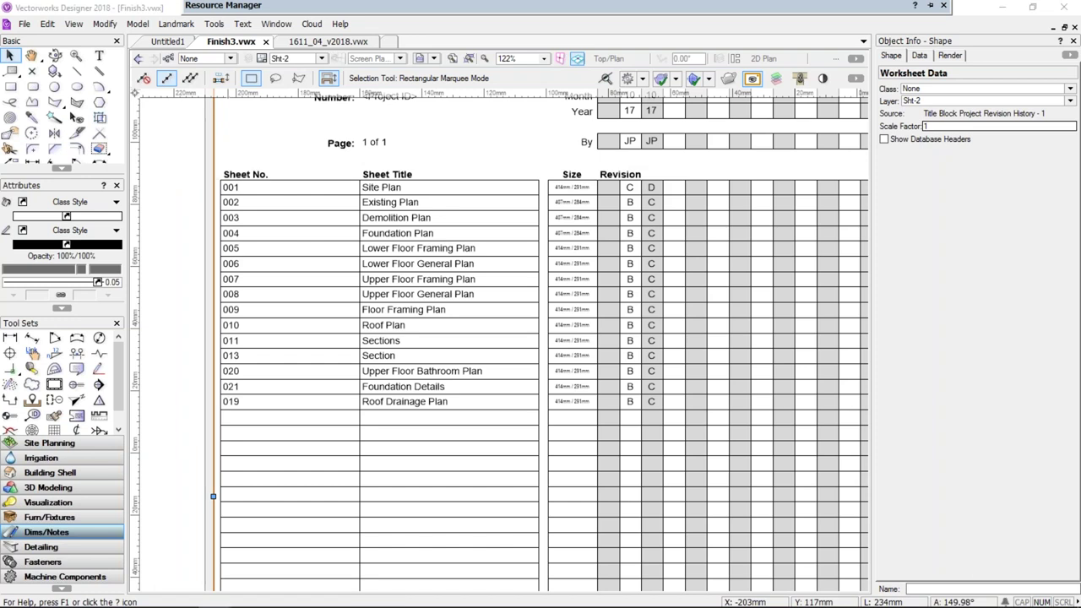
key("ctrl+8")
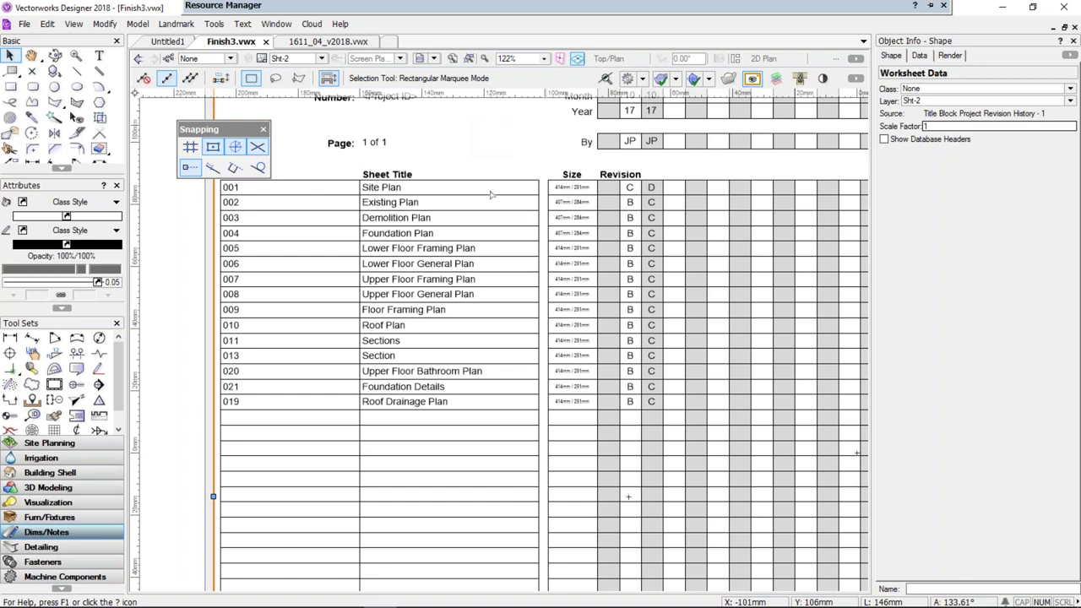
key("ctrl+4")
mouse_move(457, 212)
middle_mouse_down()
mouse_move(374, 218)
mouse_move(417, 228)
middle_mouse_up()
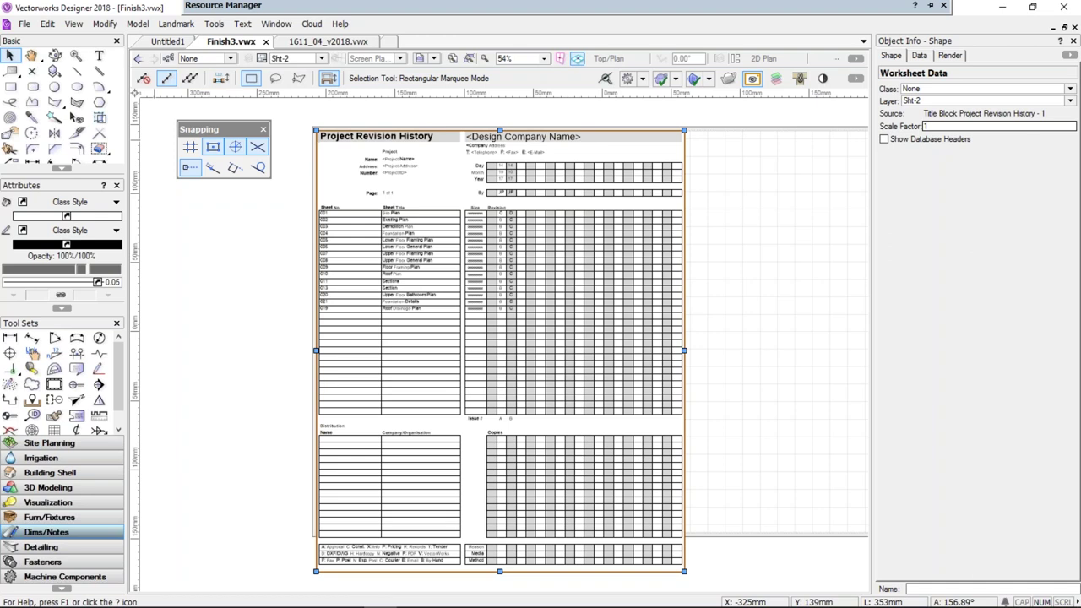
Activate the 2-Floor design layer, show the model in a right rear isometric view, and select the short weatherboard wall beside the deck
left_click(322, 60)
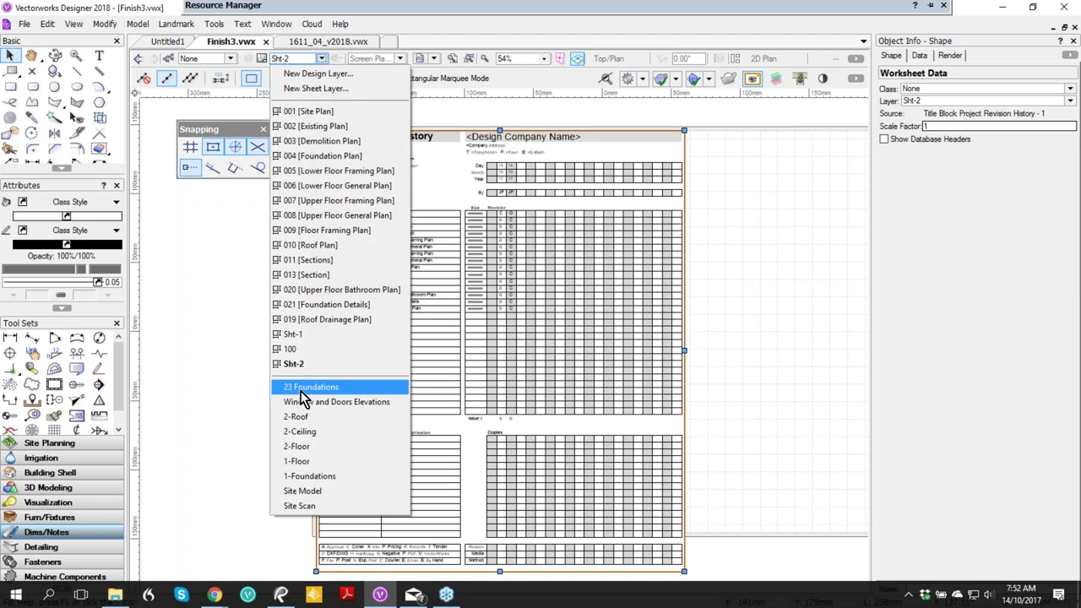
left_click(307, 447)
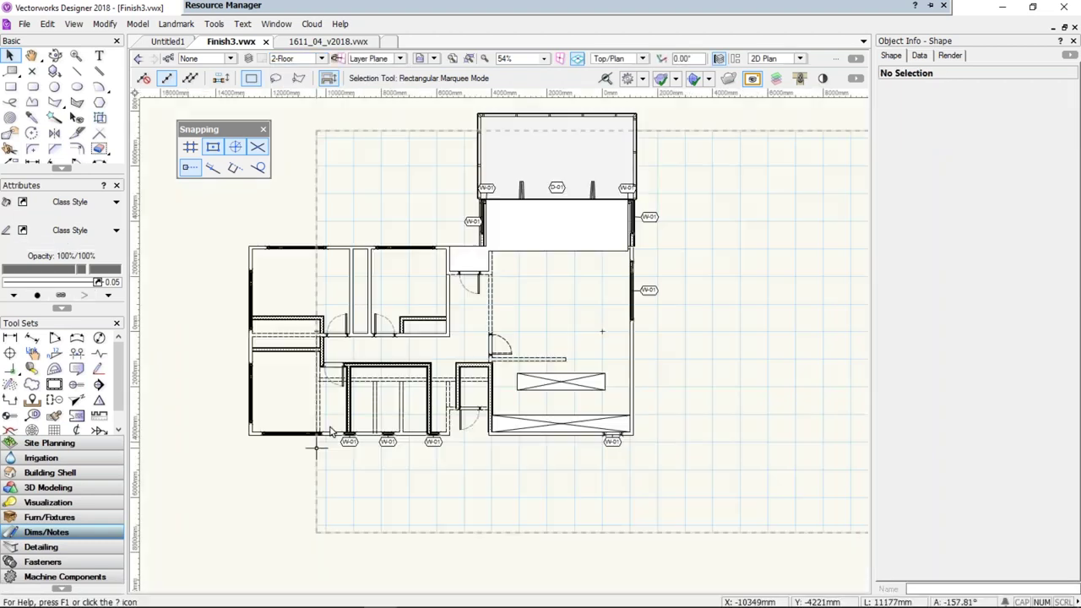
key("KP_3")
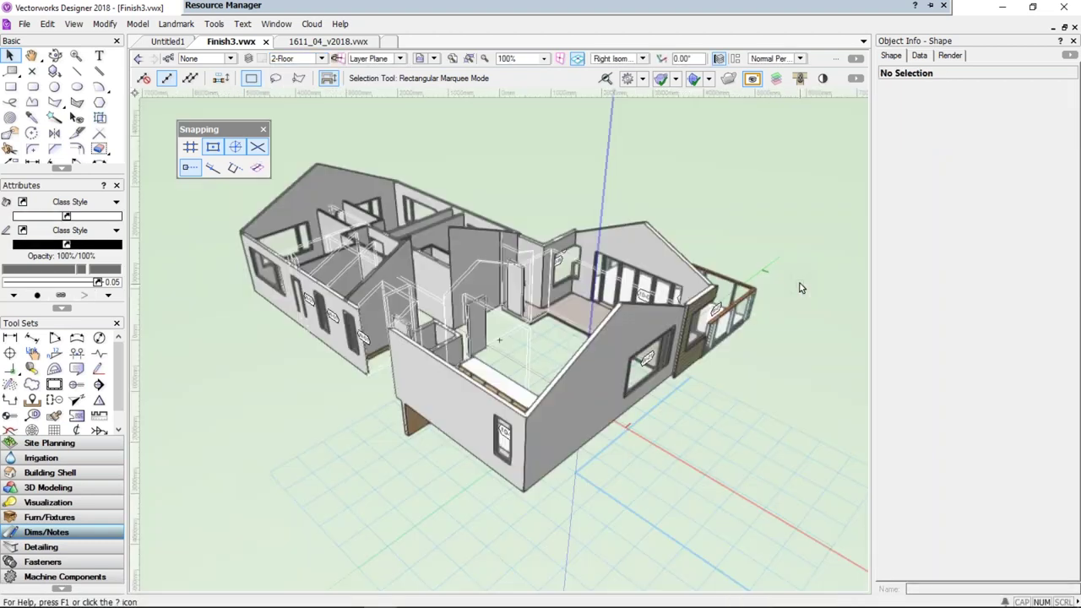
key("KP_9")
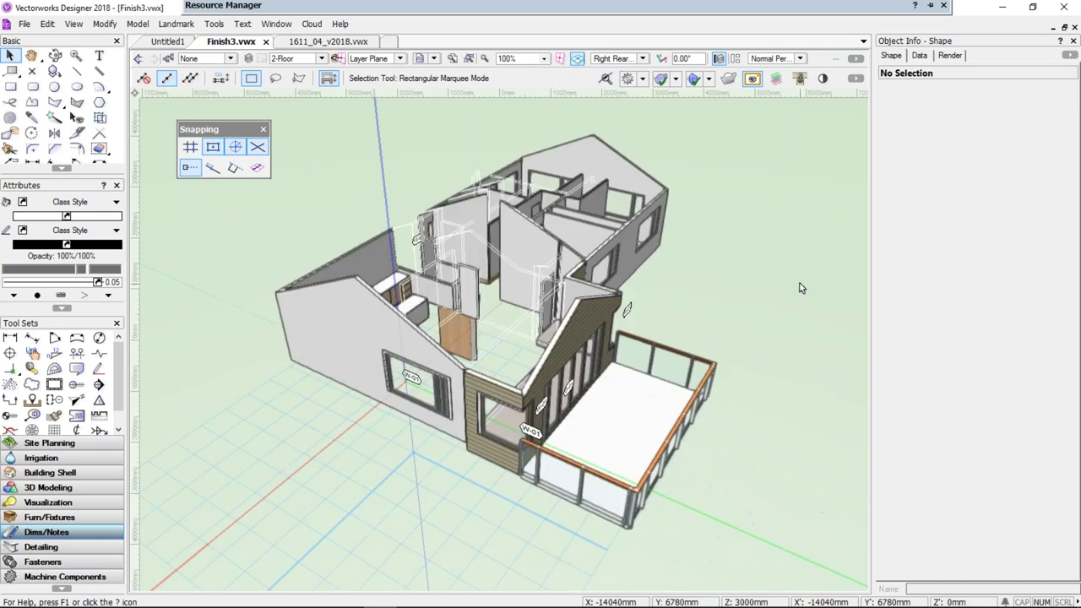
scroll(467, 488, "up", 4)
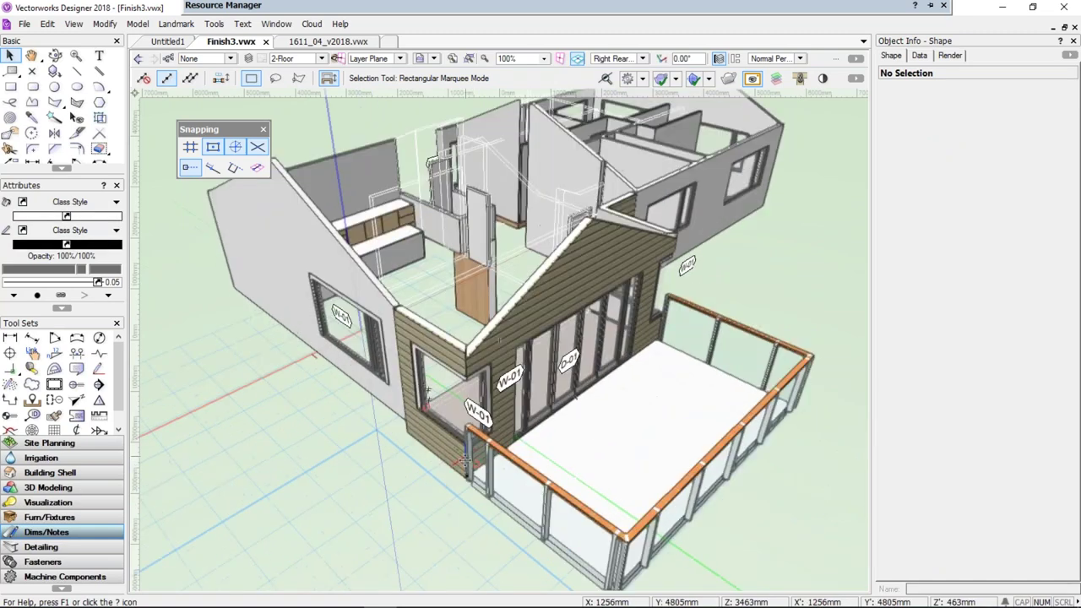
middle_click_drag(467, 489, 459, 425)
scroll(470, 439, "up", 2)
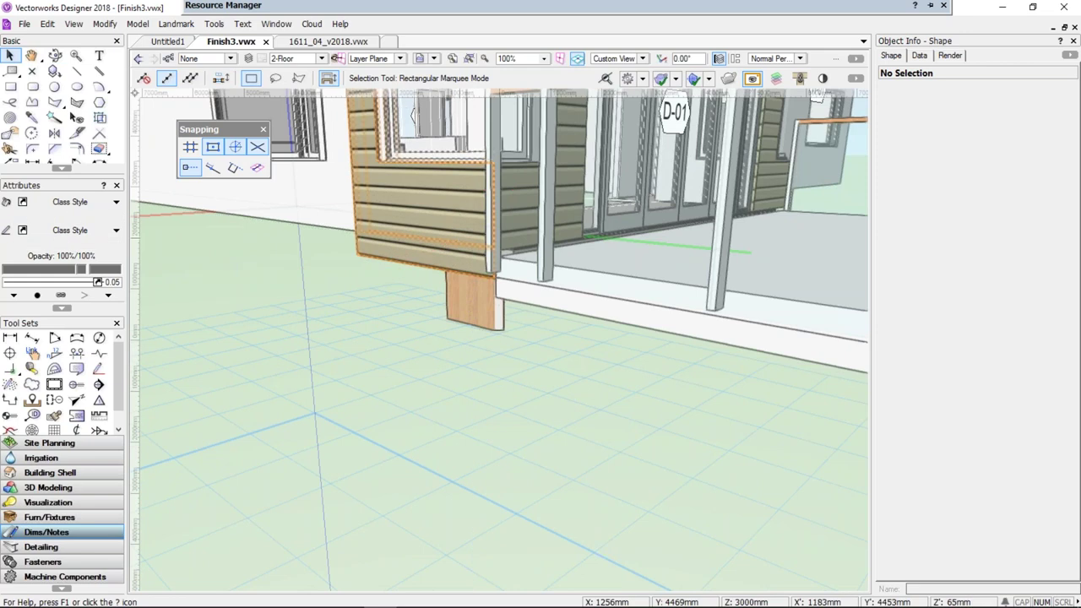
left_click(460, 239)
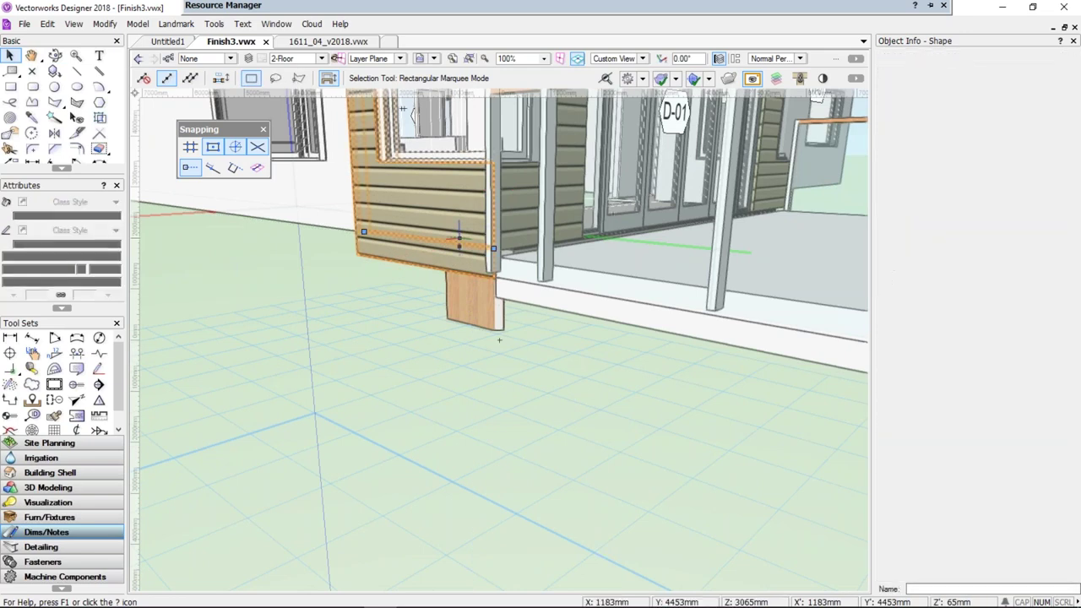
left_click(523, 228)
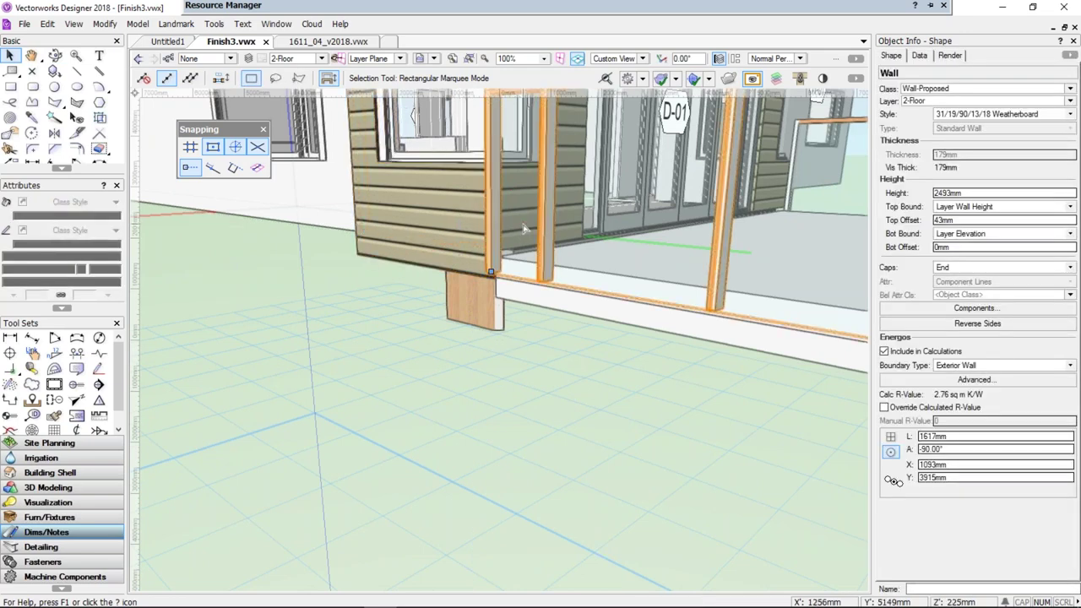
left_click(392, 227)
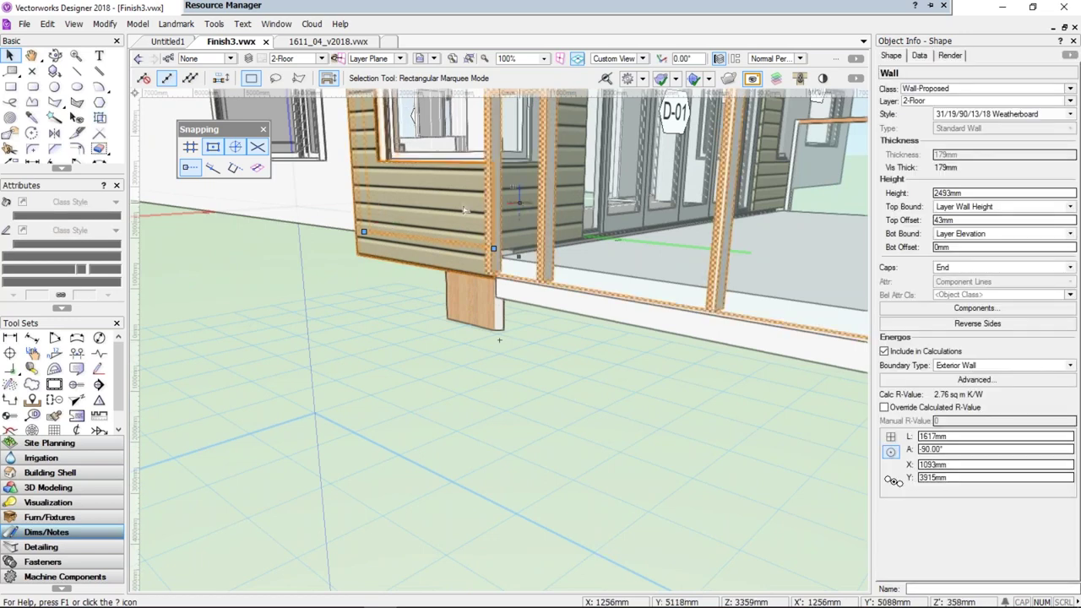
Set the bottom offset of the selected wall's Cladding component to 0 mm and accept the wall components
left_click(973, 312)
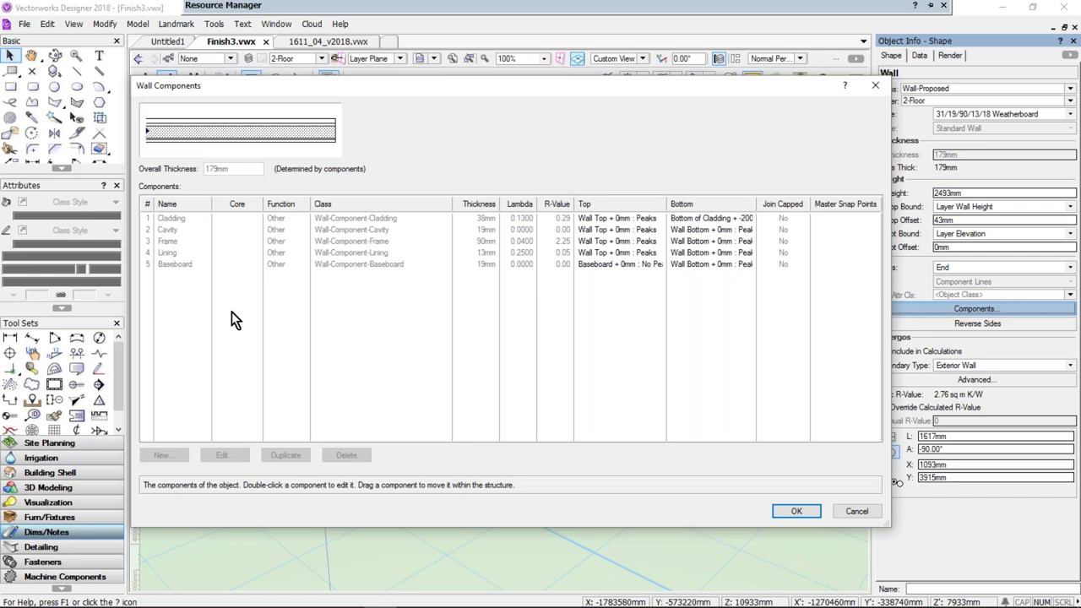
double_click(164, 219)
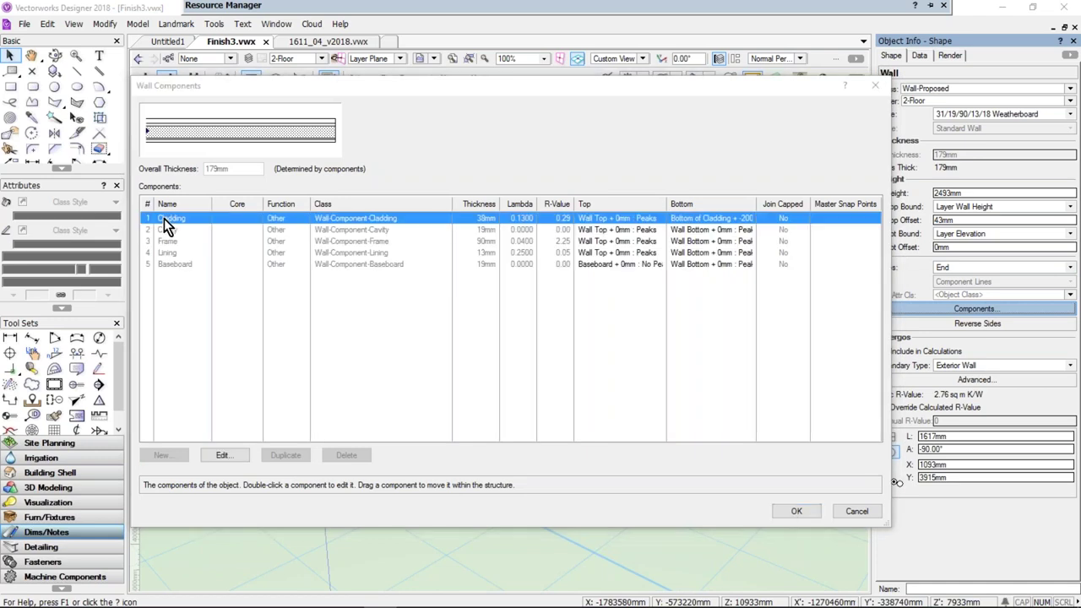
type("0")
key("Return")
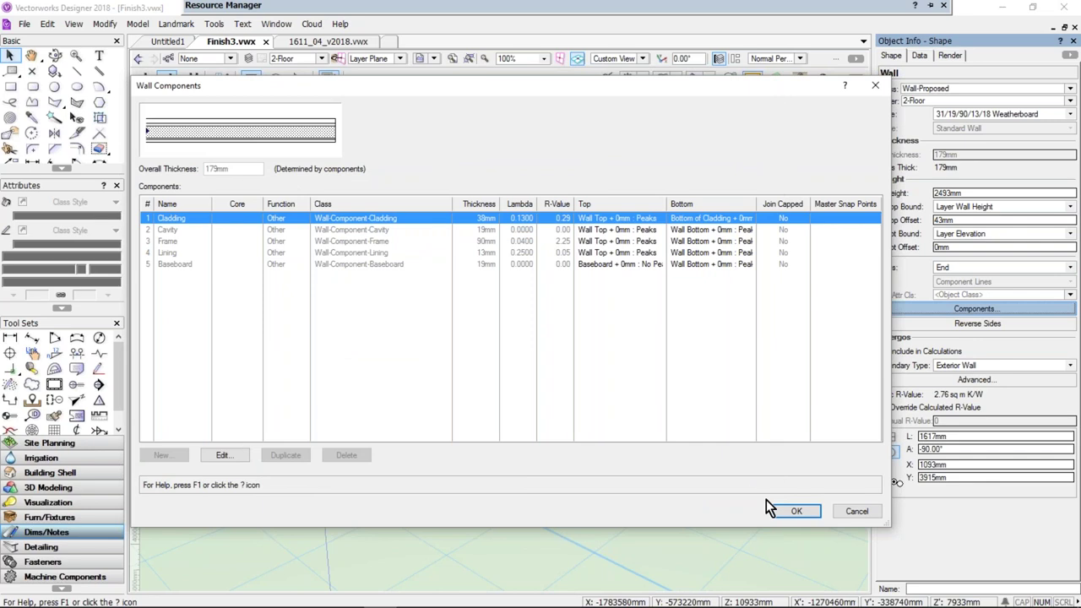
left_click(792, 512)
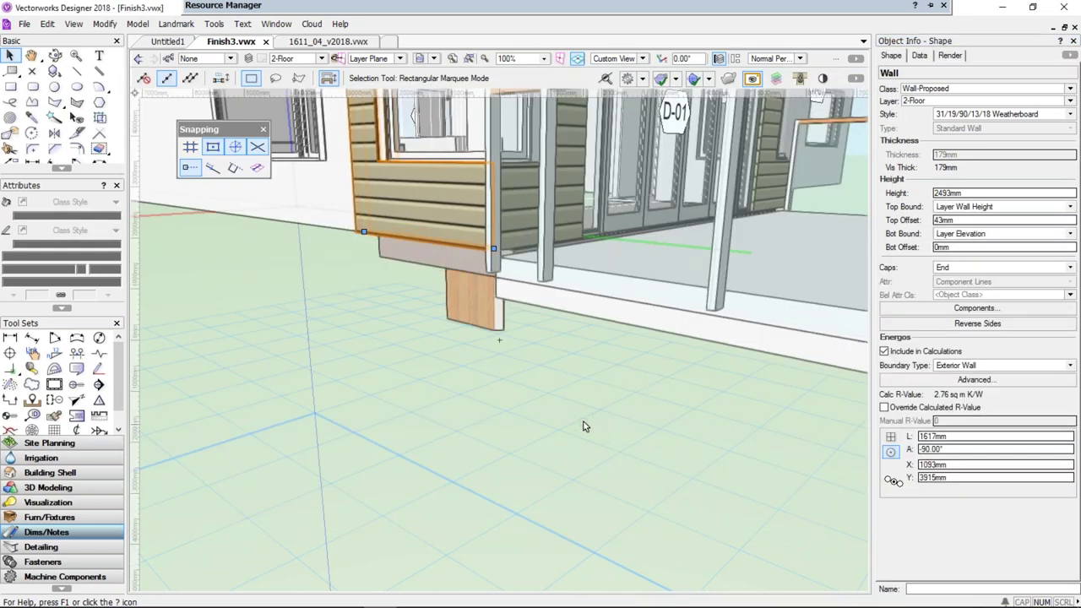
Set the bottom offset of the weatherboard wall's Cladding component to -250 mm, relative to the Bottom of Cladding story level
left_click(961, 311)
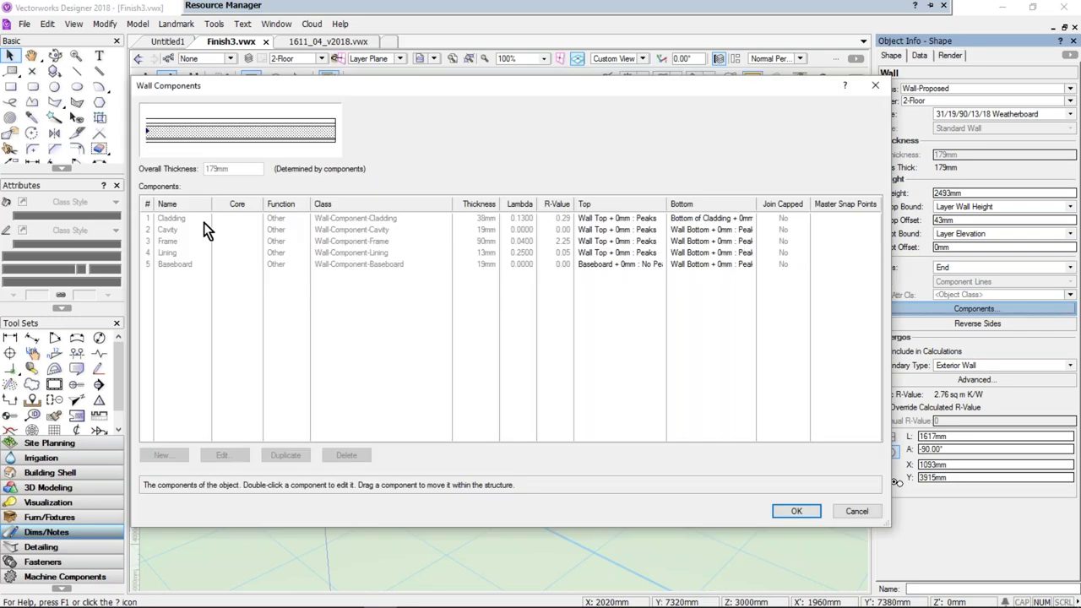
double_click(204, 222)
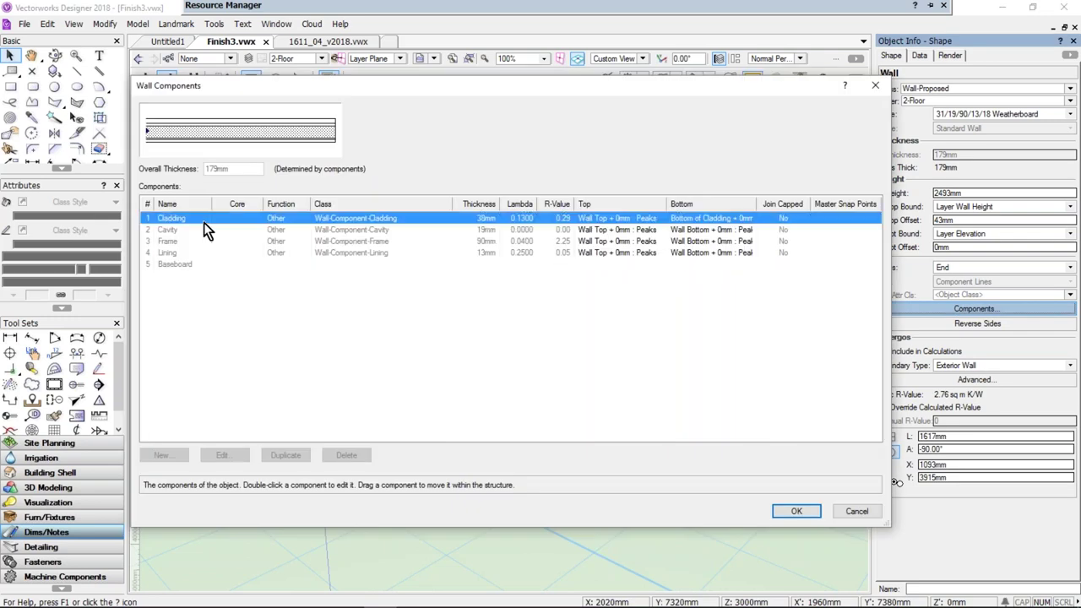
key("BackSpace")
key("BackSpace")
key("BackSpace")
type("-250")
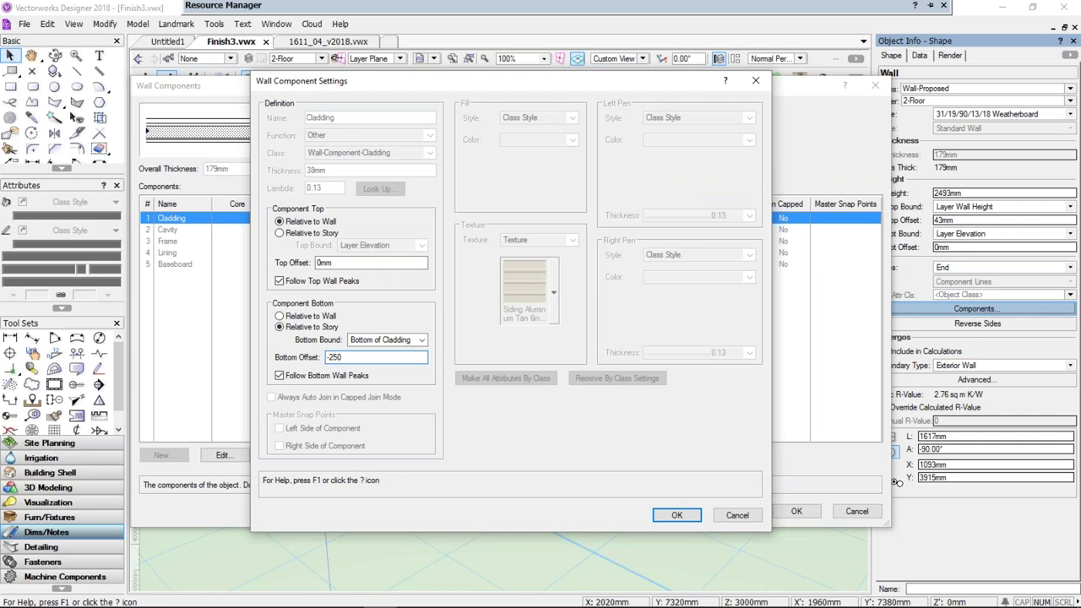
key("Return")
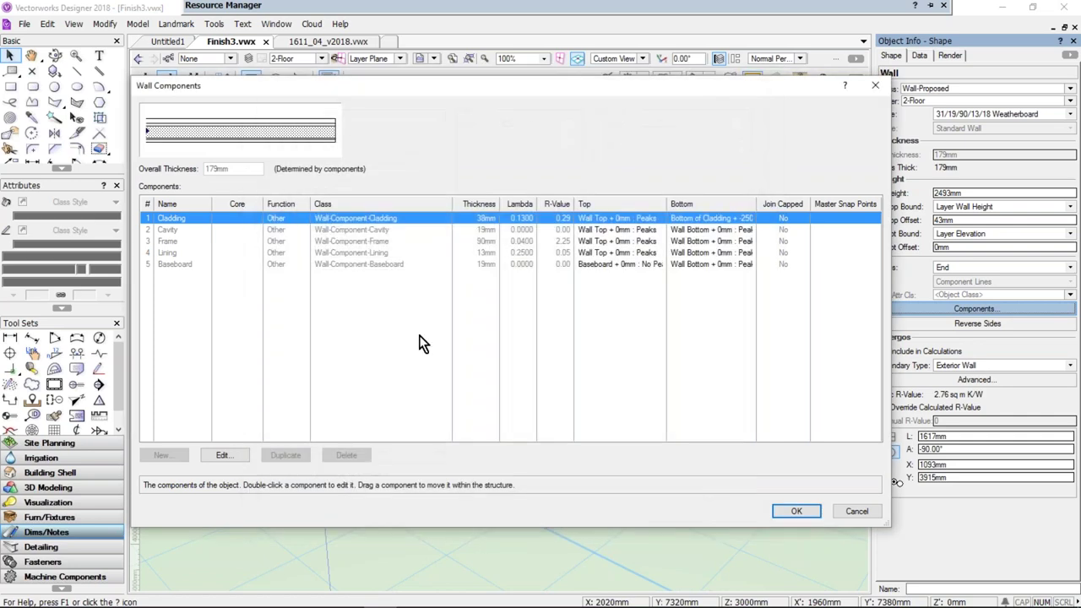
left_click(793, 512)
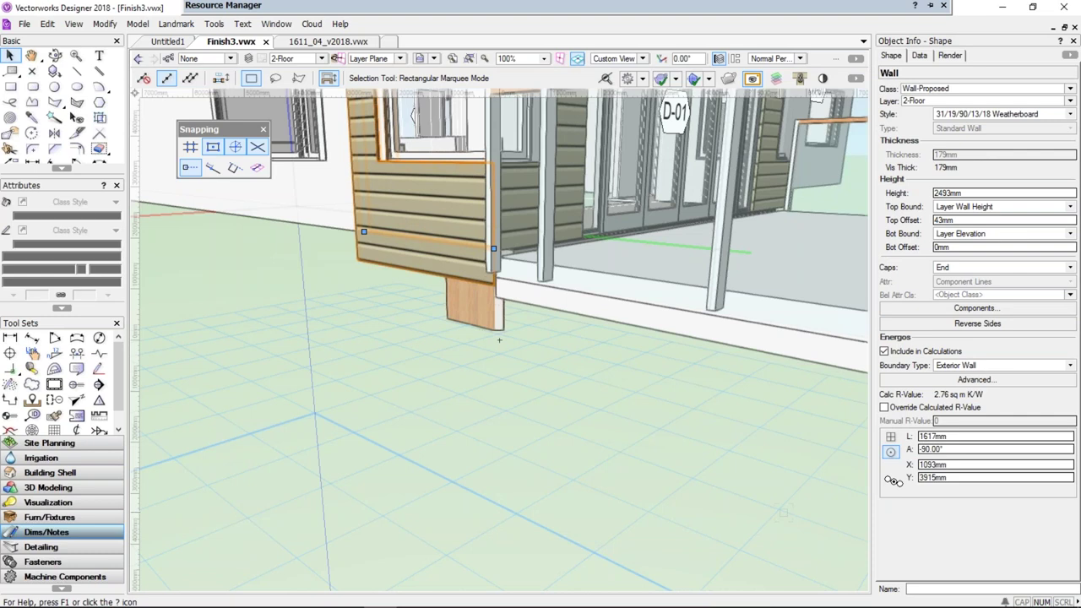
middle_click_drag(642, 326, 597, 374, "ctrl")
key("h")
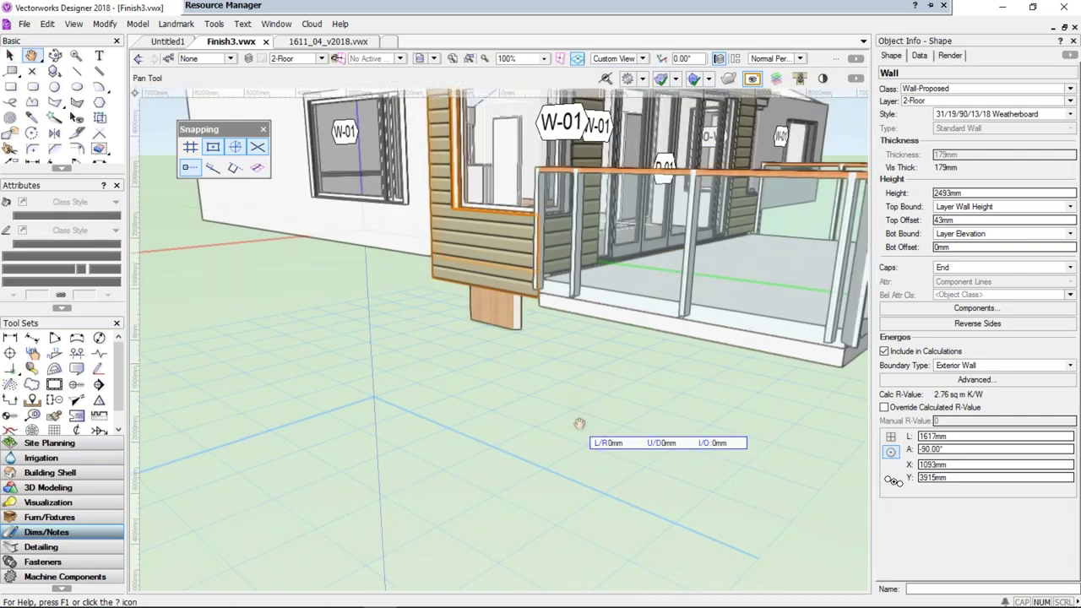
left_click_drag(579, 423, 498, 342)
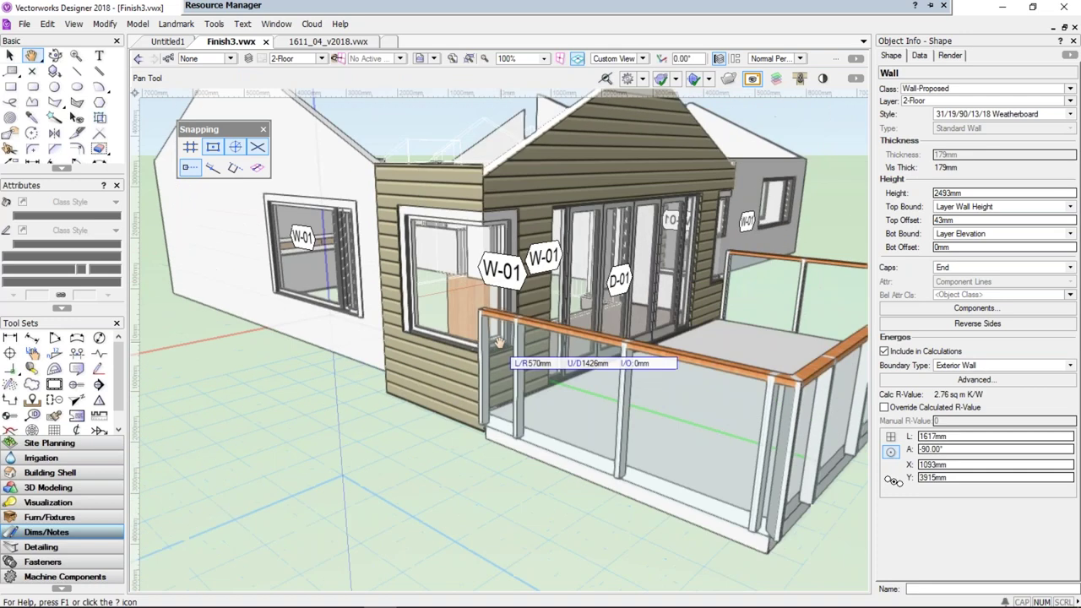
key("x")
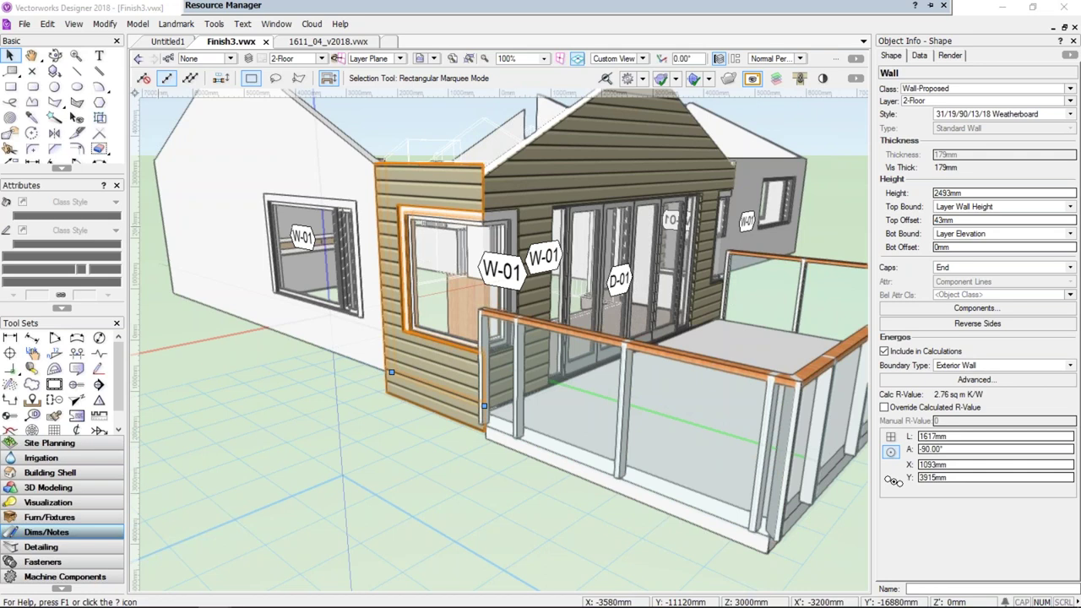
Switch to the Chrome browser and read the archoncad.com article "Object Styles – What Are They?", including its plug-in, style and symbol diagram
key("alt+Tab")
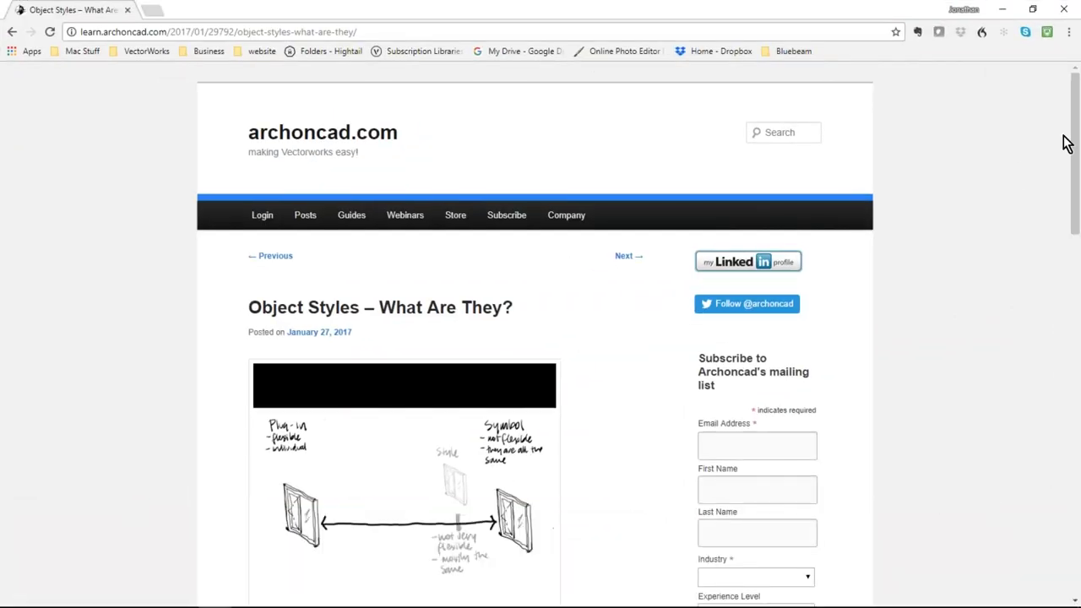
left_click_drag(1066, 144, 1076, 211)
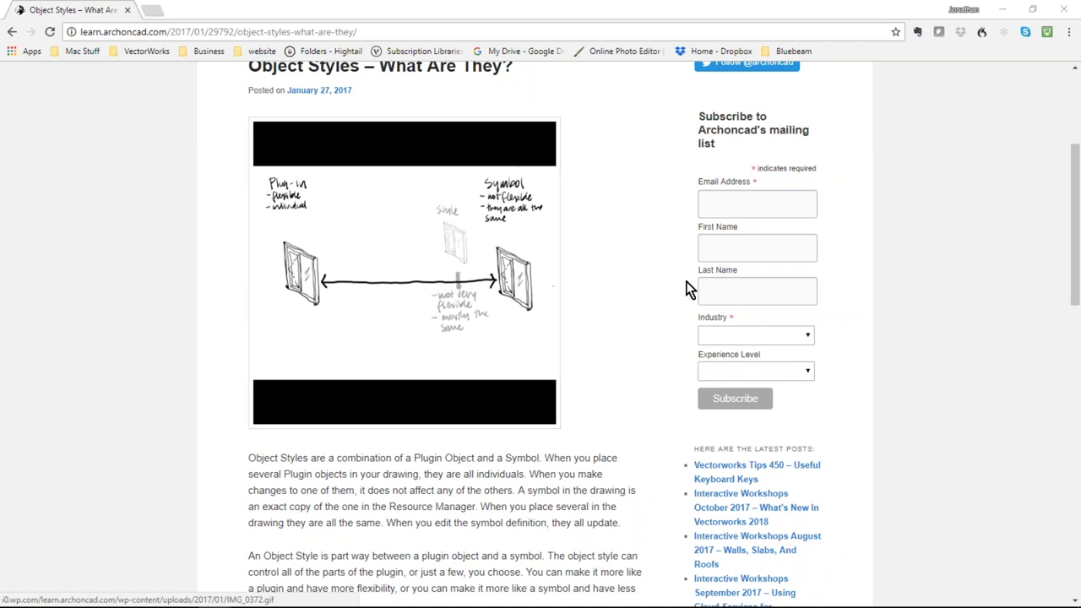
scroll(639, 295, "down", 3)
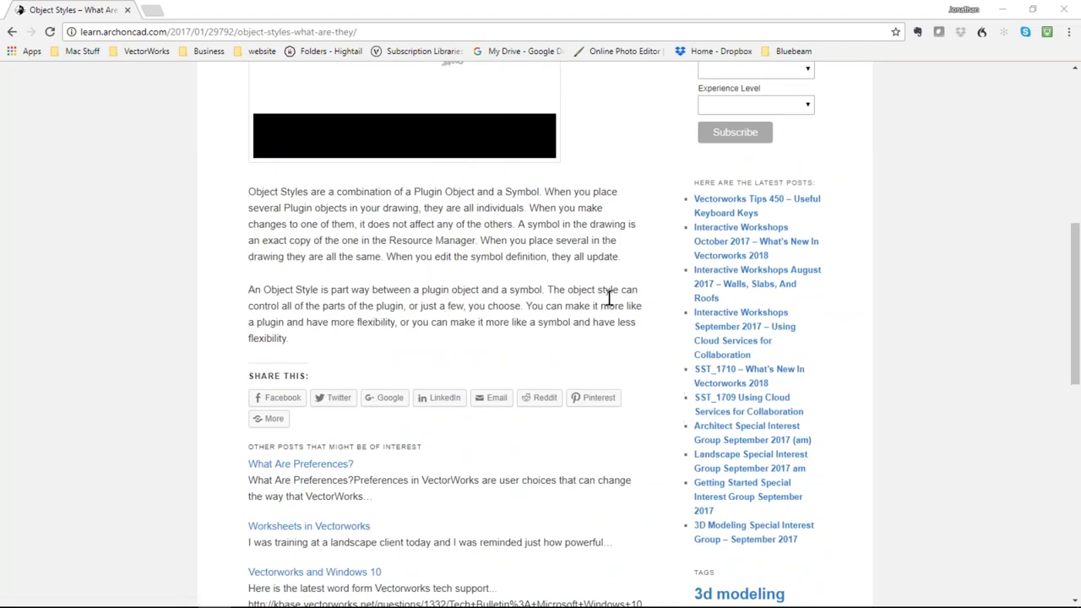
scroll(608, 297, "up", 4)
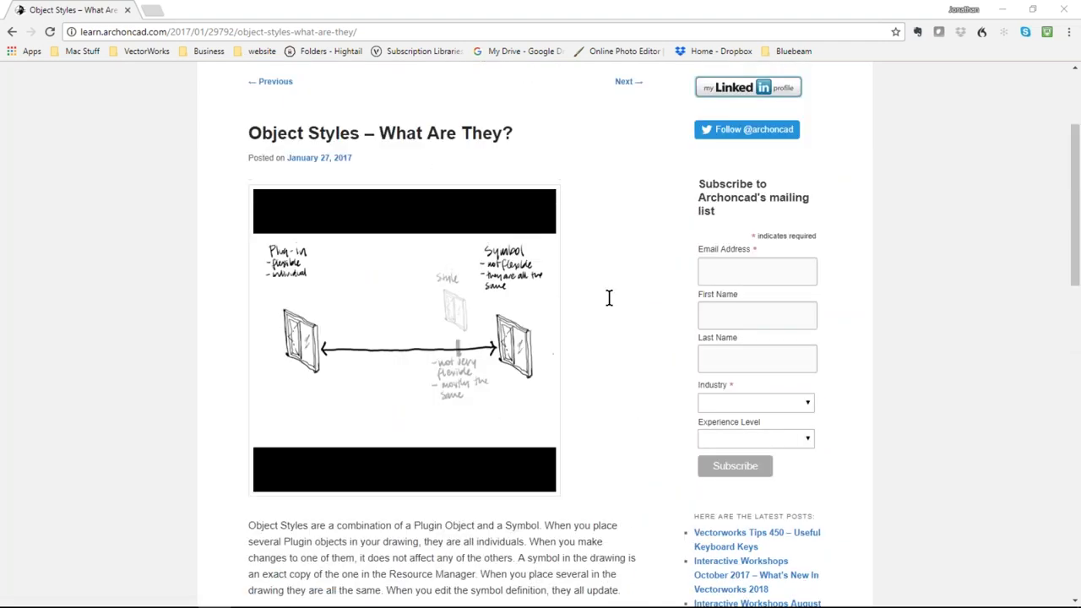
scroll(579, 280, "up", 1)
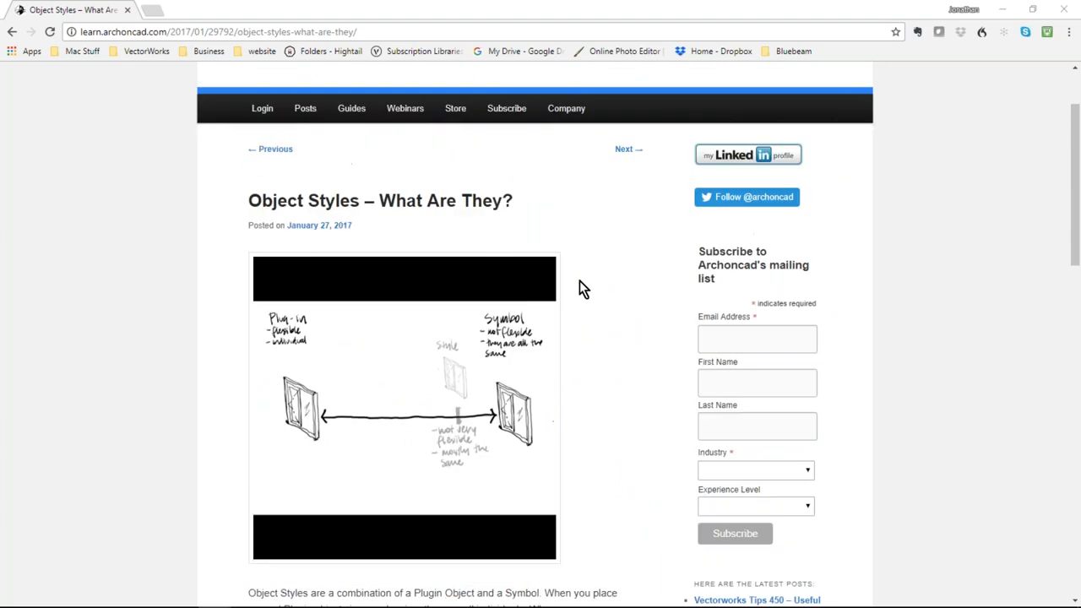
scroll(579, 280, "up", 1)
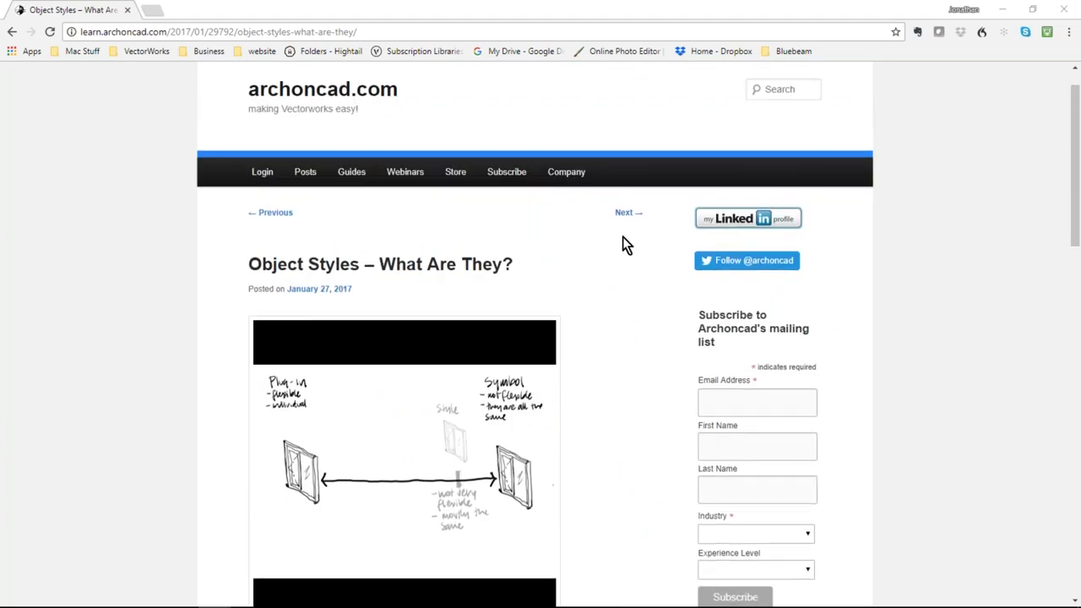